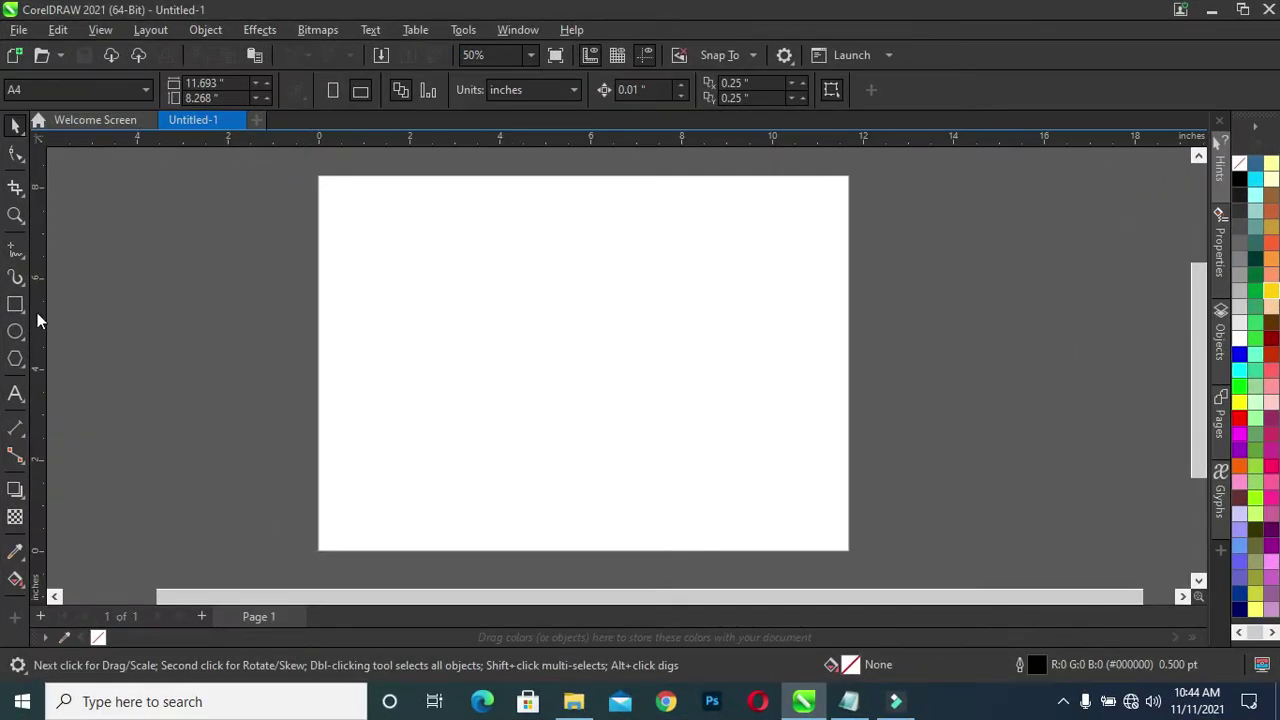
Step: Set the page to A4 in landscape orientation
left_click(76, 93)
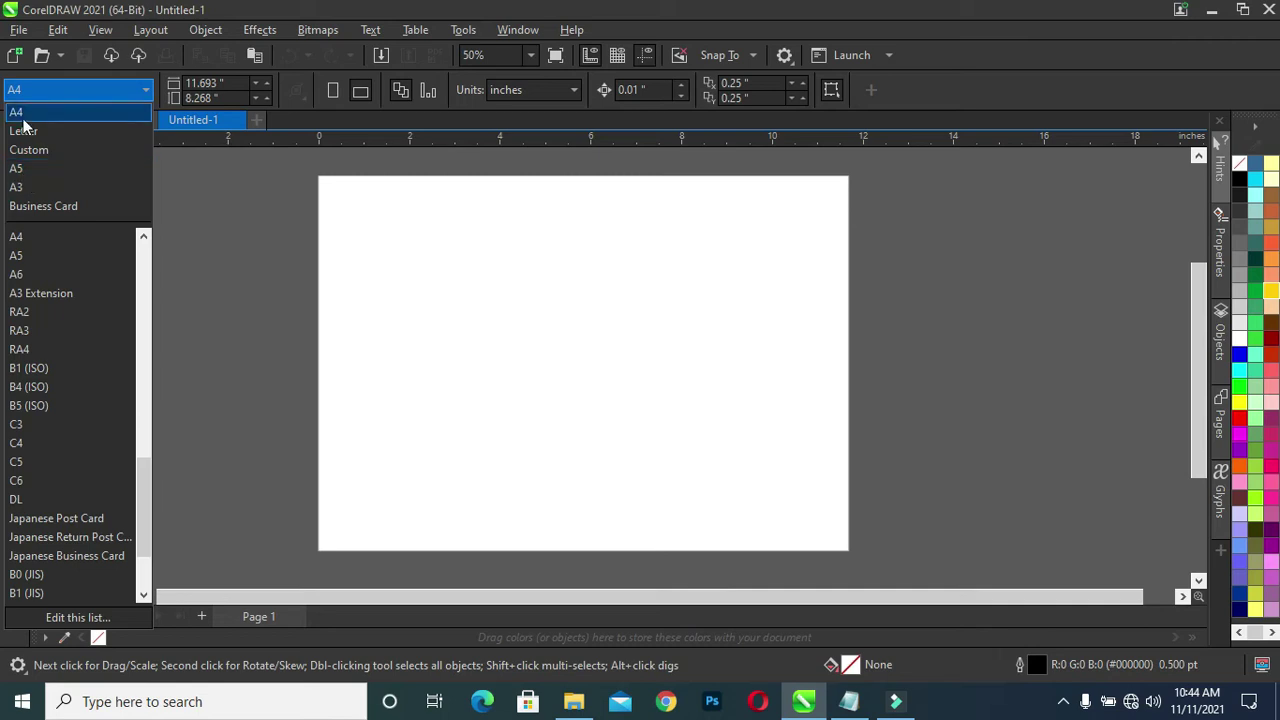
left_click(214, 249)
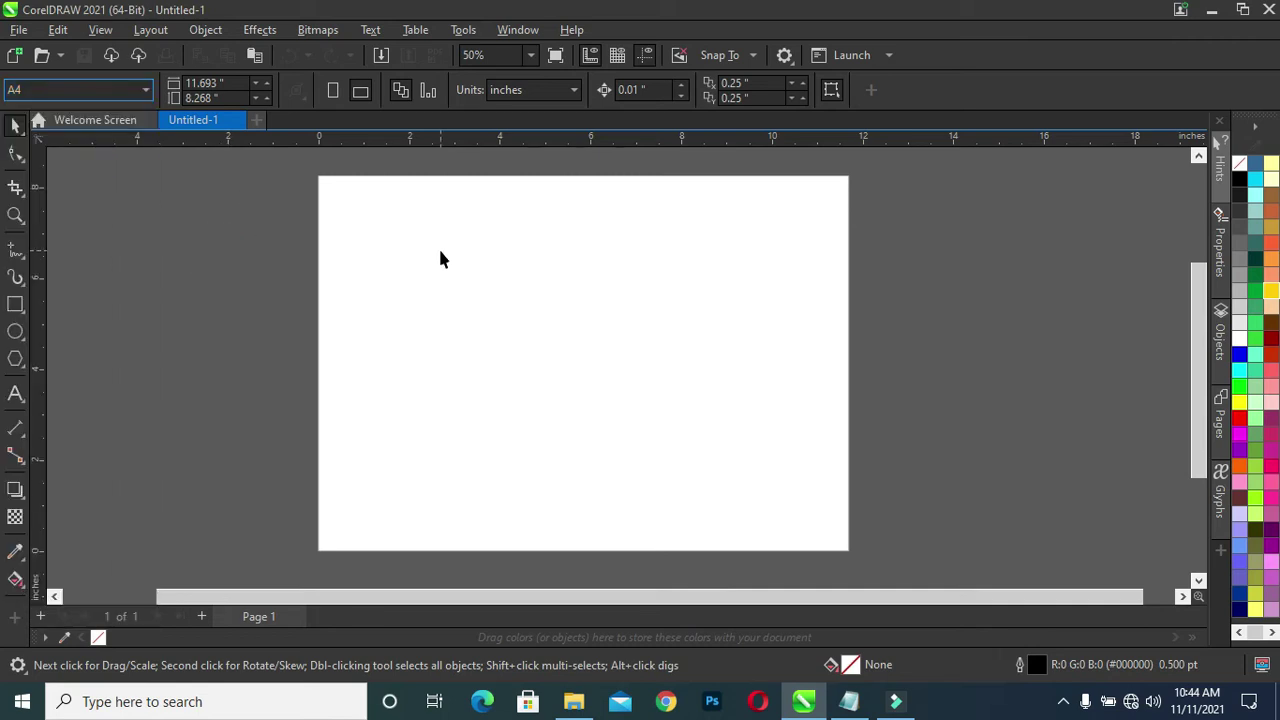
left_click(354, 88)
left_click(229, 237)
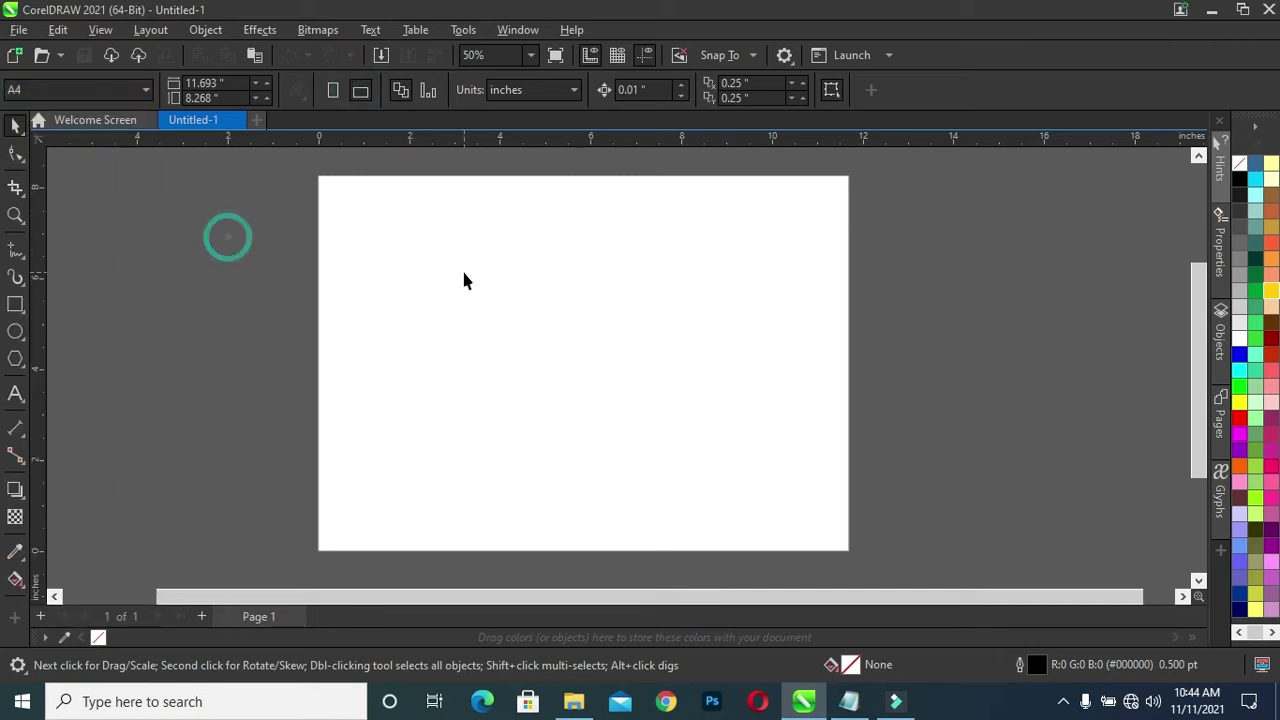
Step: Draw a rectangle covering the whole A4 page
left_click(16, 302)
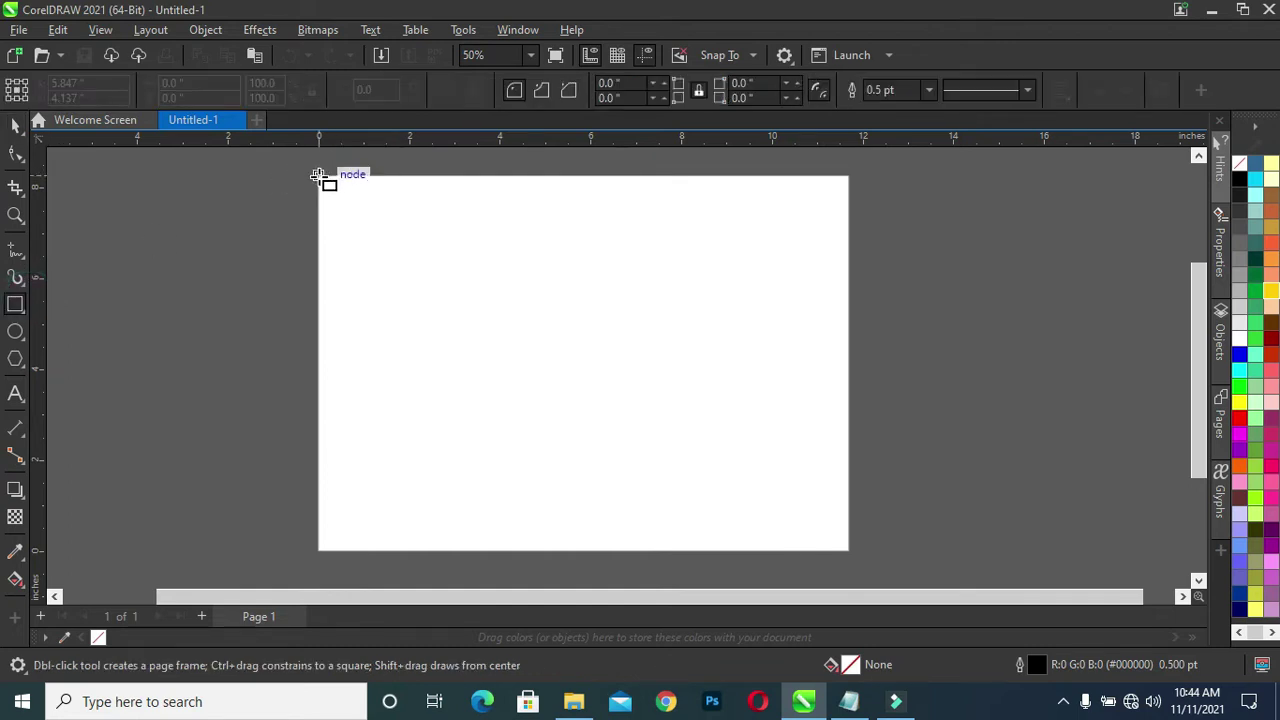
left_click_drag(318, 176, 848, 552)
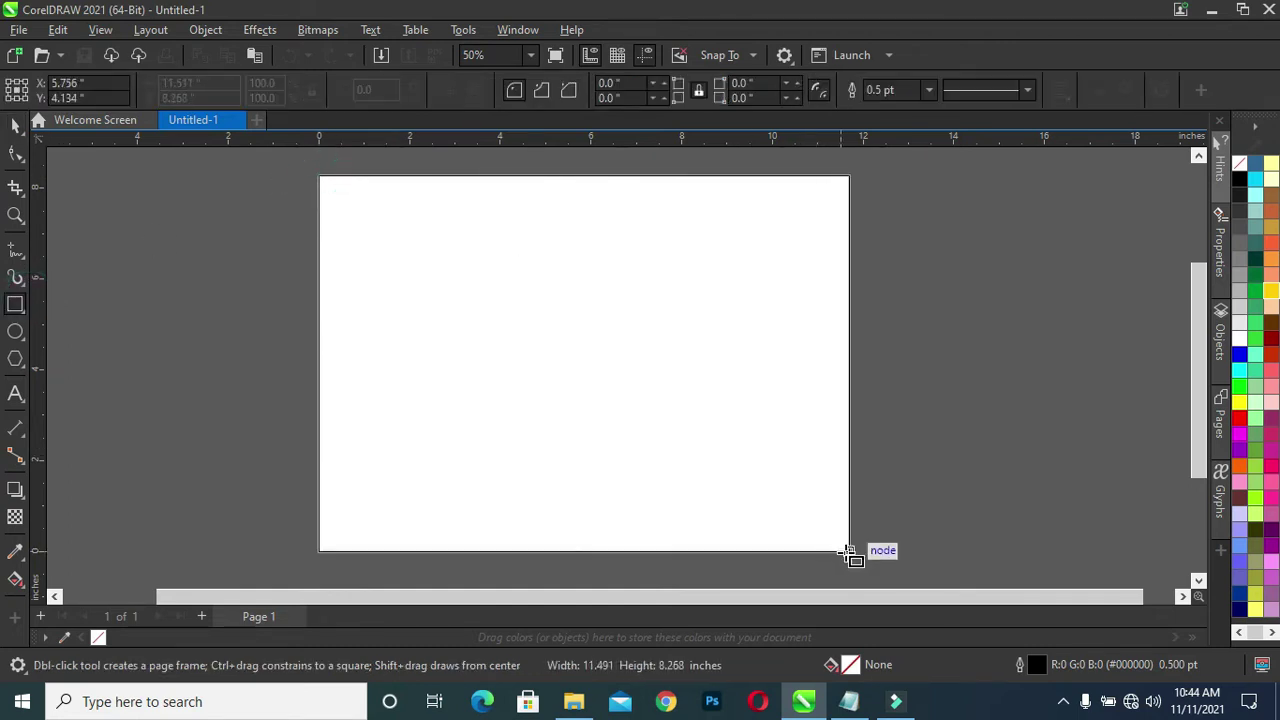
left_click_drag(848, 552, 853, 555)
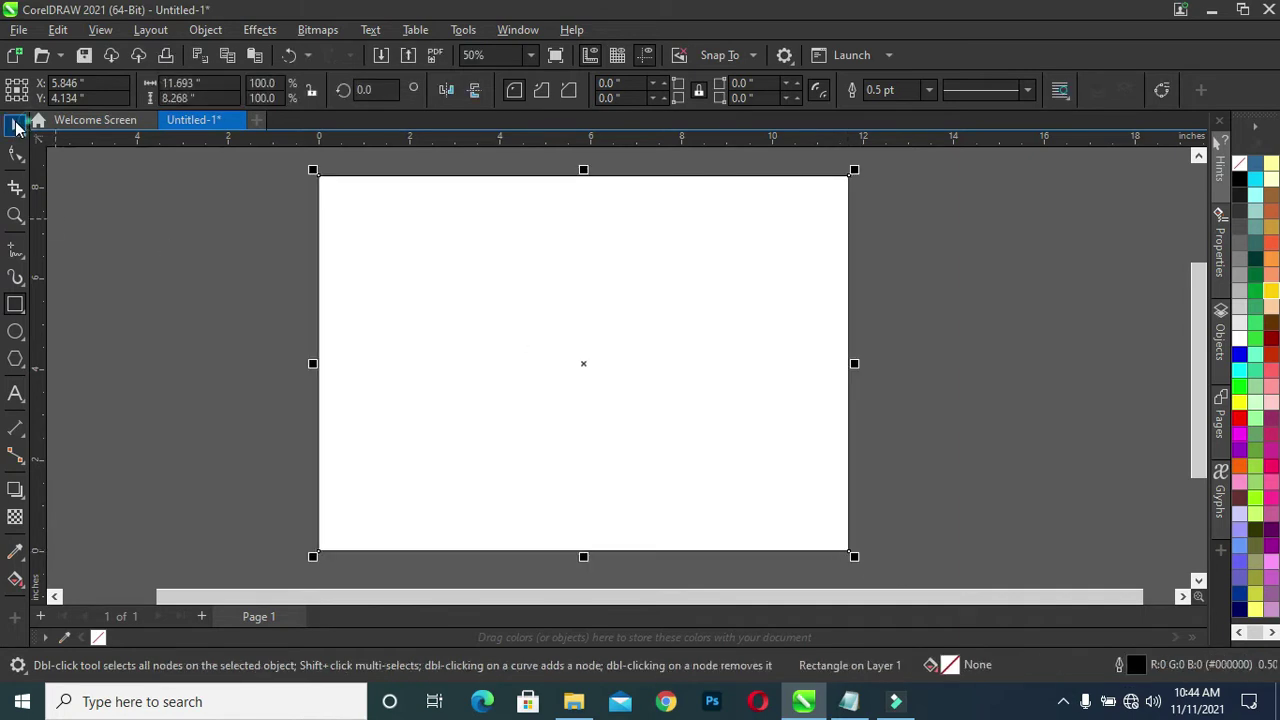
left_click(16, 125)
left_click_drag(313, 364, 593, 364)
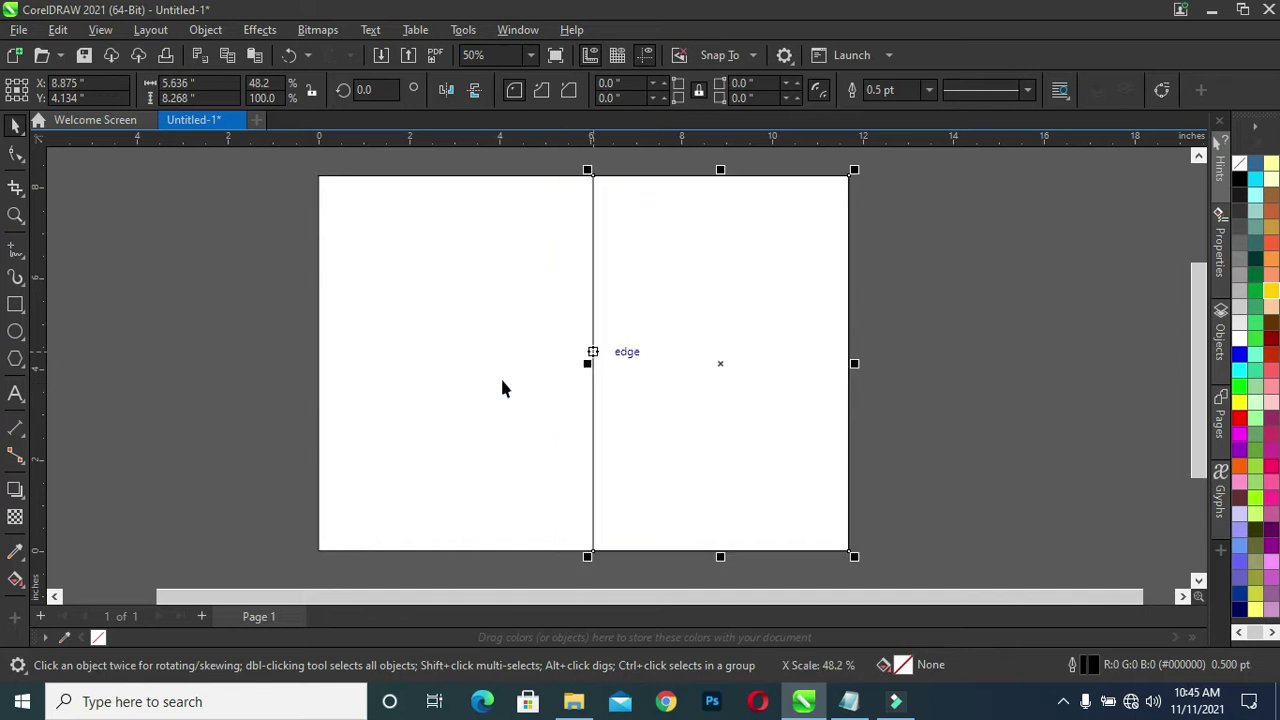
key("ctrl+z")
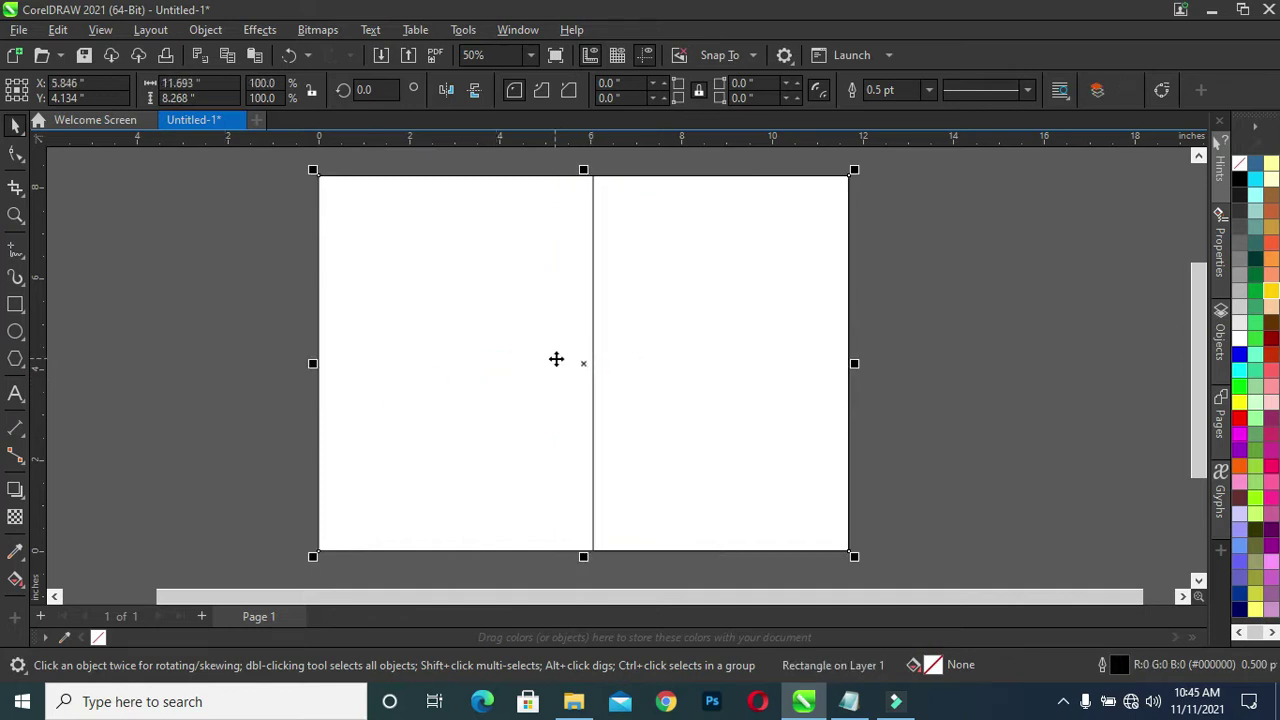
Step: Place a vertical guideline at the centre of the page
left_click_drag(38, 396, 455, 370)
left_click_drag(570, 371, 585, 366)
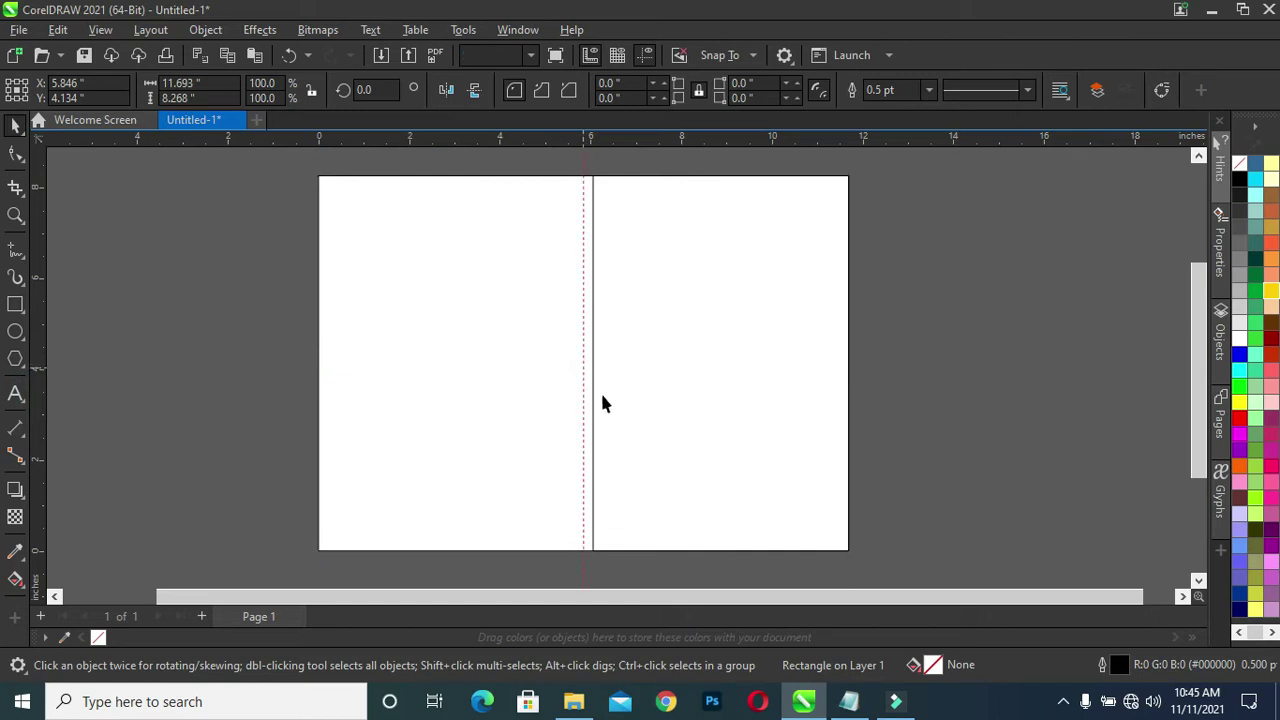
left_click(646, 374)
scroll(596, 372, "up", 1)
scroll(596, 372, "up", 1)
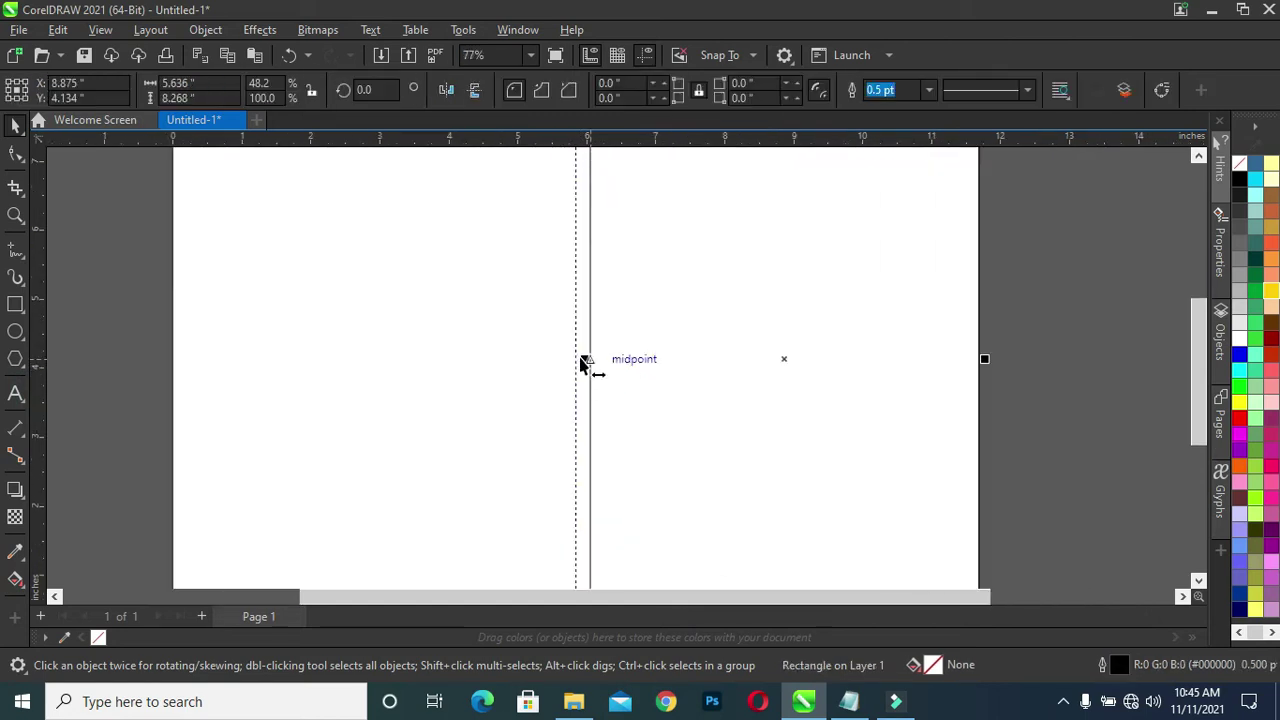
Step: Resize the rectangle's right edge to the centre guideline, making a 5.846 × 8.268-inch left panel
left_click_drag(586, 364, 582, 349)
scroll(685, 285, "down", 1)
scroll(685, 285, "down", 1)
left_click(562, 320)
left_click_drag(858, 327, 633, 344)
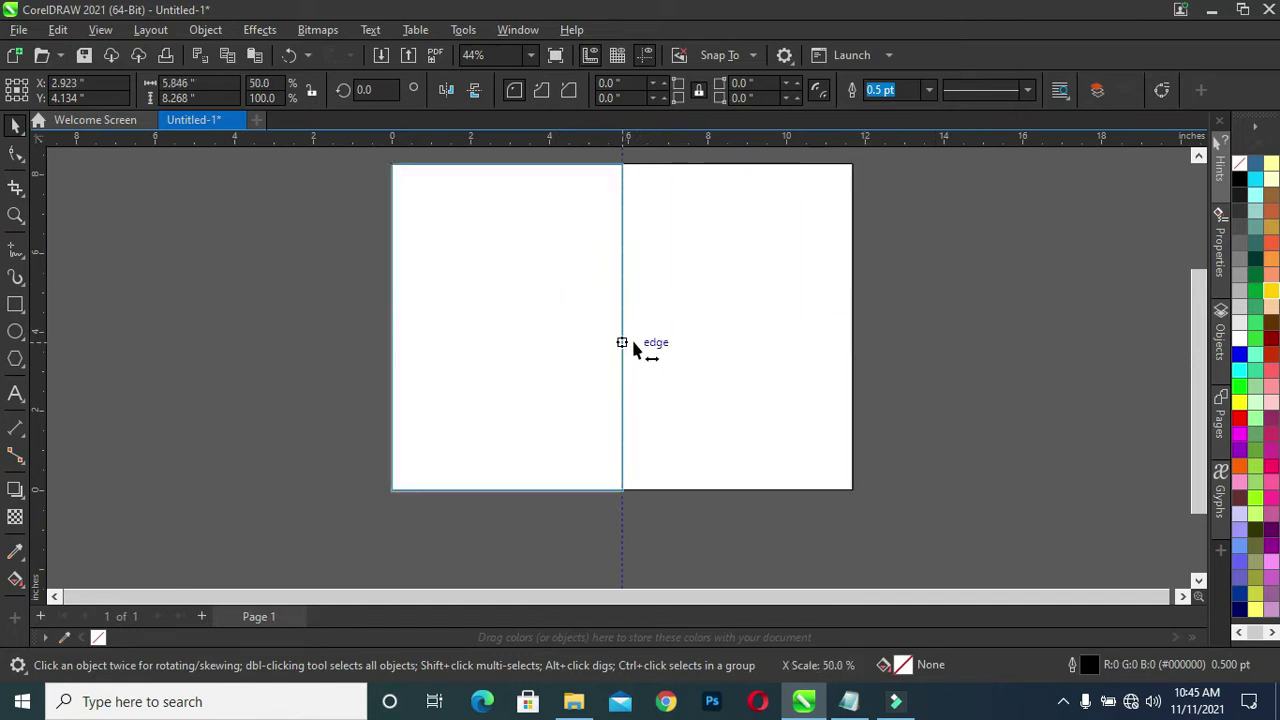
left_click_drag(631, 345, 622, 343)
Step: Check both half panels by selecting each, then clear the selection
left_click(754, 322)
left_click(417, 331)
left_click(711, 328)
left_click(234, 366)
scroll(546, 166, "up", 1)
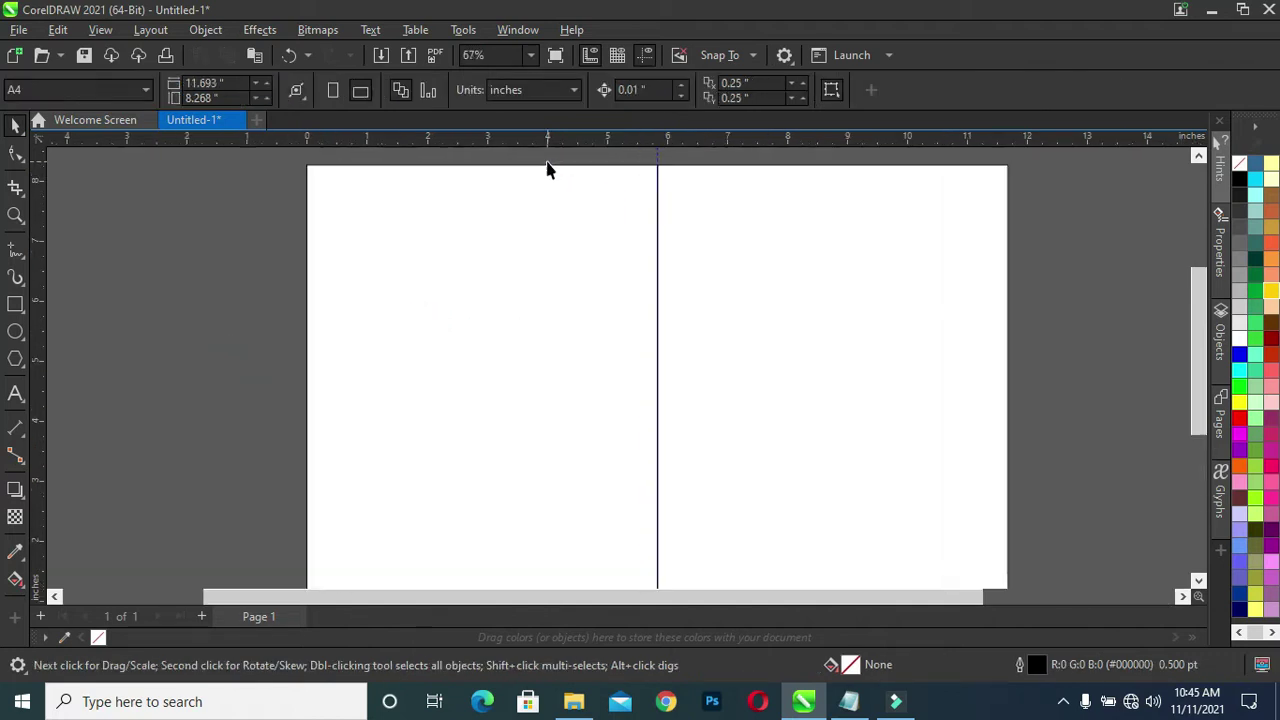
scroll(250, 203, "up", 1)
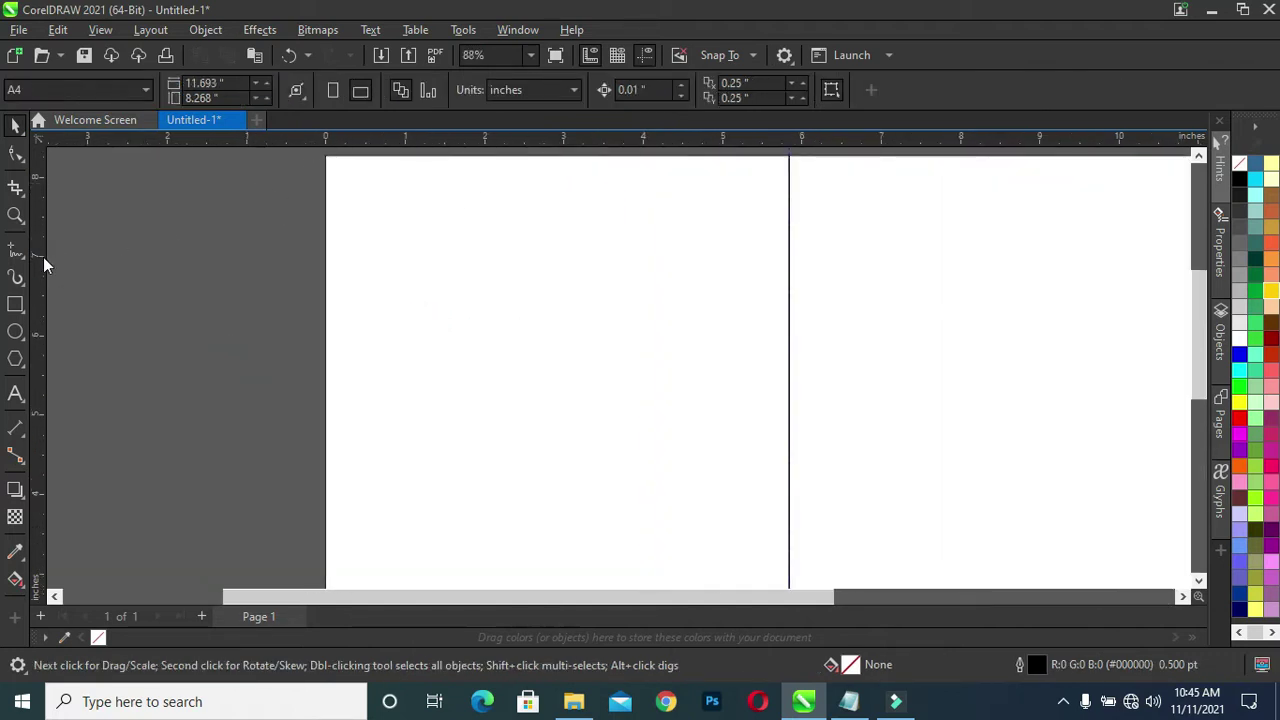
scroll(442, 266, "down", 1)
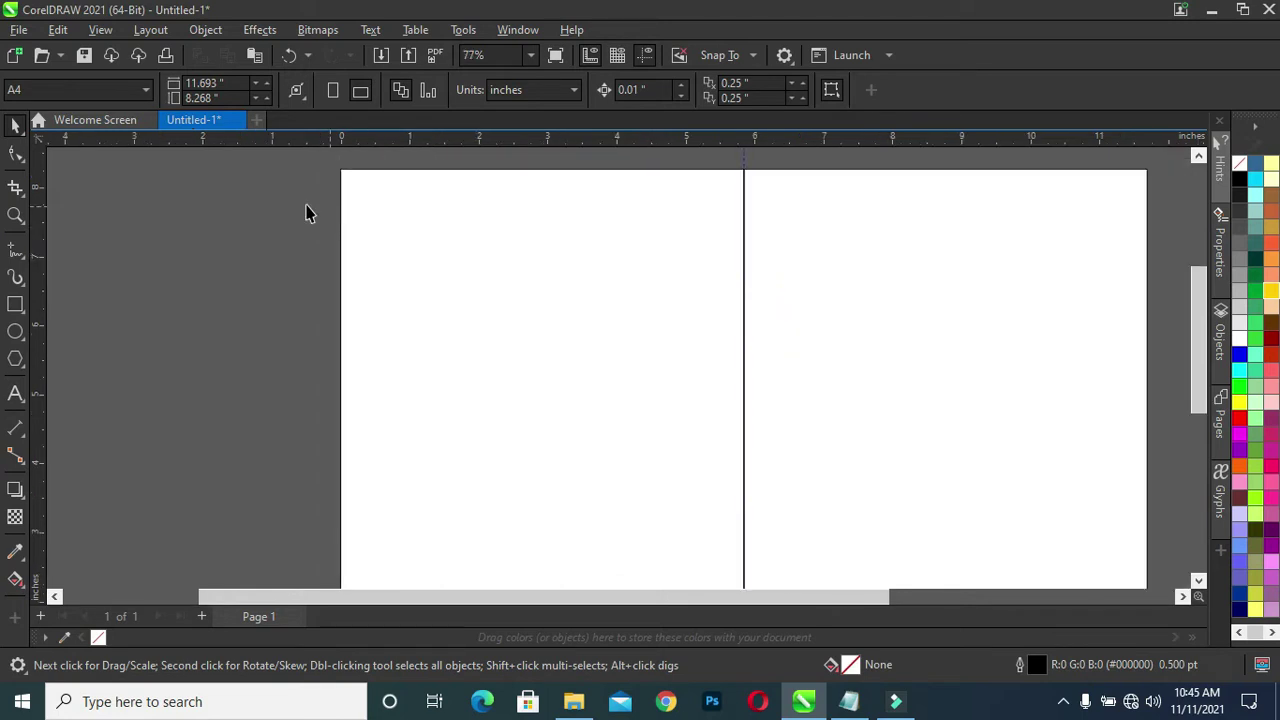
left_click(15, 305)
Step: Draw a small rectangle left of the page and size it to 0.5 × 0.5 inches
left_click(120, 253)
left_click_drag(148, 283, 166, 302)
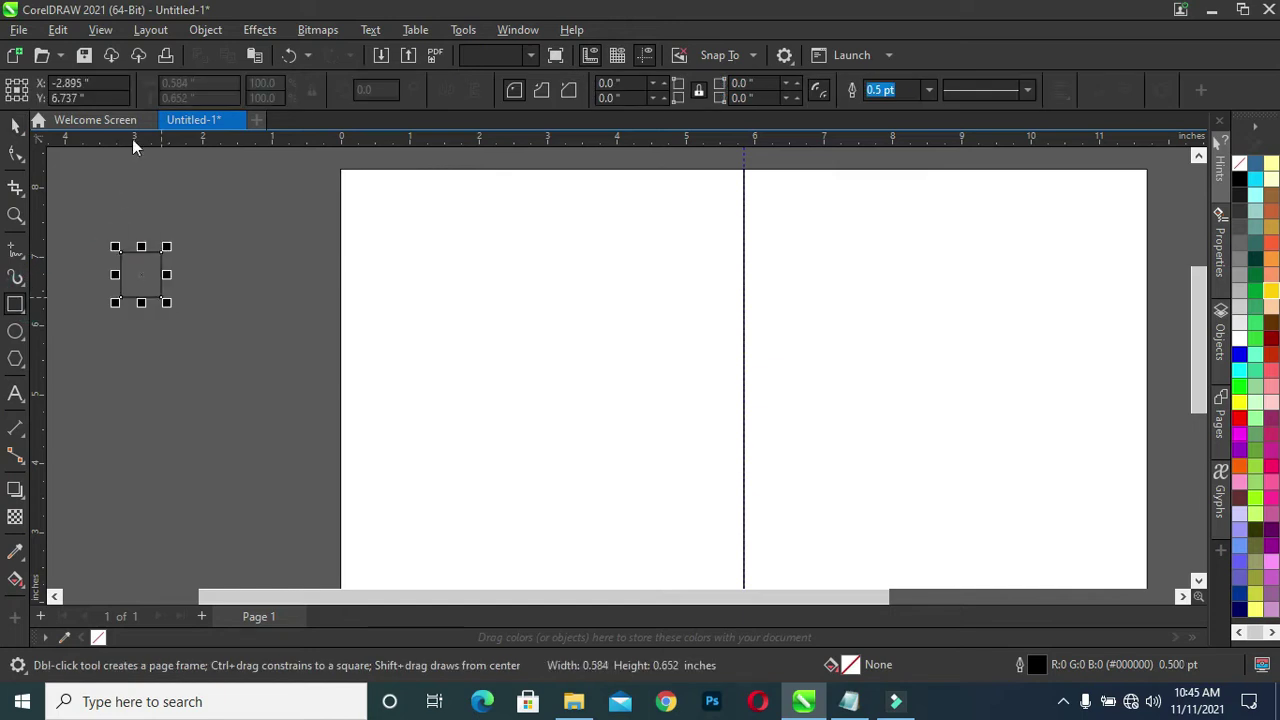
left_click(20, 123)
left_click(195, 83)
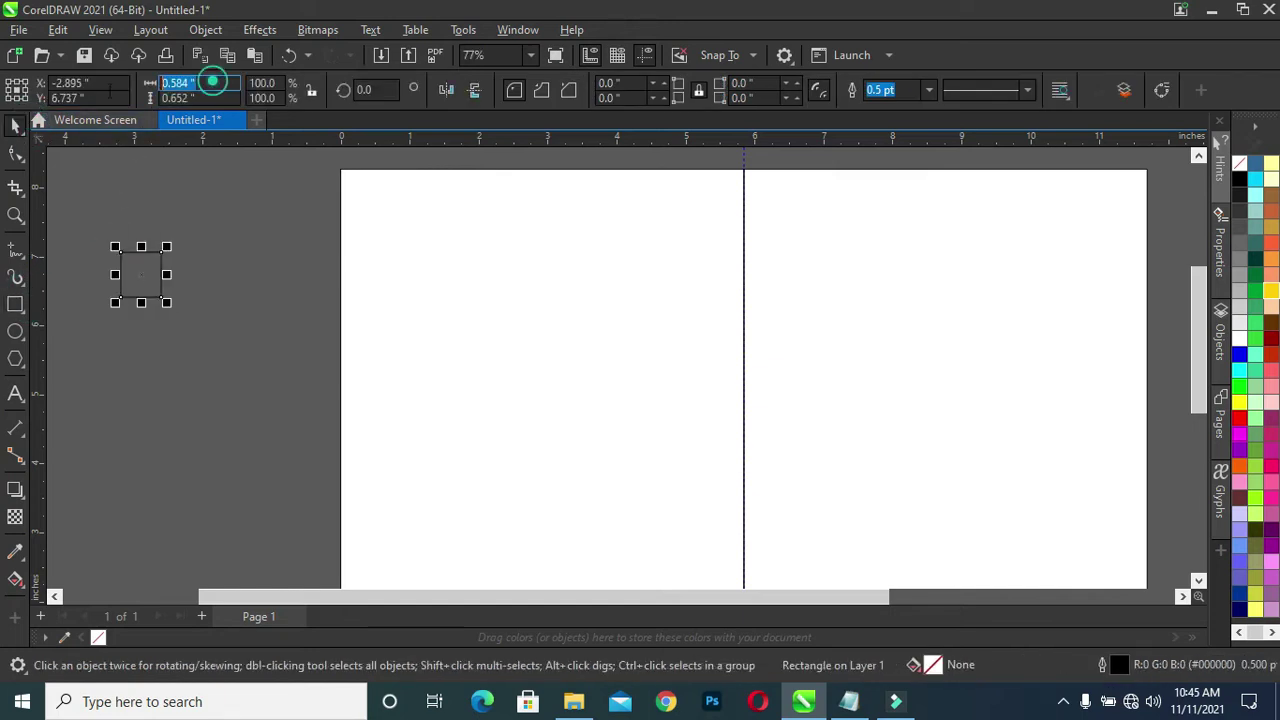
type("0.5")
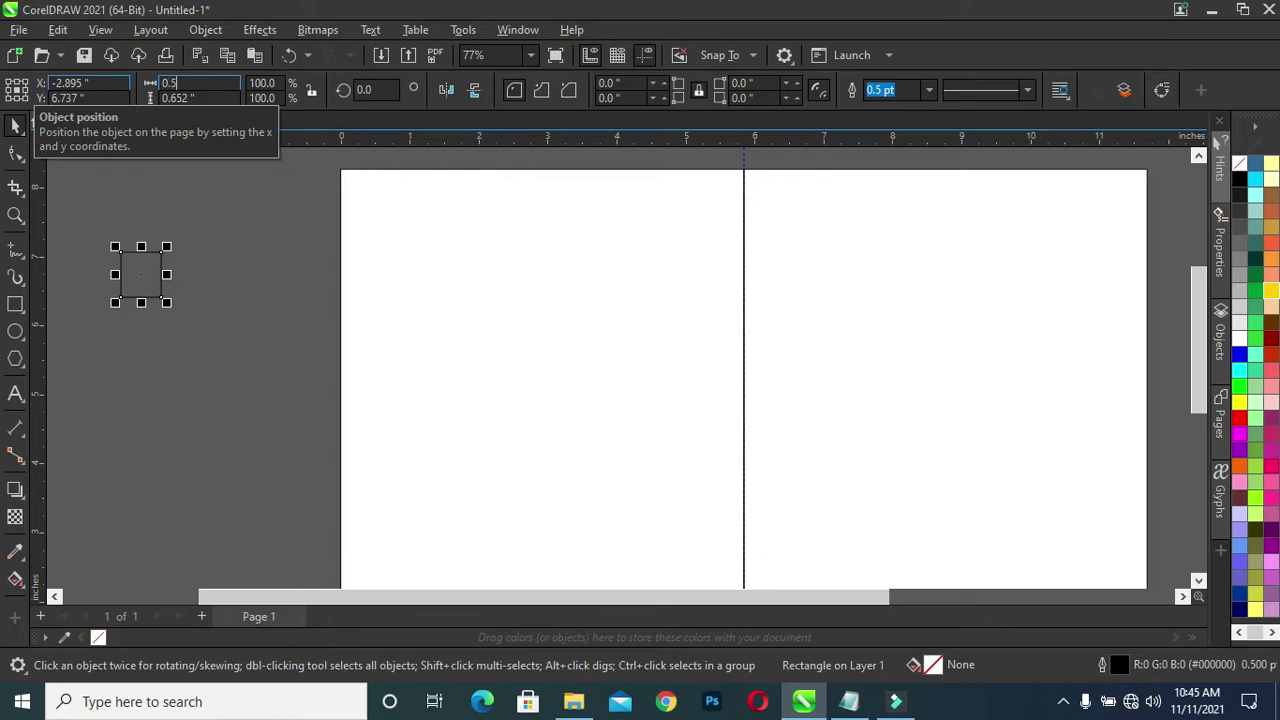
key("Return")
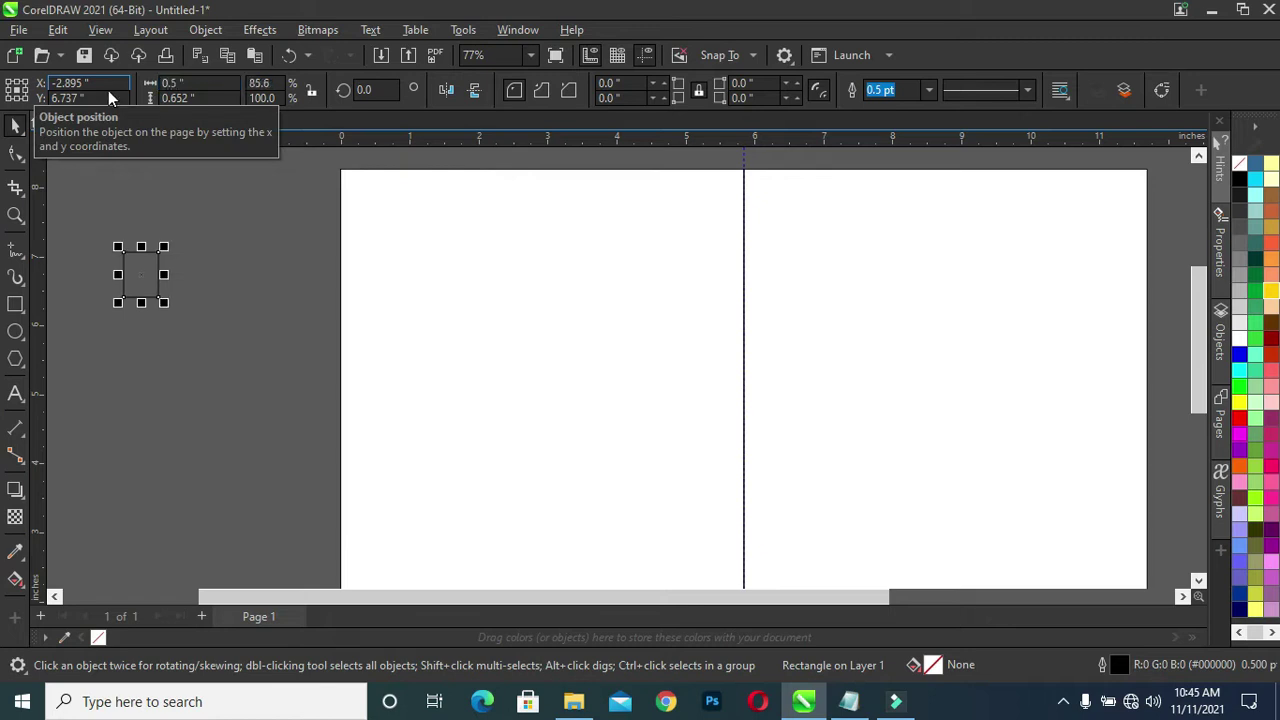
left_click(218, 96)
type("0")
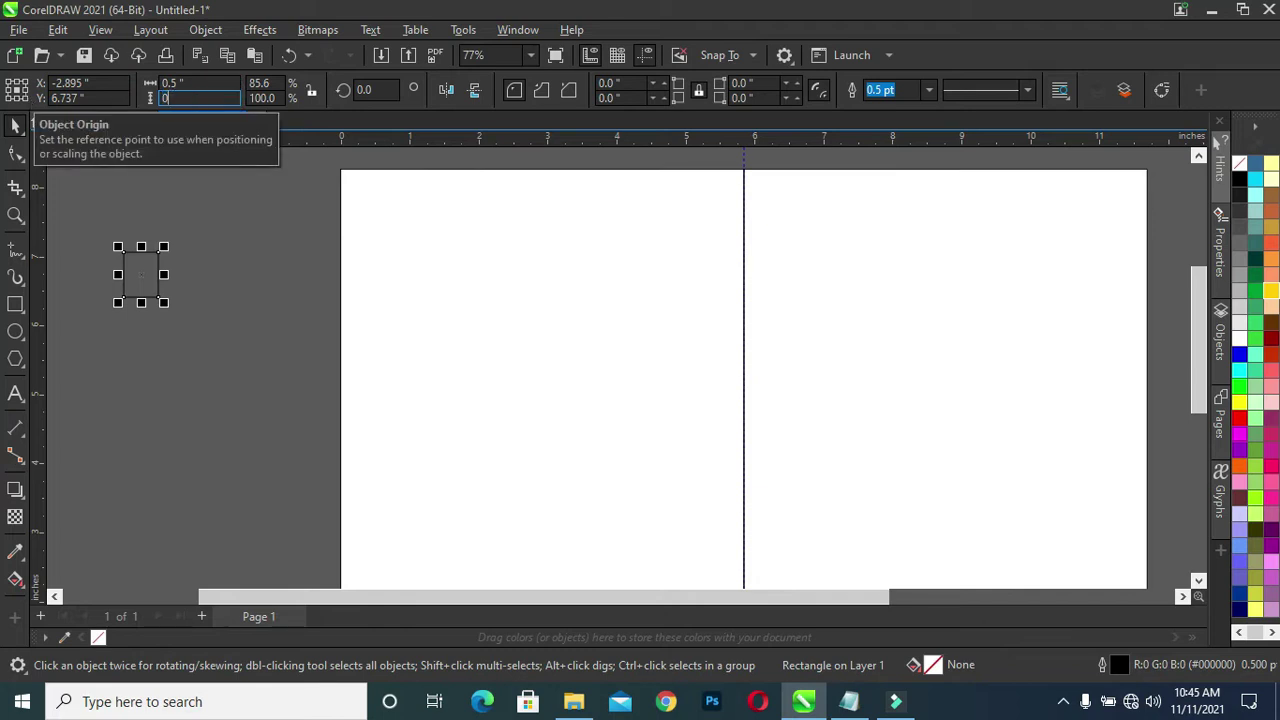
key("Return")
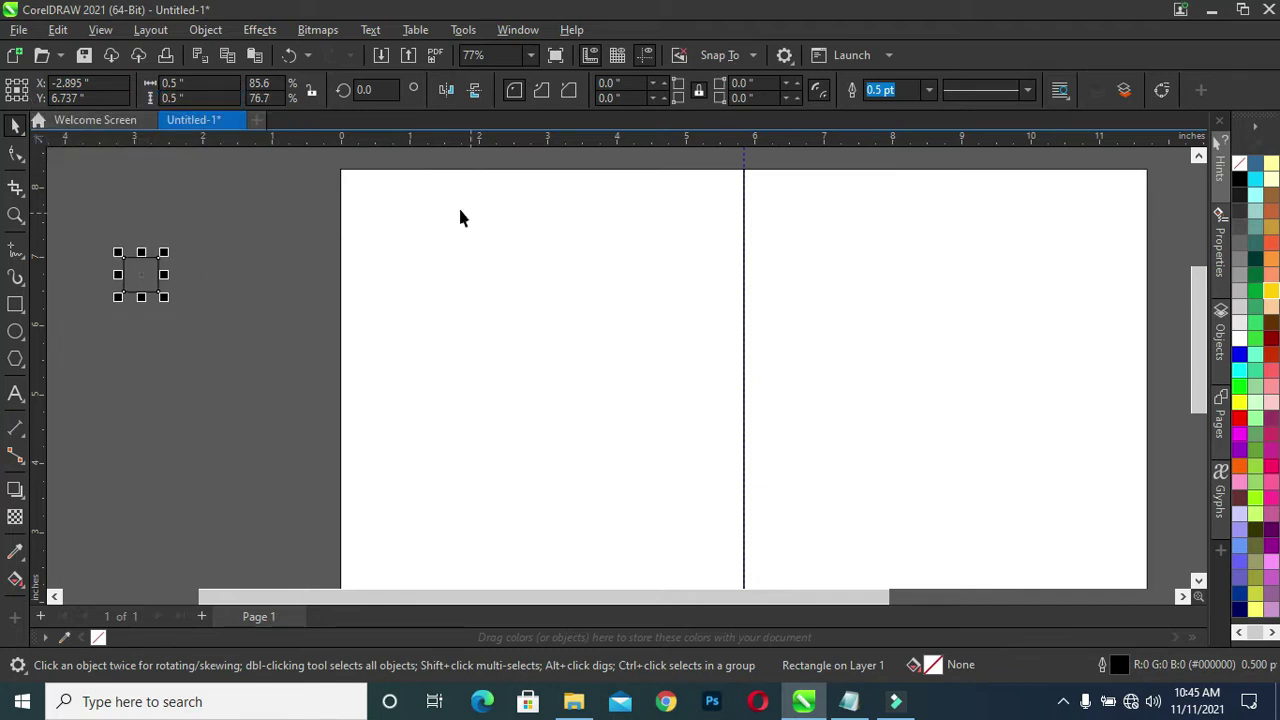
key("ctrl+a")
Step: Align the square to the panel's top-left corner and add guidelines at its edges
key("t")
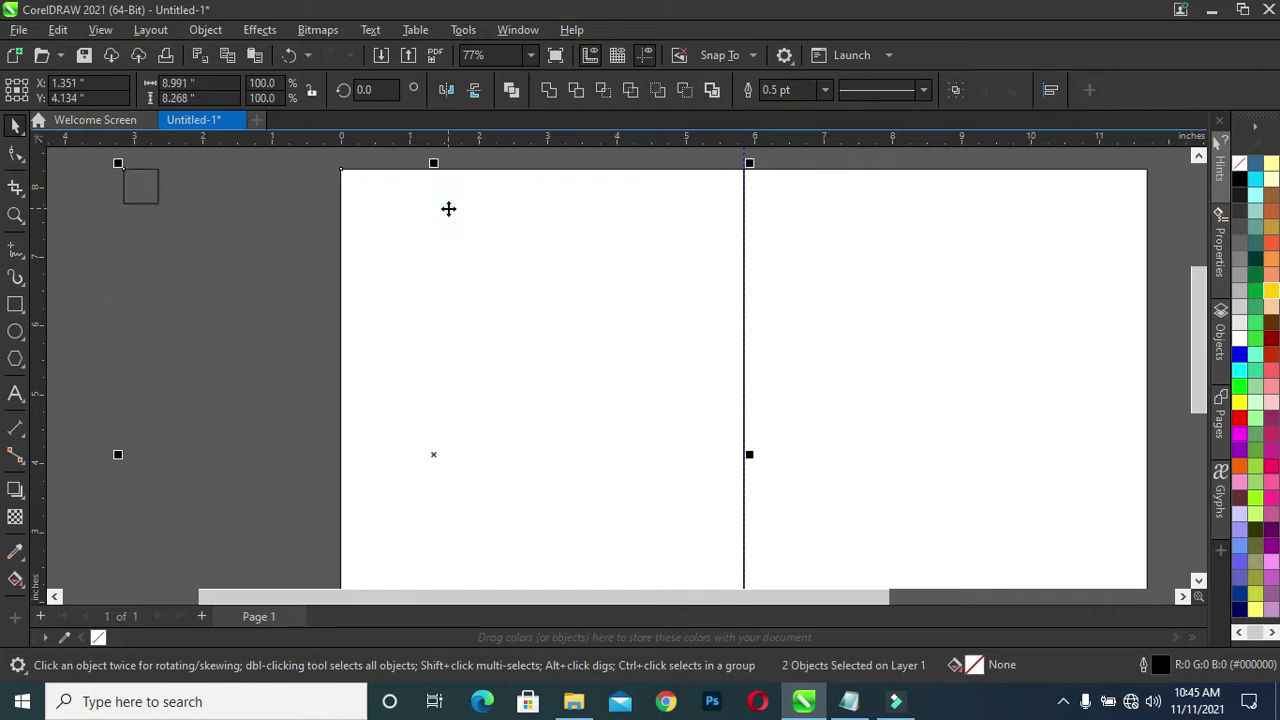
key("l")
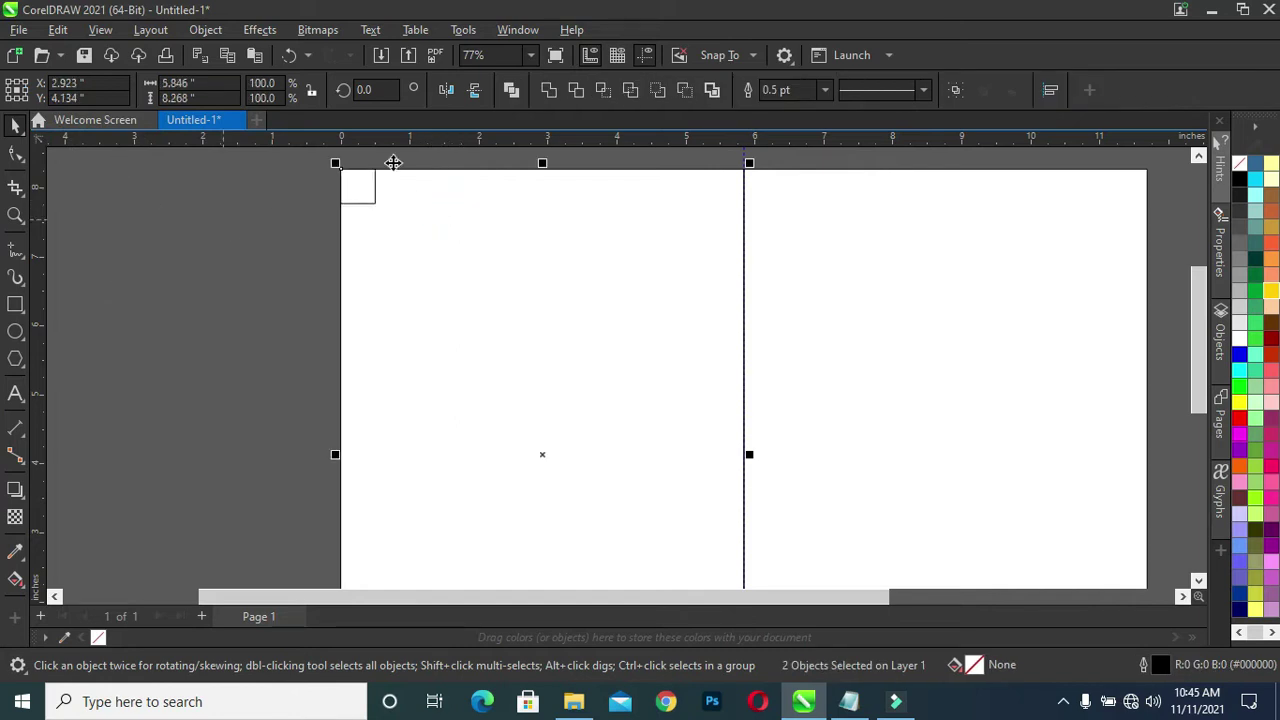
scroll(360, 171, "up", 3)
scroll(366, 171, "up", 2)
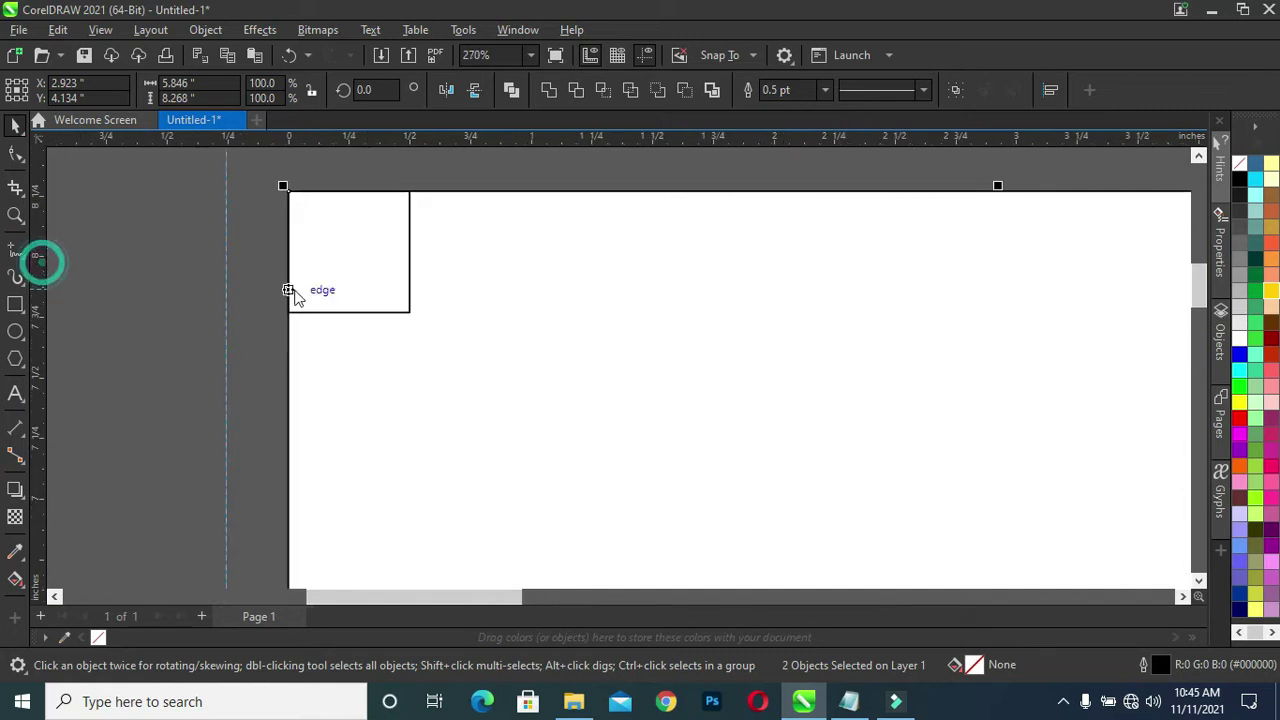
left_click(410, 305)
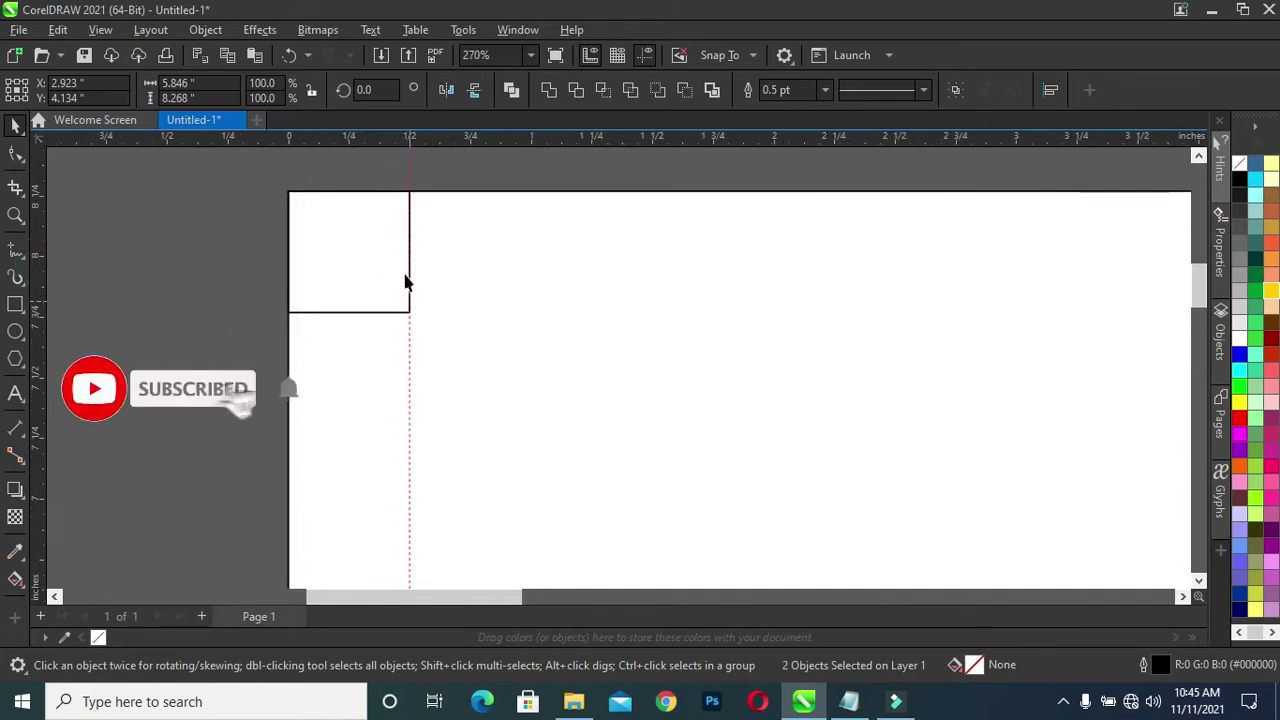
left_click_drag(441, 152, 447, 312)
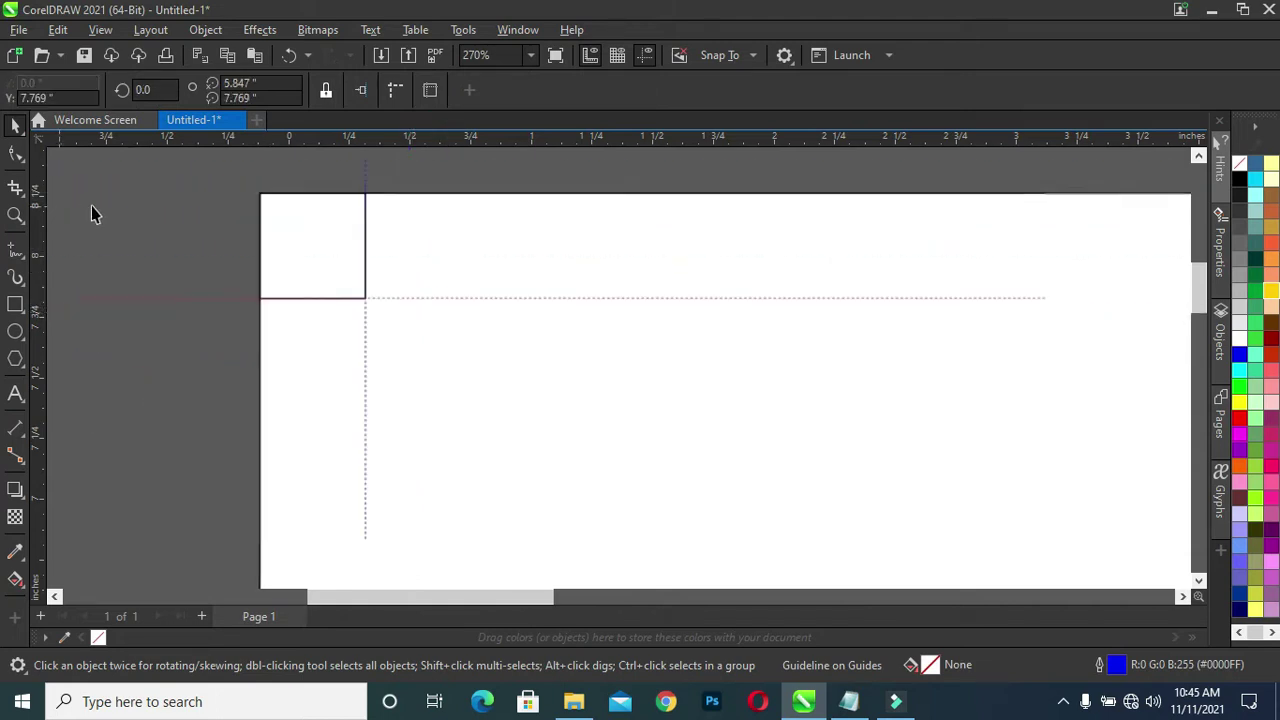
scroll(91, 213, "down", 2)
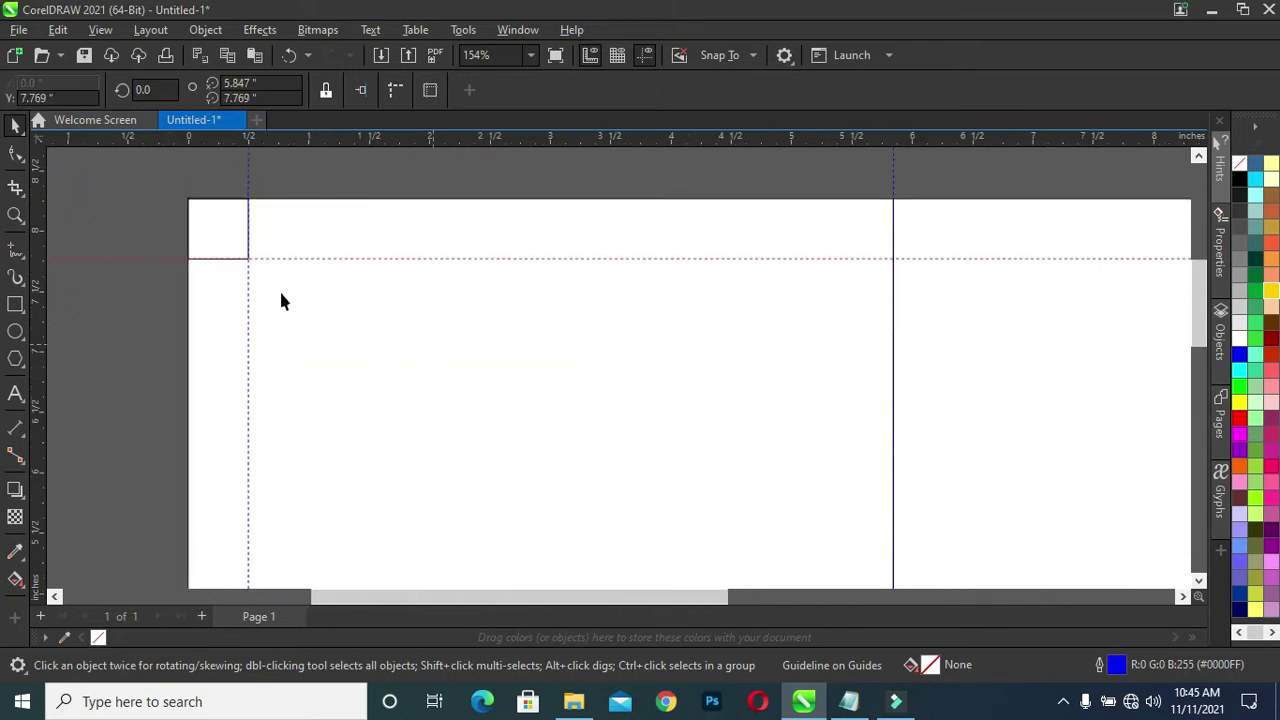
Step: Move the square to the fold side and add a vertical guideline at its left edge
left_click(201, 240)
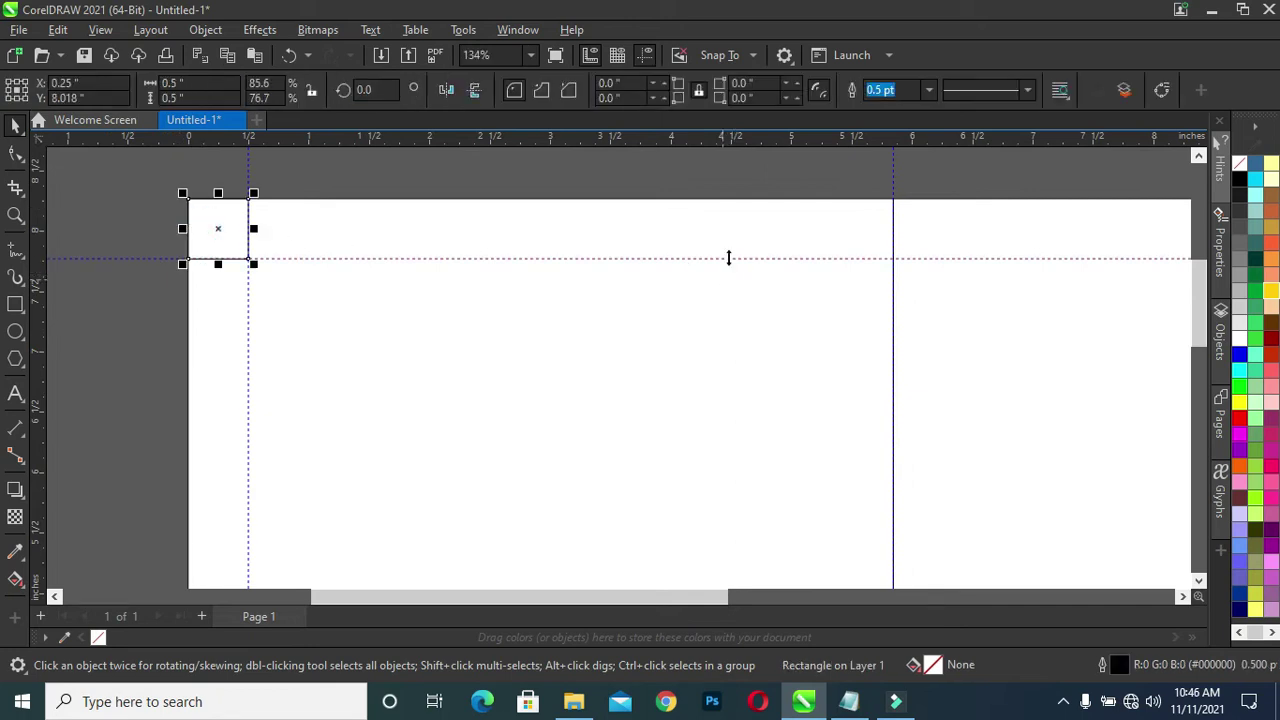
left_click(689, 344)
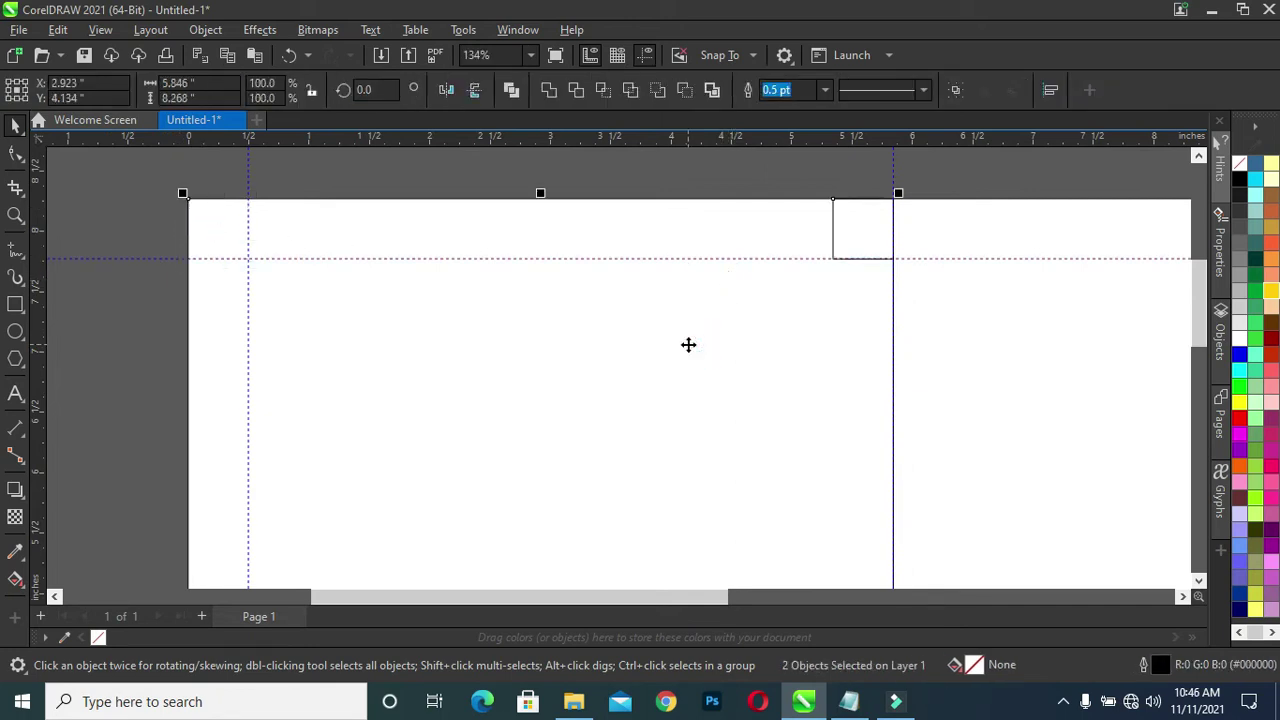
left_click_drag(40, 335, 1031, 290)
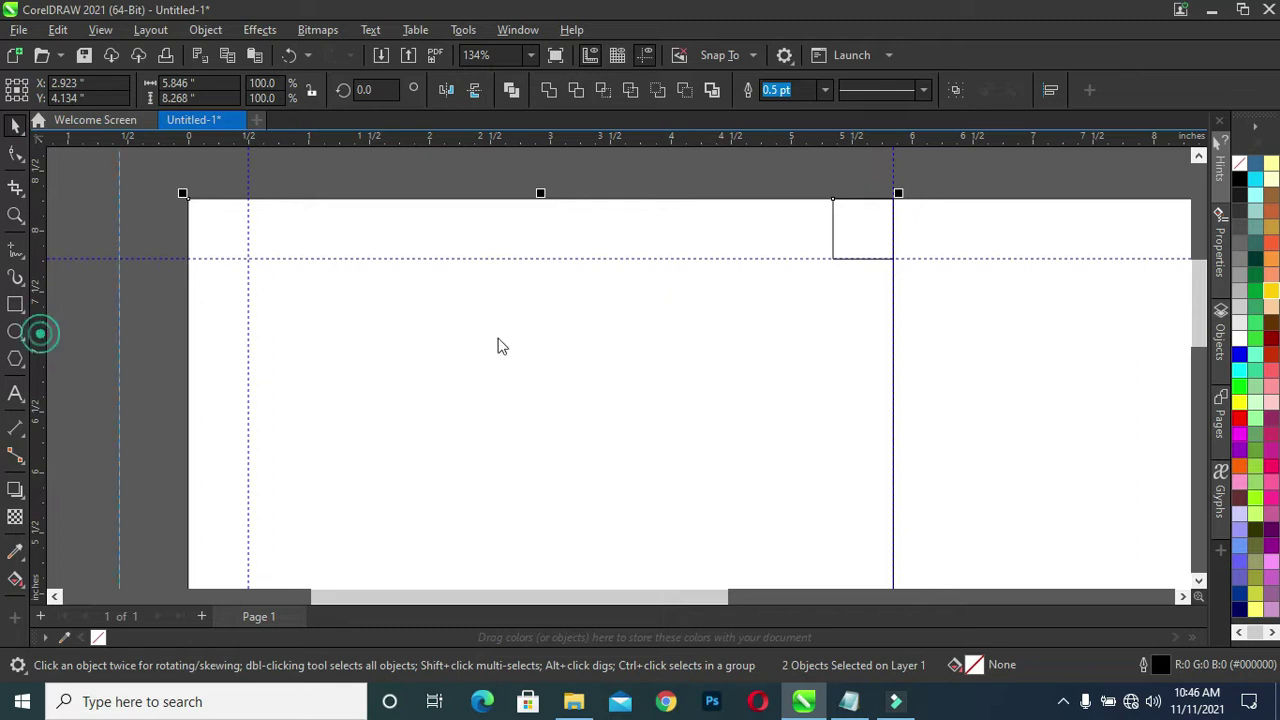
left_click_drag(836, 254, 832, 248)
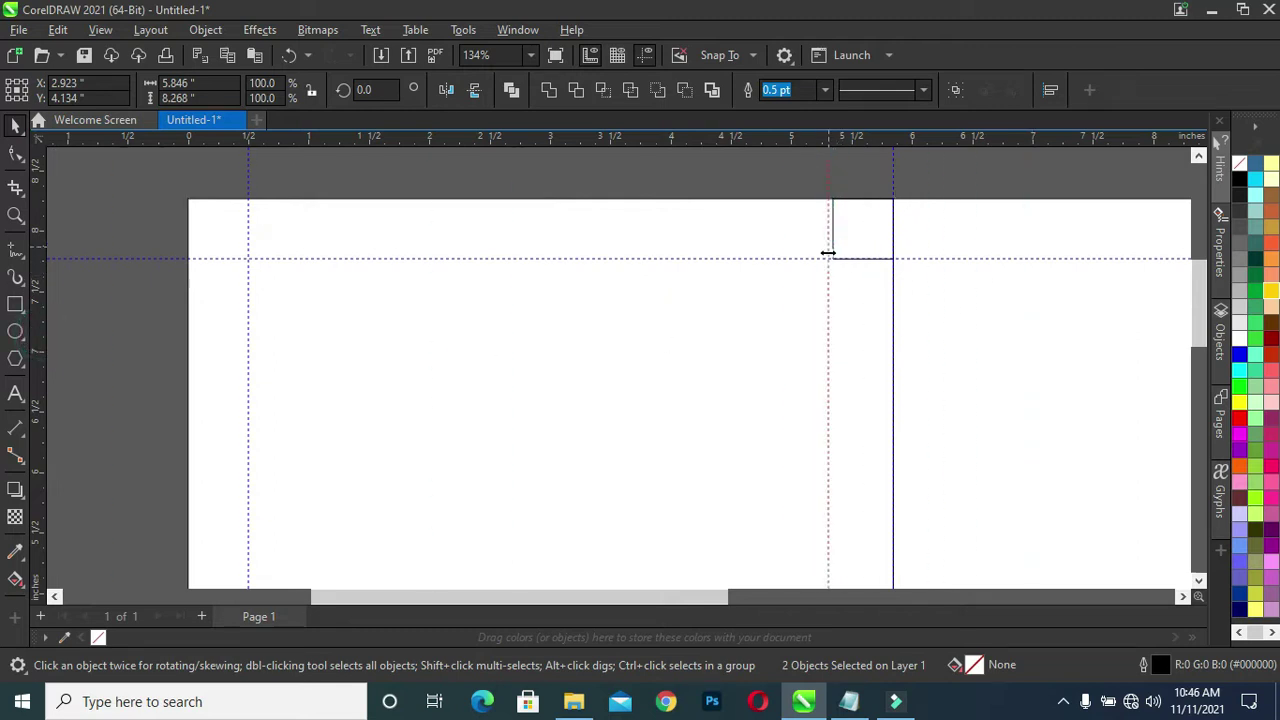
left_click(829, 250)
left_click_drag(832, 316, 836, 319)
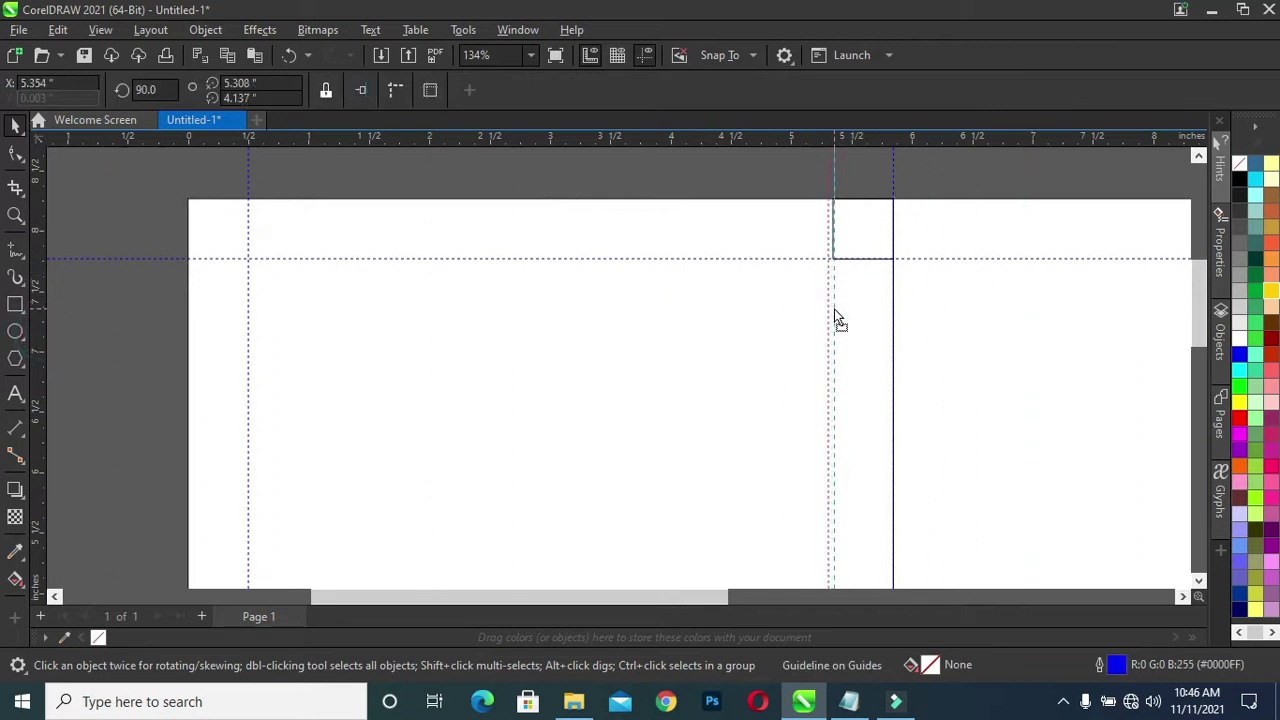
left_click(988, 194)
scroll(831, 260, "down", 3)
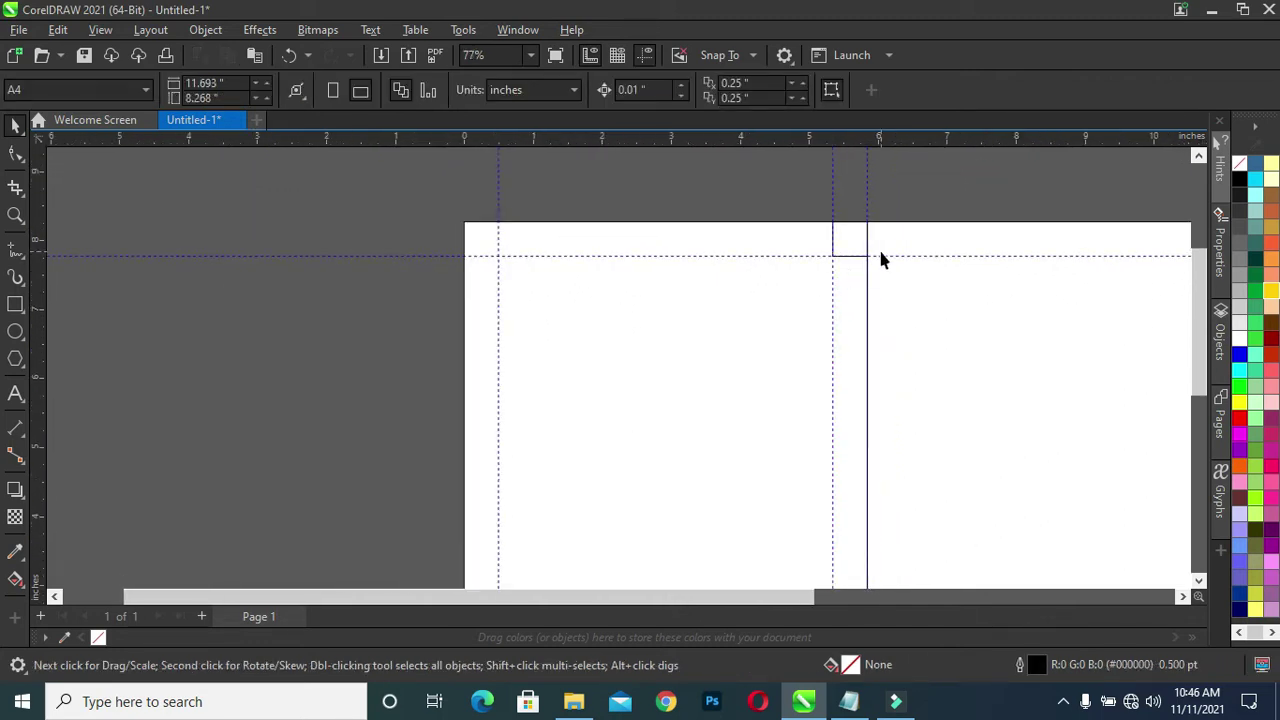
Step: Add a vertical margin guide along the half-inch square's edge beside the fold
left_click(908, 240)
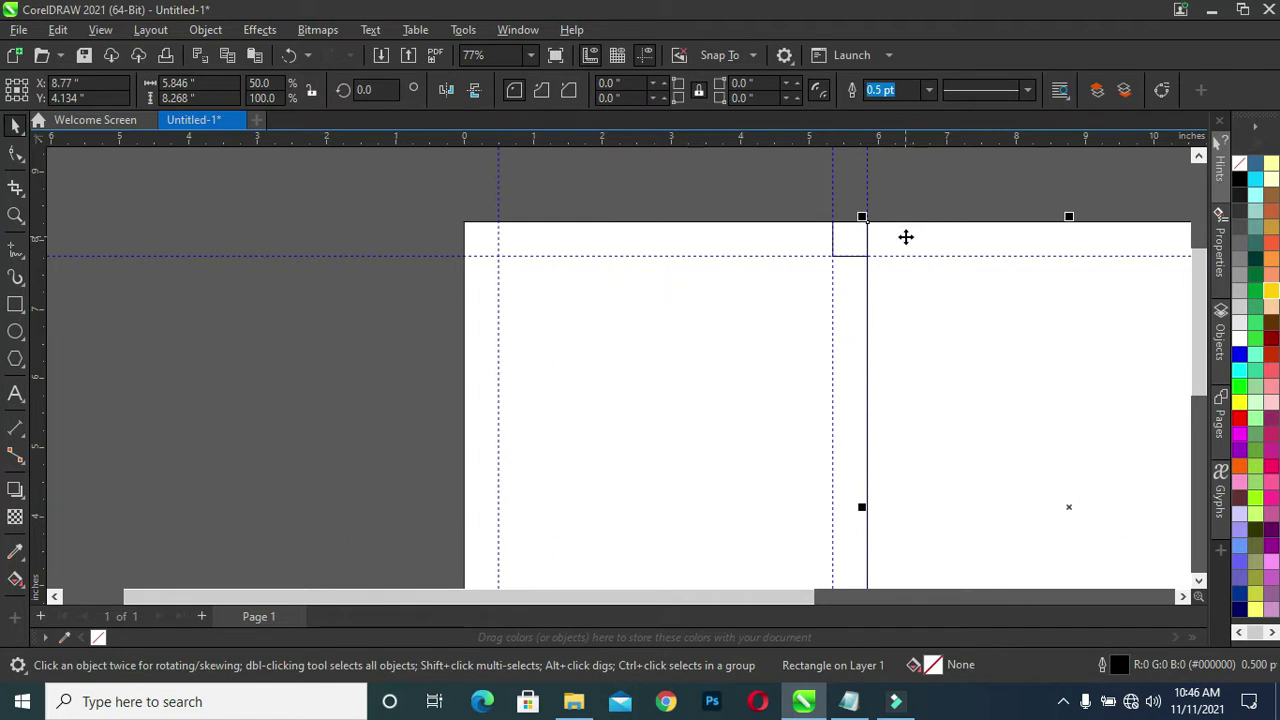
left_click_drag(783, 211, 897, 257)
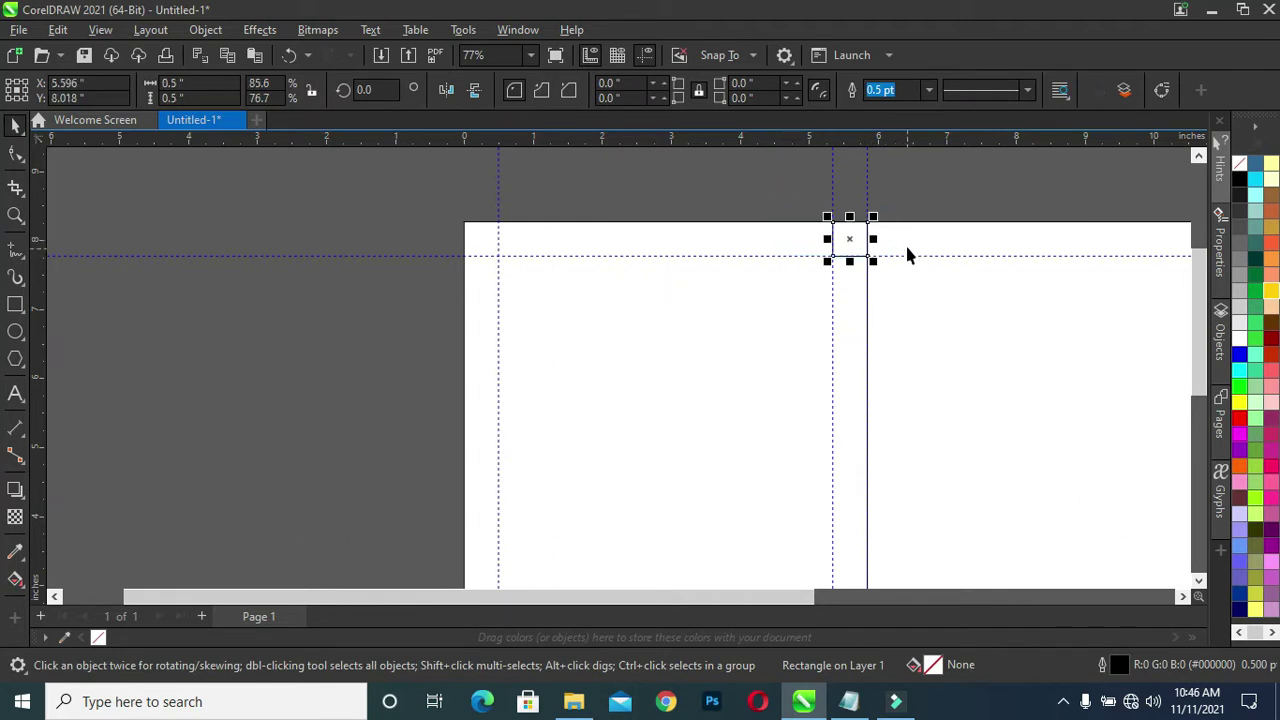
left_click(908, 240, "shift")
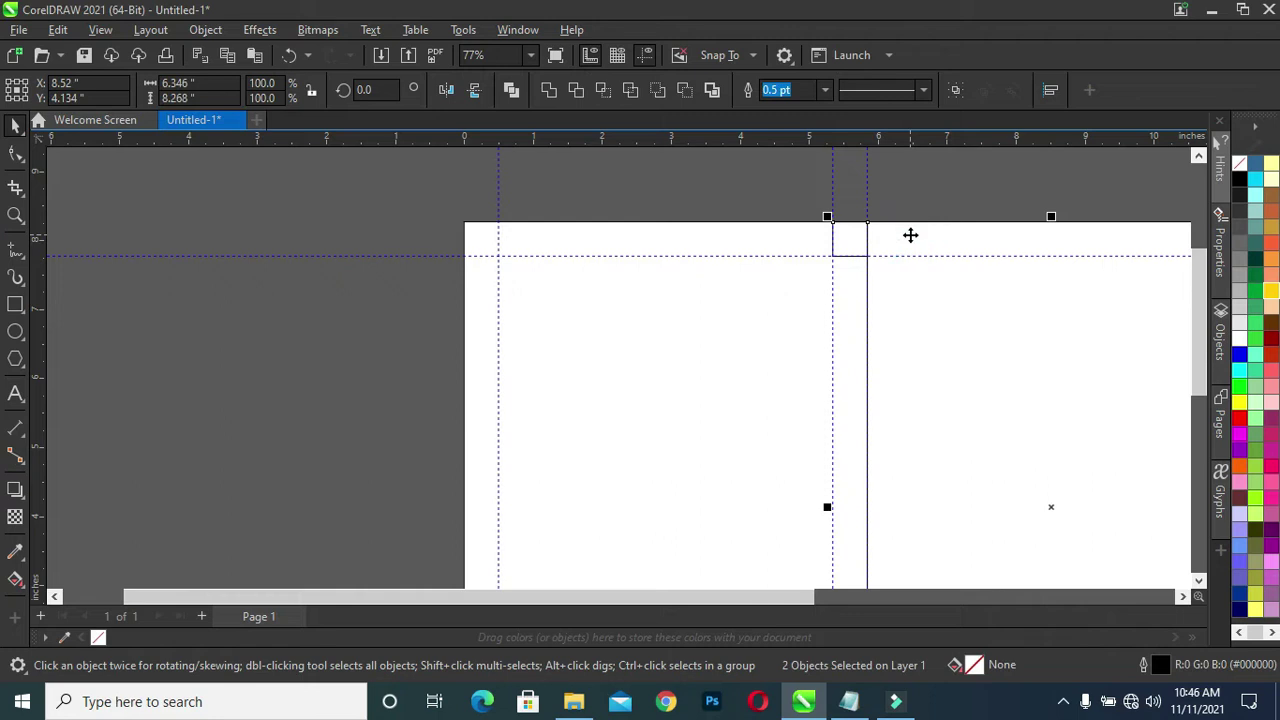
scroll(910, 270, "down", 1)
scroll(903, 286, "down", 1)
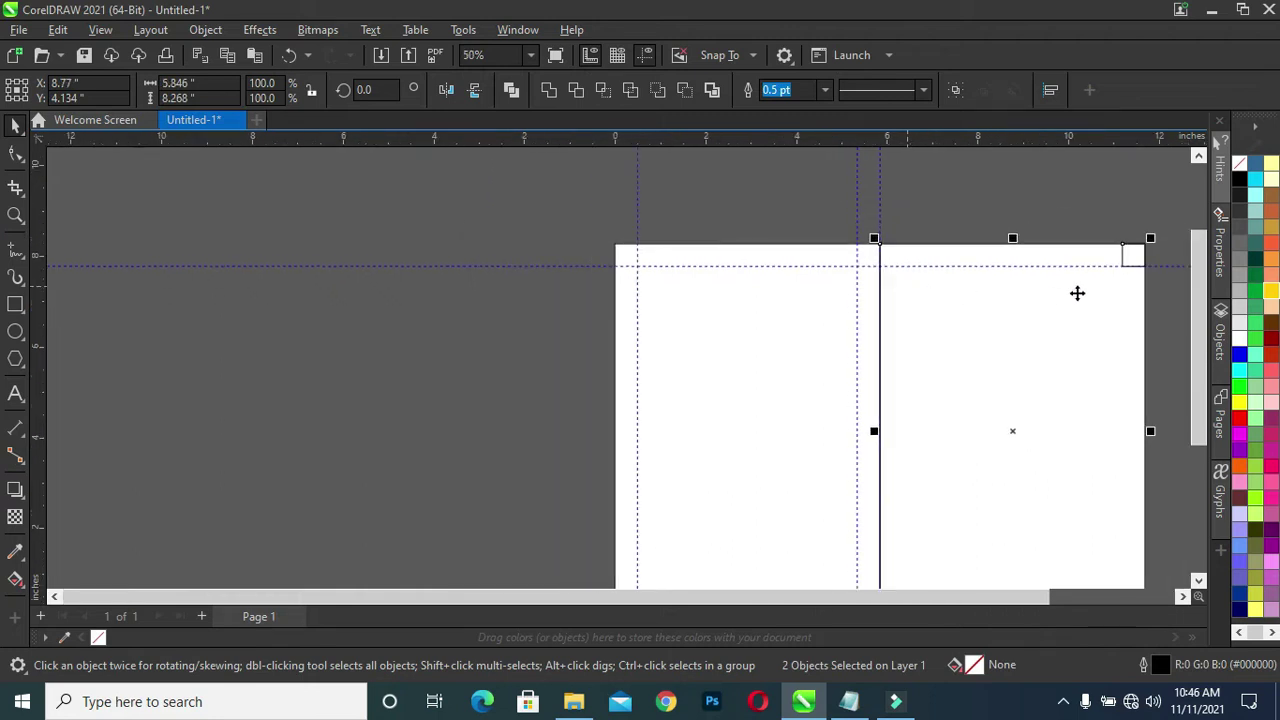
scroll(1137, 260, "up", 2)
scroll(1140, 260, "up", 2)
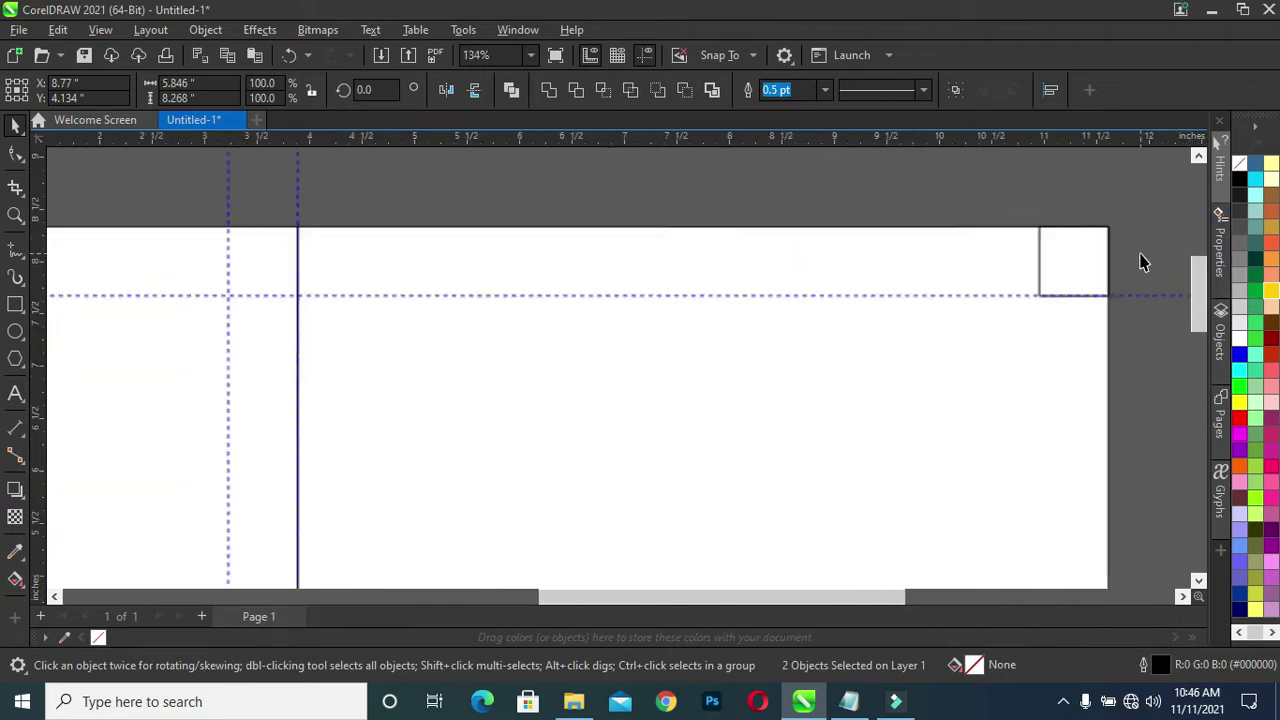
scroll(1128, 260, "up", 1)
left_click_drag(43, 262, 860, 332)
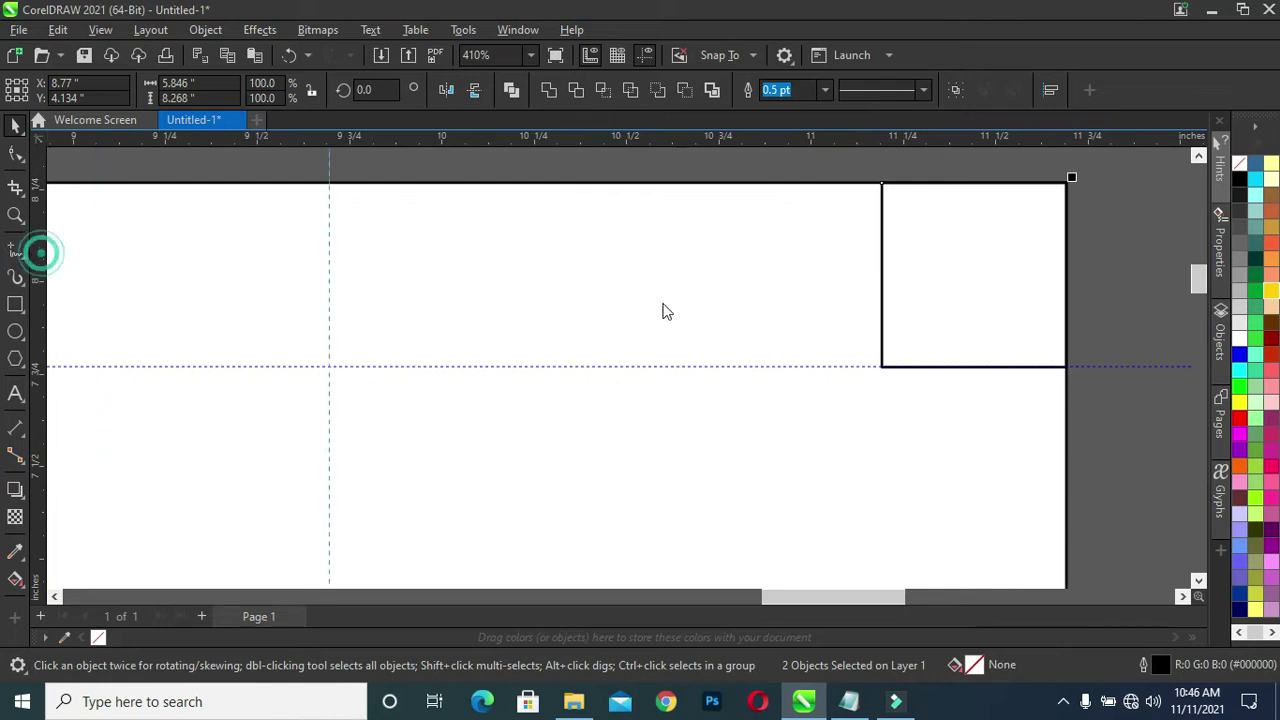
left_click(888, 343)
scroll(935, 280, "down", 3)
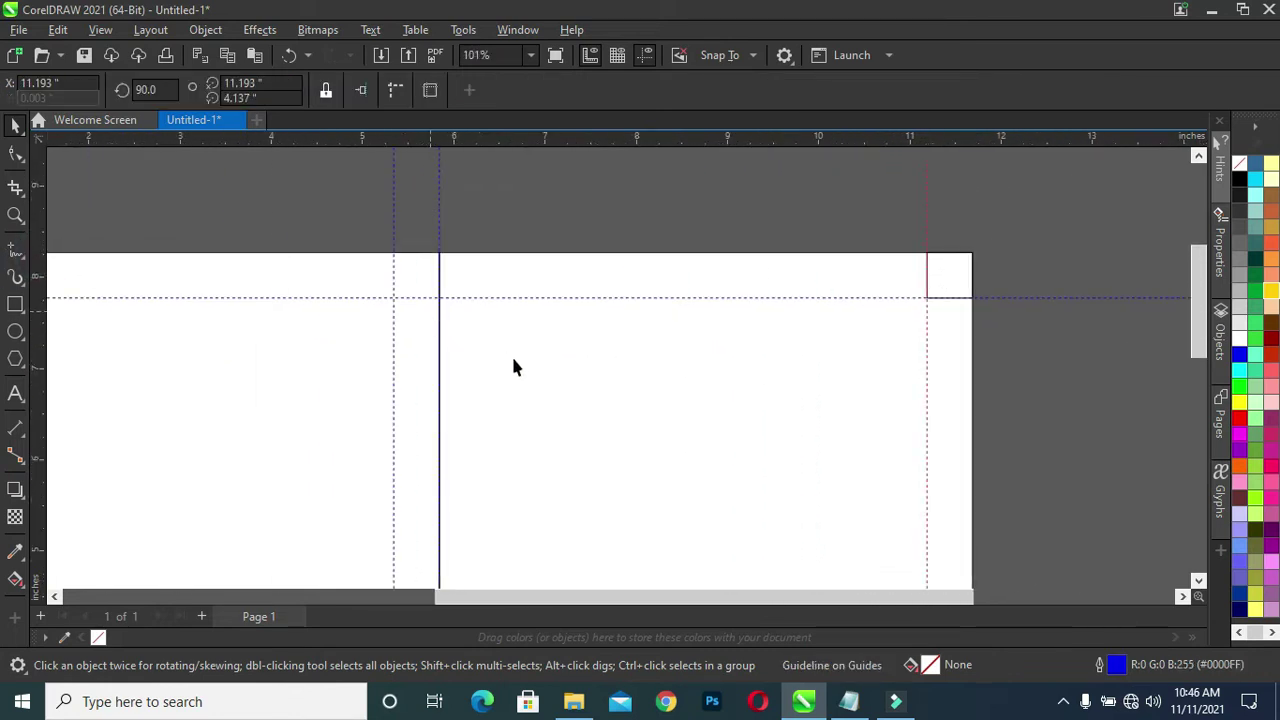
Step: Align the half-inch square to the right panel's left edge
left_click(599, 472)
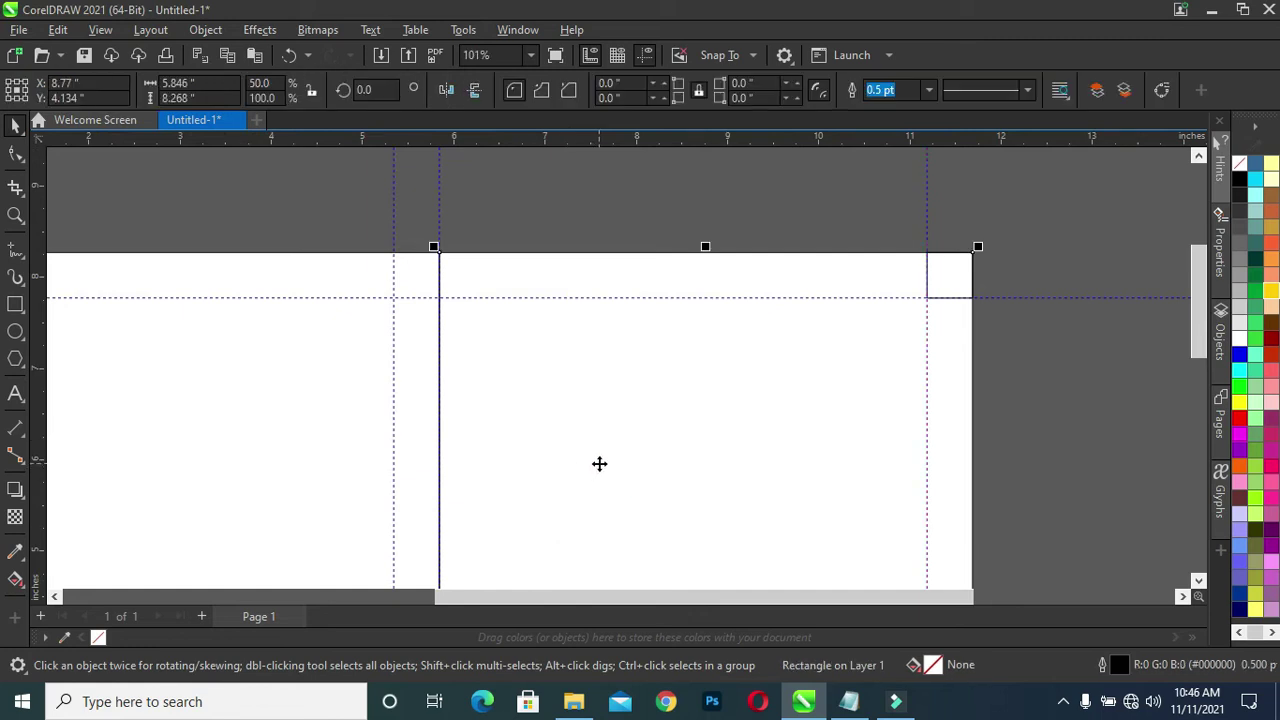
left_click_drag(834, 183, 977, 386)
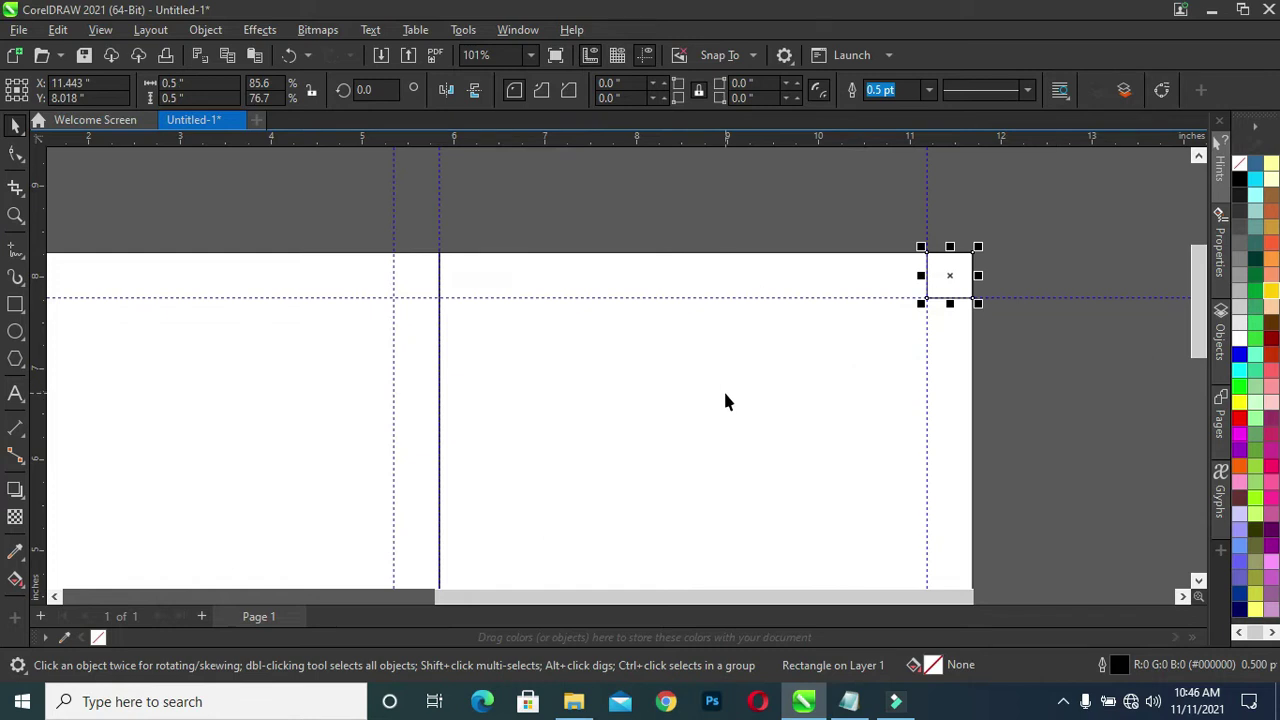
left_click(690, 410, "shift")
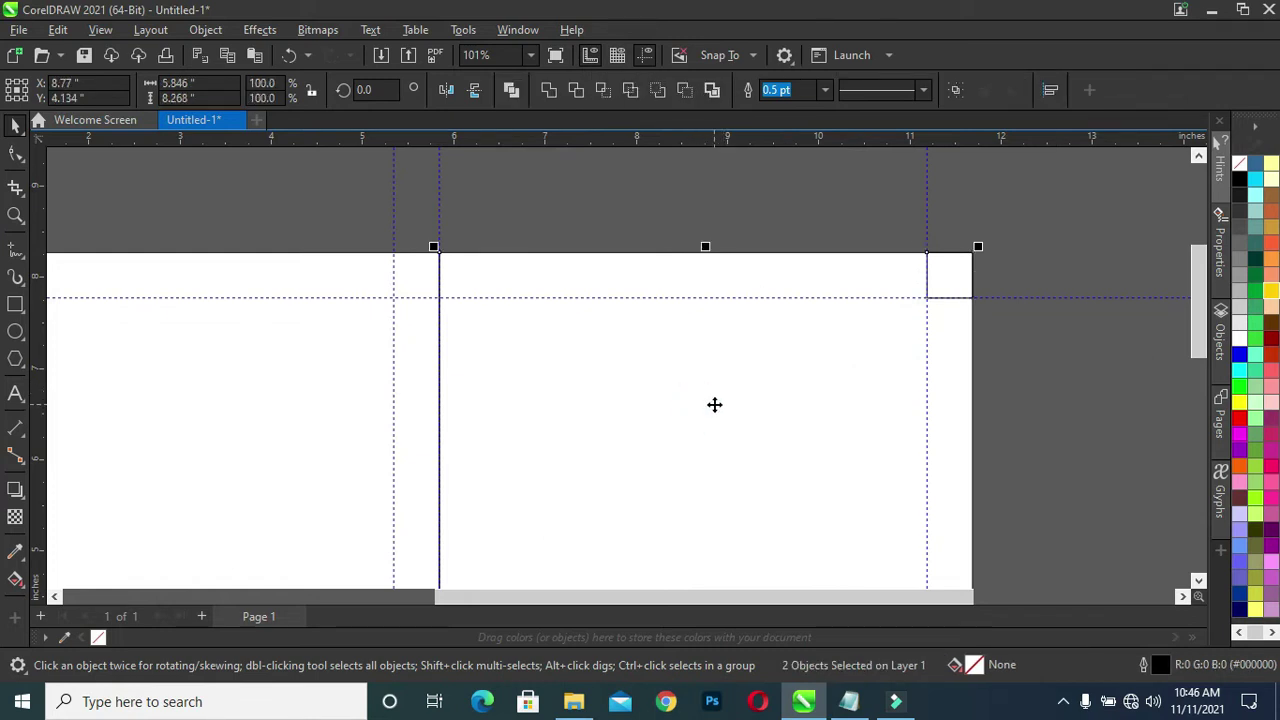
key("l")
scroll(463, 263, "up", 2)
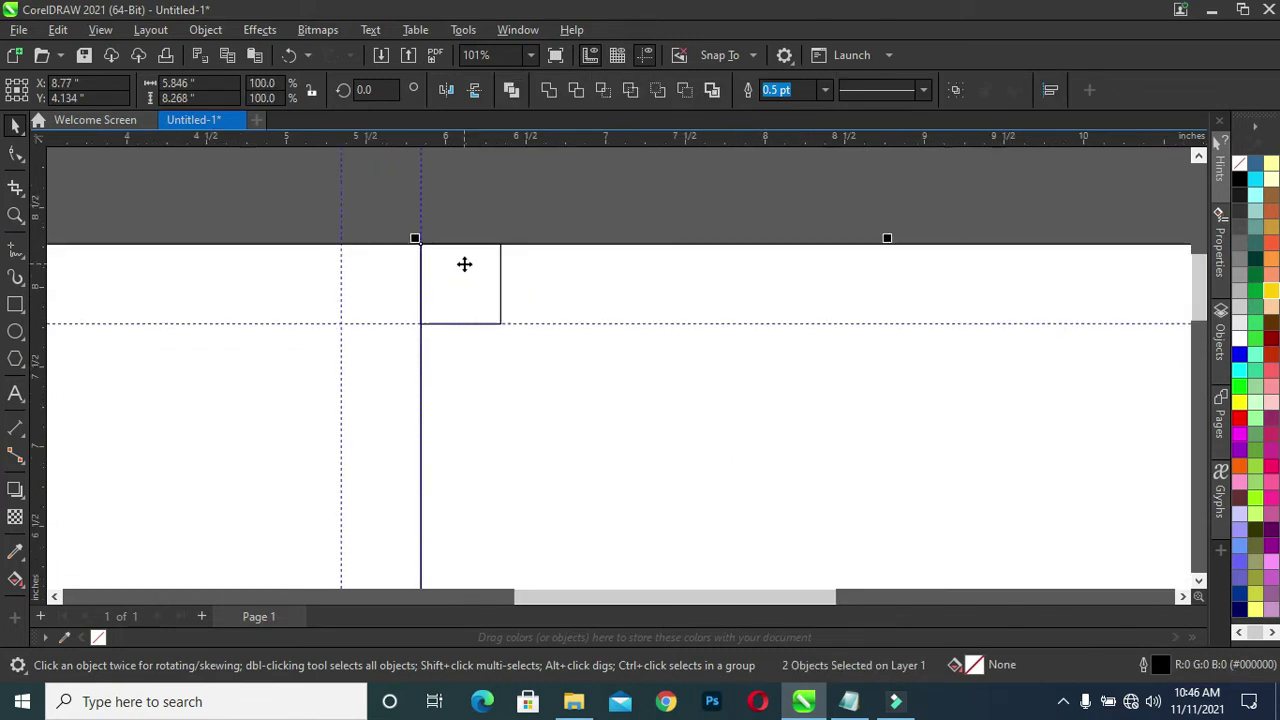
scroll(463, 263, "up", 2)
scroll(463, 263, "up", 1)
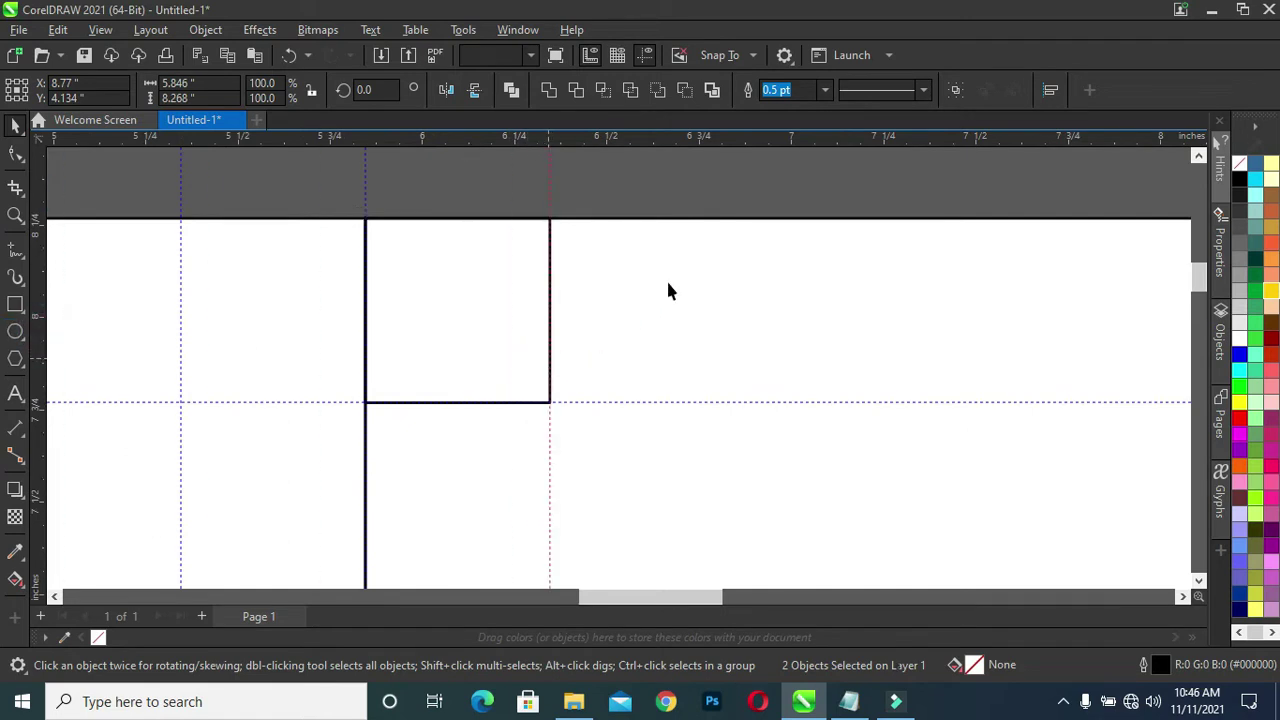
scroll(674, 273, "down", 4)
scroll(675, 271, "down", 3)
Step: Add a horizontal margin guide at the square's edge near the bottom of the page
left_click(643, 295)
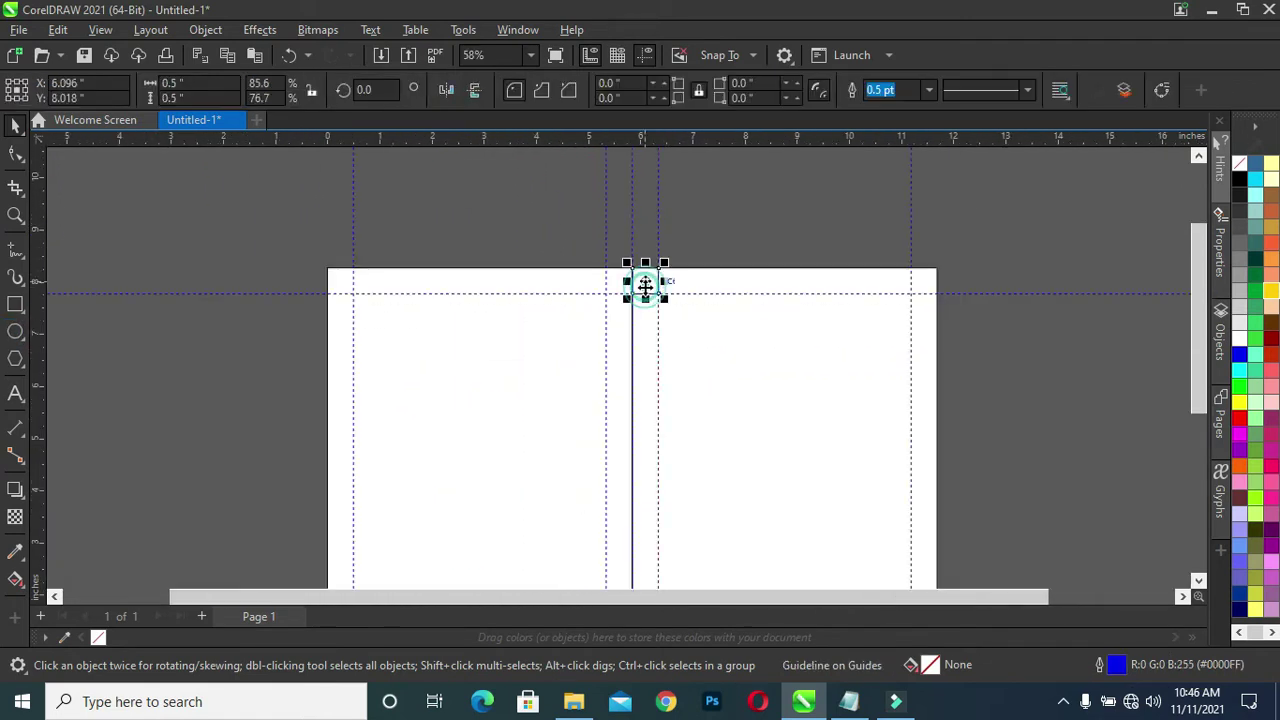
left_click(806, 436, "shift")
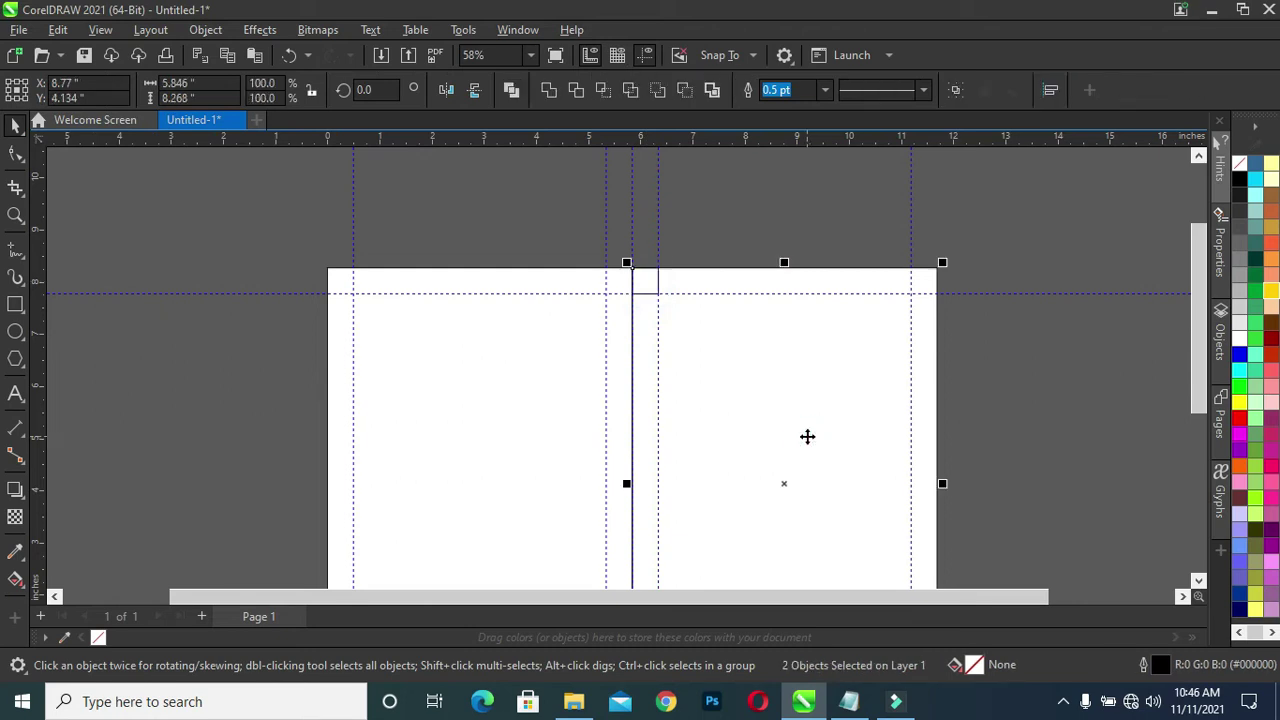
left_click_drag(1197, 366, 1190, 450)
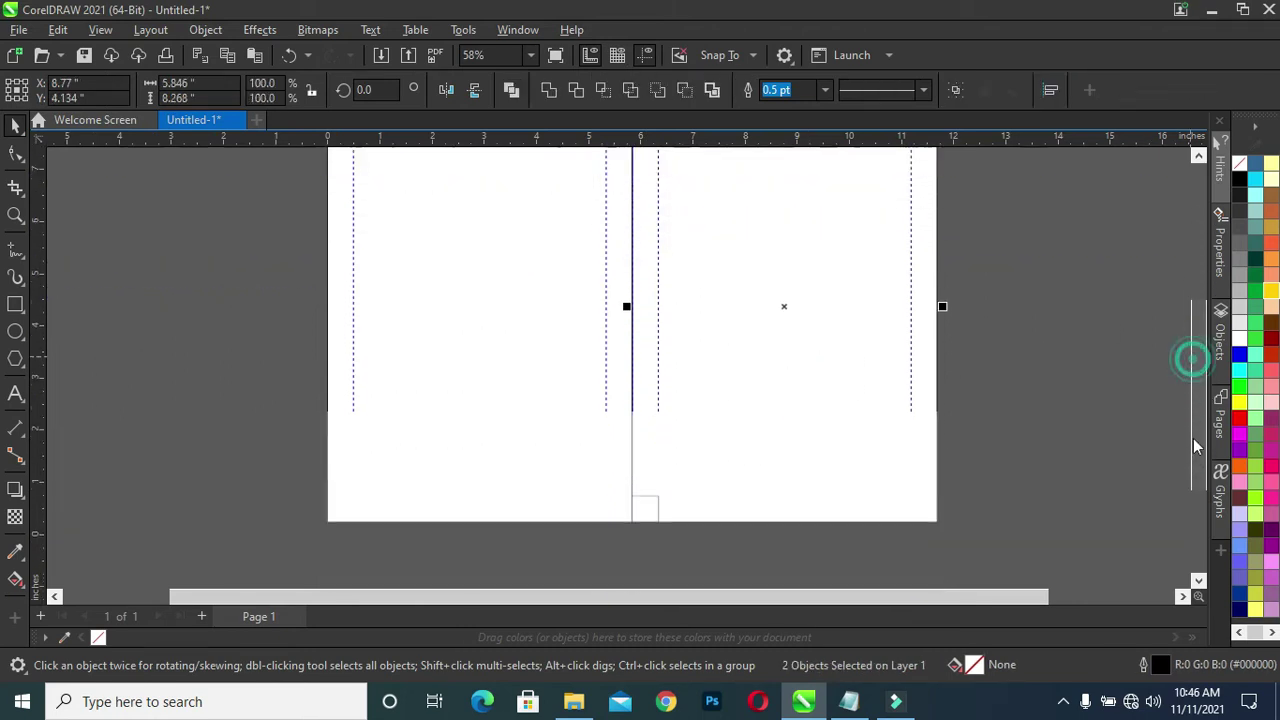
scroll(726, 519, "up", 2)
scroll(566, 429, "up", 1)
scroll(460, 391, "up", 2)
scroll(458, 352, "up", 1)
left_click_drag(563, 141, 563, 333)
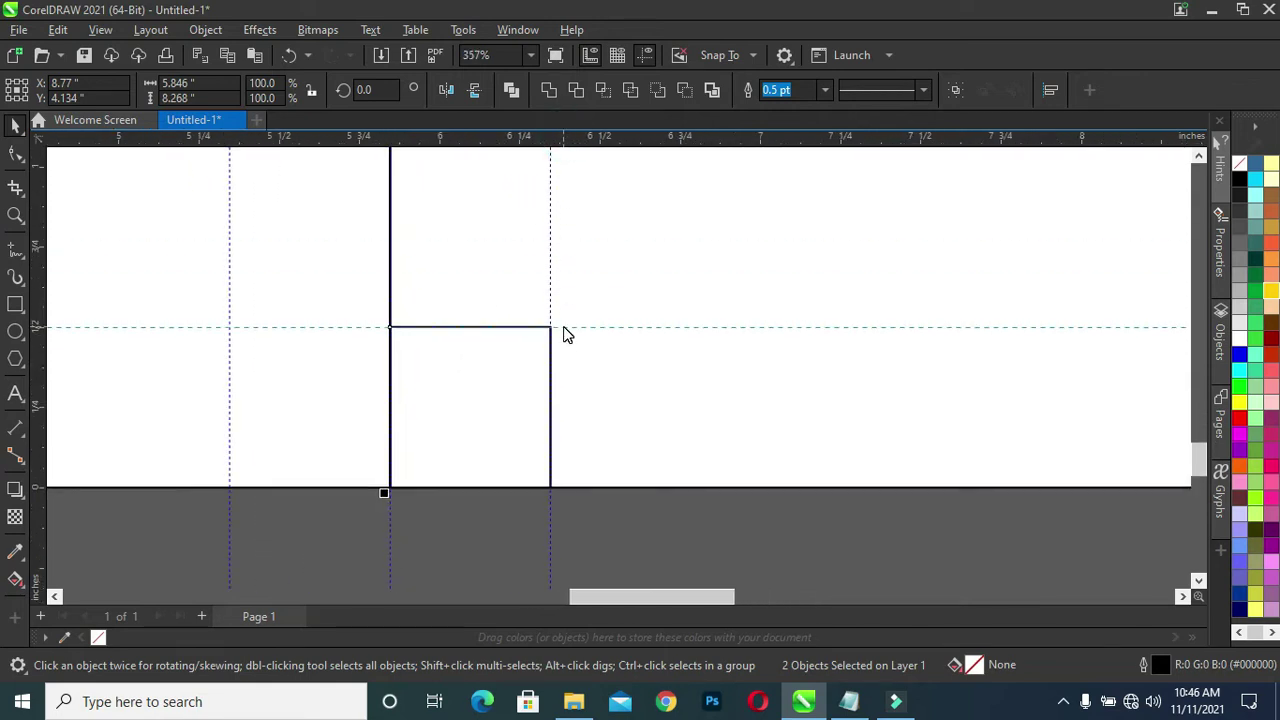
left_click(592, 327)
scroll(594, 320, "down", 1)
scroll(597, 310, "down", 2)
scroll(598, 305, "down", 1)
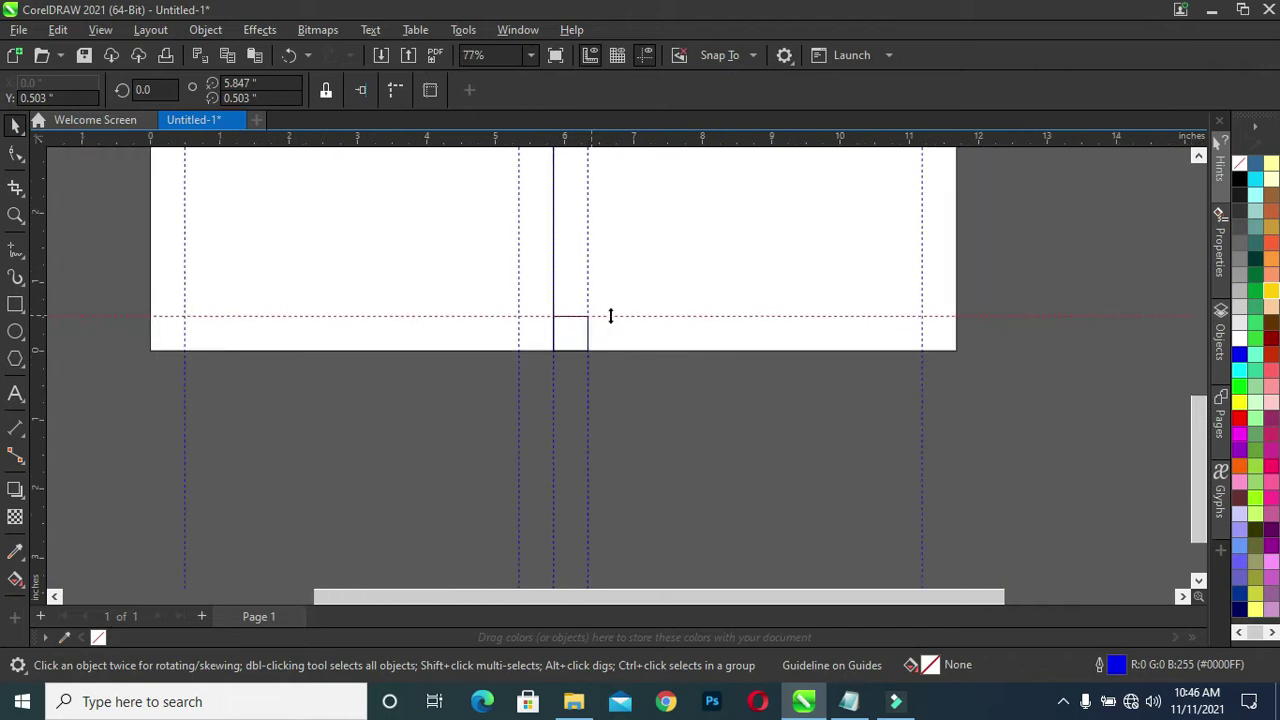
Step: Fit the whole page in view and review the panels and margin guides
key("shift+F4")
left_click(1000, 386)
left_click(643, 575)
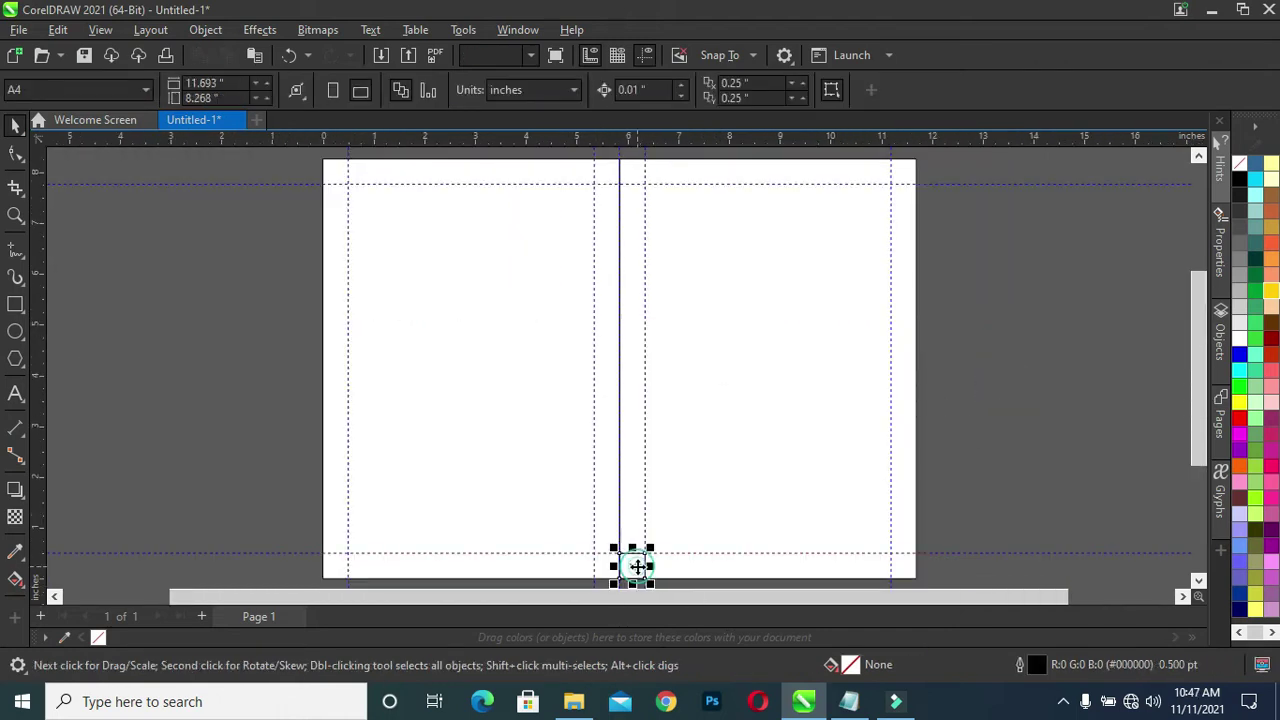
left_click(871, 483)
left_click(460, 362)
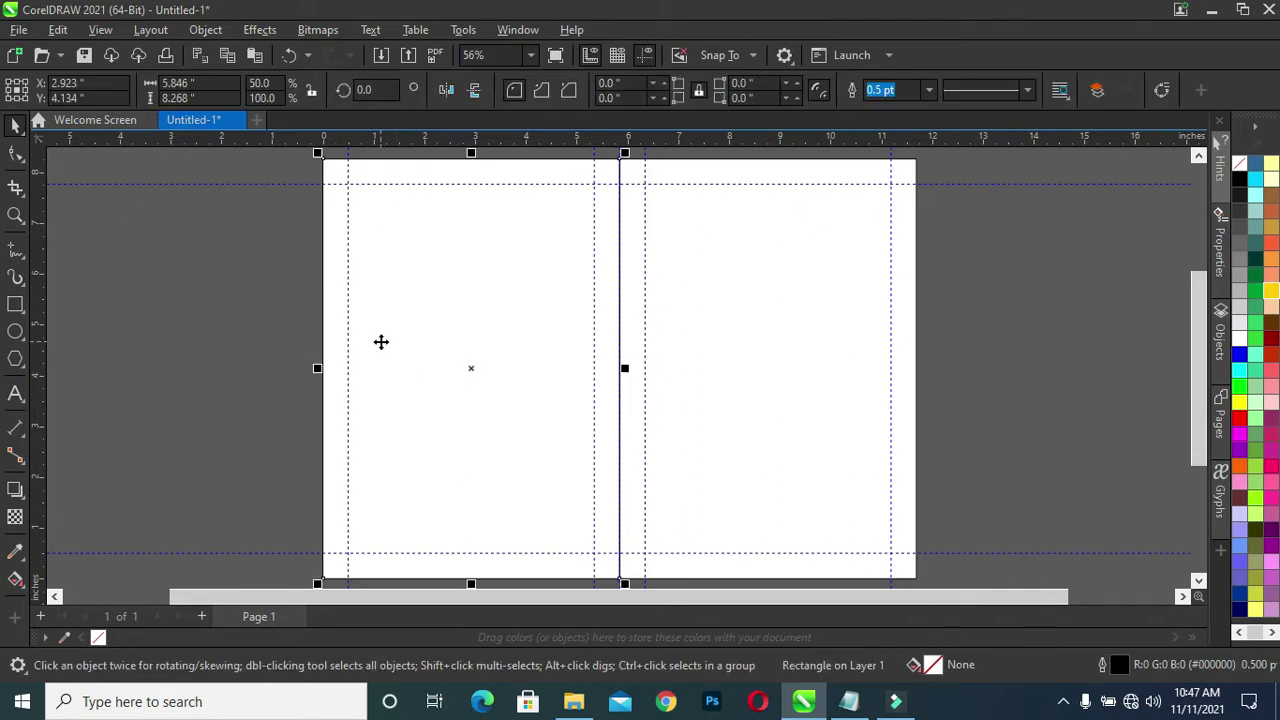
left_click(114, 294)
key("F10")
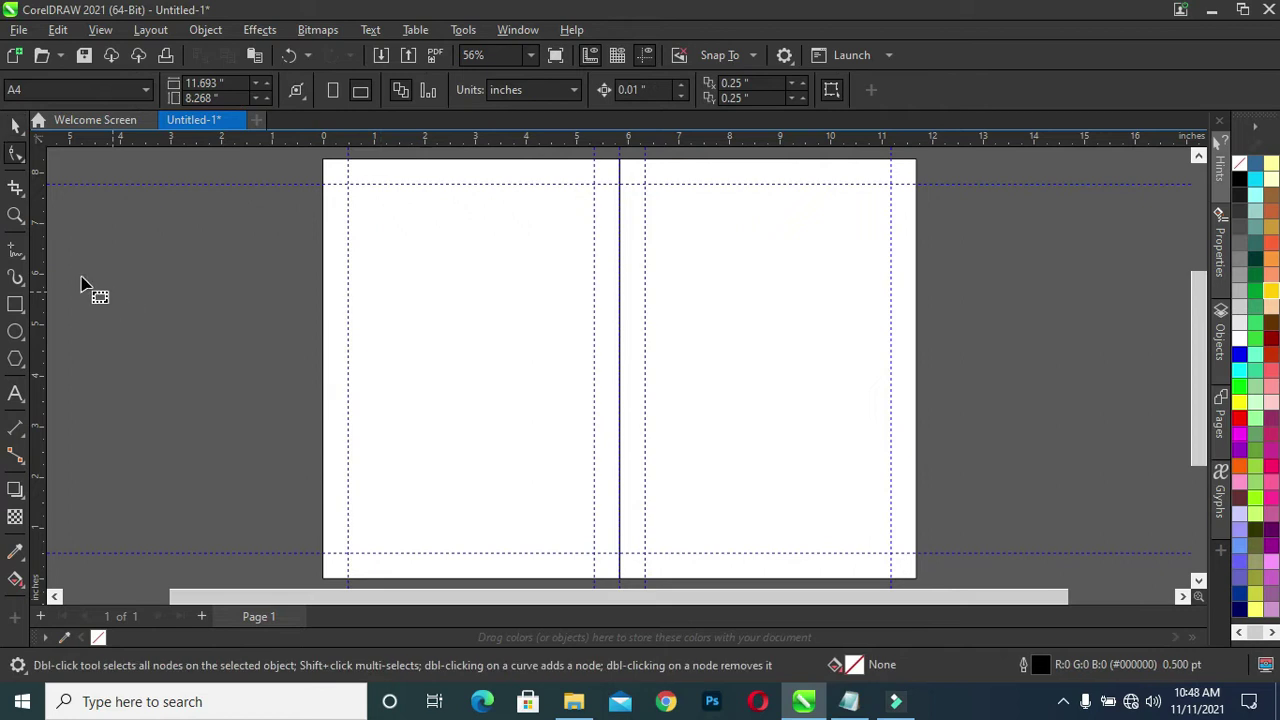
key("space")
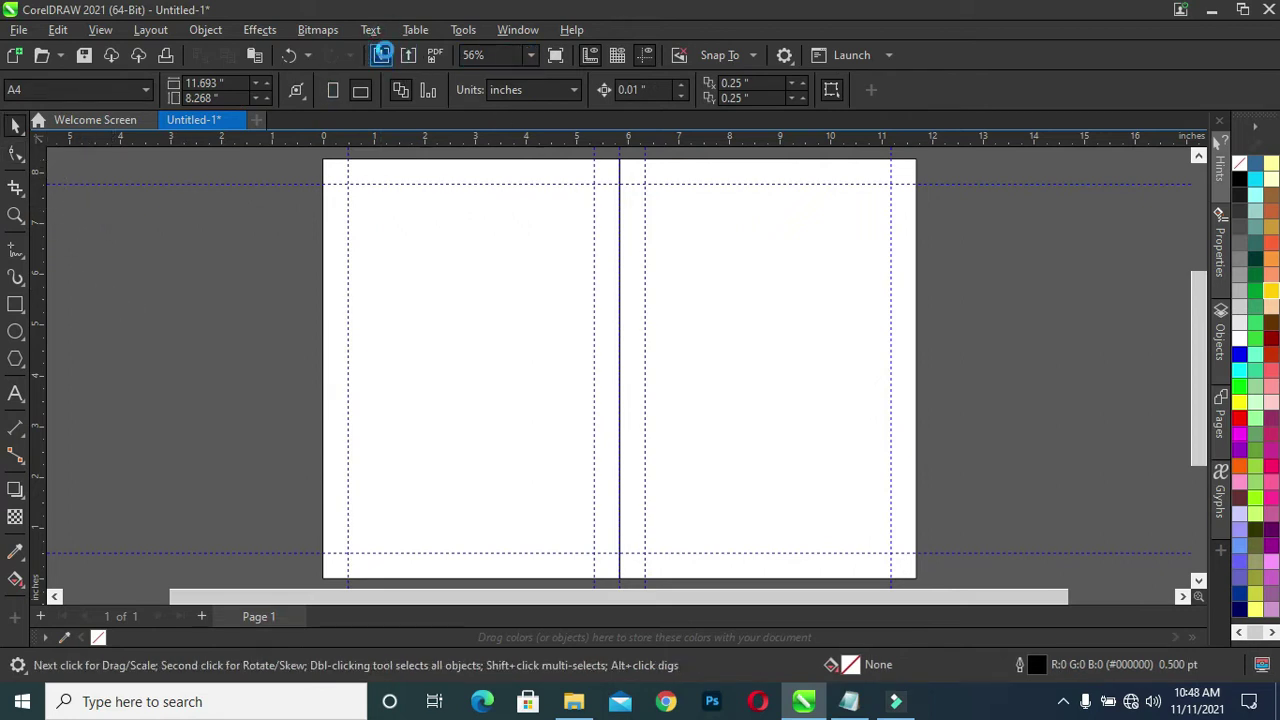
Step: Import 20091, church-logo-png-no-background and helping-hands, placing each beside the page
left_click(388, 57)
left_click(620, 282)
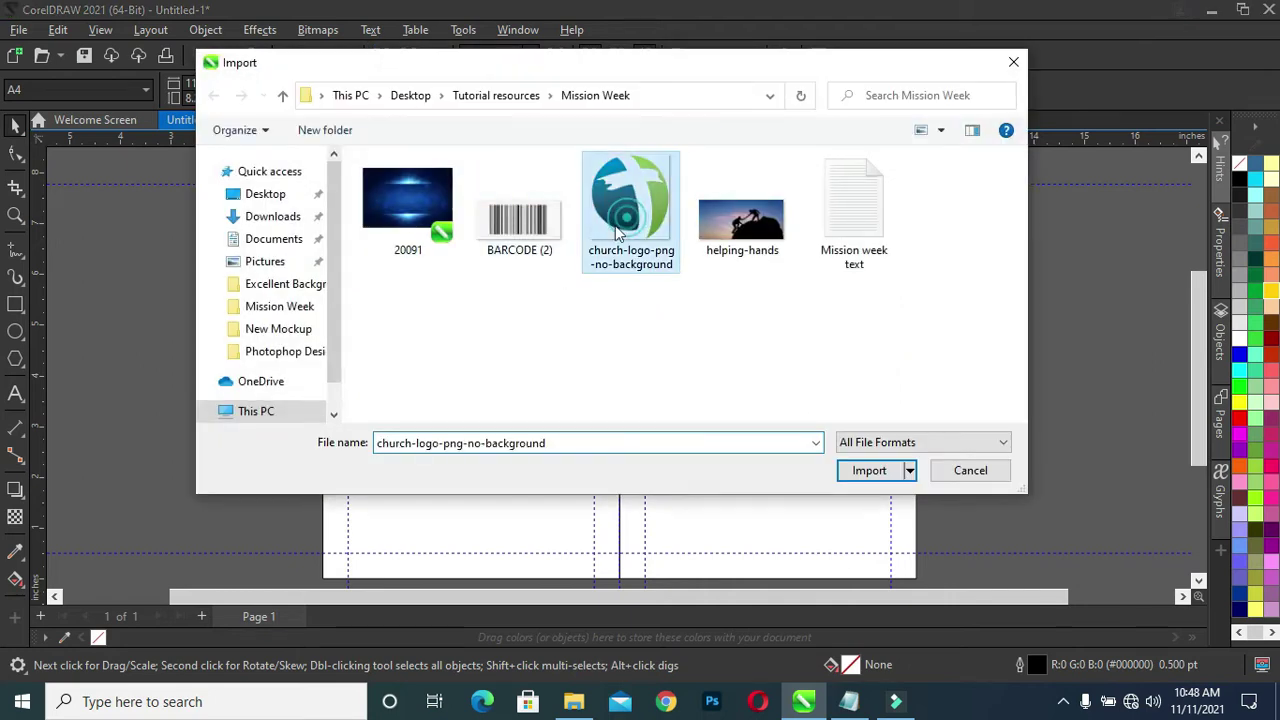
left_click(398, 222, "ctrl")
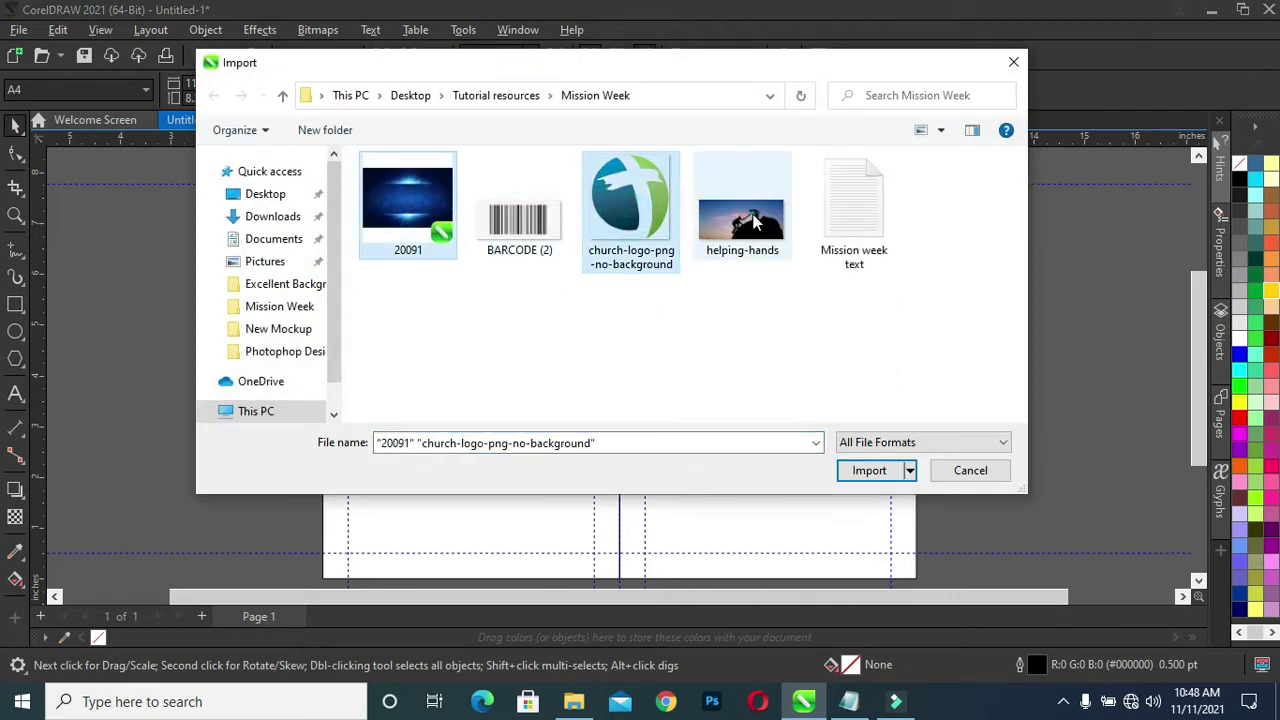
left_click(742, 215, "ctrl")
left_click(862, 470)
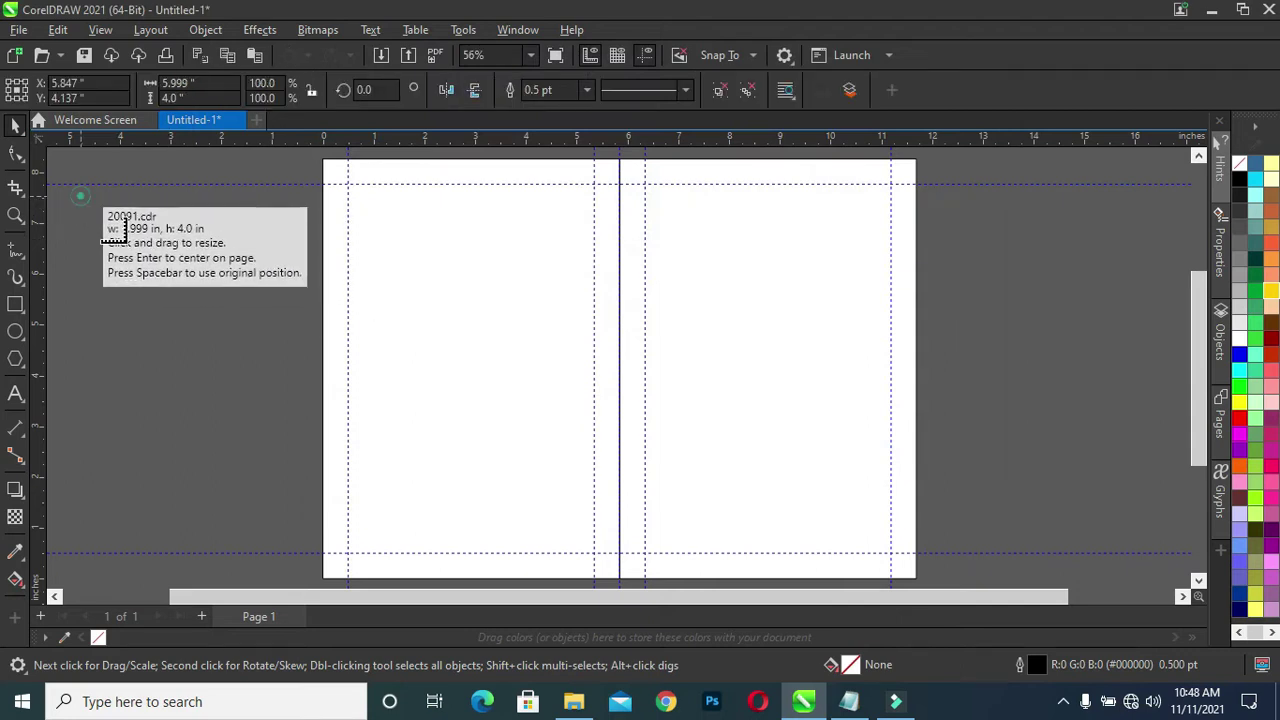
left_click_drag(82, 198, 386, 500)
left_click_drag(74, 313, 296, 476)
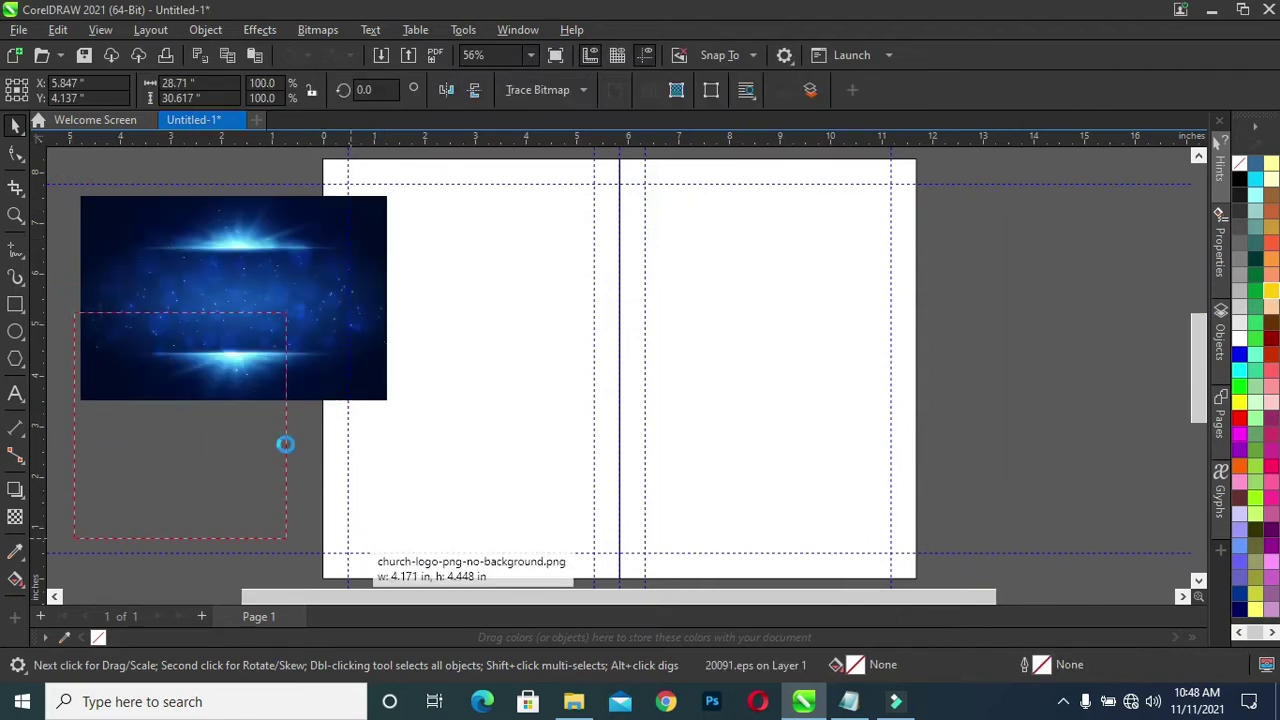
left_click_drag(124, 225, 409, 468)
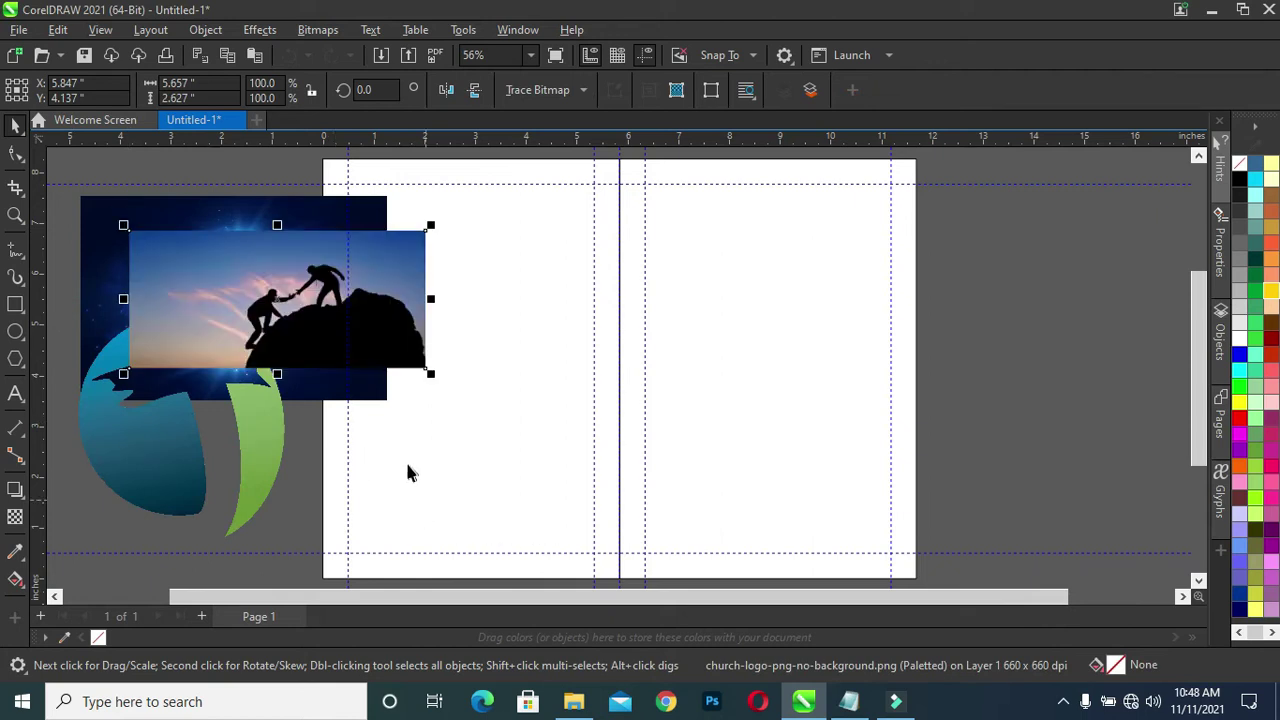
left_click(816, 400)
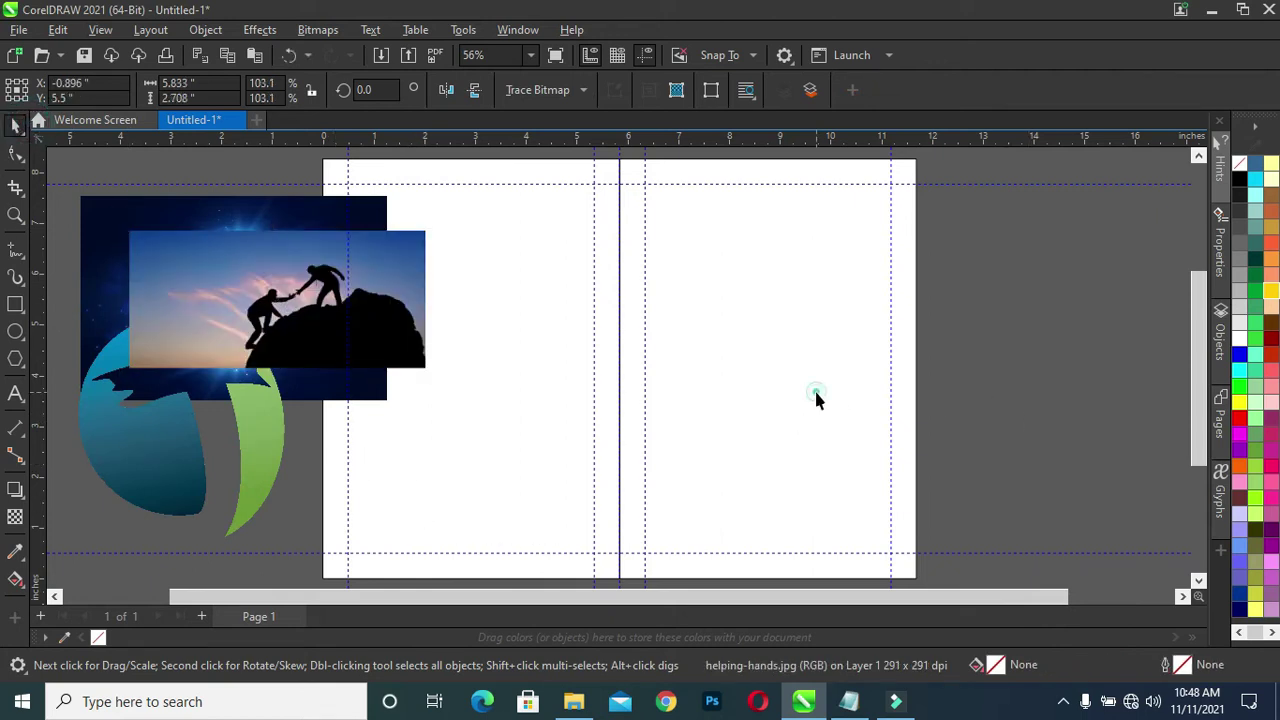
Step: Fill the right panel gold with no outline and move the climbers photo to its top
left_click(1271, 232)
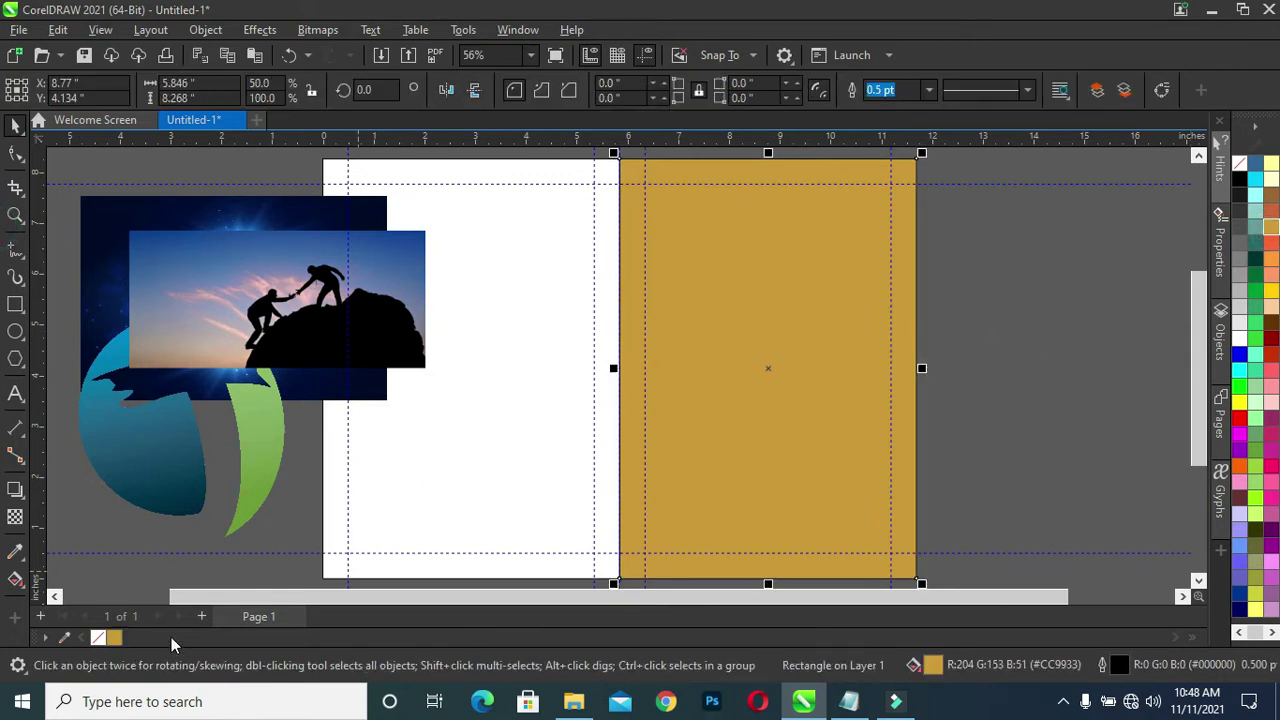
right_click(98, 640)
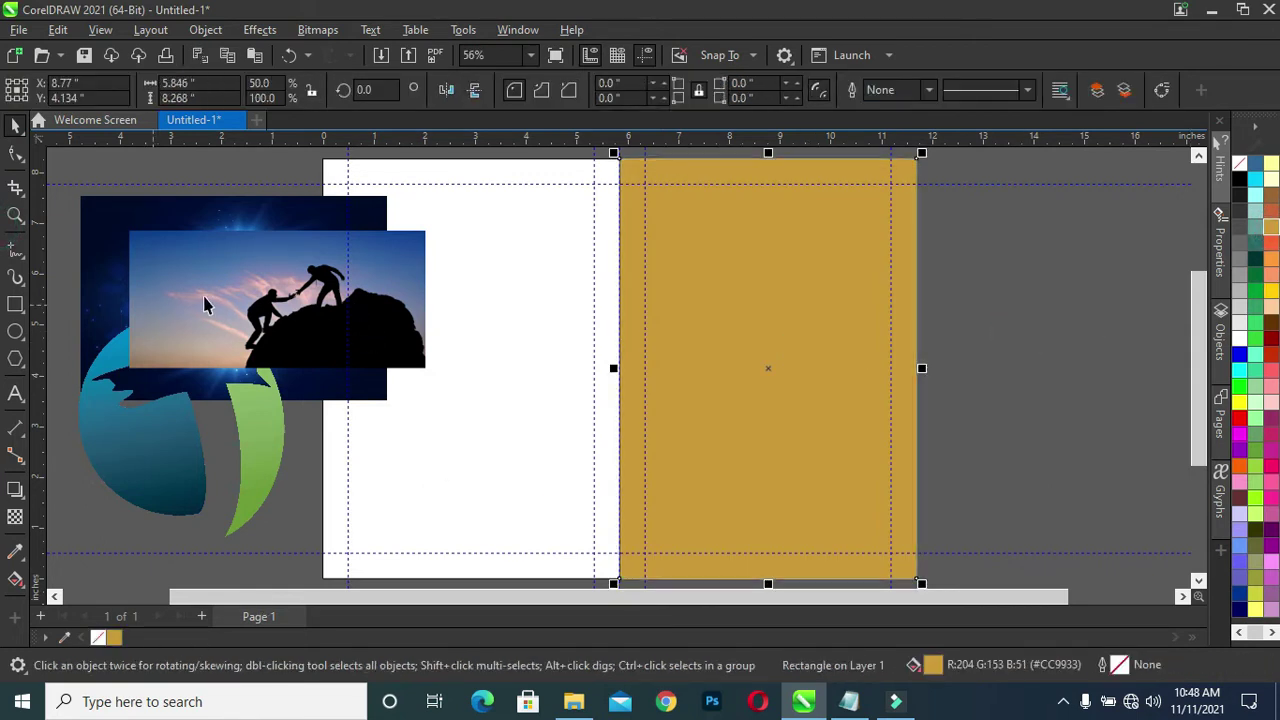
left_click_drag(360, 310, 796, 205)
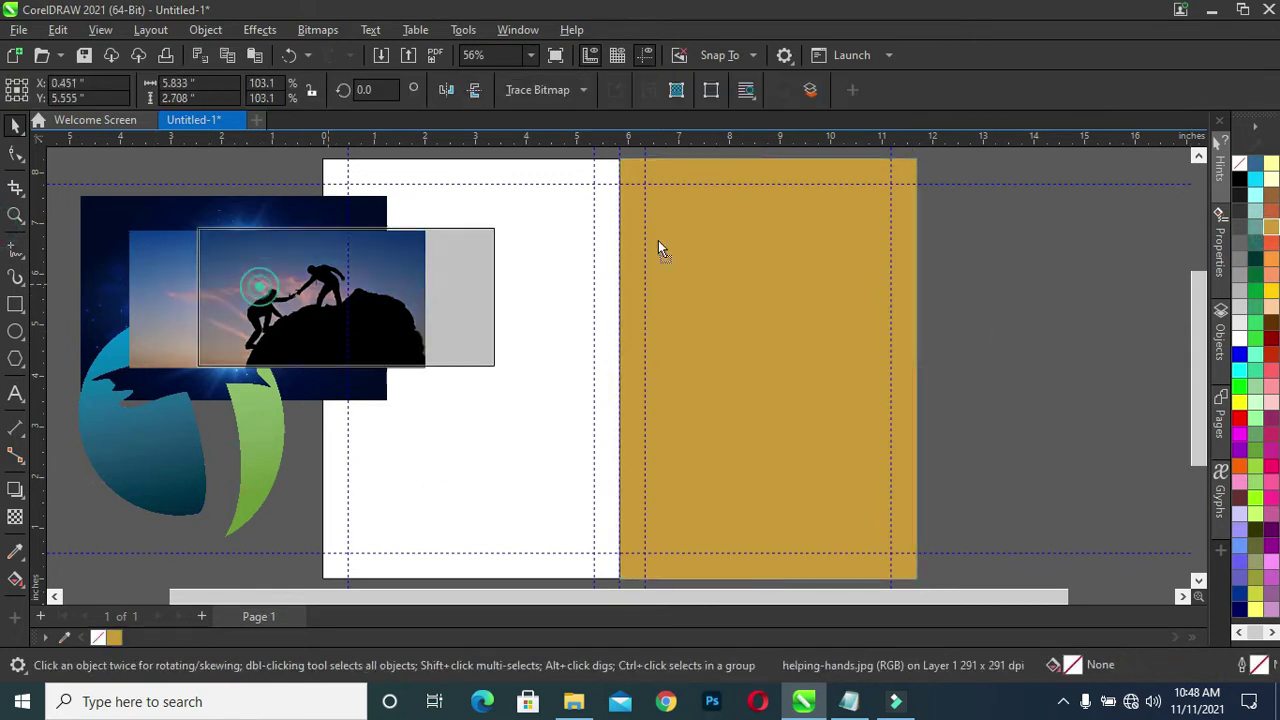
left_click_drag(797, 211, 749, 214)
Step: Enlarge the climbers photo to 7.051 × 3.274 inches across the panel top
left_click(749, 214)
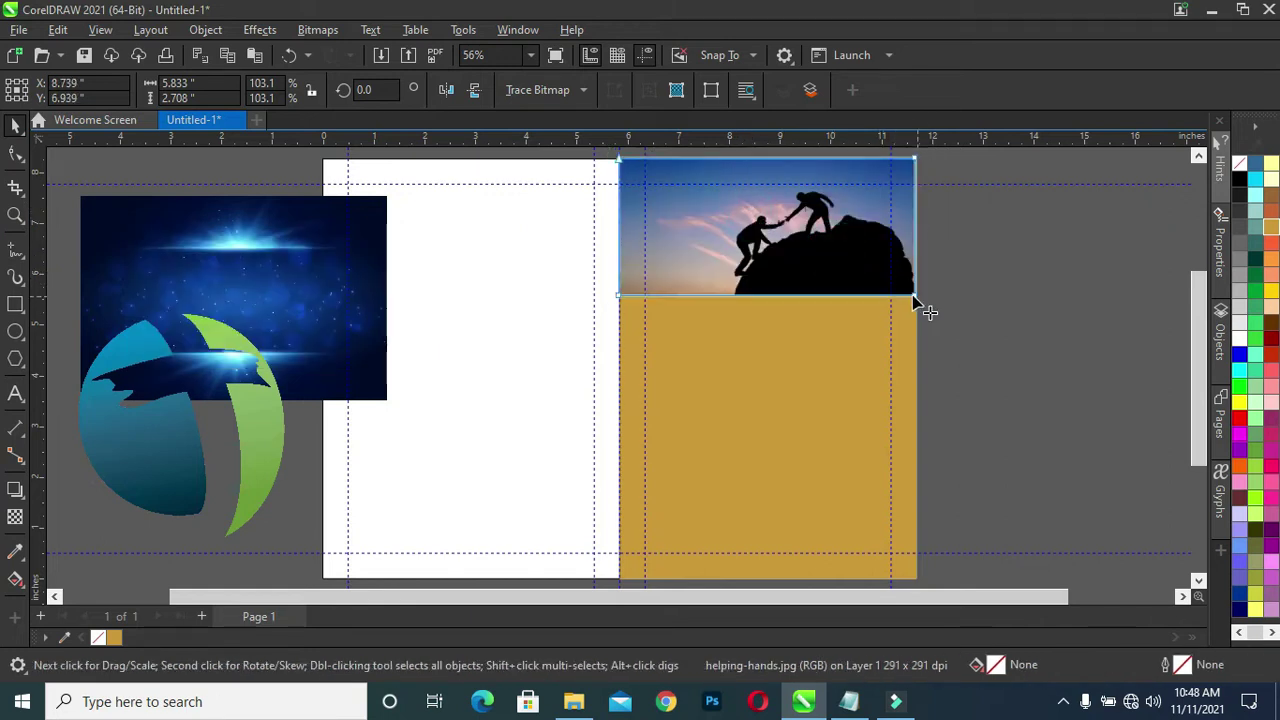
left_click(863, 257)
left_click_drag(920, 300, 946, 325)
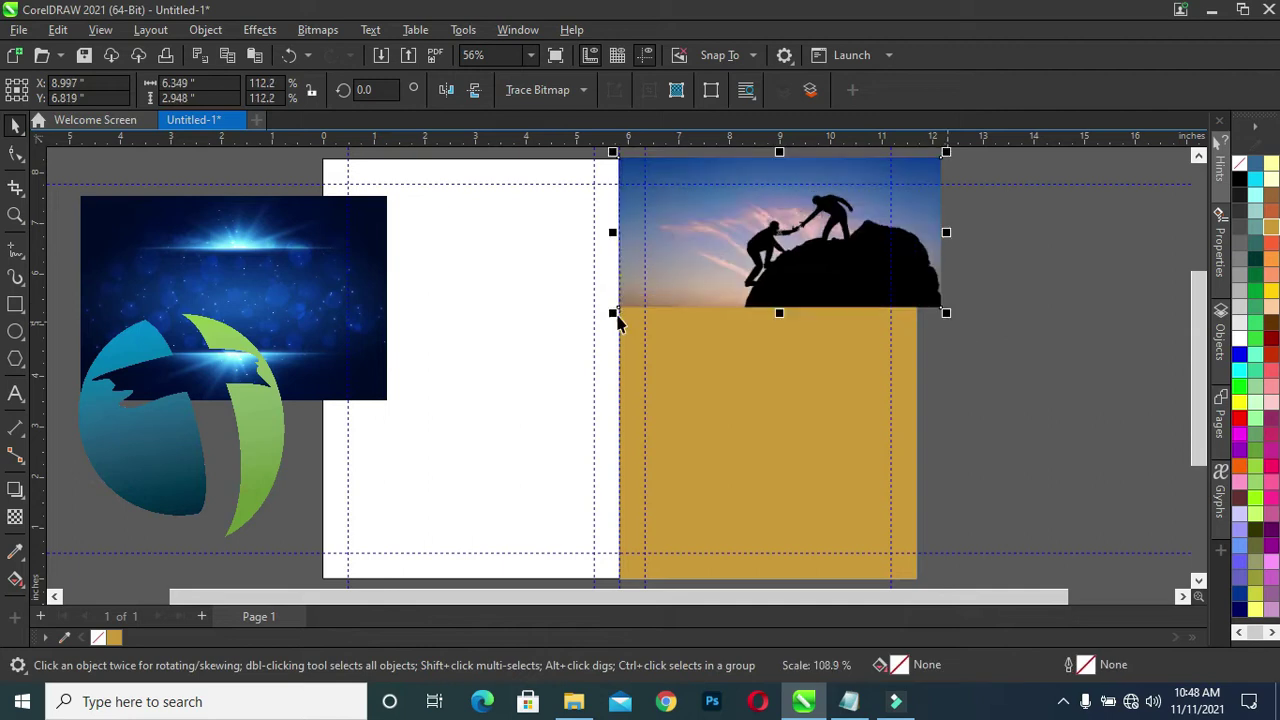
left_click_drag(584, 337, 578, 340)
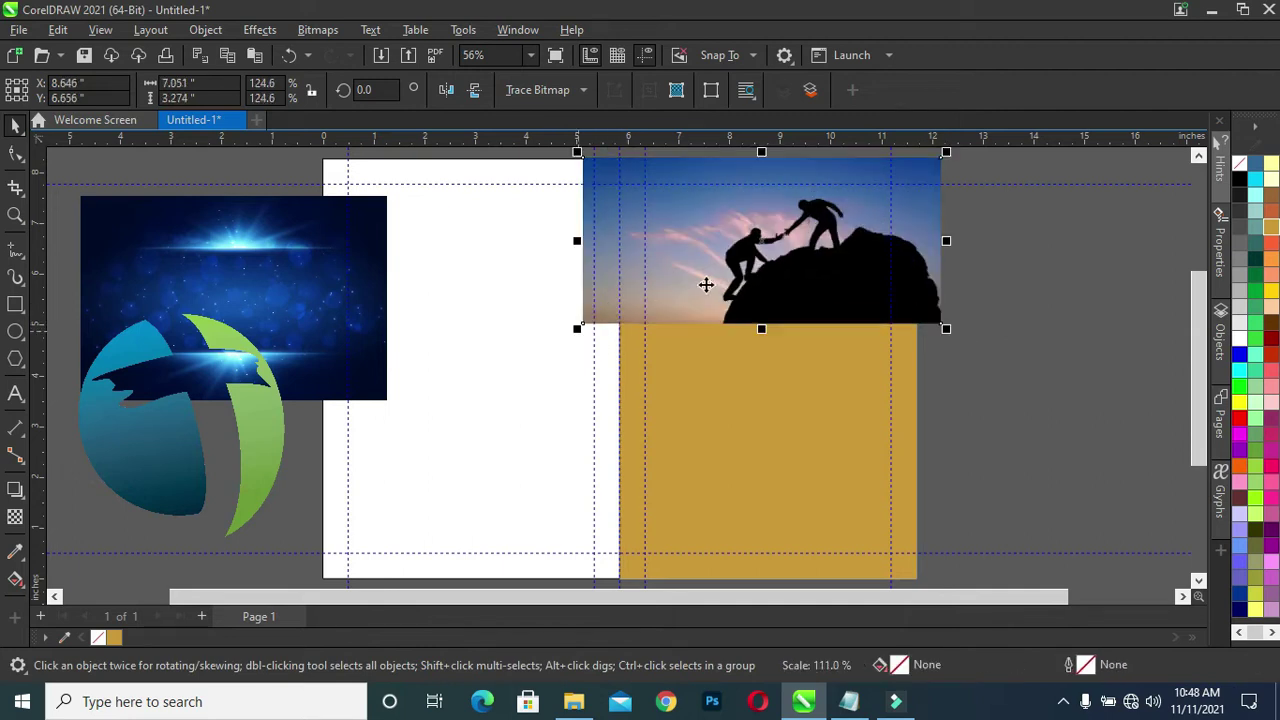
left_click_drag(749, 271, 758, 266)
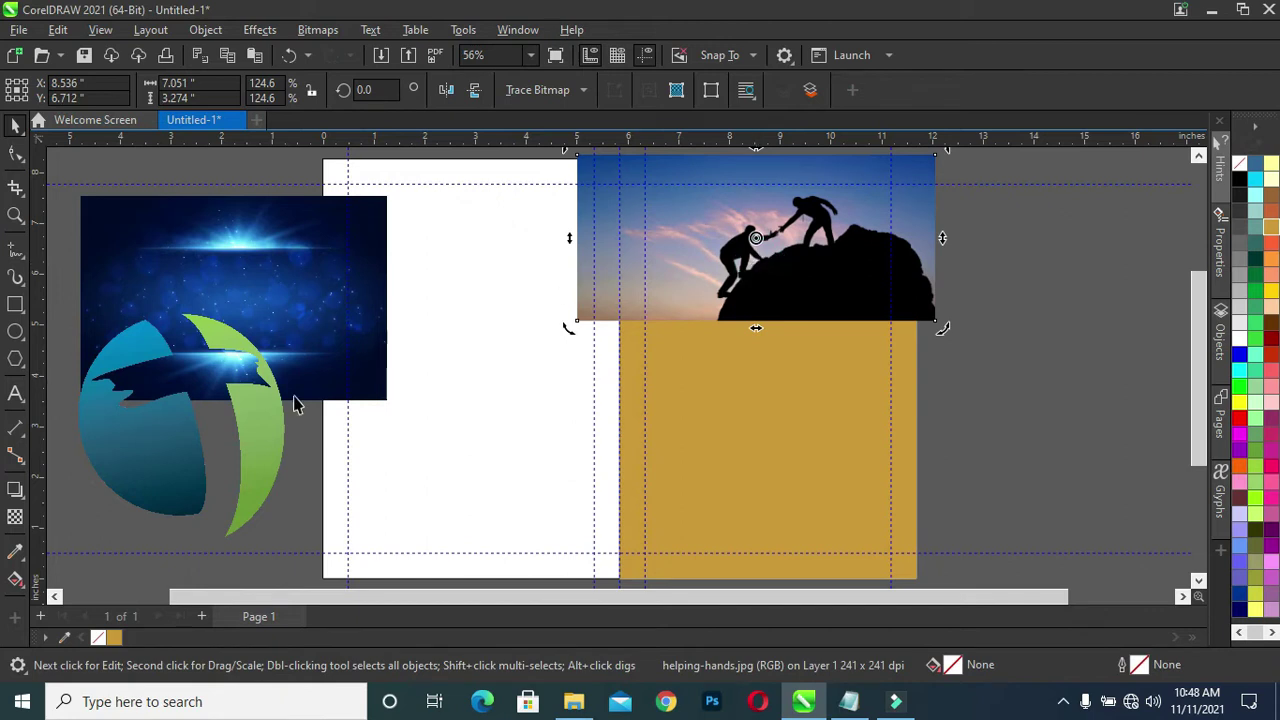
scroll(130, 400, "up", 1)
Step: Give the climbers photo a top-to-bottom fountain transparency starting at 0, in Multiply mode
left_click(14, 517)
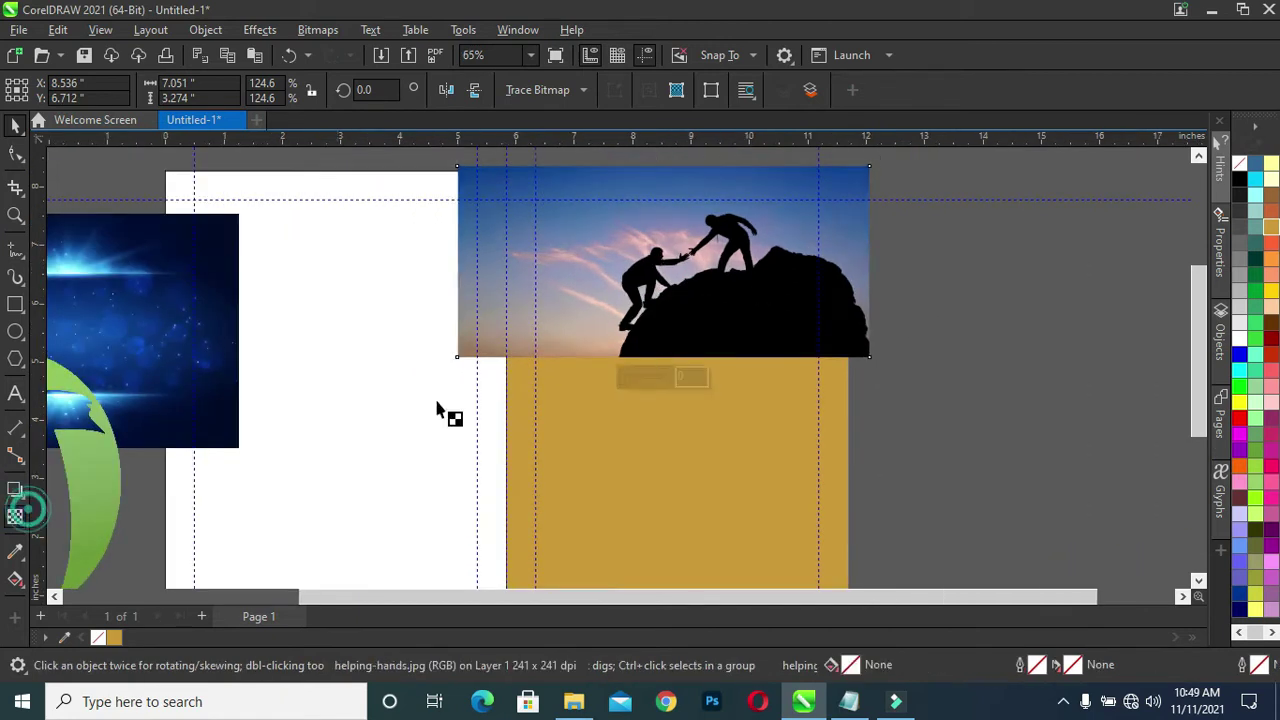
left_click_drag(677, 318, 677, 345)
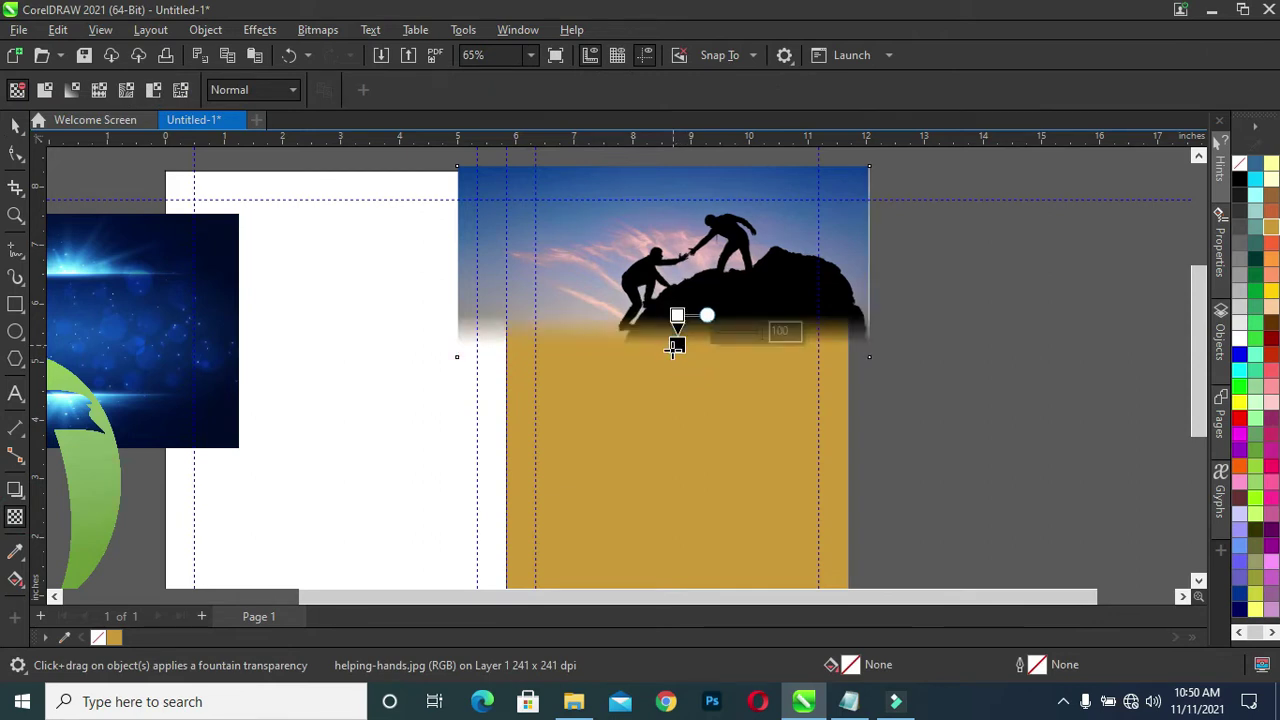
left_click(677, 314)
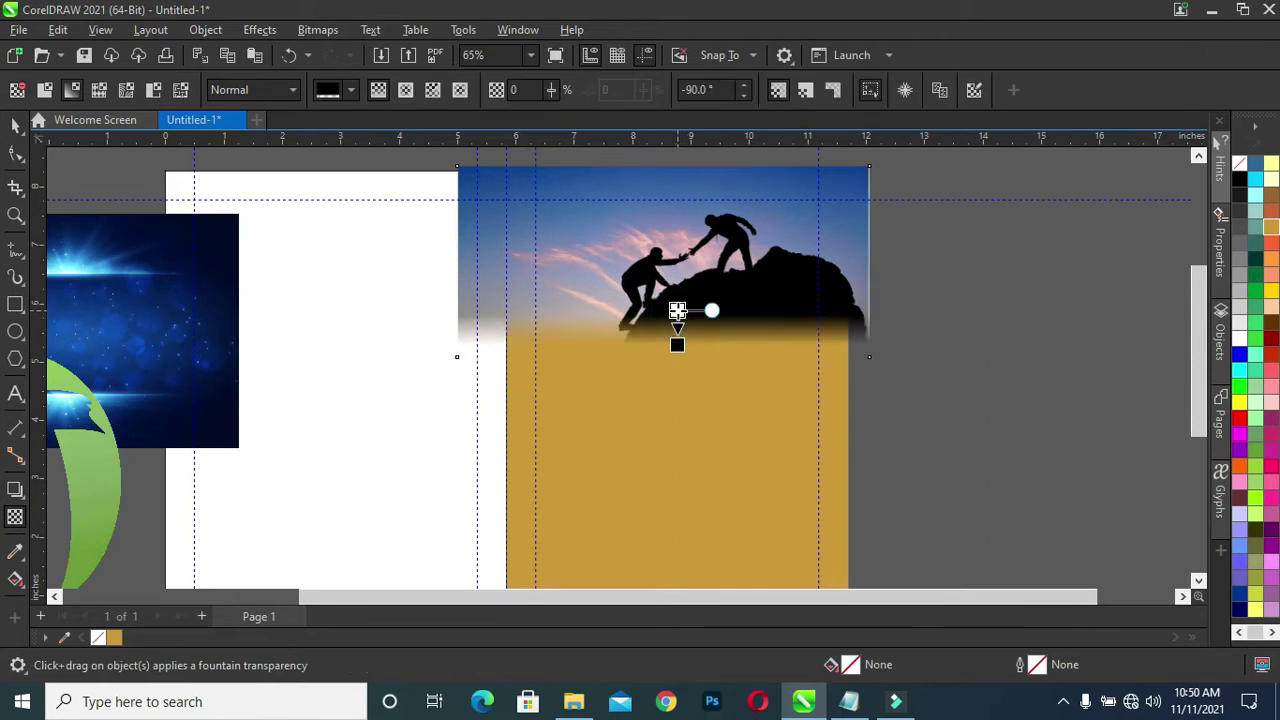
left_click(17, 125)
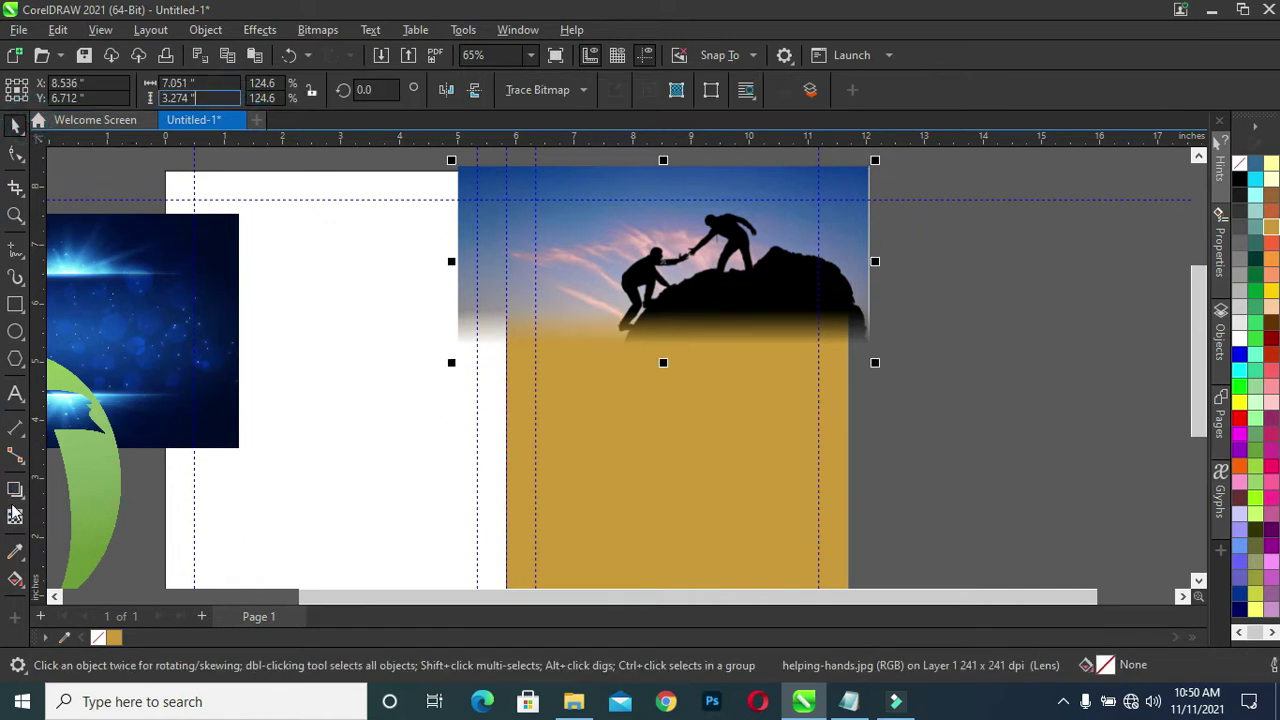
left_click(14, 513)
left_click(250, 90)
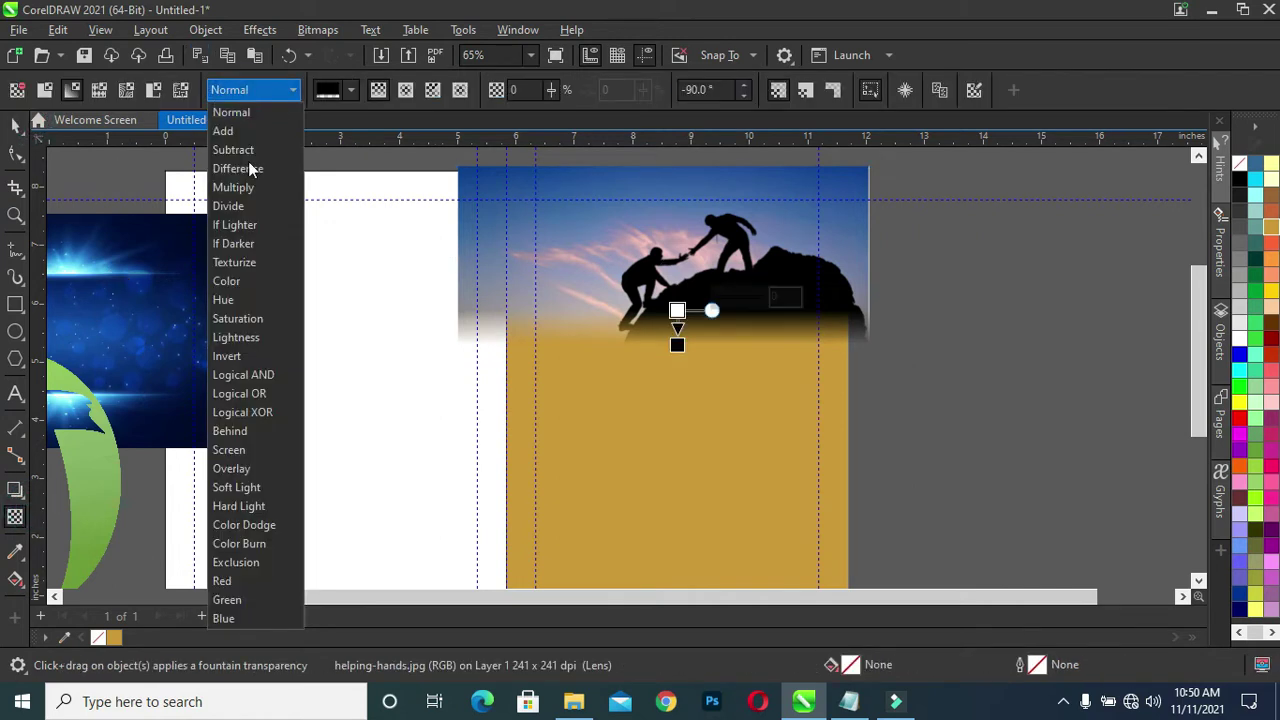
left_click(236, 187)
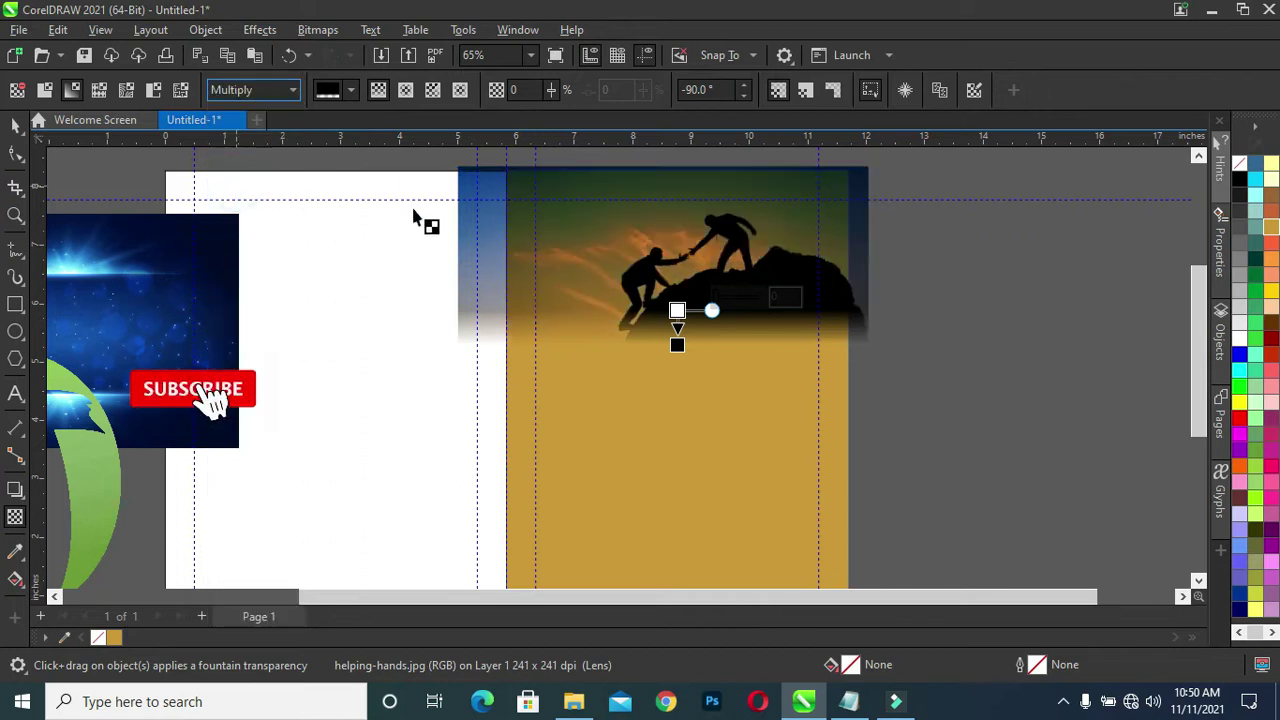
left_click(15, 125)
left_click(929, 317)
scroll(787, 318, "down", 1)
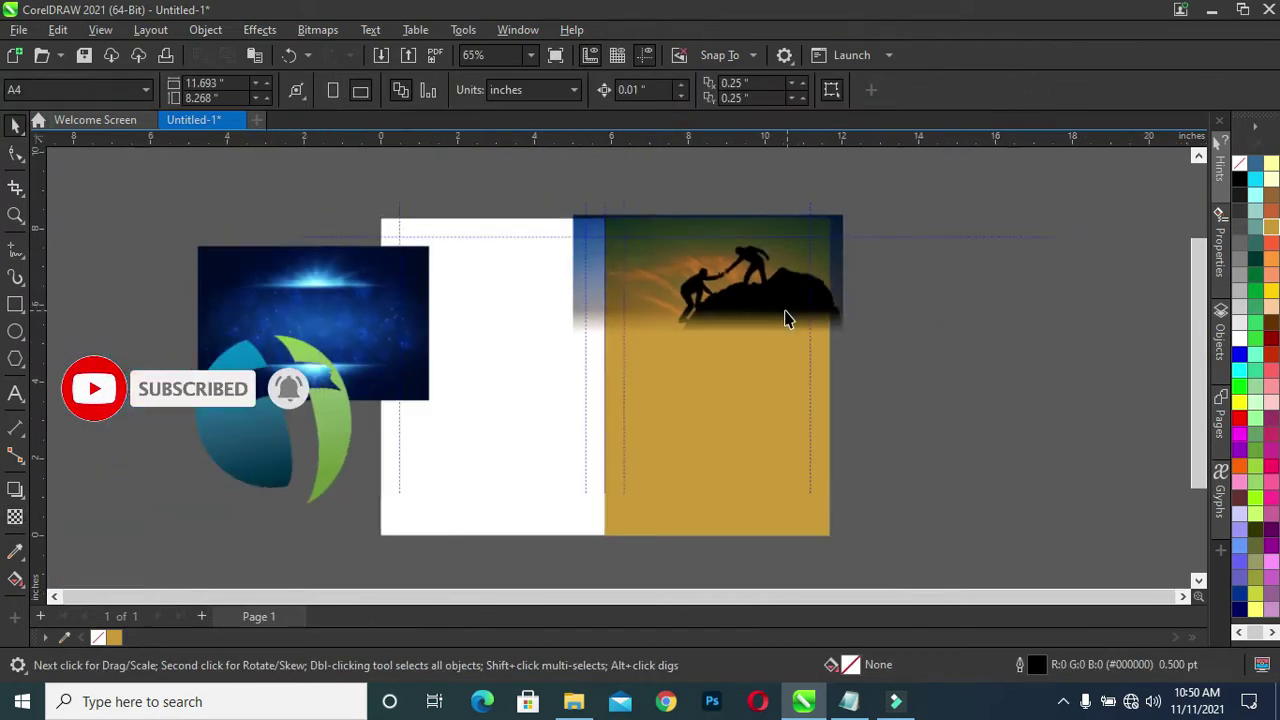
left_click(748, 286)
Step: PowerClip the climbers photo inside the gold panel rectangle
right_click(750, 288)
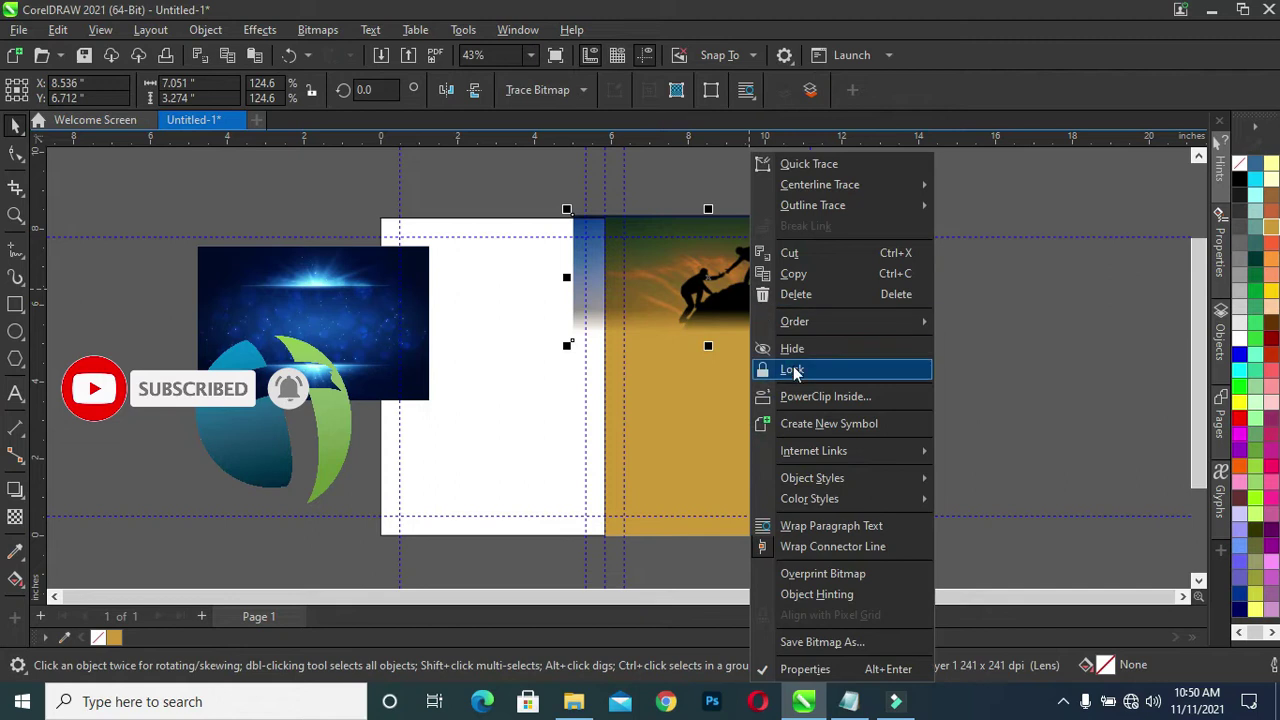
left_click(808, 397)
left_click(728, 417)
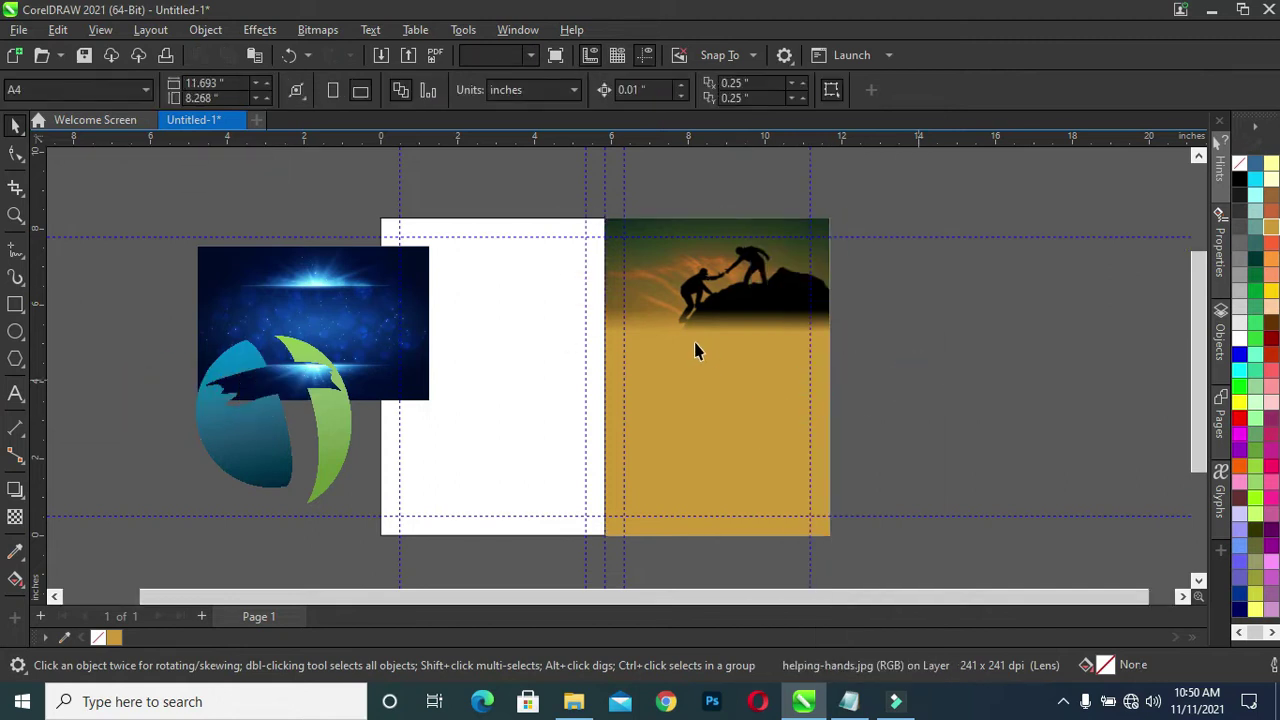
scroll(697, 350, "up", 1)
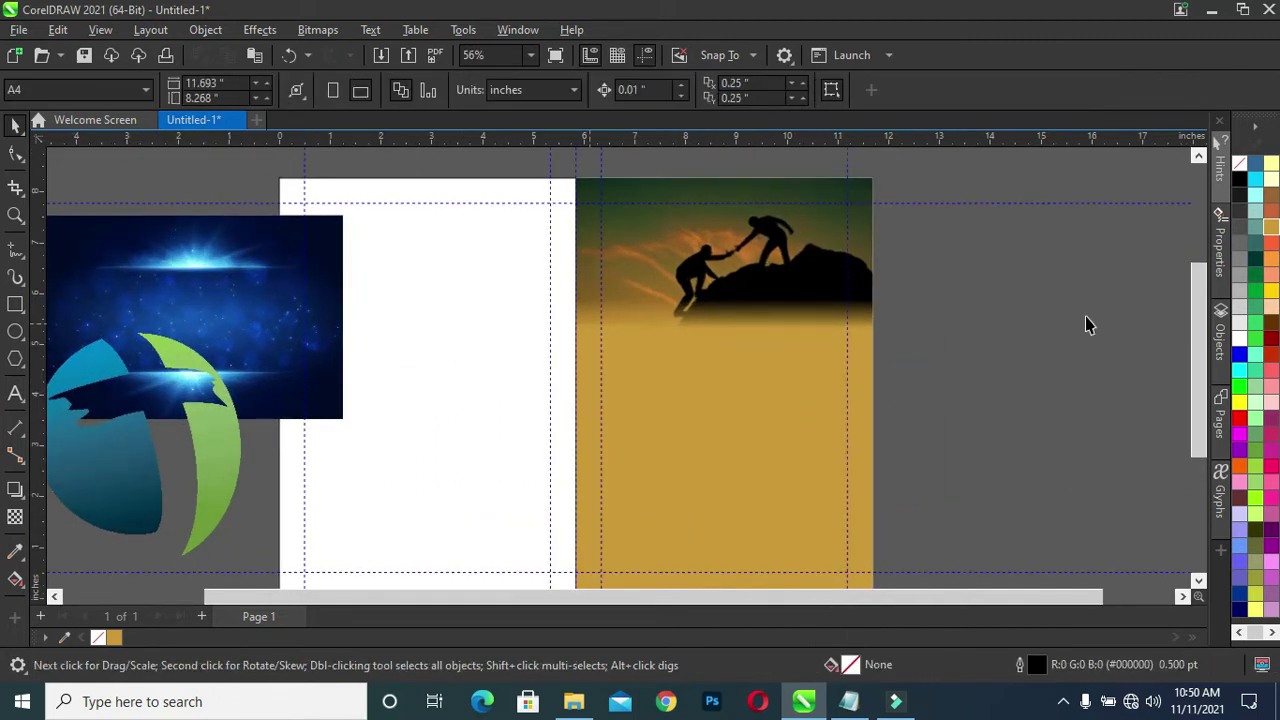
scroll(1210, 421, "down", 1)
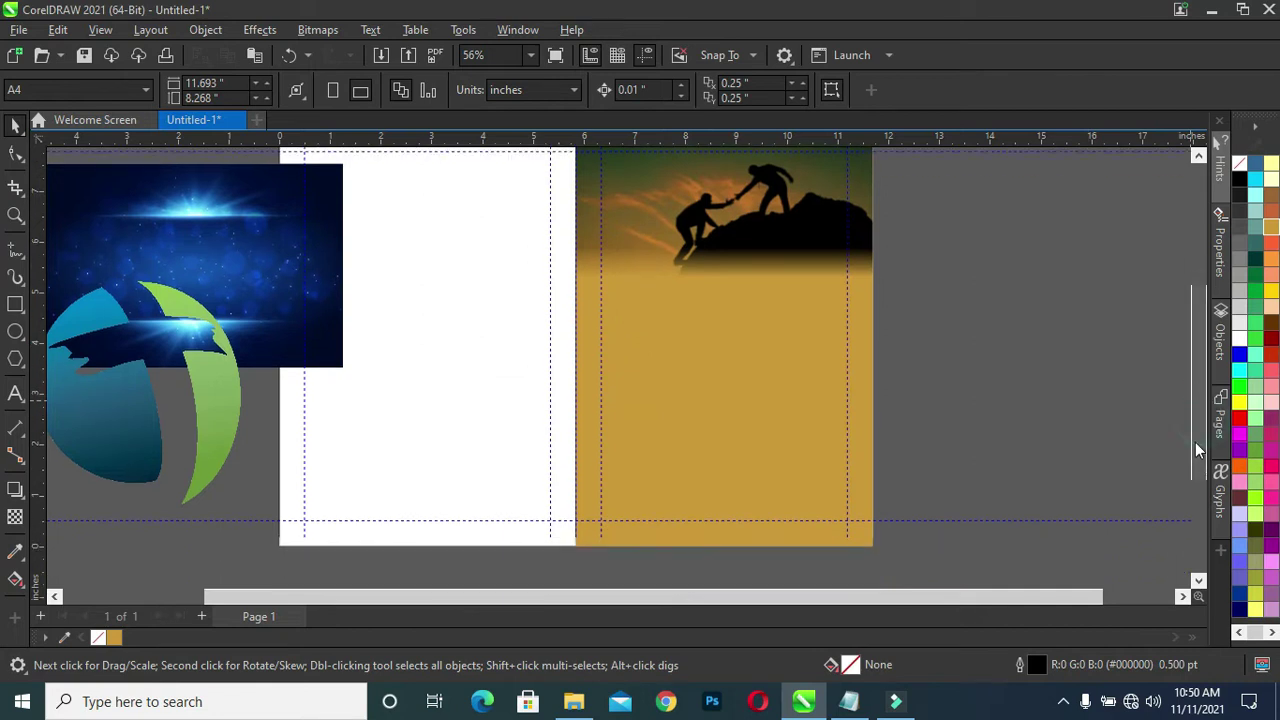
Step: Inside the PowerClip, move the photo's fade start higher, then select the blue glow image
double_click(710, 226)
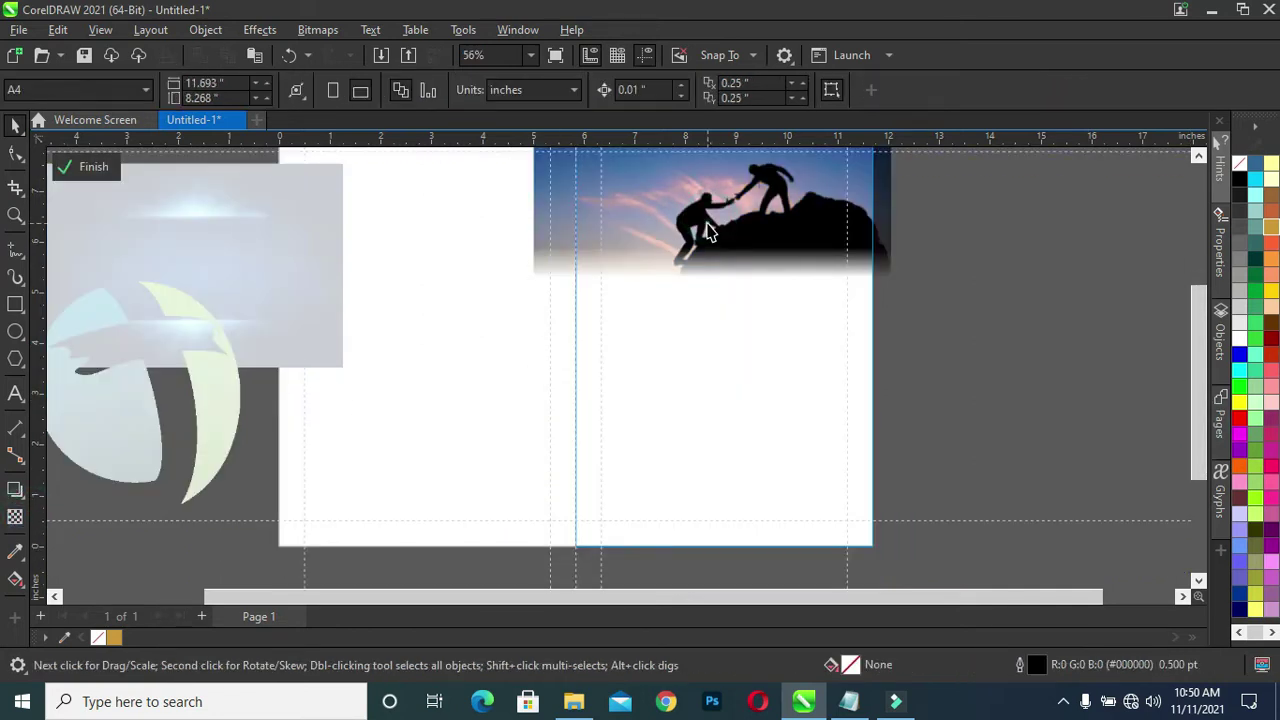
left_click(709, 235)
left_click(15, 514)
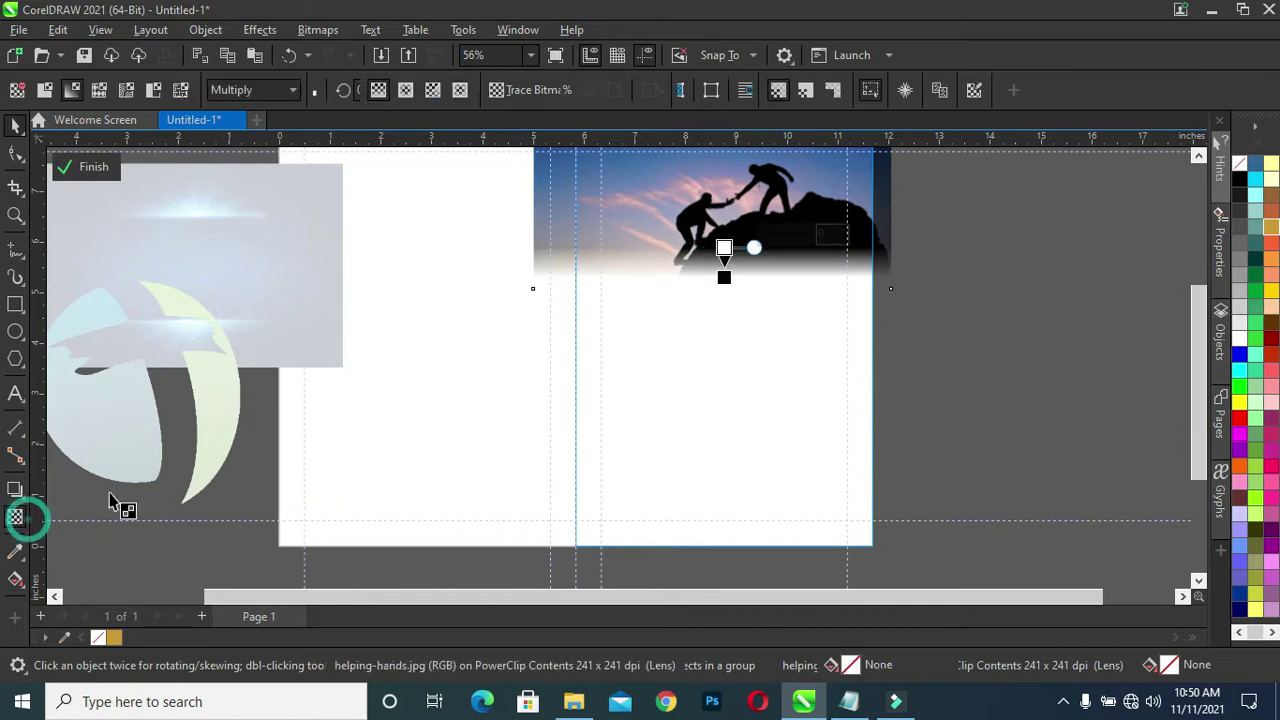
left_click_drag(724, 247, 724, 216)
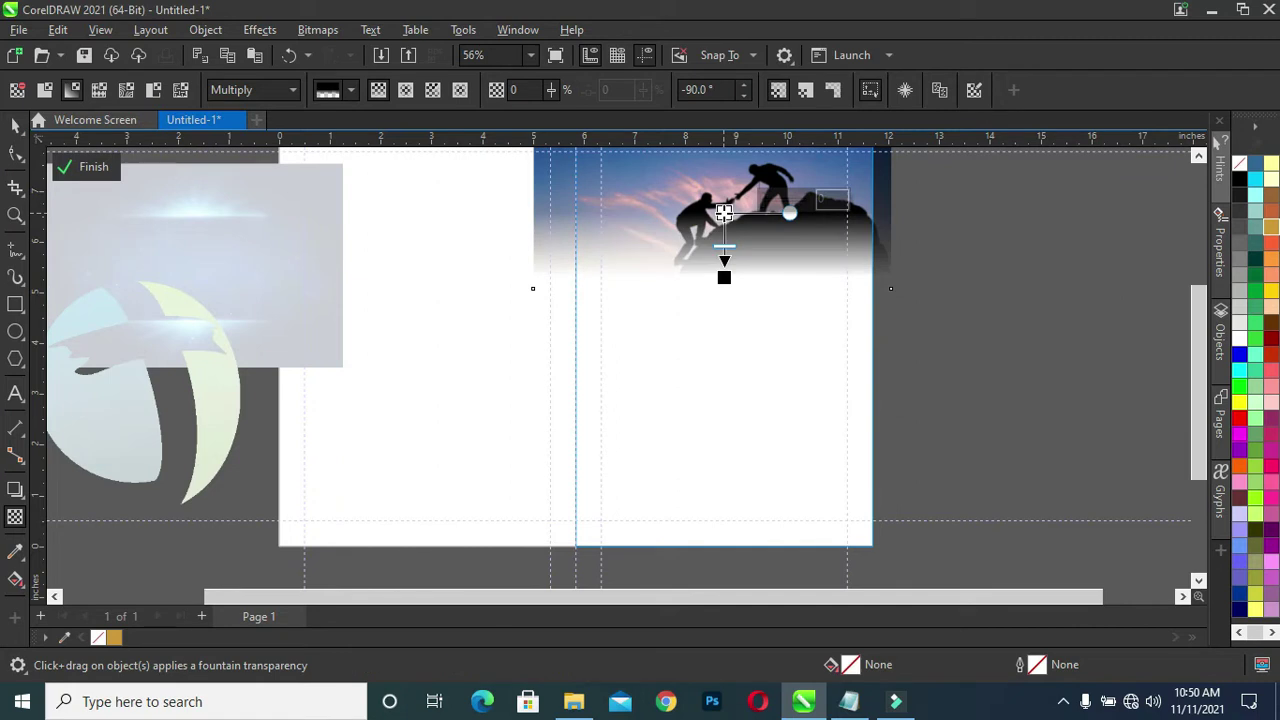
left_click(15, 124)
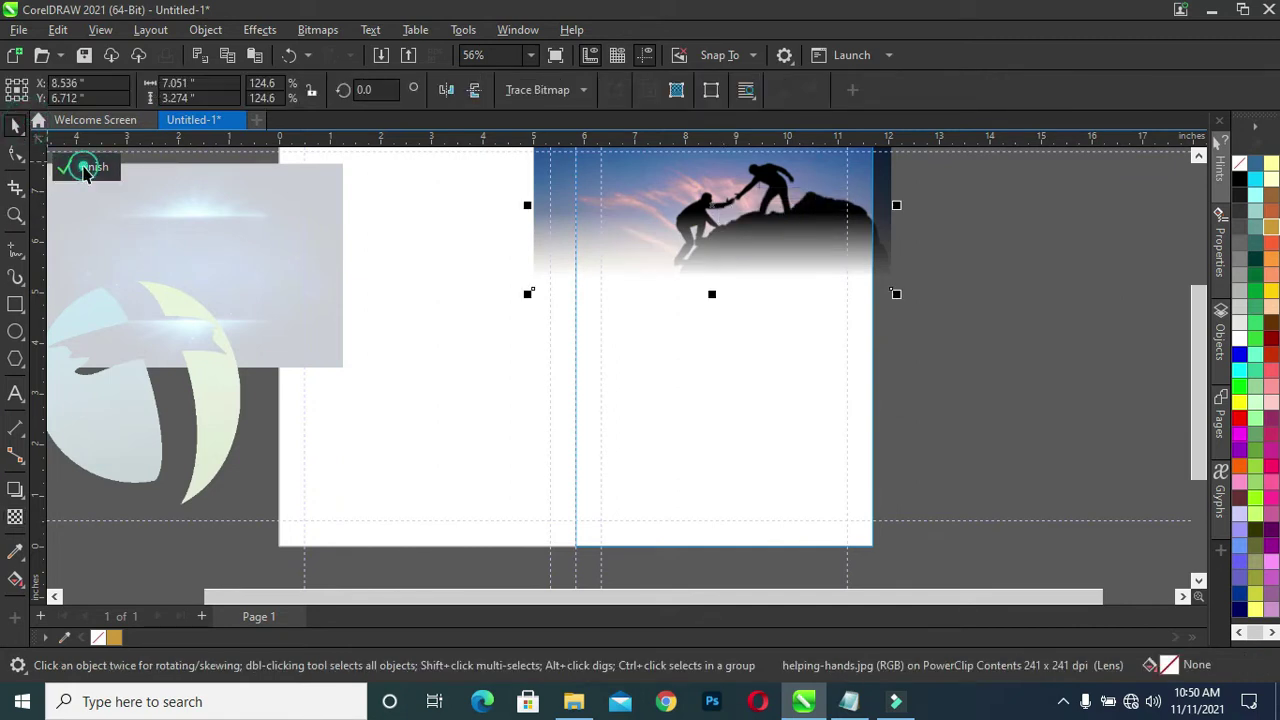
left_click(134, 286)
left_click(183, 246)
left_click(213, 186)
Step: Move the blue glow image onto the middle of the gold panel and enlarge it up and left
mouse_move(213, 186)
left_mouse_down()
mouse_move(750, 380)
mouse_move(751, 324)
left_mouse_up()
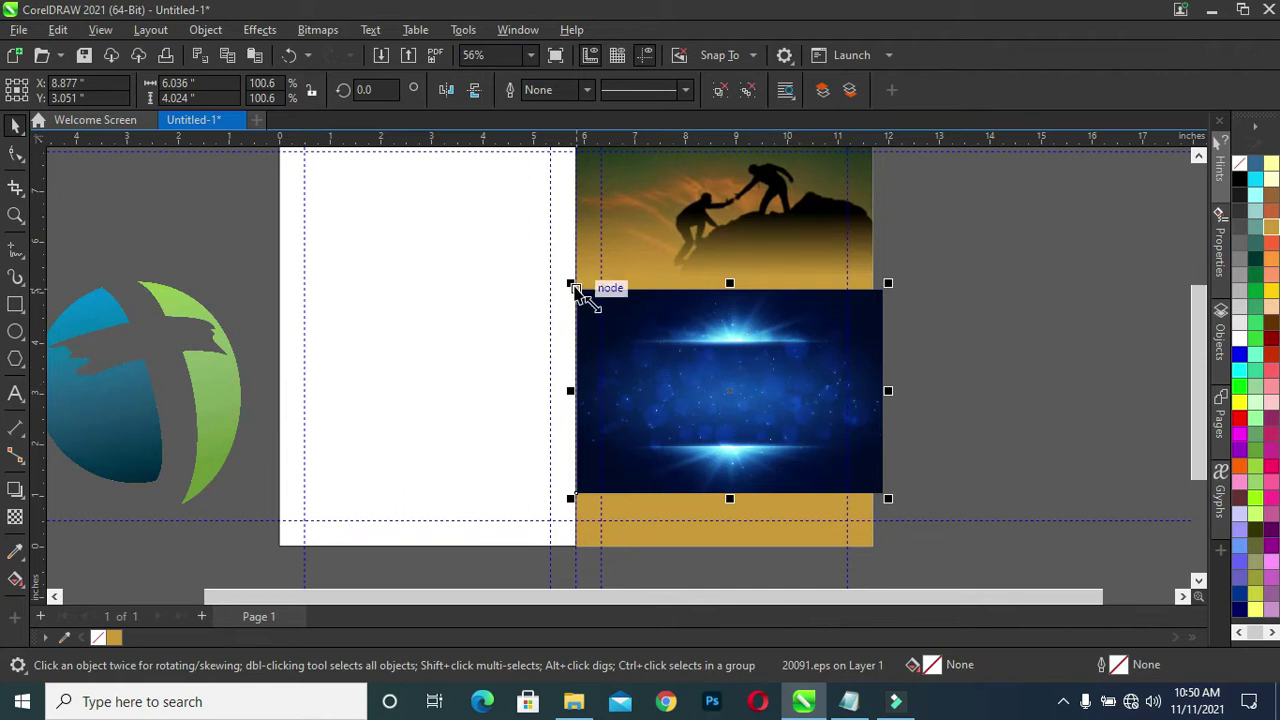
left_click_drag(573, 286, 552, 273)
left_click(720, 357)
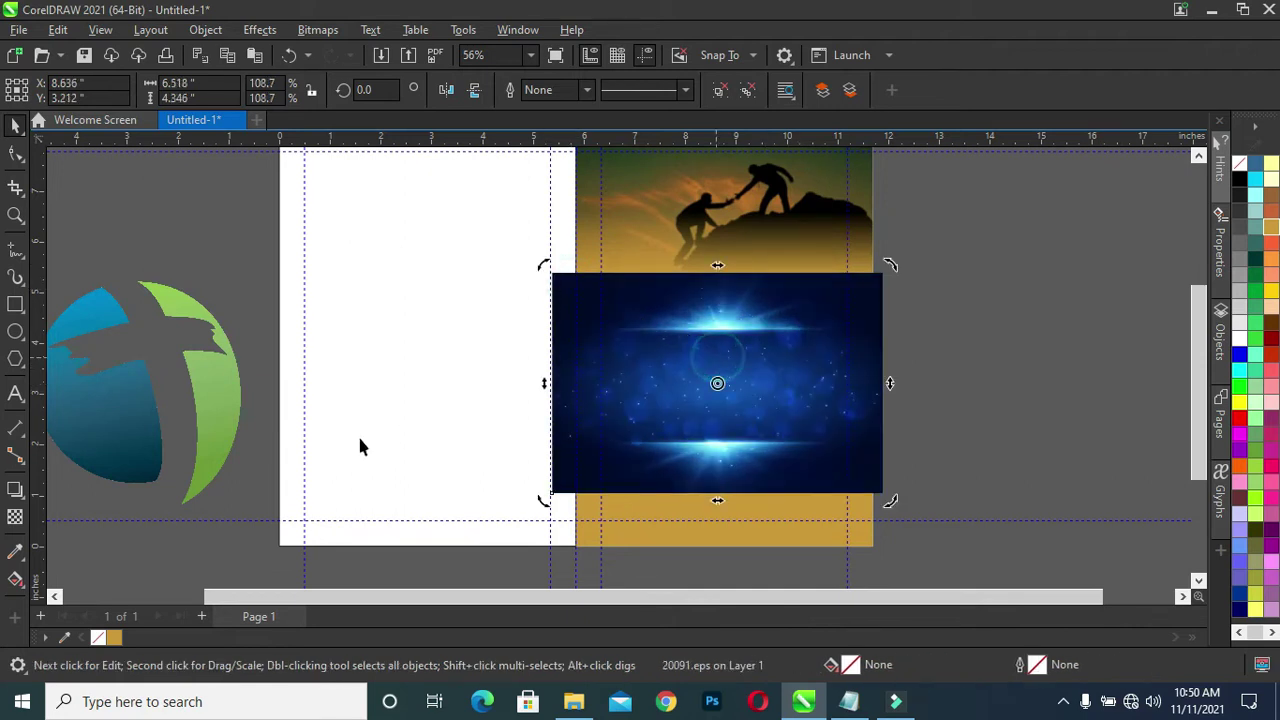
left_click(945, 408)
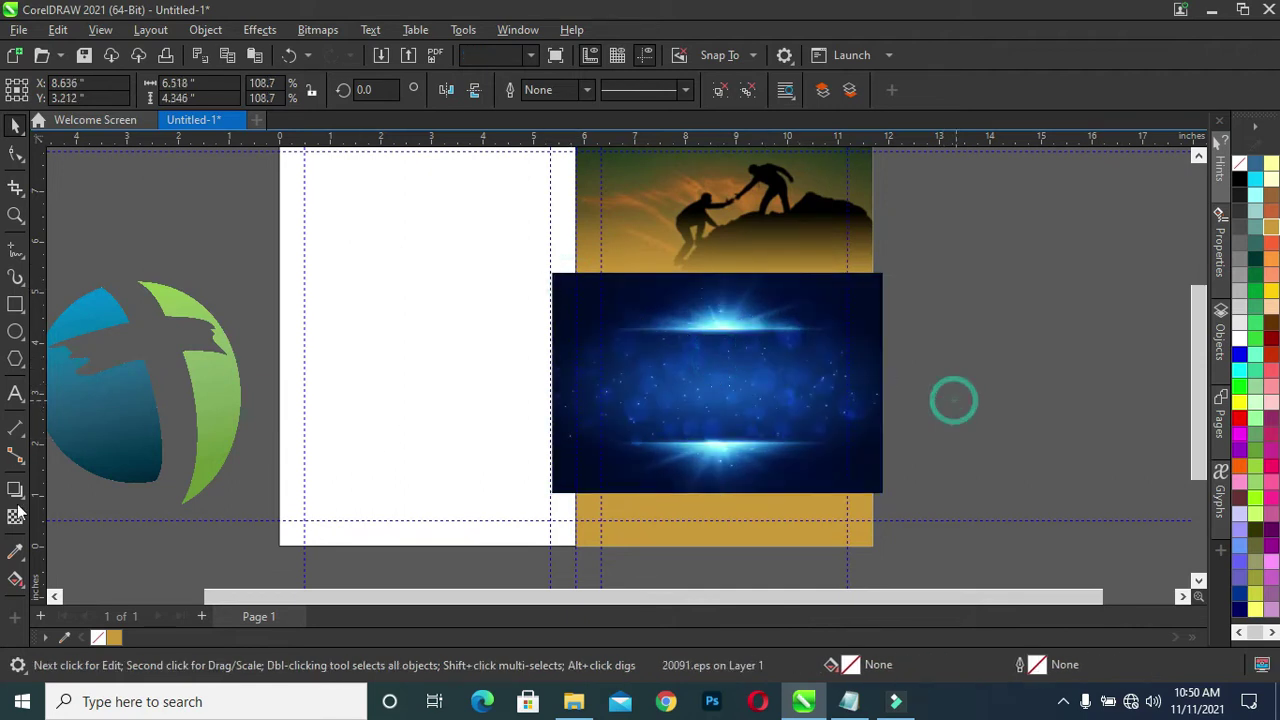
Step: Draw a 5.846 × 2.247-inch rectangle across the gold panel's lower part
left_click(17, 306)
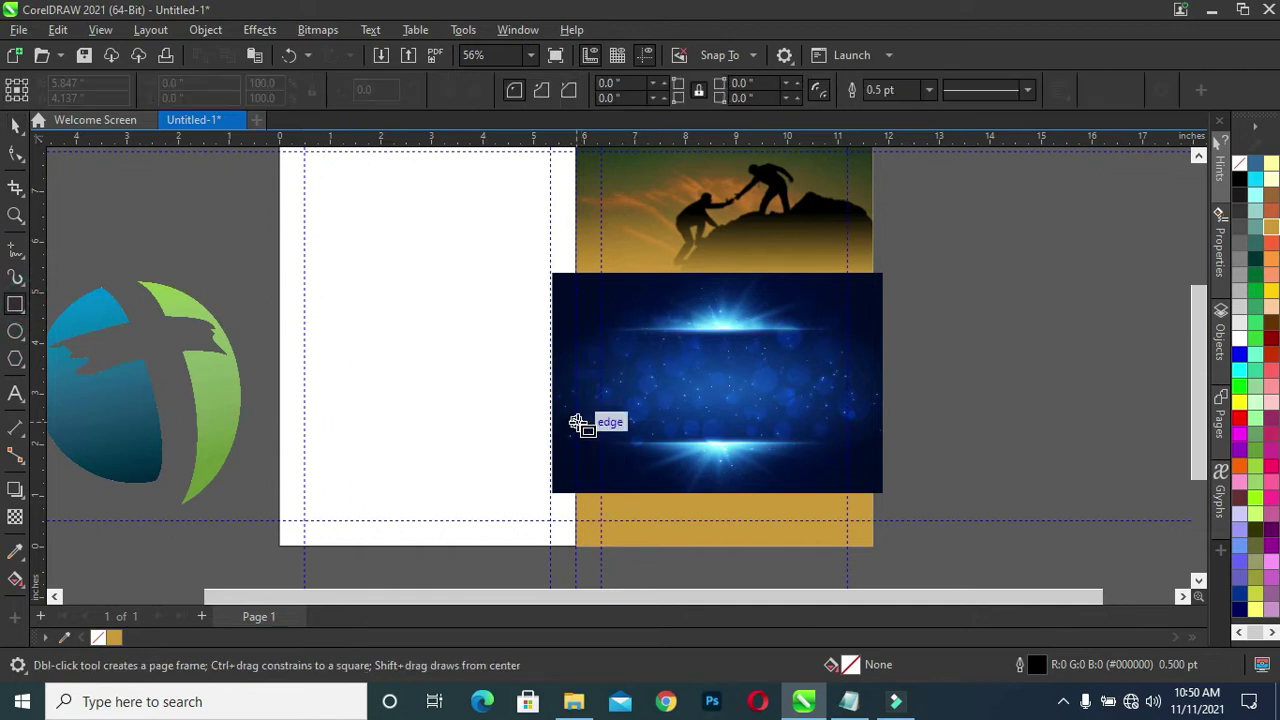
left_click_drag(576, 432, 873, 546)
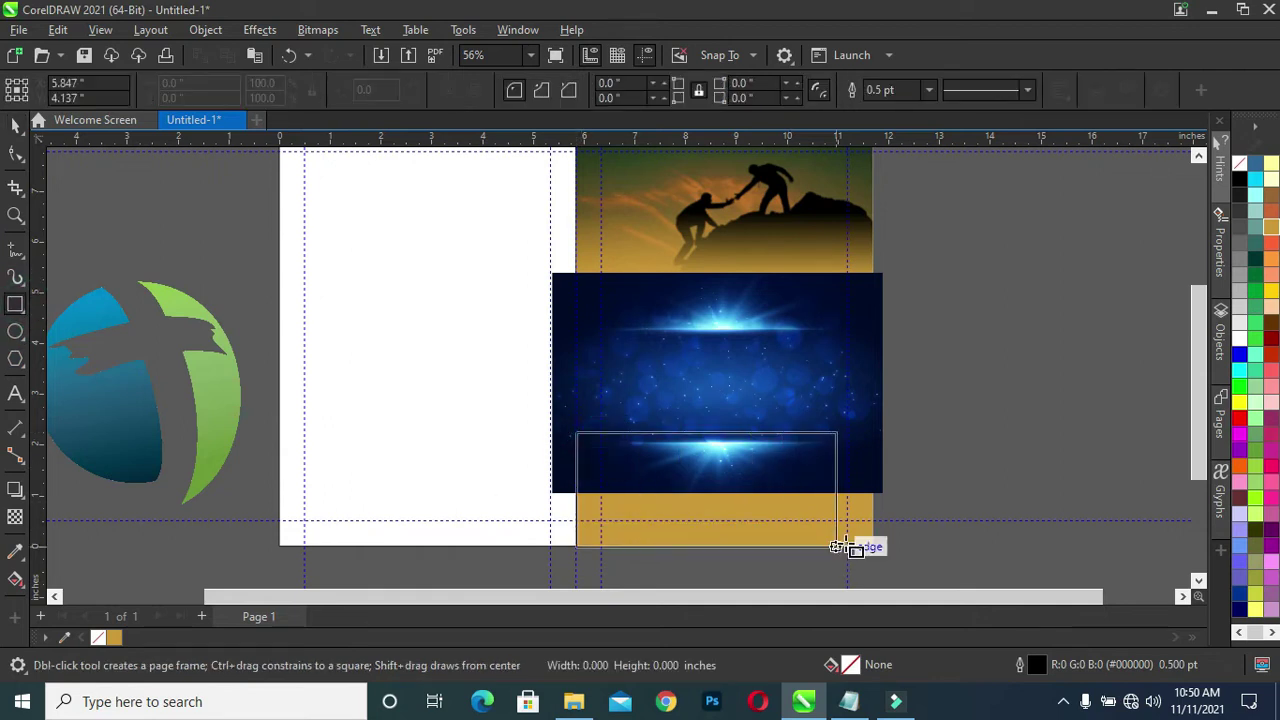
key("space")
left_click(829, 349)
scroll(829, 349, "up", 1)
Step: Convert the glow image to a bitmap and fill the rectangle with its sampled navy #000B2E
left_click(317, 30)
left_click(340, 48)
left_click(666, 452)
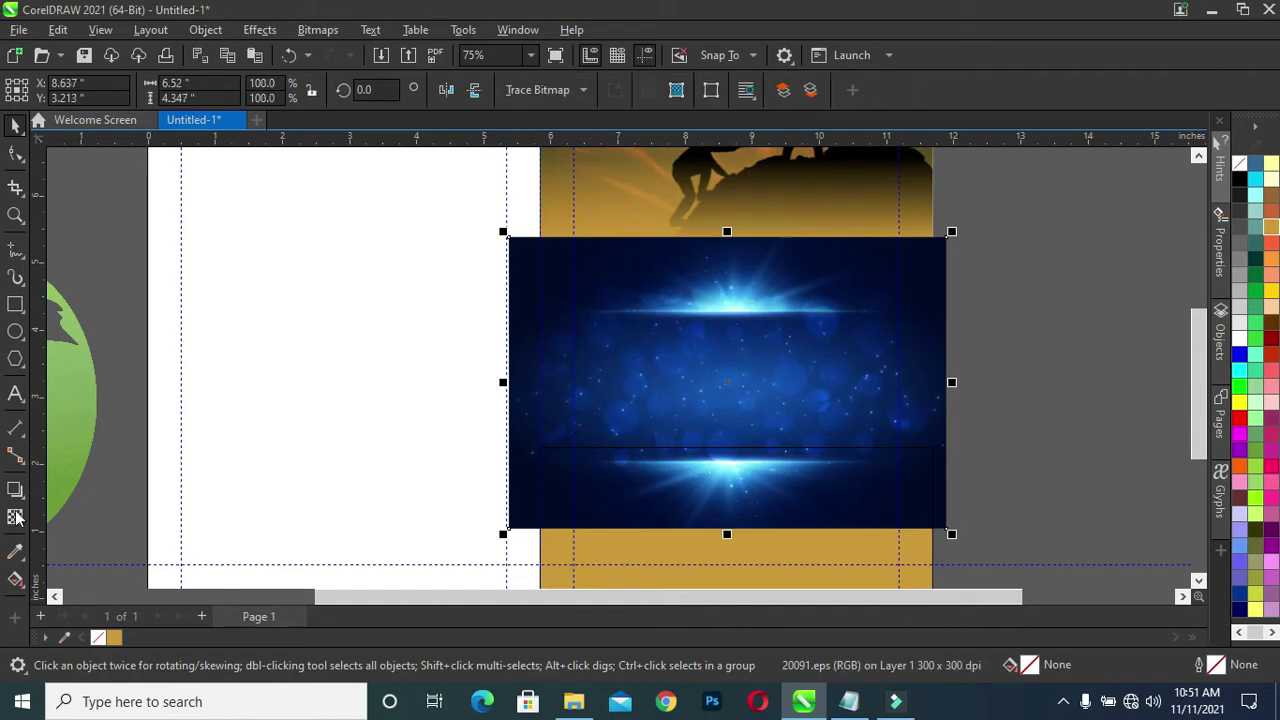
left_click(14, 551)
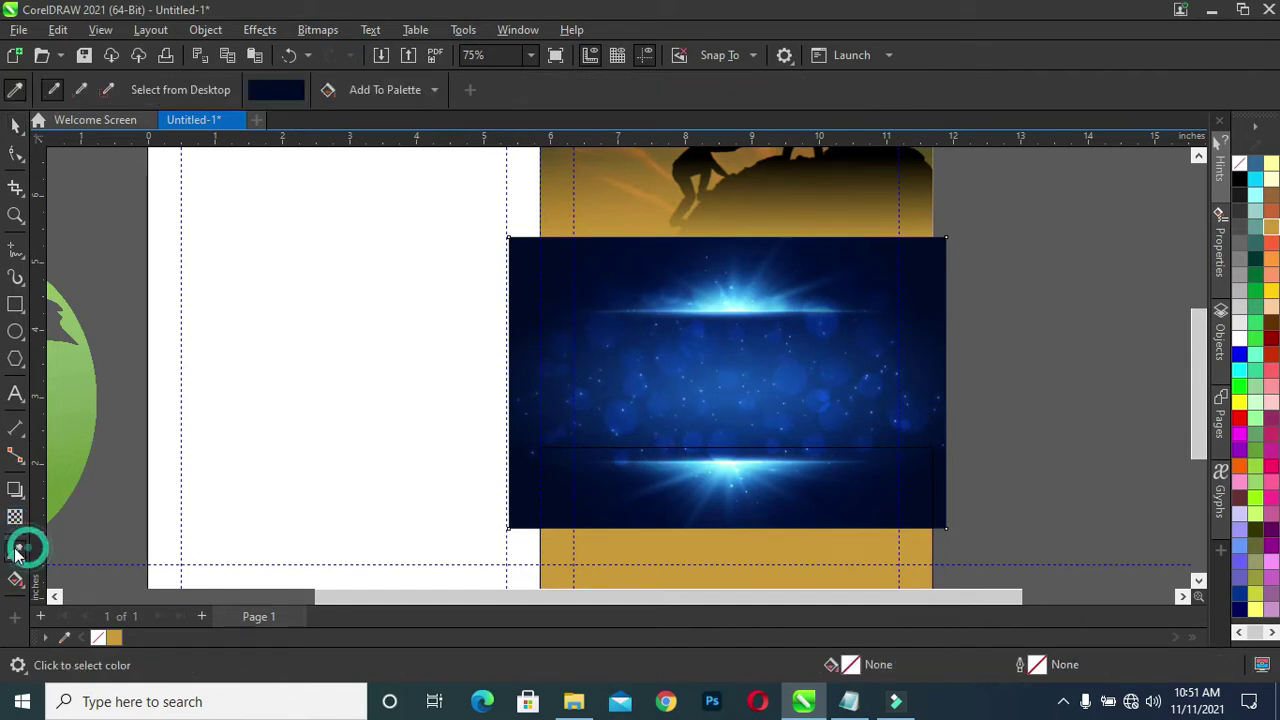
left_click(582, 279)
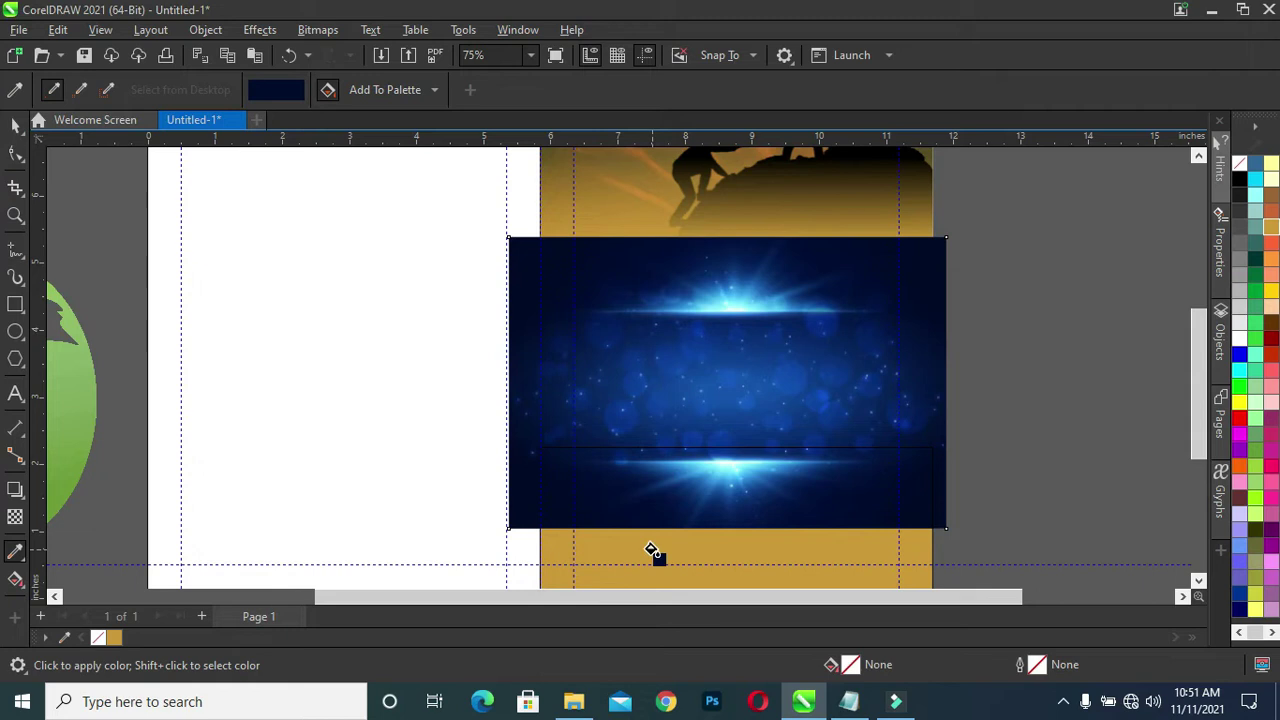
left_click(651, 551)
Step: Remove the navy rectangle's outline, send it to the back, then bring it forward one level
left_click(16, 124)
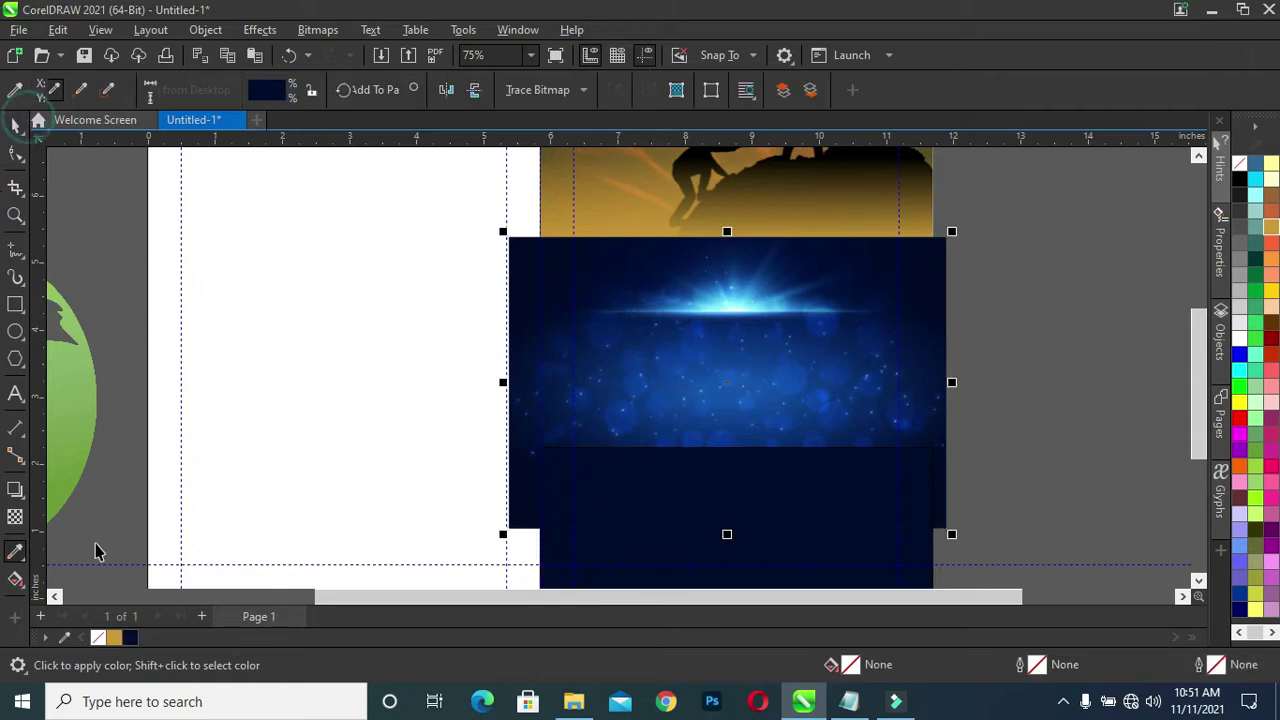
left_click(617, 497)
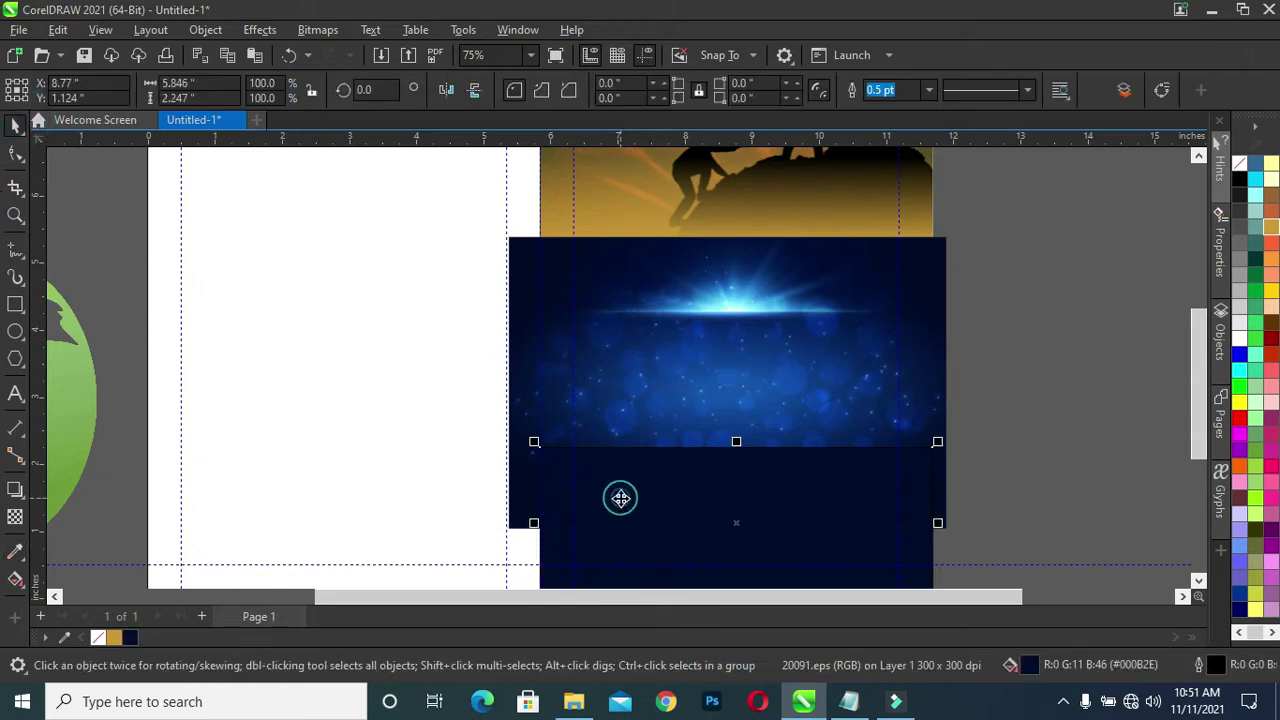
right_click(100, 638)
scroll(812, 338, "down", 1)
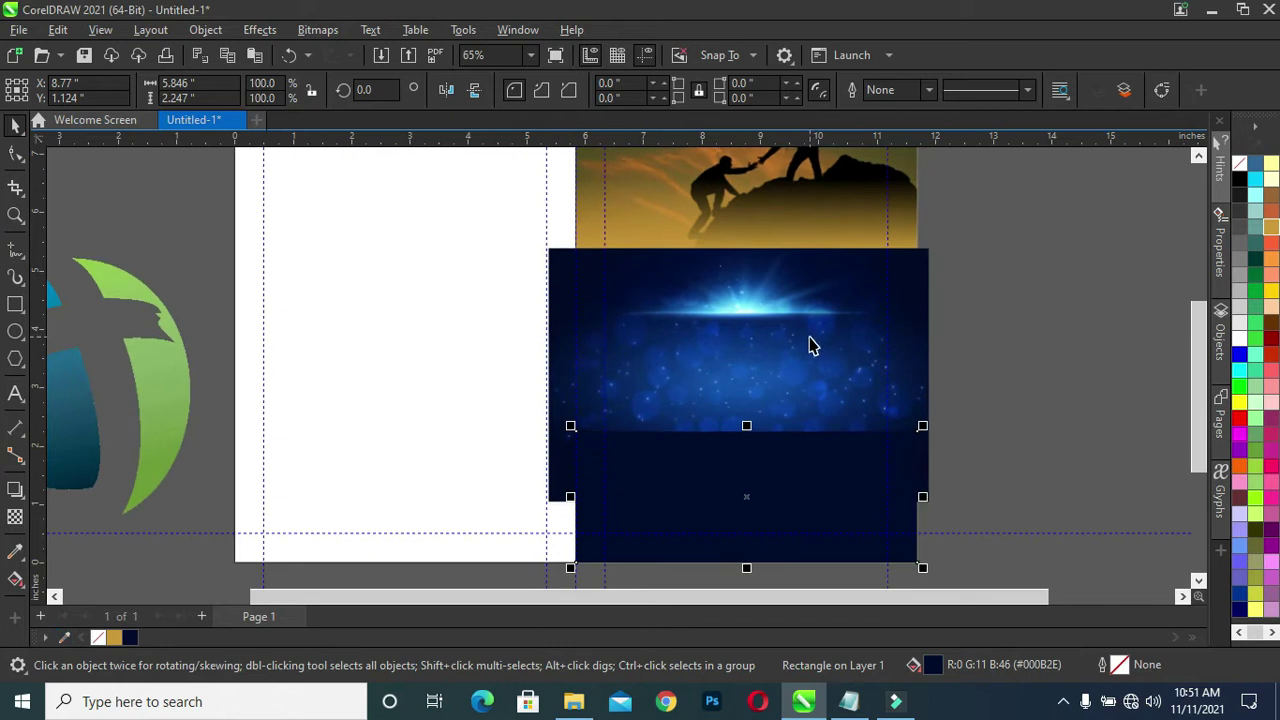
key("shift+Page_Down")
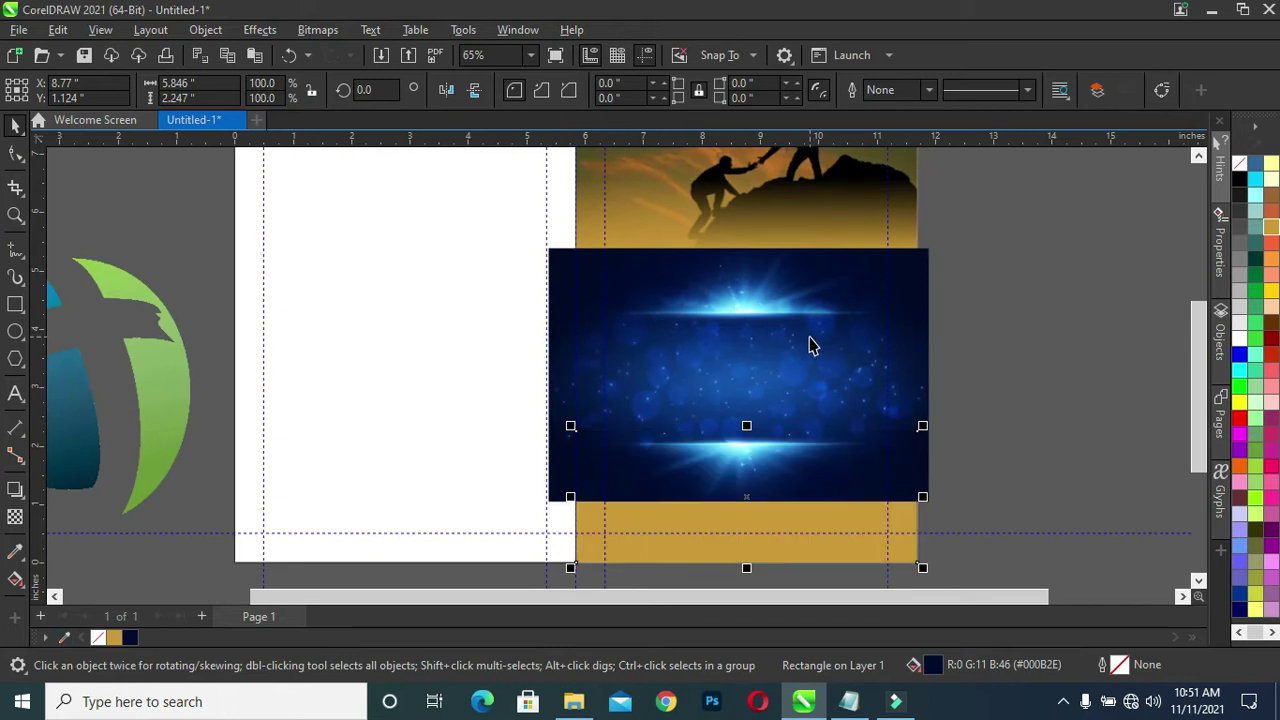
key("ctrl+Page_Up")
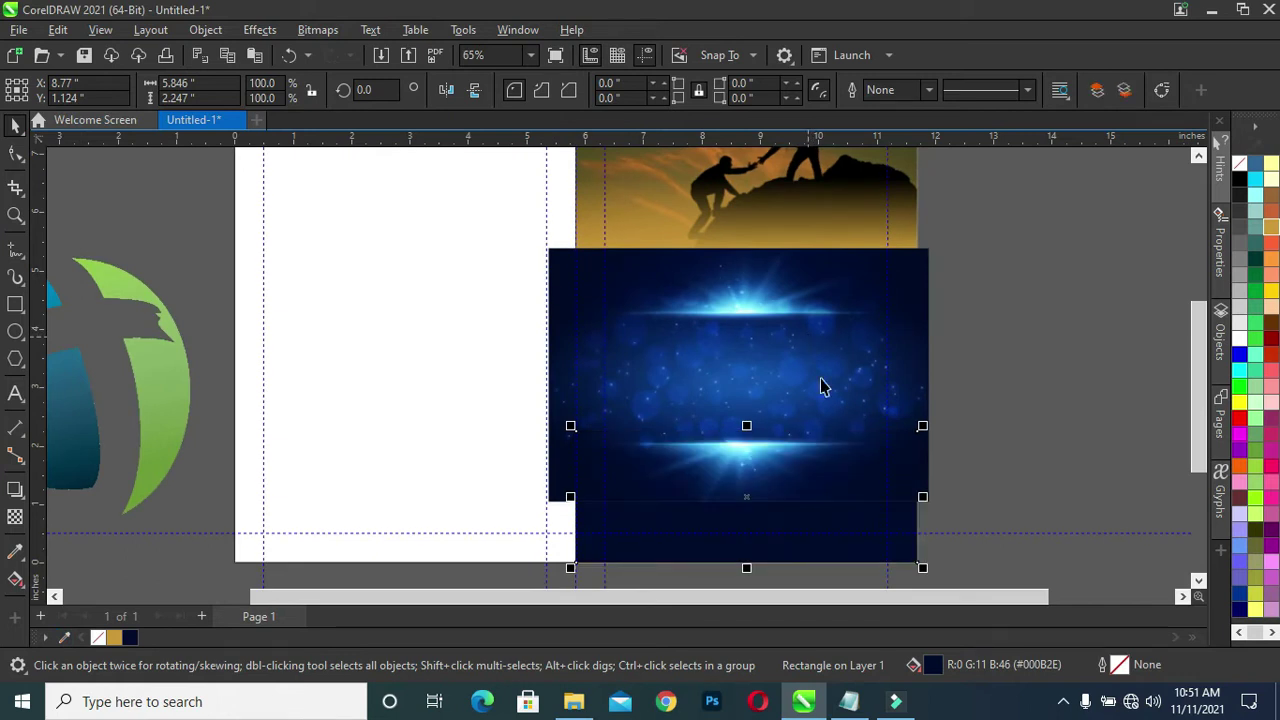
scroll(758, 517, "up", 1)
scroll(762, 516, "up", 1)
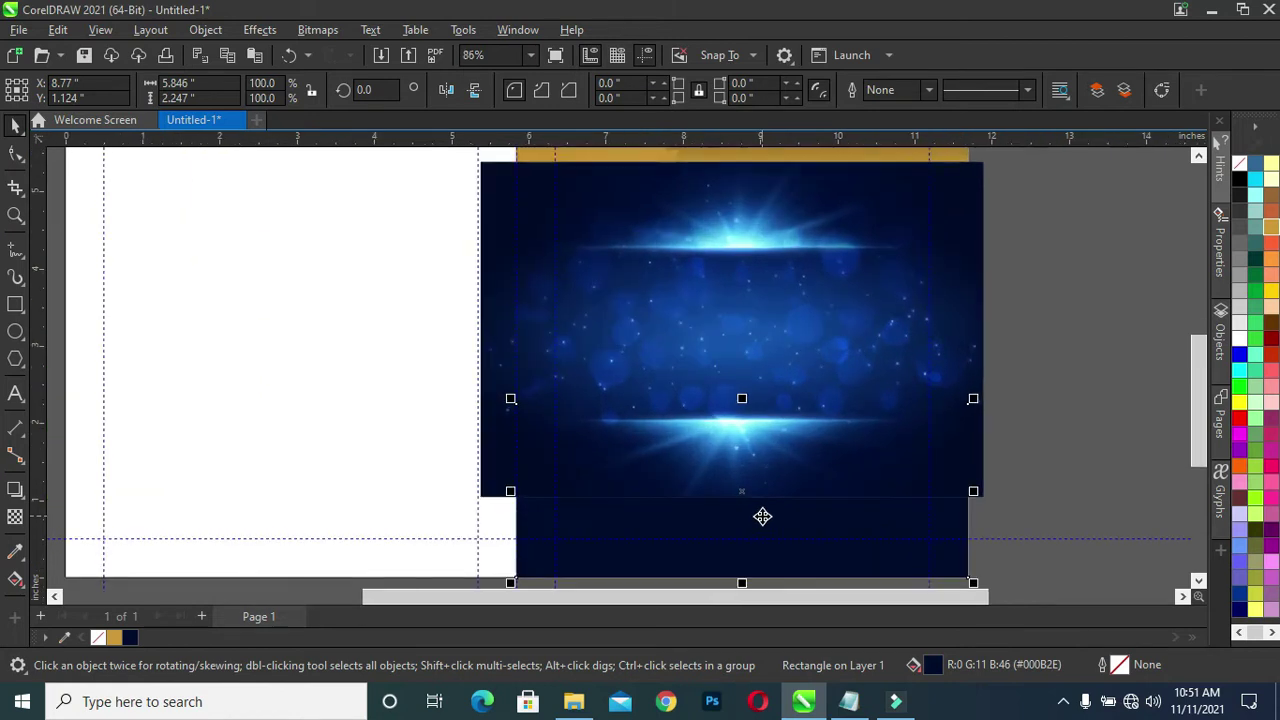
Step: Fade the blue glow image's bottom edge with a fountain transparency
left_click(773, 437)
left_click(14, 518)
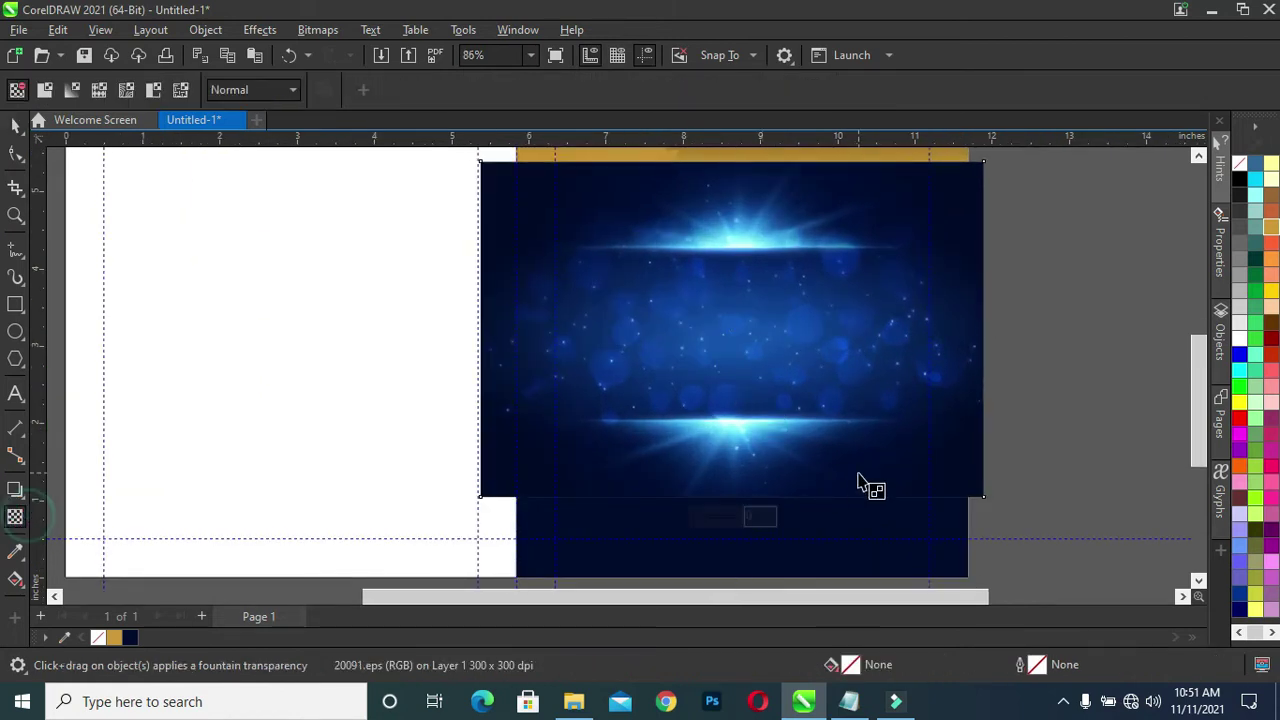
left_click_drag(830, 441, 831, 486)
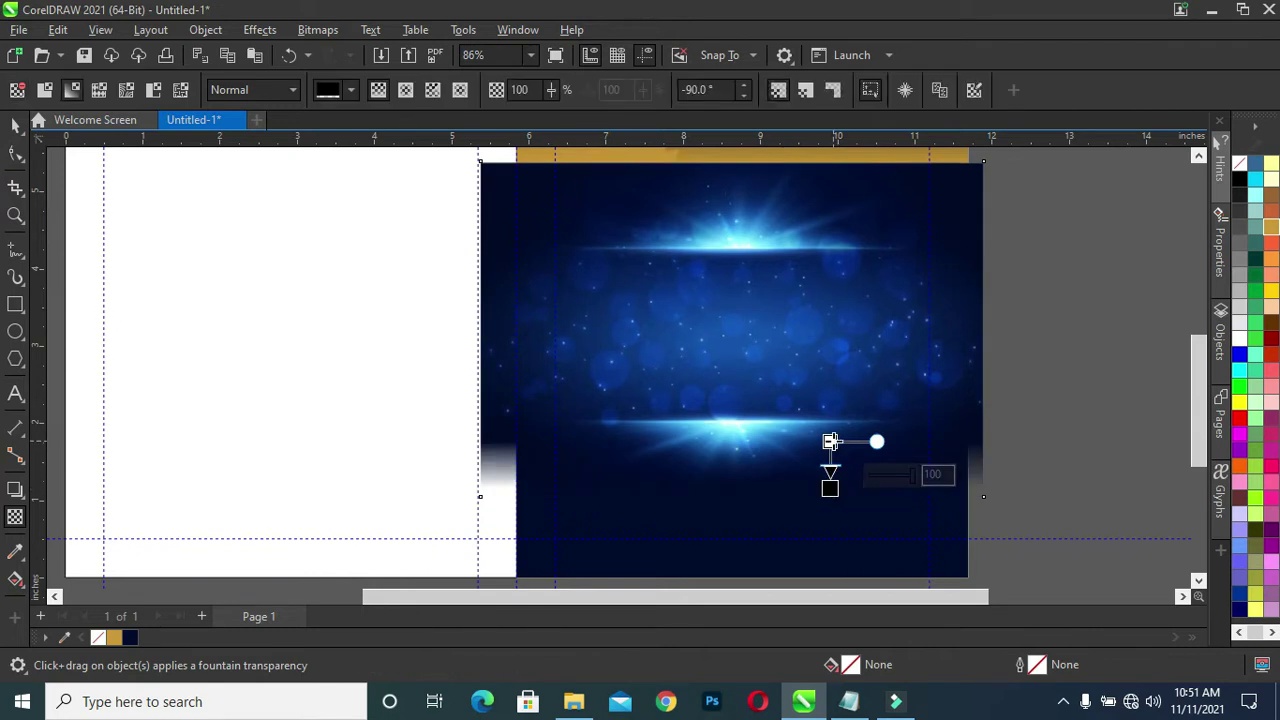
left_click(13, 124)
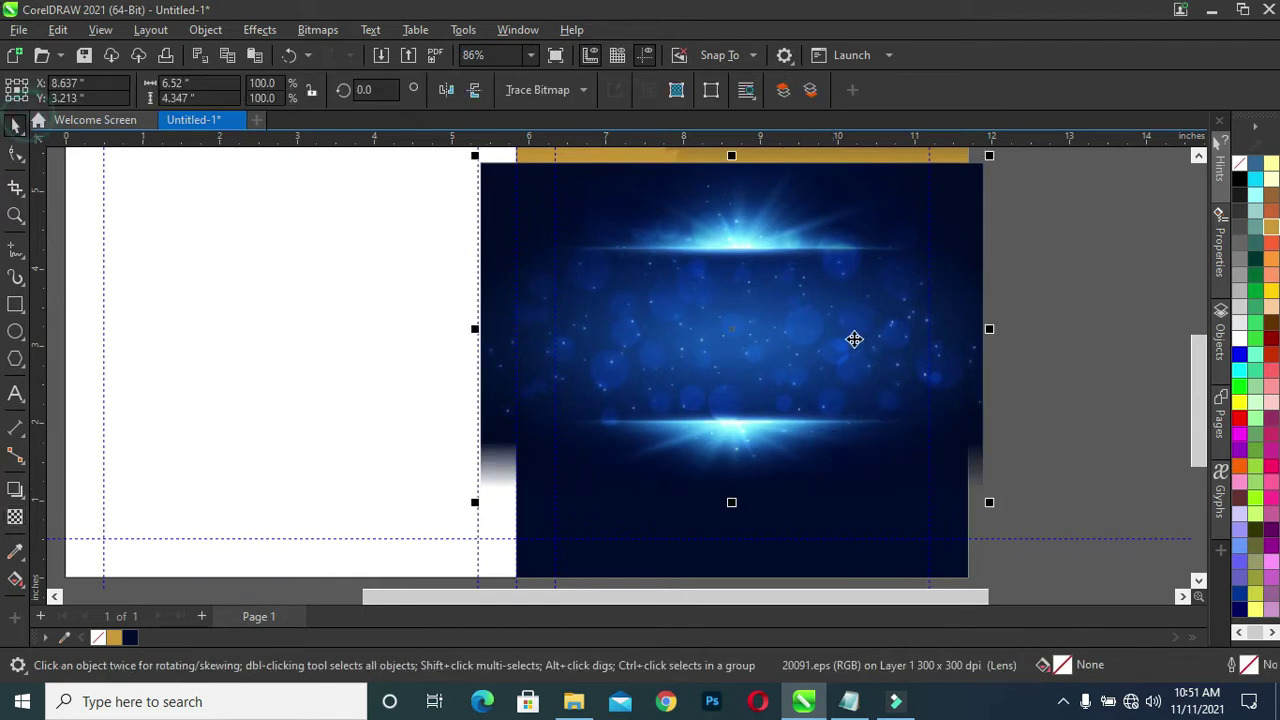
scroll(1100, 350, "down", 1)
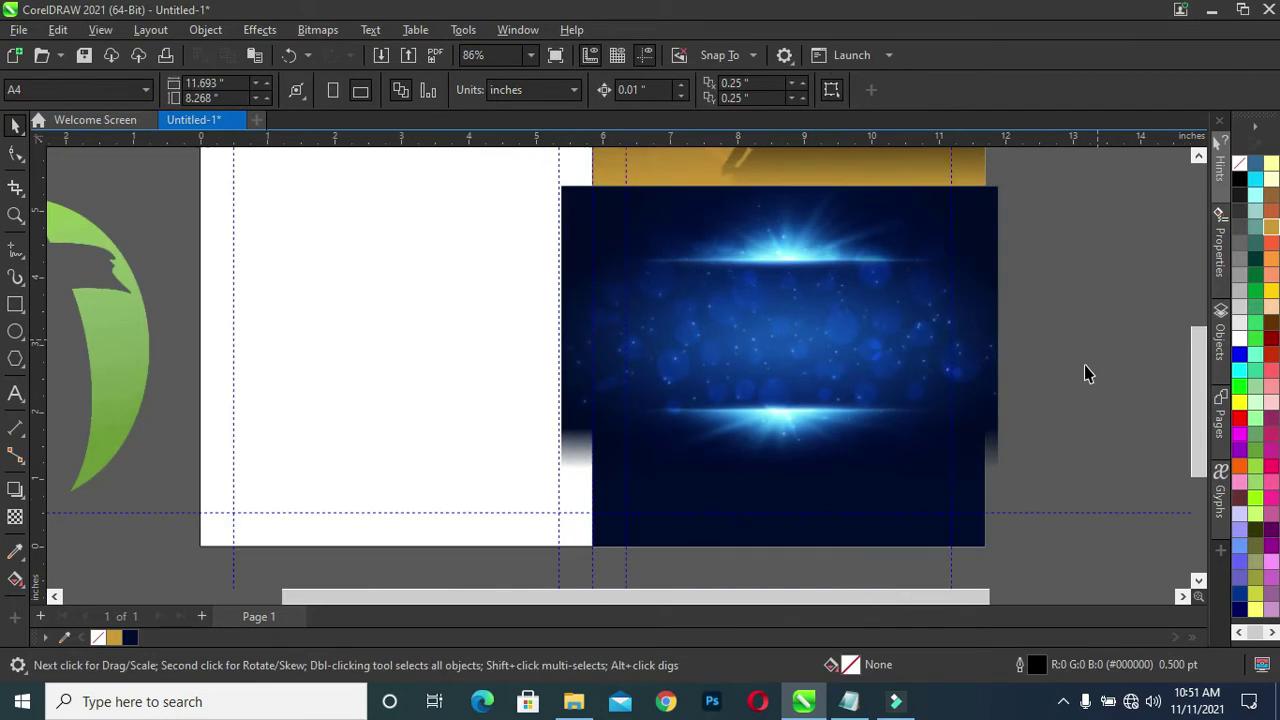
Step: PowerClip the navy rectangle inside the climber frame
left_click(836, 542)
right_click(837, 542)
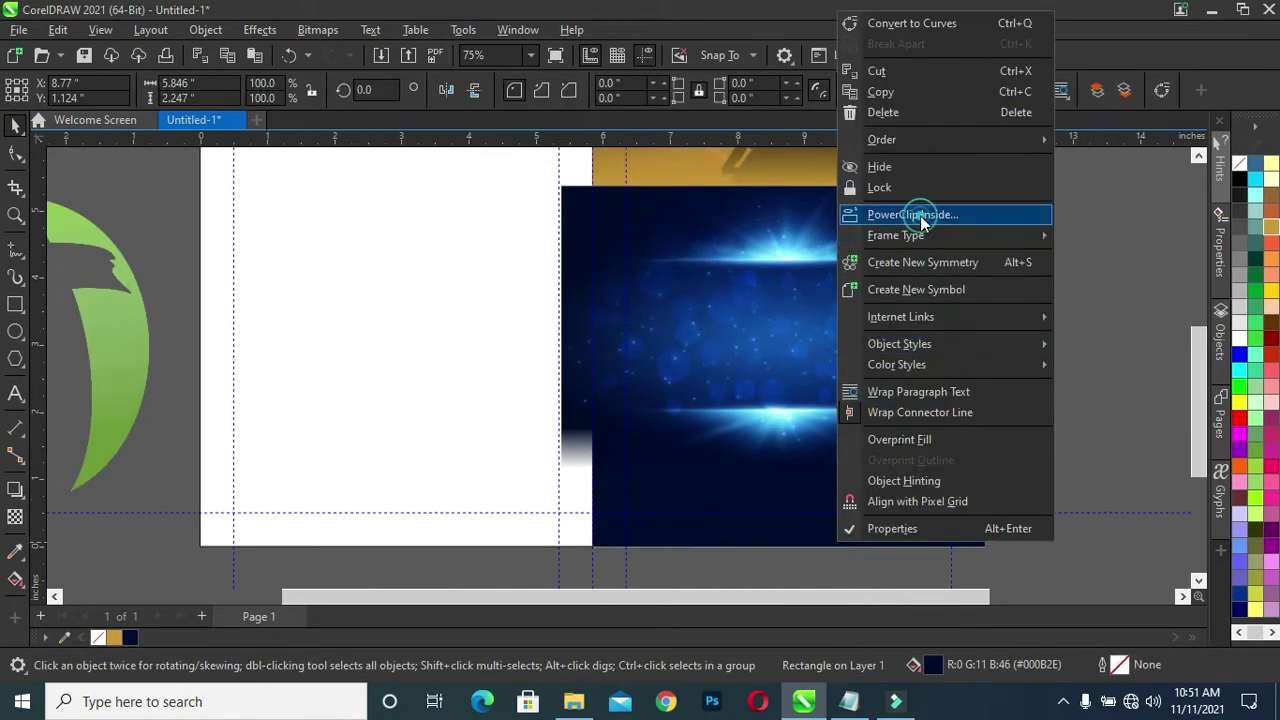
left_click(905, 214)
left_click(748, 170)
left_click(1081, 232)
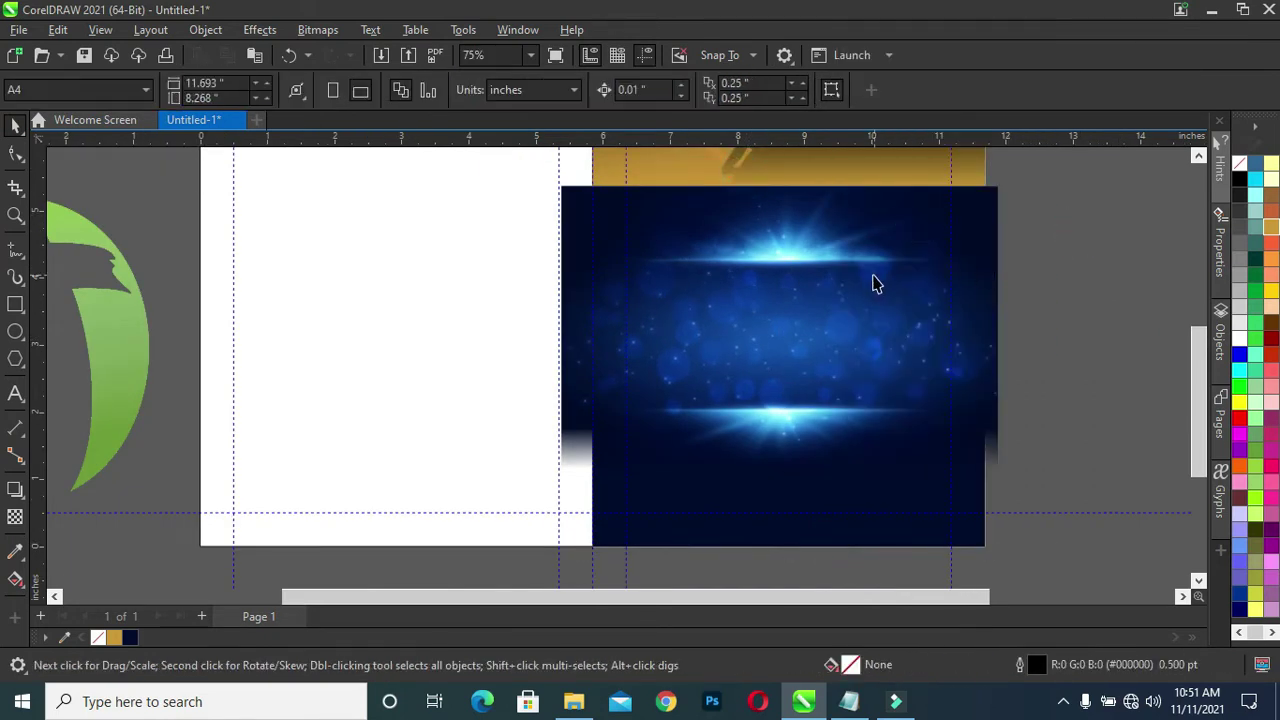
Step: Apply a Gaussian Blur with an 11.7-pixel radius to the glow image
left_click(873, 274)
right_click(873, 274)
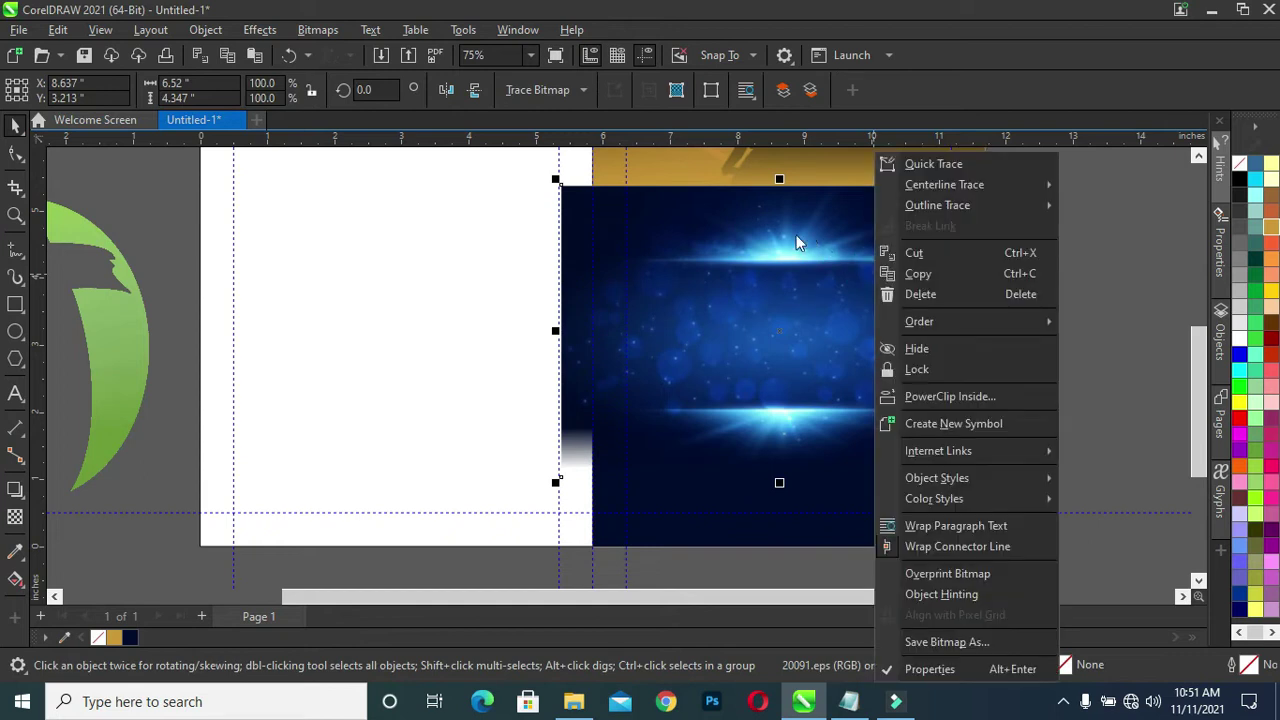
left_click(259, 31)
mouse_move(274, 142)
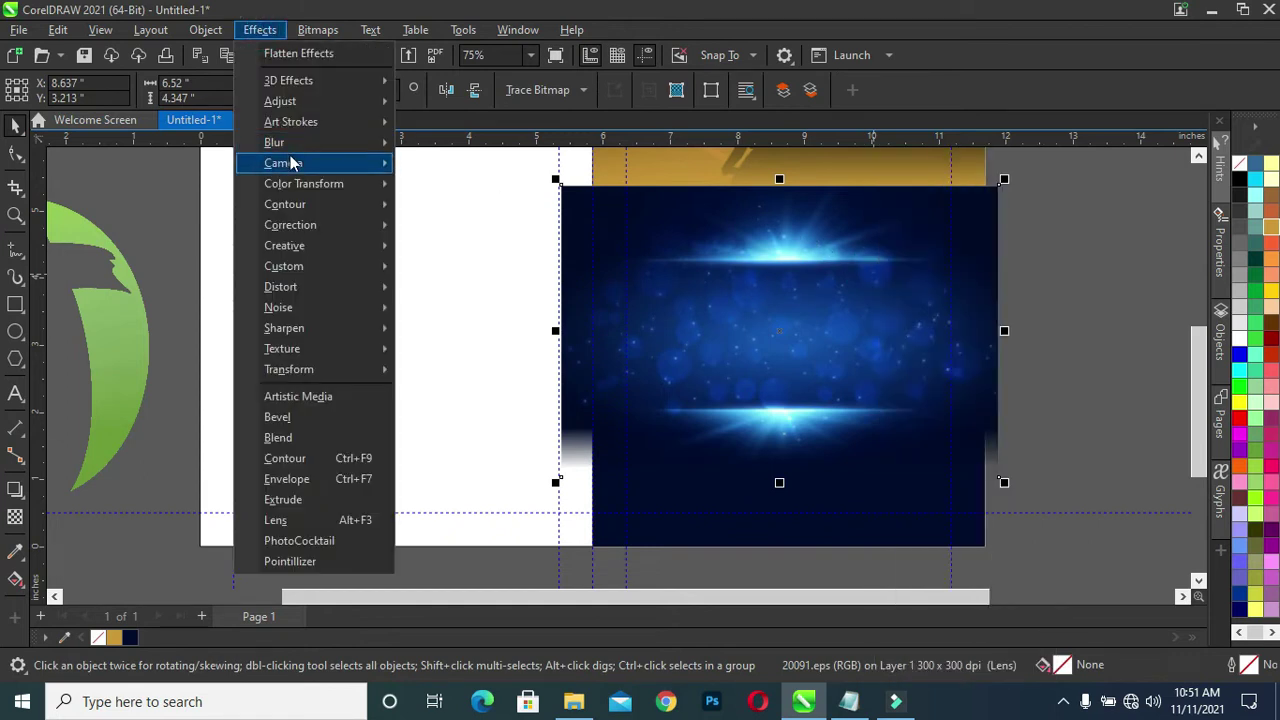
left_click(457, 187)
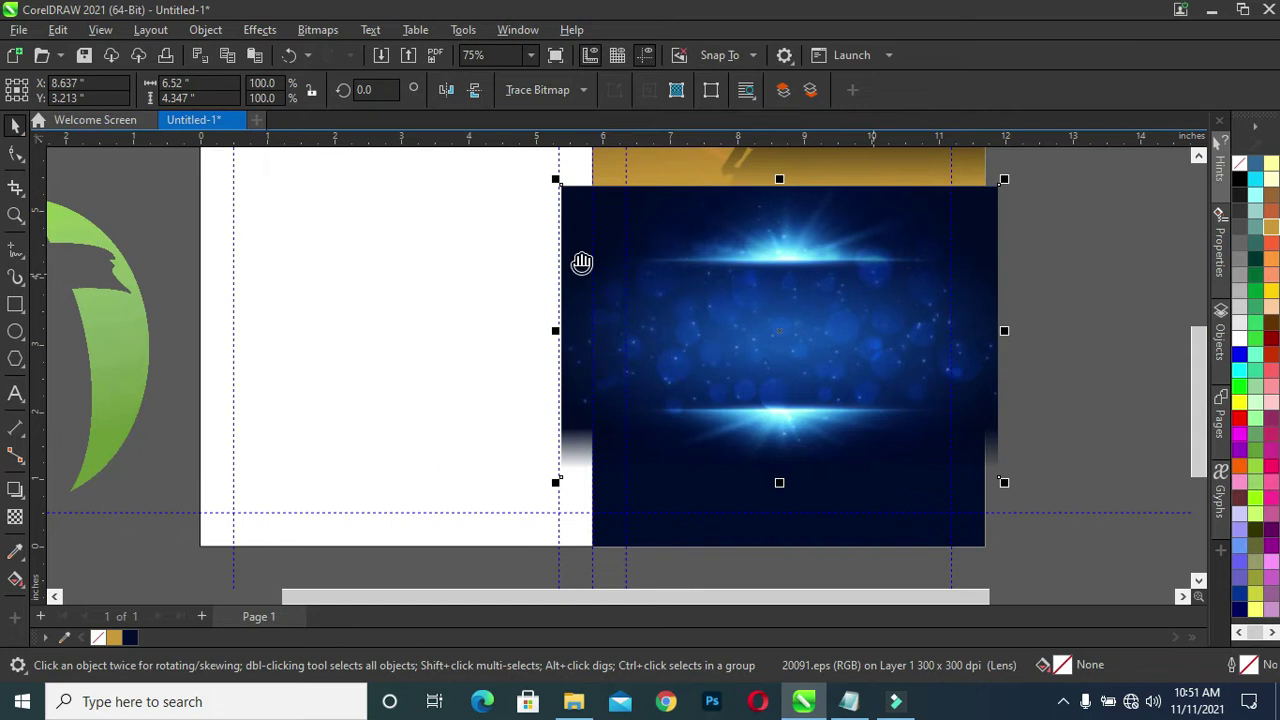
left_click_drag(657, 282, 383, 210)
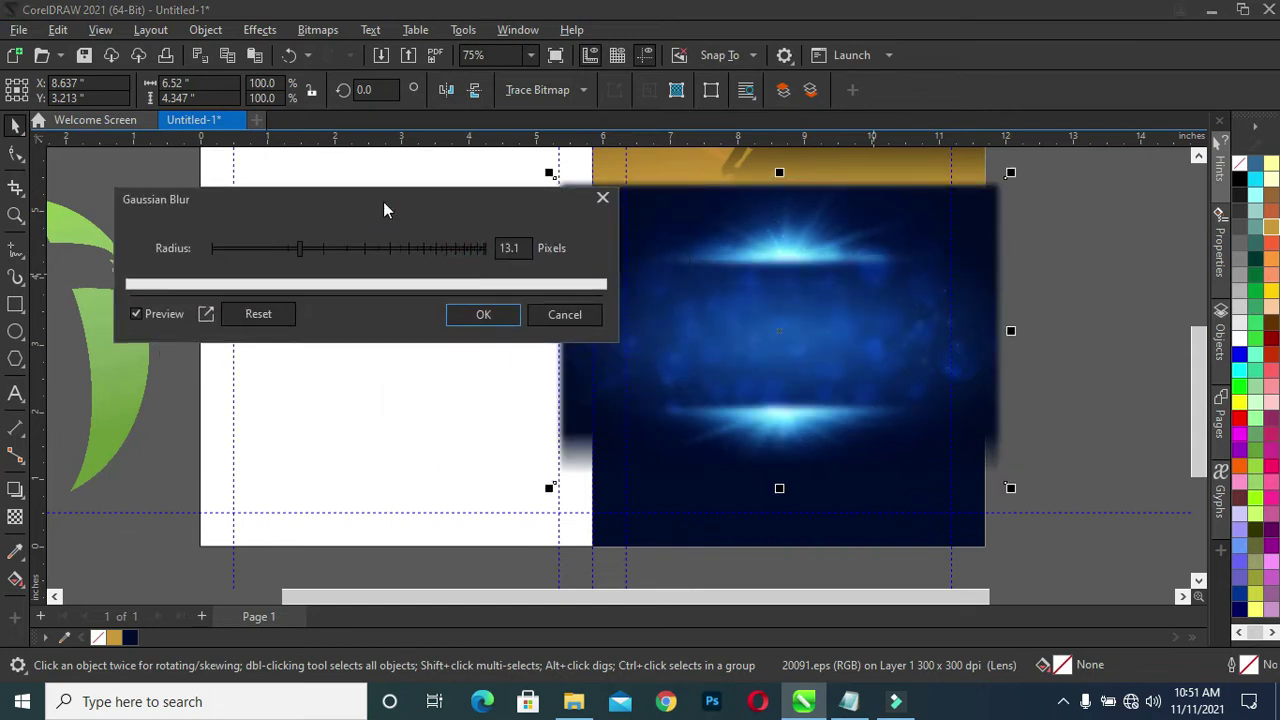
left_click(296, 248)
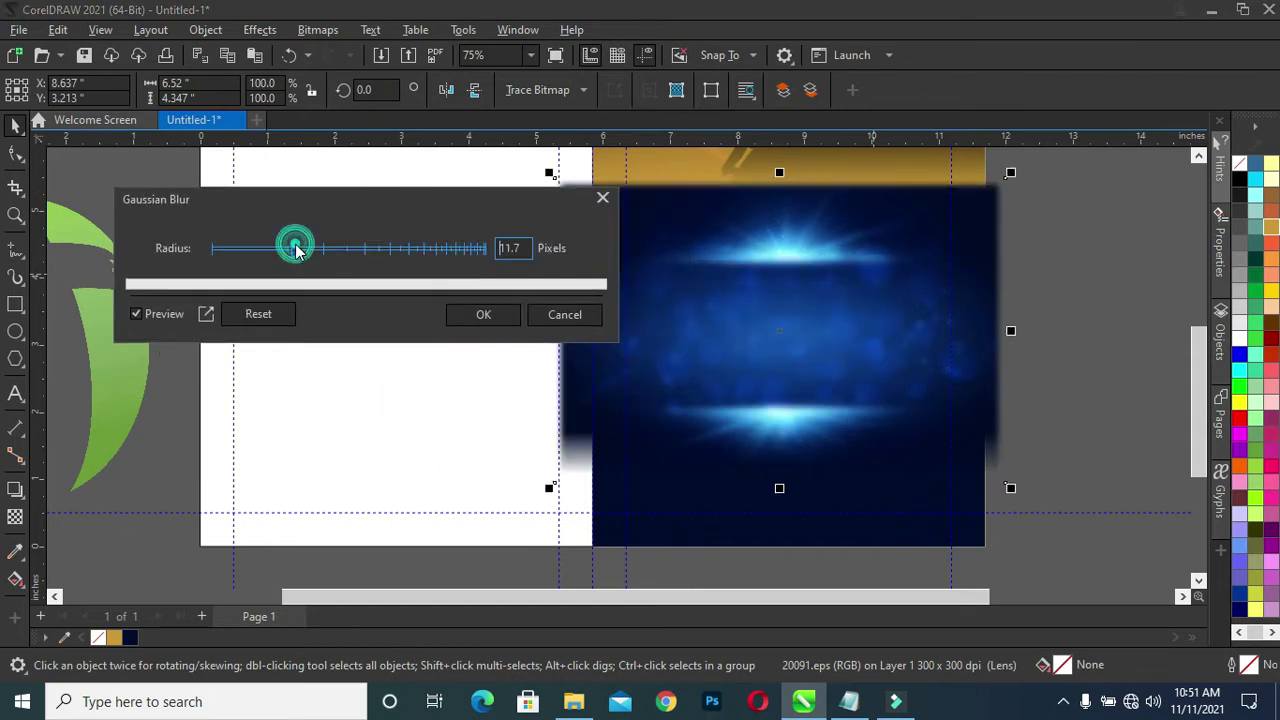
left_click(478, 313)
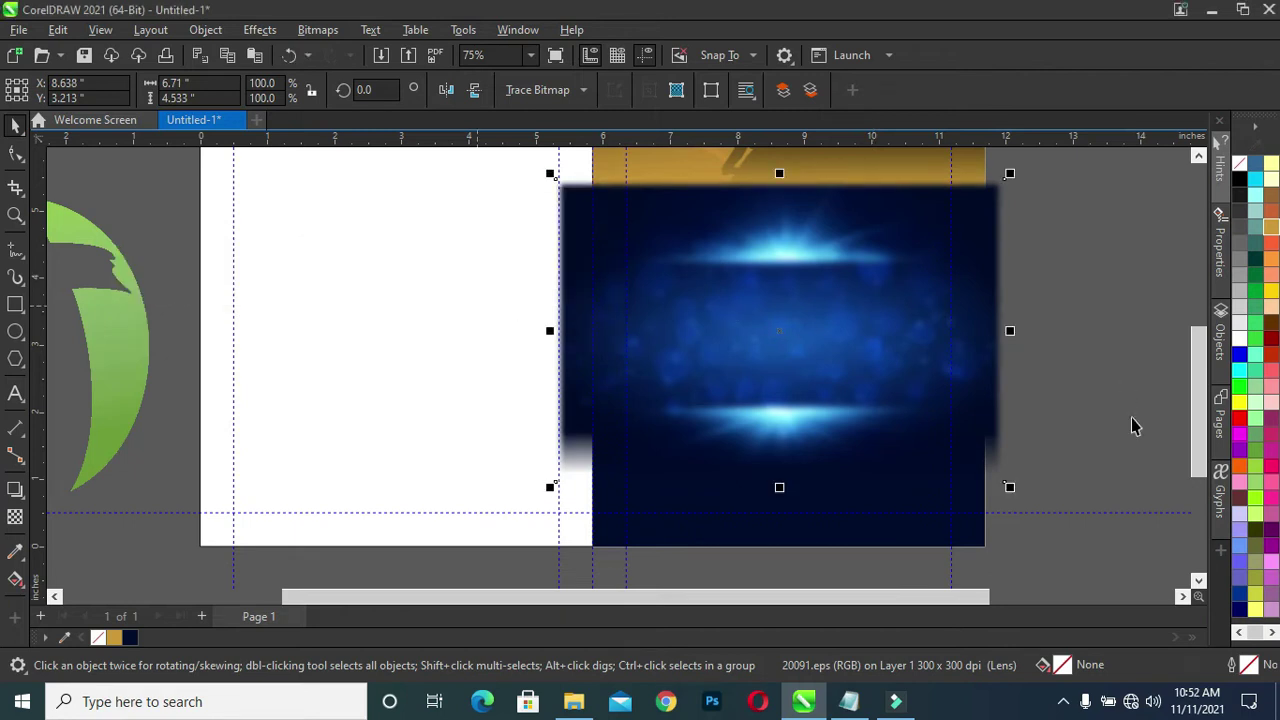
scroll(1196, 428, "up", 2)
Step: PowerClip the blurred glow image inside the climber panel frame
left_click(814, 374)
right_click(816, 384)
left_click(886, 396)
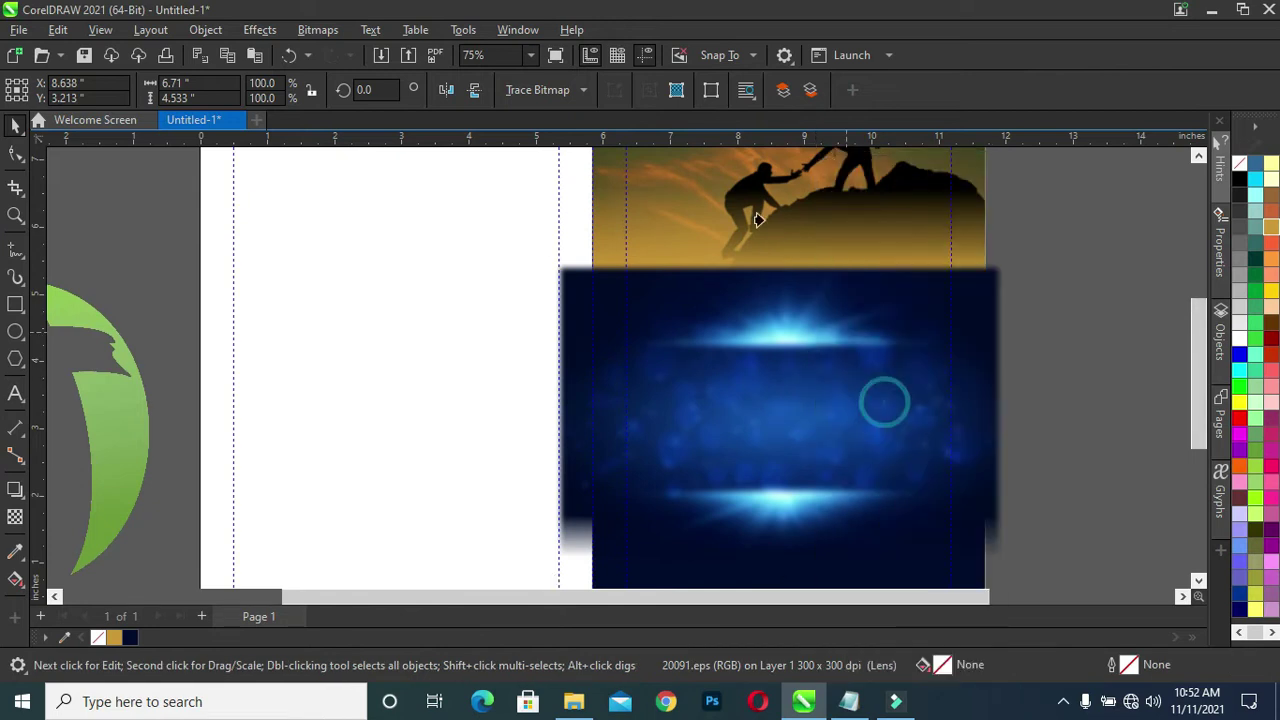
left_click(726, 203)
Step: Shift the clipped glow slightly left and down within the panel
scroll(905, 310, "down", 2)
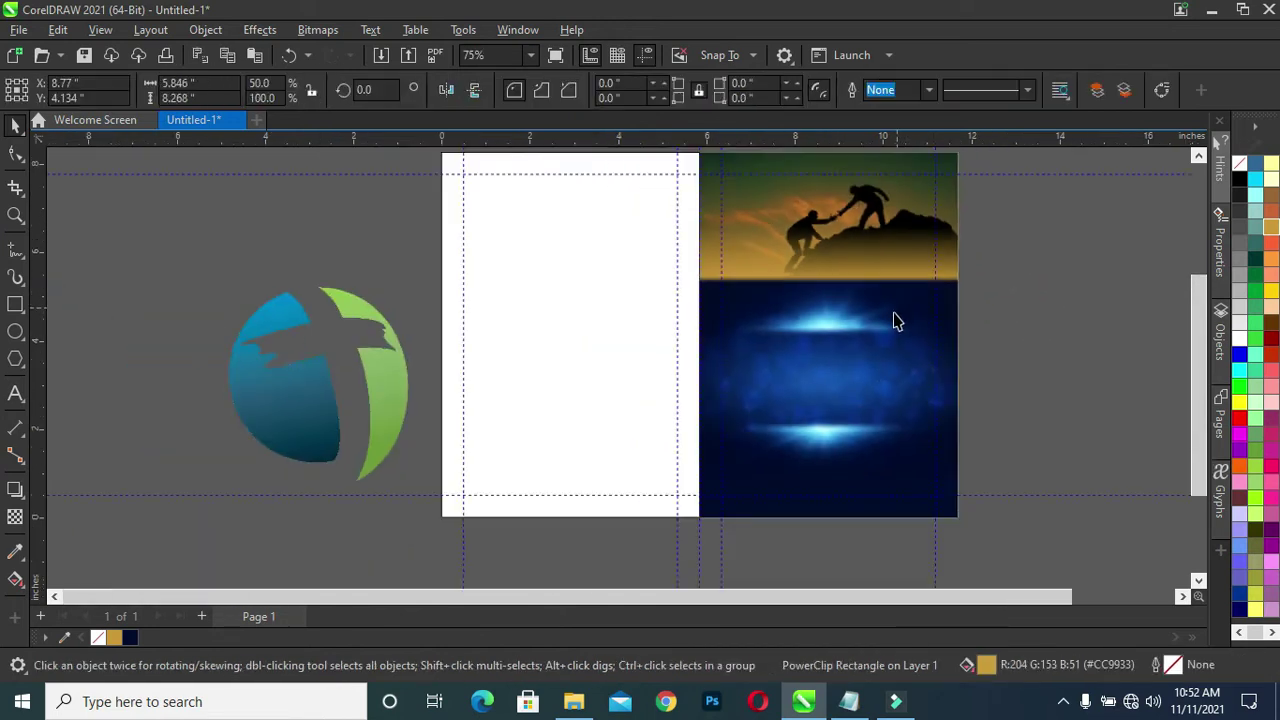
left_click(872, 356)
mouse_move(868, 350)
left_mouse_down()
mouse_move(869, 374)
mouse_move(864, 357)
left_mouse_up()
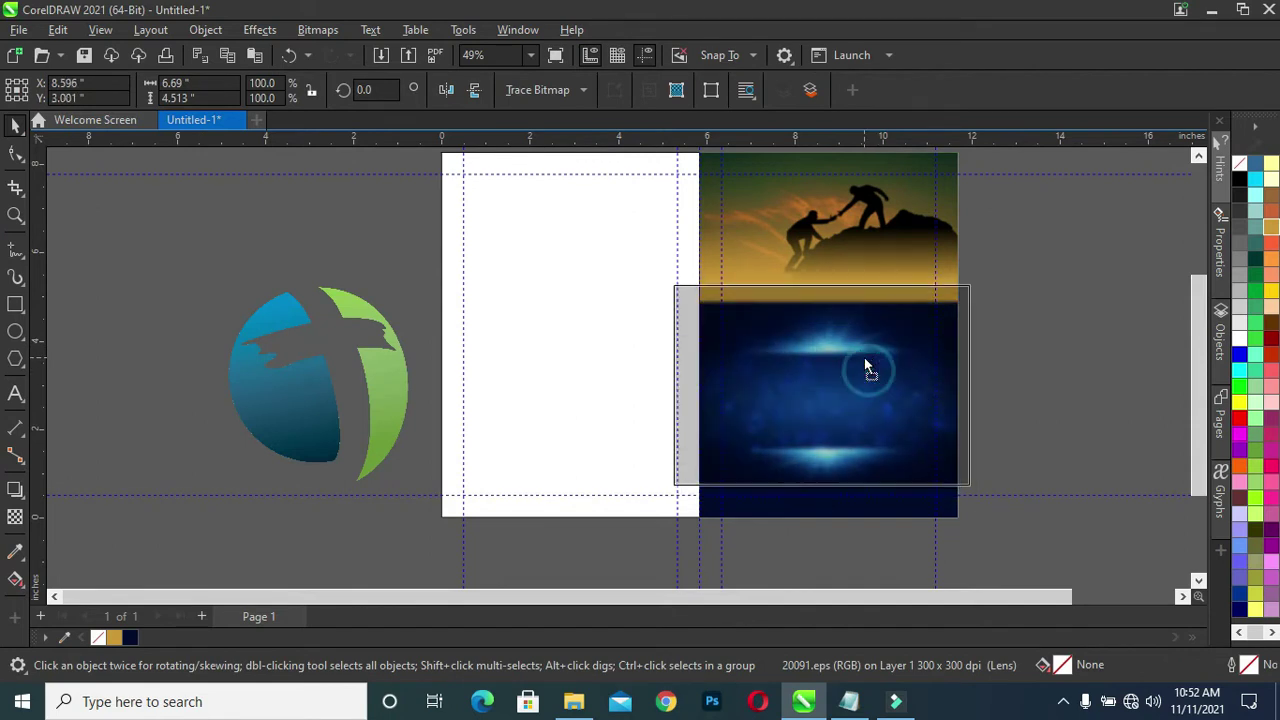
left_click(862, 357)
left_click(1063, 402)
scroll(919, 367, "up", 2)
scroll(809, 337, "down", 1)
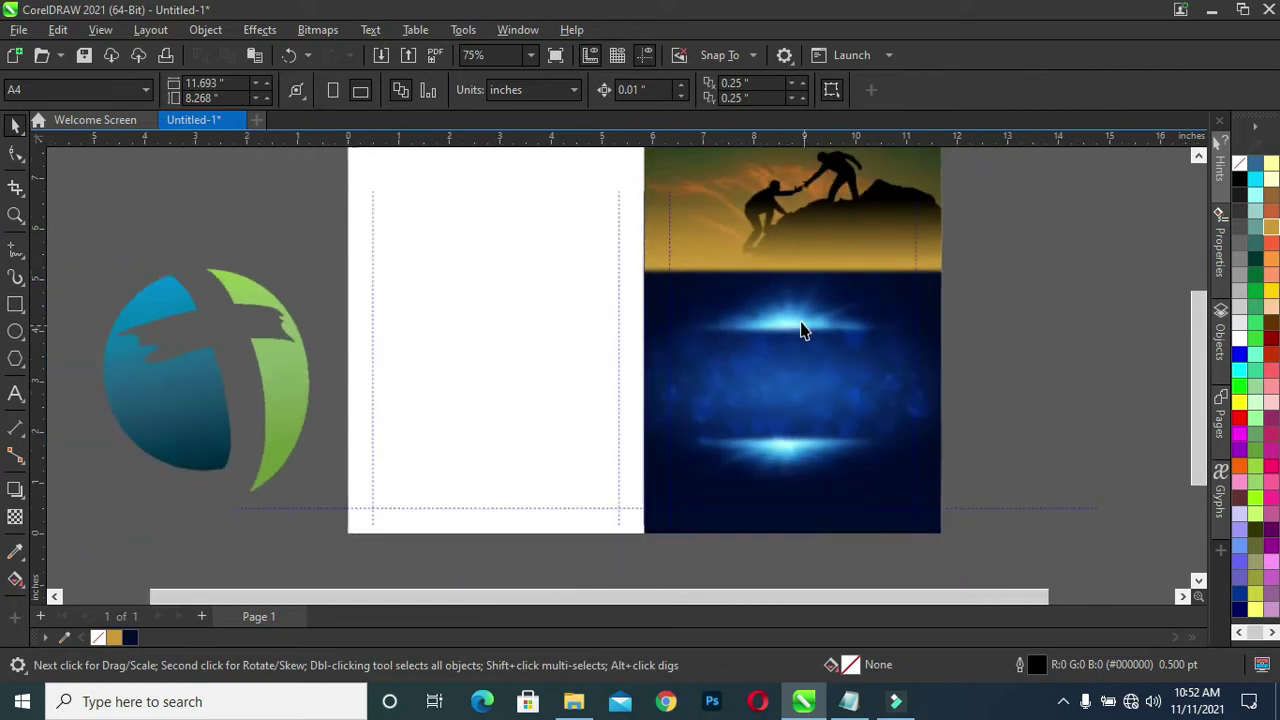
scroll(803, 329, "up", 2)
scroll(740, 274, "up", 1)
scroll(740, 259, "up", 1)
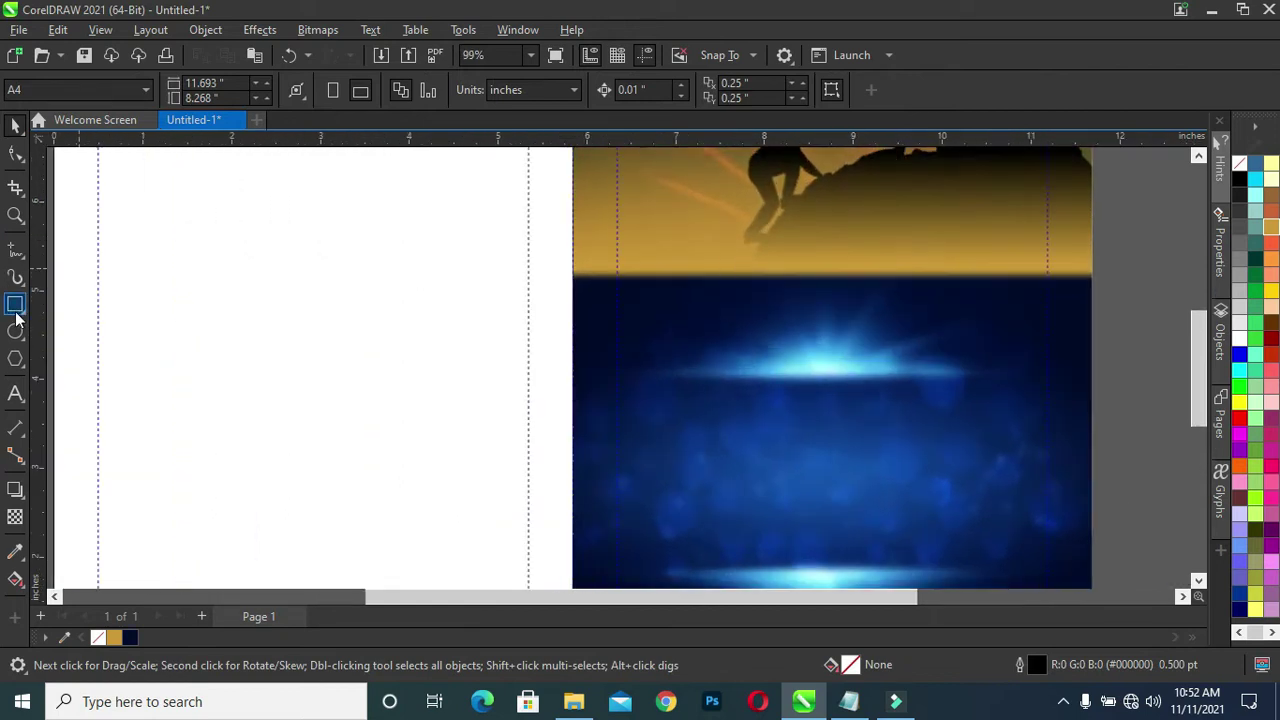
Step: Add a thin yellow #FFCC00 outline-free strip along the photo/glow boundary, nudged slightly down
left_click(16, 316)
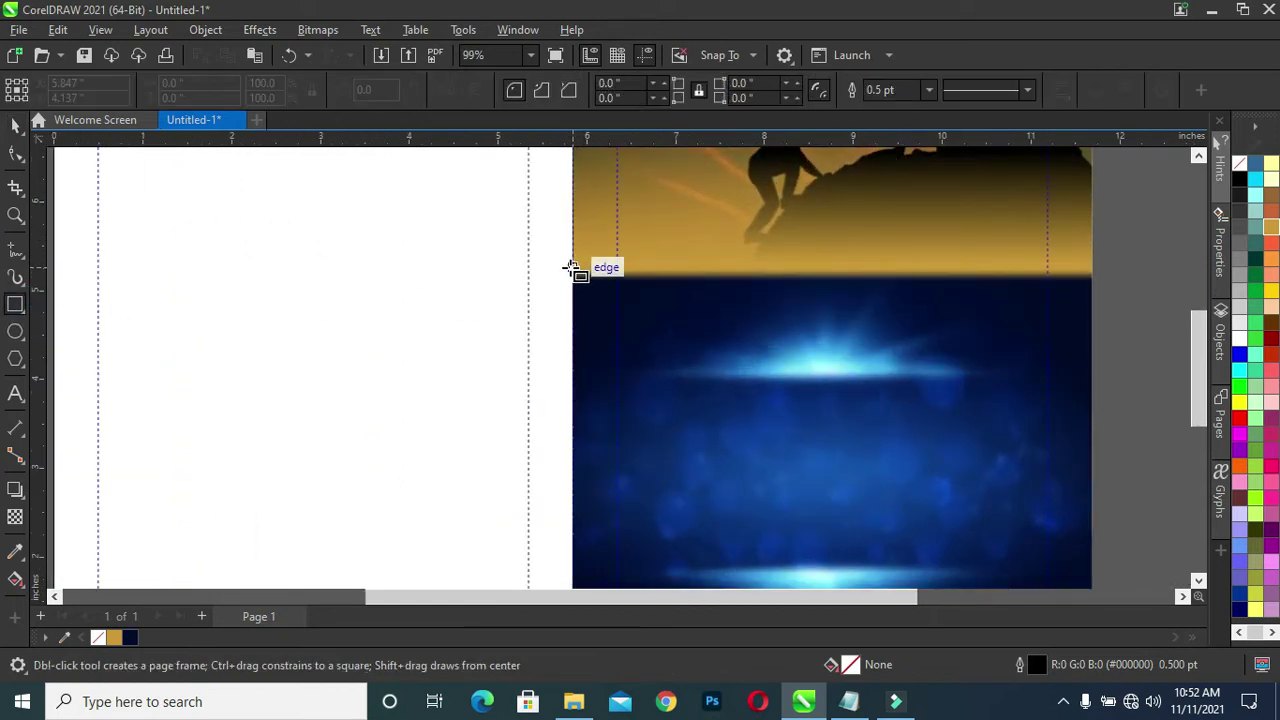
left_click_drag(572, 268, 1092, 276)
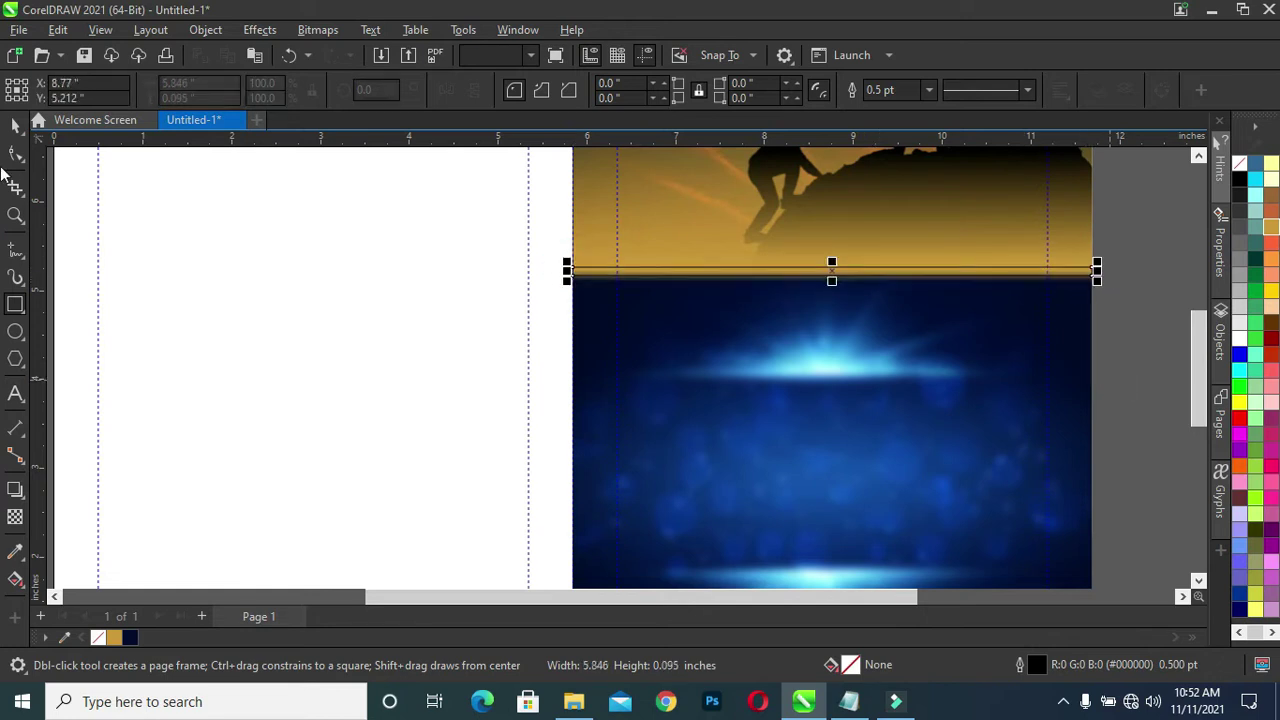
key("space")
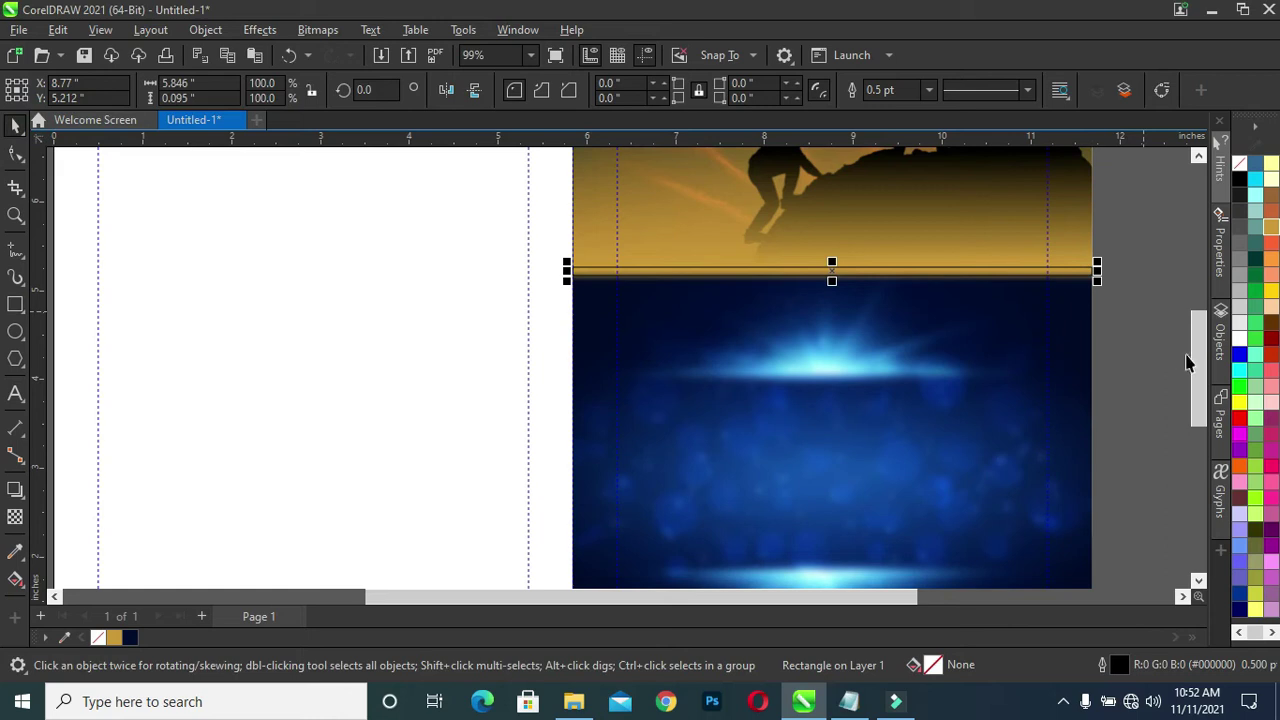
left_click(1270, 290)
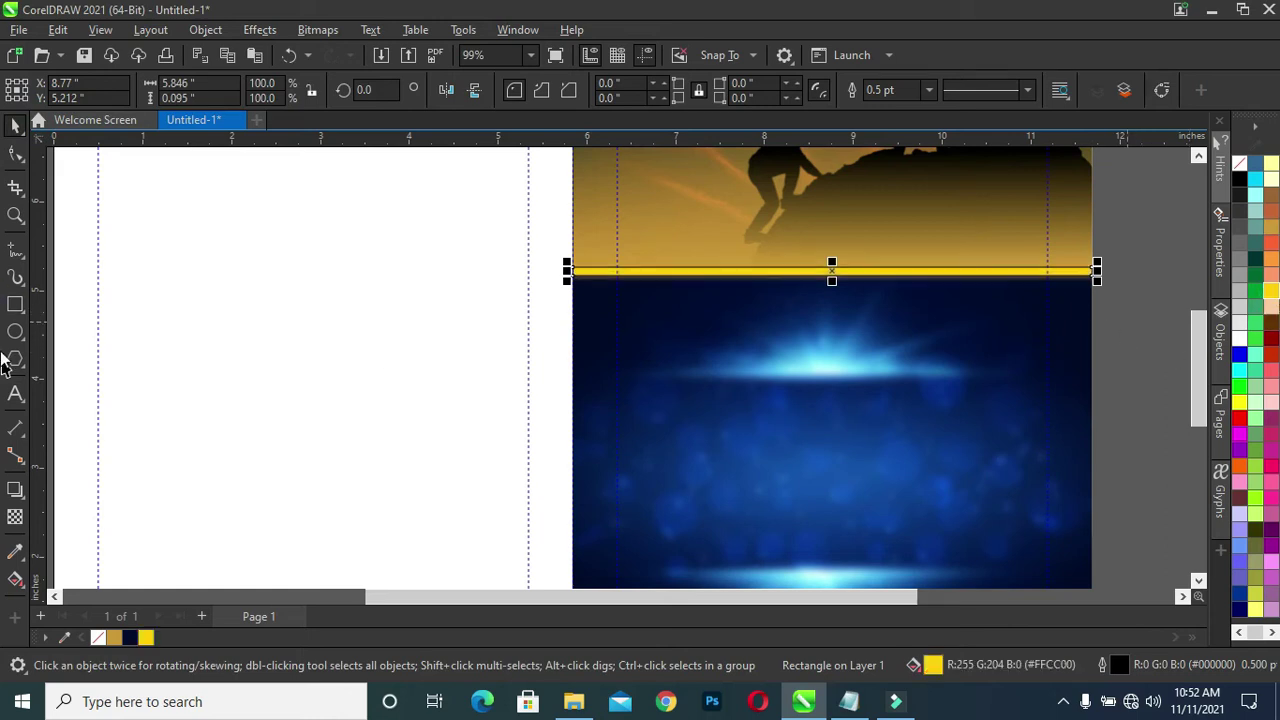
right_click(99, 638)
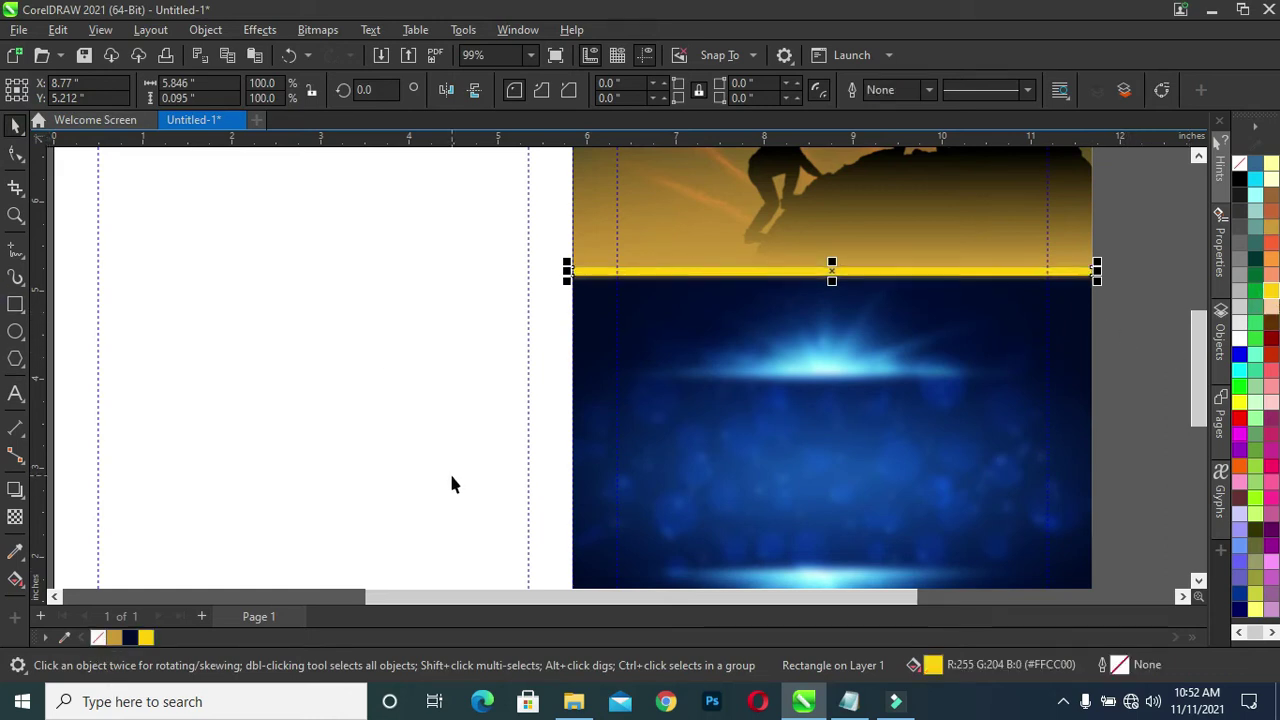
key("Down")
key("Down")
key("Down")
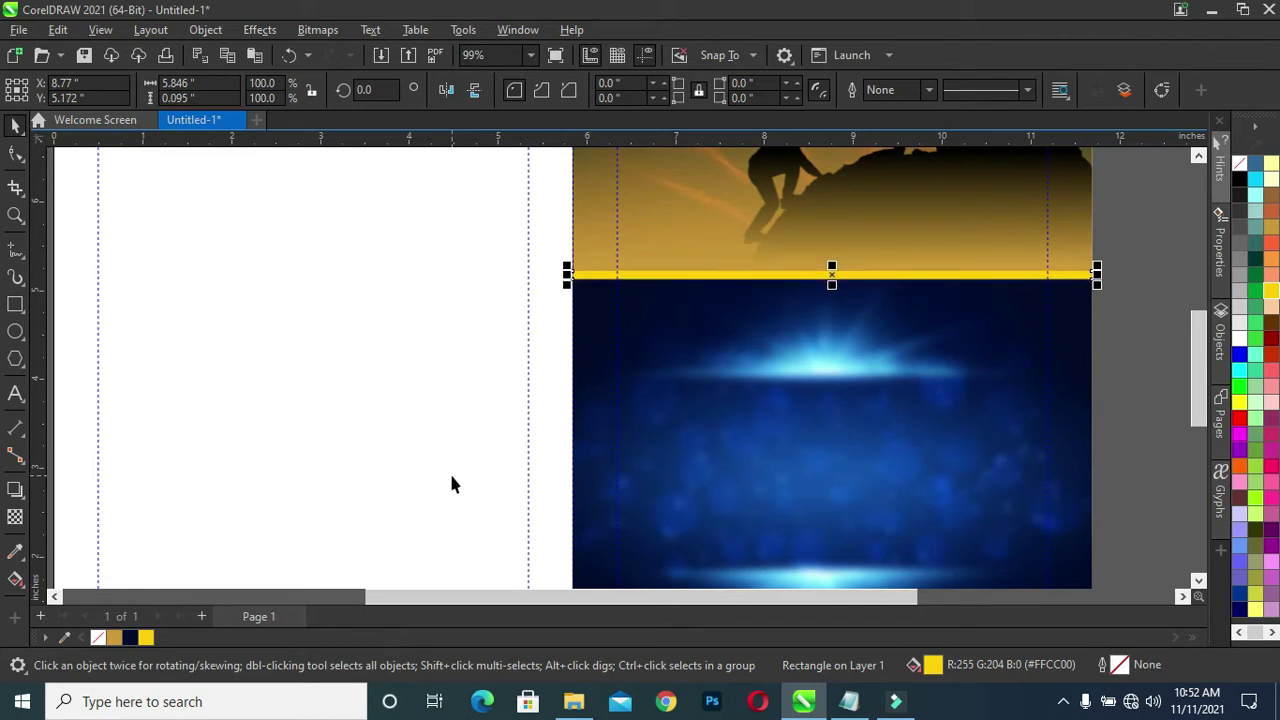
key("Down")
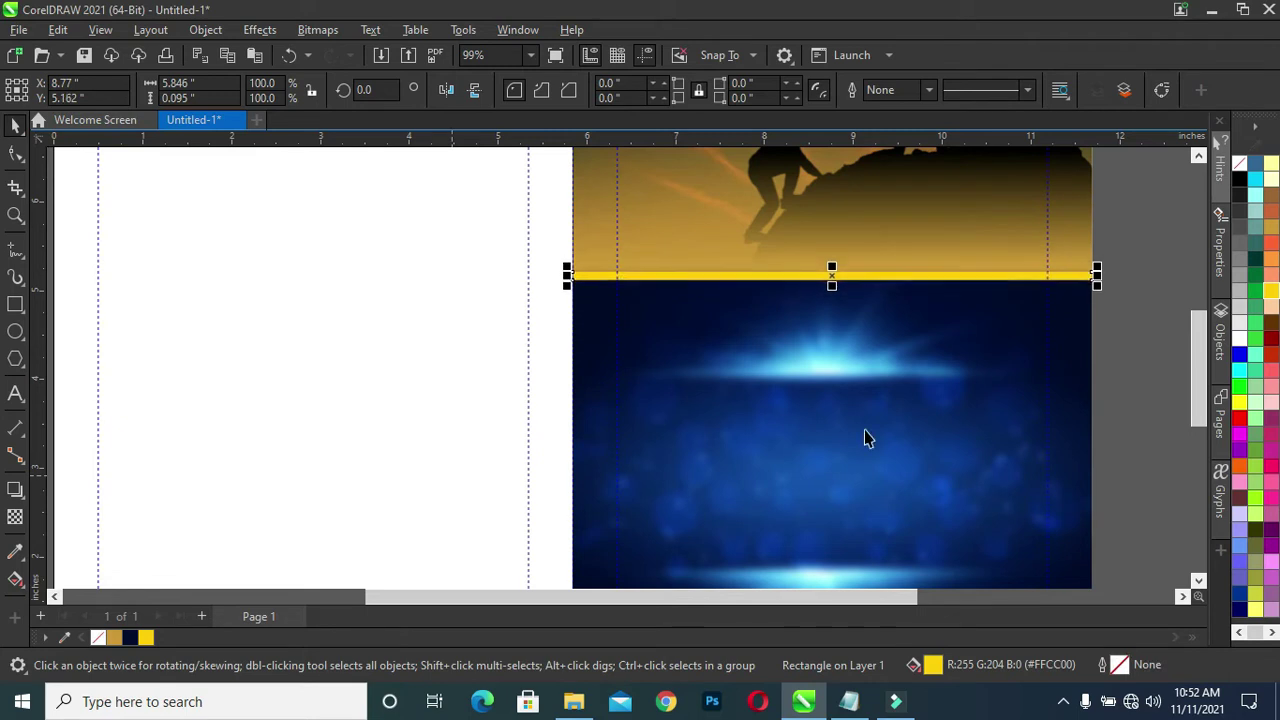
left_click(1172, 450)
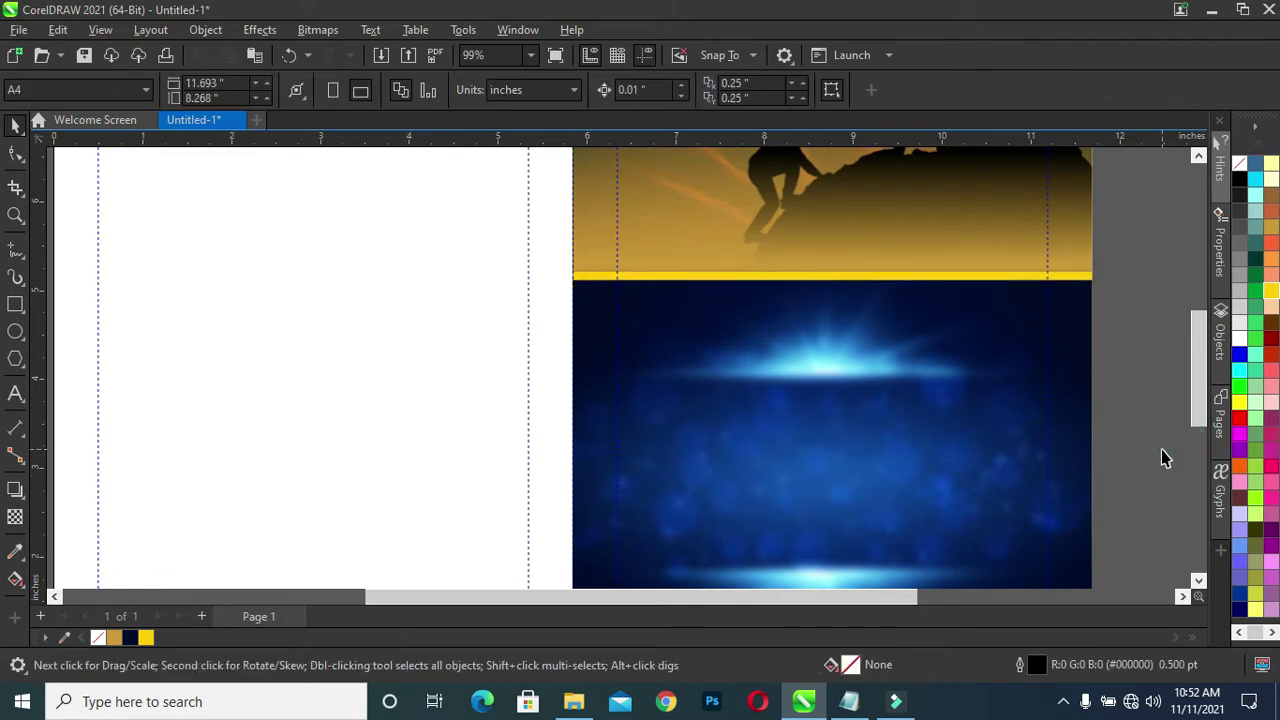
key("F4")
left_click(1117, 443)
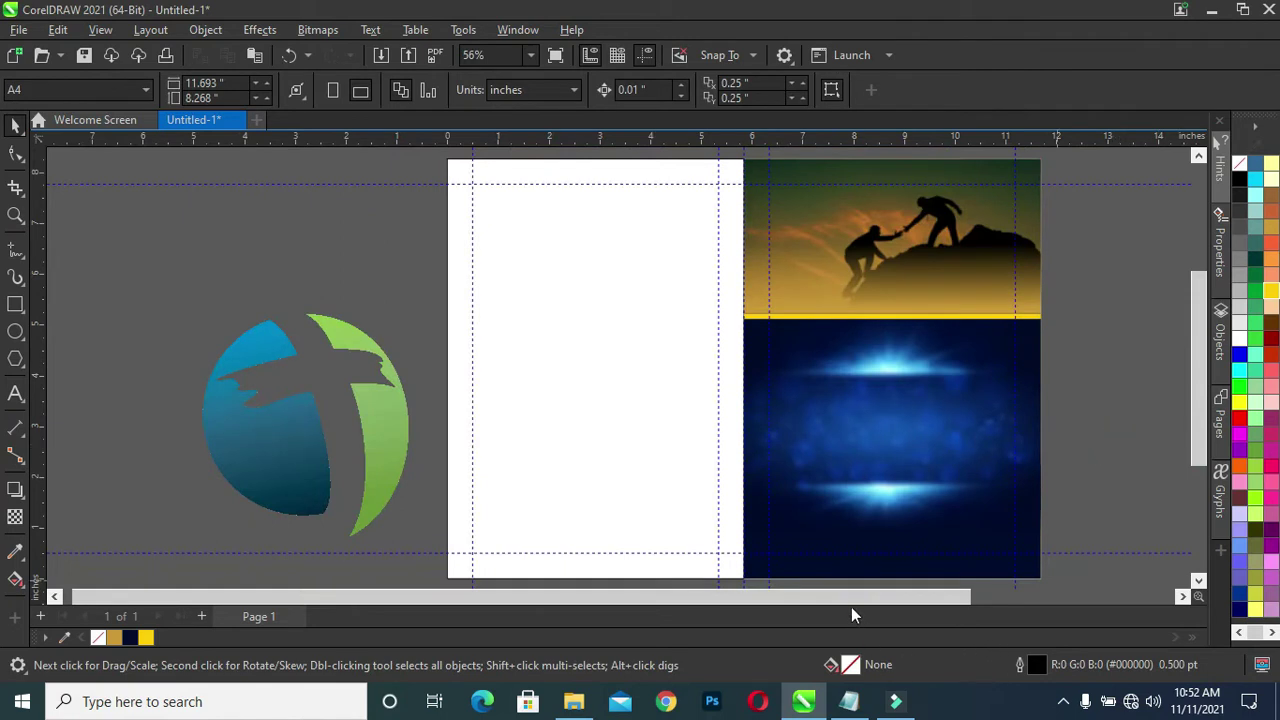
Step: Select the climbers photo and nudge it up slightly
left_click_drag(858, 597, 965, 597)
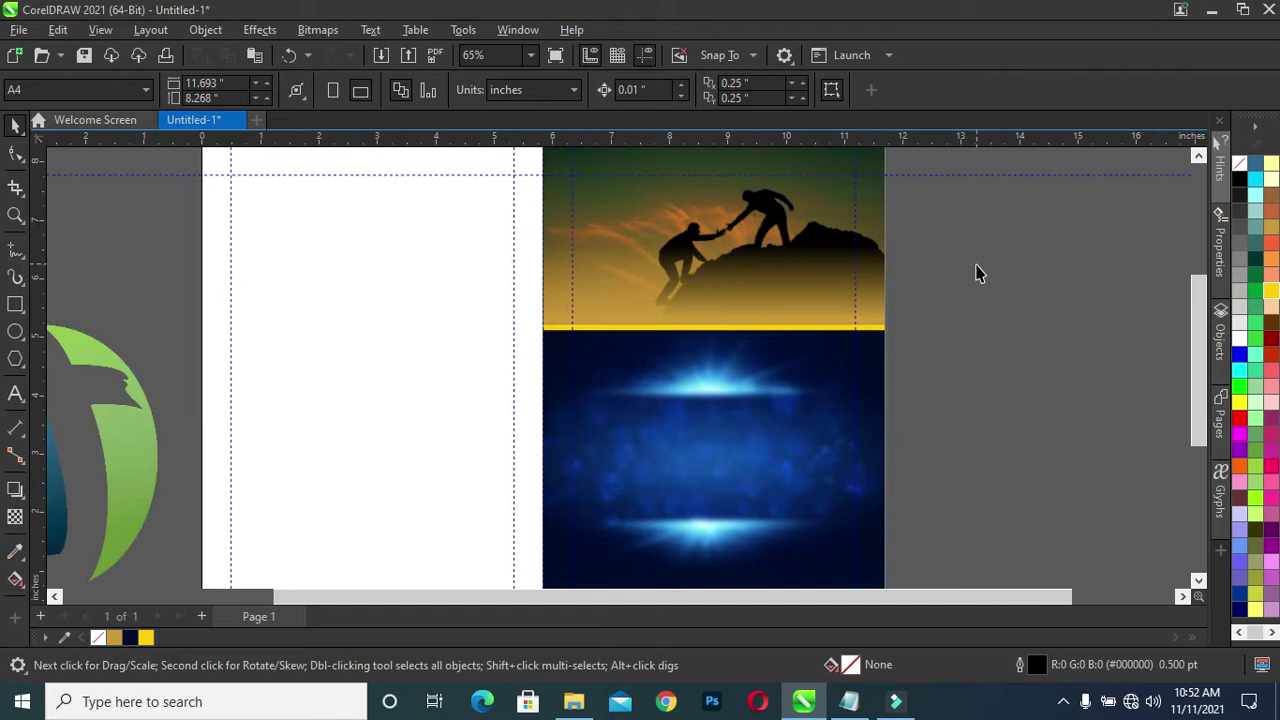
scroll(972, 271, "down", 1)
scroll(965, 445, "up", 1)
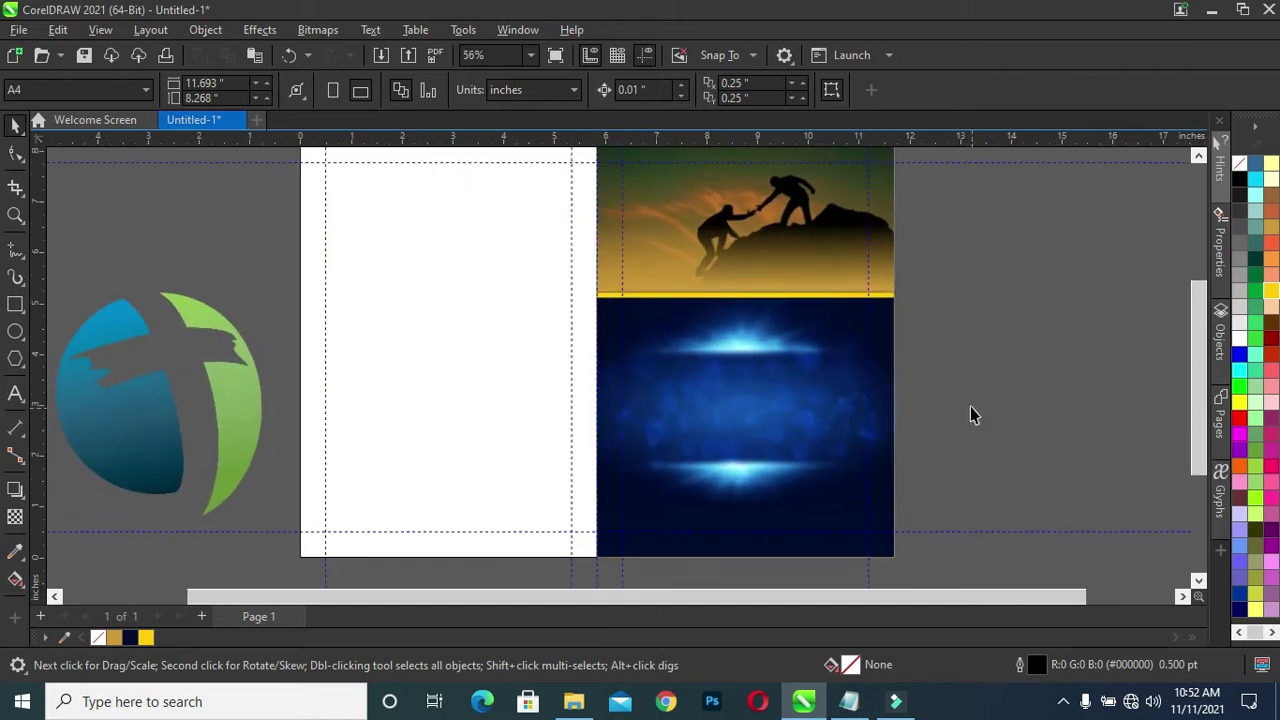
scroll(940, 362, "down", 1)
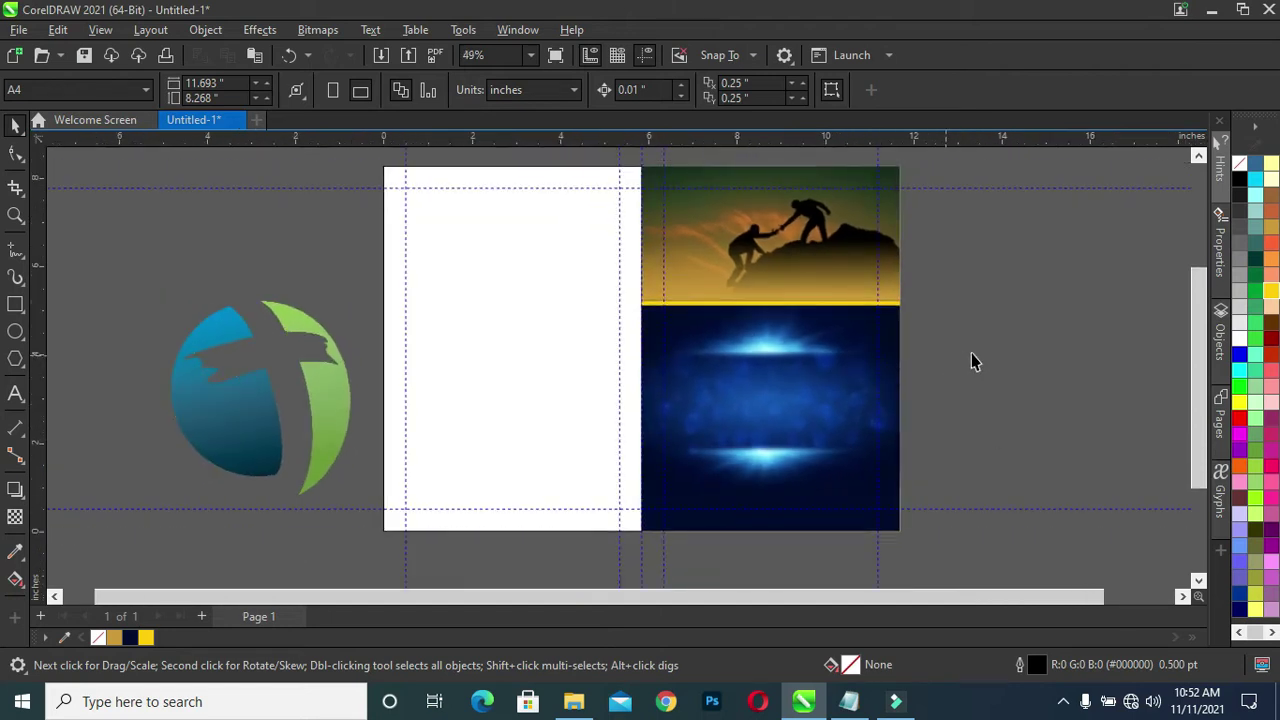
left_click(805, 238)
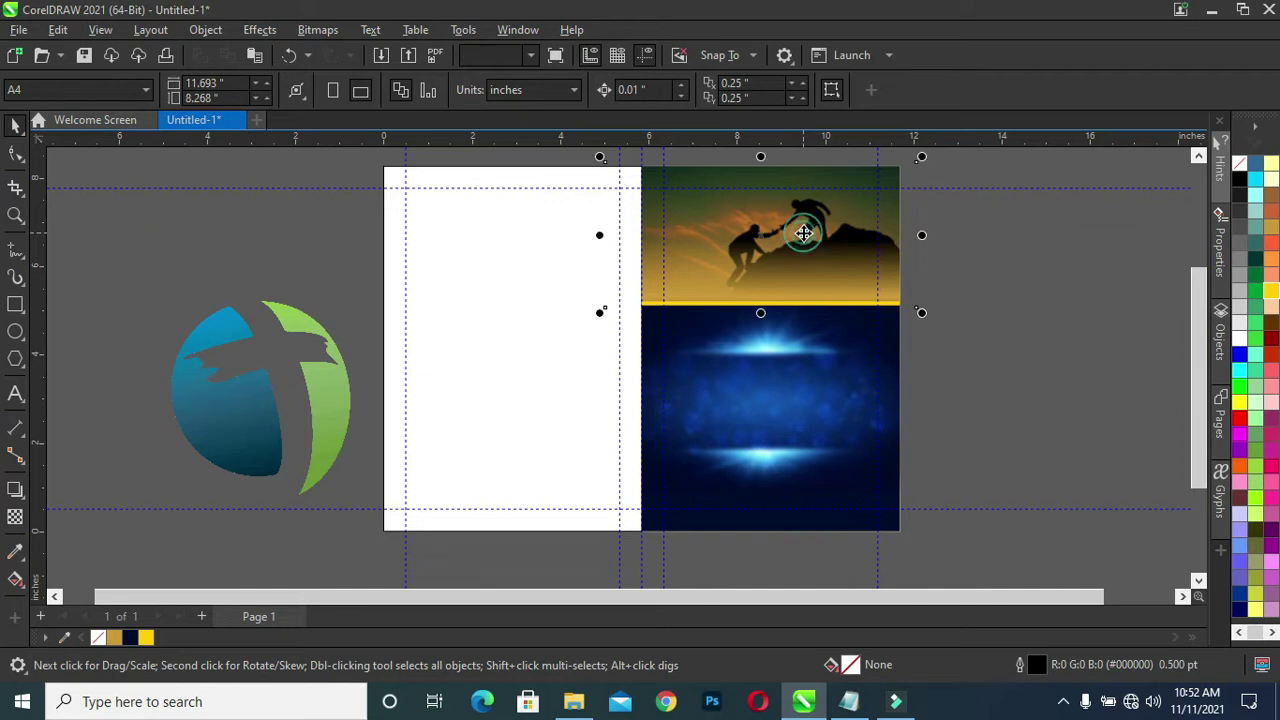
key("Up")
key("Up")
key("Up")
key("Up")
key("Up")
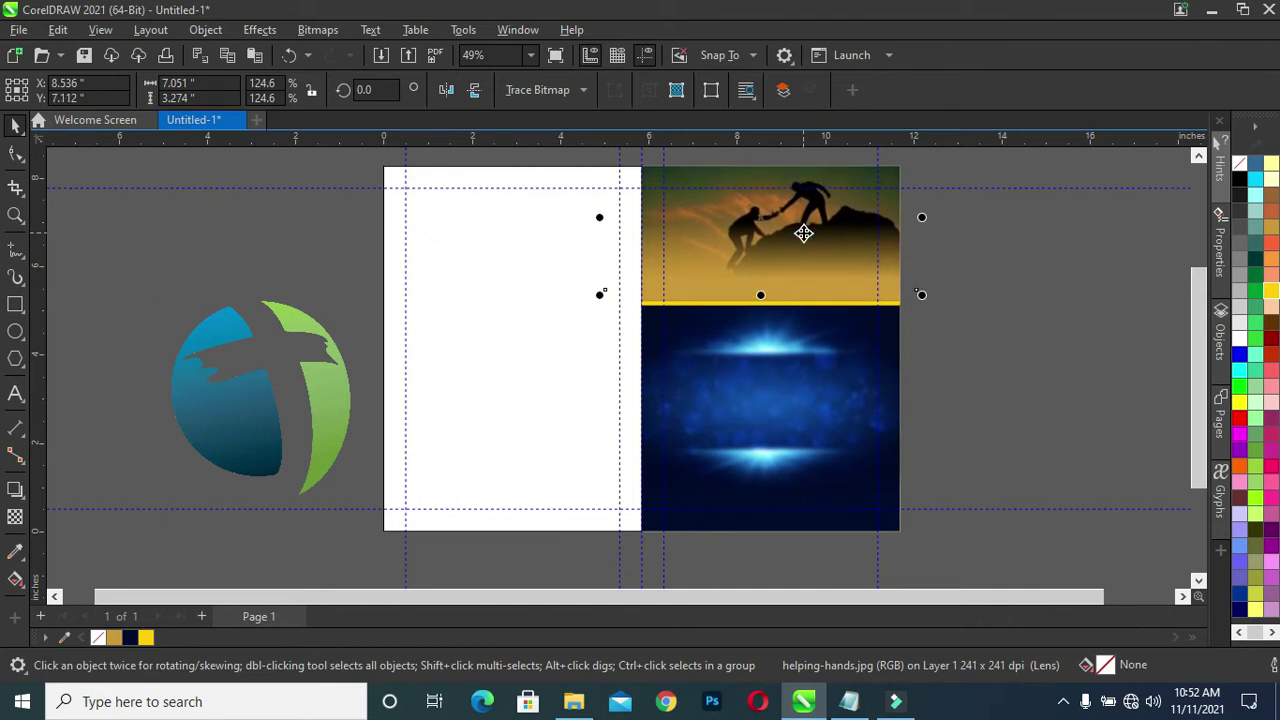
Step: Zoom in and drag the climbers photo down to a 6.962-inch vertical position
scroll(977, 237, "up", 1)
scroll(977, 237, "up", 1)
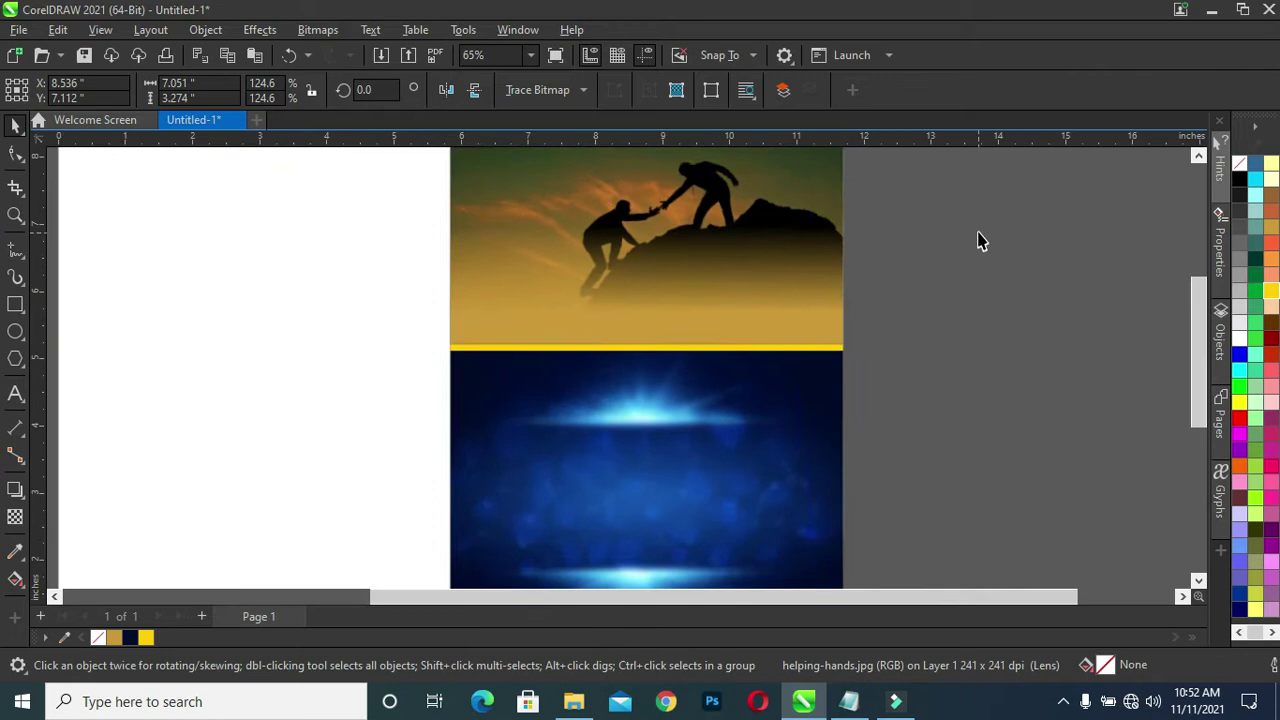
scroll(977, 237, "up", 1)
key("Escape")
scroll(1198, 375, "up", 1)
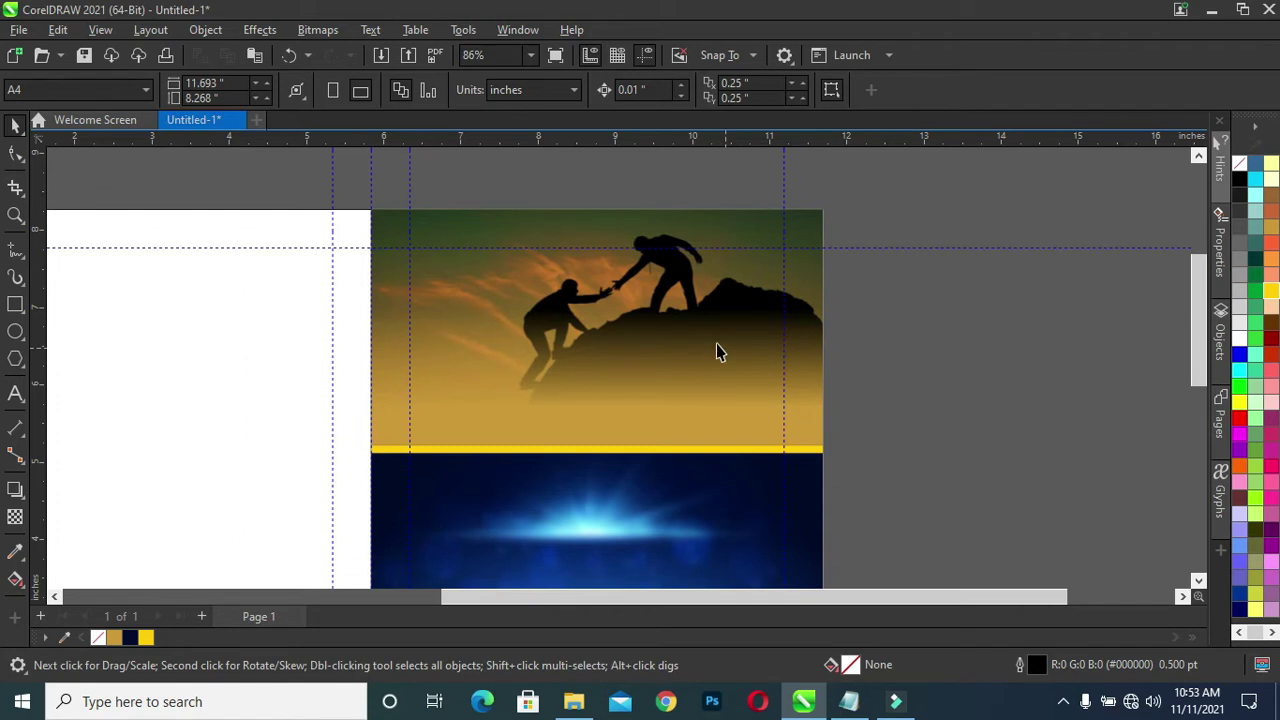
left_click(651, 320)
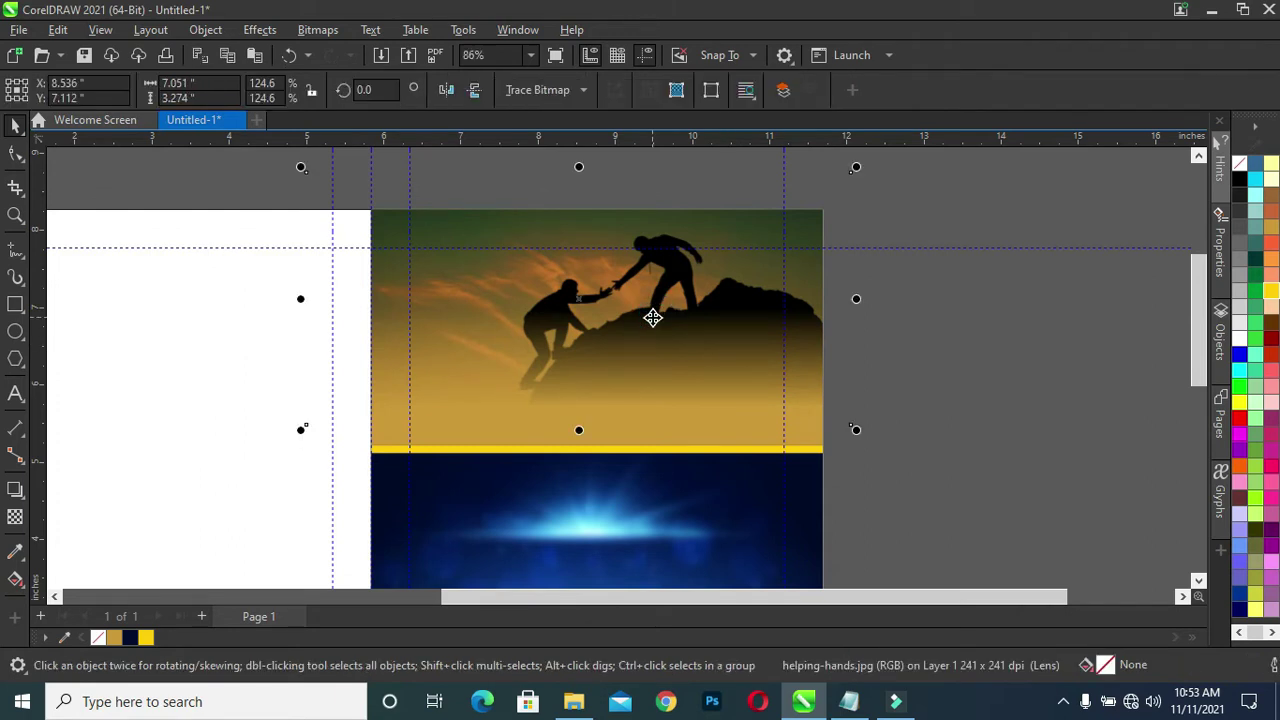
left_click_drag(652, 318, 652, 329)
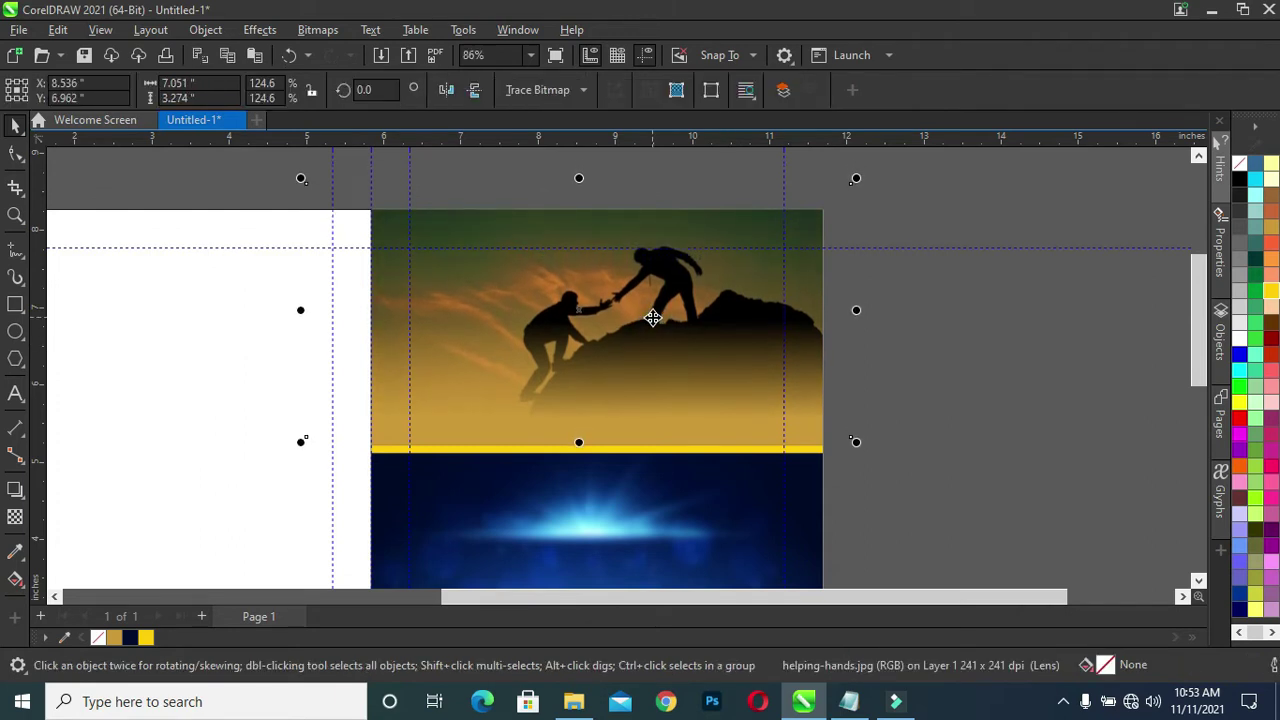
left_click(980, 360)
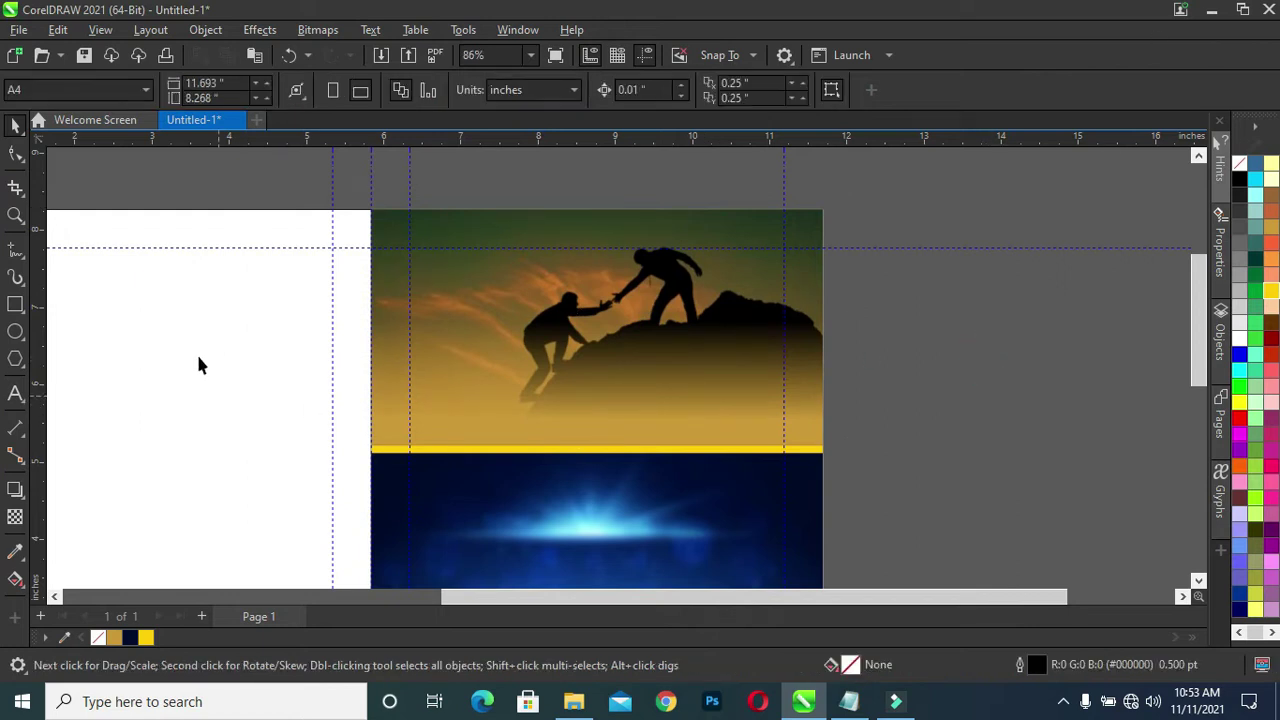
mouse_move(849, 702)
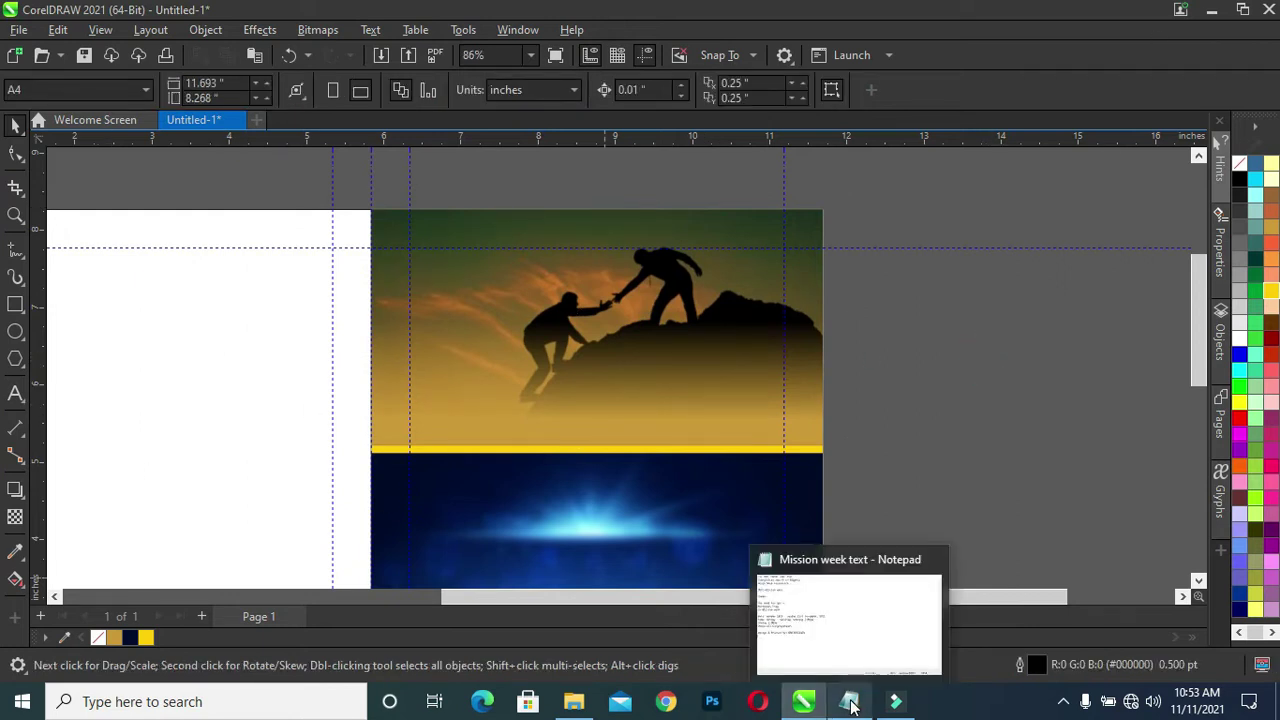
Step: Bring the church logo from off the page onto the climbers photo
left_click(574, 701)
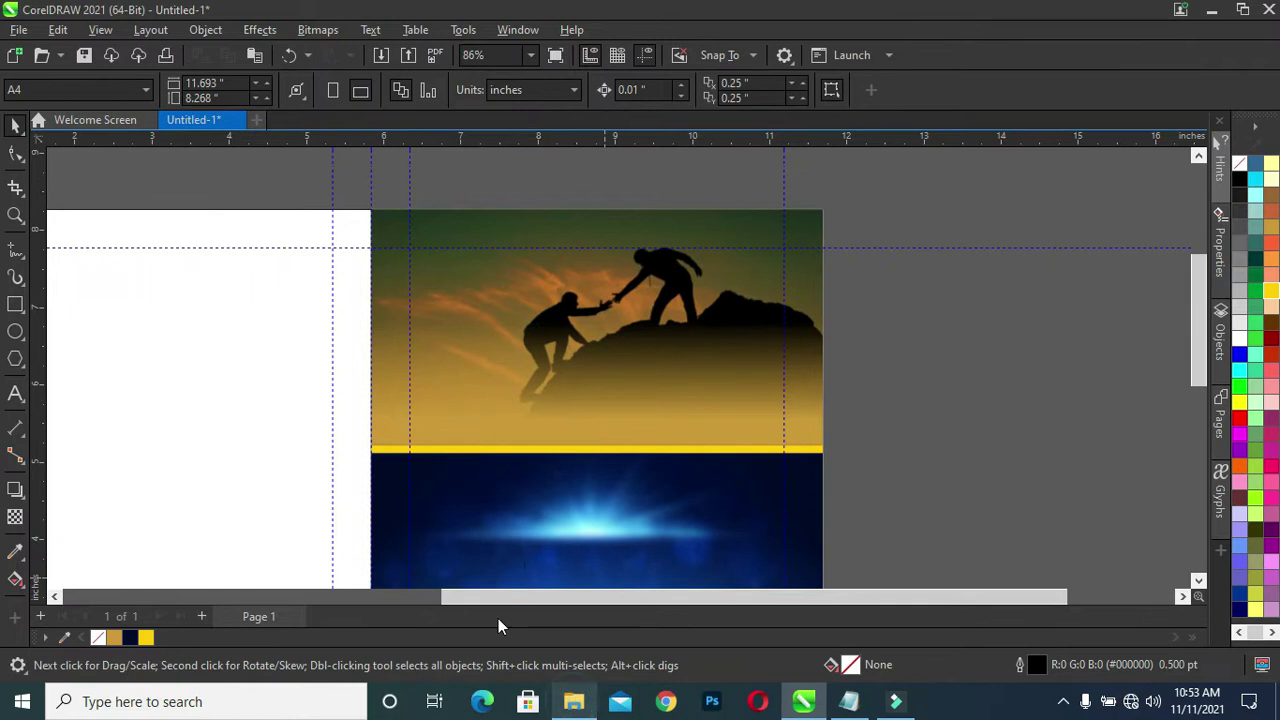
left_click_drag(621, 598, 343, 598)
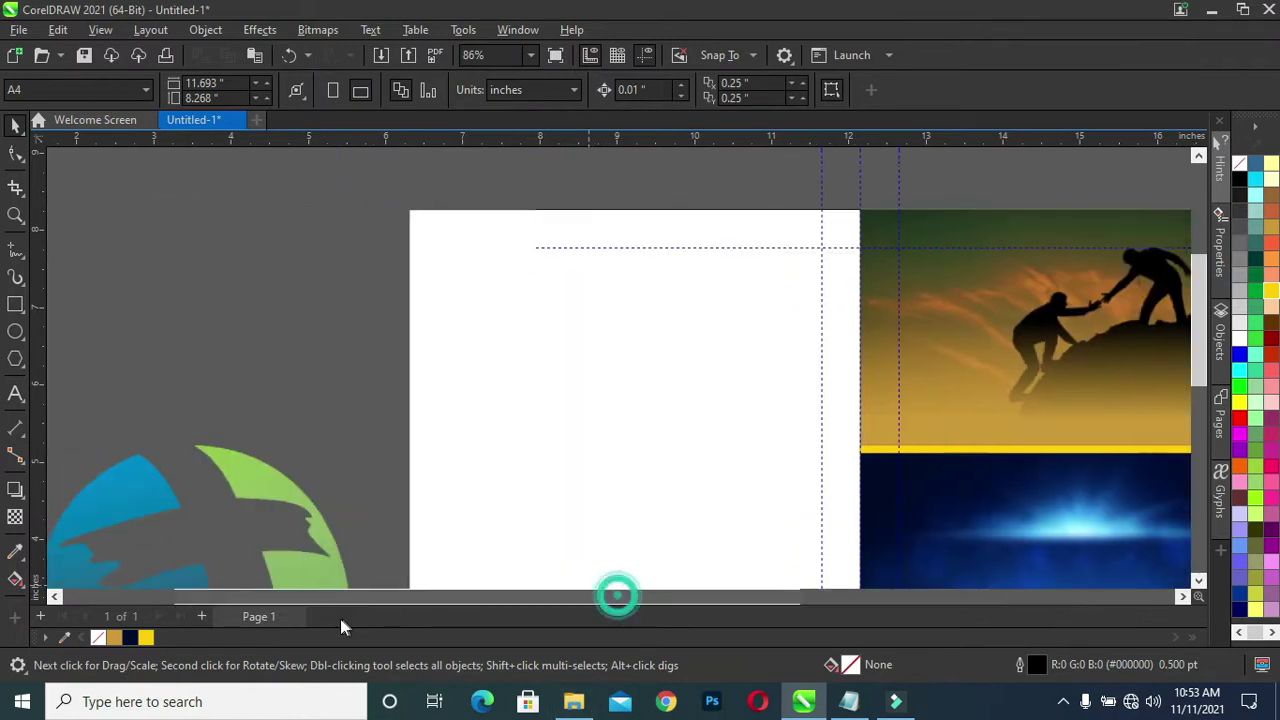
left_click(252, 487)
mouse_move(257, 486)
left_mouse_down()
mouse_move(588, 222)
mouse_move(434, 377)
left_mouse_up()
left_click_drag(527, 597, 600, 585)
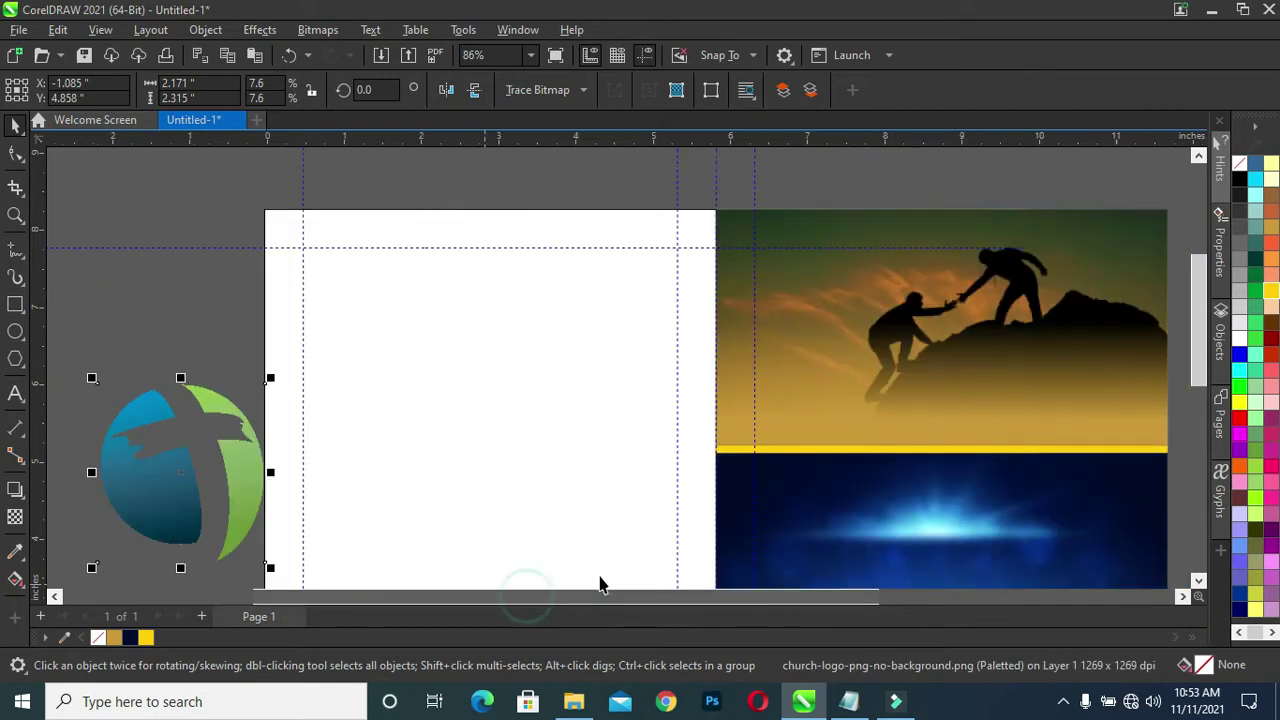
left_click_drag(234, 428, 899, 272)
left_click_drag(499, 592, 661, 593)
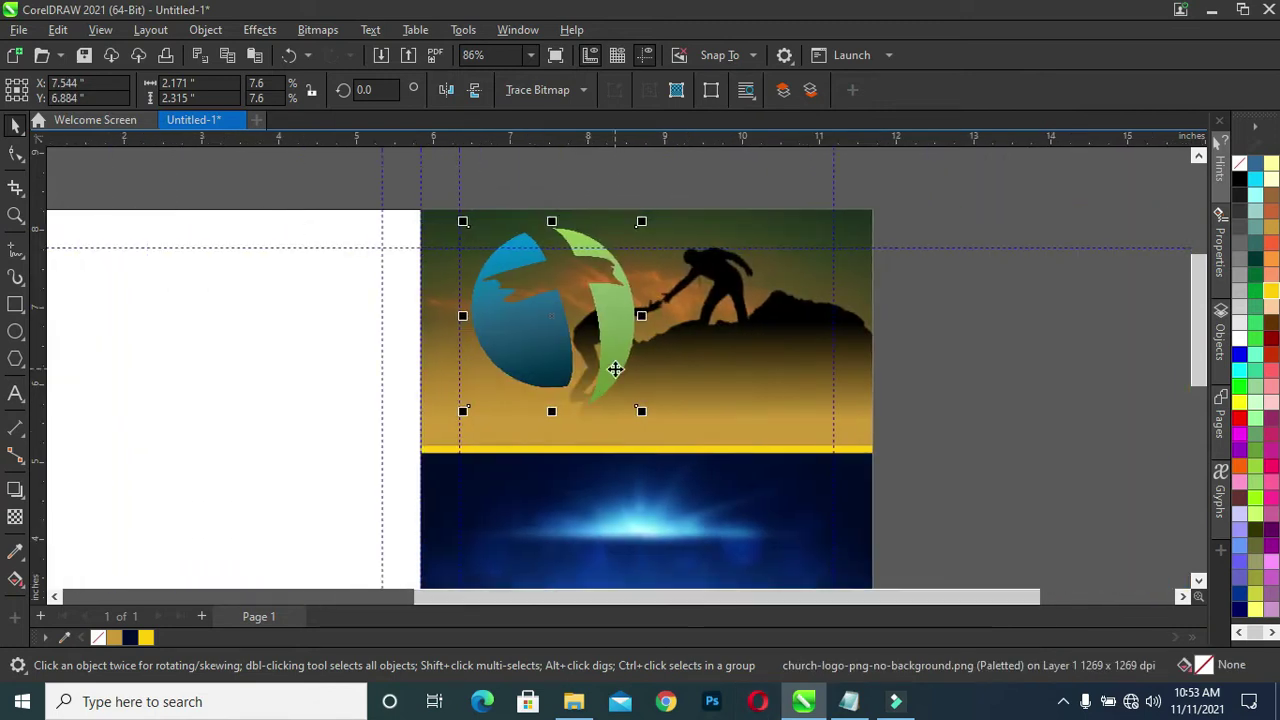
Step: Shrink the logo to 0.729 × 0.778 inches and place it at the photo's top-left
left_click_drag(641, 411, 558, 322)
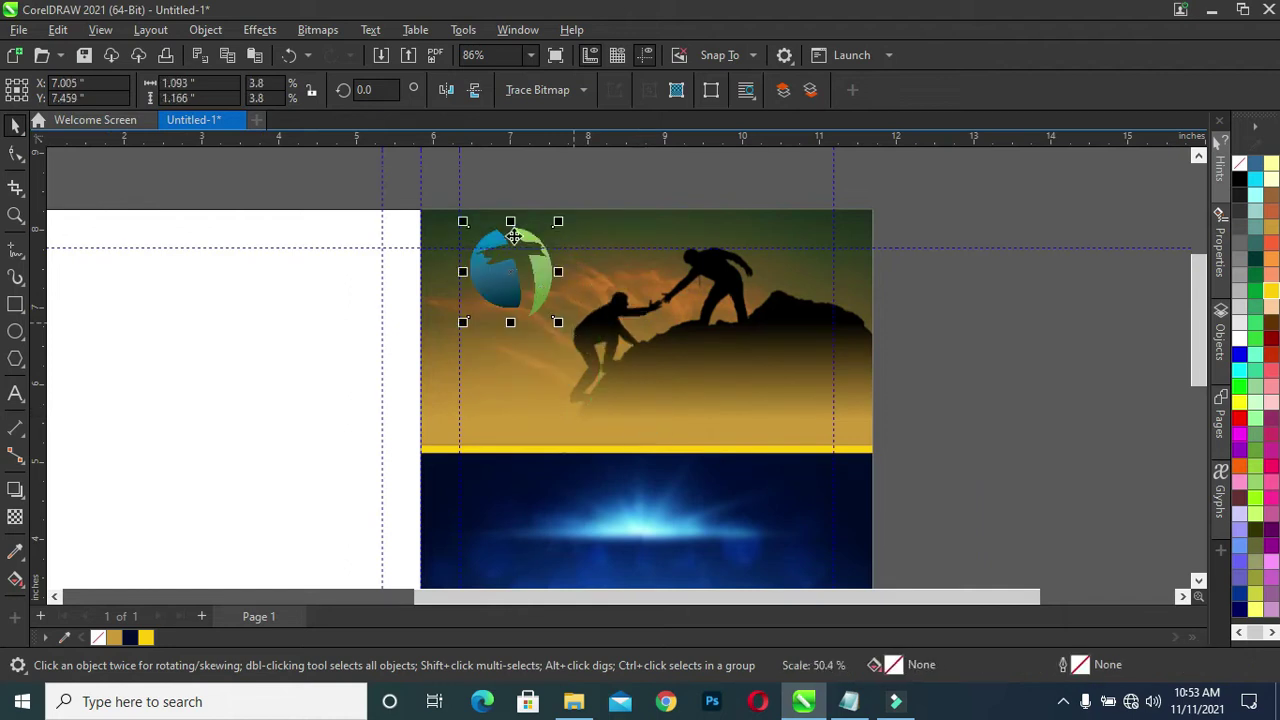
left_click_drag(500, 277, 496, 291)
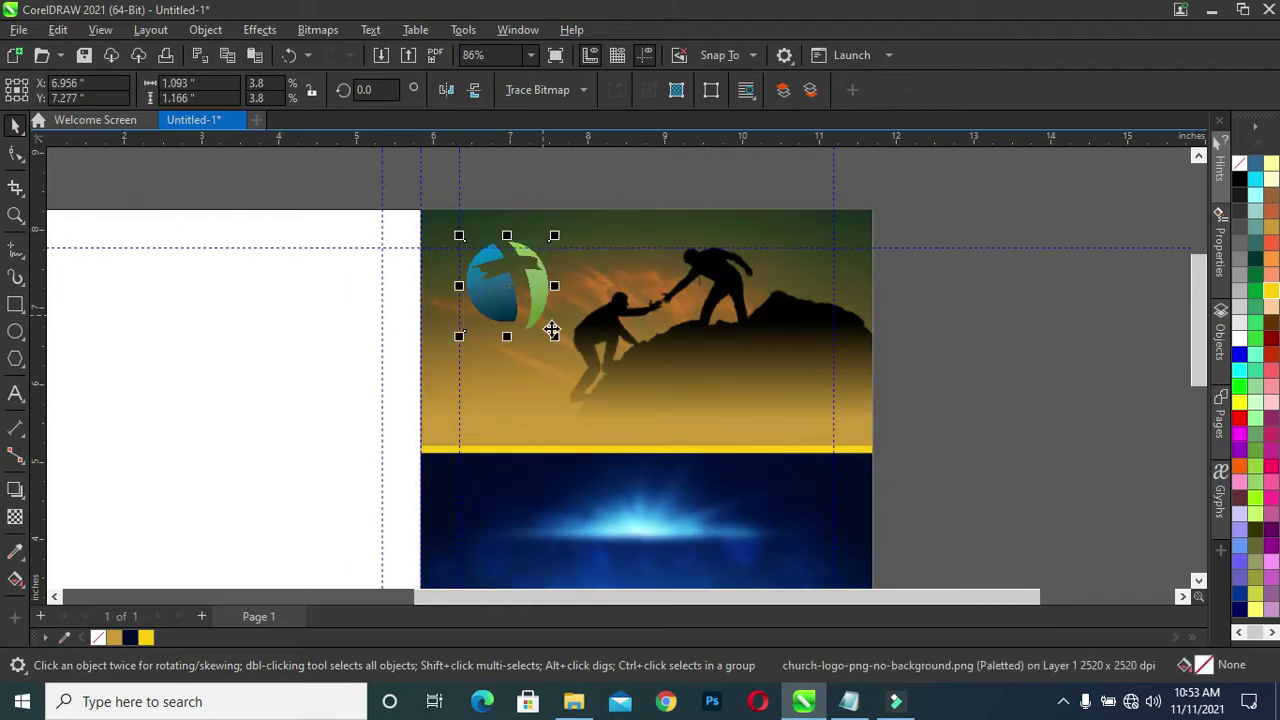
left_click_drag(555, 337, 540, 318)
left_click_drag(533, 314, 501, 291)
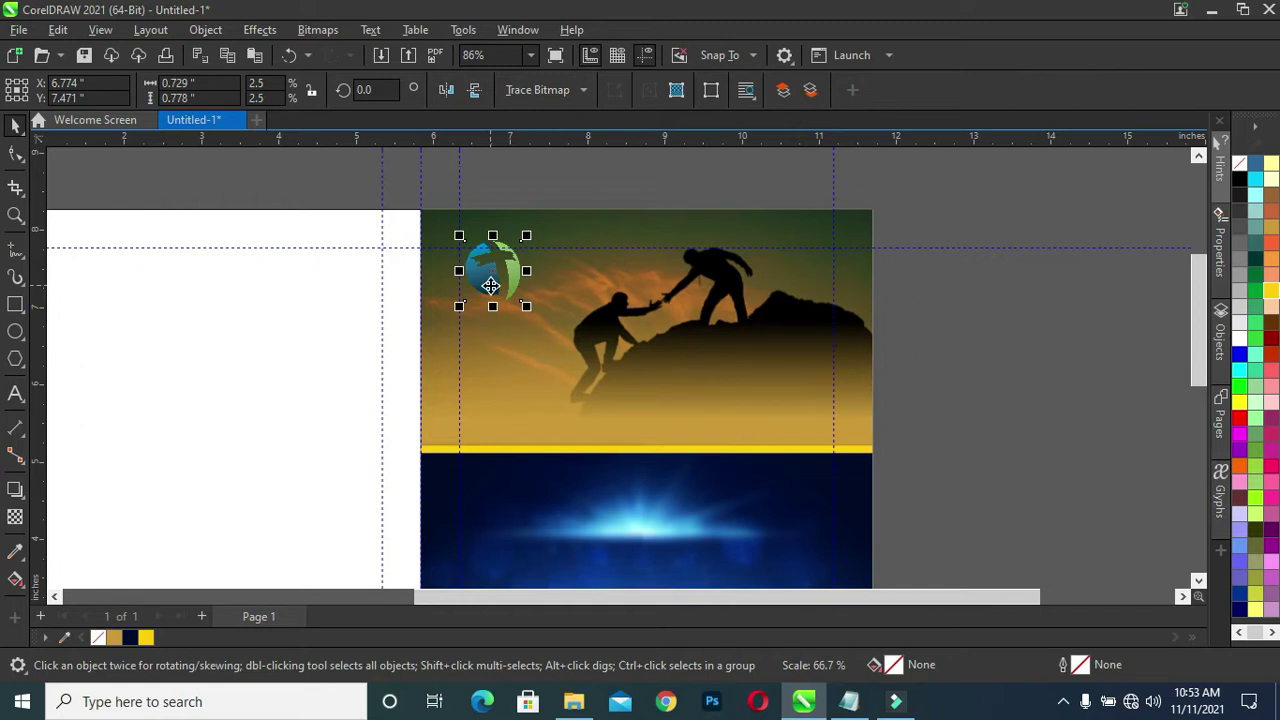
left_click(500, 289)
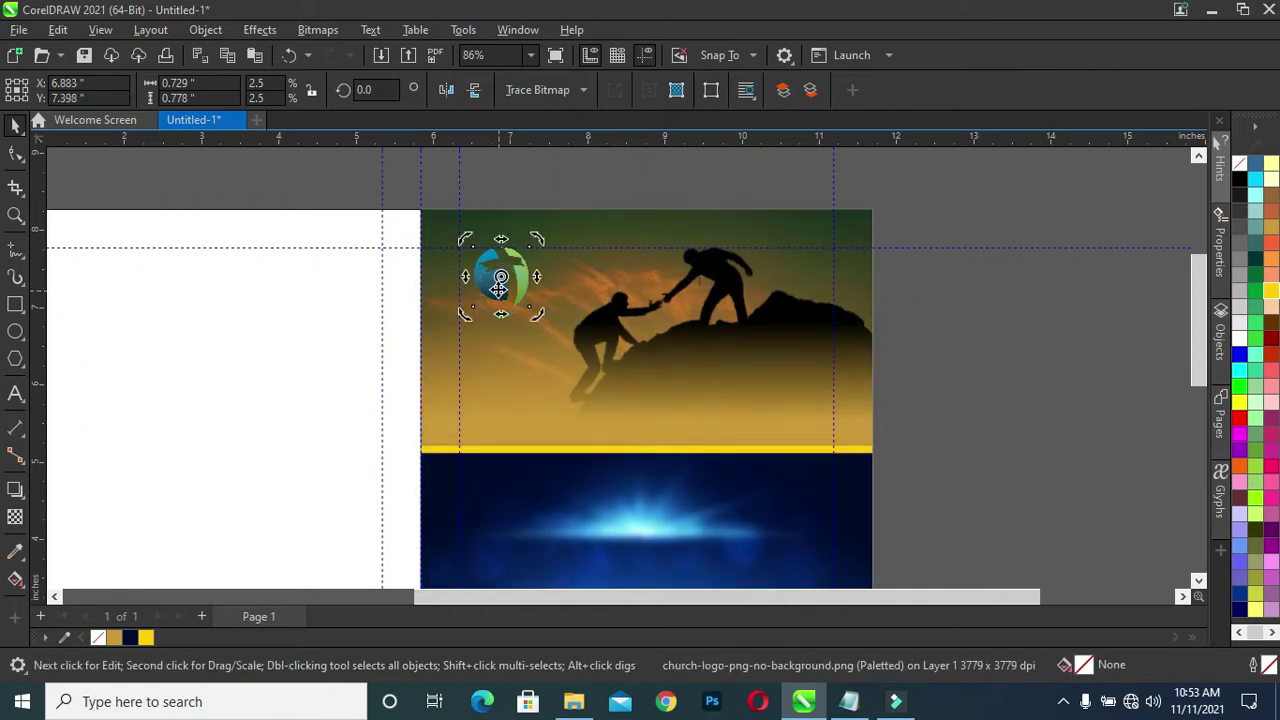
left_click(957, 265)
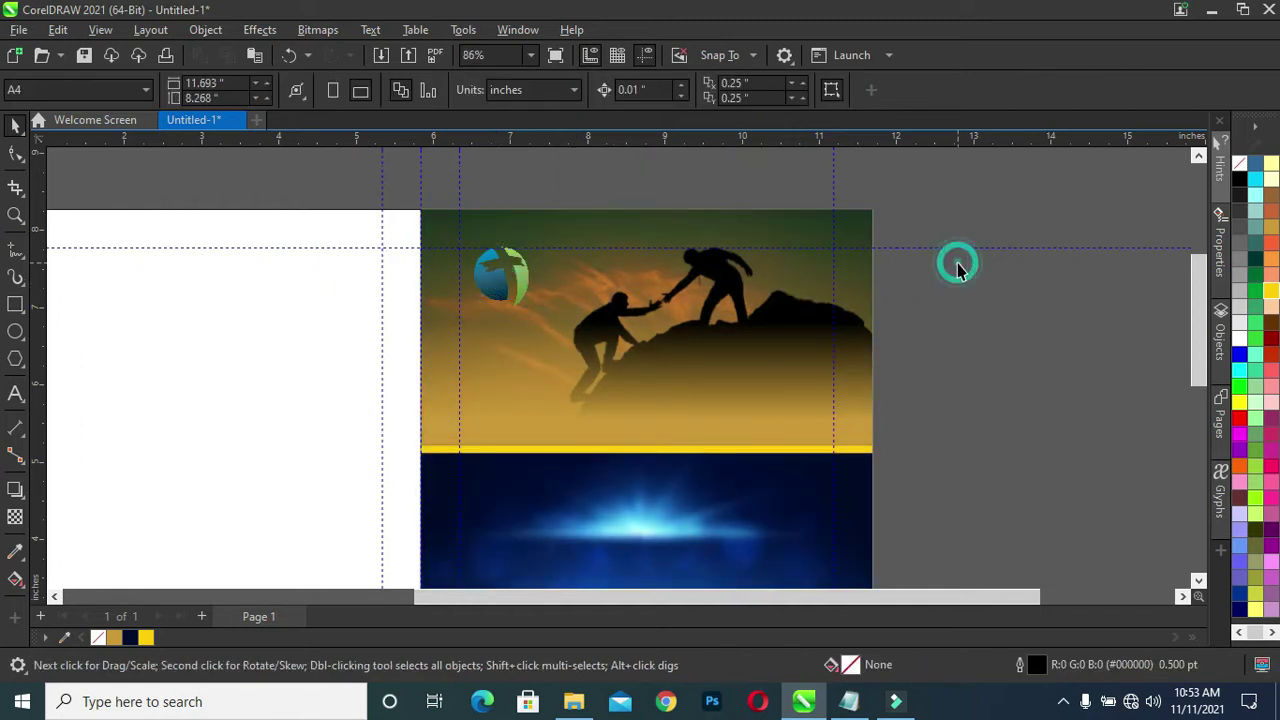
Step: Draw a gold, outline-free circle beside the page
left_click(15, 331)
mouse_move(996, 308)
left_mouse_down()
mouse_move(1055, 392)
mouse_move(1047, 374)
left_mouse_up()
left_click(10, 124)
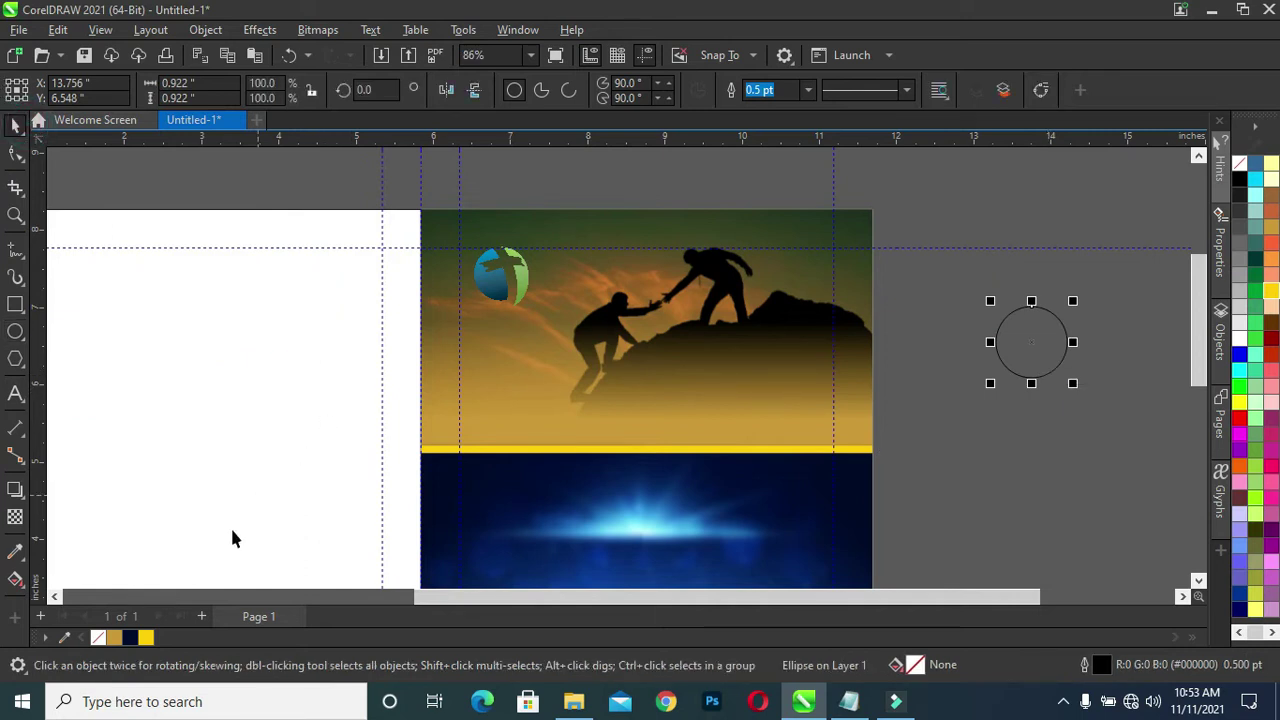
left_click(115, 639)
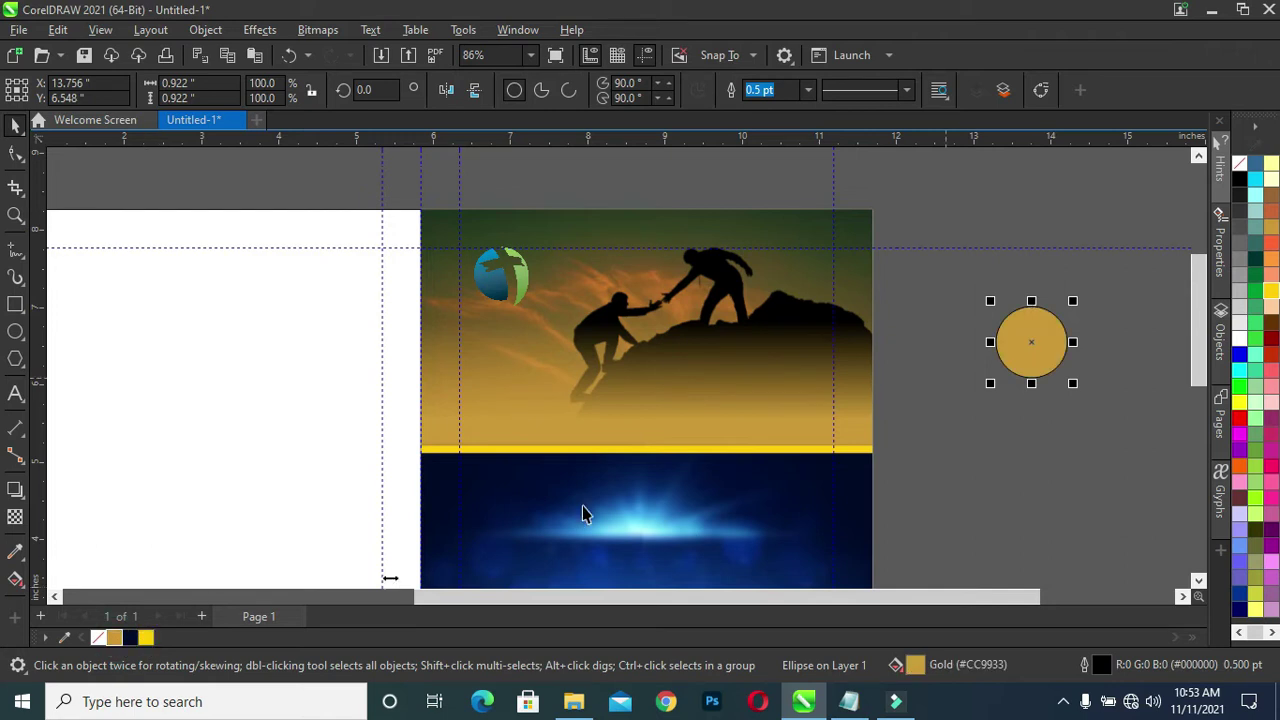
right_click(97, 641)
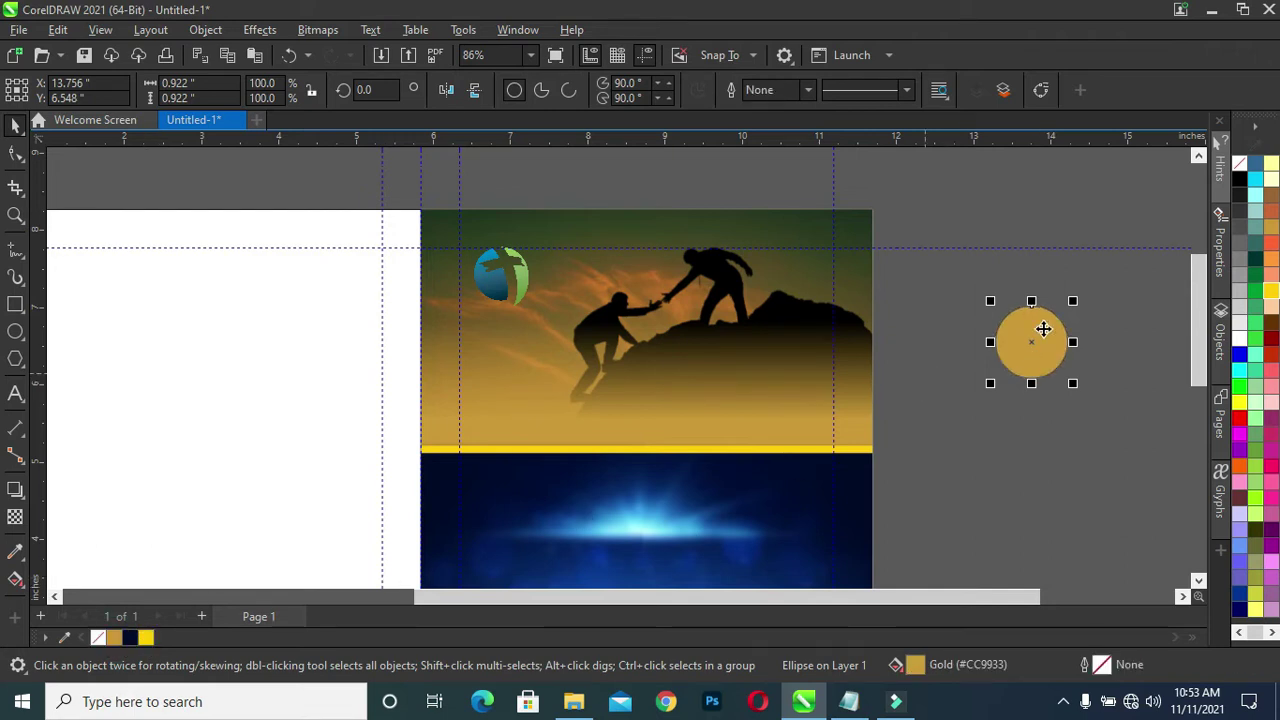
Step: Move the gold circle onto the church logo and centre it behind it
mouse_move(1031, 334)
left_mouse_down()
mouse_move(508, 275)
mouse_move(509, 264)
left_mouse_up()
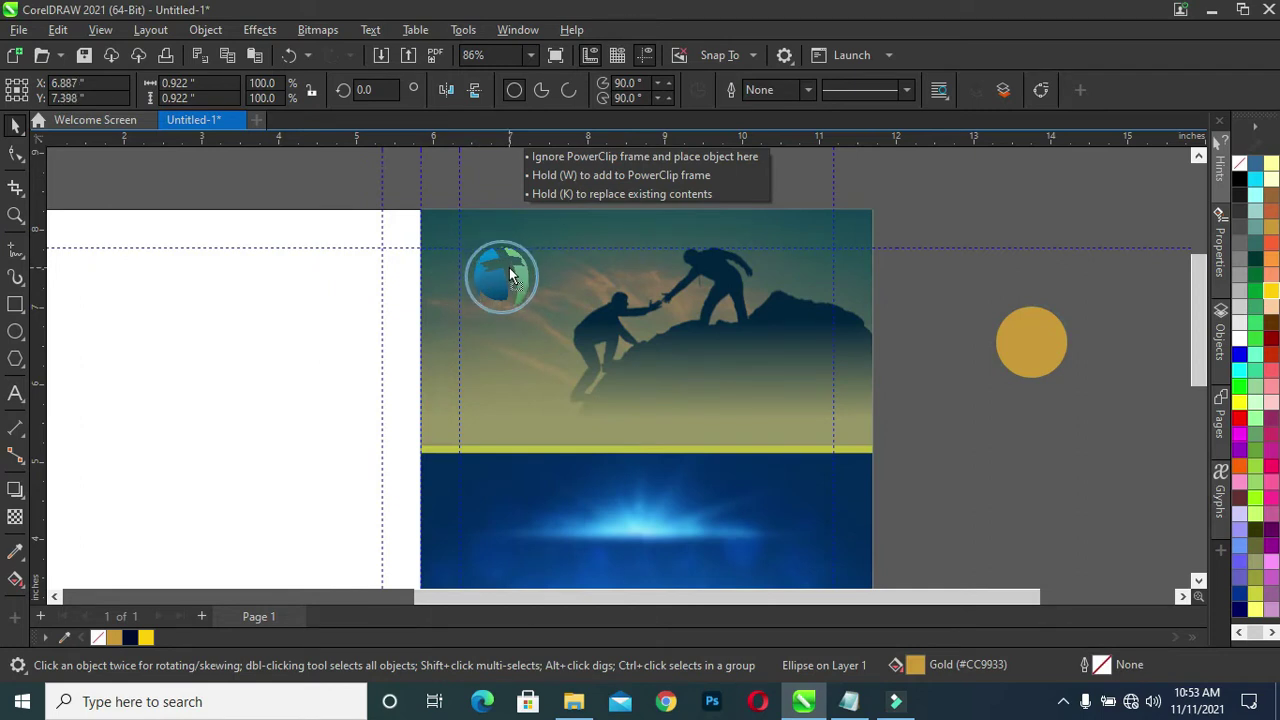
left_click_drag(509, 264, 509, 268)
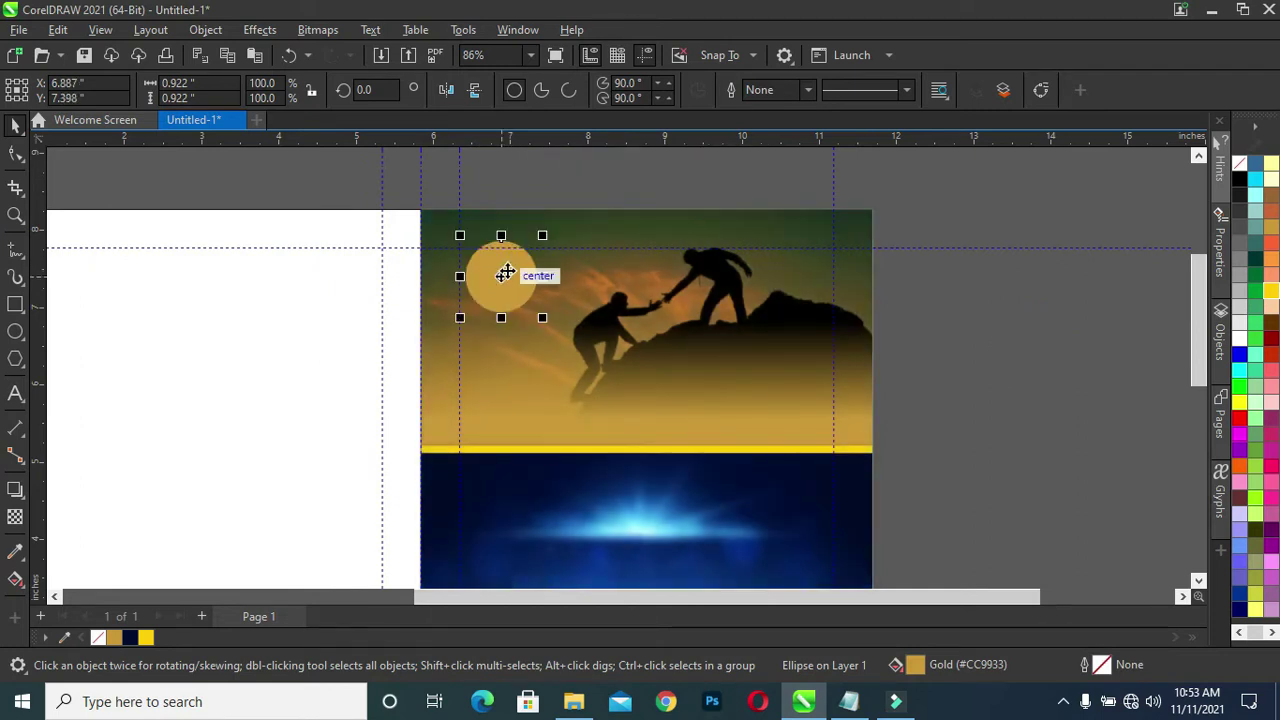
left_click_drag(507, 271, 503, 277)
scroll(521, 235, "up", 1)
scroll(521, 235, "up", 3)
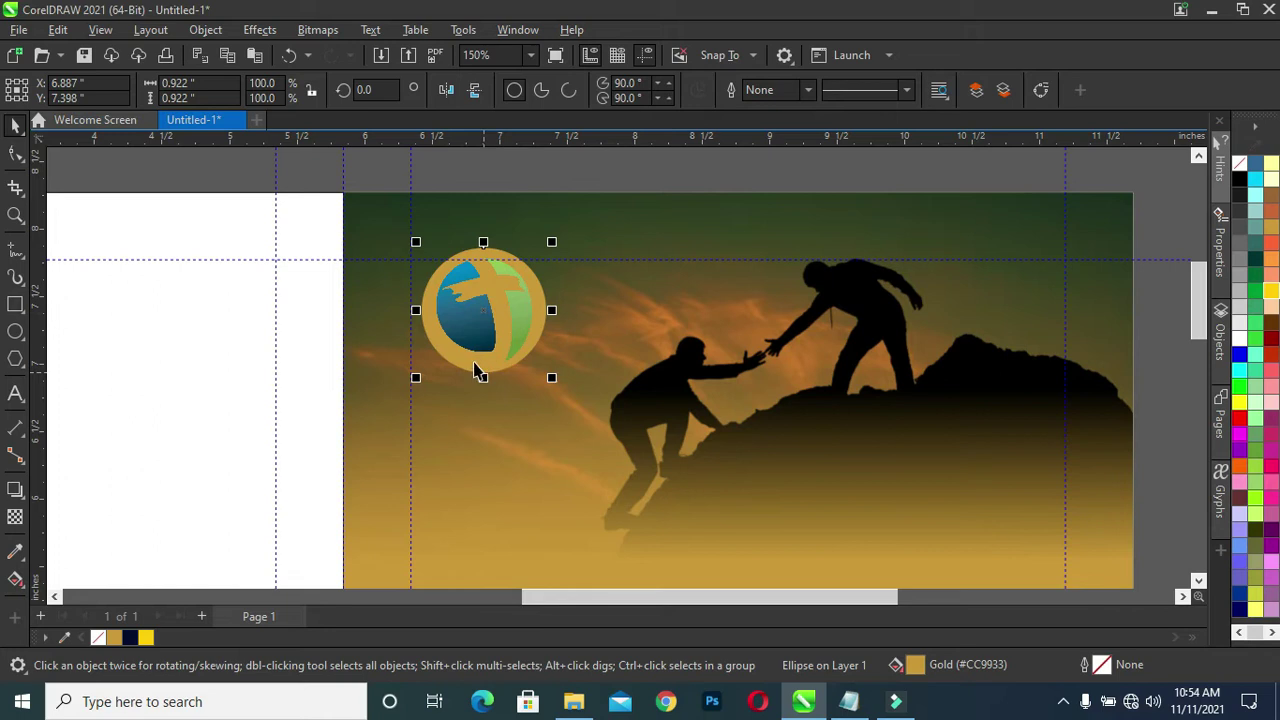
left_click(476, 336, "shift")
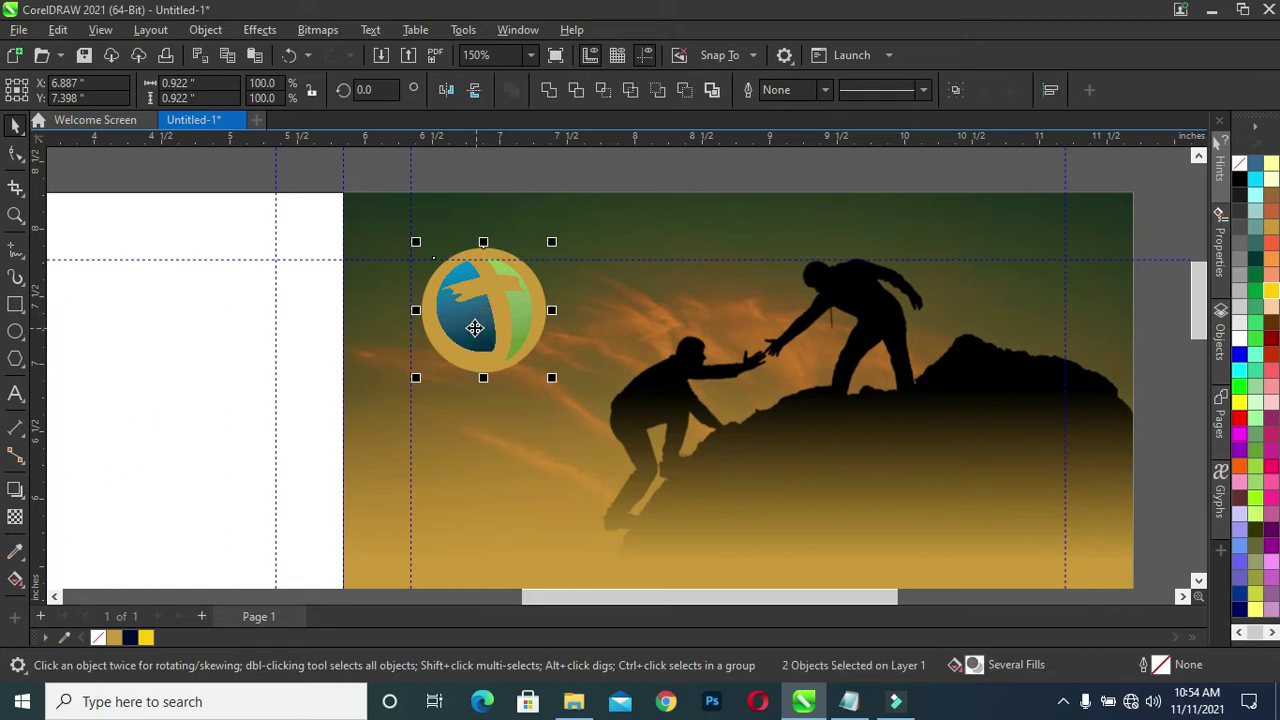
key("c")
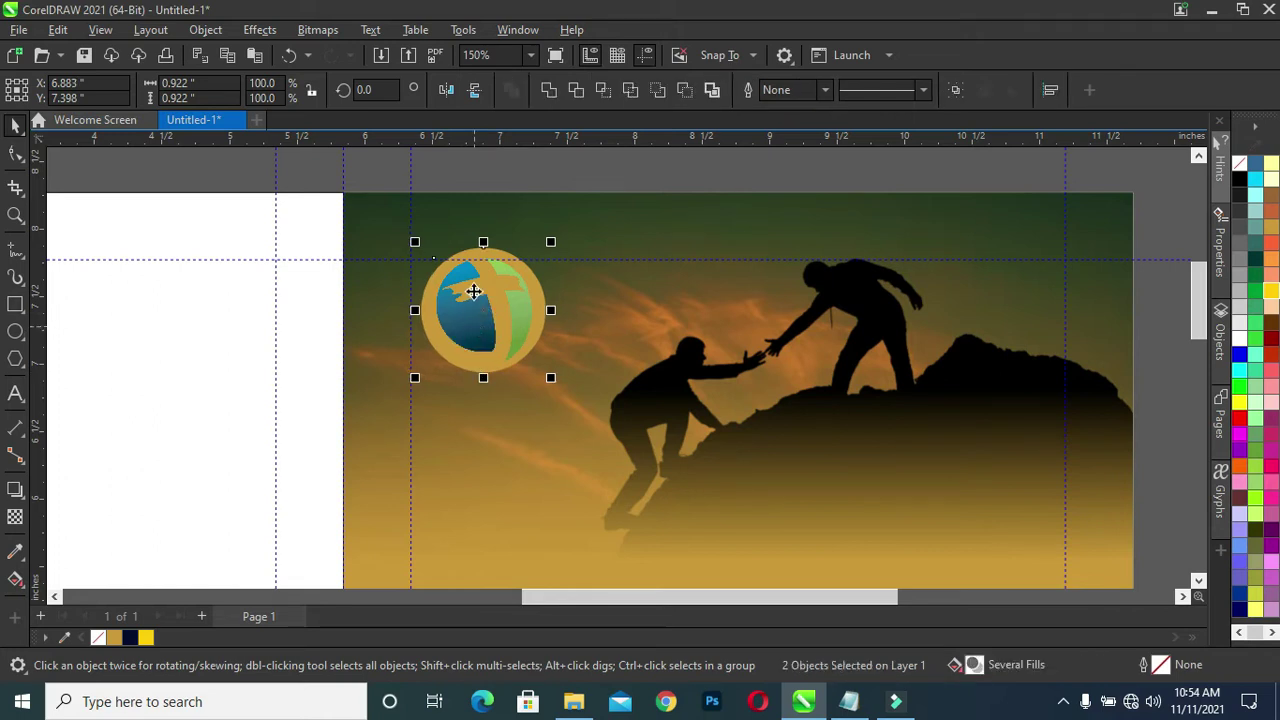
left_click(504, 158)
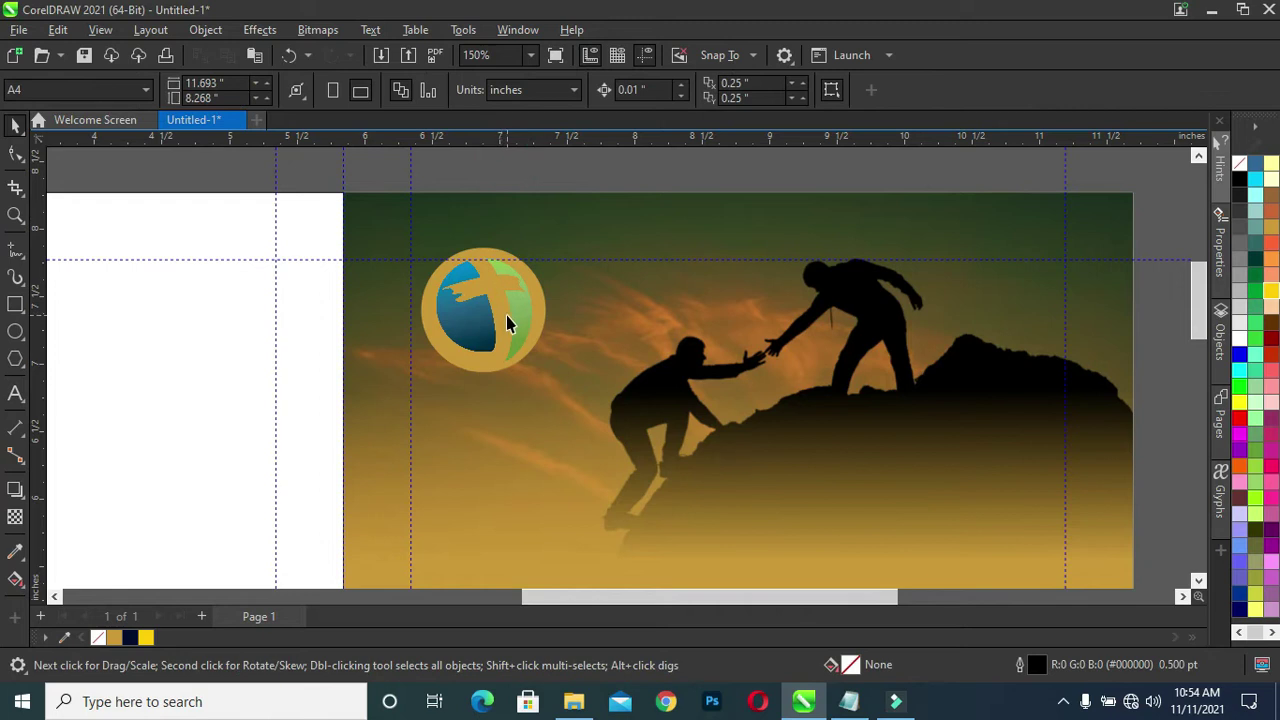
Step: Shrink the backing circle to 0.812 inches around the logo and turn it white
left_click(507, 318)
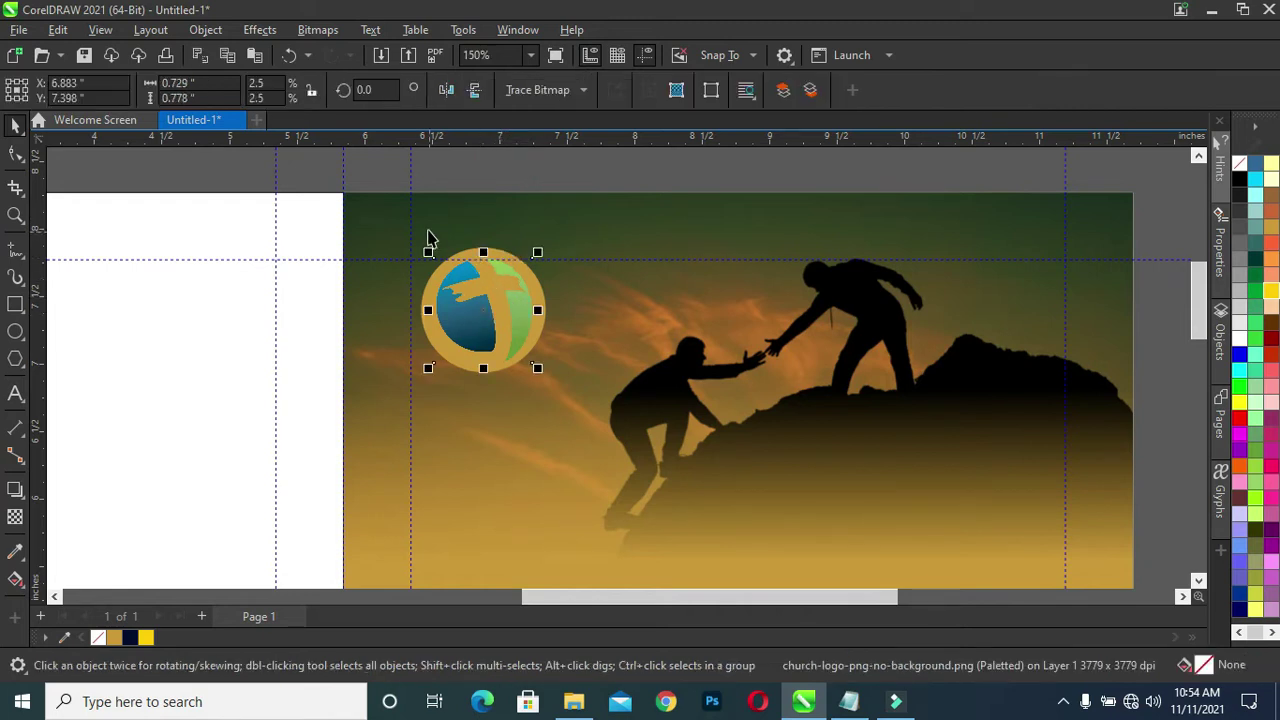
left_click_drag(386, 176, 612, 424)
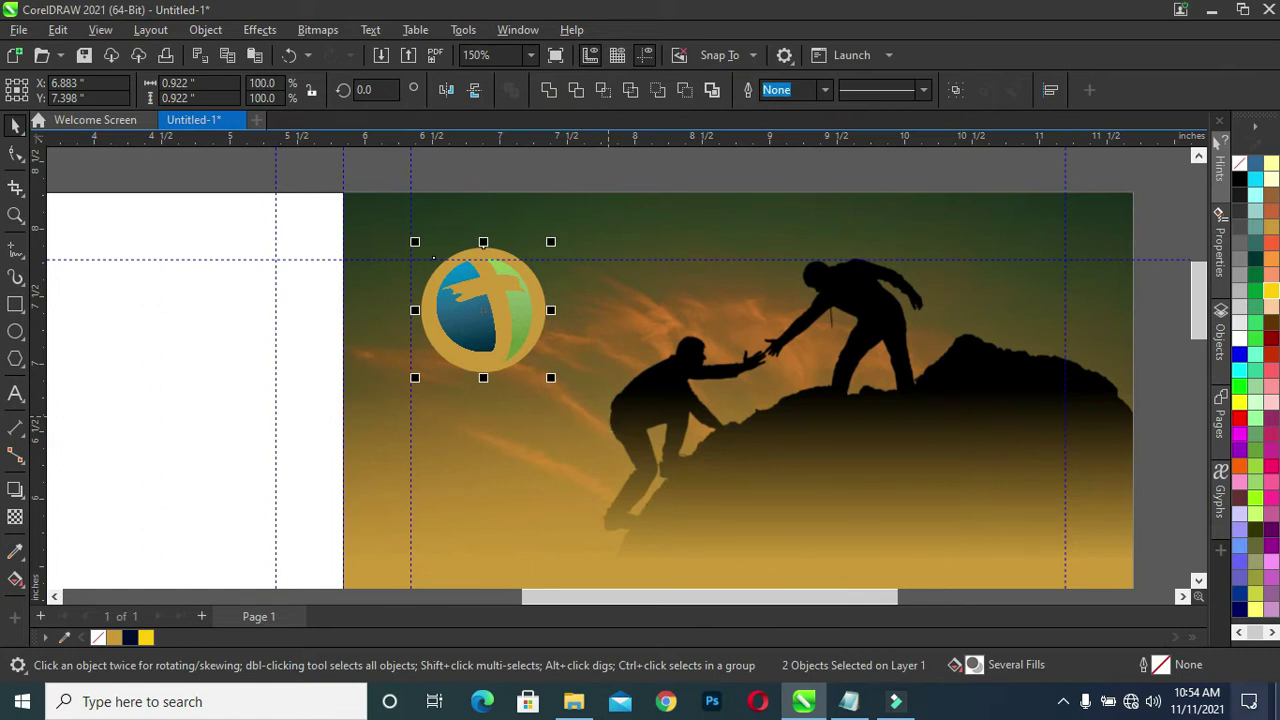
left_click(626, 162)
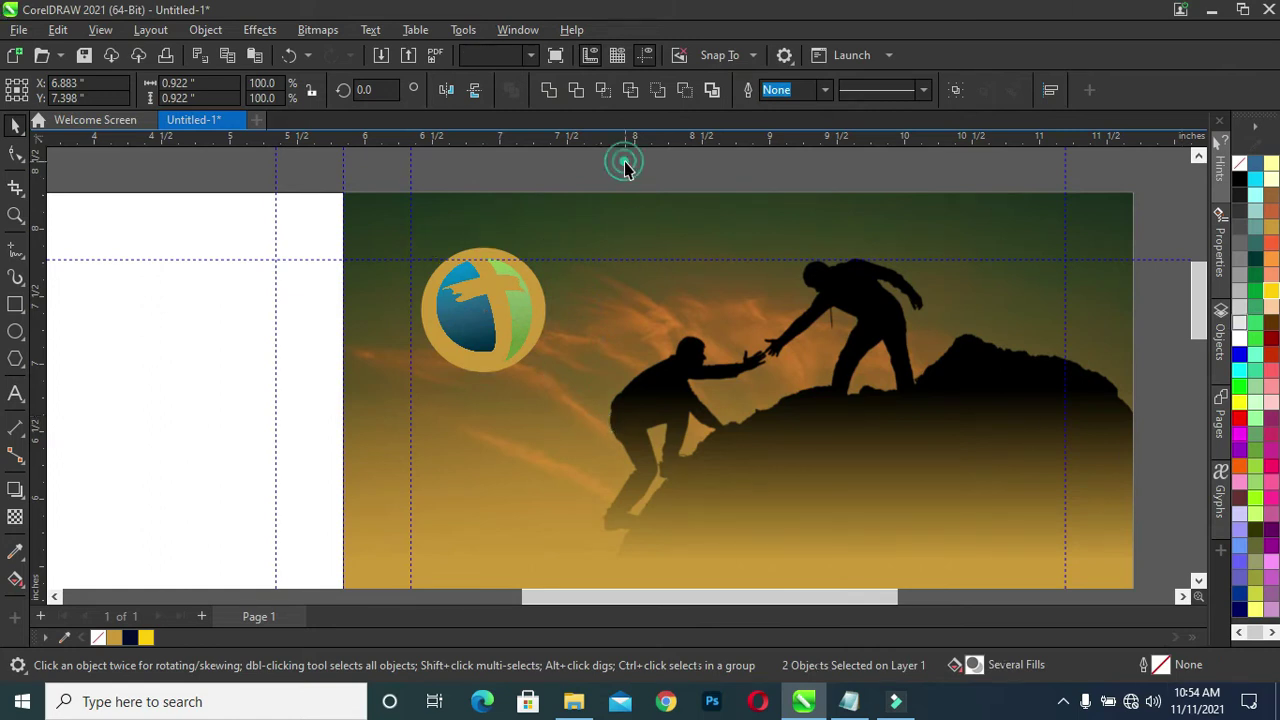
left_click(521, 306)
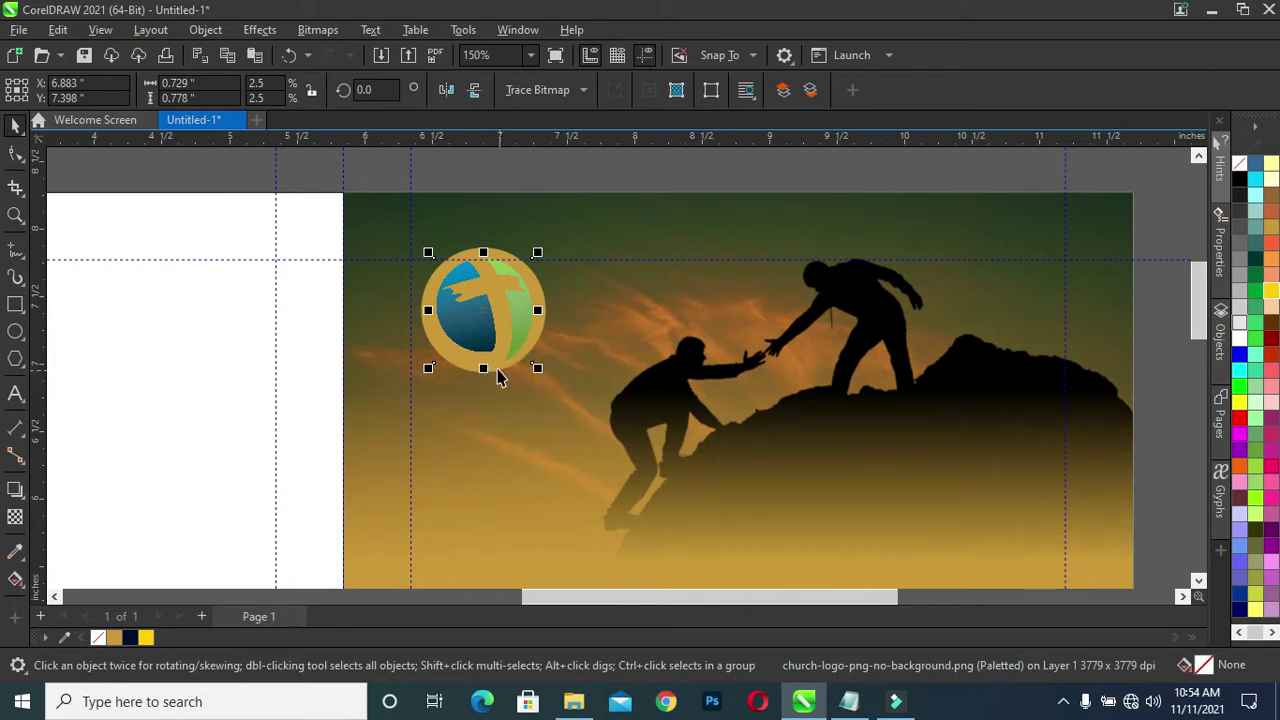
left_click(493, 372)
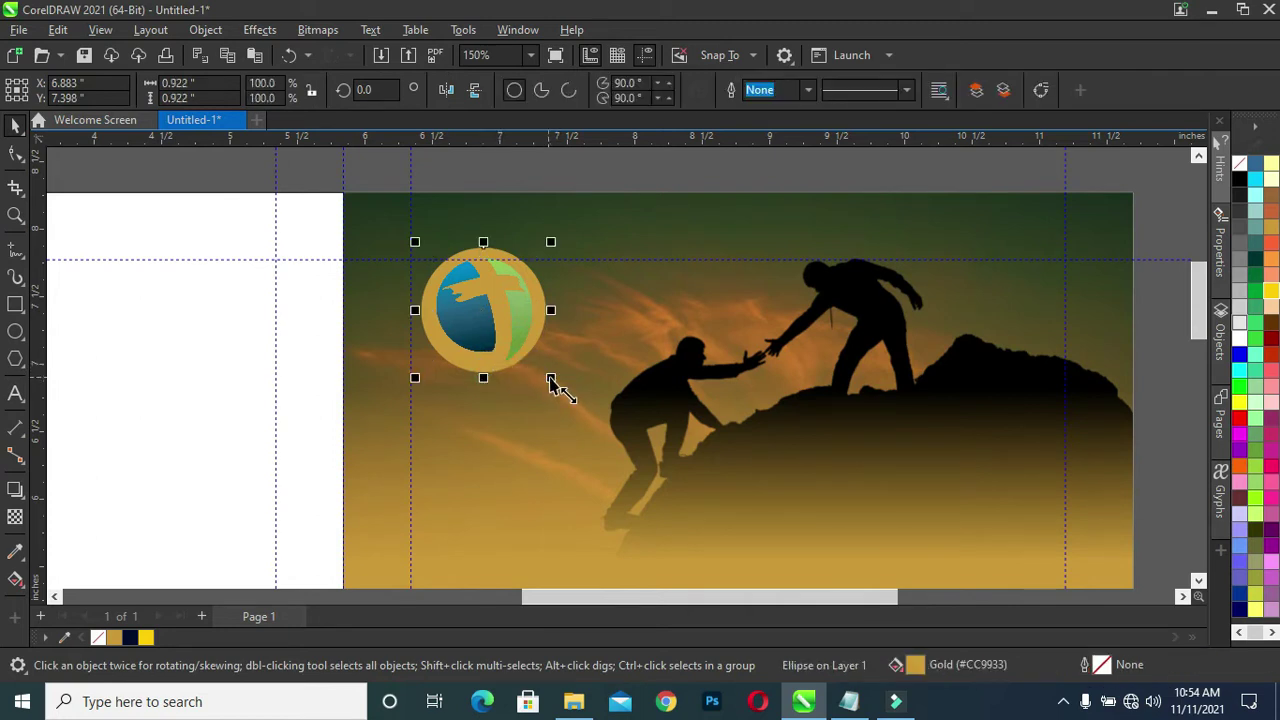
left_click_drag(551, 378, 546, 376)
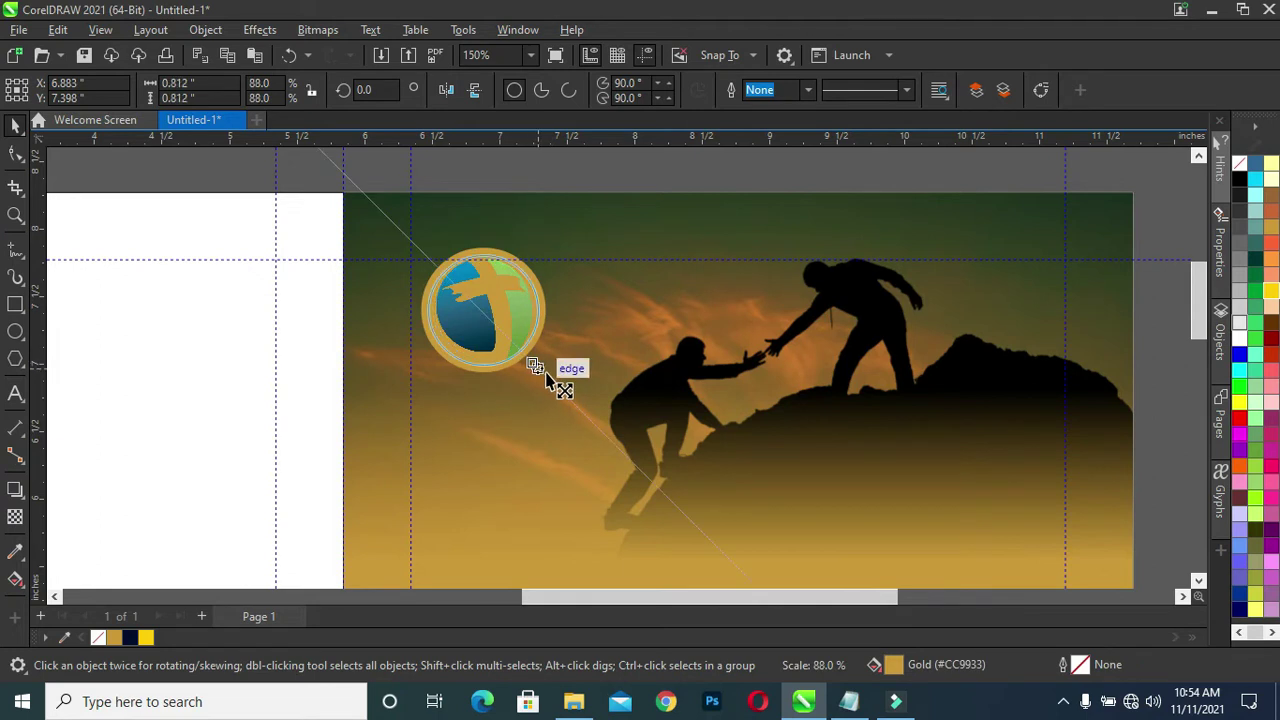
left_click_drag(546, 376, 546, 376)
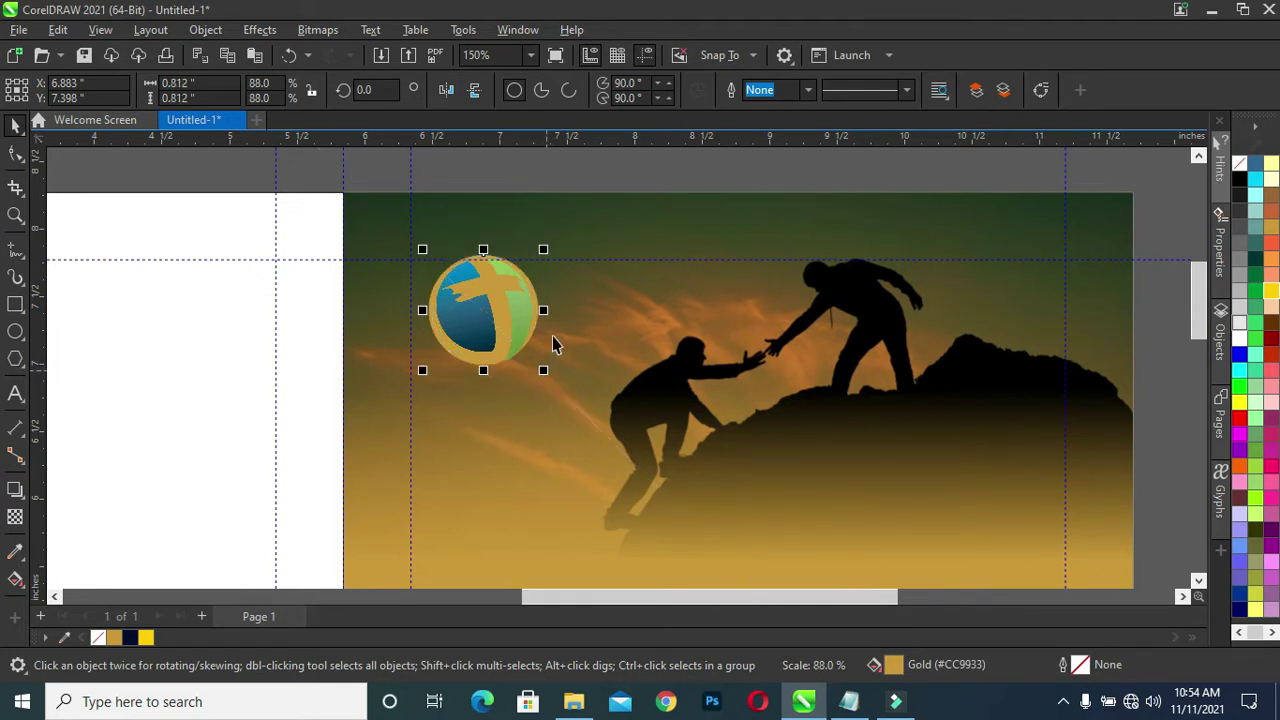
left_click(1239, 340)
left_click(810, 168)
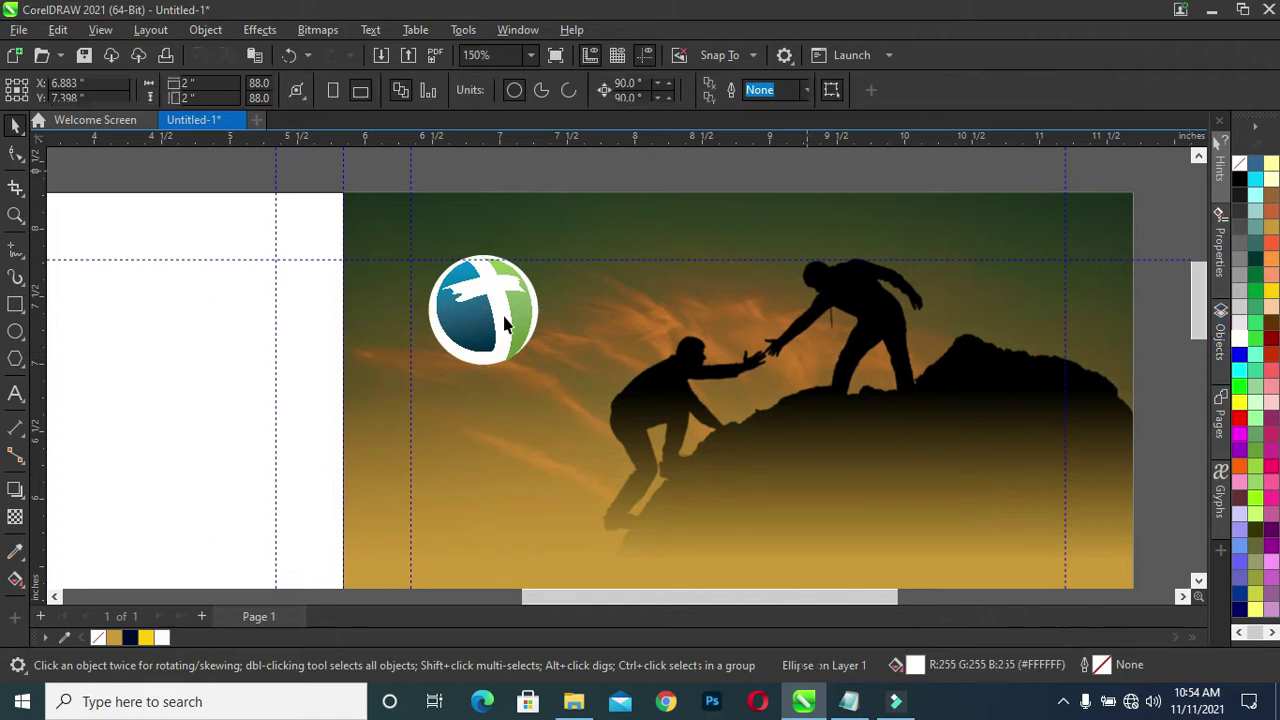
left_click(461, 357)
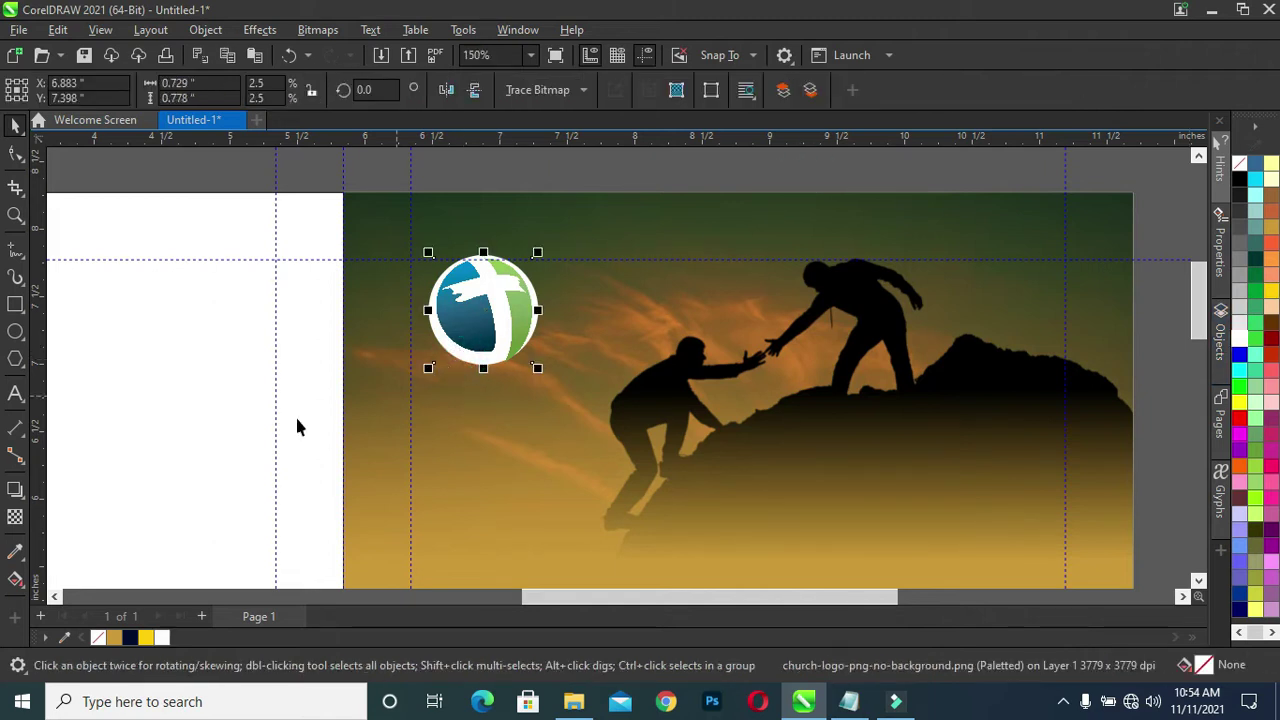
left_click(15, 489)
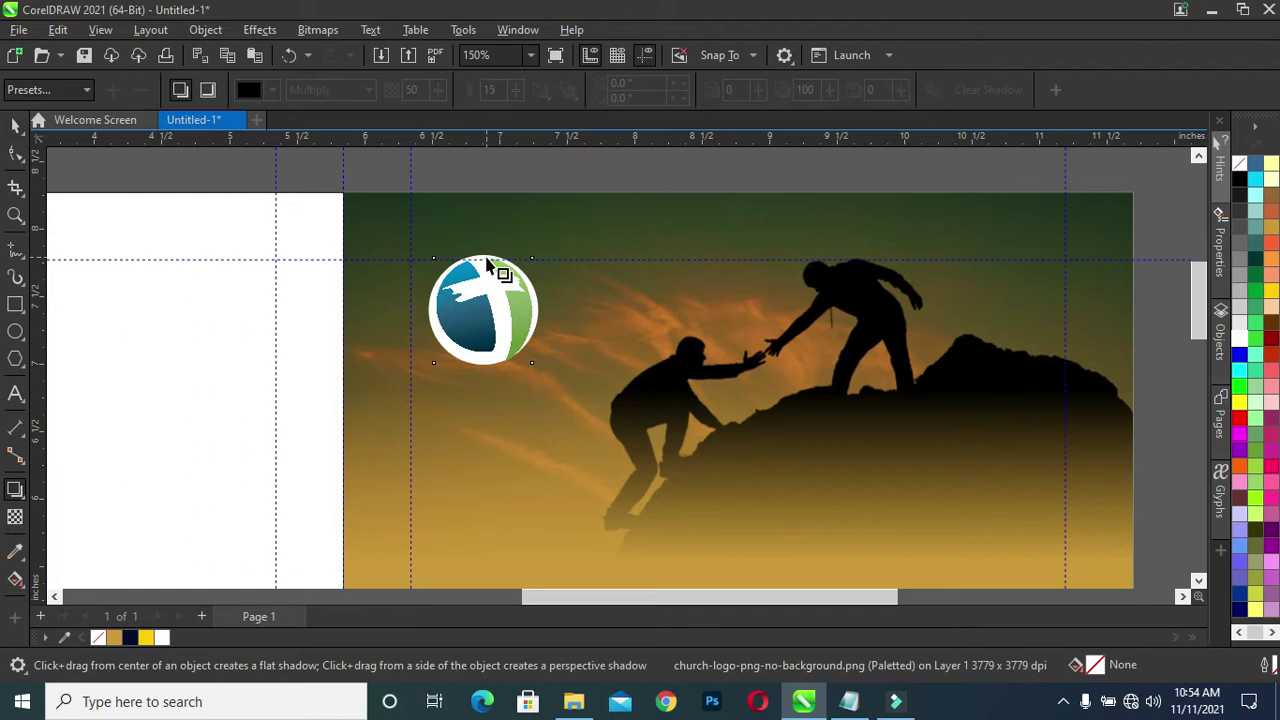
Step: Give the logo a soft downward drop shadow with feathering 10 and opacity 60
left_click_drag(487, 263, 483, 365)
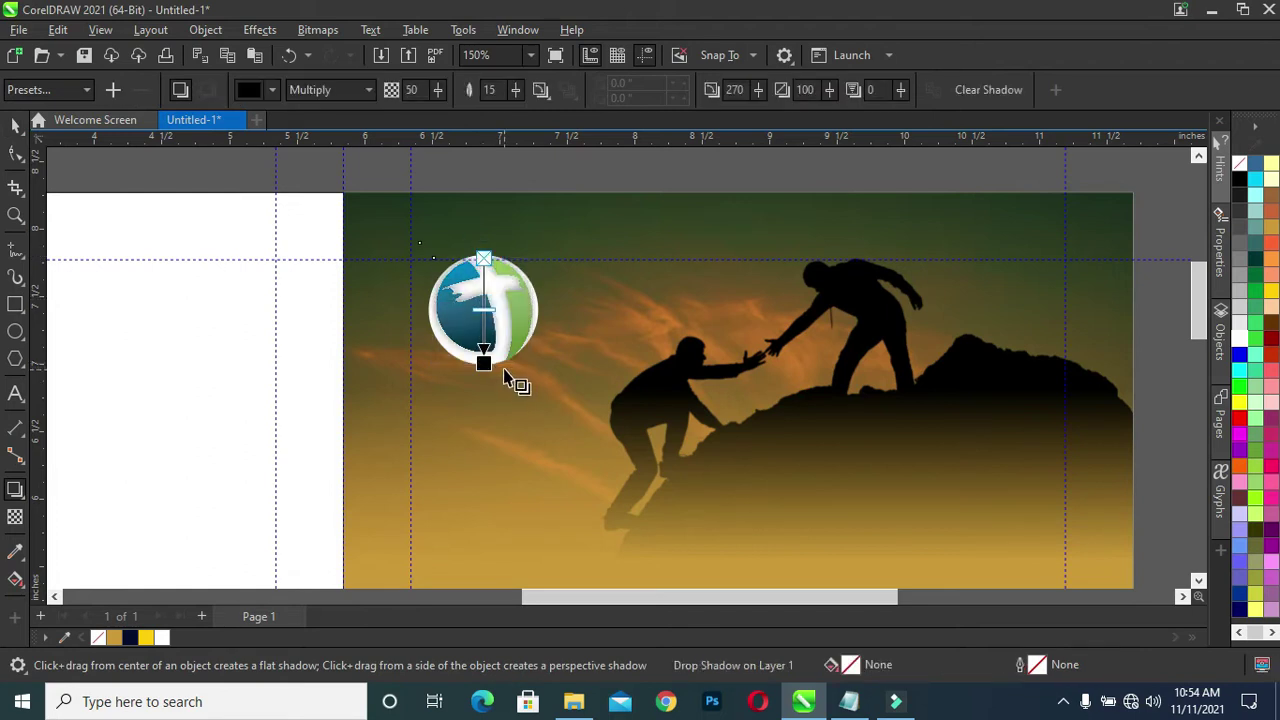
left_click_drag(484, 363, 483, 366)
left_click_drag(520, 92, 517, 95)
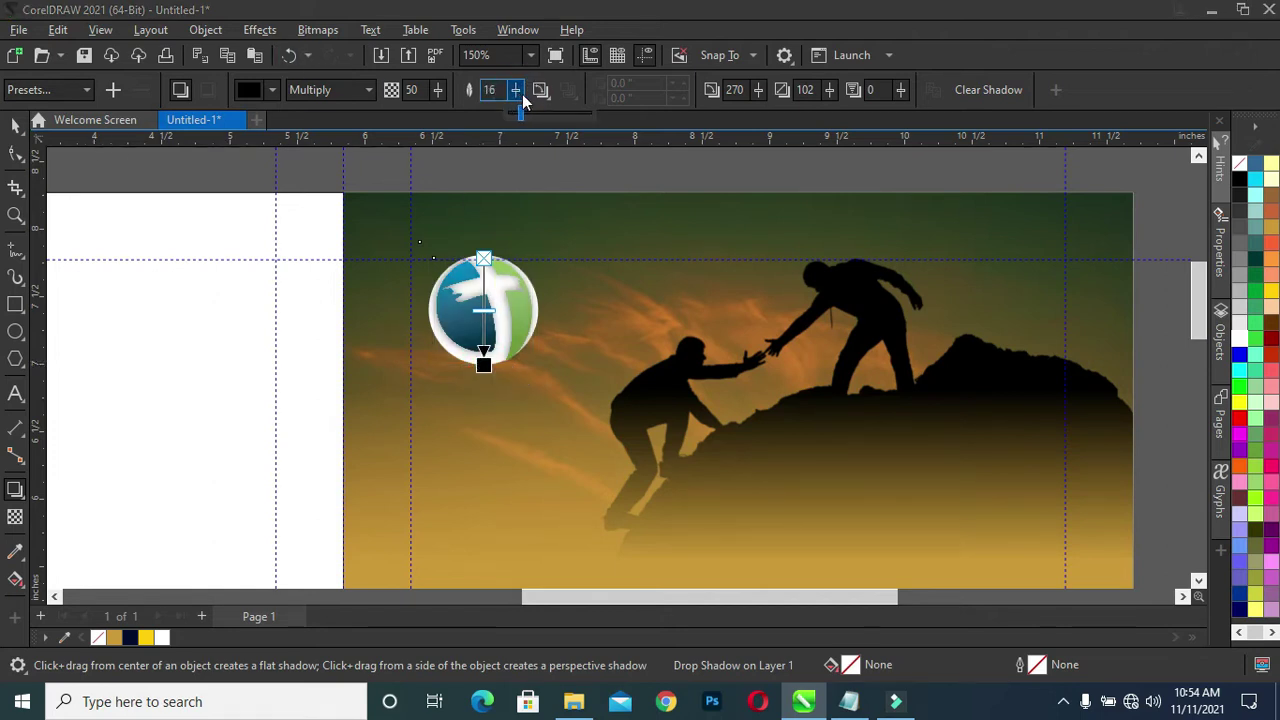
left_click_drag(522, 94, 515, 92)
left_click_drag(438, 91, 443, 103)
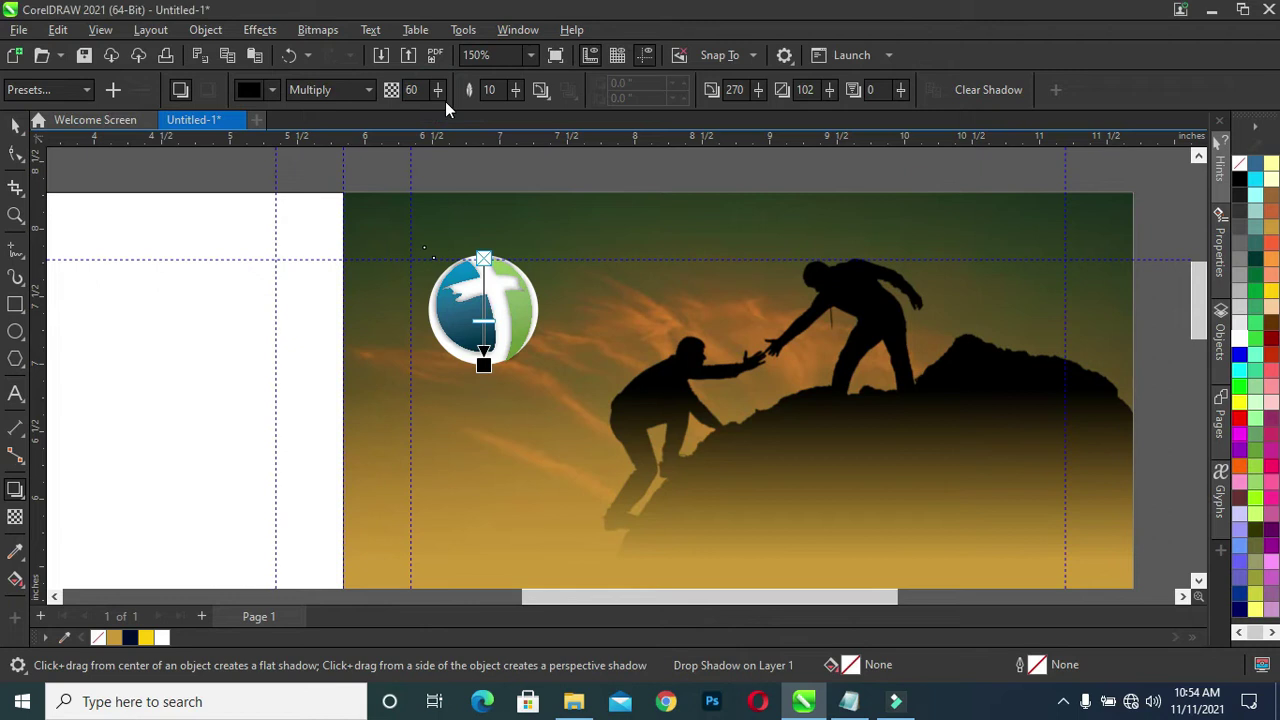
scroll(497, 265, "up", 3)
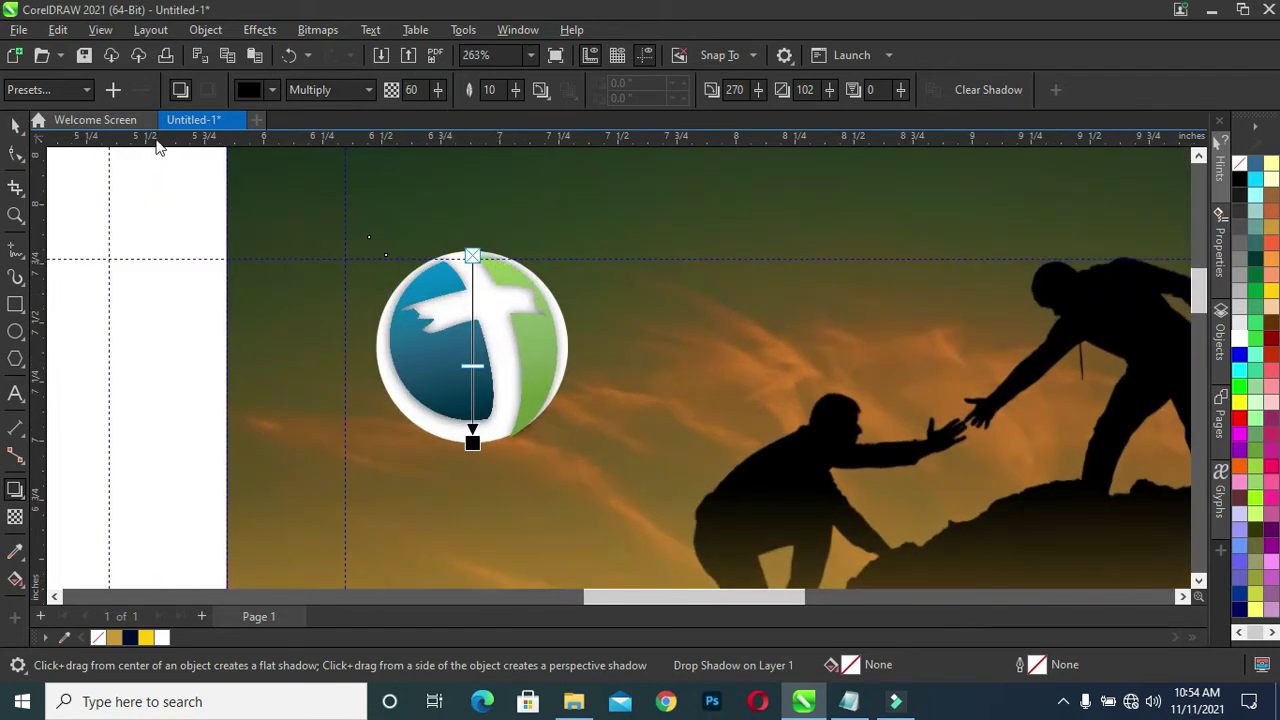
left_click(16, 127)
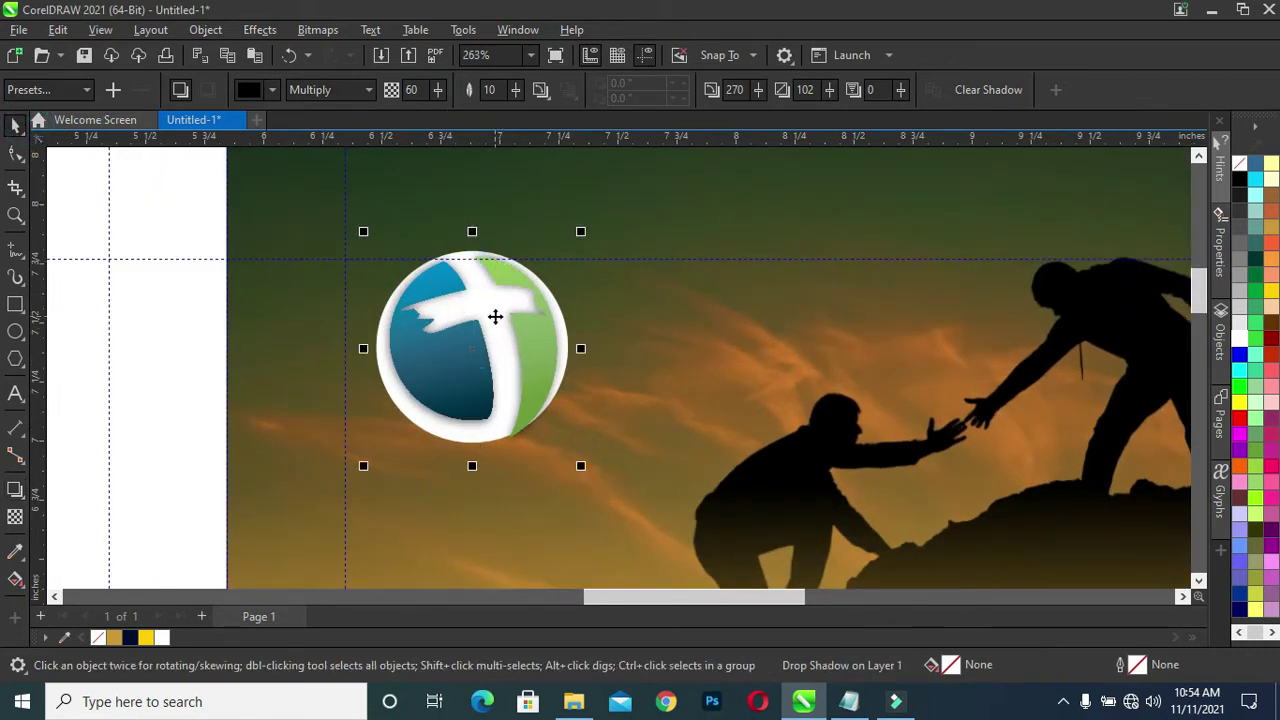
Step: Break the drop shadow apart from the logo
right_click(495, 316)
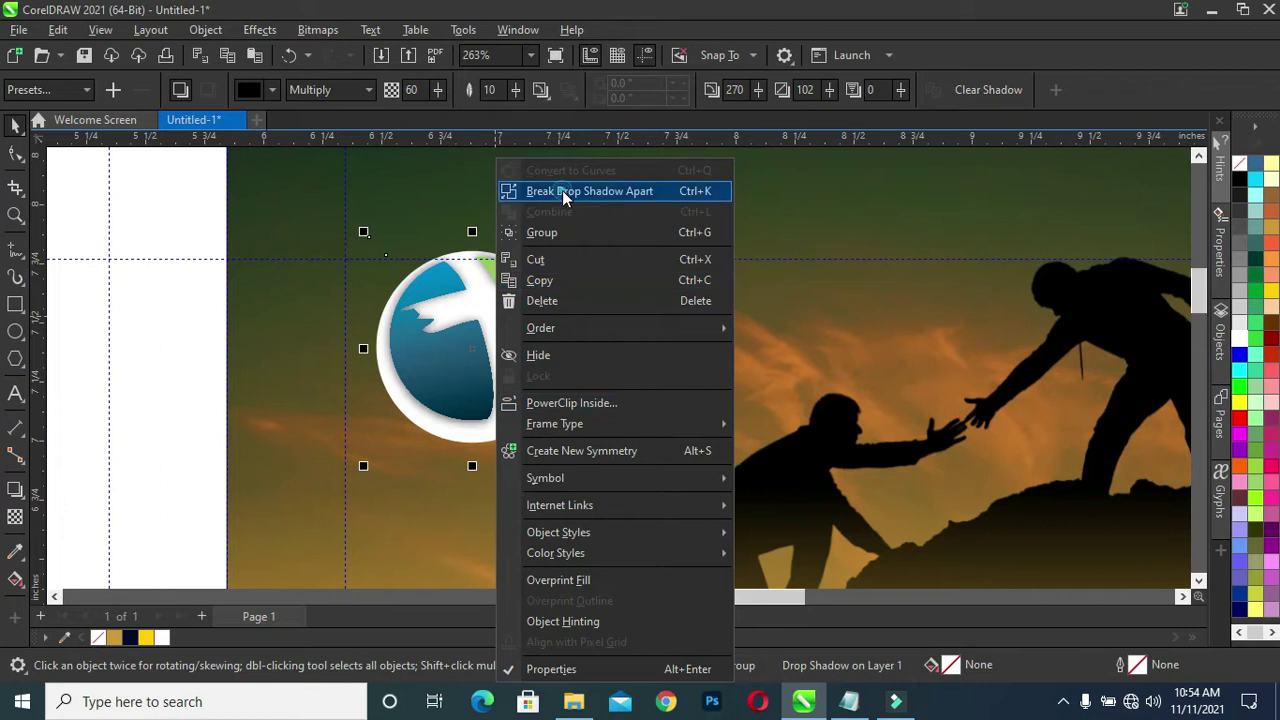
left_click(562, 190)
left_click(434, 206)
Step: PowerClip the logo on its own inside the climbers header image
left_click(441, 358)
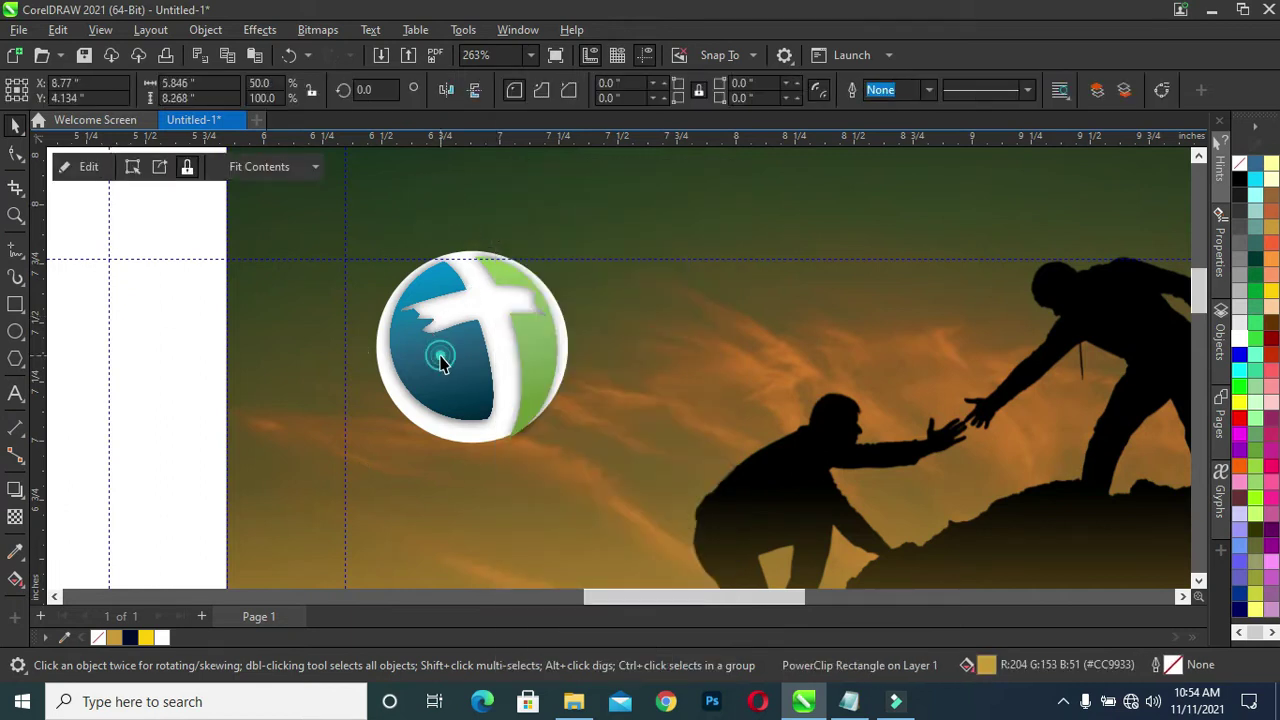
left_click(394, 405)
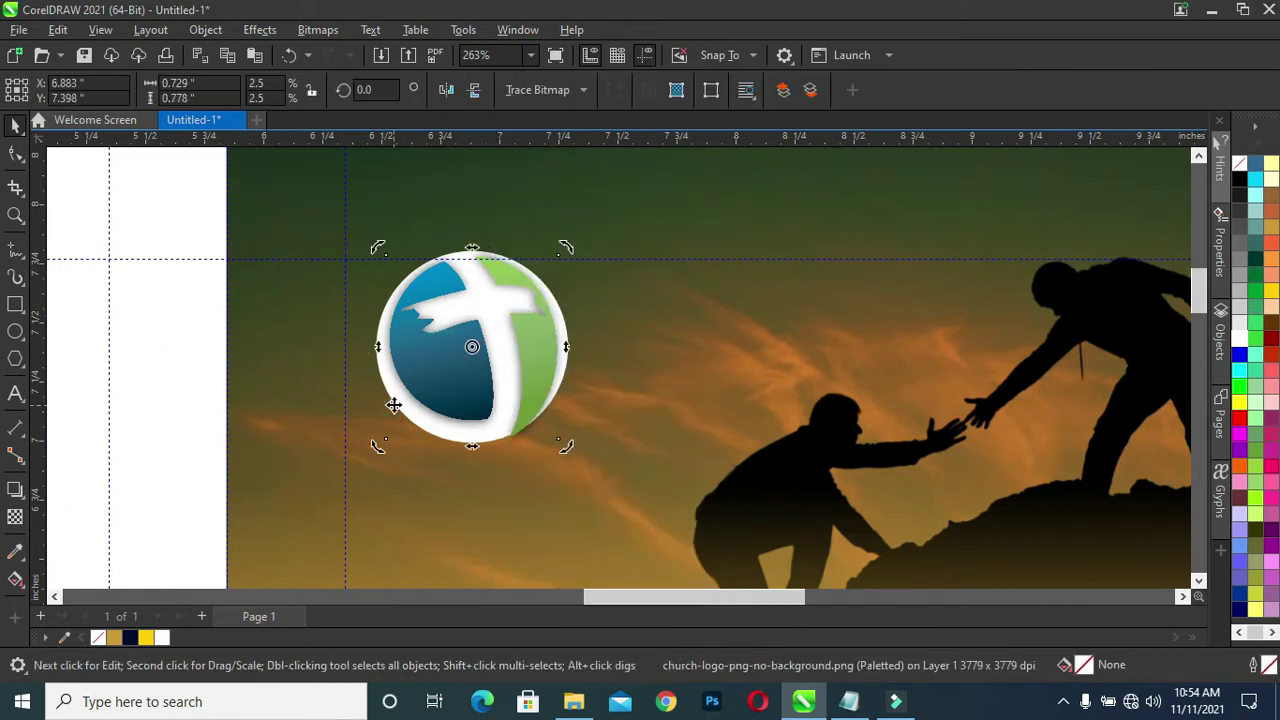
right_click(396, 399)
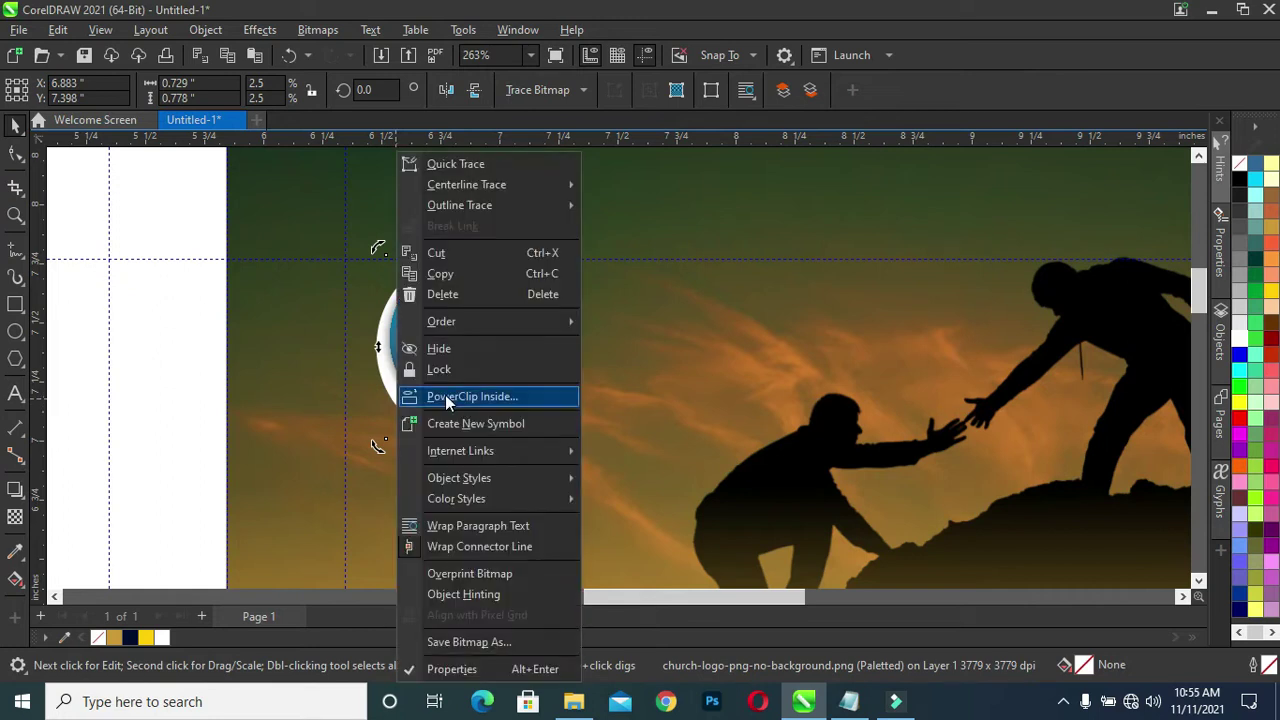
left_click(433, 400)
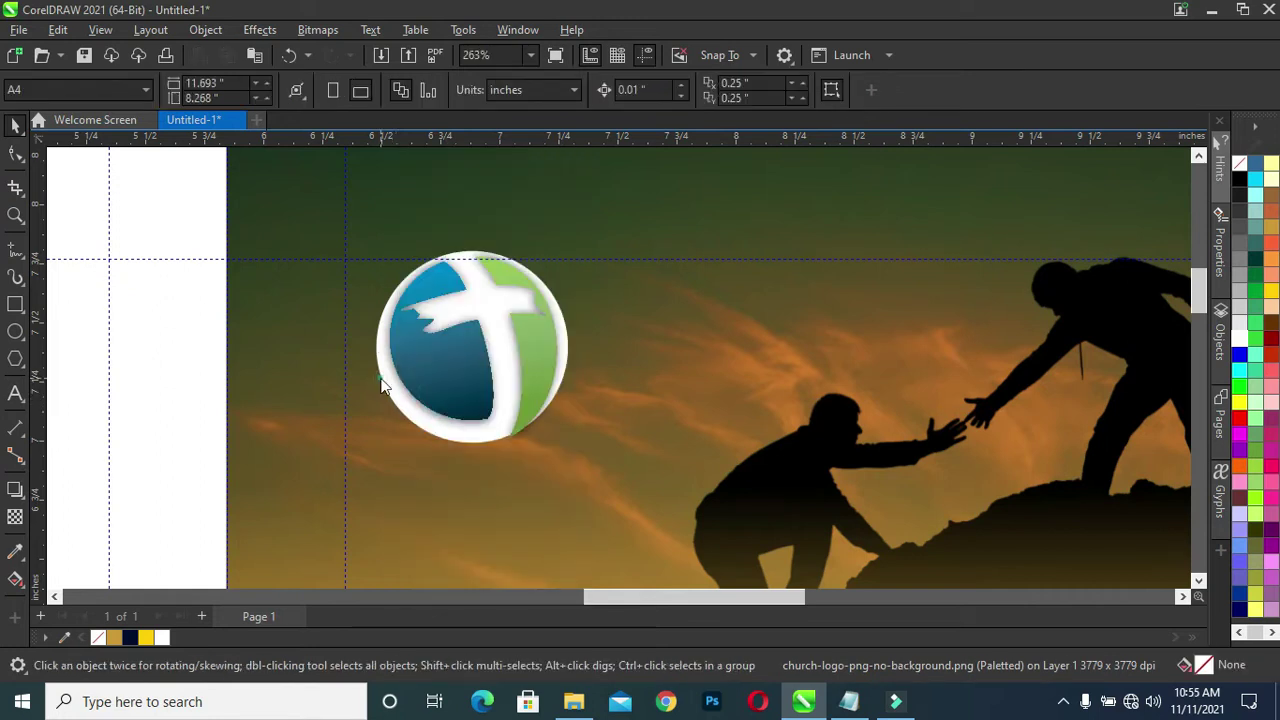
left_click(381, 385)
scroll(580, 240, "down", 5)
scroll(597, 240, "down", 1)
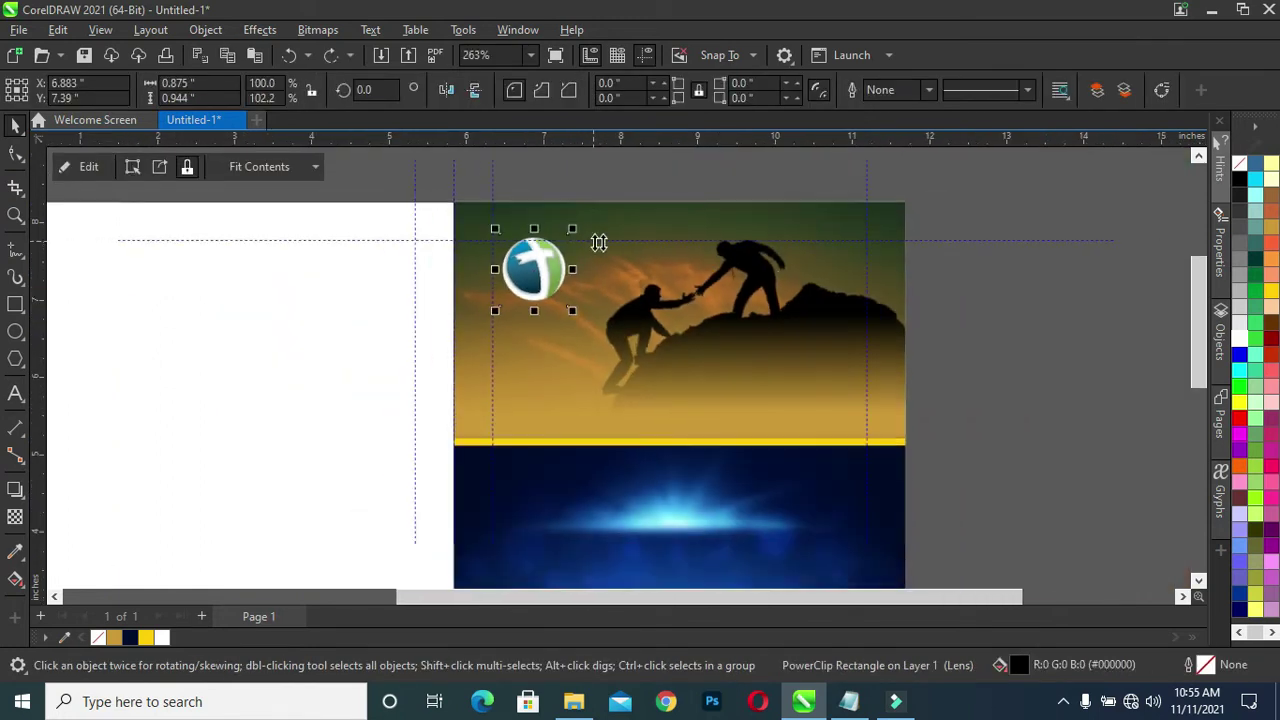
Step: Select the logo together with its separated shadow and shrink them slightly
left_click(1040, 375)
scroll(566, 288, "up", 1)
left_click(1085, 382)
scroll(631, 268, "down", 1)
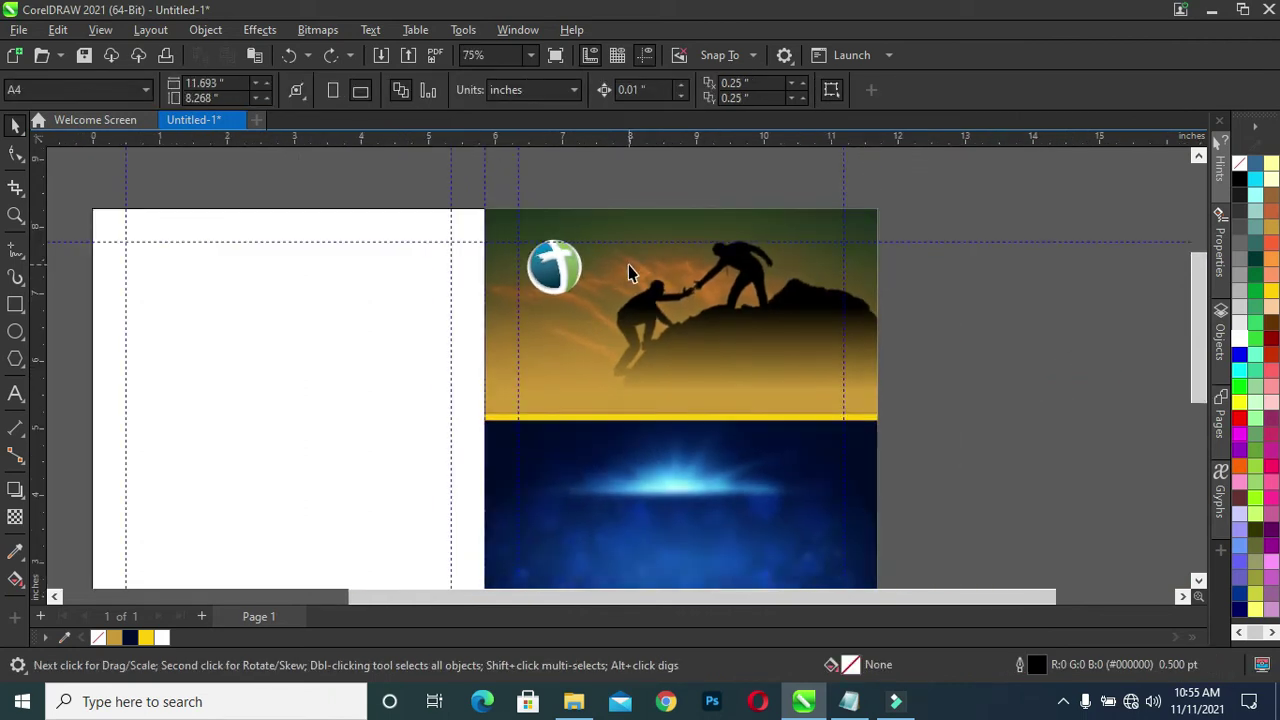
scroll(630, 265, "down", 1)
scroll(600, 275, "down", 1)
scroll(588, 283, "up", 3)
left_click(566, 264)
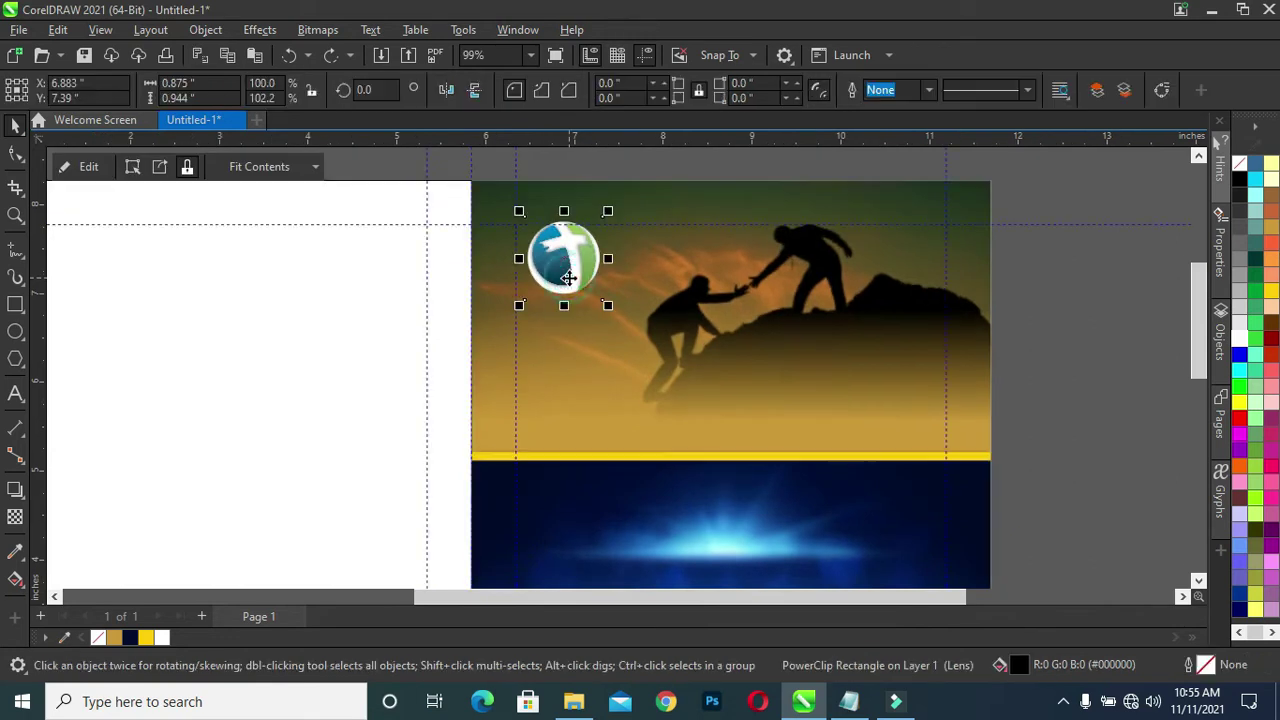
left_click_drag(490, 174, 626, 321)
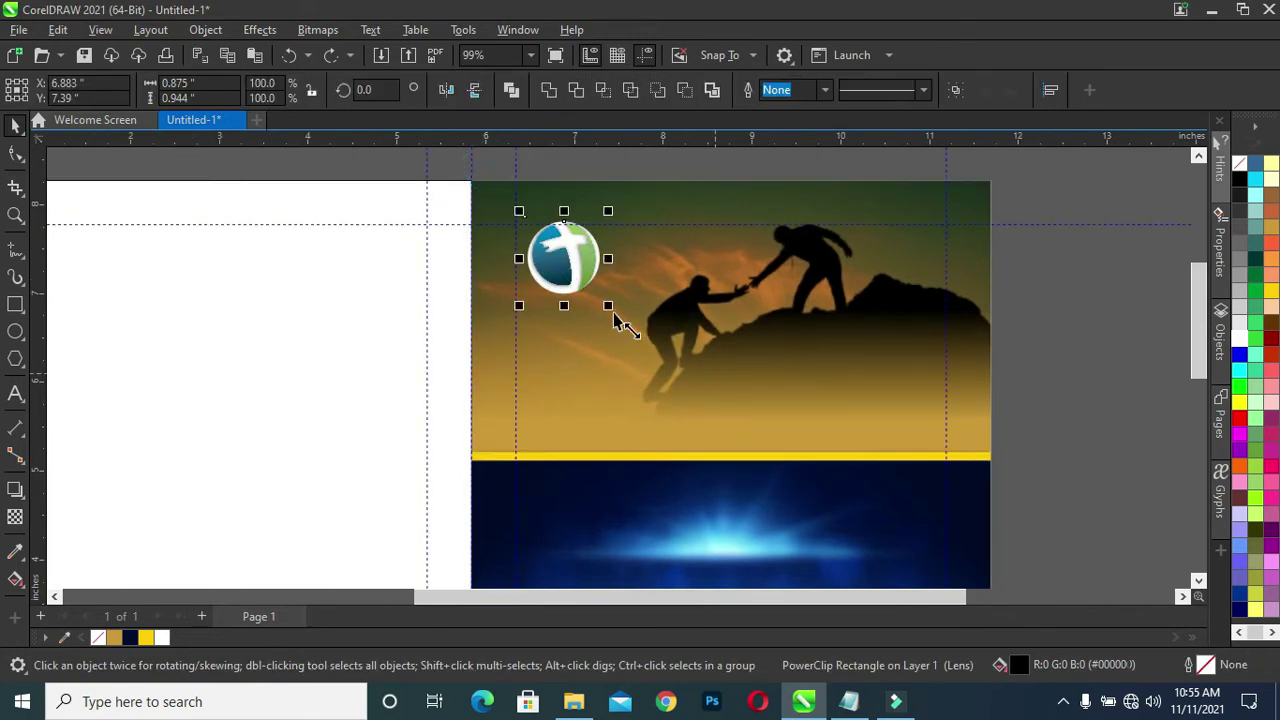
scroll(617, 320, "up", 1)
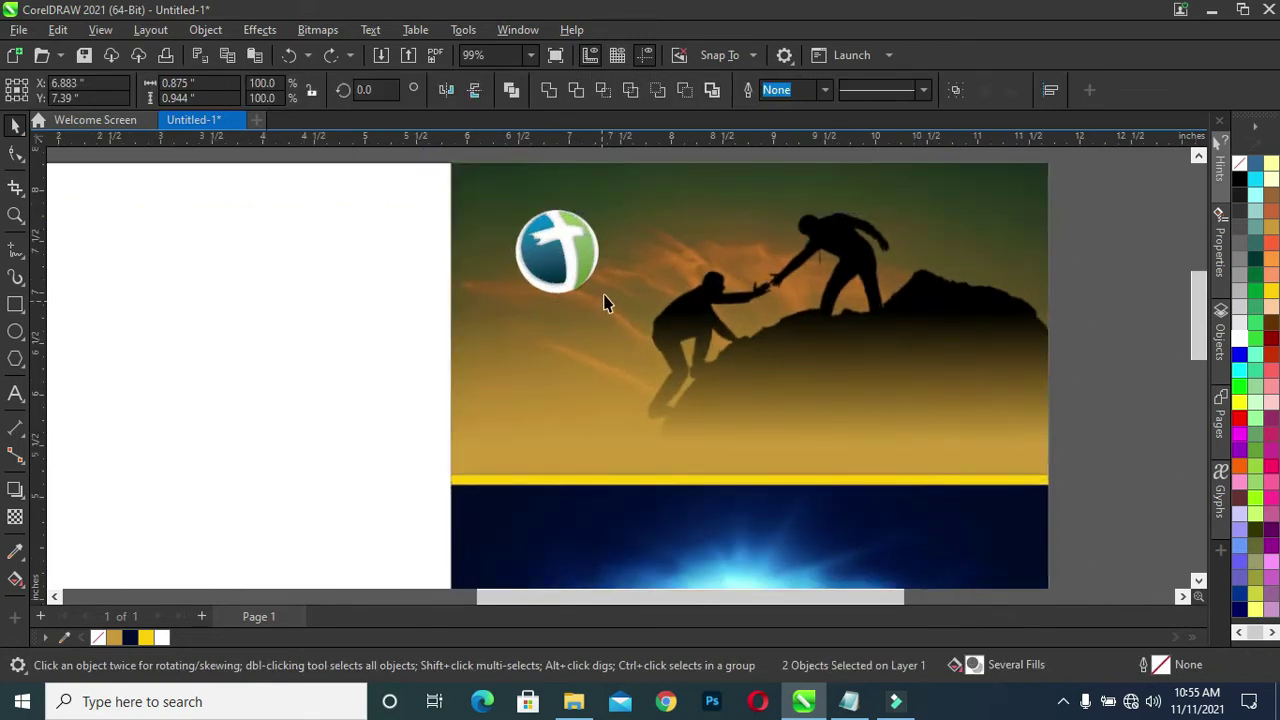
scroll(608, 305, "up", 1)
left_click_drag(601, 305, 594, 297)
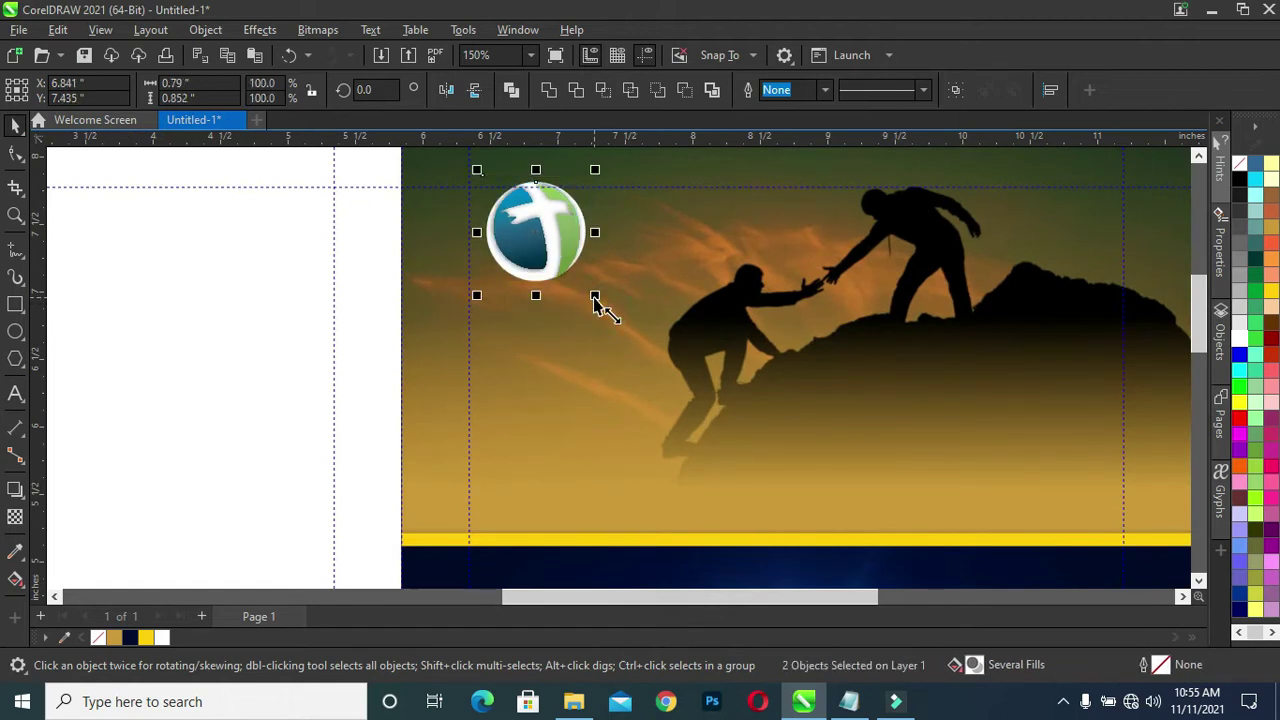
Step: Clip the resized logo and shadow inside the climbers header image
right_click(557, 240)
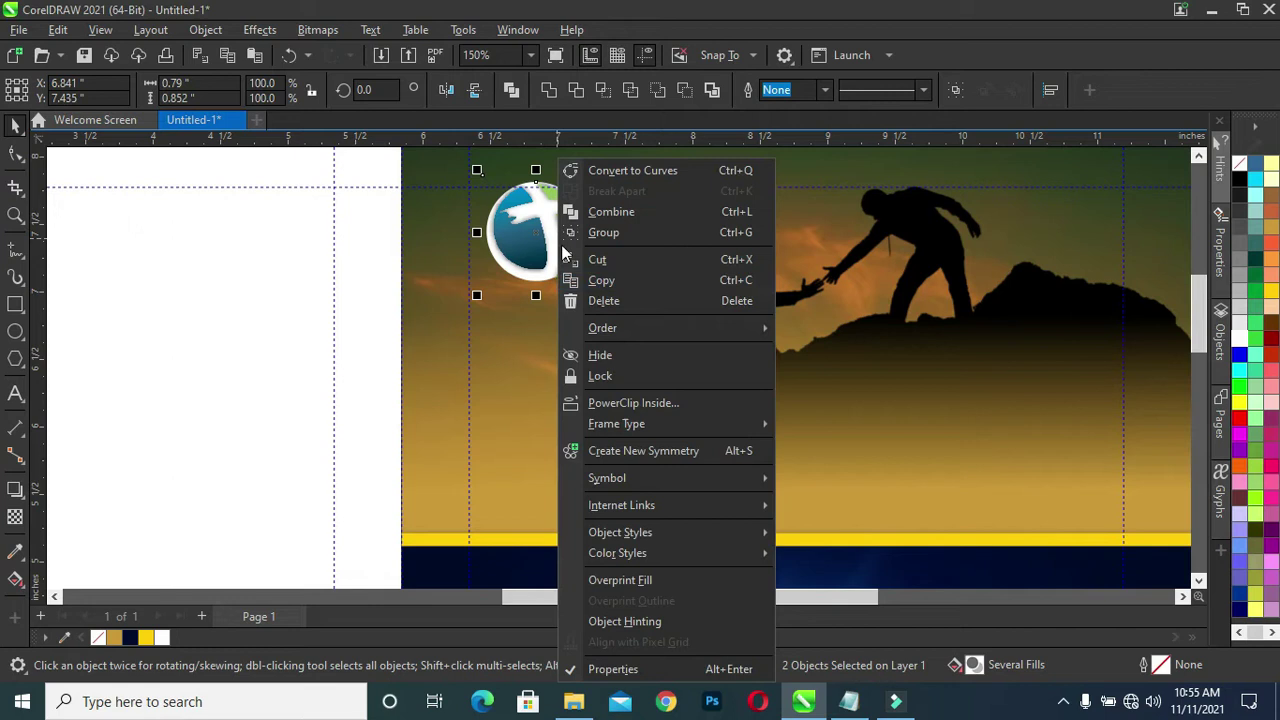
left_click(639, 400)
left_click(613, 335)
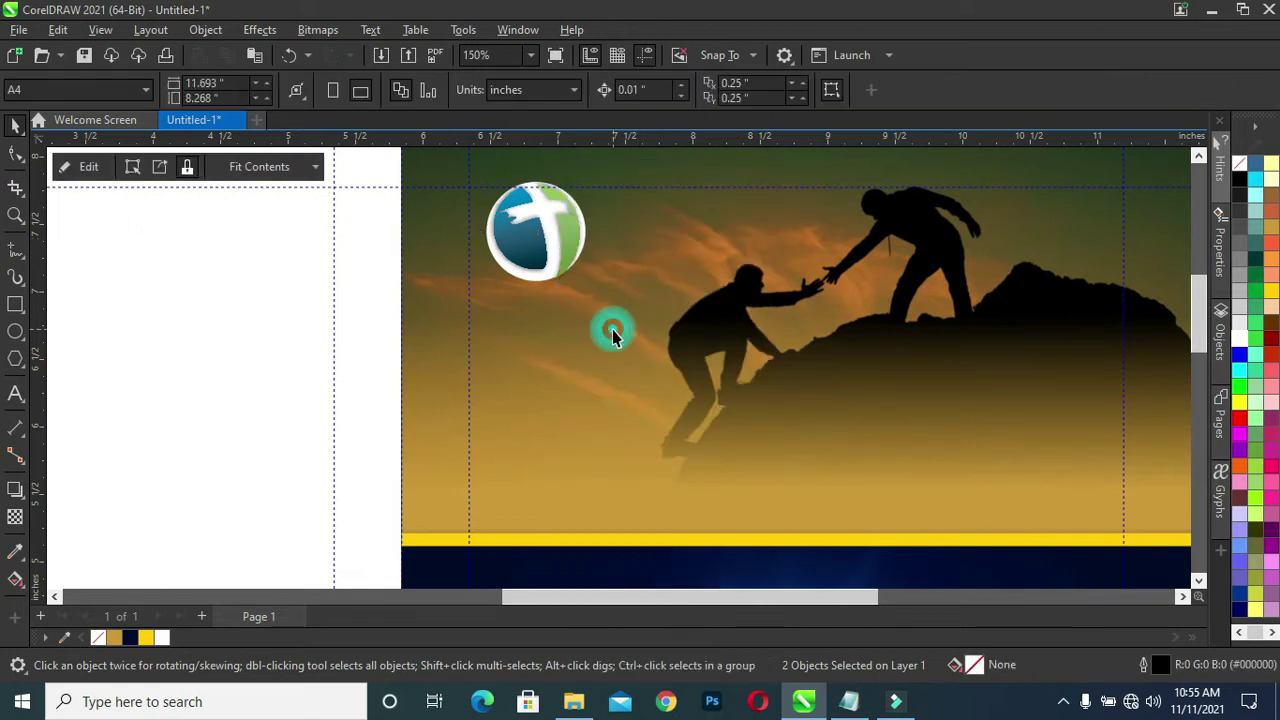
scroll(714, 286, "down", 2)
scroll(1086, 363, "down", 1)
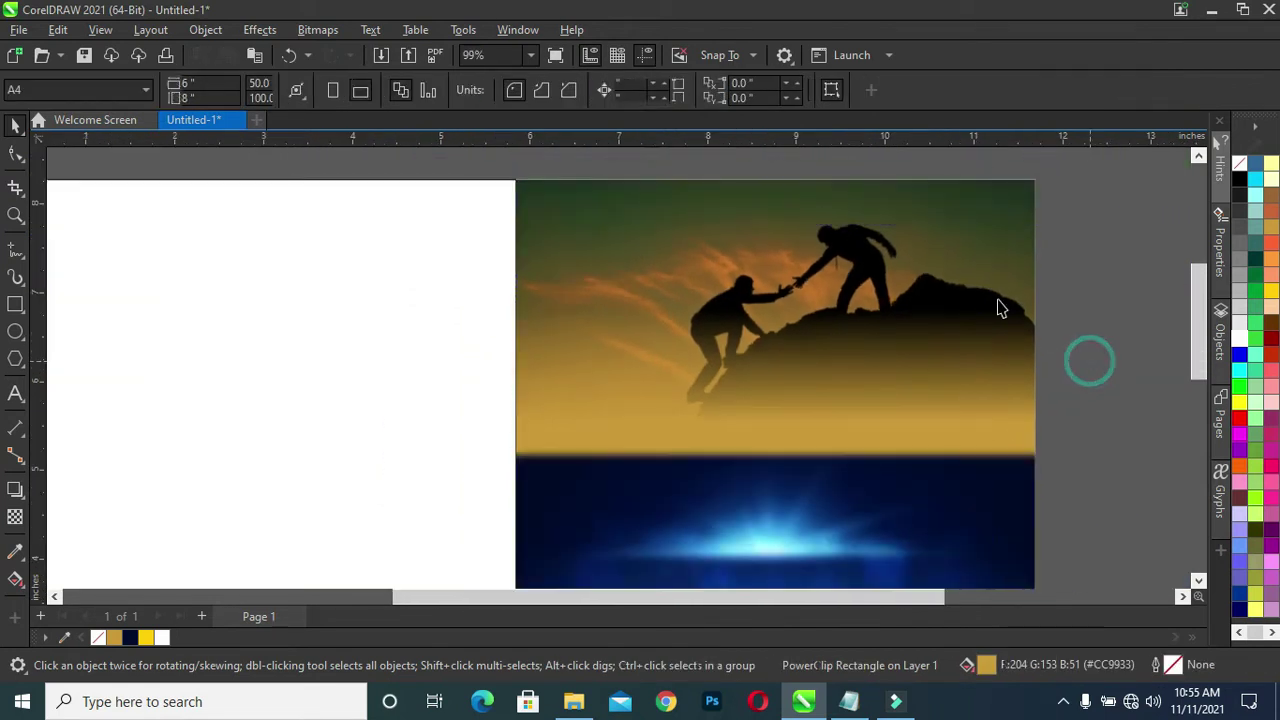
scroll(855, 312, "up", 1)
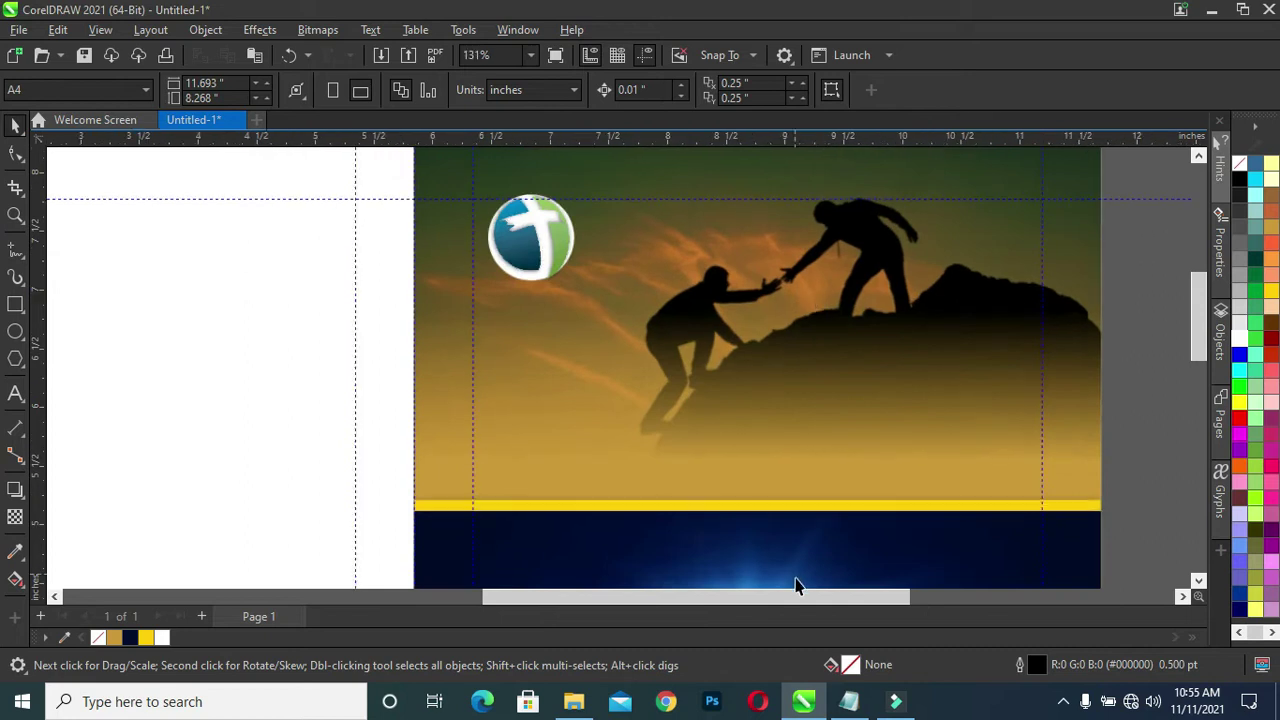
left_click(850, 697)
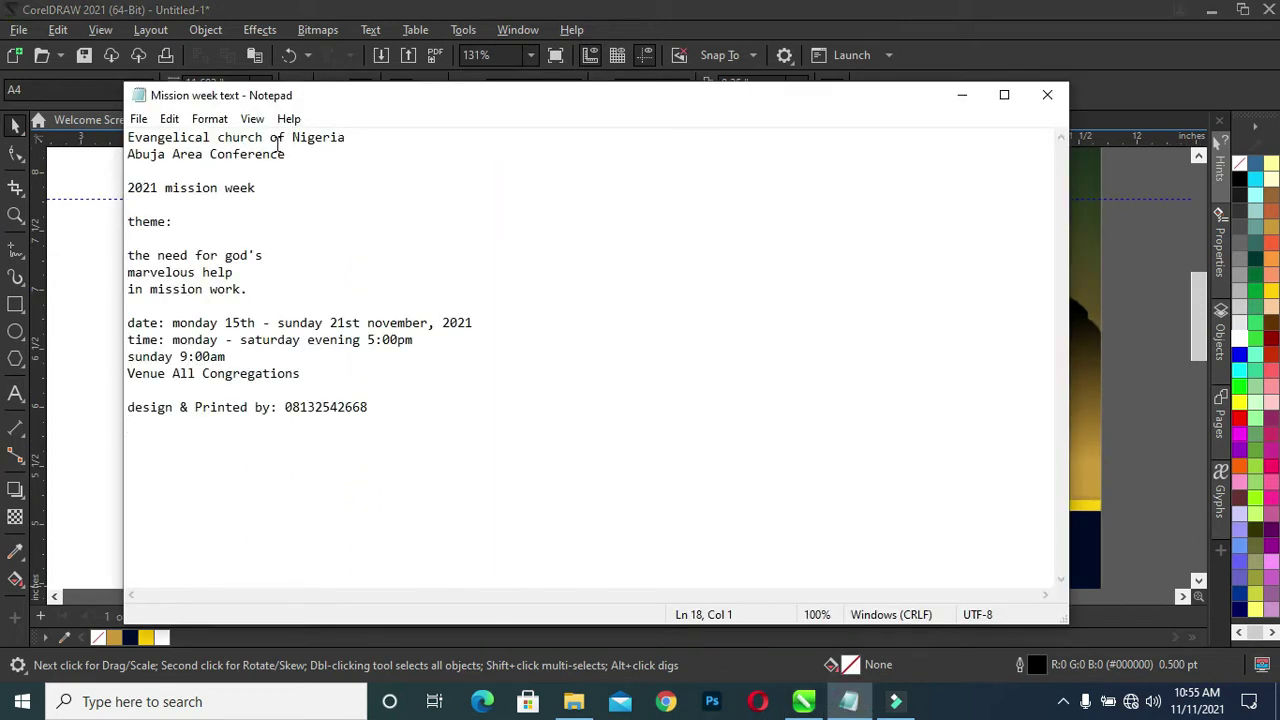
Step: Select and copy all the mission week flyer wording in Notepad, then minimize Notepad
left_click(350, 137)
key("shift+Home")
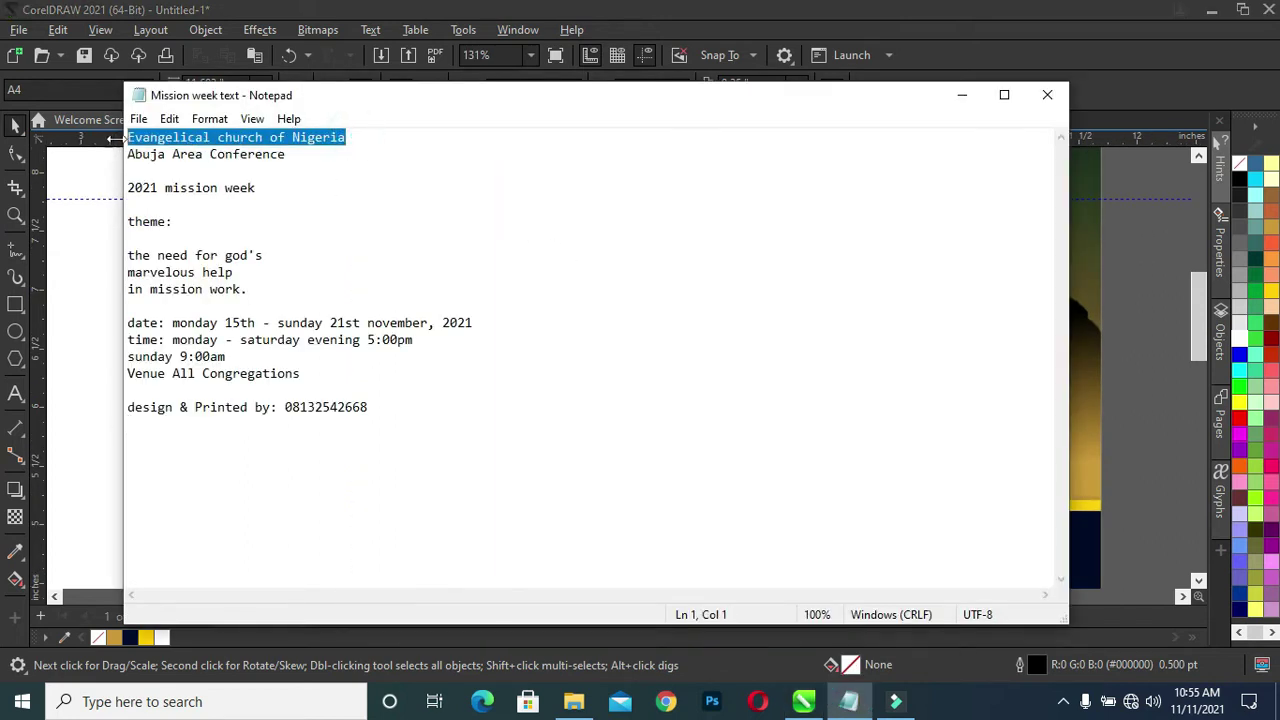
left_click_drag(405, 428, 138, 110)
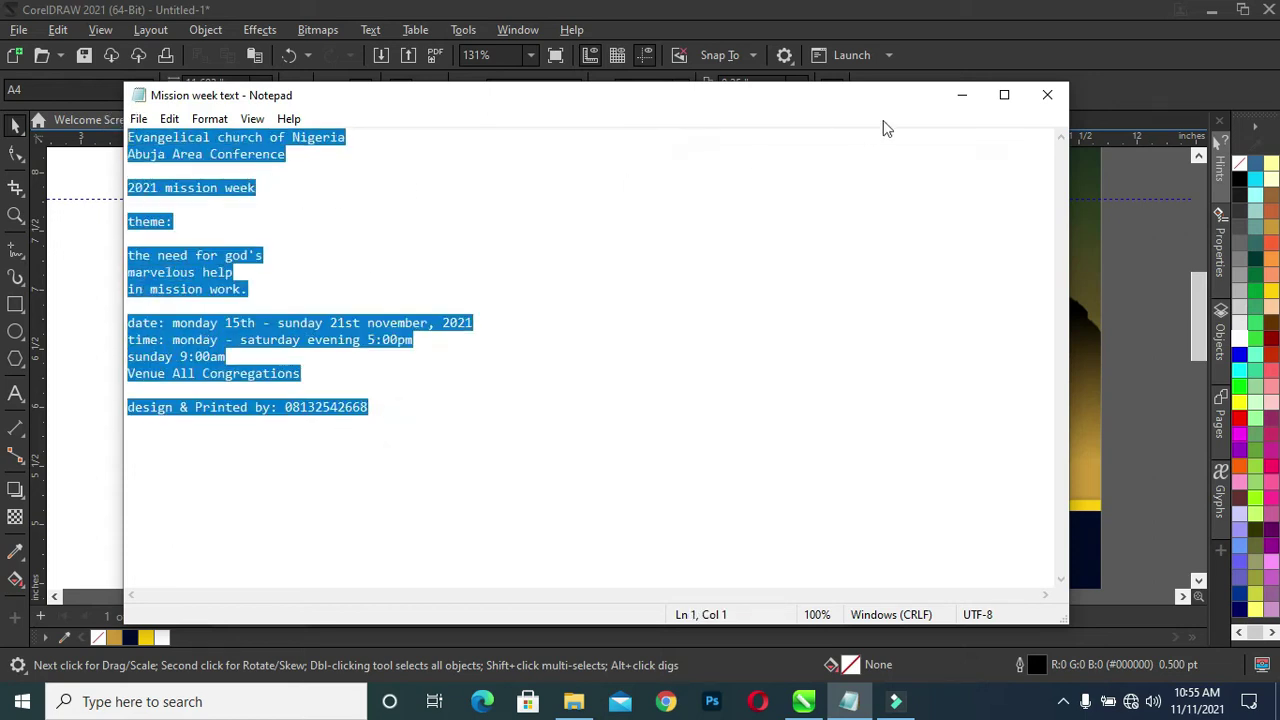
left_click(960, 98)
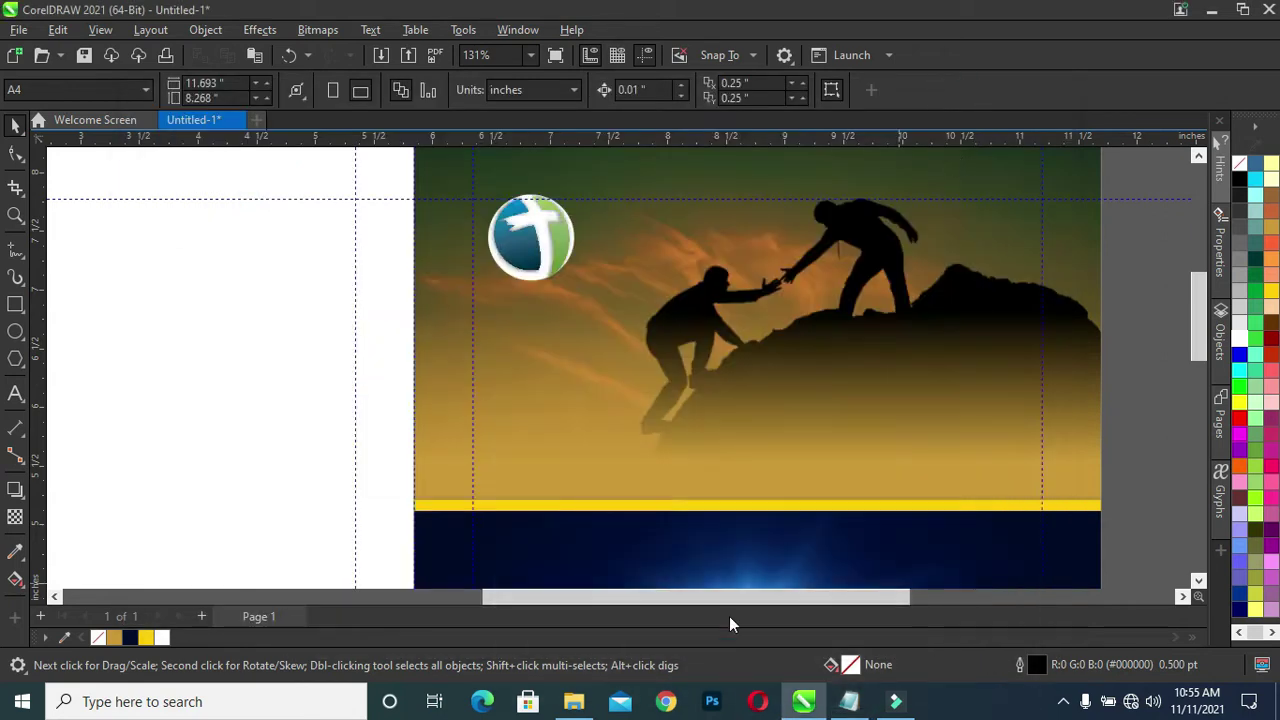
Step: Paste the copied mission week wording as a text object beside the page
scroll(695, 478, "down", 2)
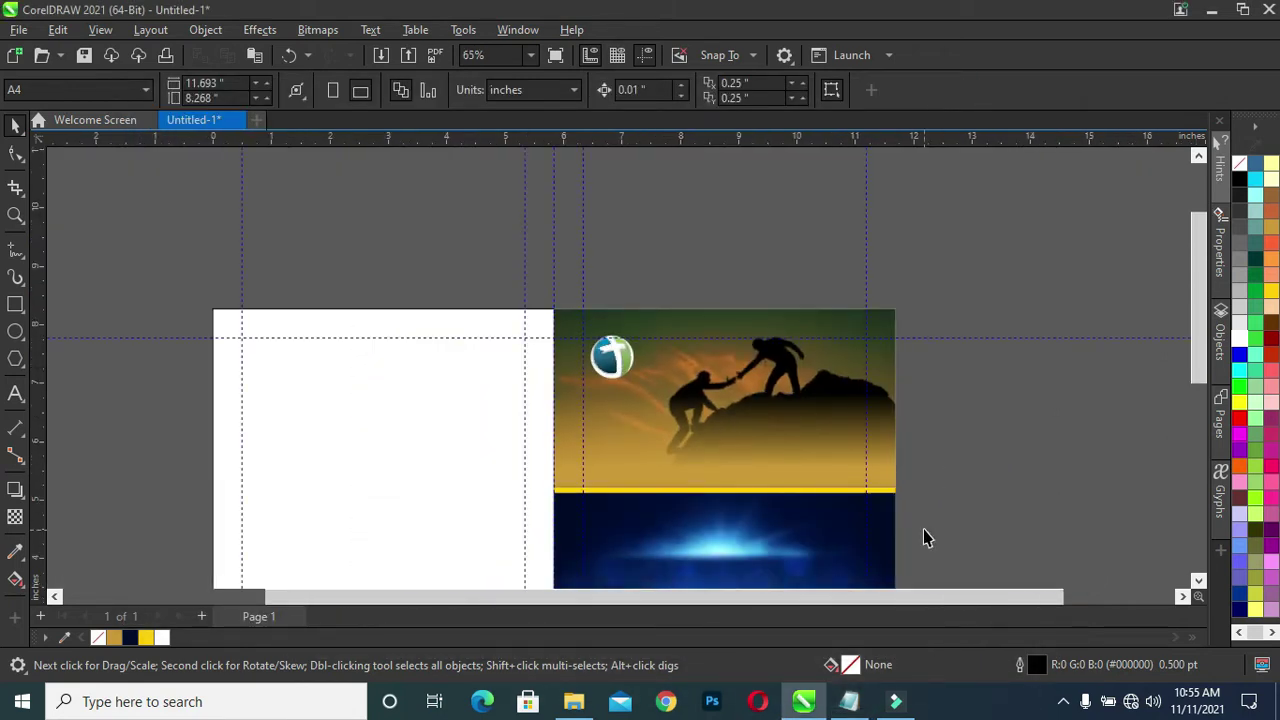
scroll(923, 529, "down", 1)
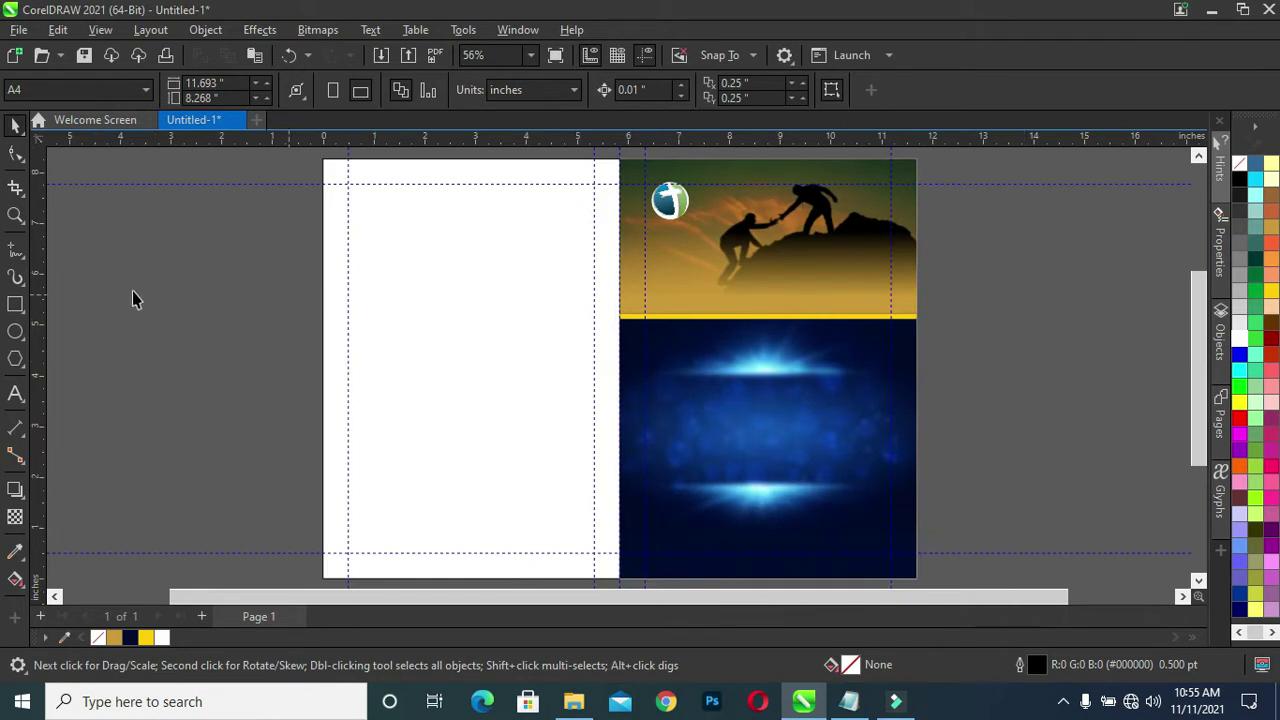
left_click(15, 393)
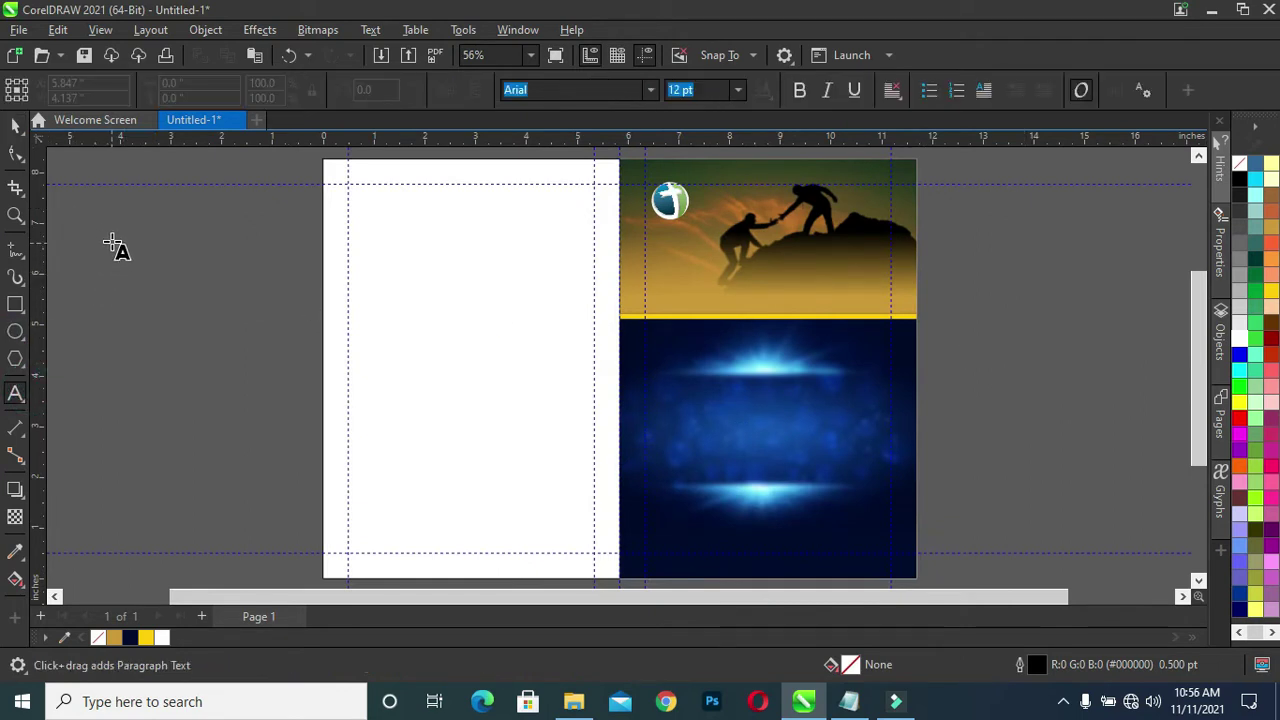
left_click(969, 216)
key("ctrl+v")
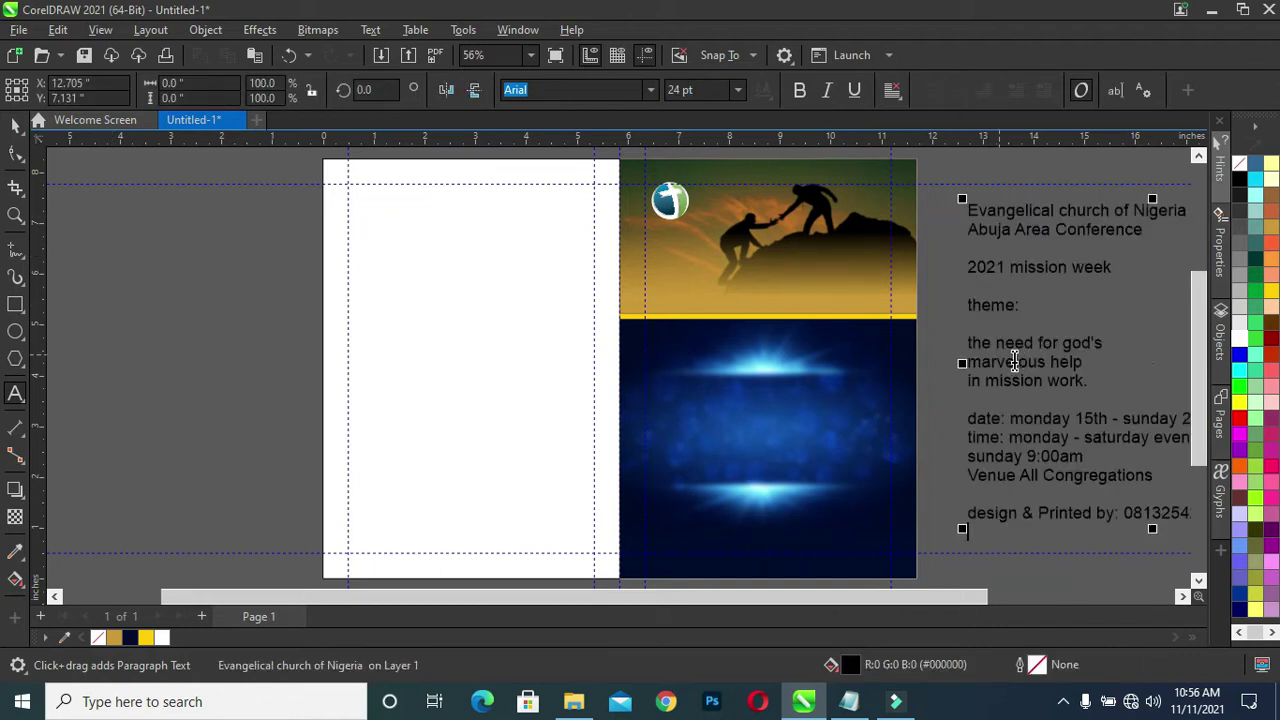
left_click(10, 125)
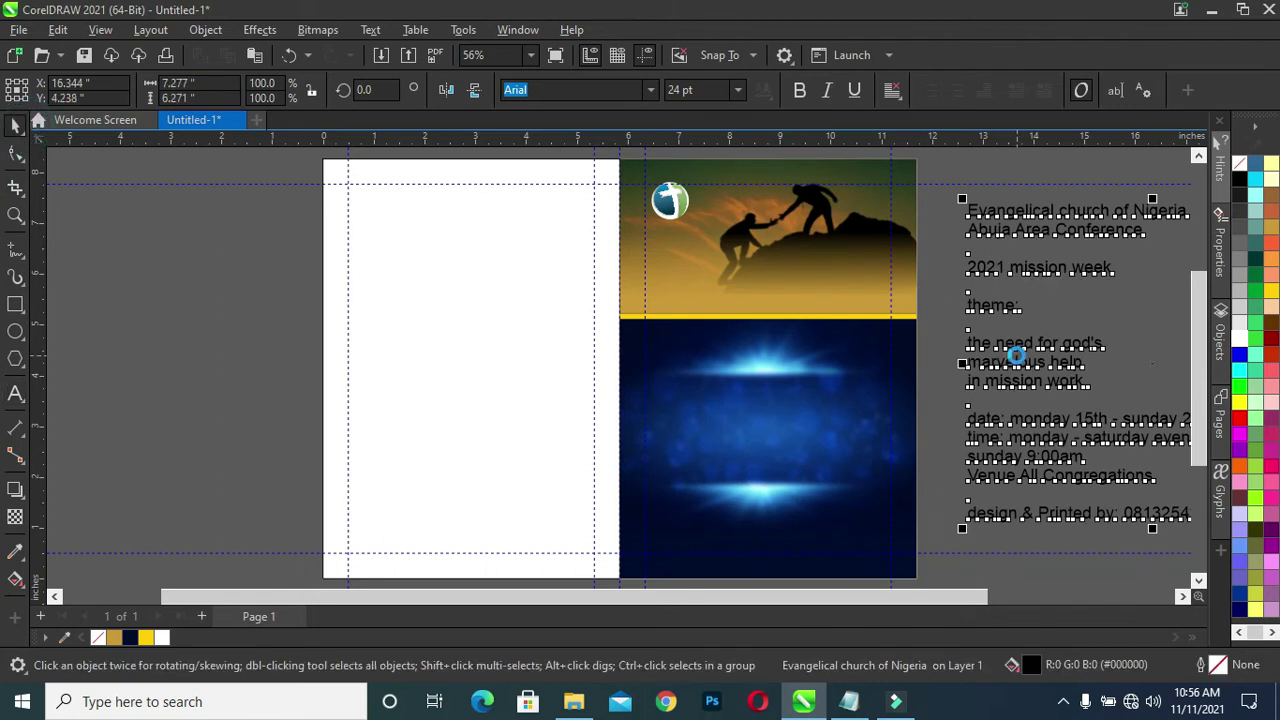
left_click_drag(1037, 198, 763, 258)
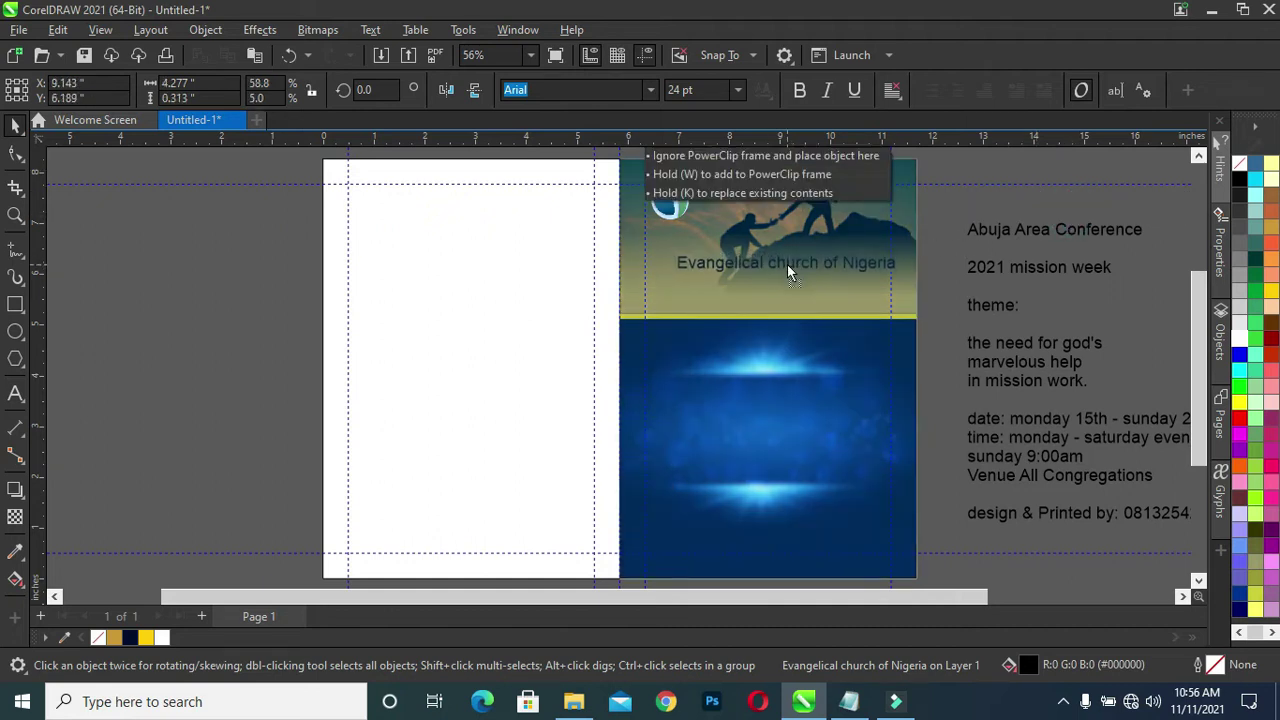
Step: Place the church name on the climbers header and scale it down
left_click_drag(763, 258, 778, 260)
scroll(836, 284, "up", 1)
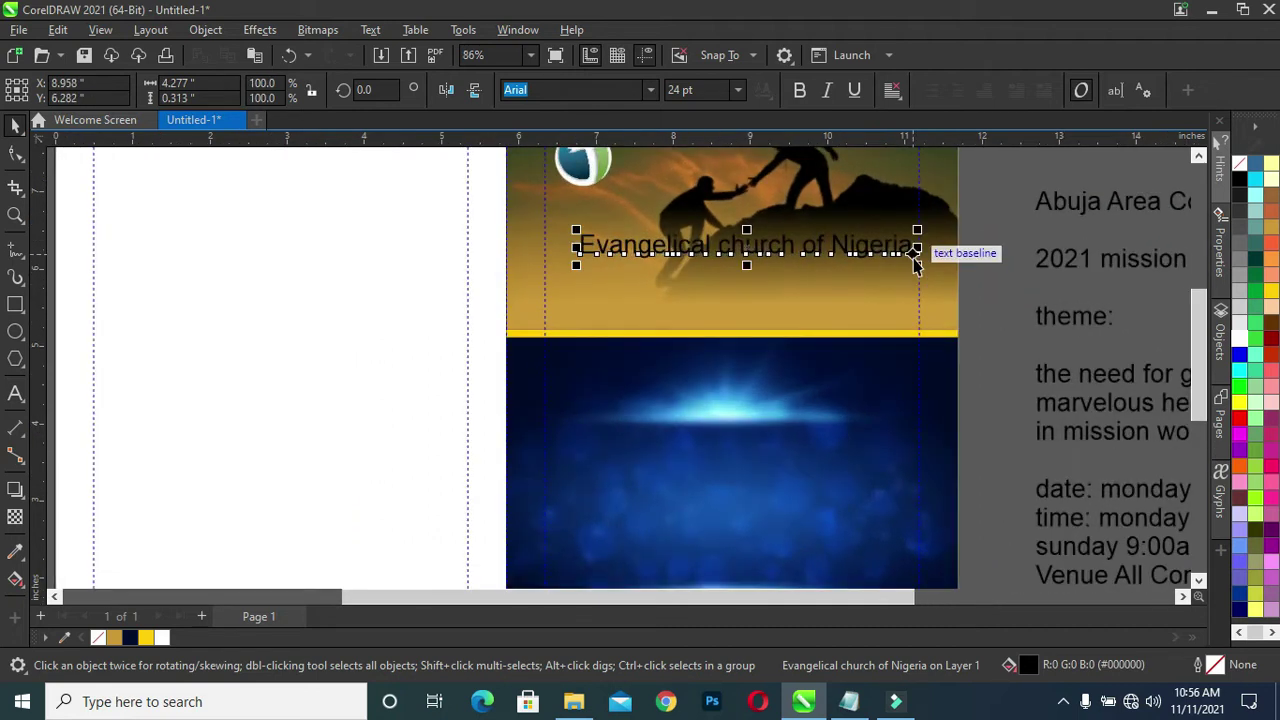
left_click_drag(920, 268, 872, 262)
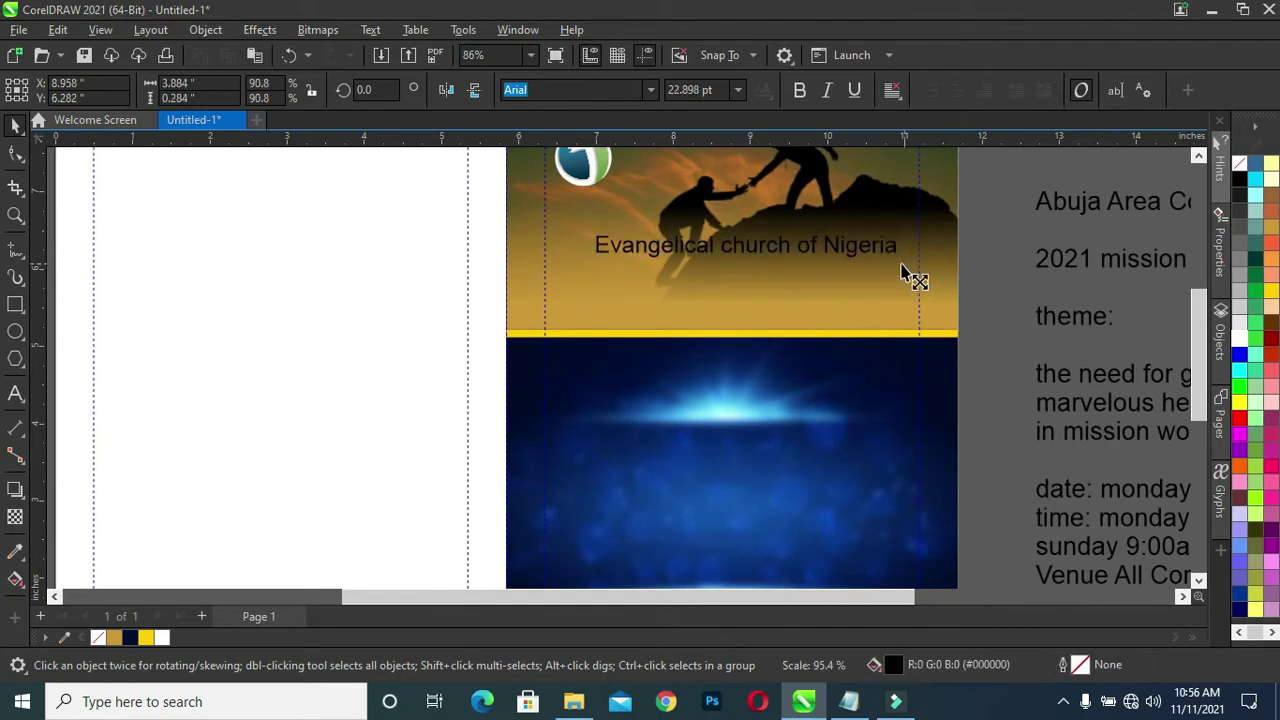
left_click_drag(770, 245, 760, 244)
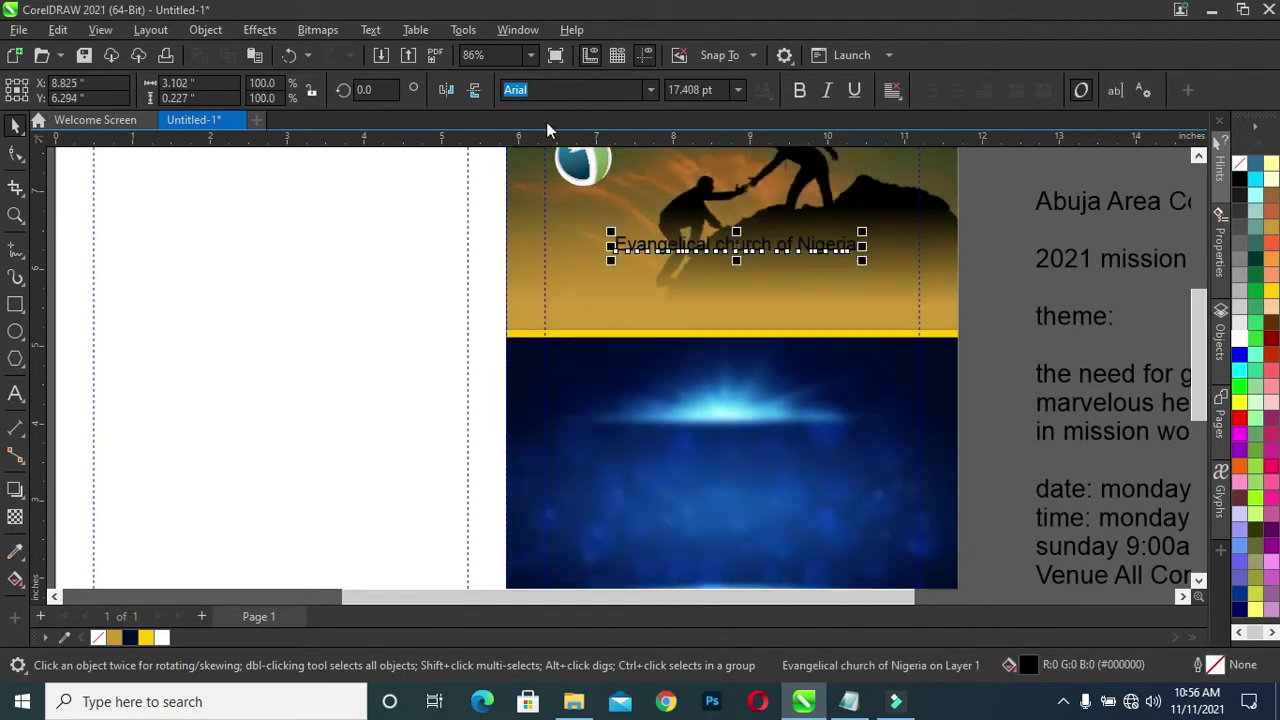
Step: Change the church name to UPPERCASE and centre it over the header
left_click(372, 30)
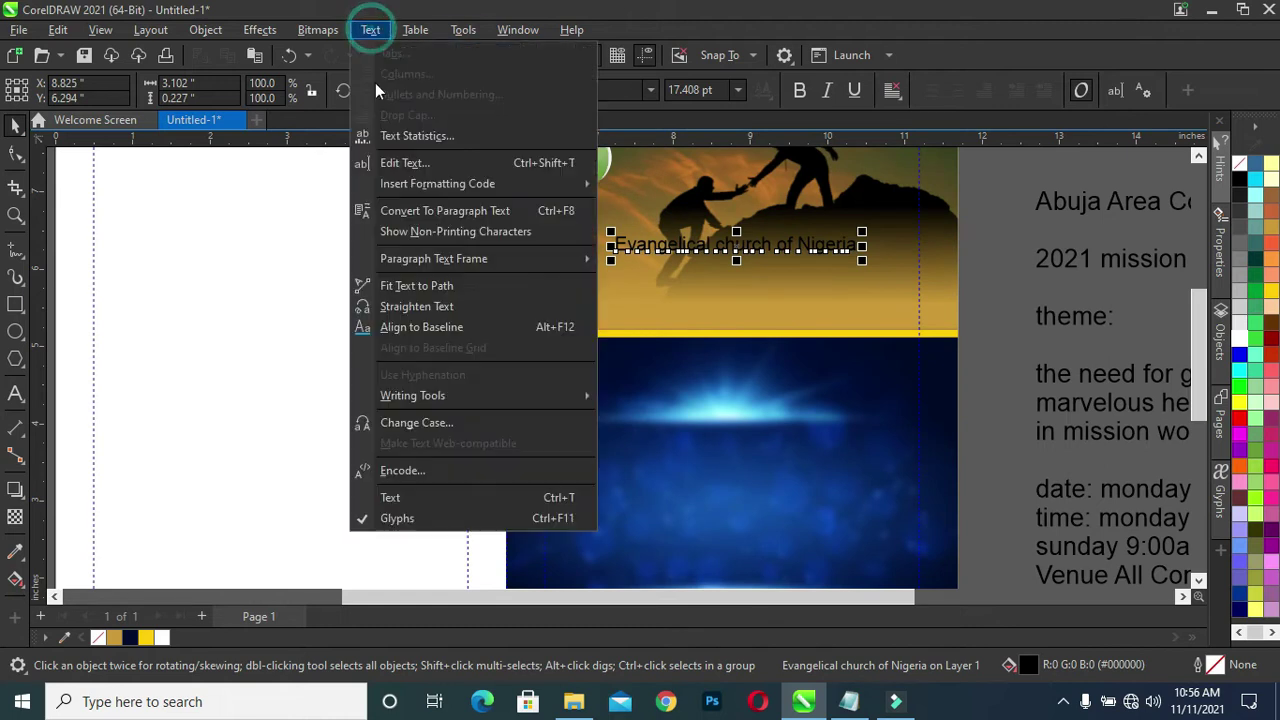
left_click(414, 425)
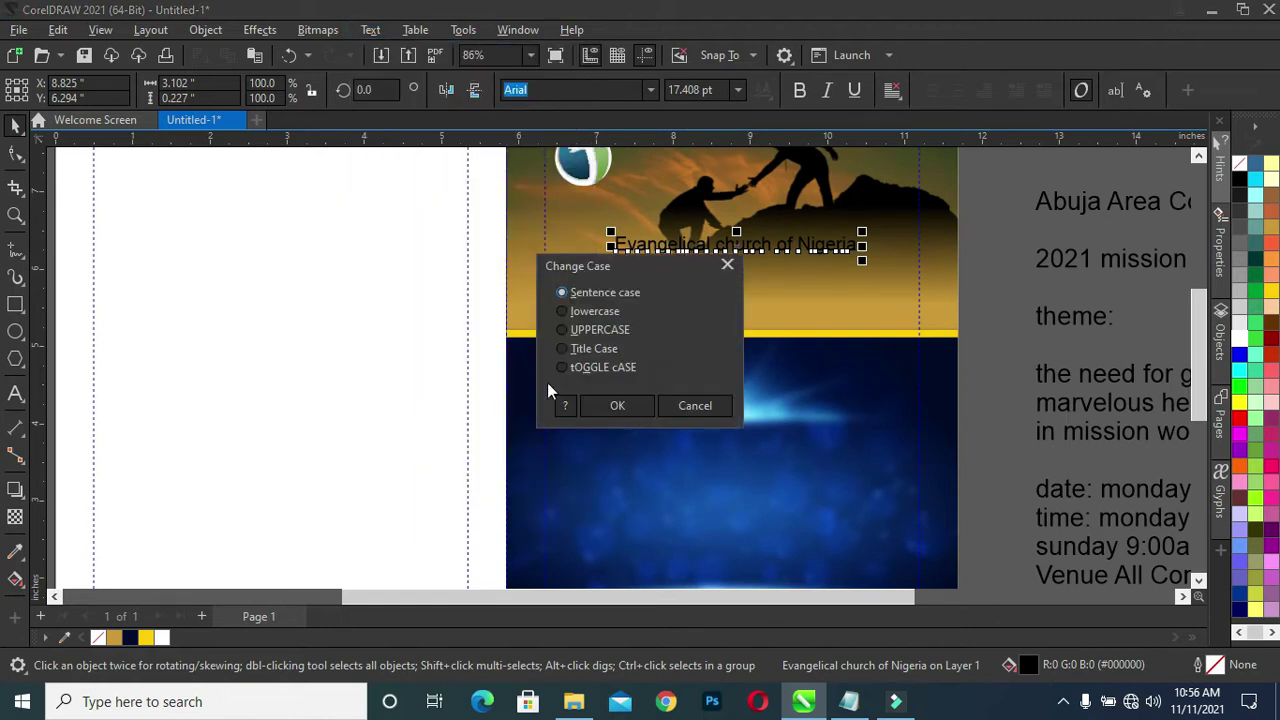
left_click(564, 331)
left_click(610, 403)
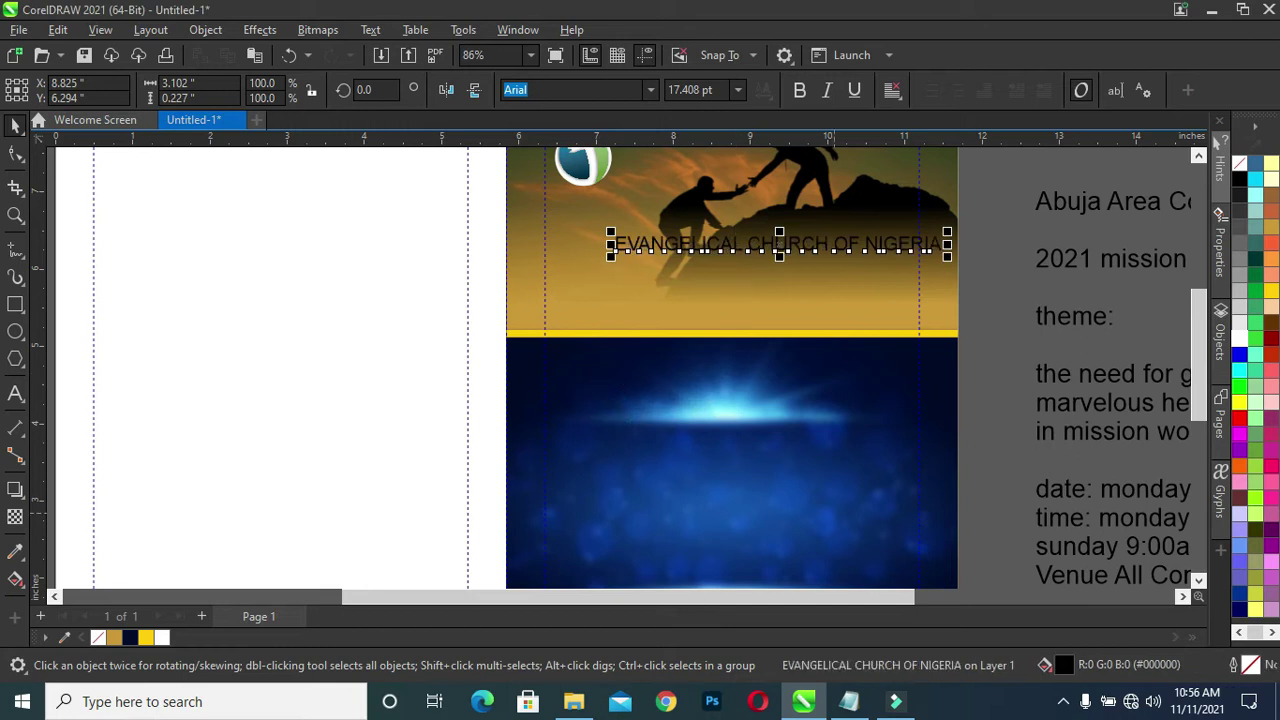
left_click_drag(763, 244, 726, 244)
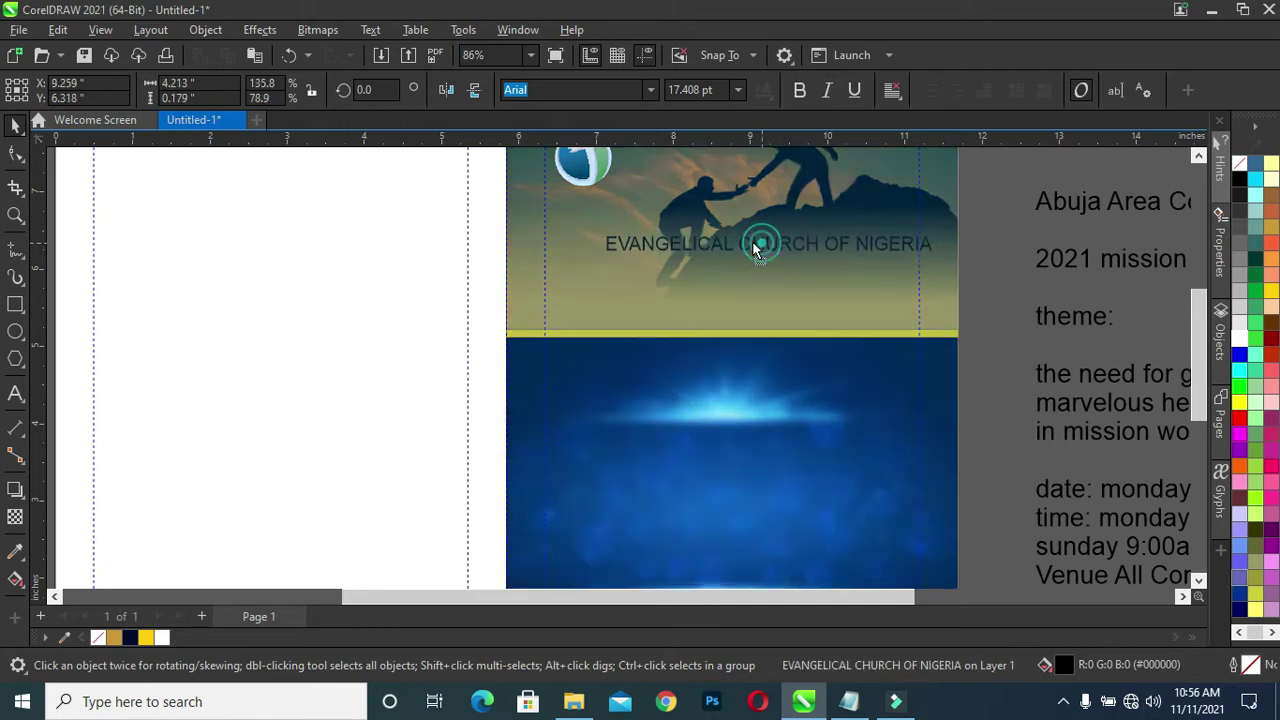
left_click(652, 91)
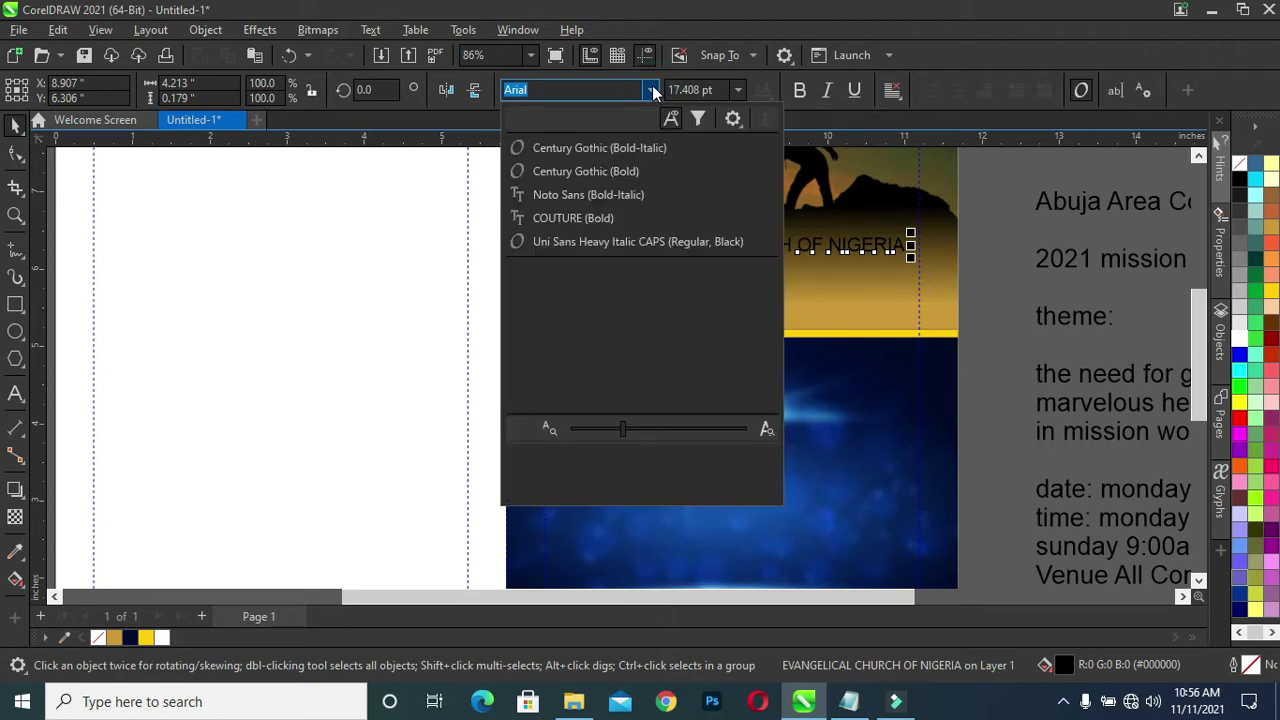
Step: Set the church name in Bebas, enlarge it to about 25 pt and colour it white
type("be")
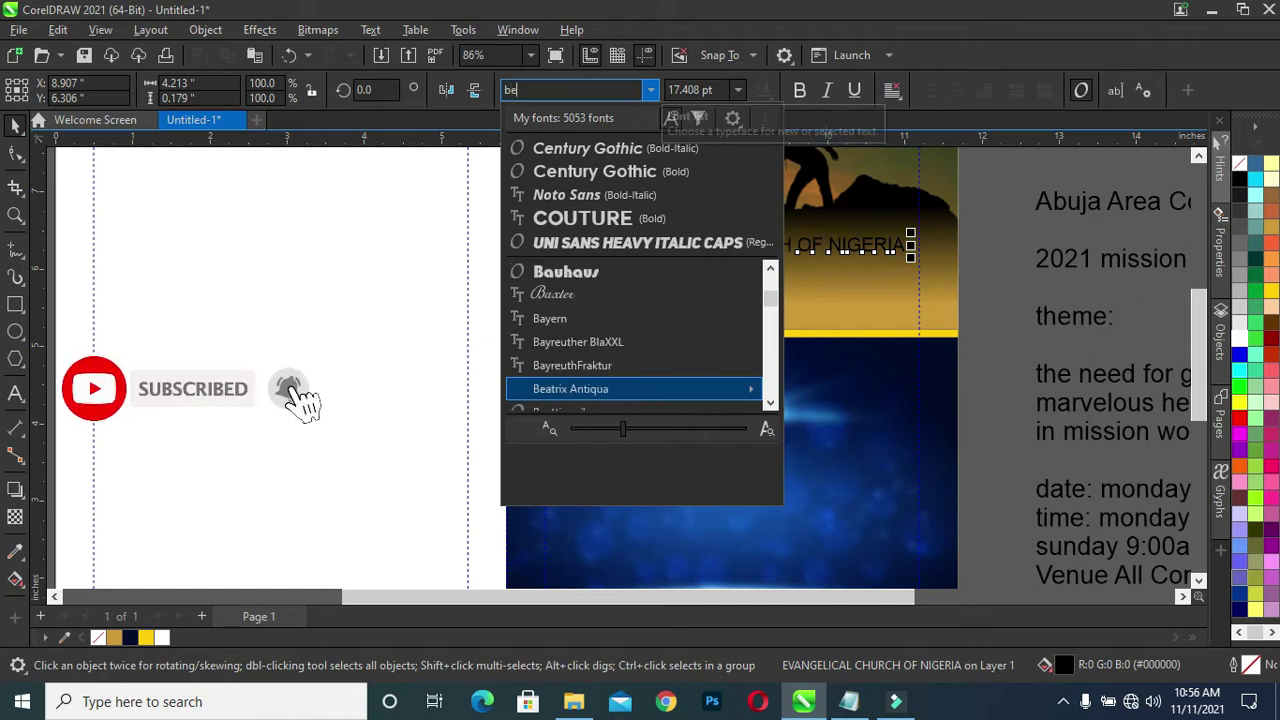
type("b")
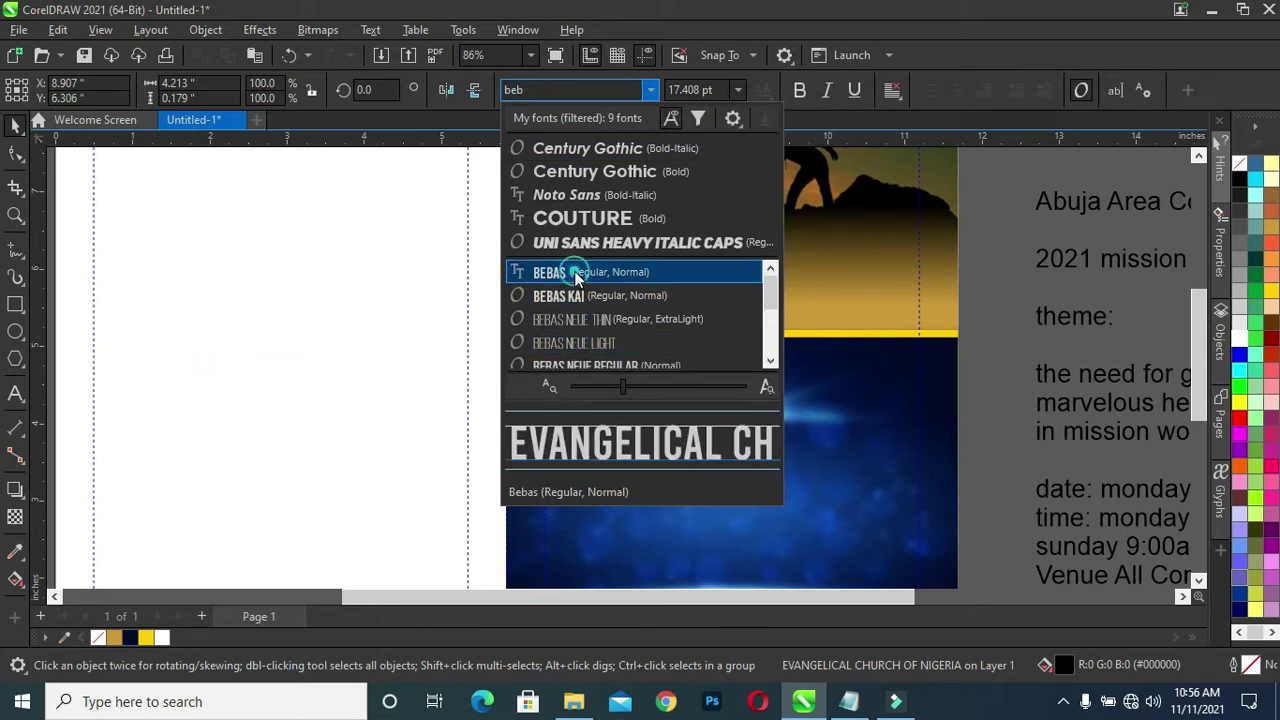
left_click(577, 279)
left_click(650, 90)
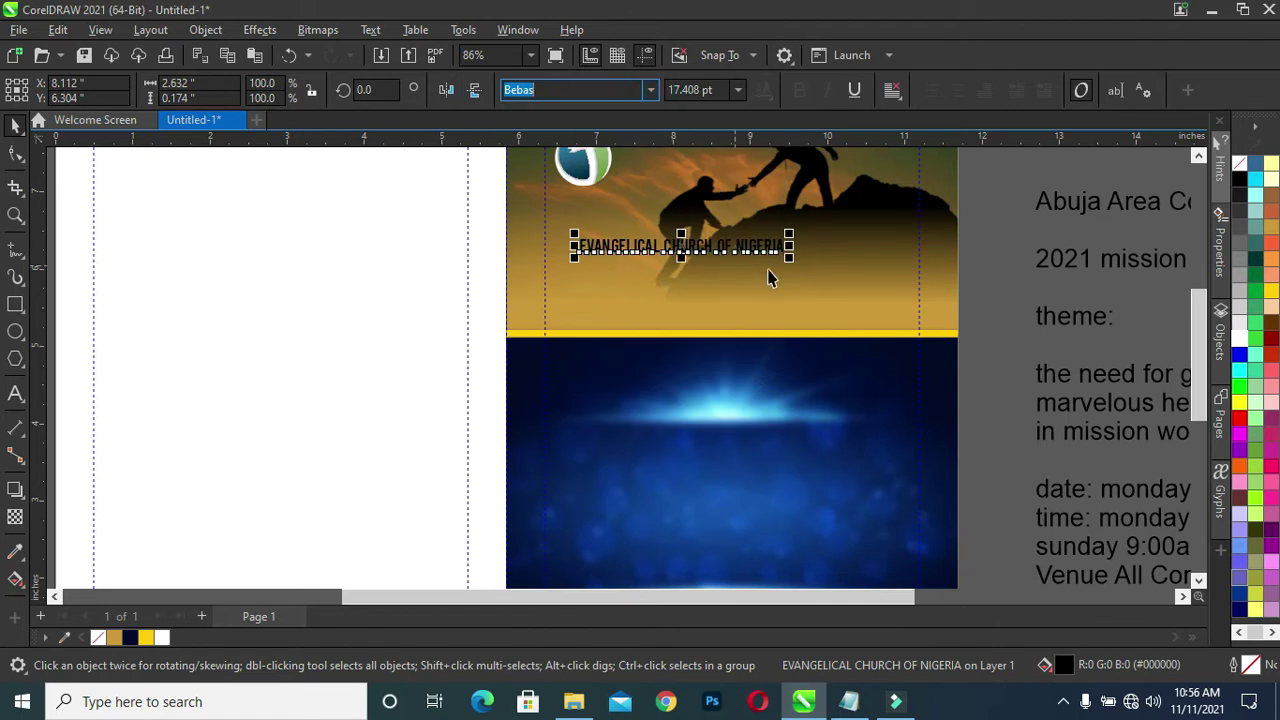
left_click_drag(789, 257, 880, 300)
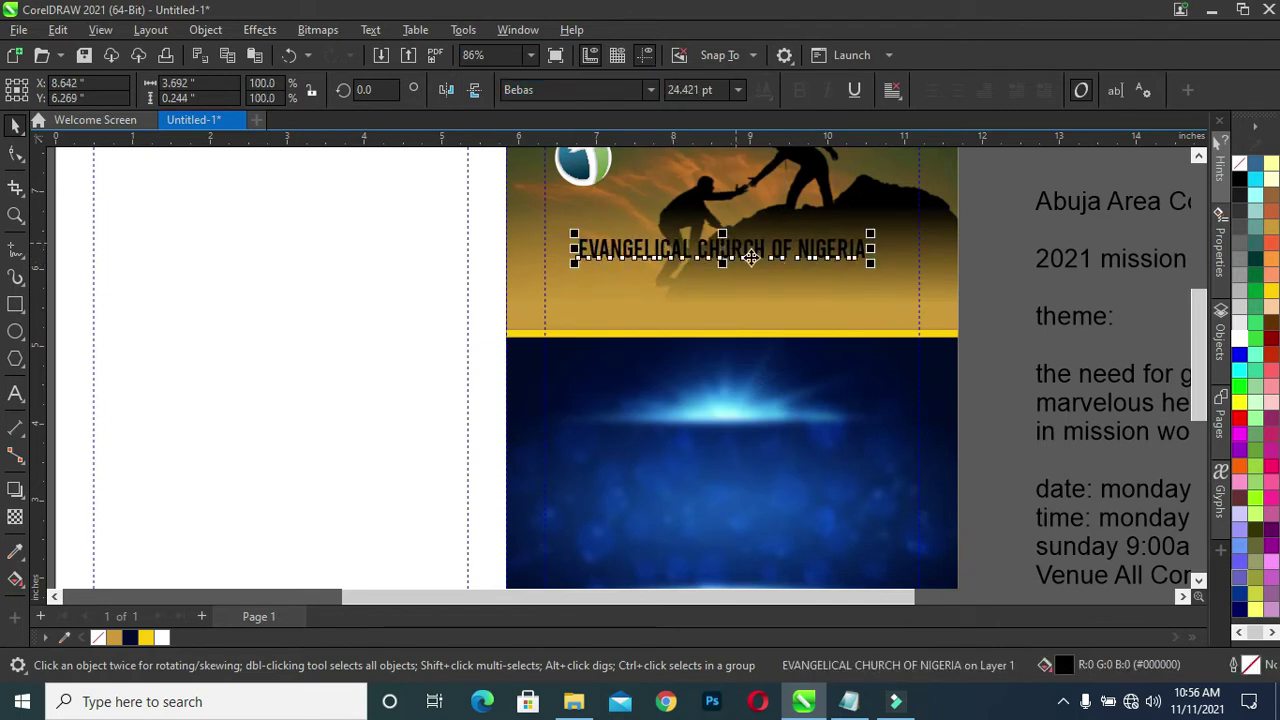
left_click(1239, 338)
left_click(993, 321)
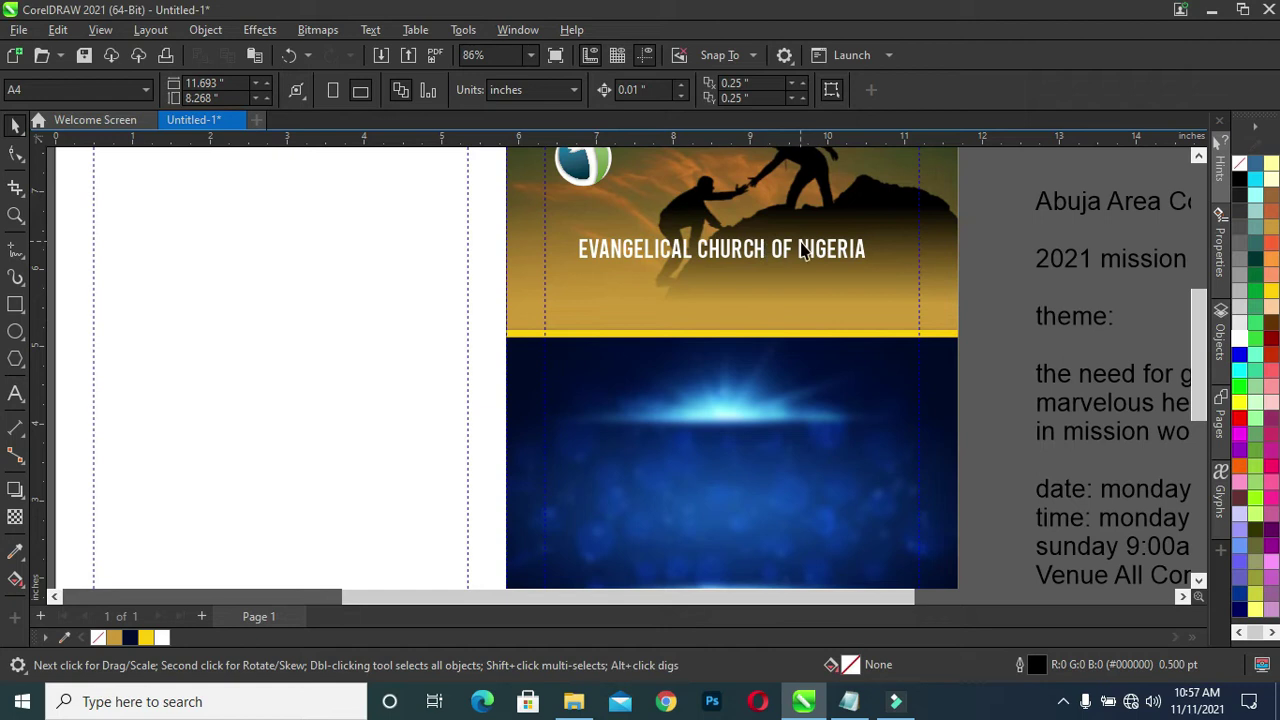
left_click_drag(1085, 222, 640, 284)
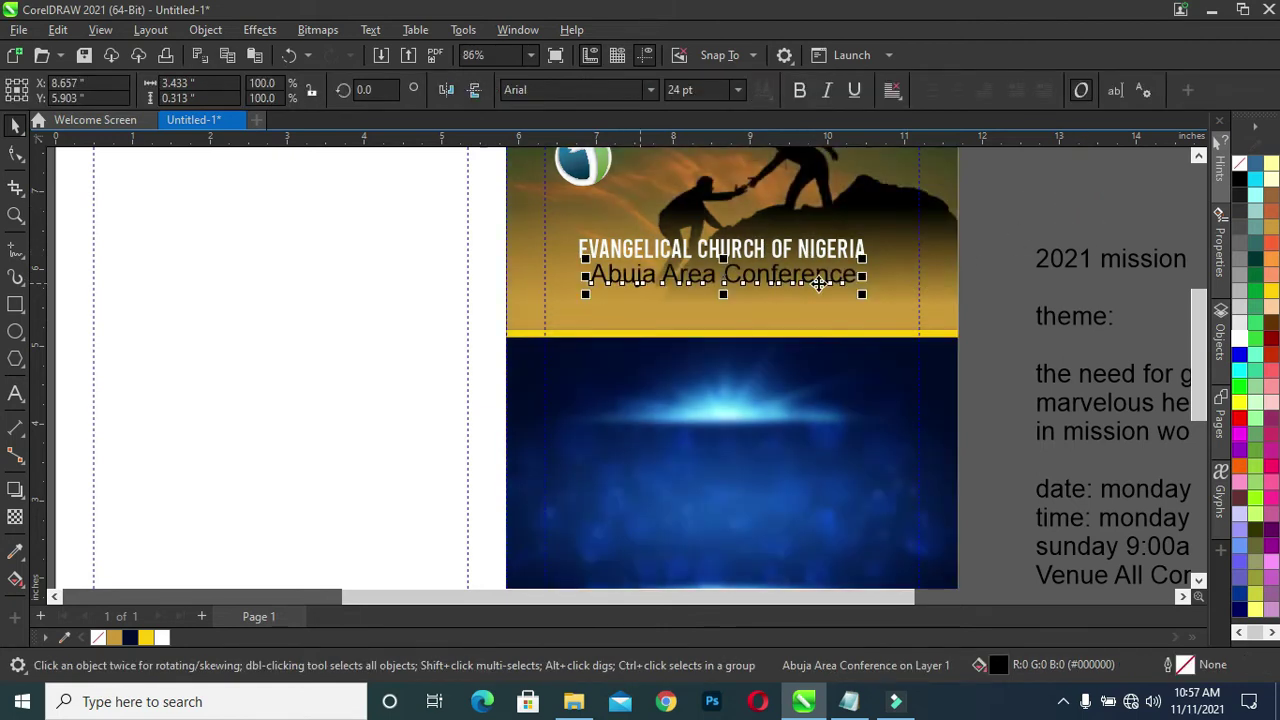
Step: Shrink 'Abuja Area Conference' to about 15 pt under the church name and make it white
left_click_drag(858, 300, 843, 300)
left_click_drag(757, 276, 815, 293)
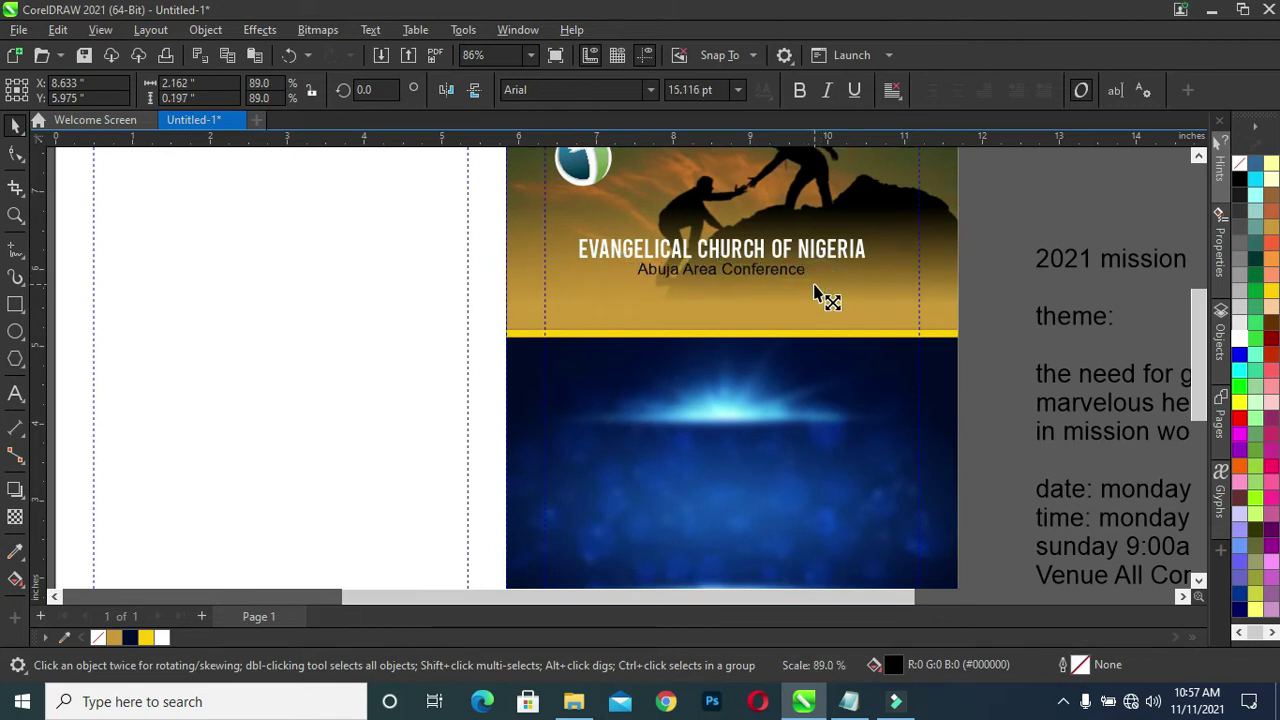
left_click(1000, 300)
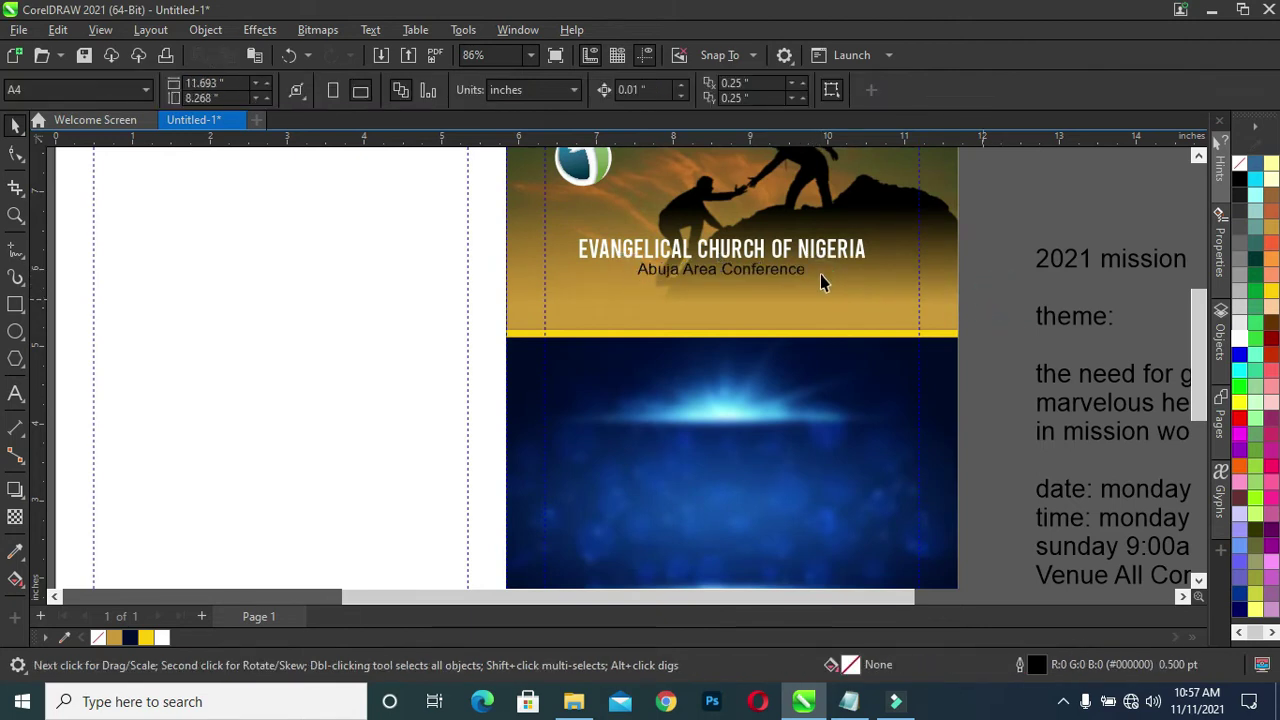
scroll(820, 276, "up", 1)
left_click(791, 275)
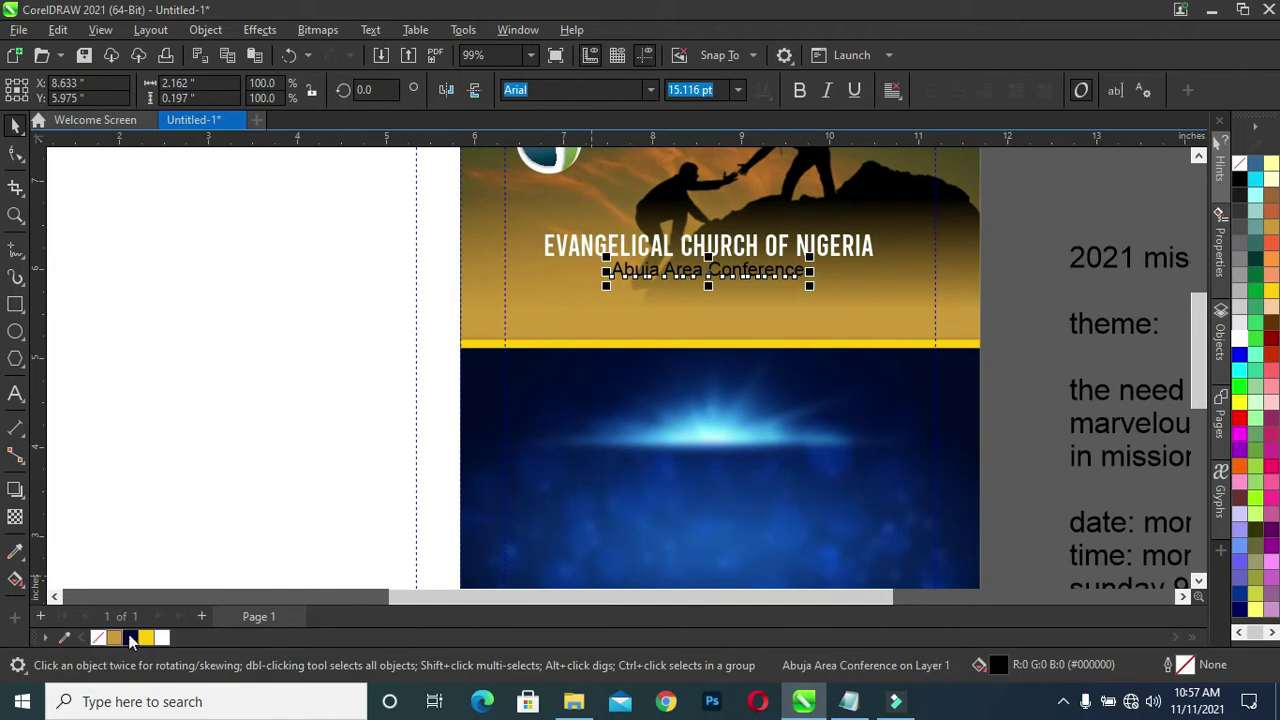
left_click(160, 639)
left_click(1015, 349)
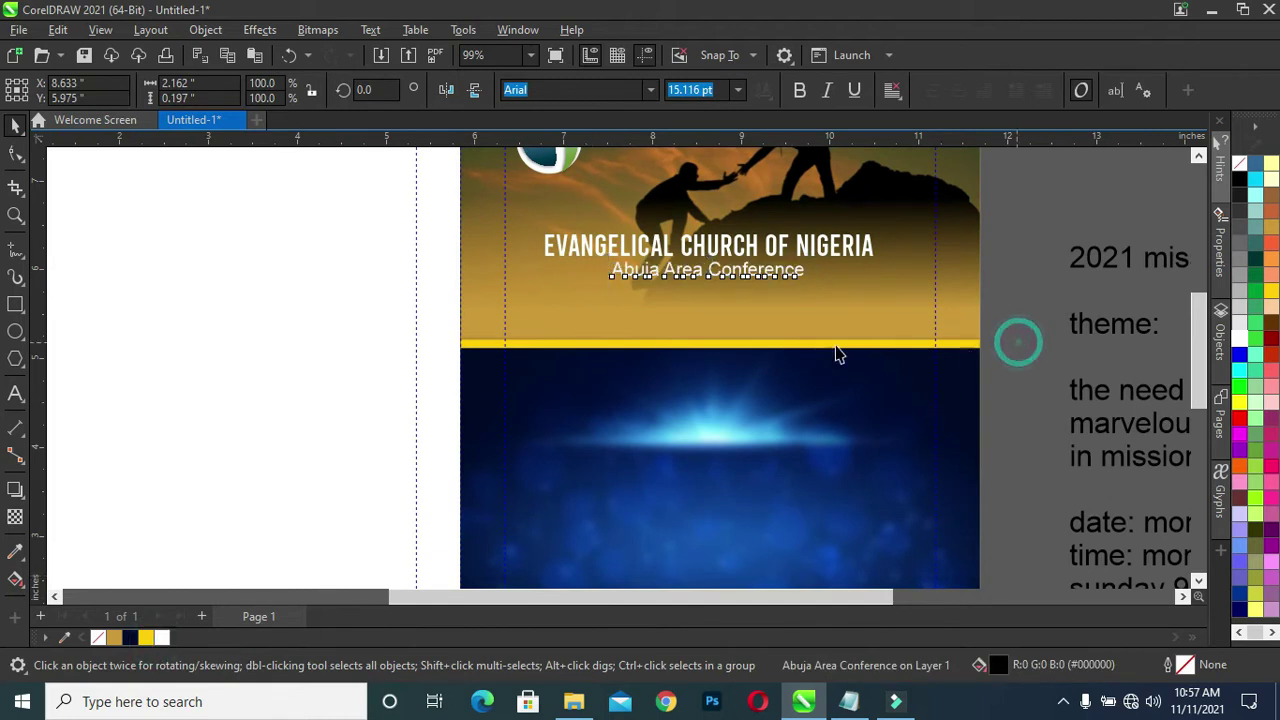
left_click(768, 279)
left_click(1034, 345)
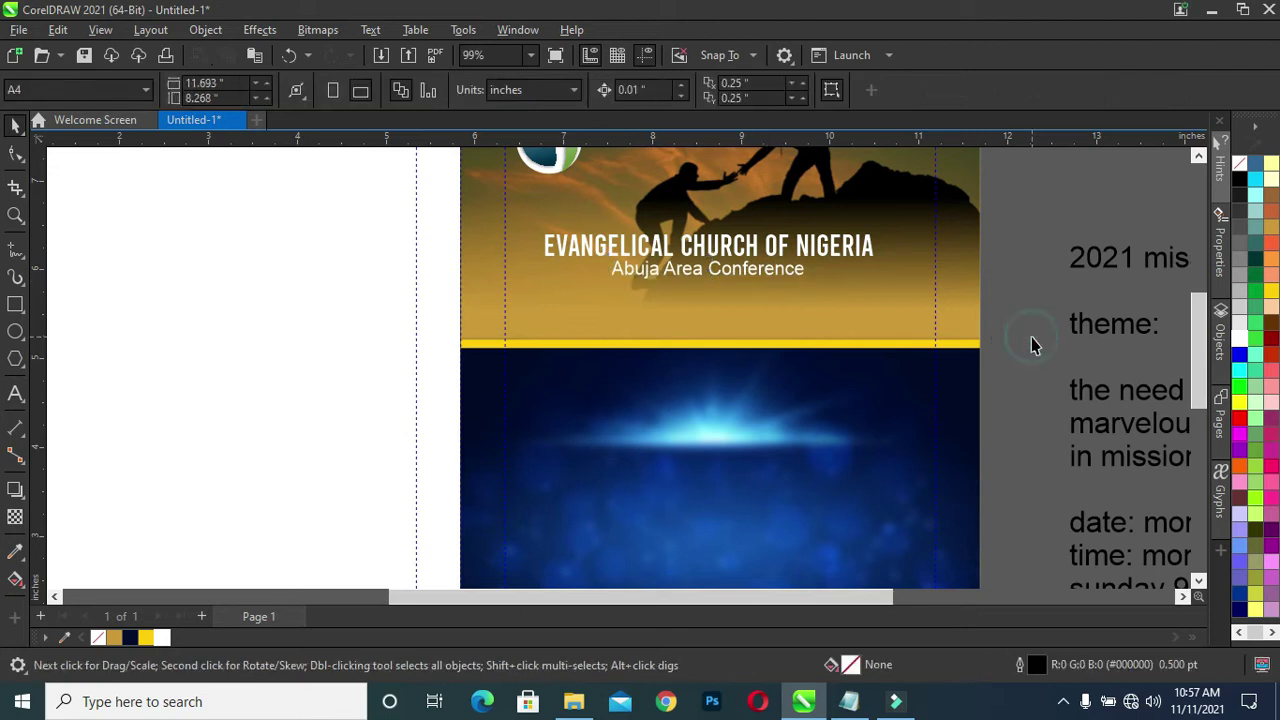
scroll(740, 265, "down", 1)
scroll(750, 275, "down", 1)
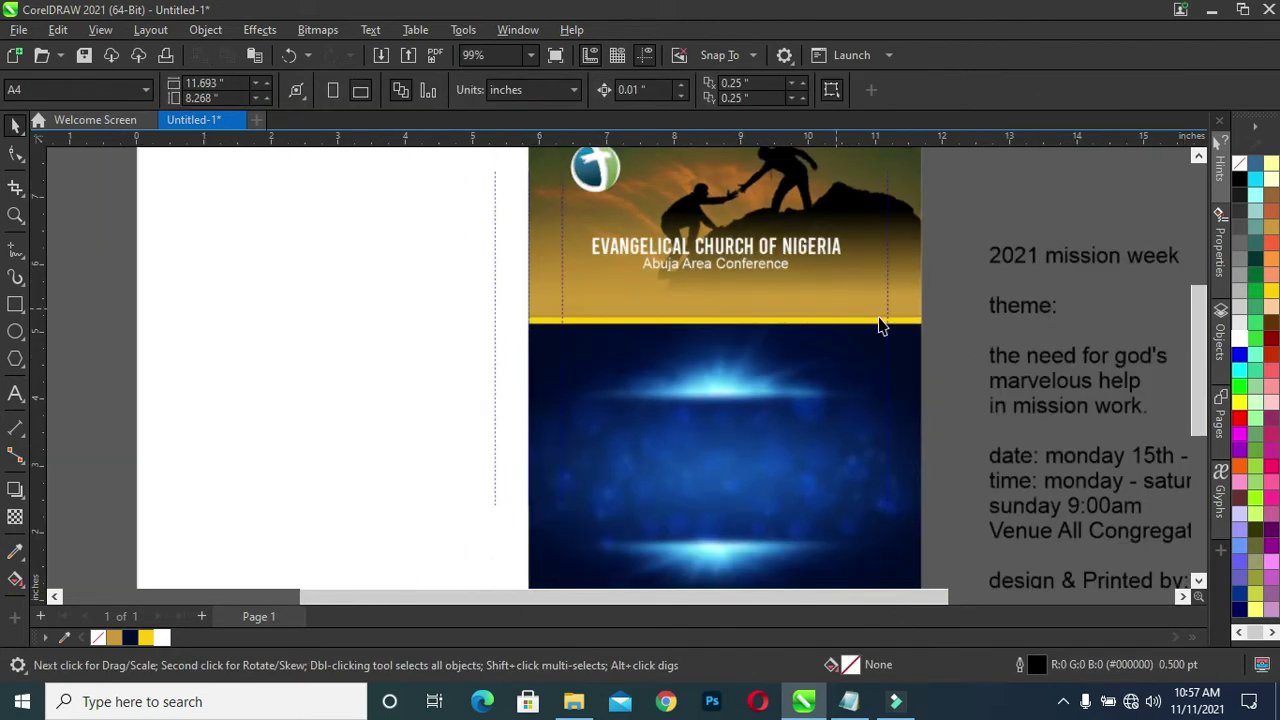
Step: Move 2021 MISSION WEEK beneath the subtitle and set it in Bebas
left_click_drag(1034, 252, 719, 287)
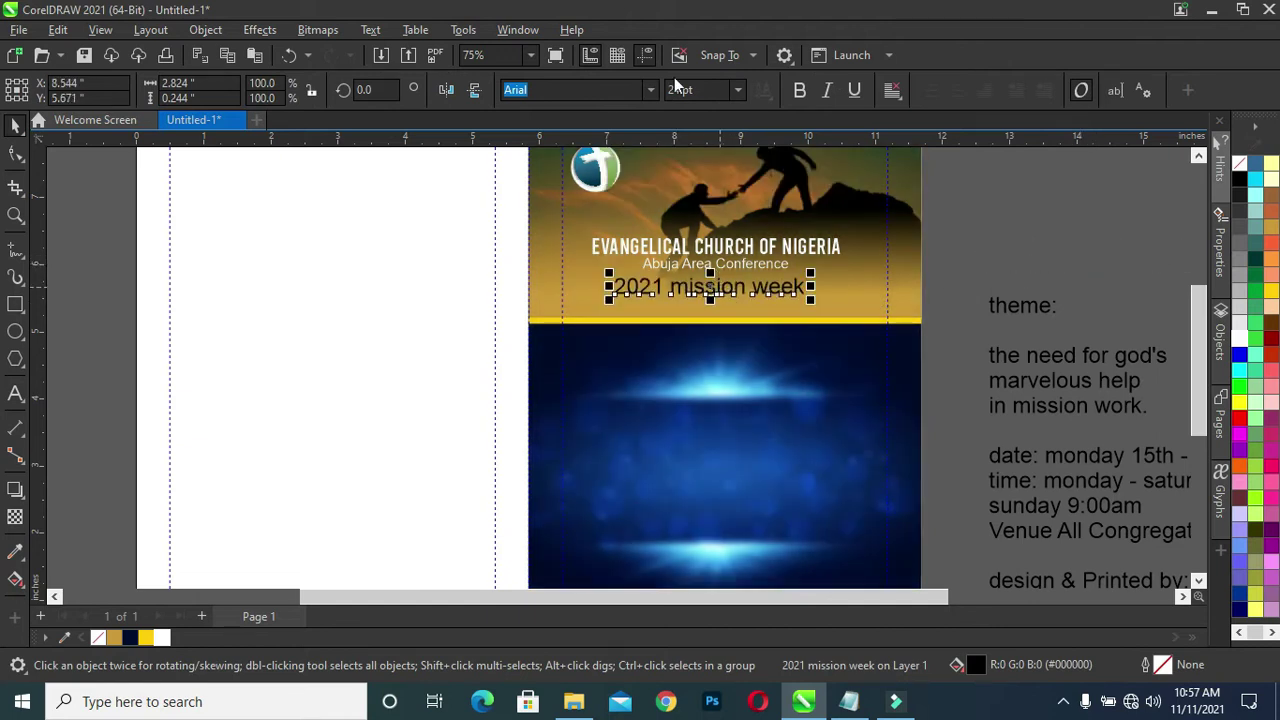
left_click(650, 90)
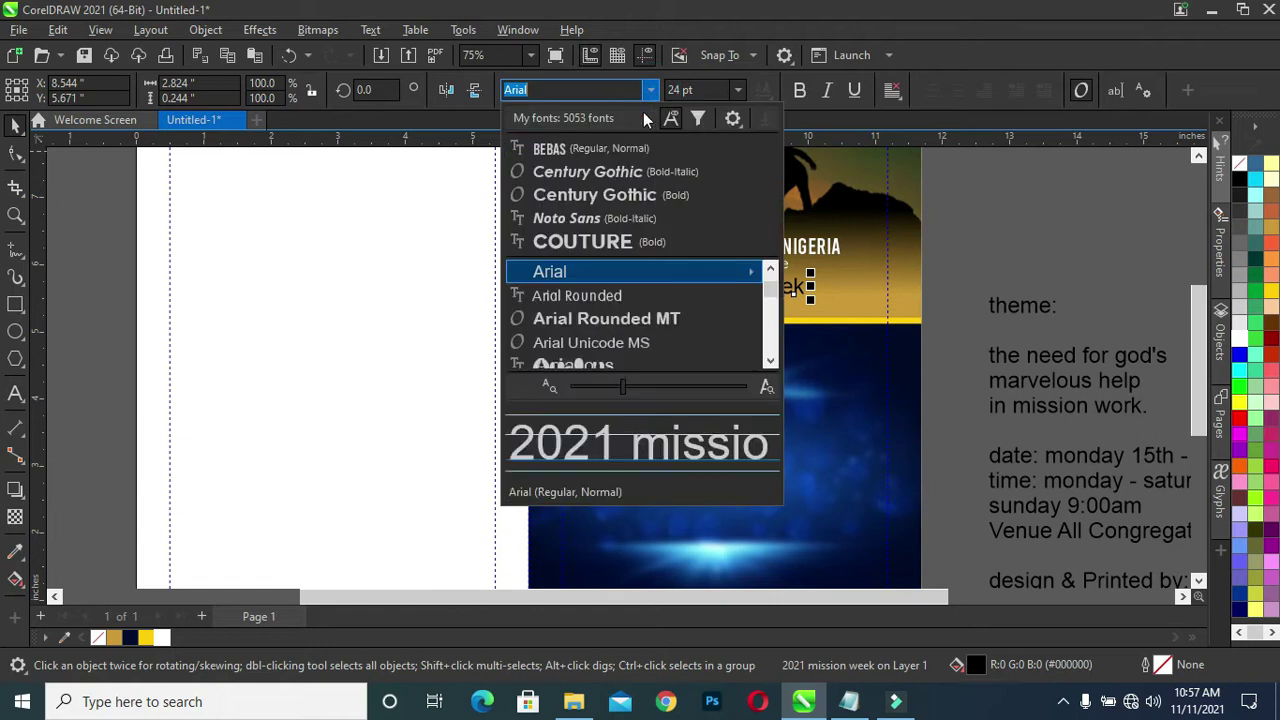
left_click(617, 153)
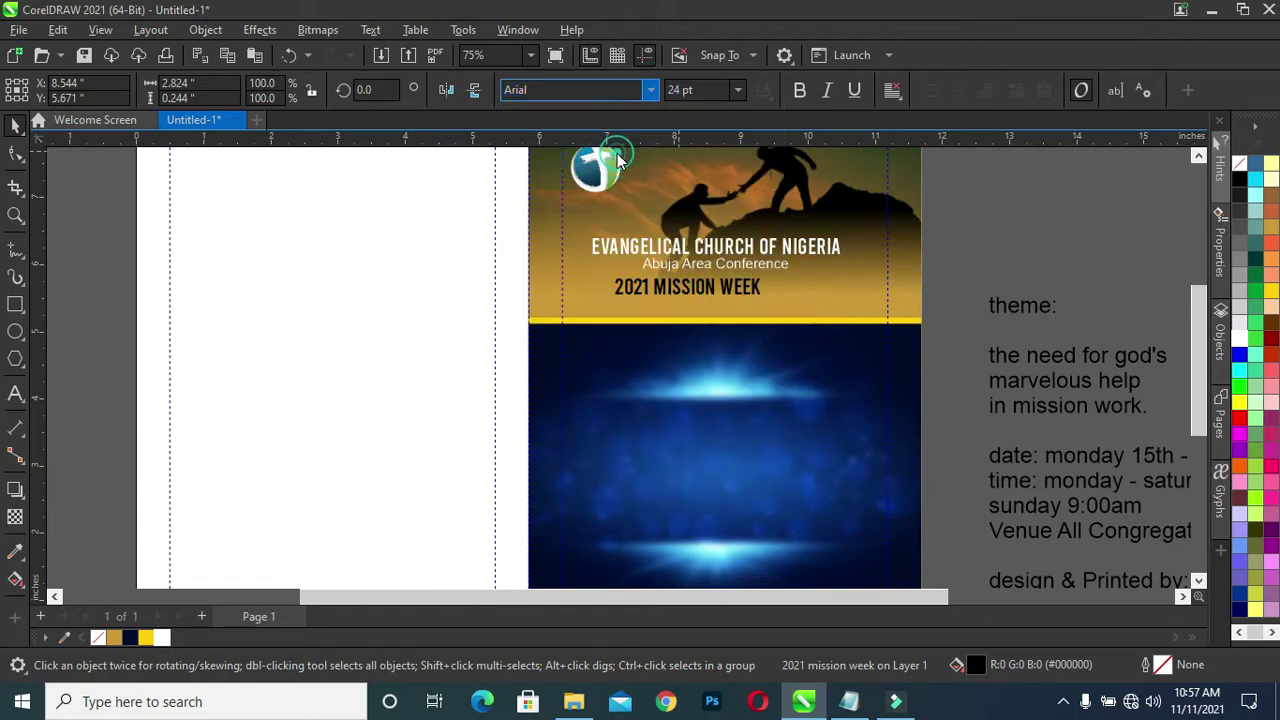
scroll(744, 306, "up", 1)
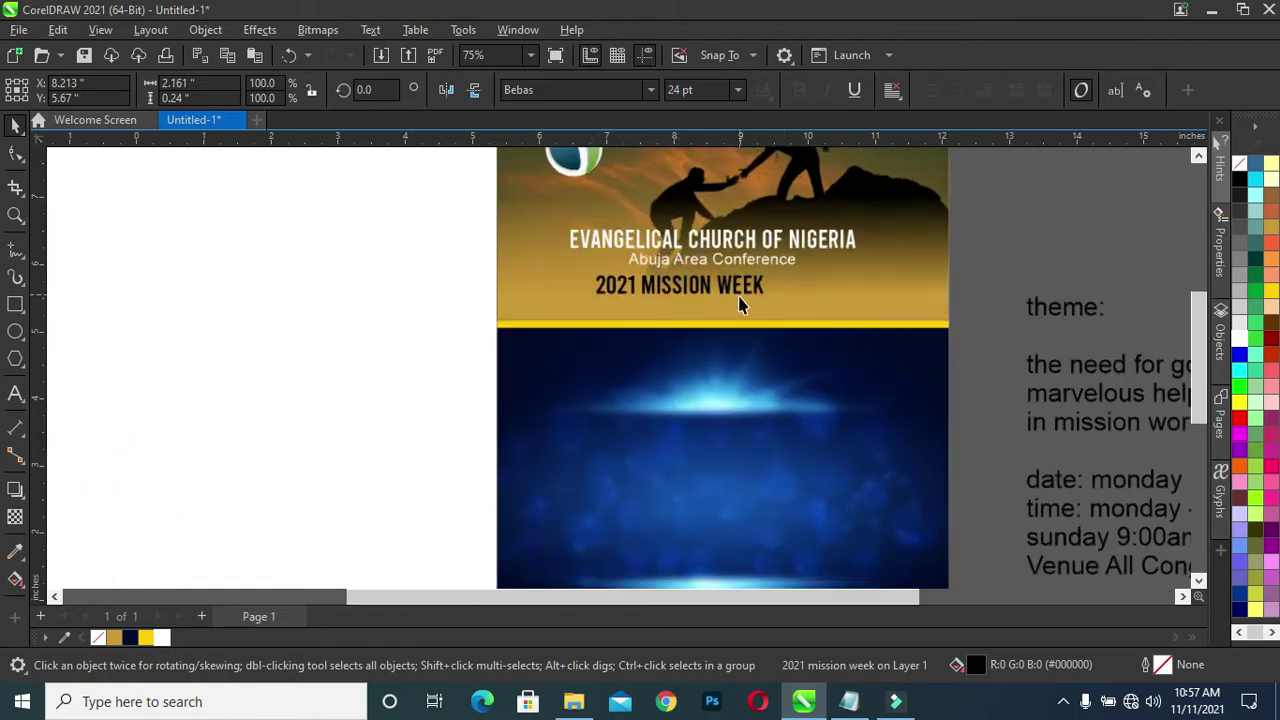
scroll(740, 305, "up", 1)
left_click_drag(726, 289, 755, 288)
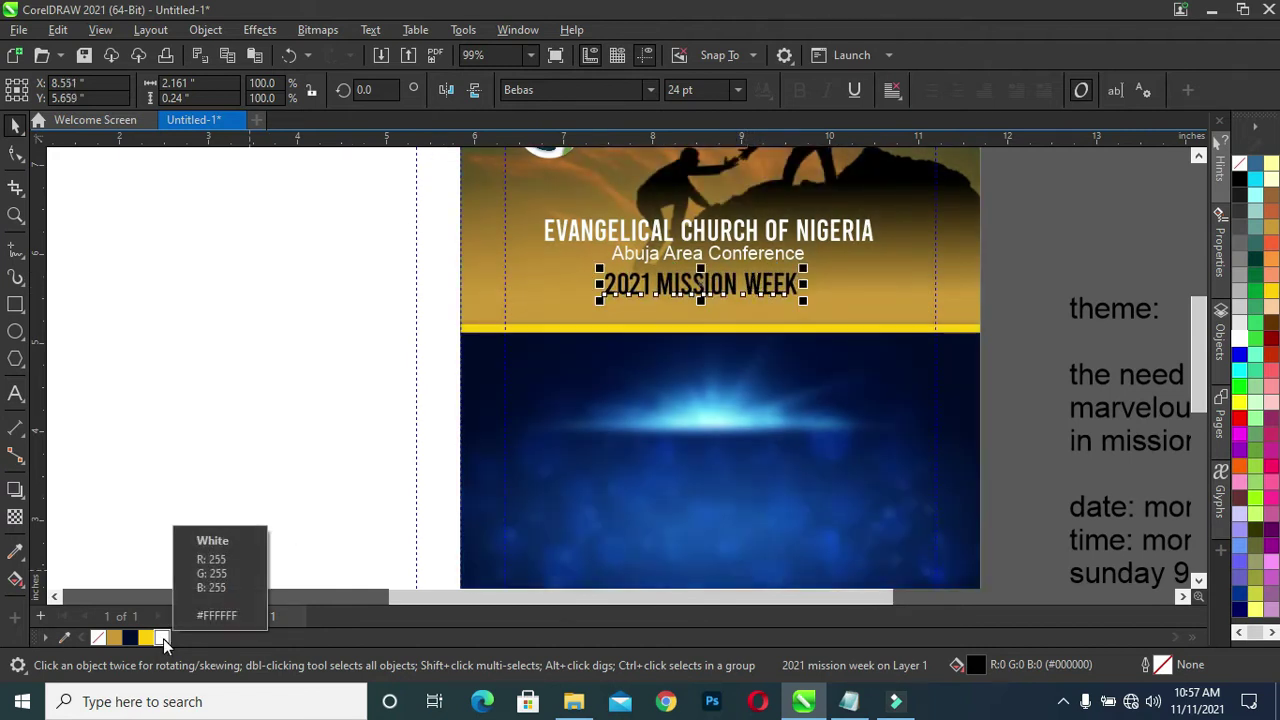
Step: Colour the year '2021' in the heading red
double_click(650, 290)
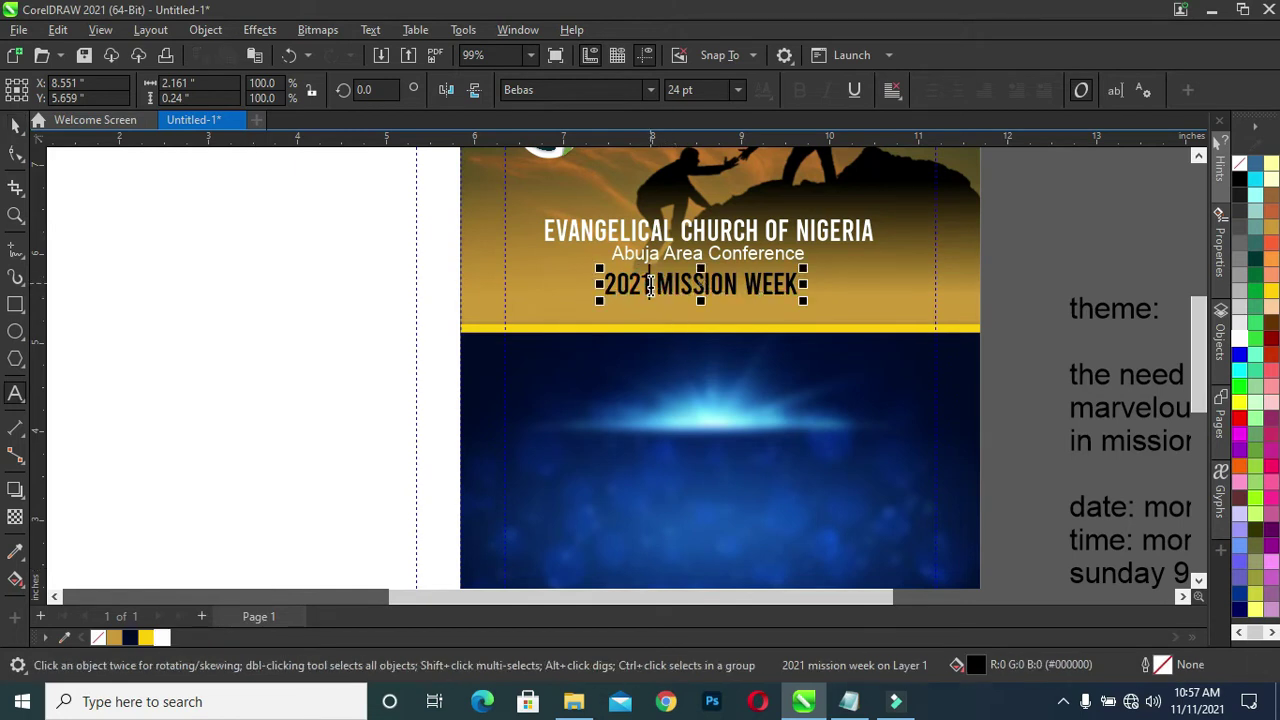
left_click_drag(653, 287, 603, 287)
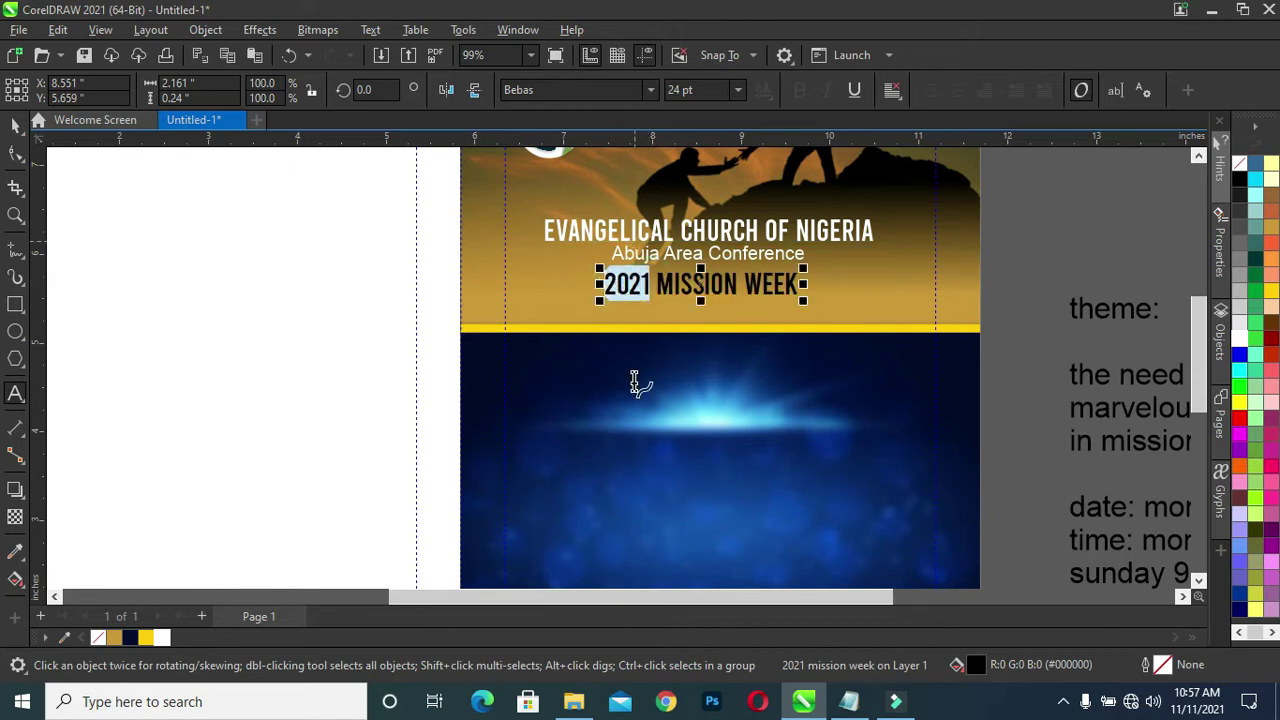
left_click(1240, 419)
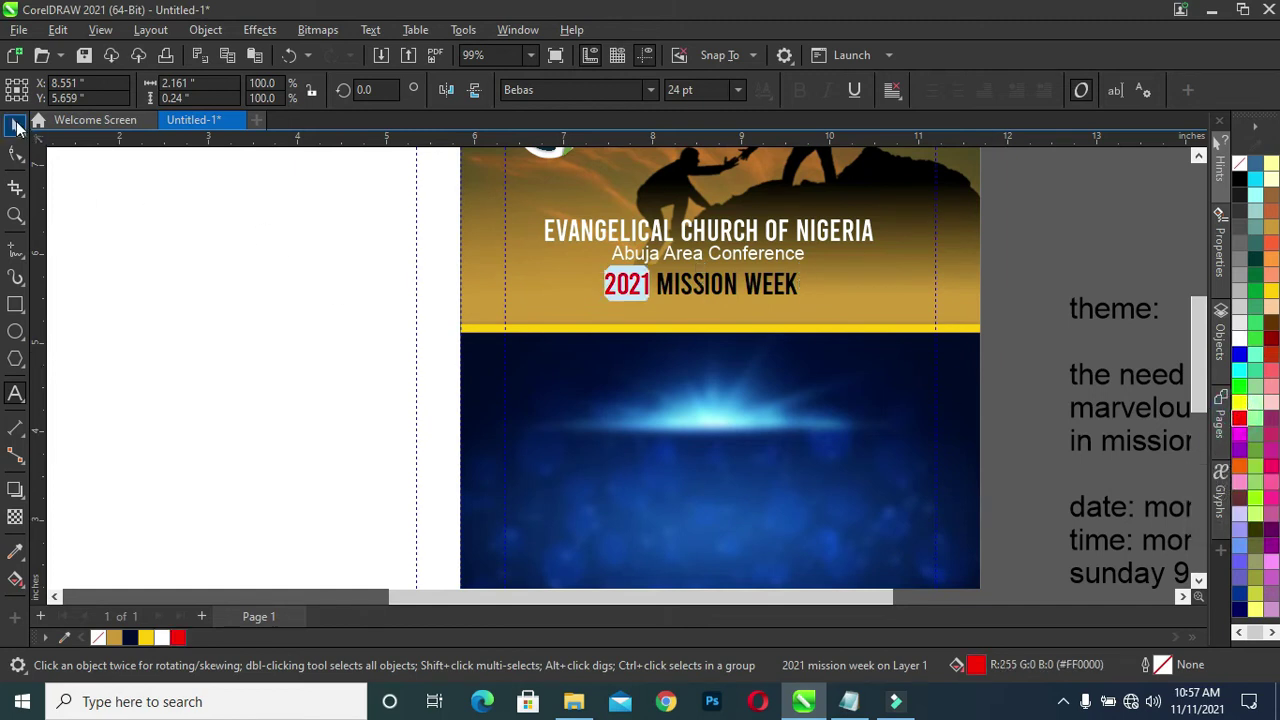
left_click(17, 125)
left_click(1078, 210)
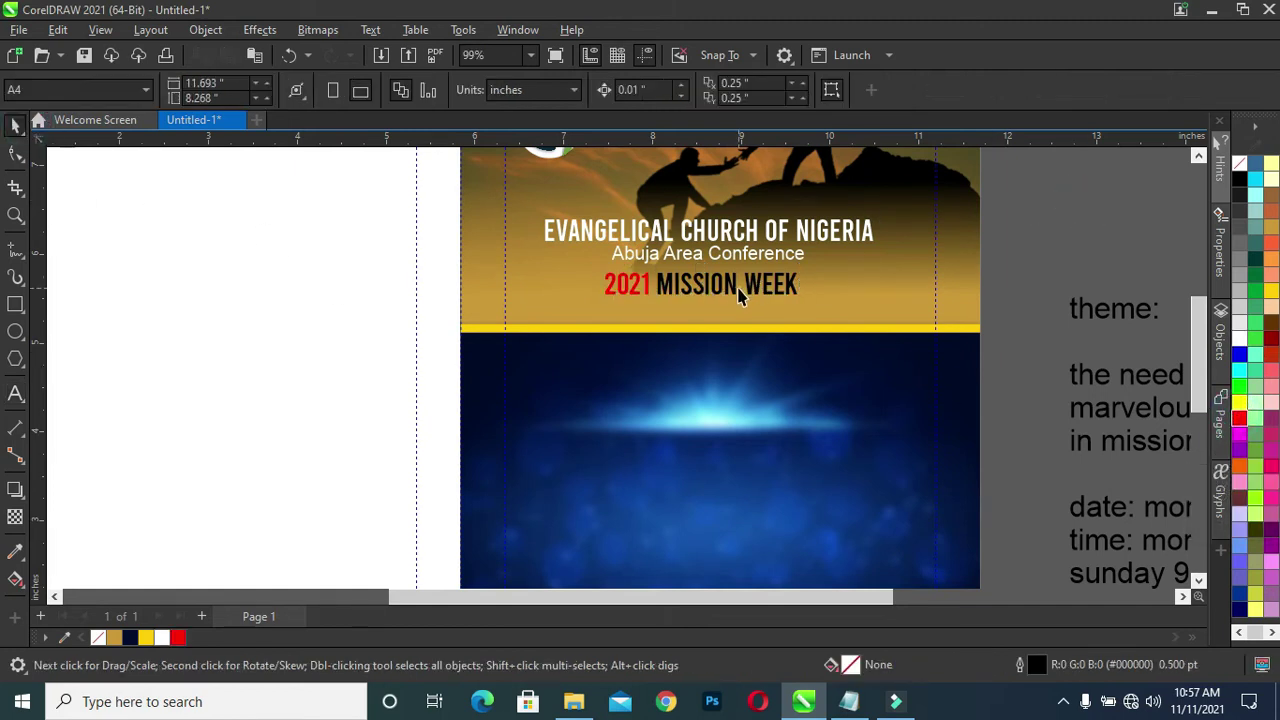
Step: Move the 2021 MISSION WEEK line lower in the header
scroll(735, 290, "up", 3)
scroll(730, 290, "up", 1)
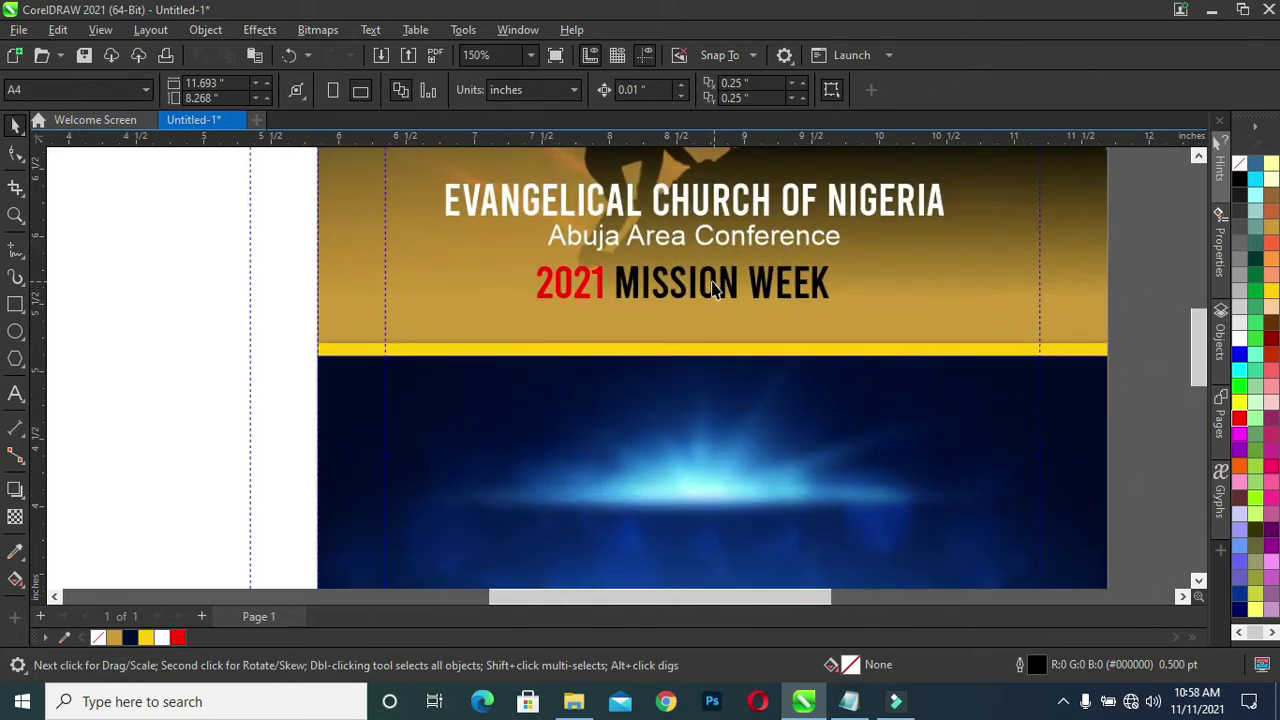
left_click(713, 289)
left_click_drag(693, 283, 700, 316)
Step: Centre the church name, subtitle and 2021 MISSION WEEK horizontally on the background image
scroll(985, 216, "down", 1)
left_click_drag(1140, 150, 362, 332)
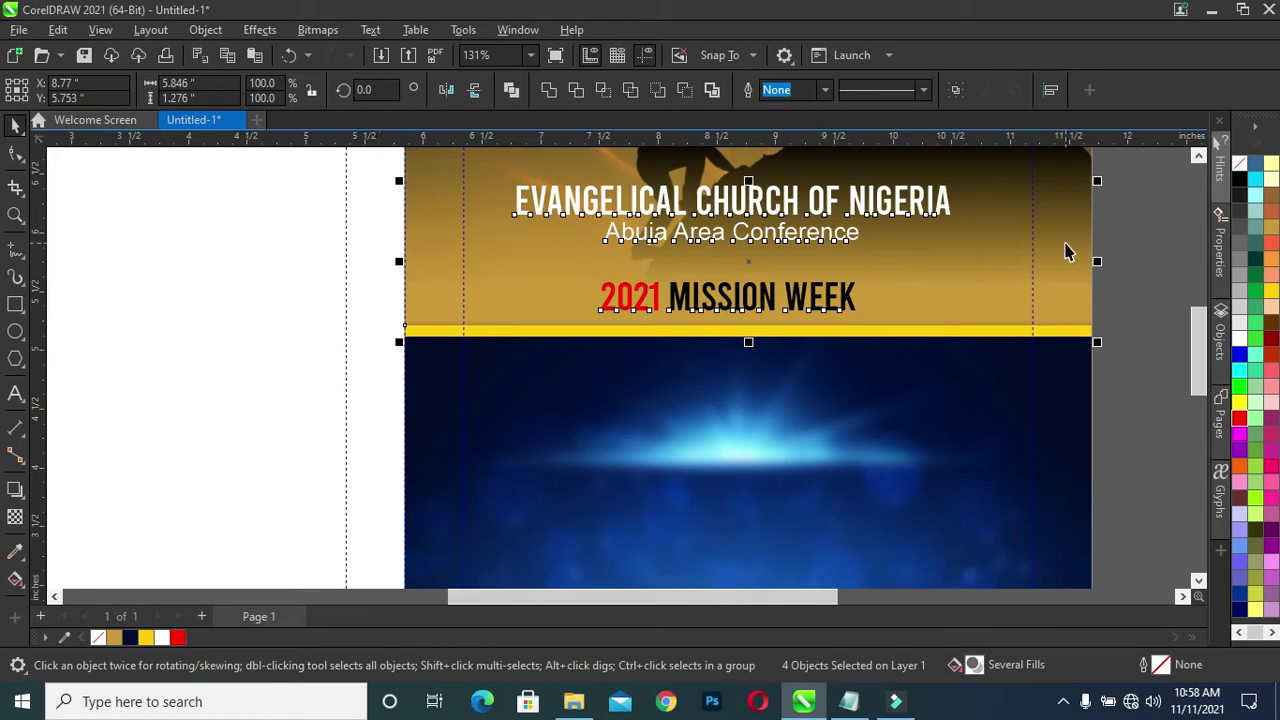
left_click(1140, 237)
mouse_move(1128, 154)
left_mouse_down()
mouse_move(363, 342)
mouse_move(376, 318)
left_mouse_up()
left_click(1122, 244)
left_click_drag(1112, 162, 430, 330)
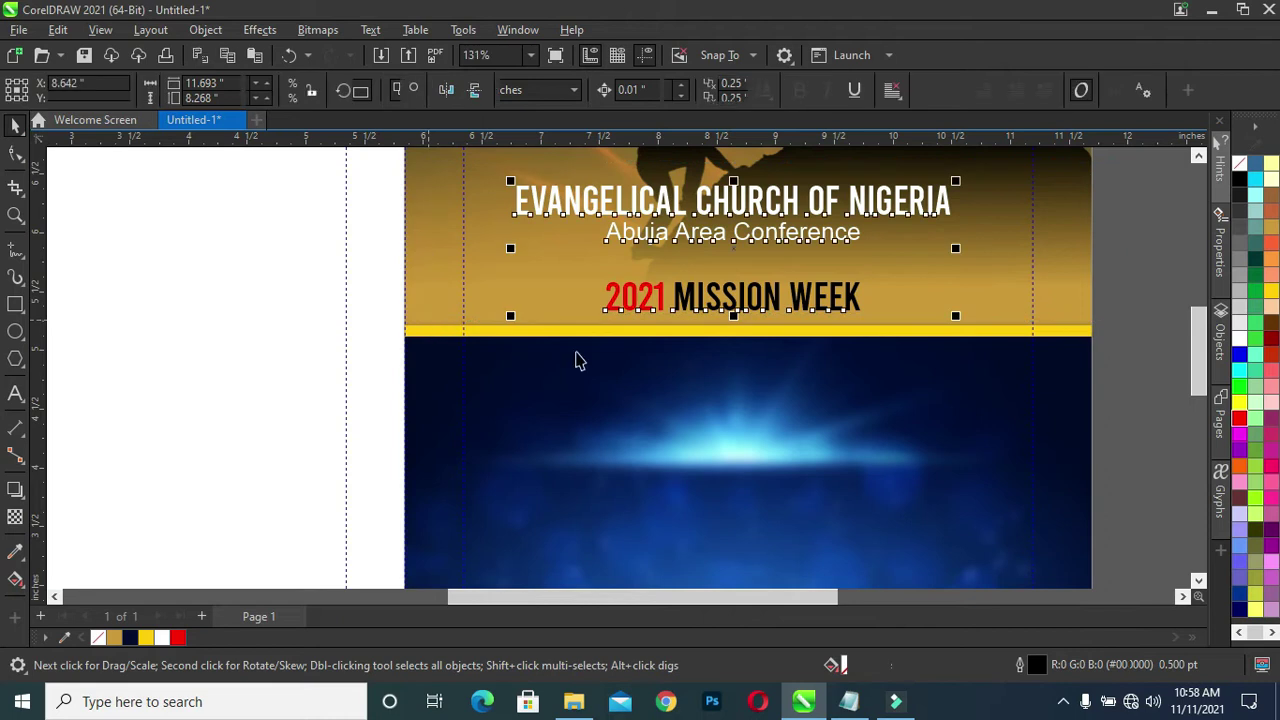
left_click(423, 254, "shift")
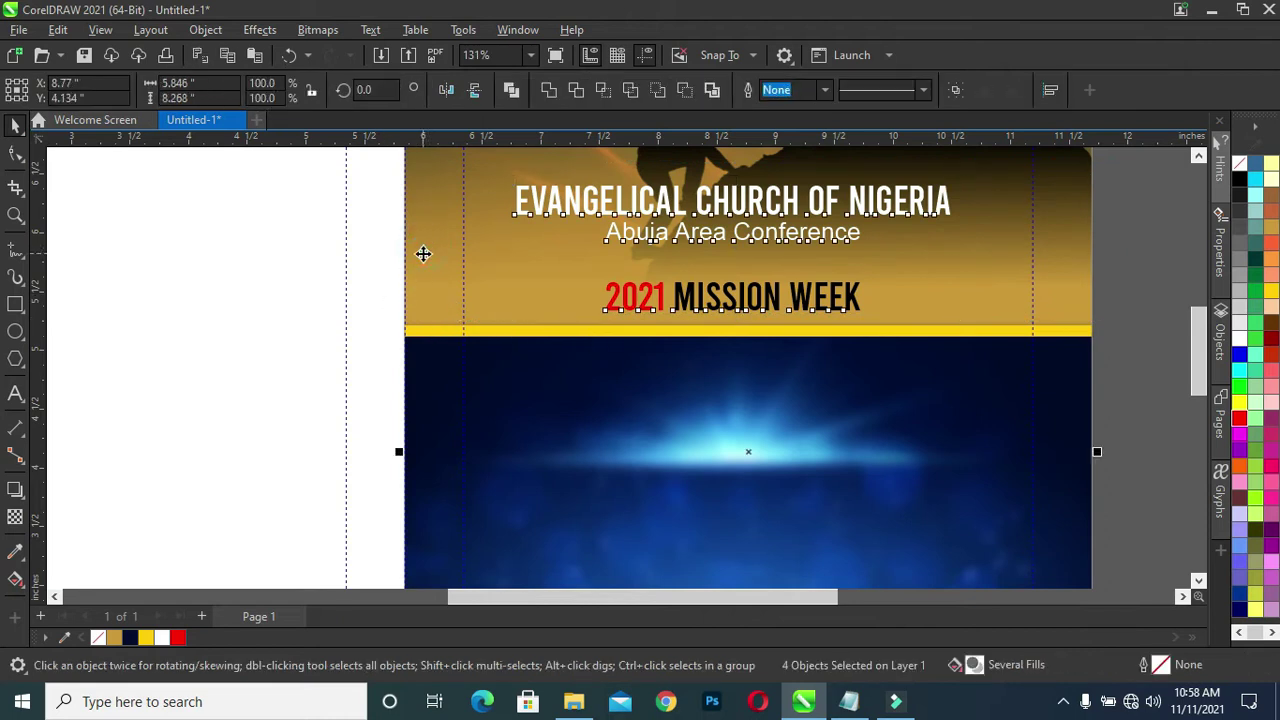
key("c")
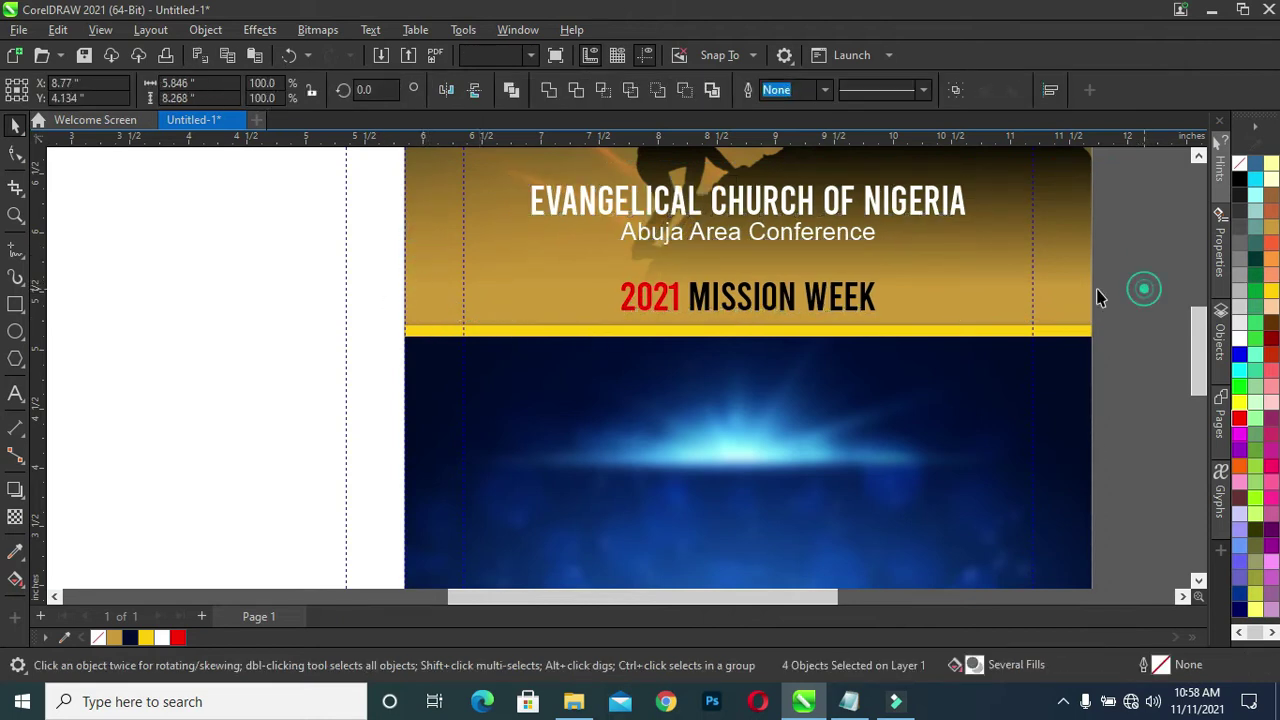
key("Escape")
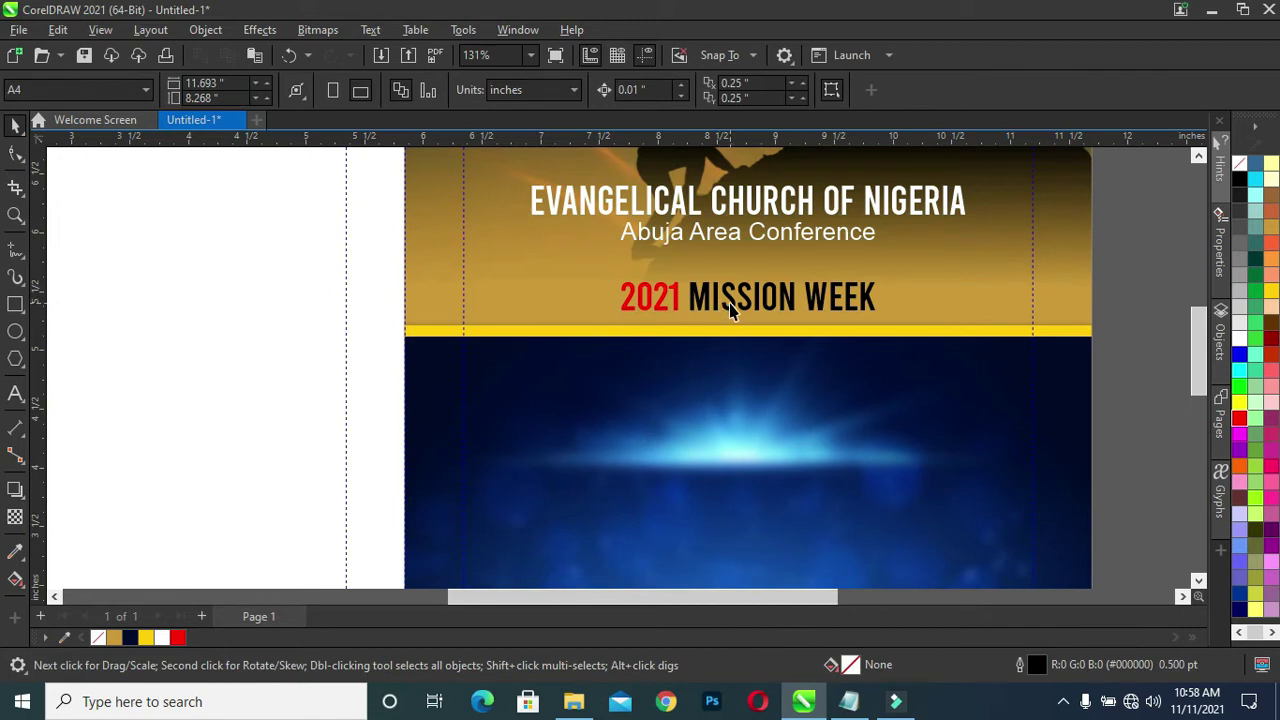
left_click(729, 303)
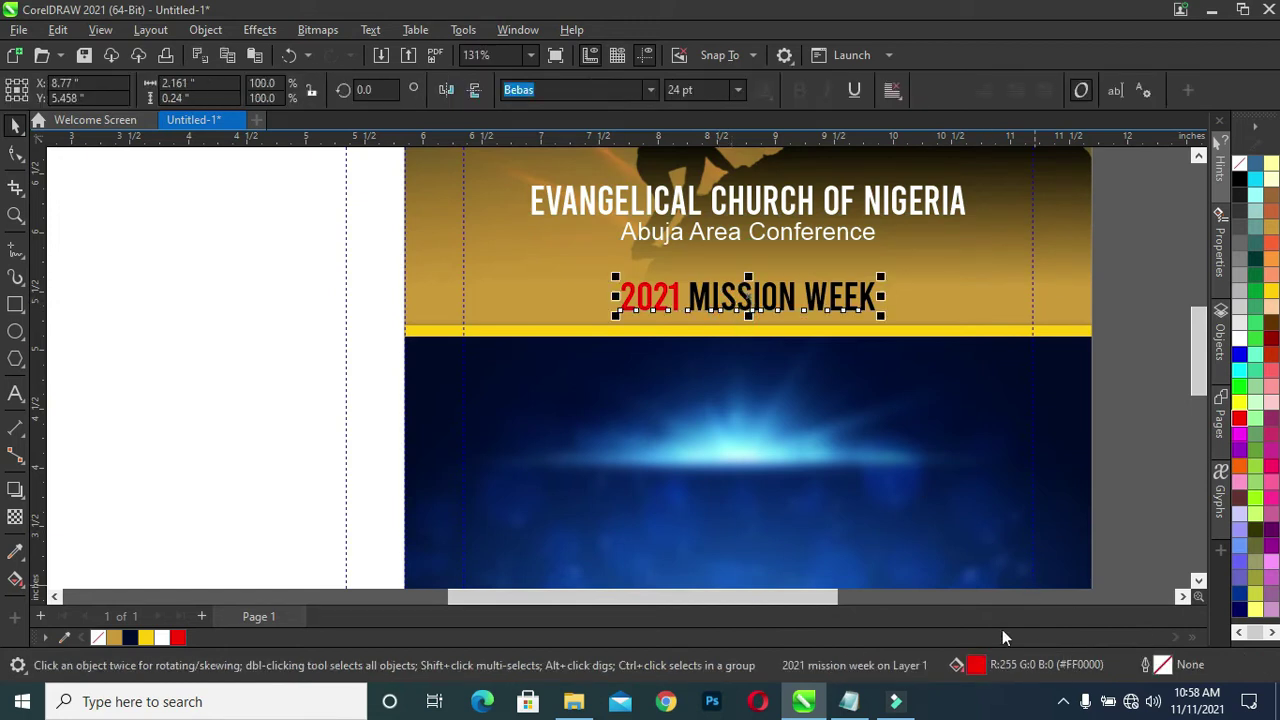
right_click(162, 640)
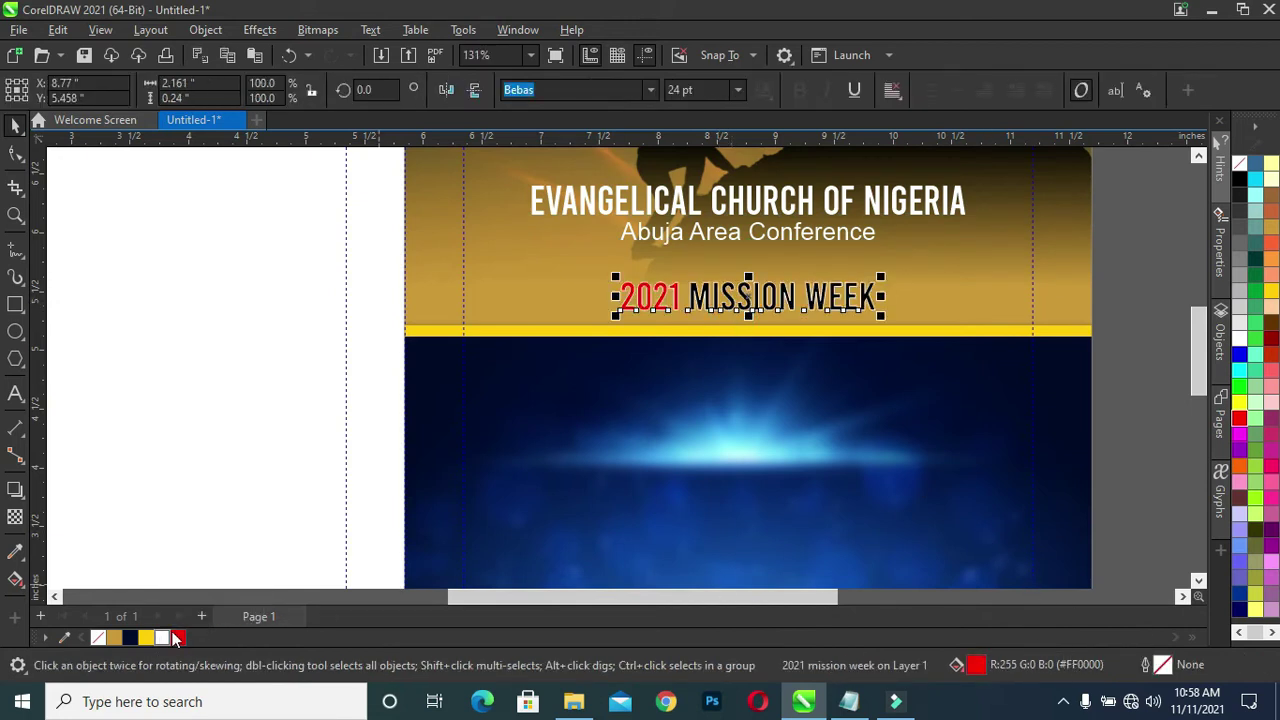
Step: Give 2021 MISSION WEEK a 2.0 pt round-cornered outline behind the fill, scaling with the text
double_click(1162, 667)
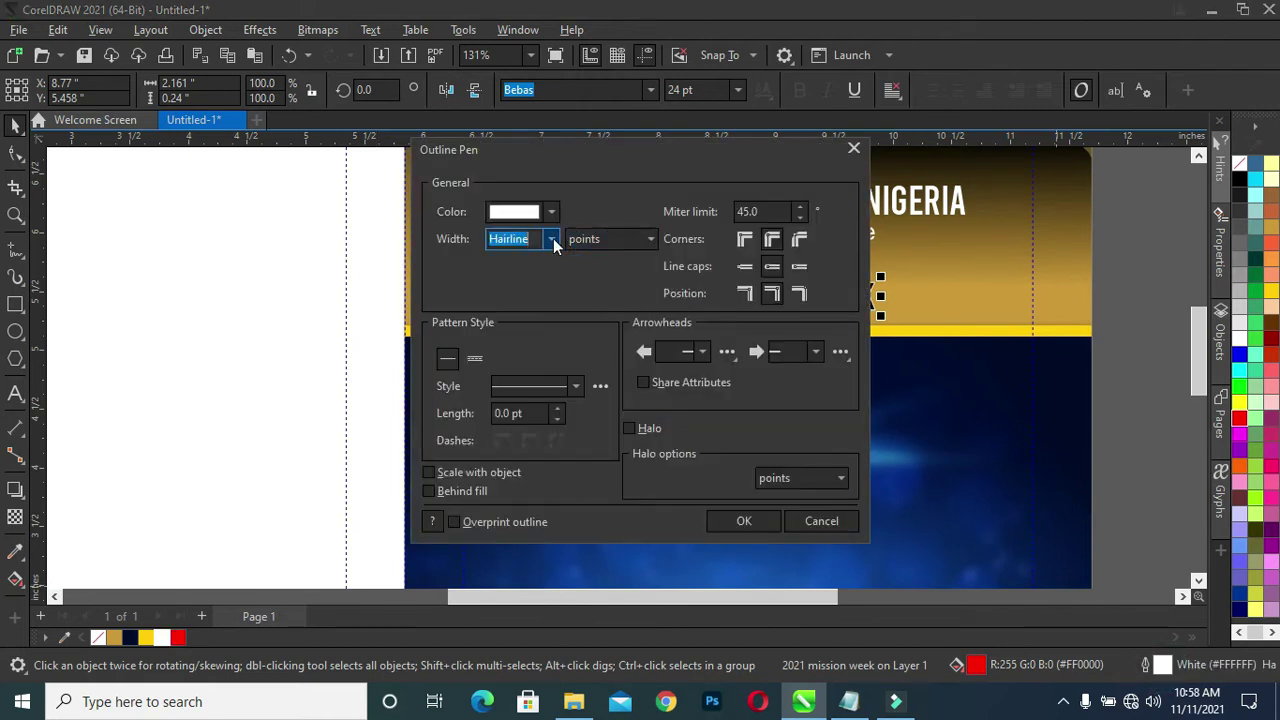
mouse_move(603, 149)
left_mouse_down()
mouse_move(339, 123)
mouse_move(291, 131)
left_mouse_up()
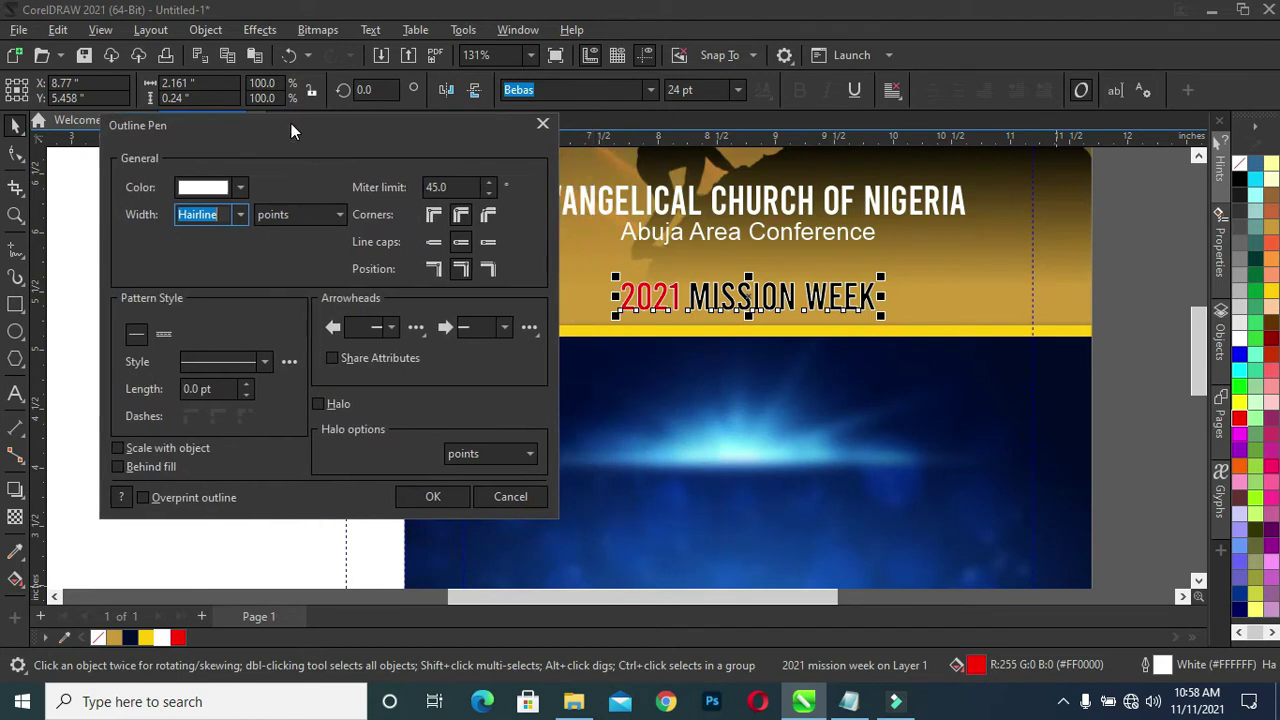
left_click(244, 221)
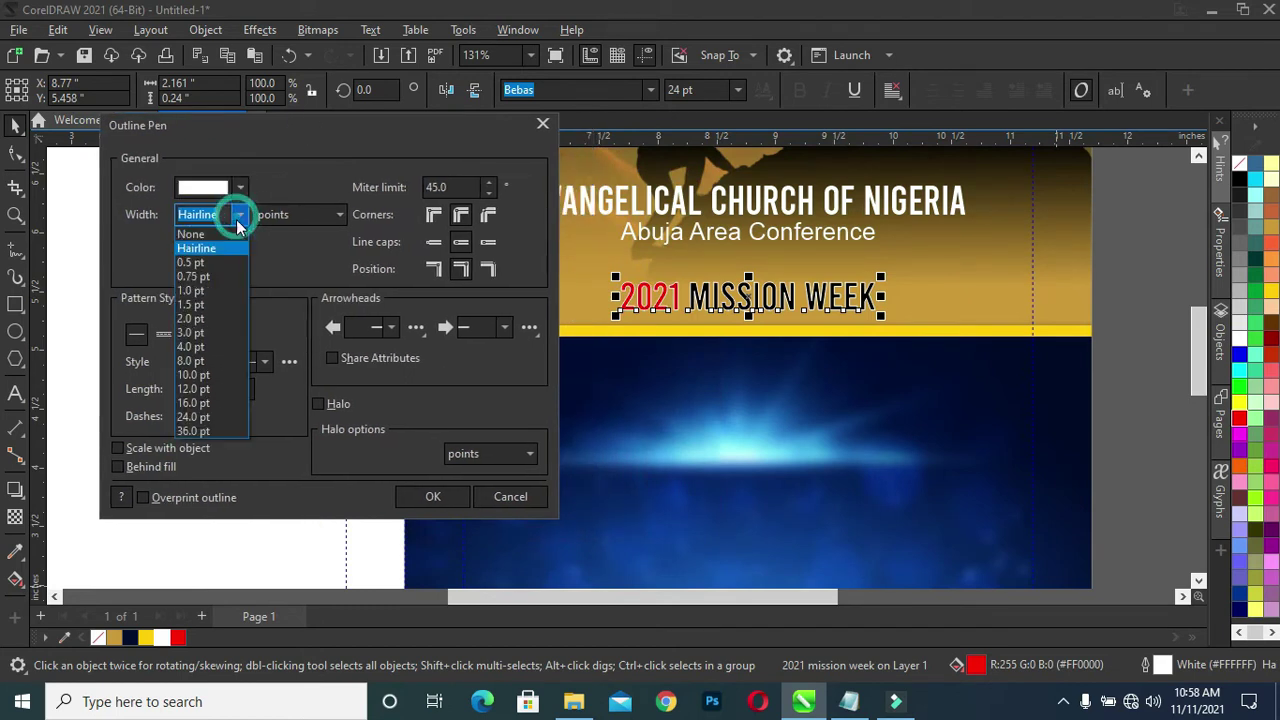
left_click(209, 314)
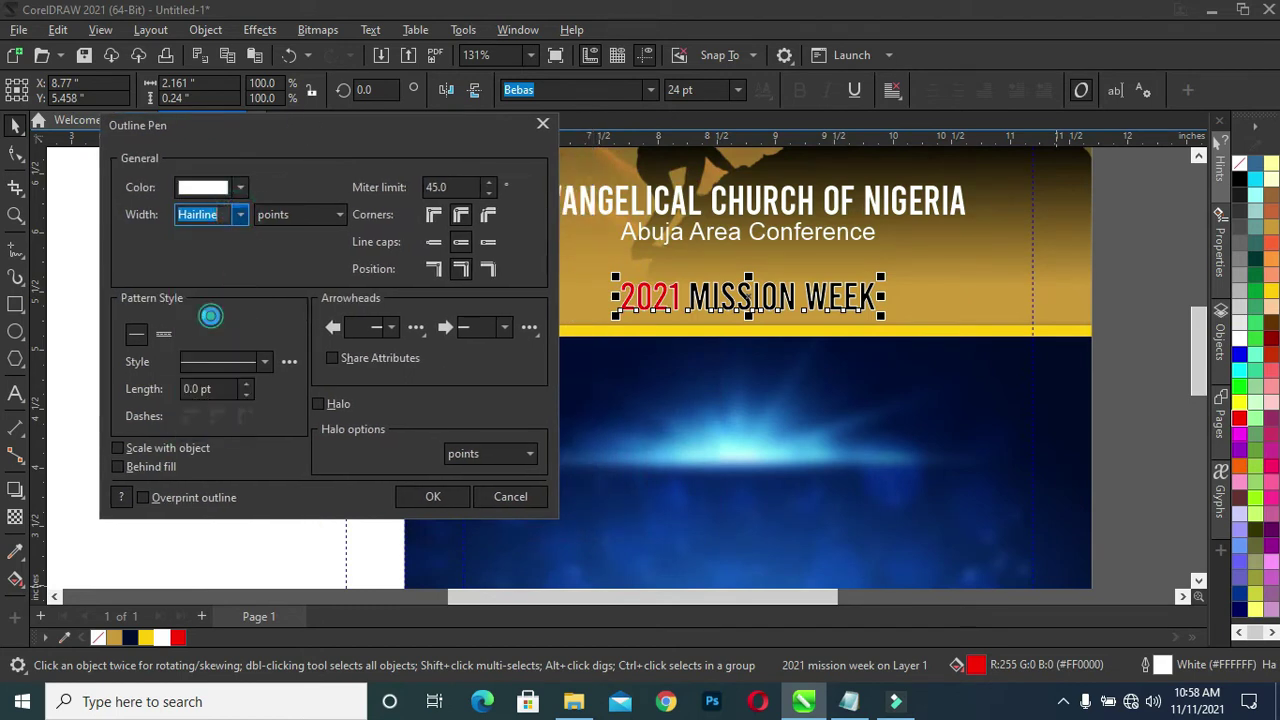
left_click(119, 467)
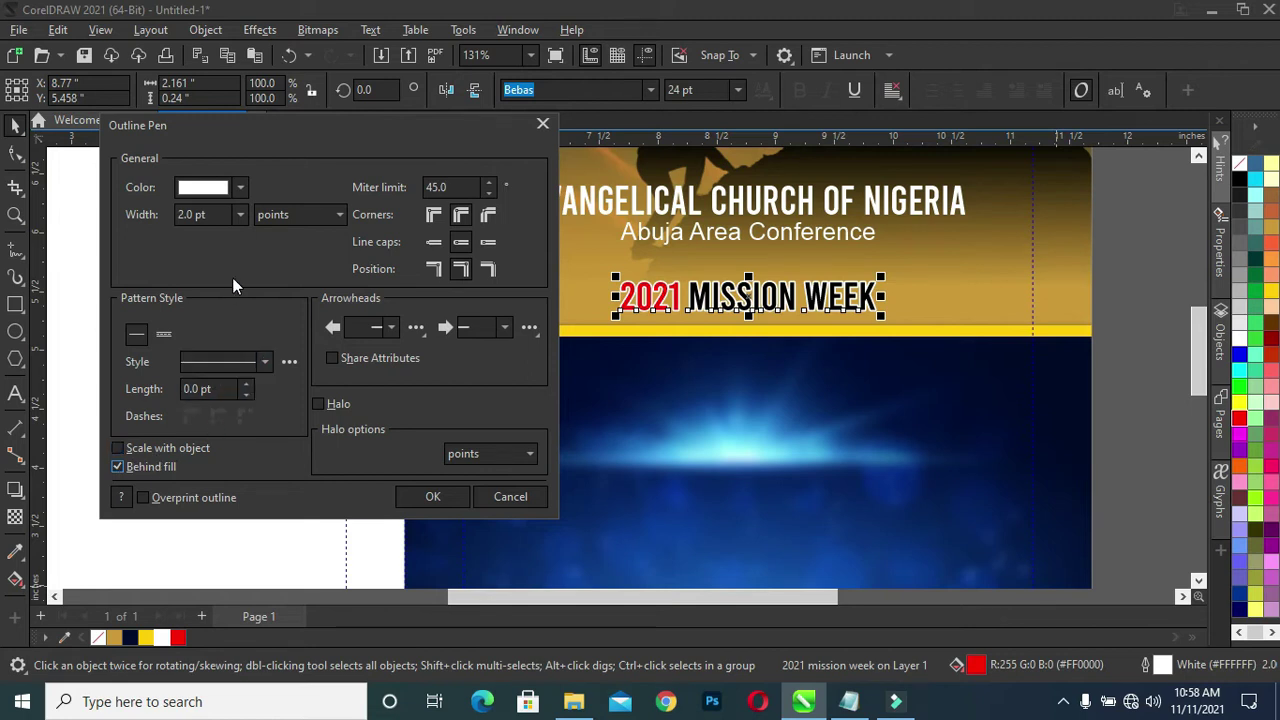
left_click(117, 448)
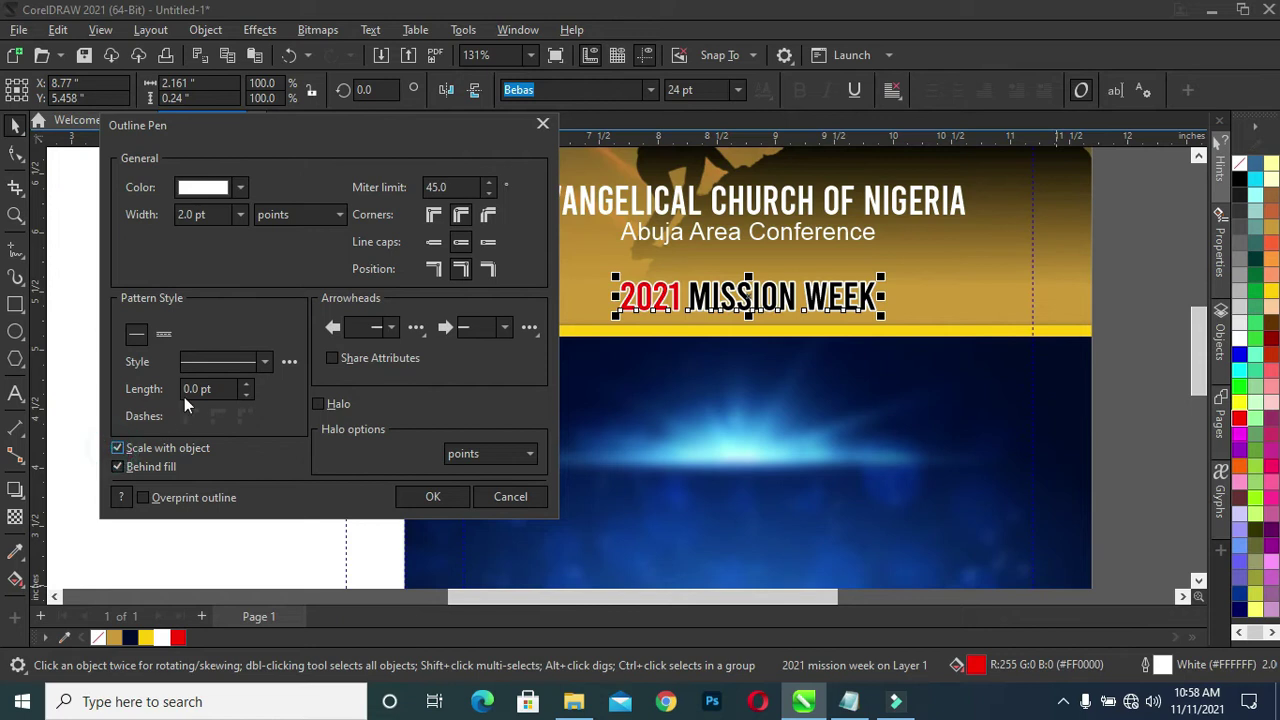
left_click(460, 216)
left_click(461, 269)
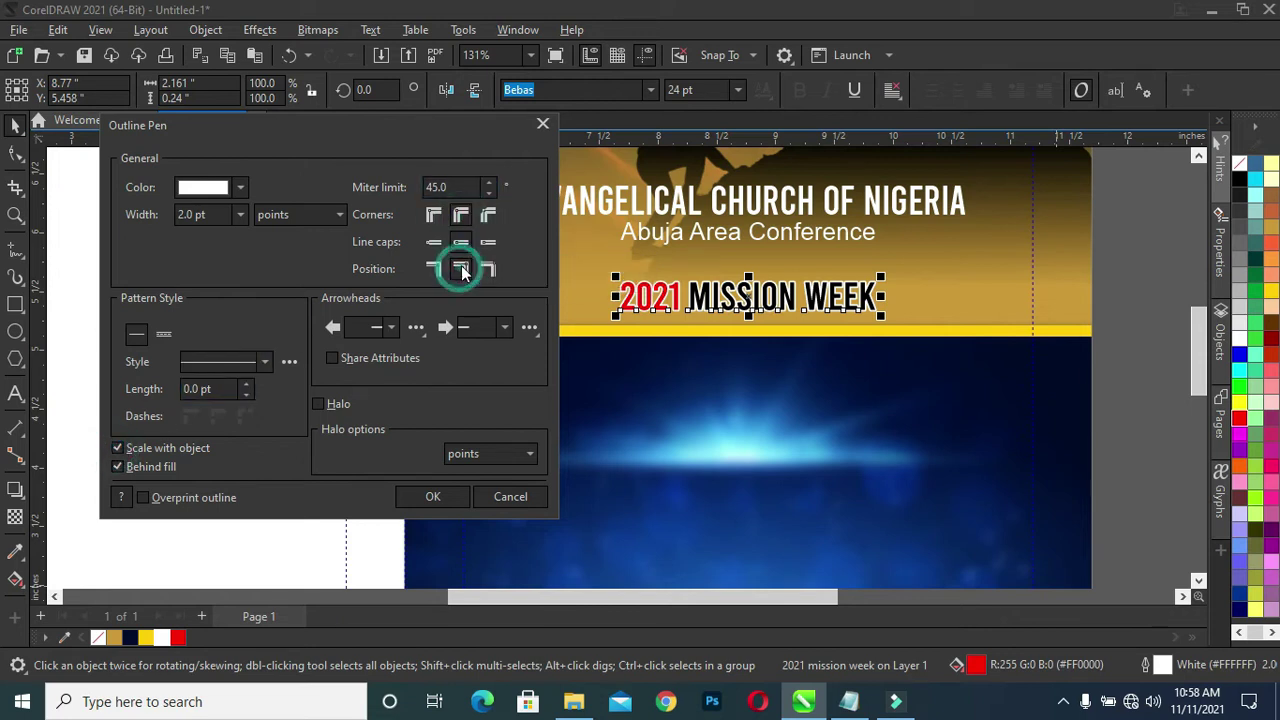
left_click(433, 498)
Step: Deselect and review the outlined heading, then select 'Abuja Area Conference'
left_click(1121, 357)
scroll(817, 303, "down", 2)
scroll(829, 294, "down", 1)
scroll(860, 310, "down", 1)
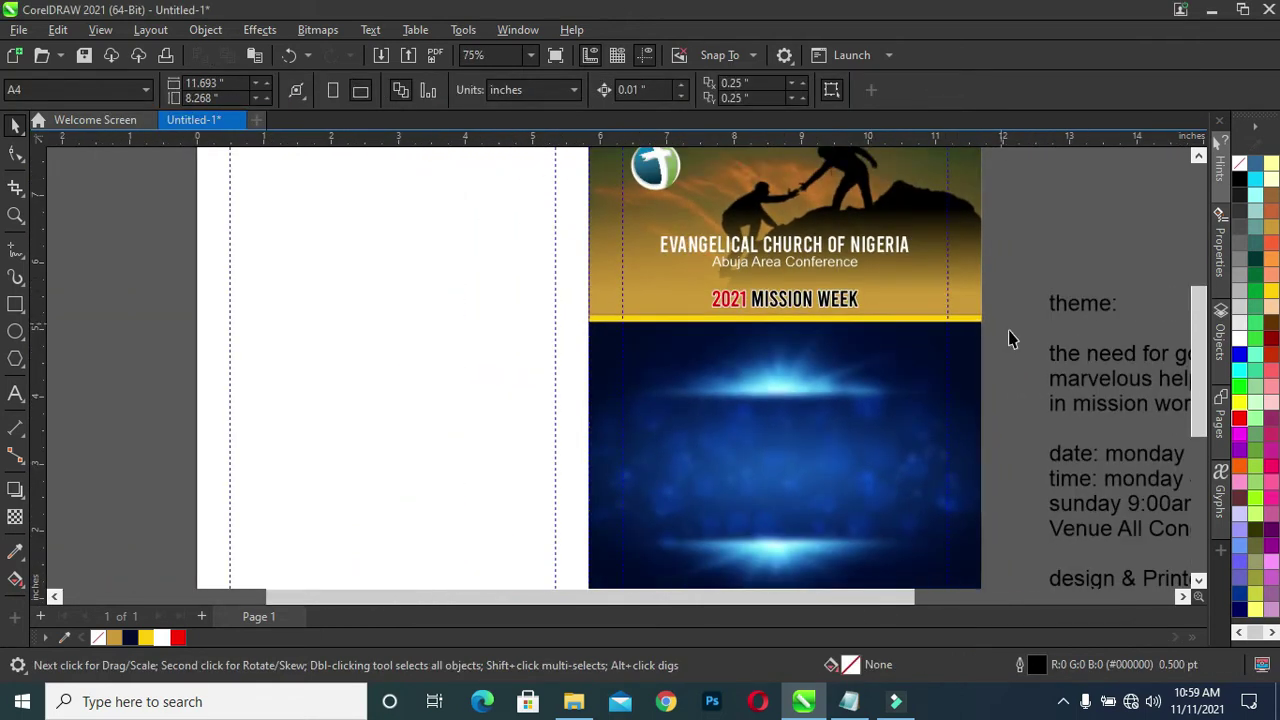
scroll(950, 300, "up", 1)
scroll(930, 282, "up", 1)
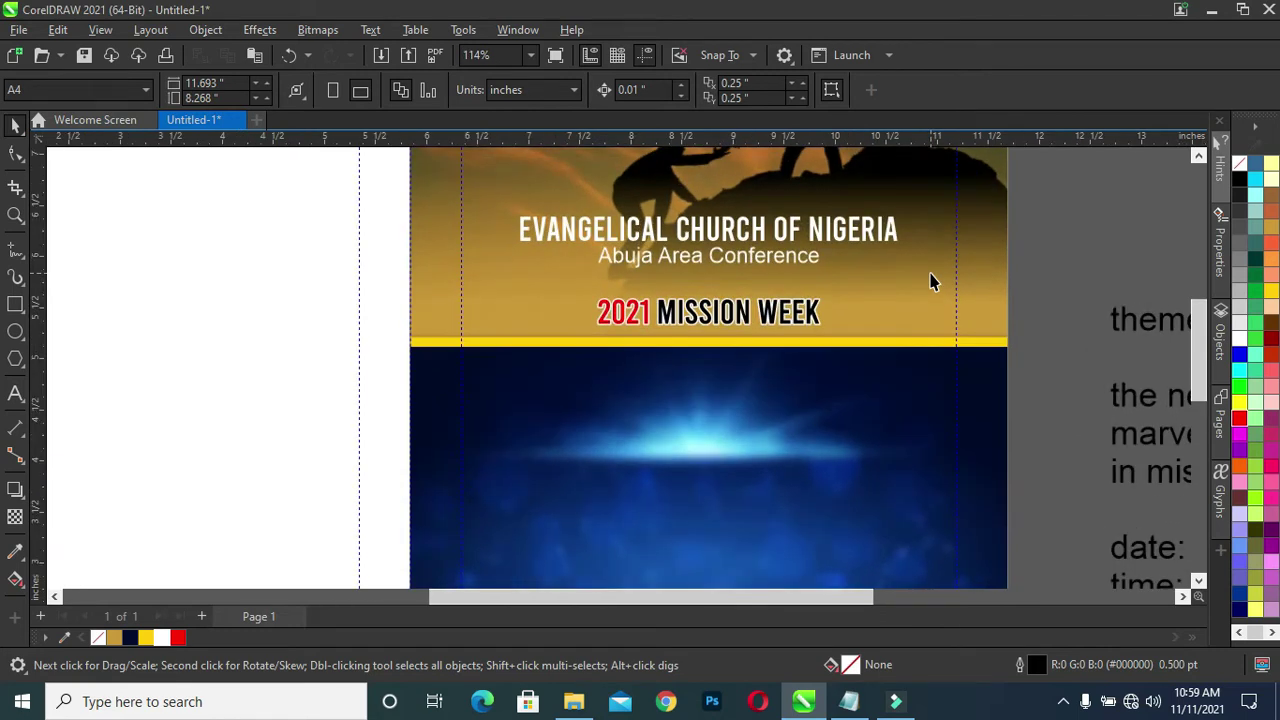
left_click(768, 262)
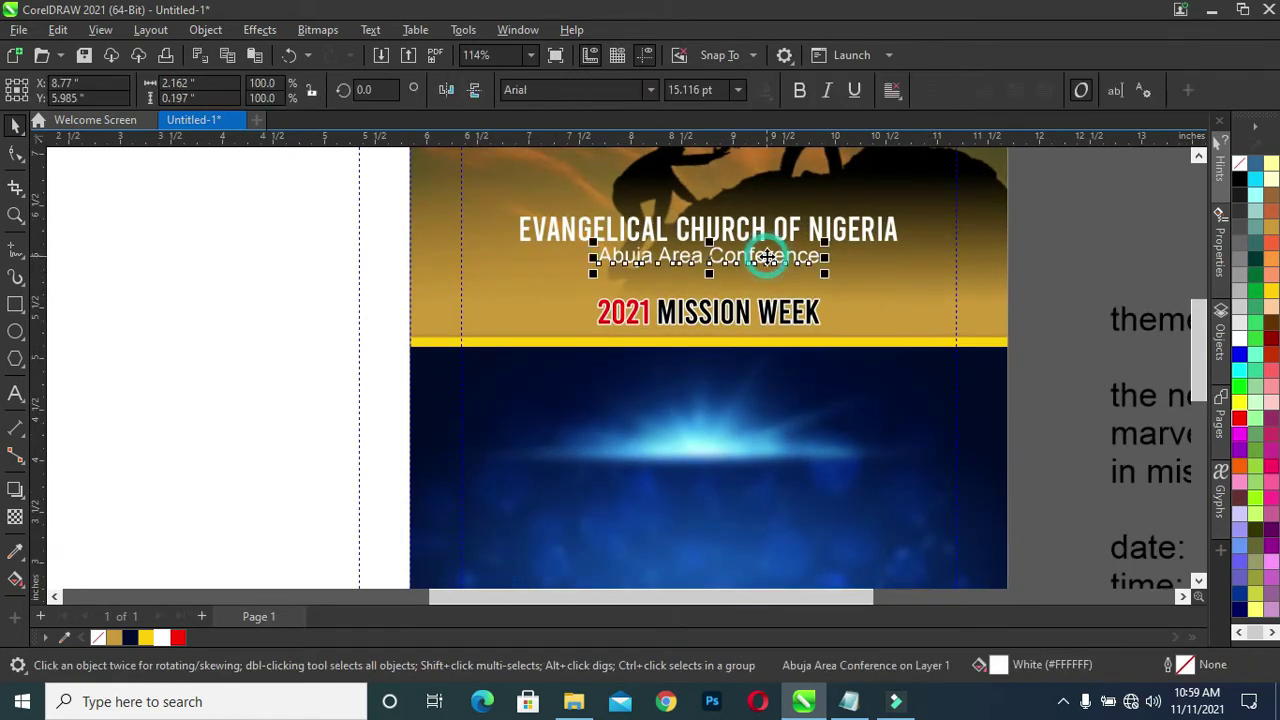
Step: Scale 'Abuja Area Conference' to about 12.6 pt, widen its letter spacing and recentre it
left_click_drag(826, 276, 812, 280)
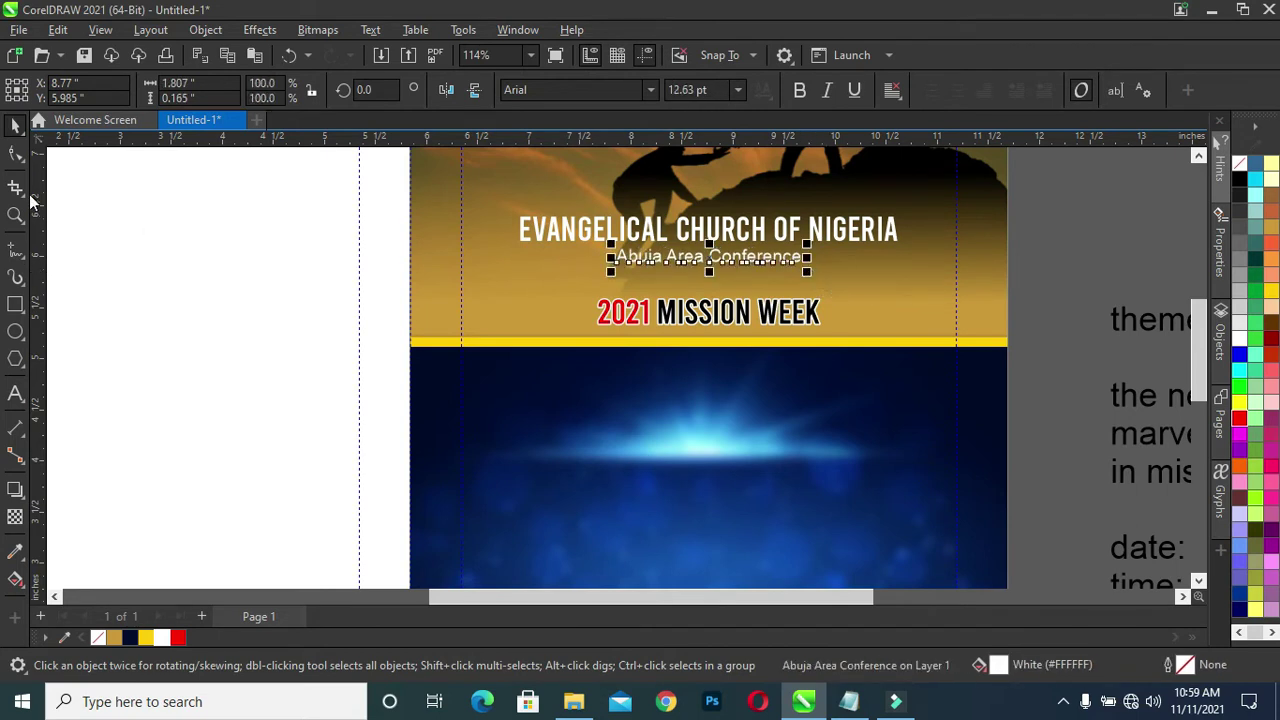
left_click(16, 153)
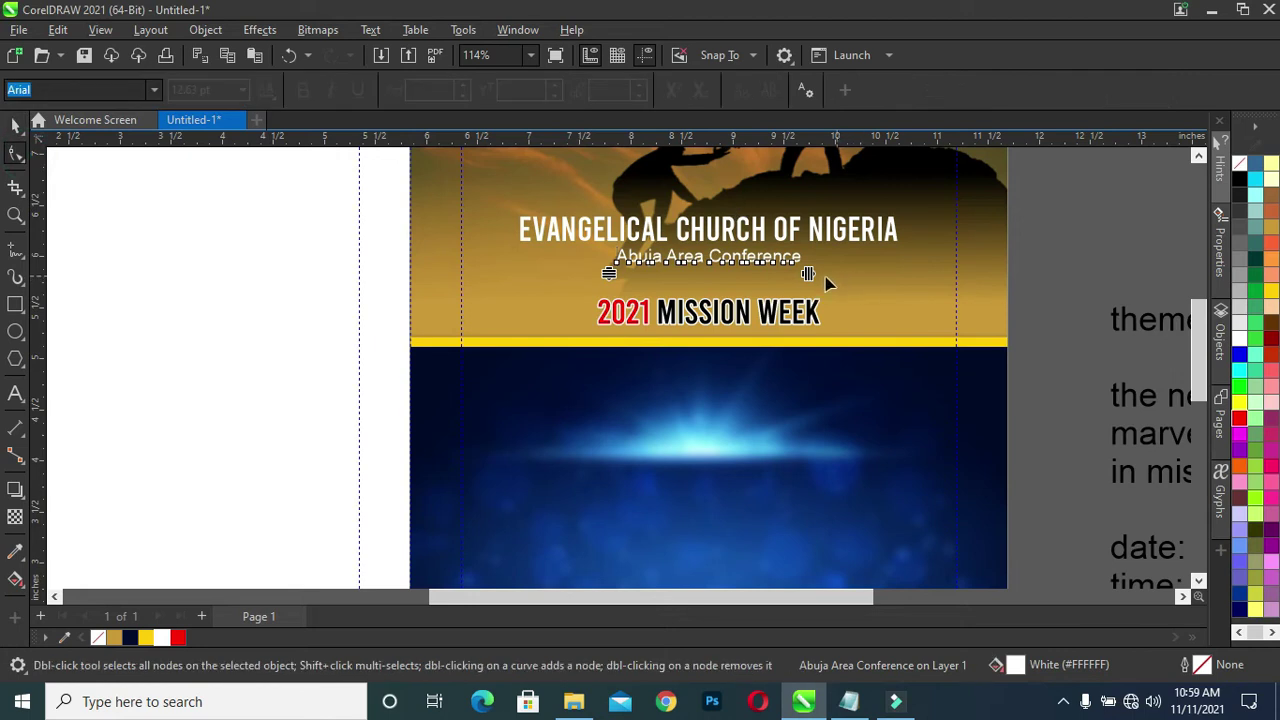
left_click_drag(809, 275, 847, 289)
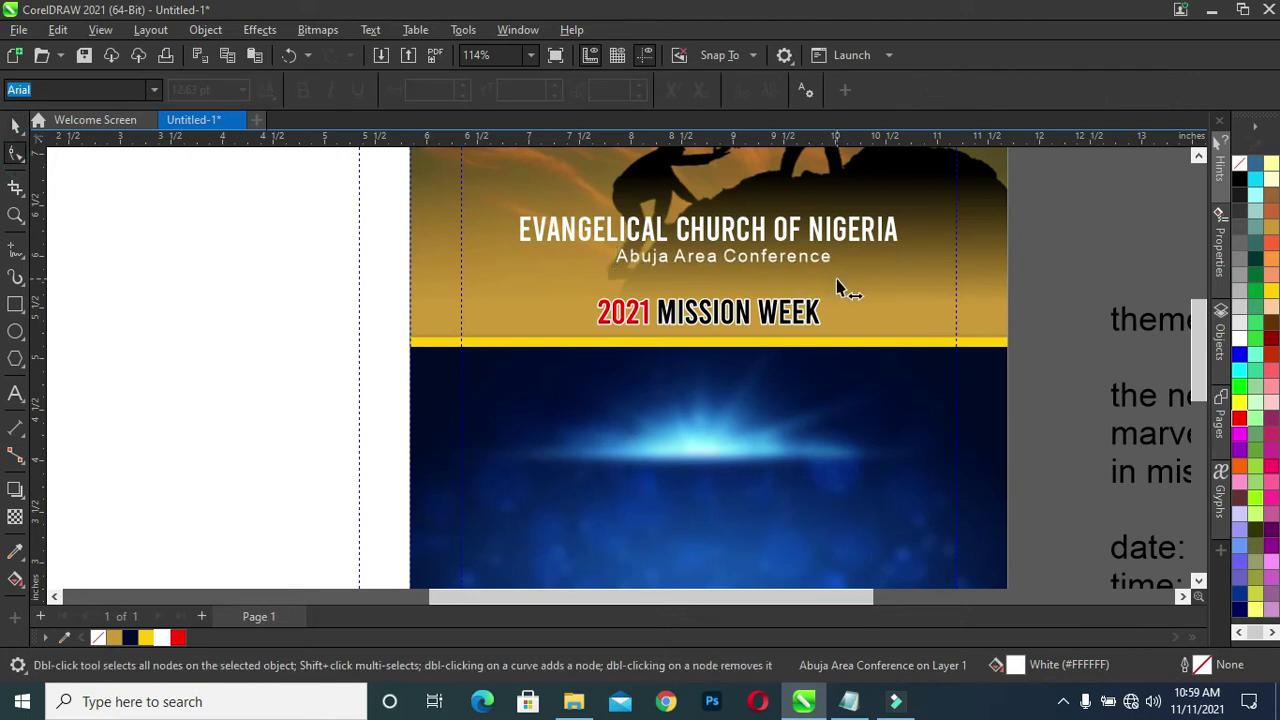
left_click_drag(847, 289, 857, 290)
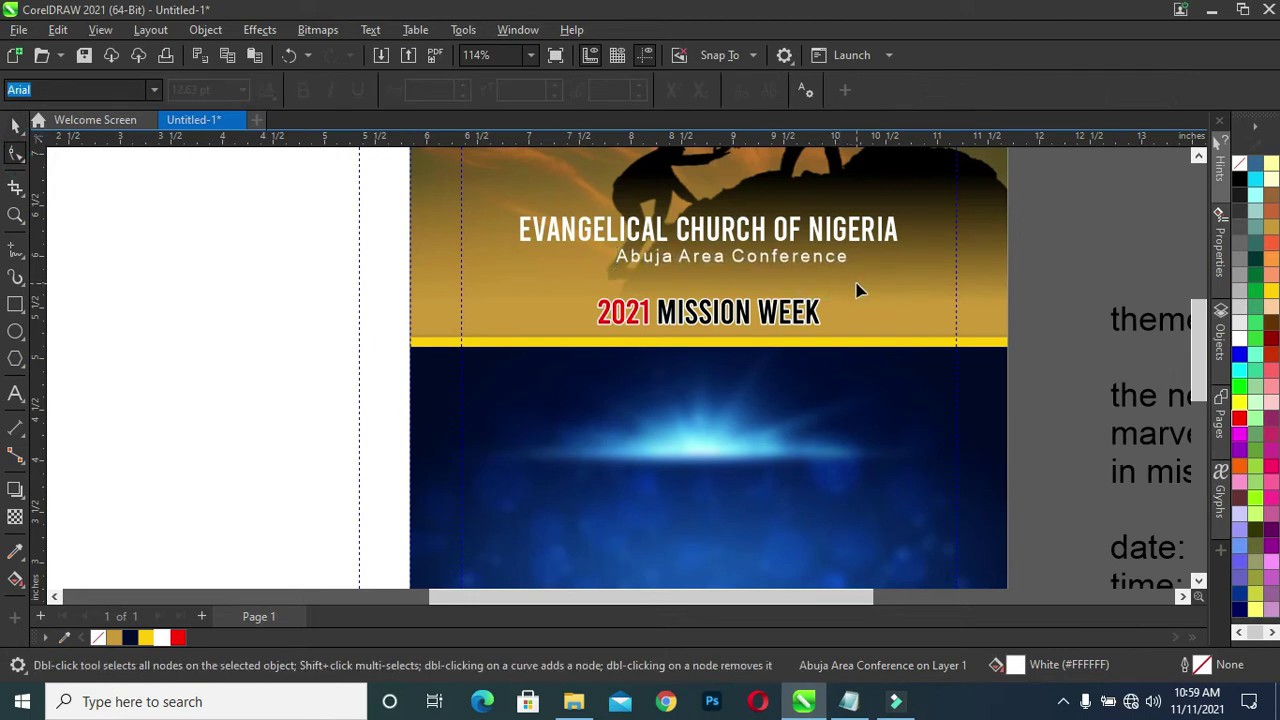
left_click(15, 124)
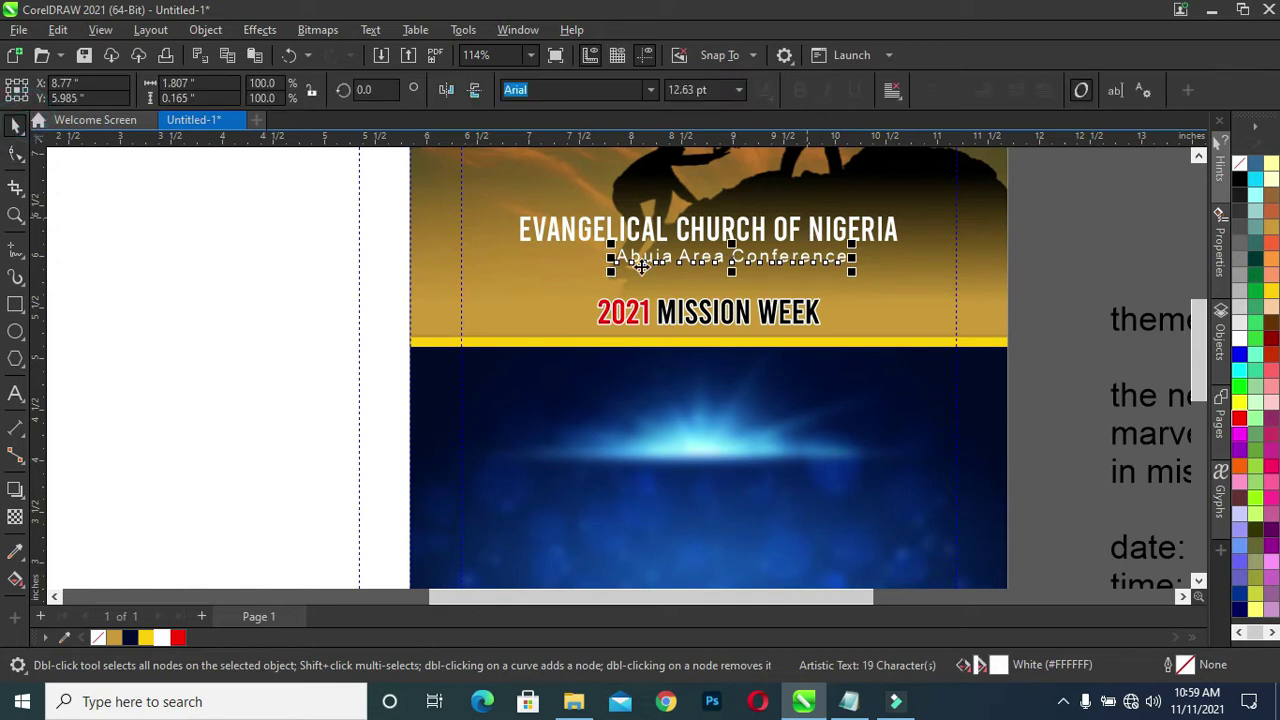
left_click(476, 282, "shift")
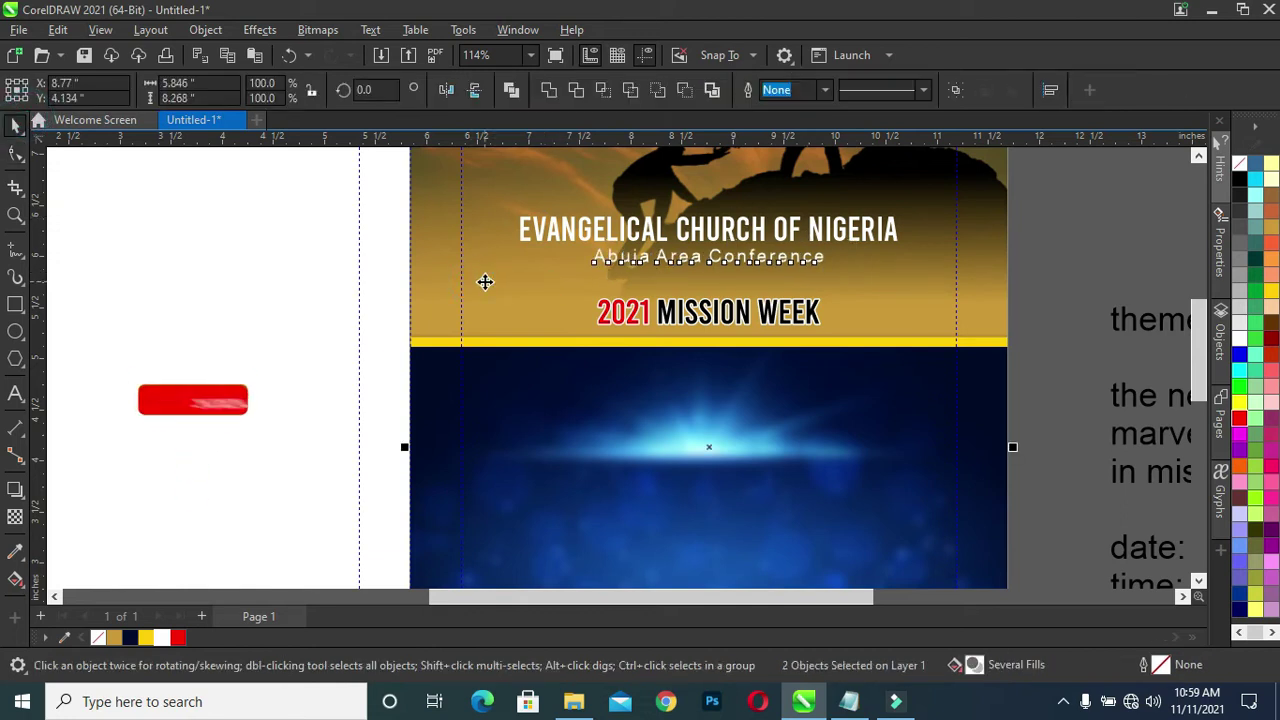
left_click(1085, 233)
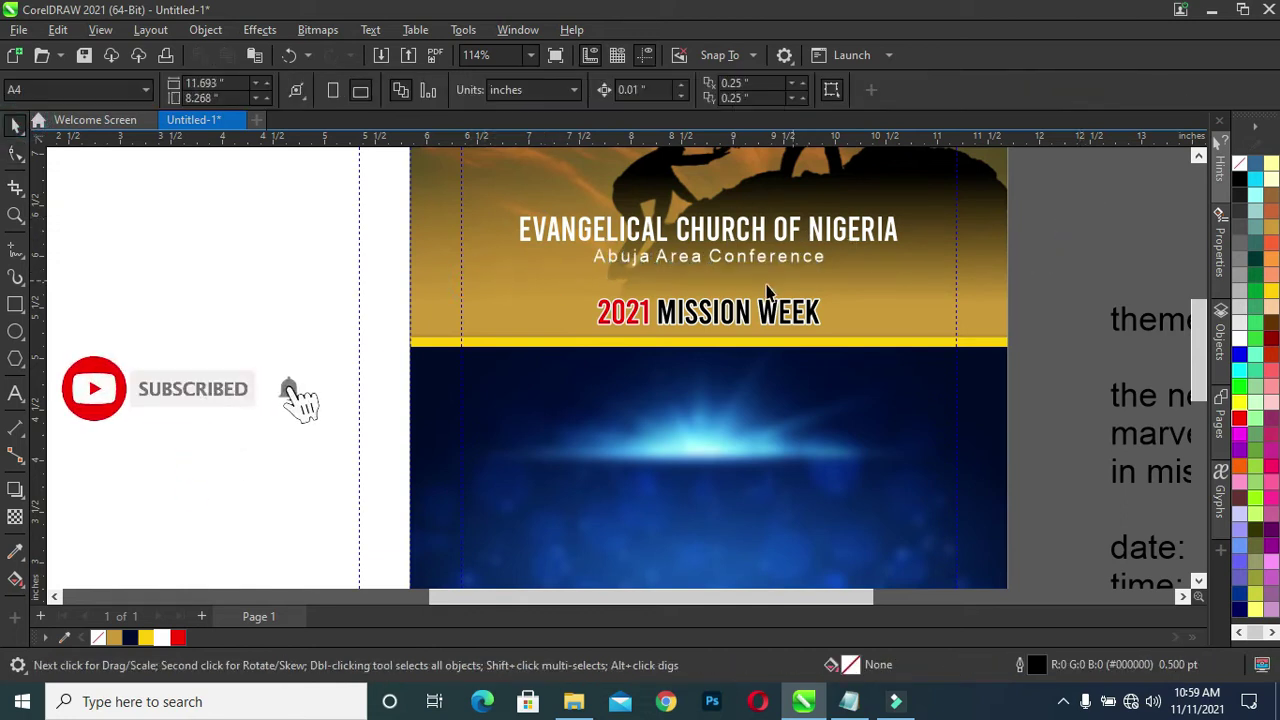
Step: Scroll to the theme text beside the page and select its three lines
scroll(770, 295, "down", 1)
scroll(755, 300, "down", 1)
scroll(787, 307, "down", 1)
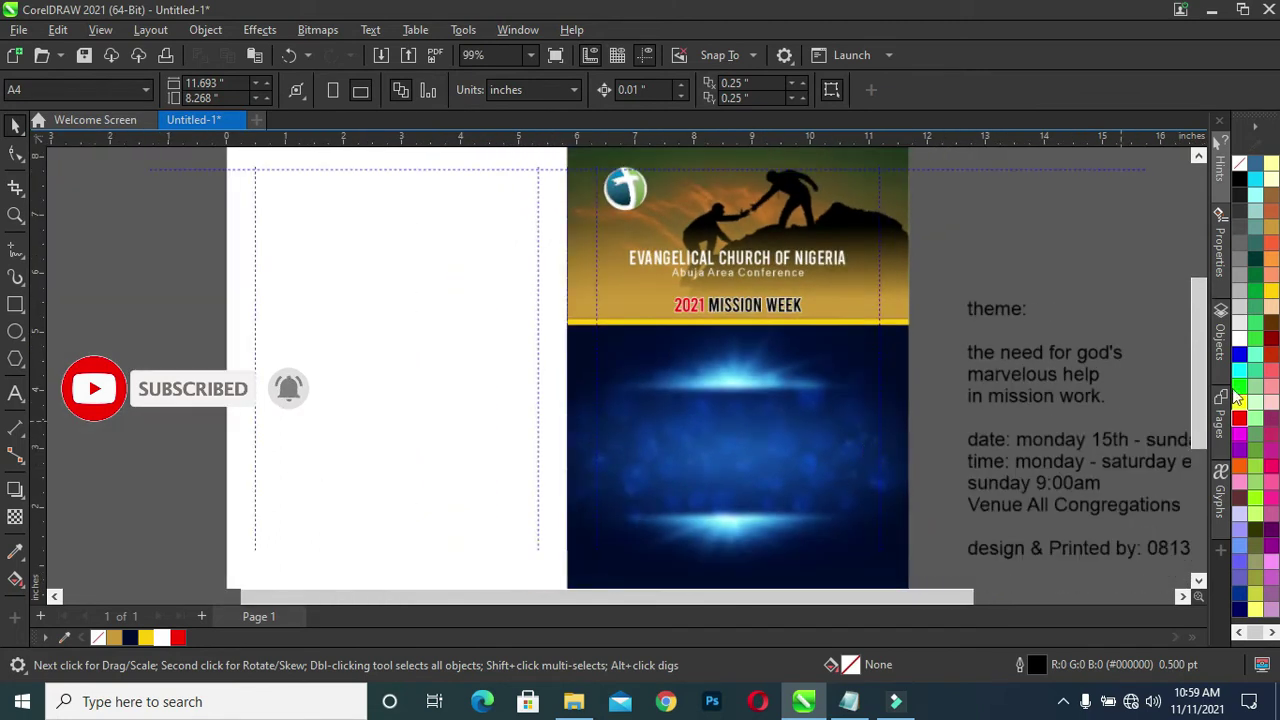
scroll(1198, 431, "down", 1)
scroll(1020, 366, "down", 2)
scroll(860, 215, "up", 1)
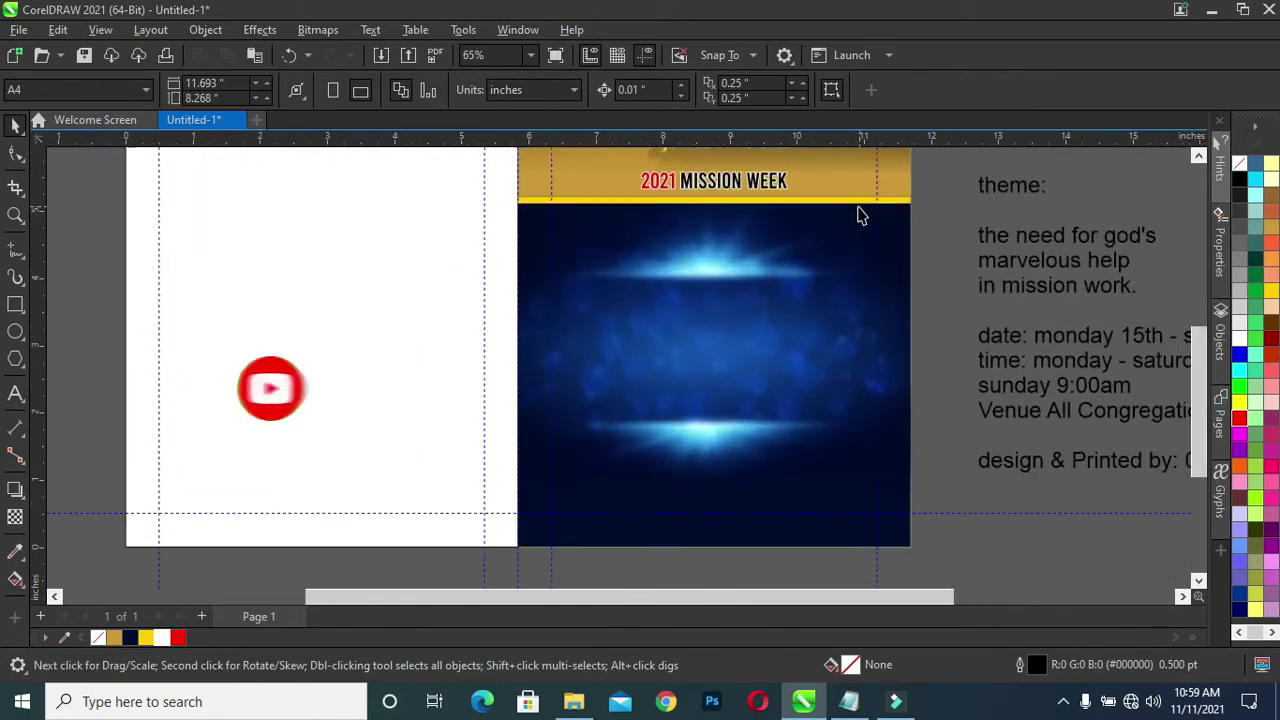
scroll(774, 226, "up", 1)
scroll(766, 228, "up", 1)
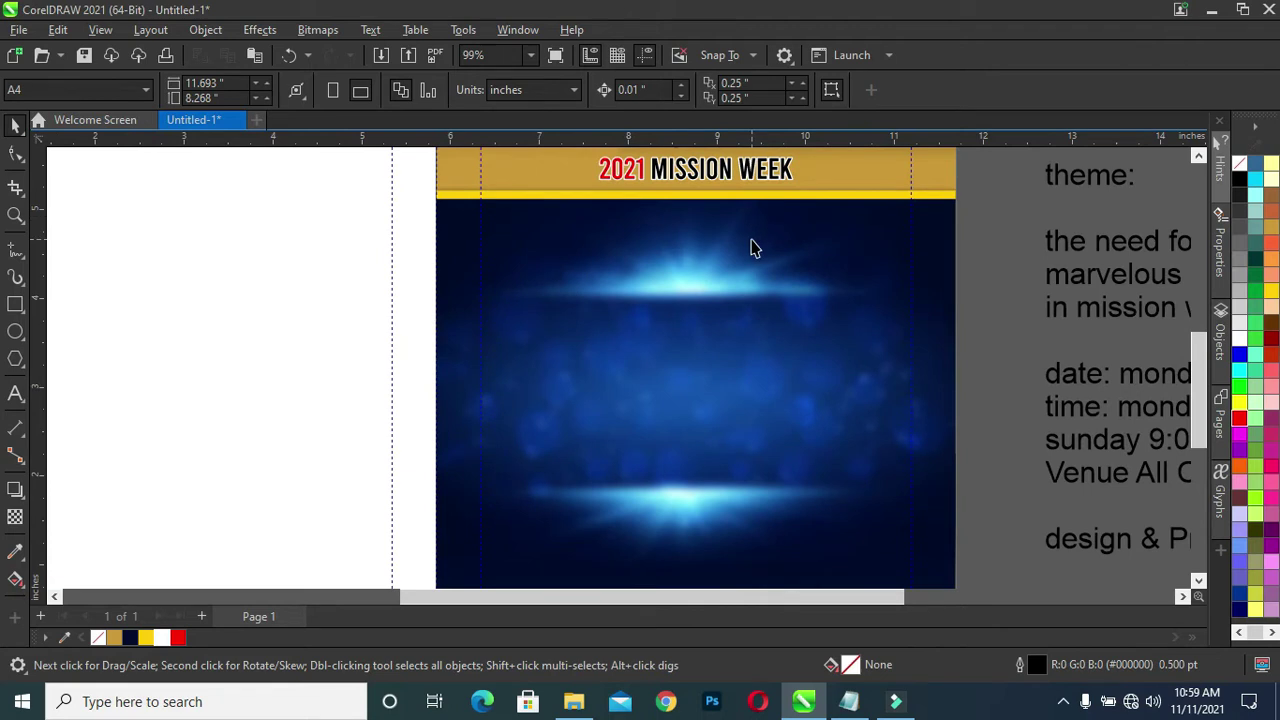
scroll(947, 303, "down", 1)
scroll(1010, 262, "down", 1)
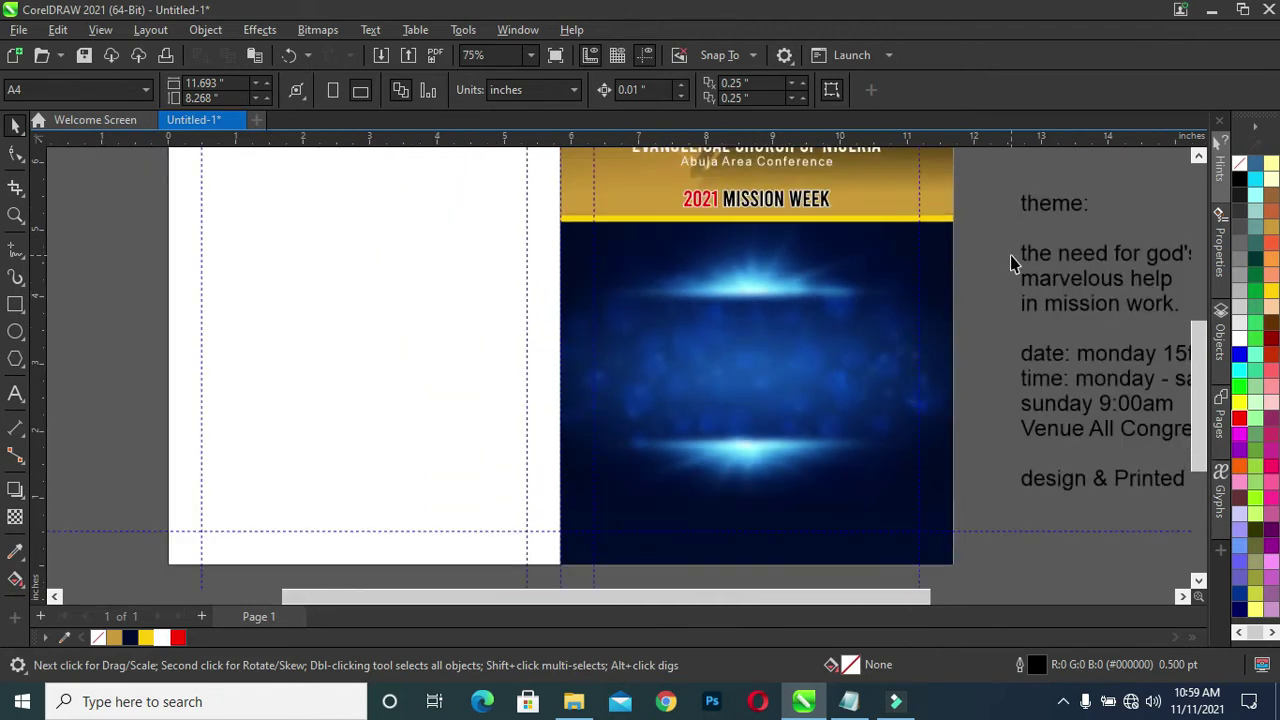
left_click_drag(780, 601, 886, 601)
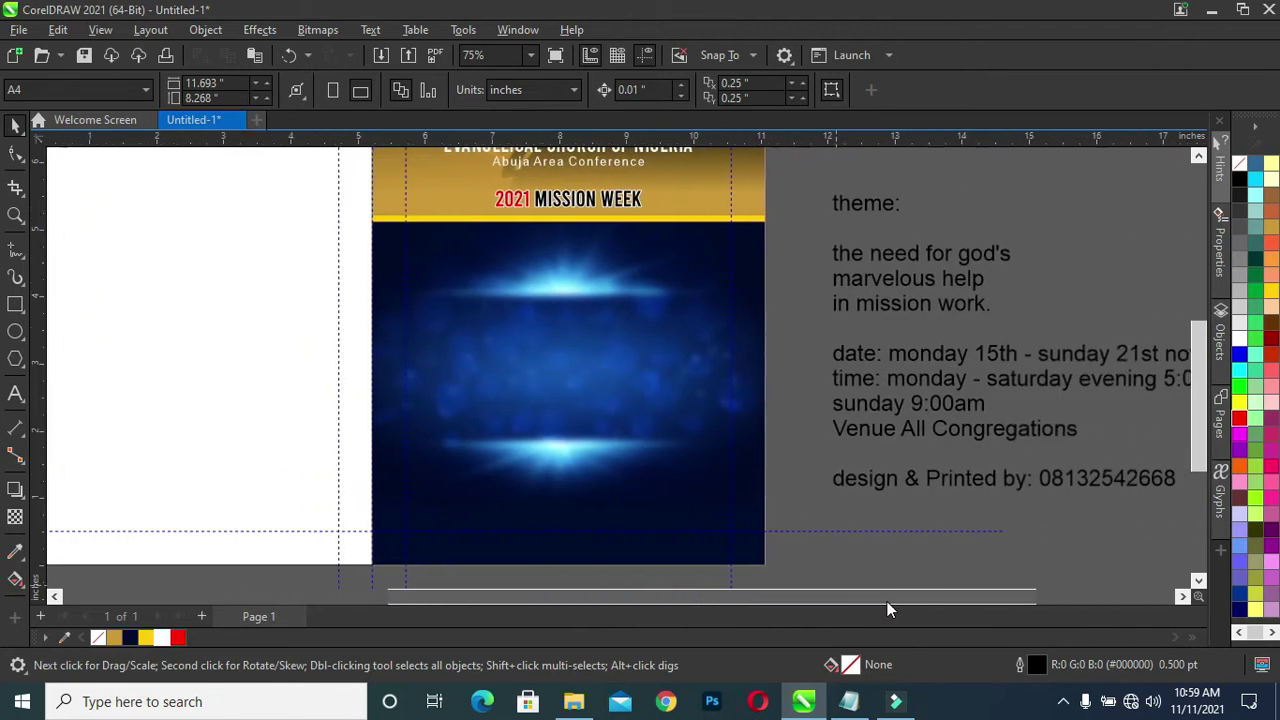
left_click_drag(820, 230, 1056, 334)
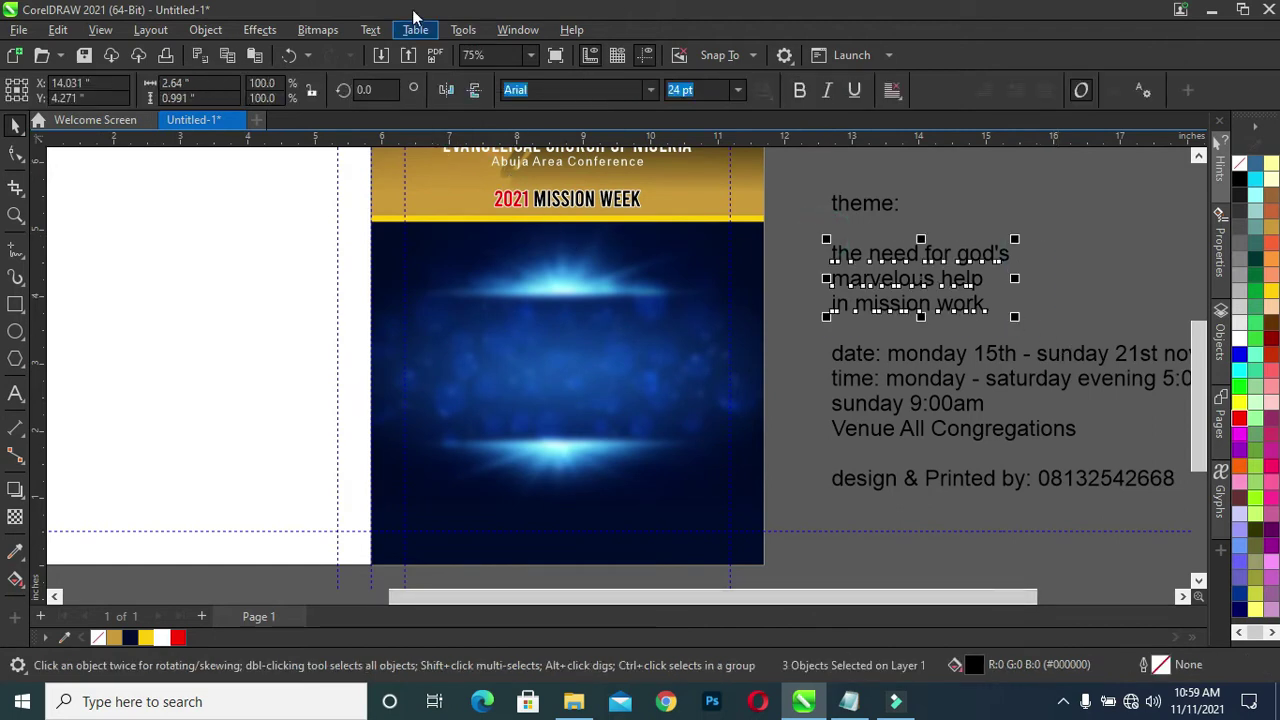
Step: Change the theme lines to UPPERCASE via Change Case
left_click(371, 29)
mouse_move(413, 396)
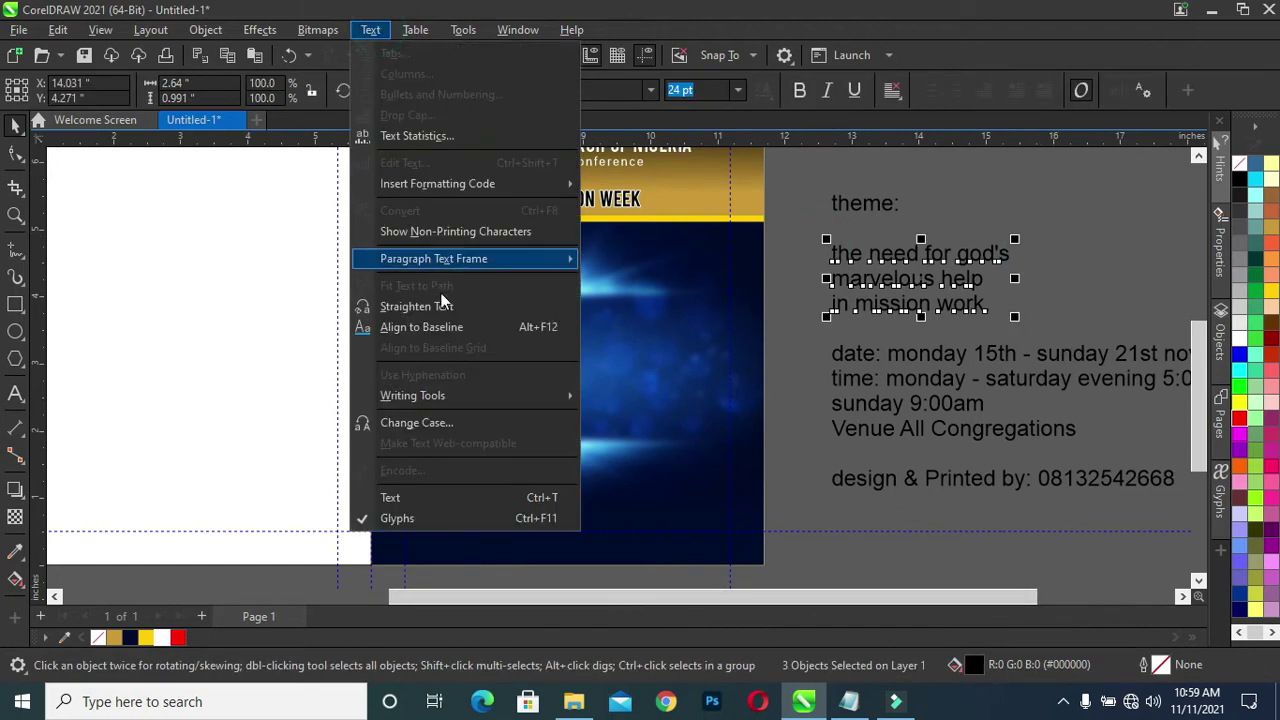
left_click(425, 422)
left_click(592, 336)
left_click(600, 405)
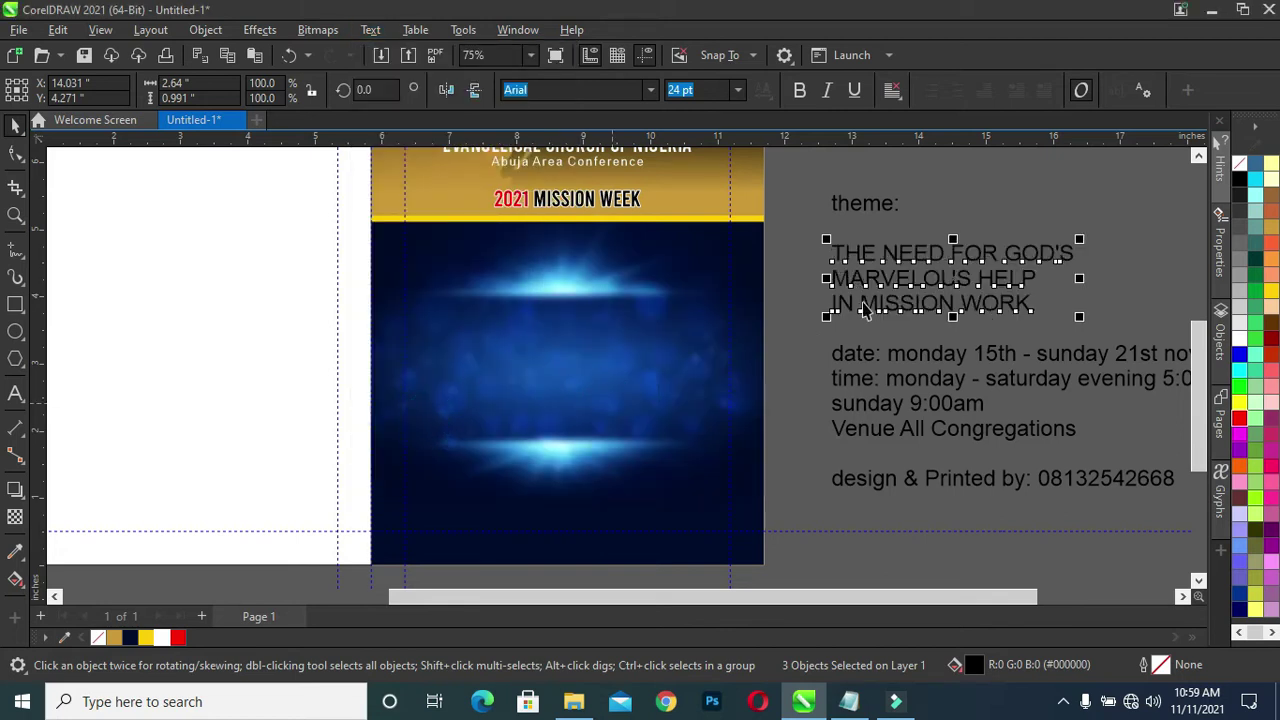
left_click(995, 225)
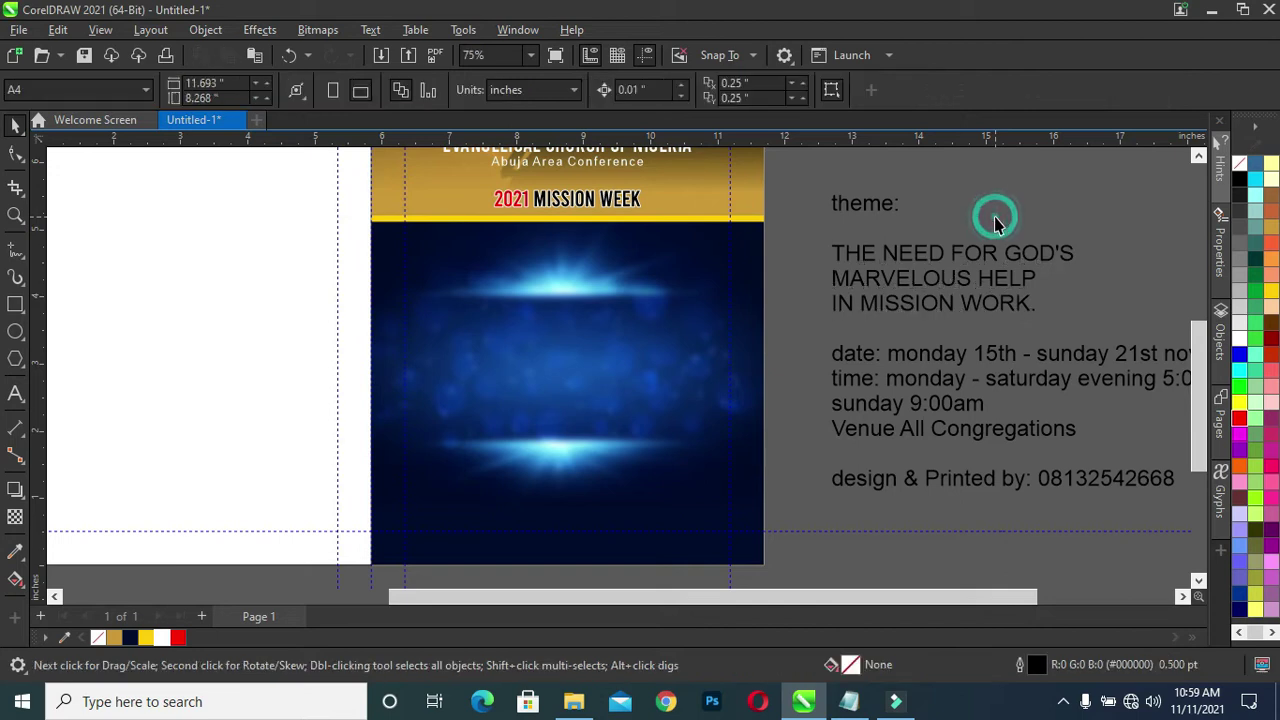
Step: Set the three theme lines in the Bebas font
left_click(1030, 276)
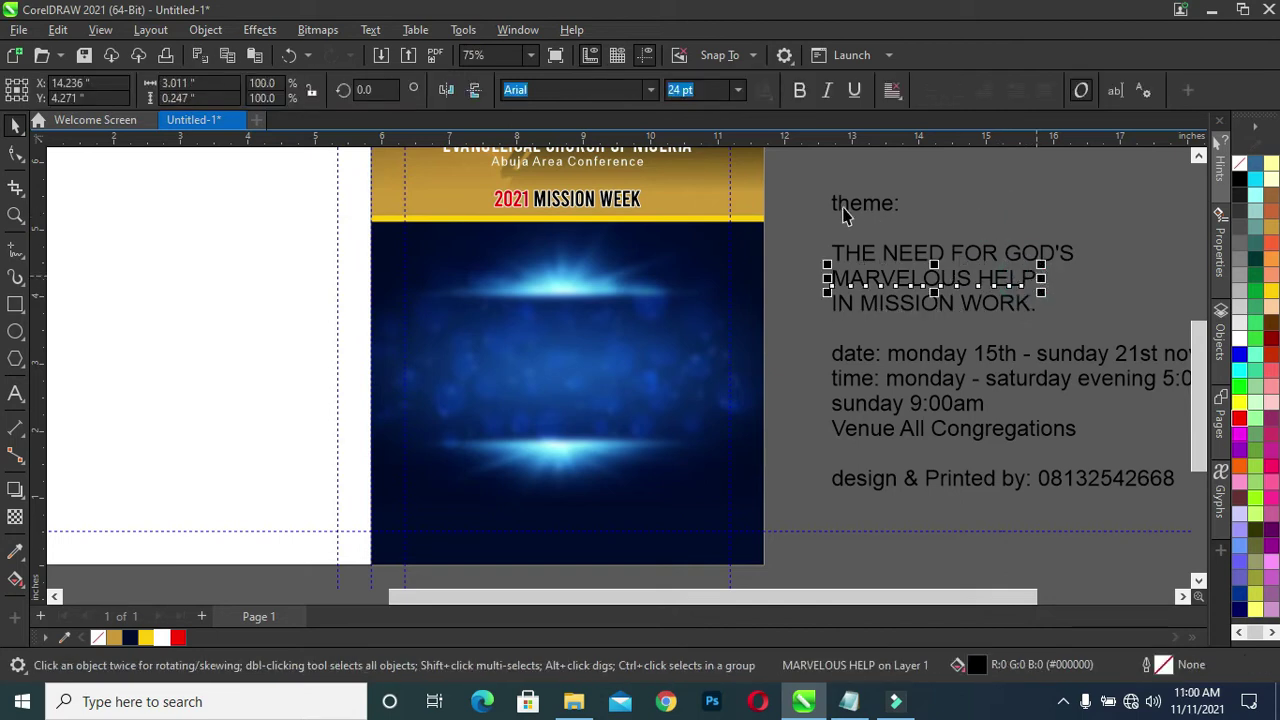
left_click_drag(815, 225, 1118, 335)
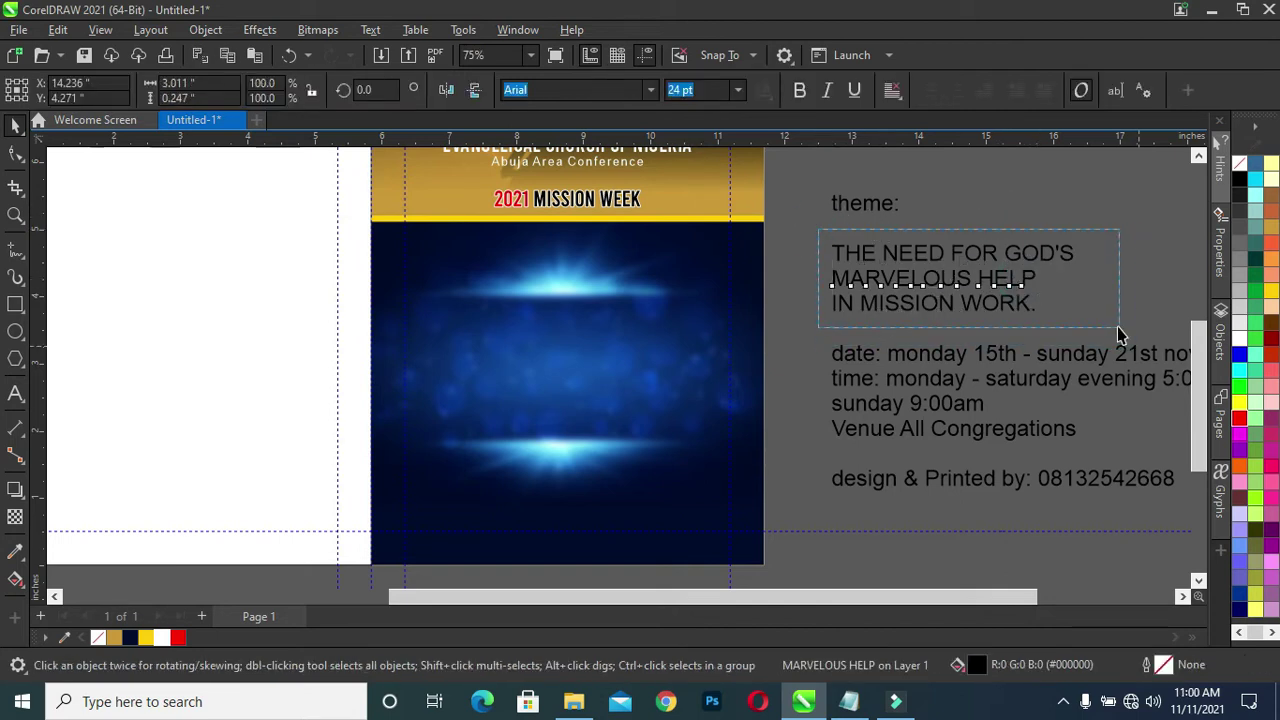
left_click(650, 90)
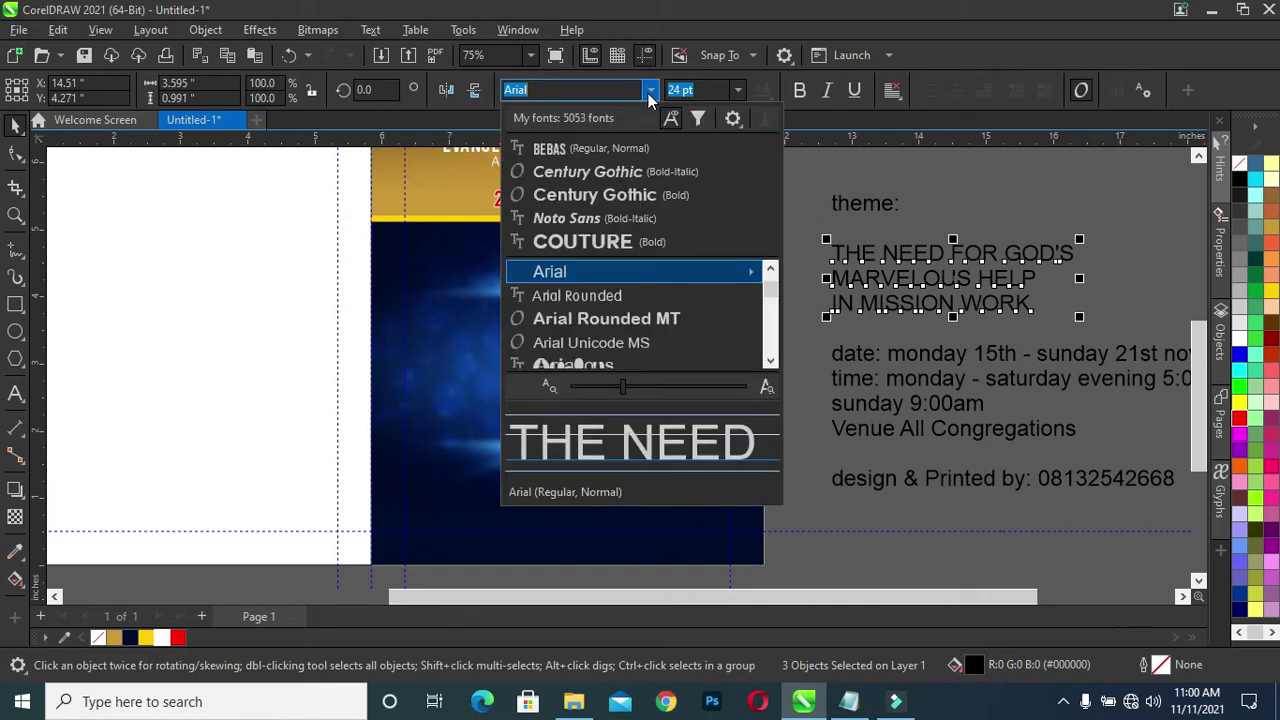
left_click(609, 151)
Step: Enlarge the theme block to about 38.9 pt and place it just below 'theme:'
left_click_drag(806, 229, 1033, 319)
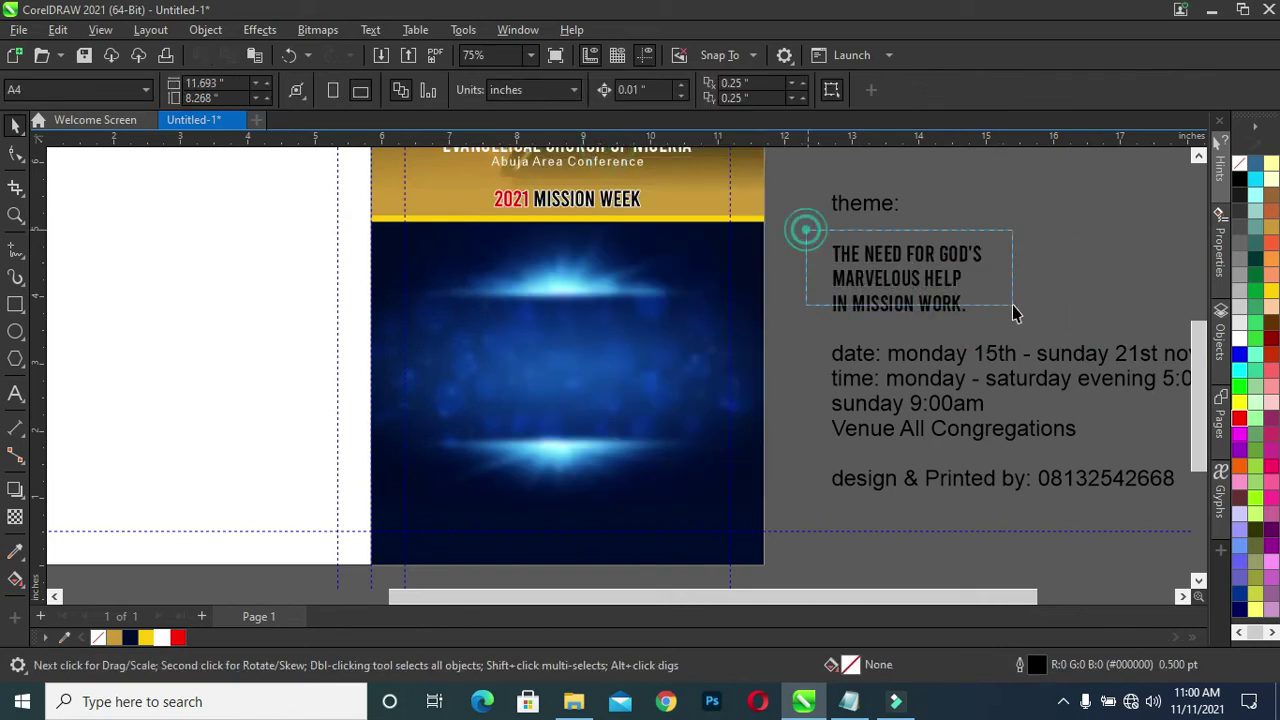
left_click_drag(993, 248, 1100, 206)
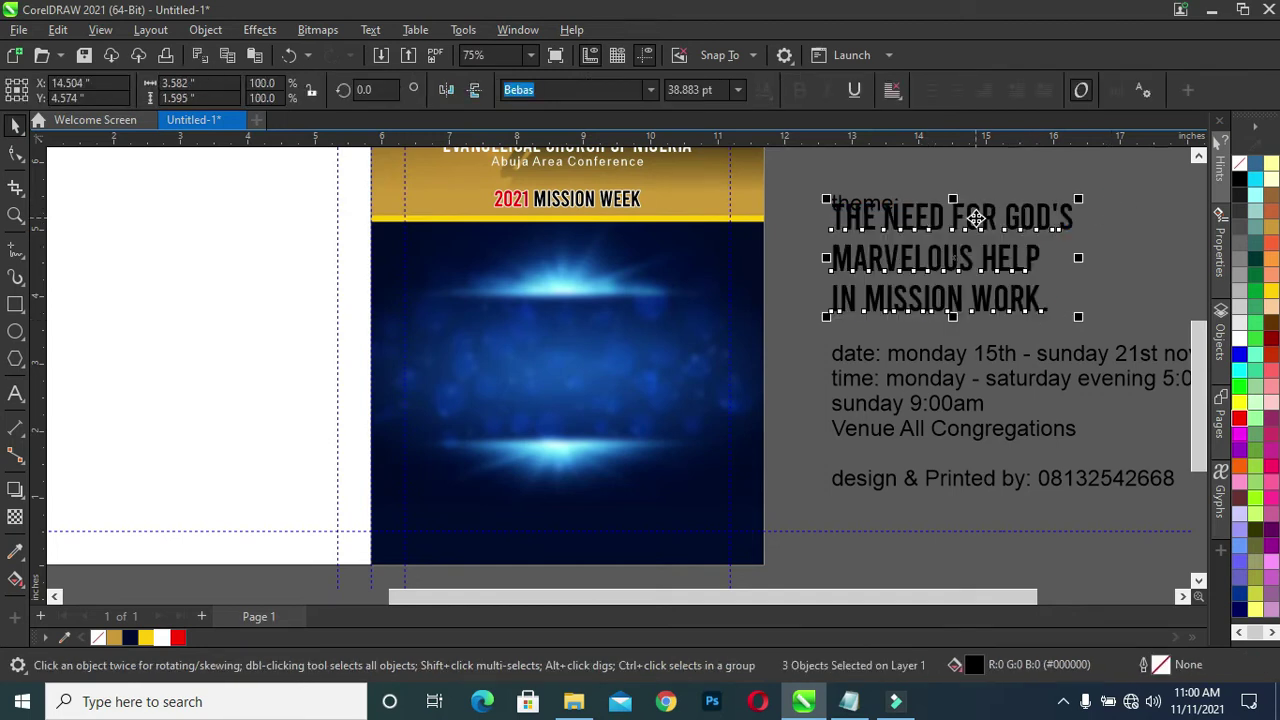
left_click_drag(976, 218, 972, 238)
left_click(1090, 200)
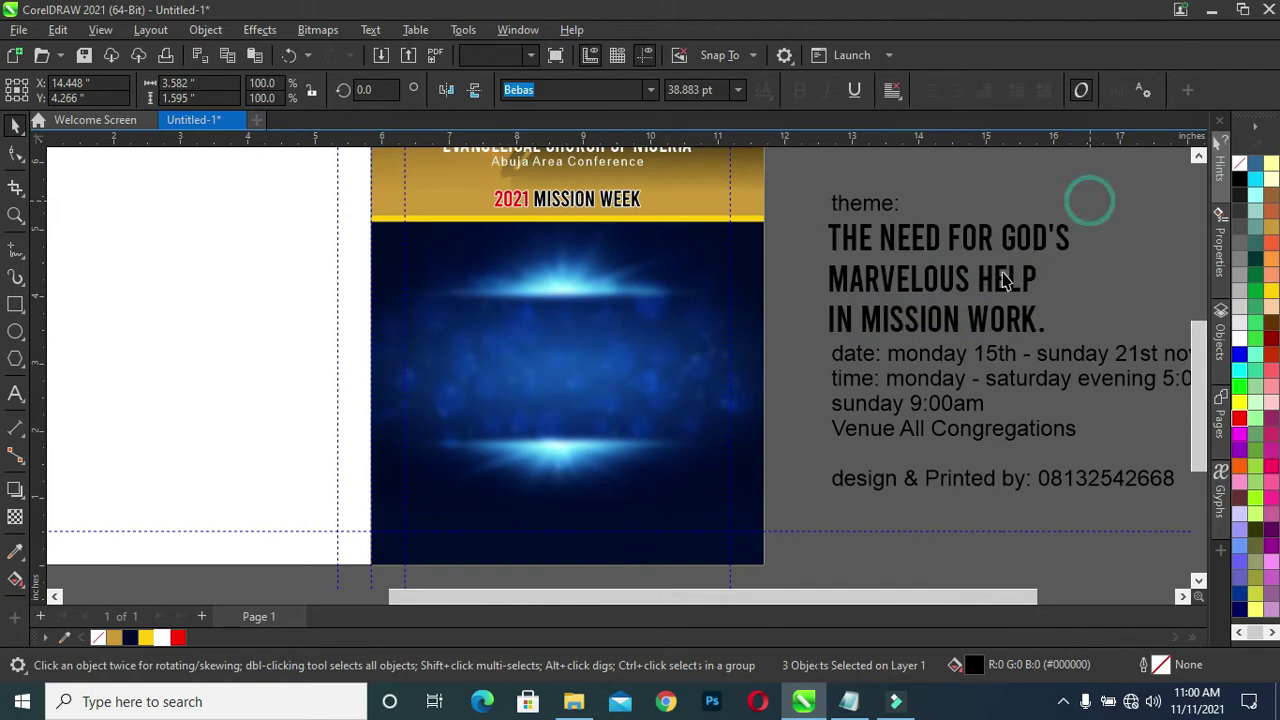
left_click(990, 277)
Step: Nudge MARVELOUS HELP and IN MISSION WORK. upward to close the line gaps
key("Up")
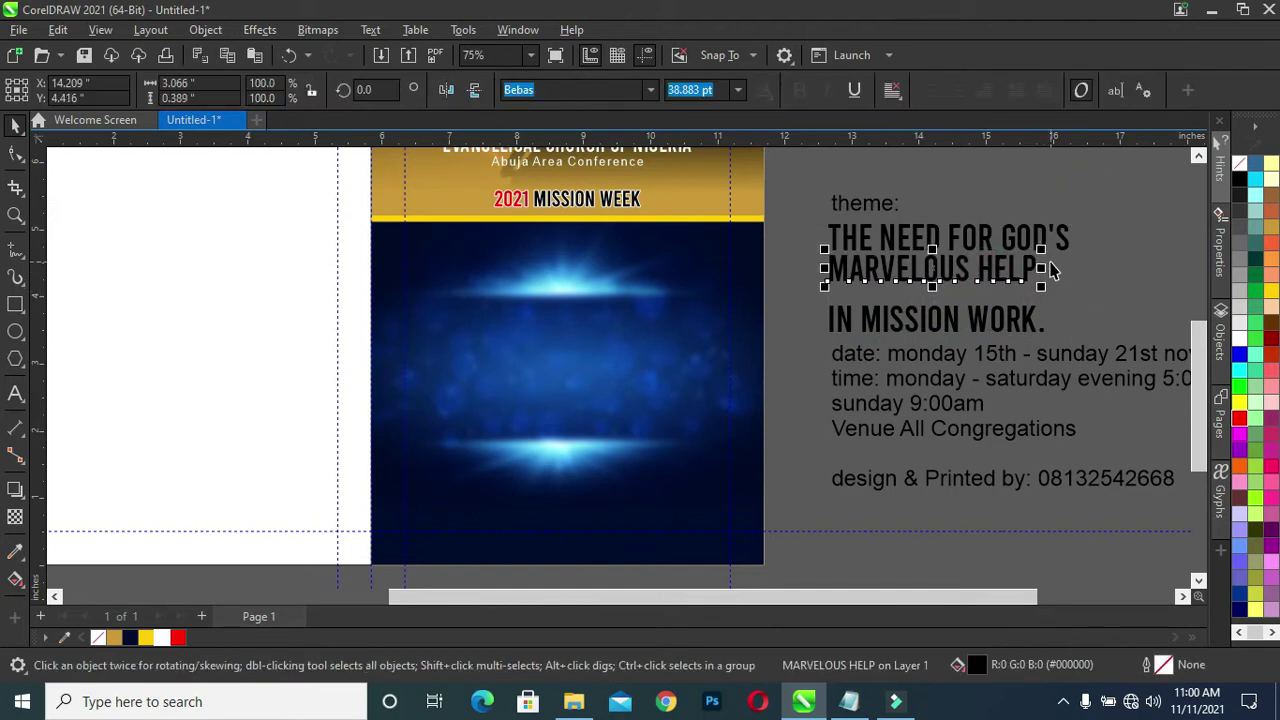
left_click(1086, 280)
left_click(951, 325)
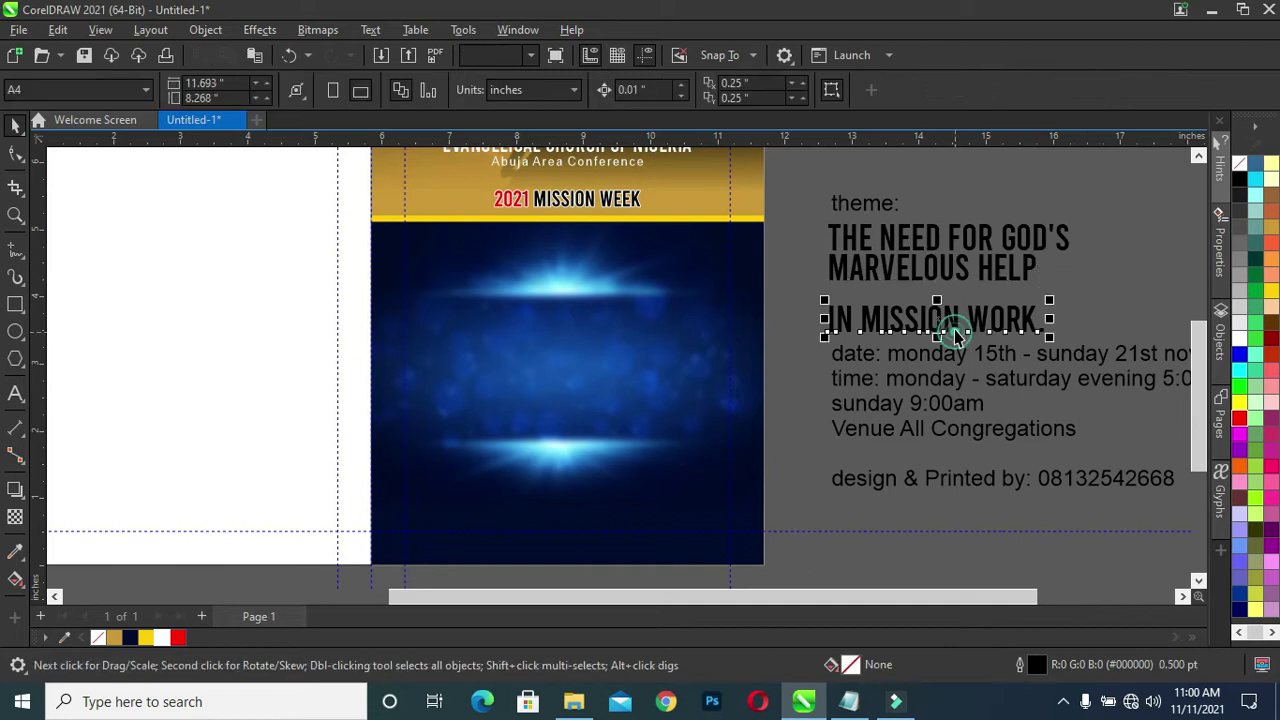
key("Up")
key("Up")
key("Up")
key("Up")
key("Up")
key("Up")
key("Up")
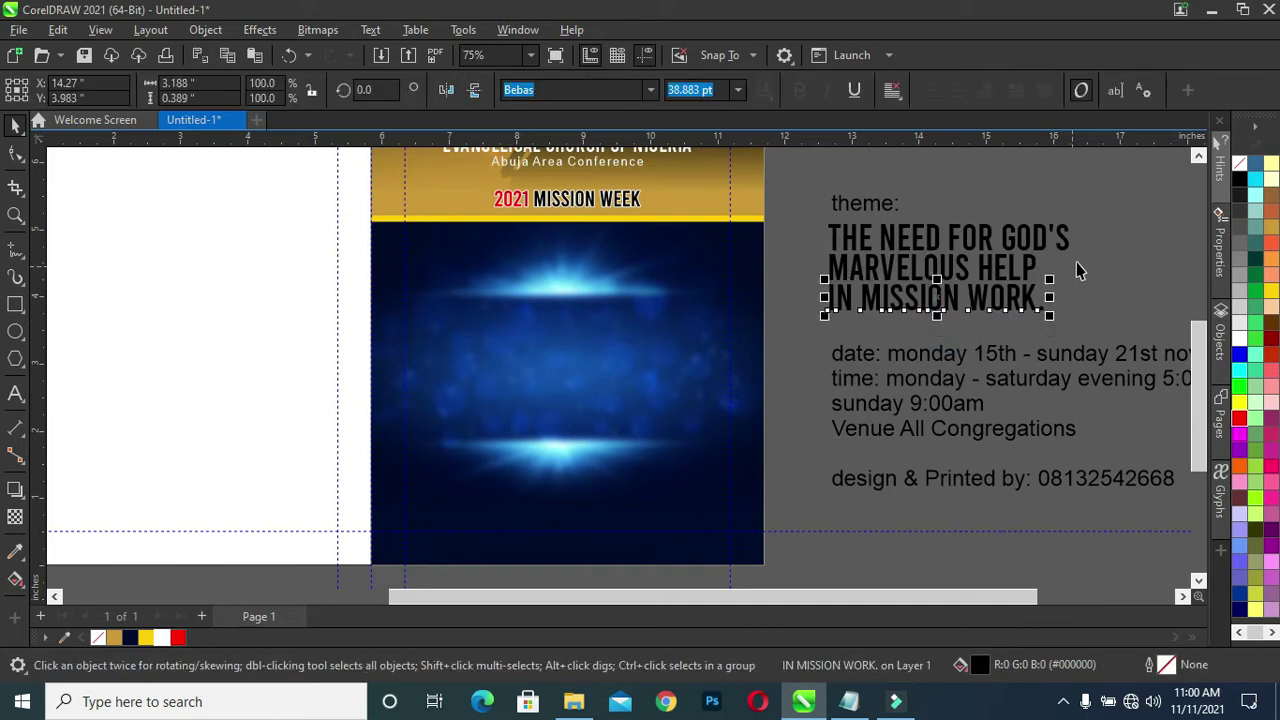
key("ctrl+Up")
left_click(1102, 252)
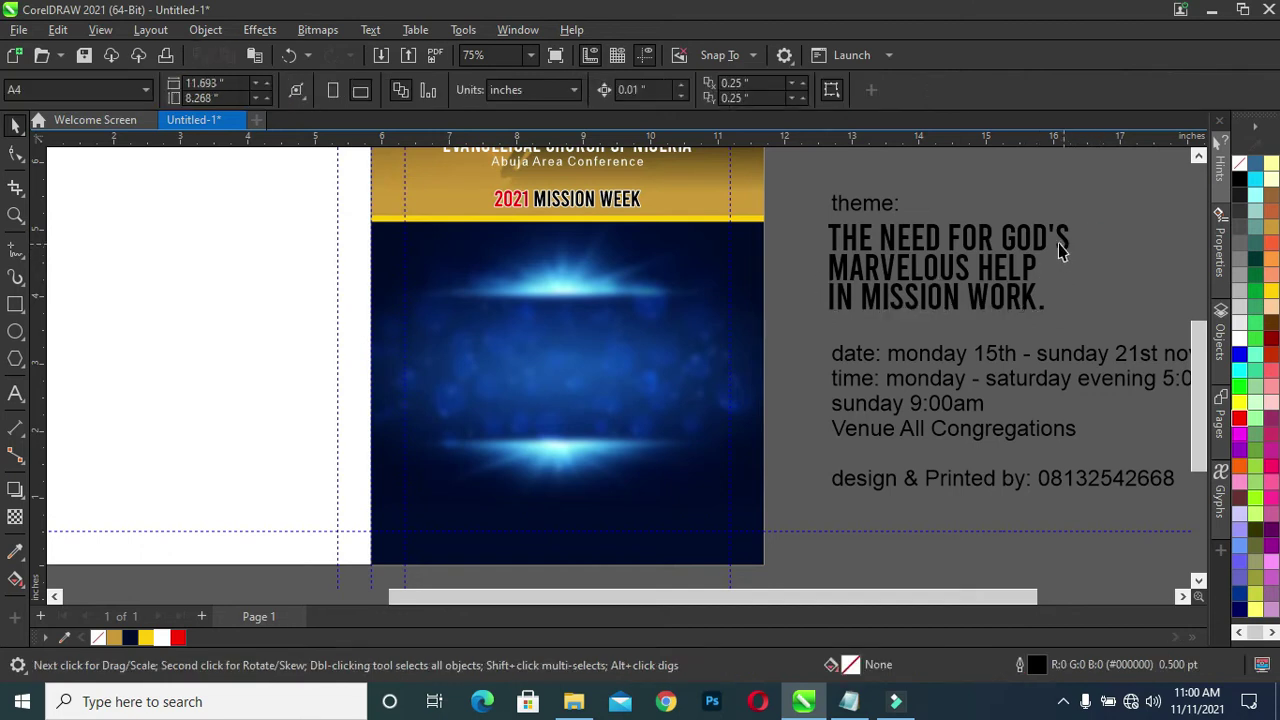
mouse_move(815, 222)
left_mouse_down()
mouse_move(1160, 328)
mouse_move(1122, 288)
left_mouse_up()
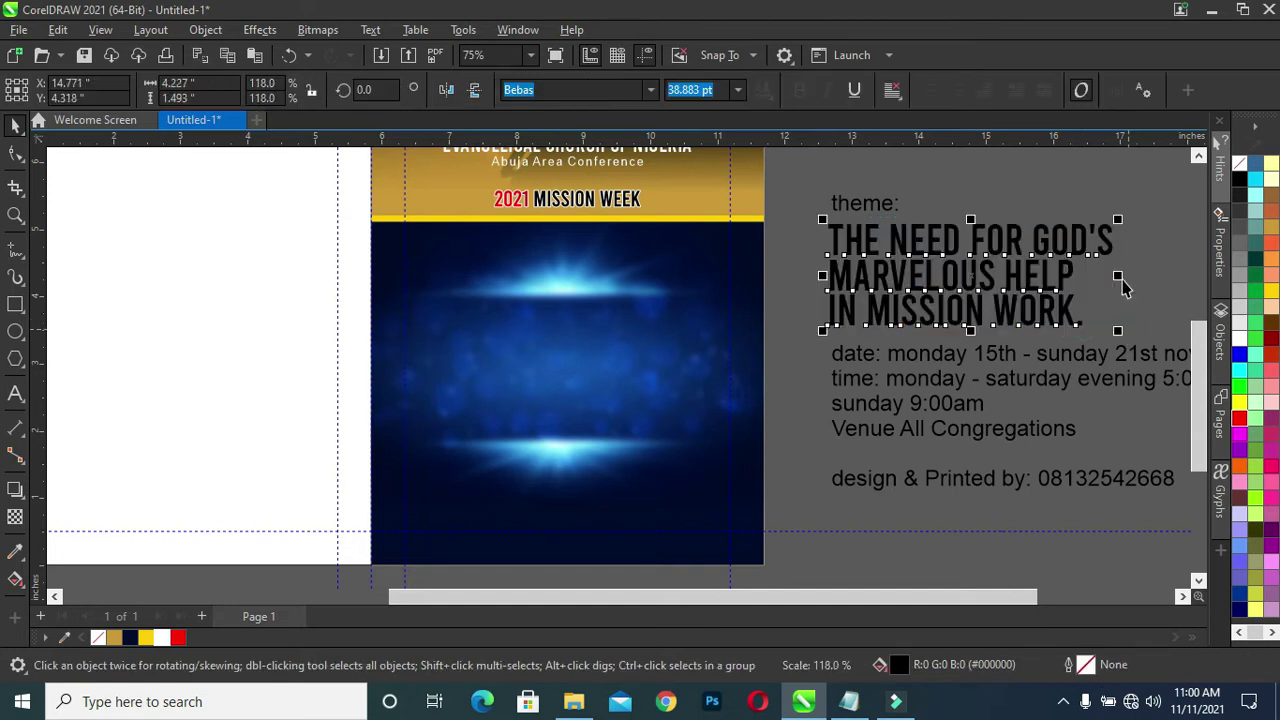
Step: Scale MARVELOUS HELP and IN MISSION WORK. to match the first line's width, nudging the last line down
left_click(1136, 214)
left_click(1064, 285)
mouse_move(1082, 296)
left_mouse_down()
mouse_move(1132, 317)
mouse_move(1119, 302)
left_mouse_up()
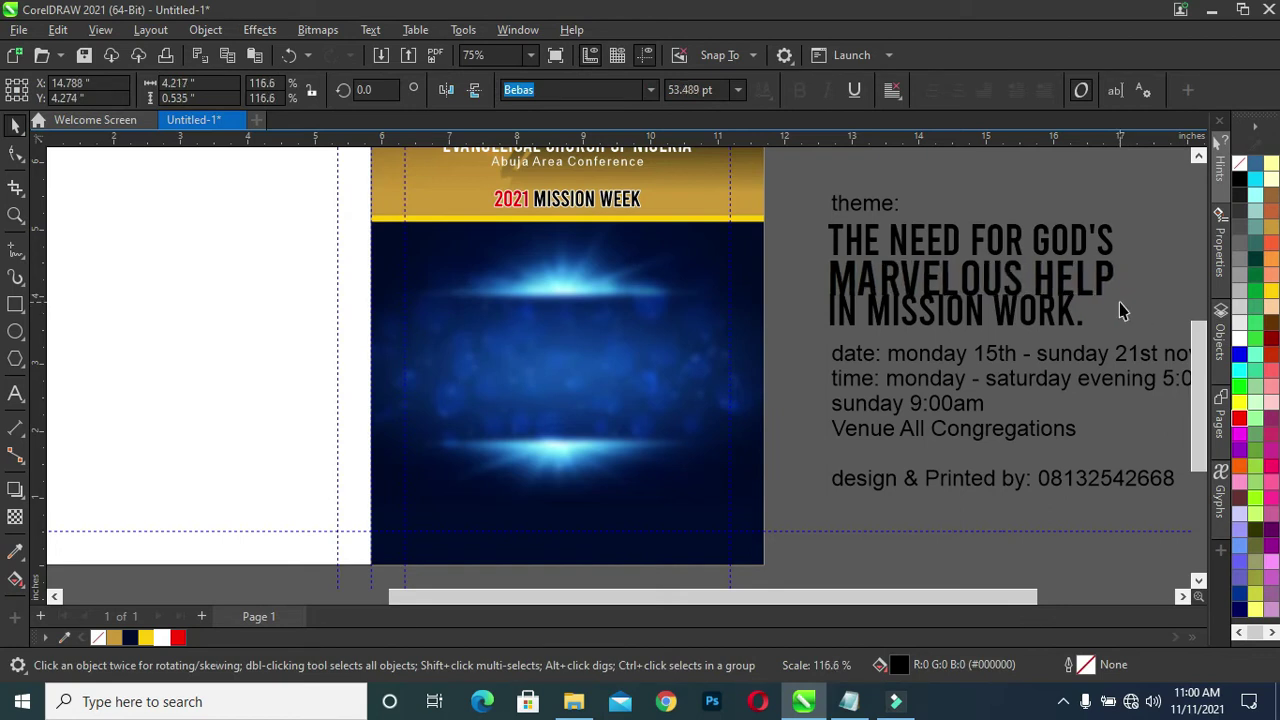
left_click(1080, 320)
left_click_drag(1093, 331, 1130, 353)
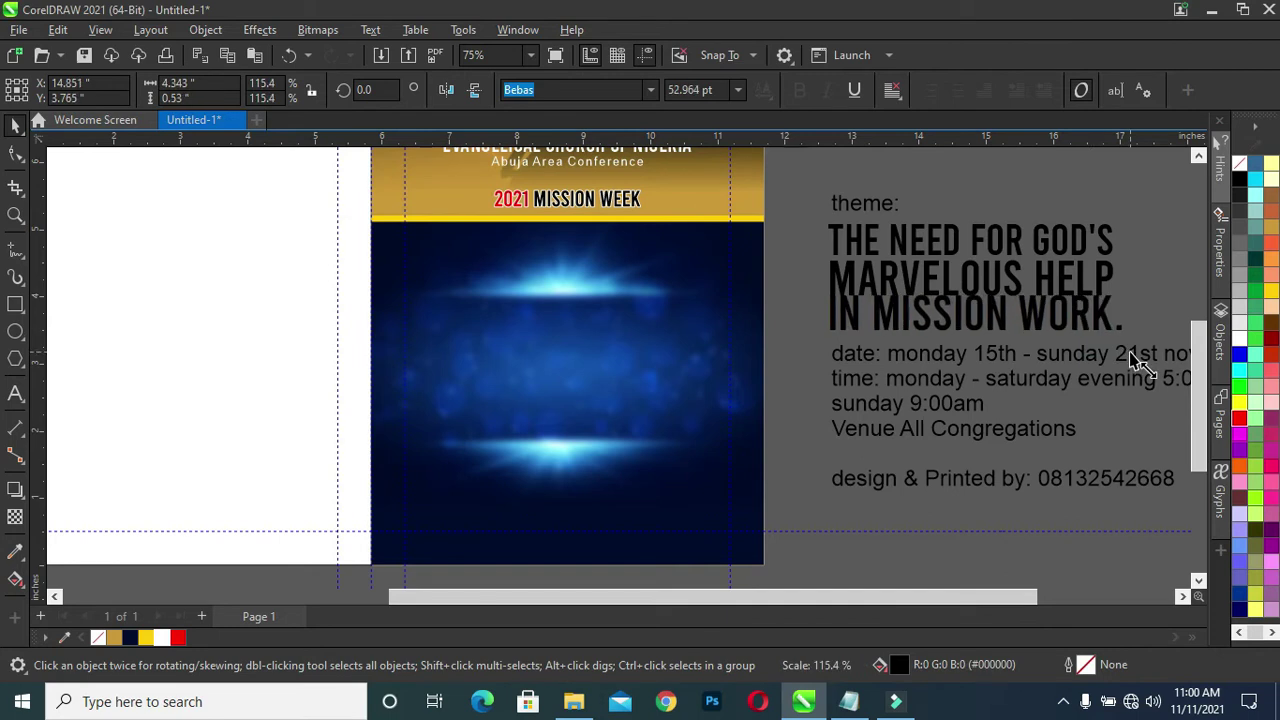
left_click_drag(1130, 352, 1138, 362)
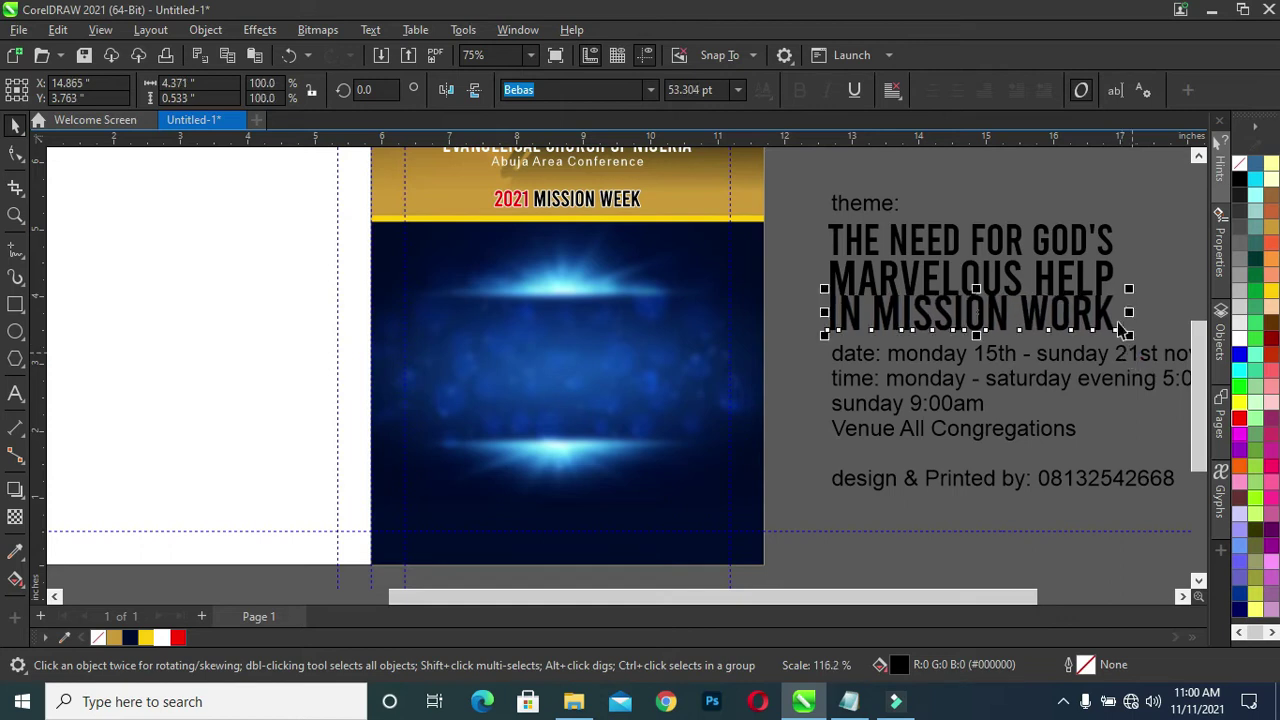
key("Down")
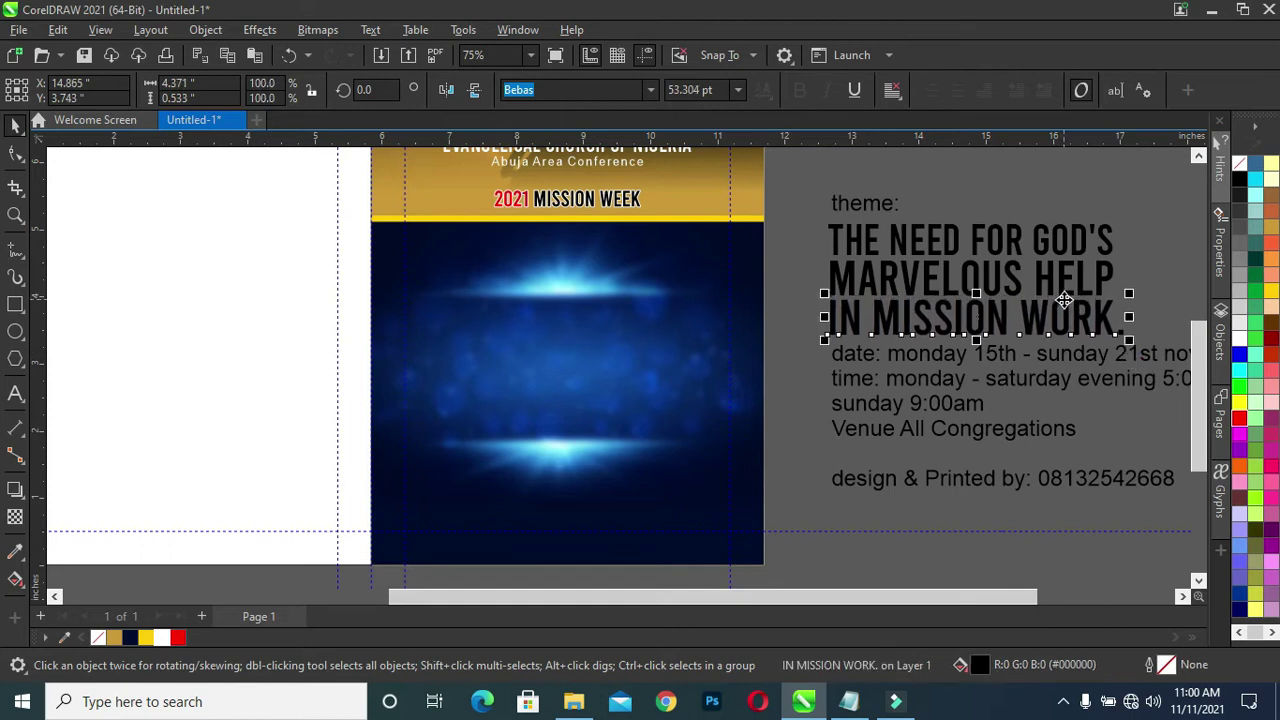
key("Down")
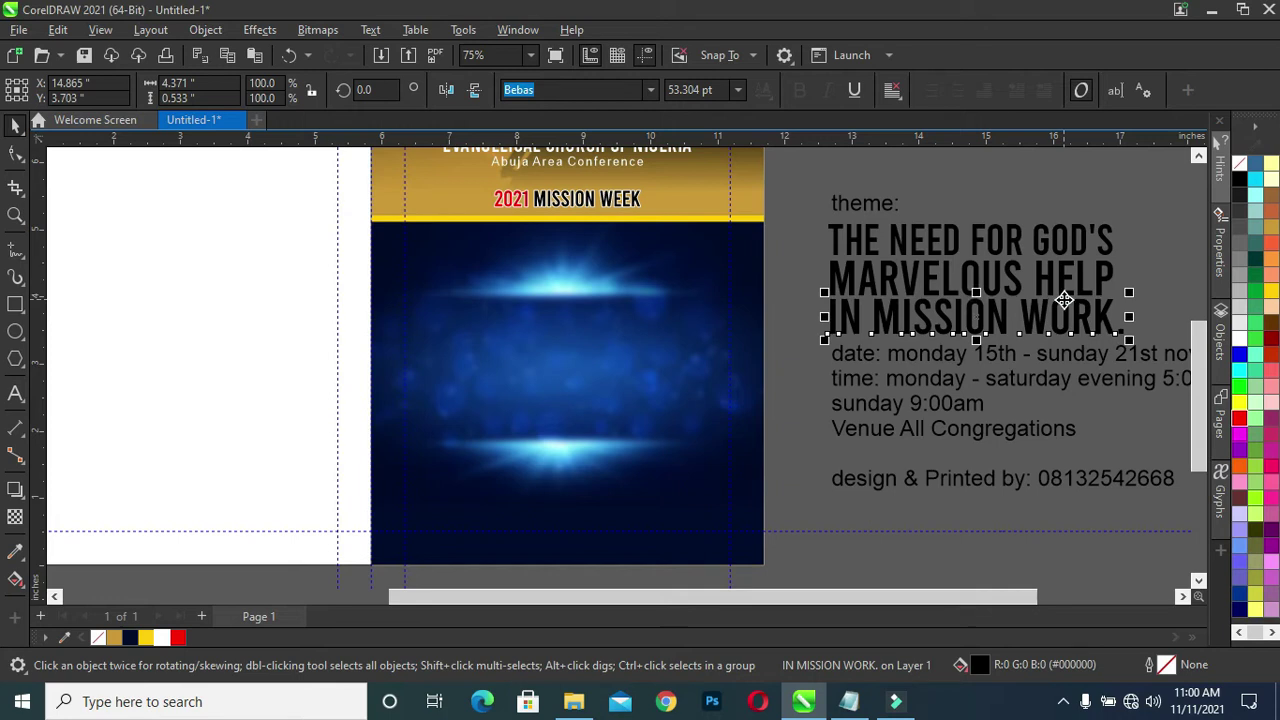
left_click(1156, 240)
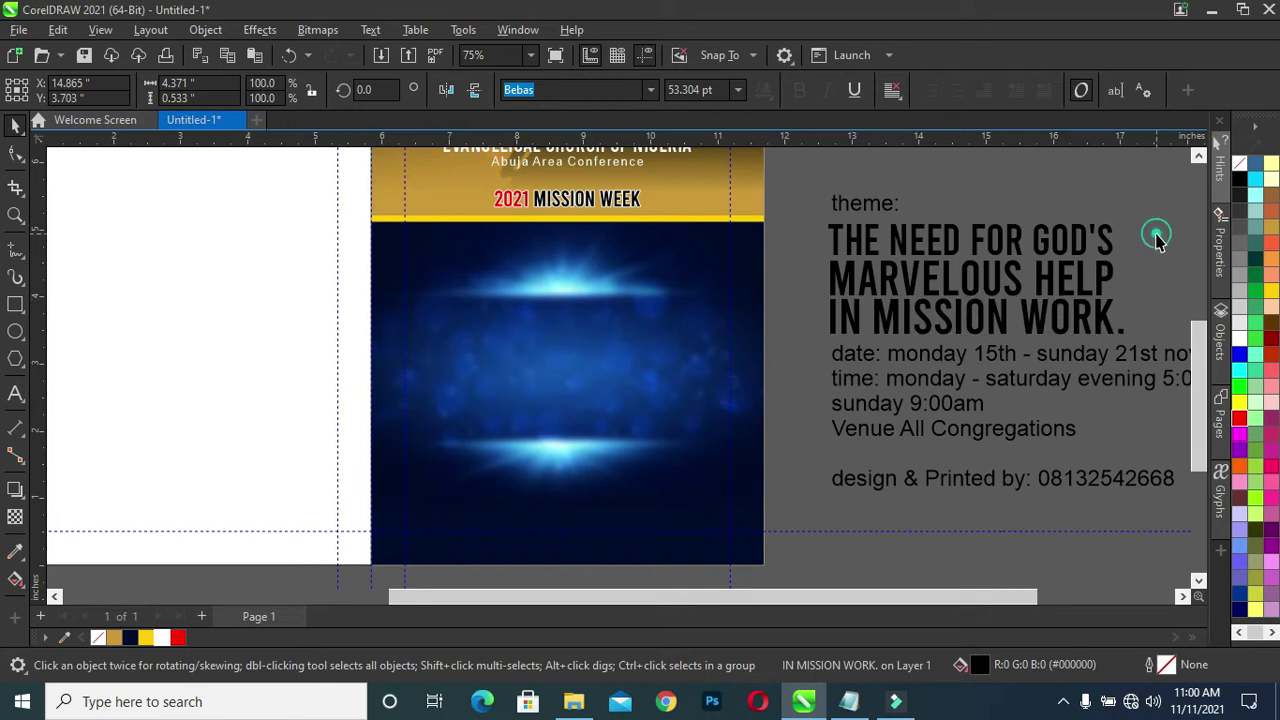
left_click_drag(784, 212, 1186, 362)
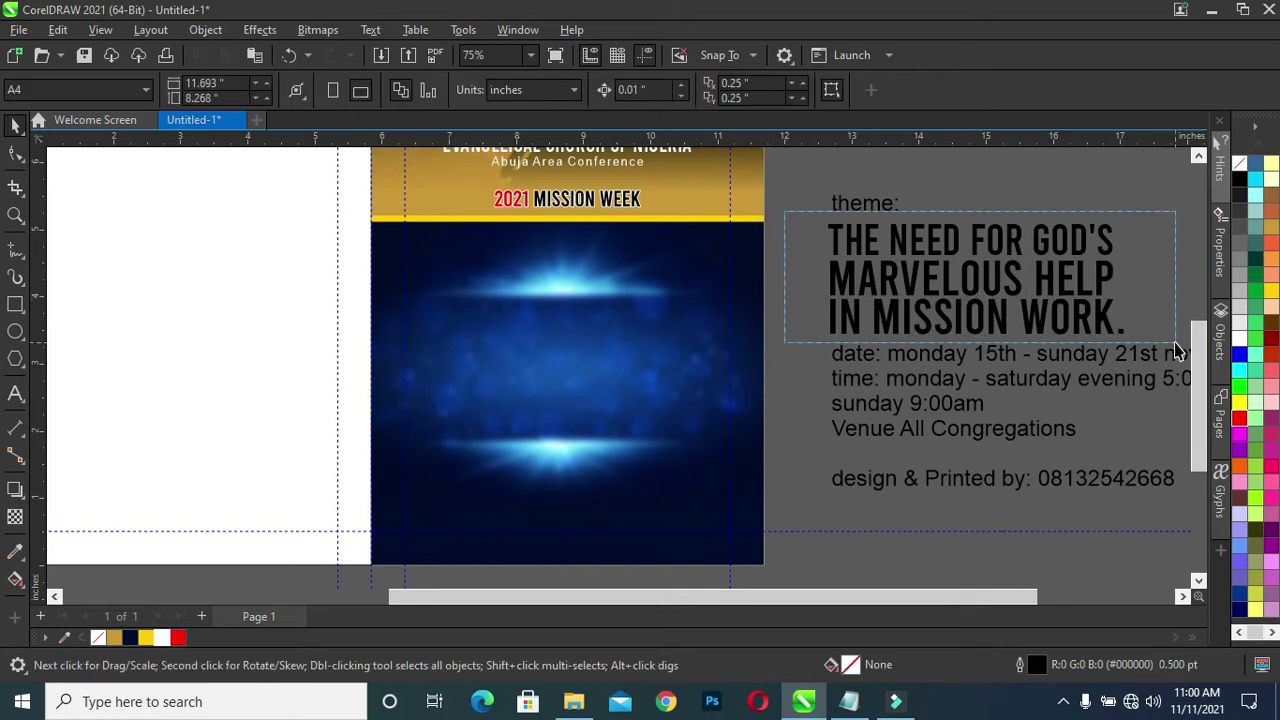
Step: Move the theme text onto the blue glow panel, centred
left_click_drag(972, 279, 570, 363)
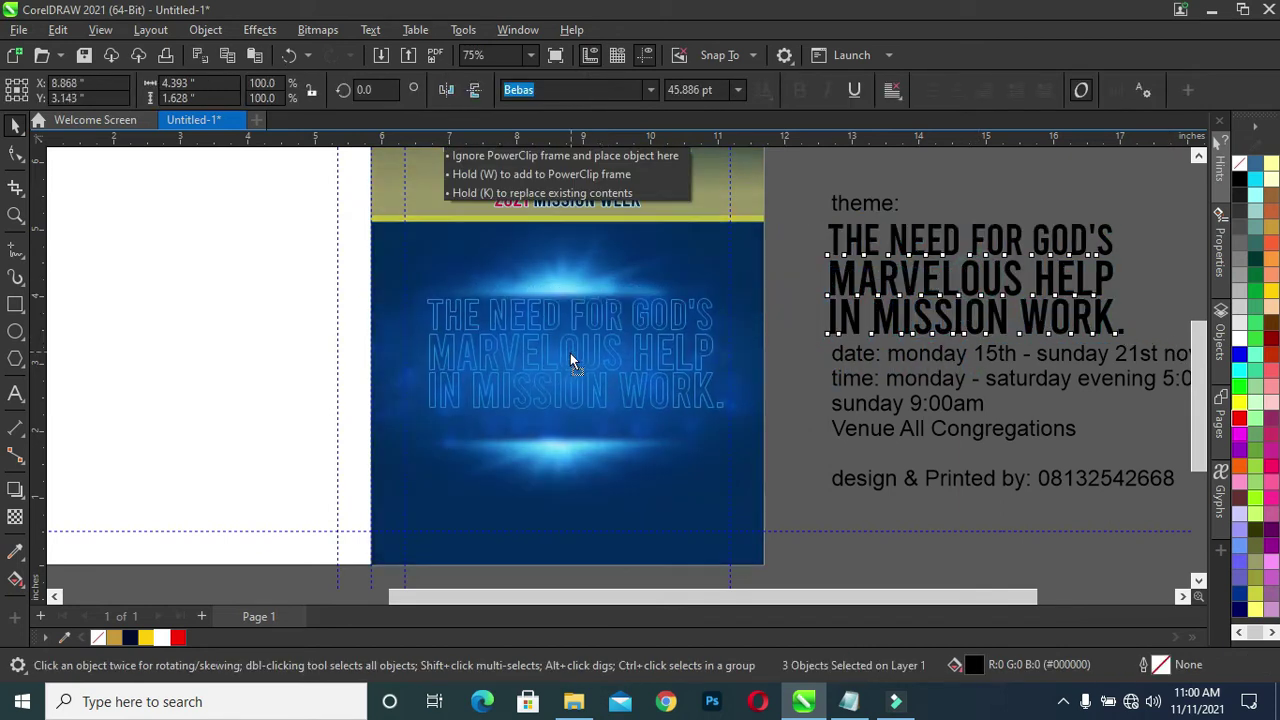
left_click_drag(570, 363, 568, 364)
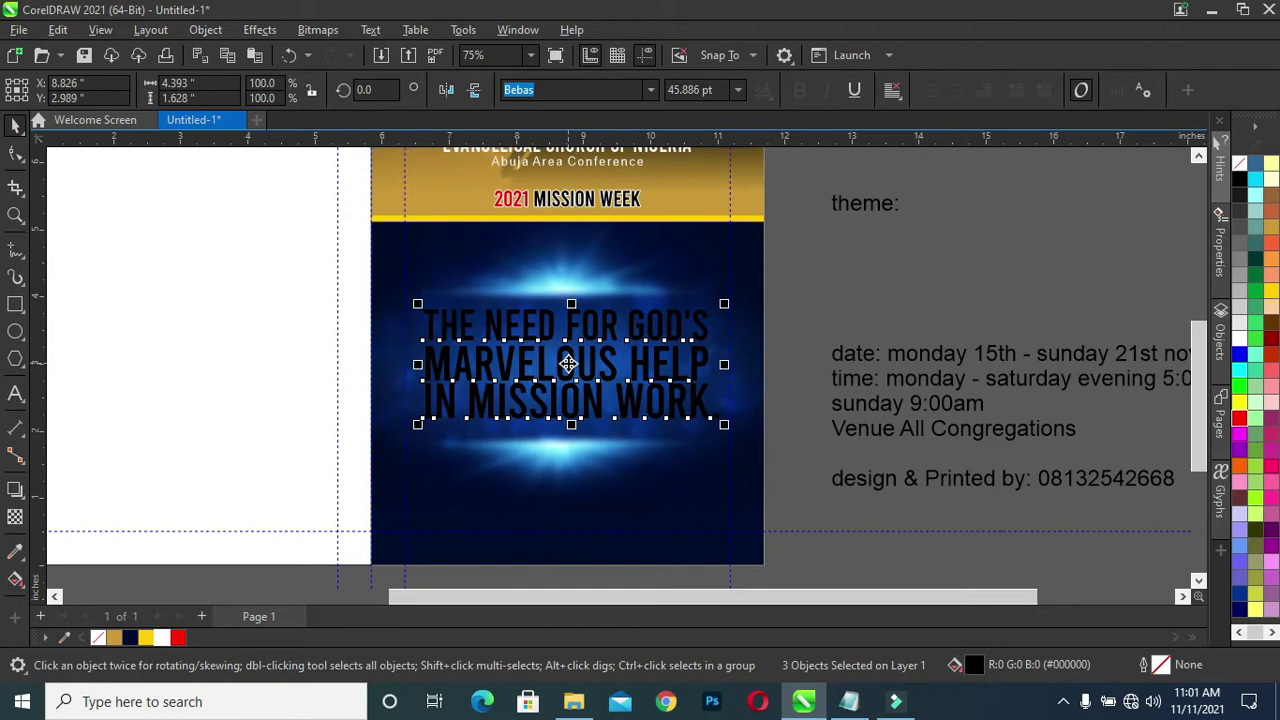
left_click(866, 271)
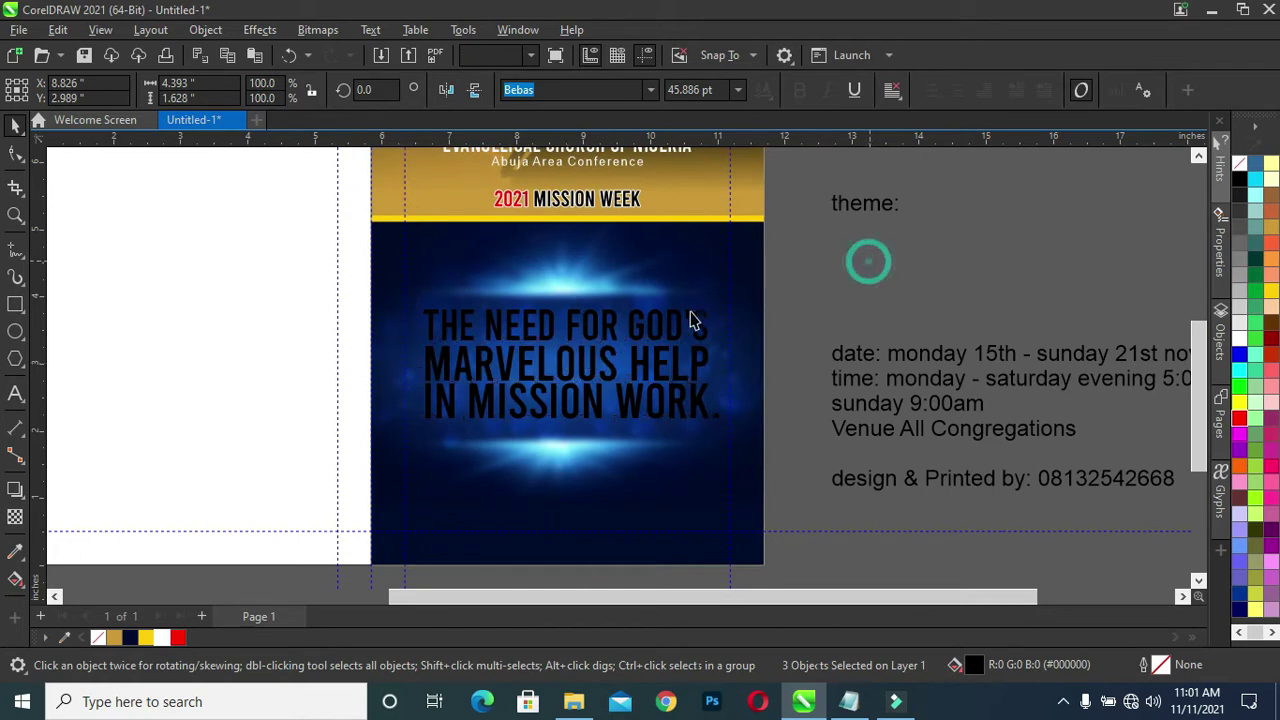
Step: Colour THE NEED FOR GOD'S and IN MISSION WORK. white, and MARVELOUS HELP red
left_click(643, 340)
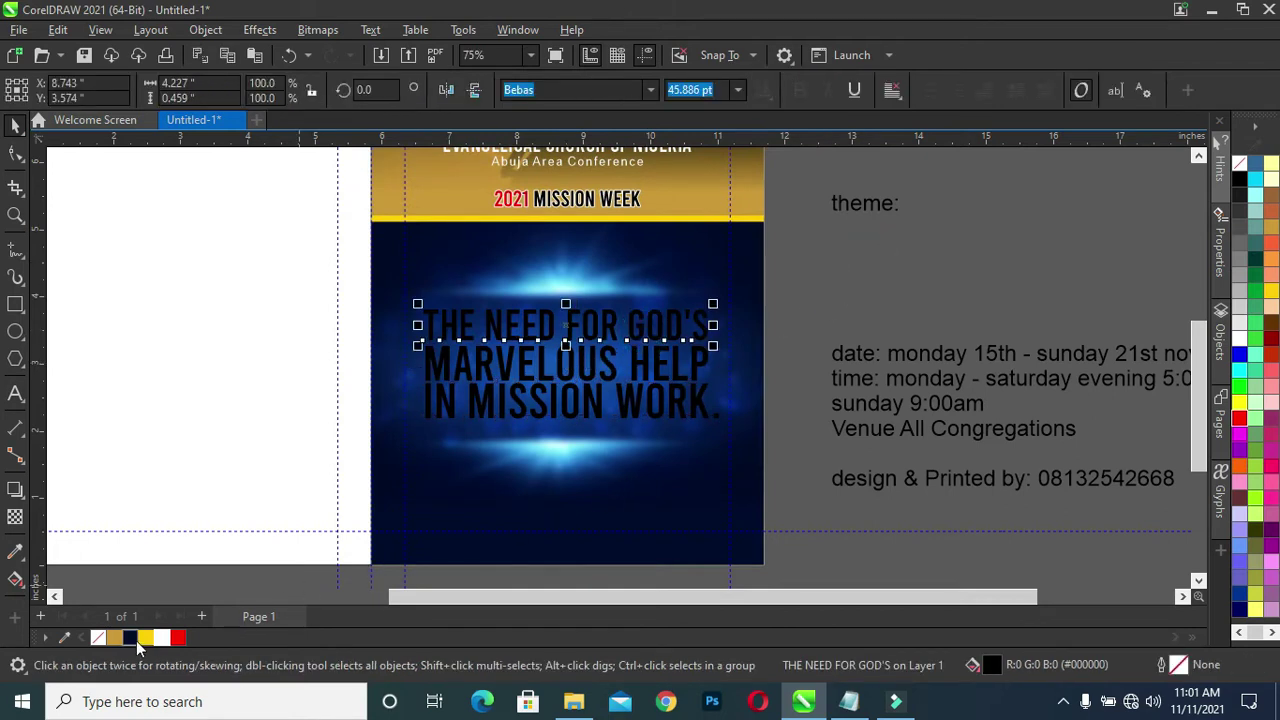
left_click(163, 638)
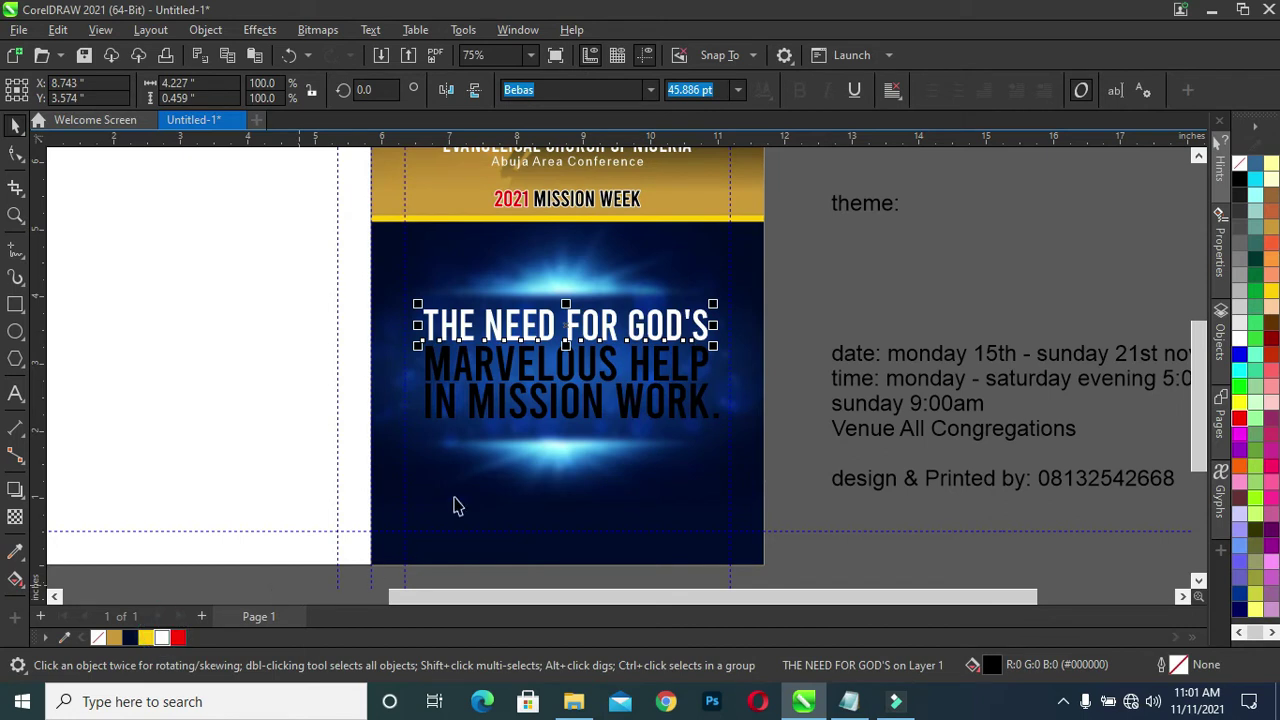
left_click(528, 422)
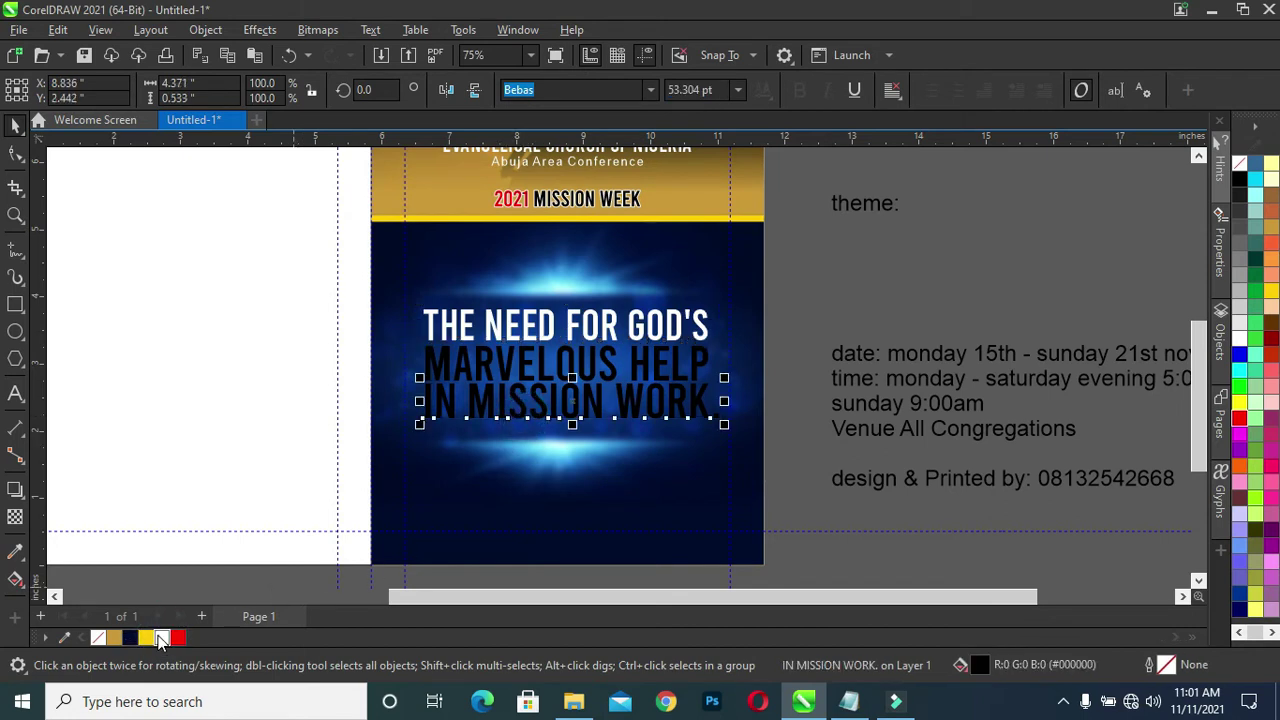
left_click(163, 638)
left_click(507, 377)
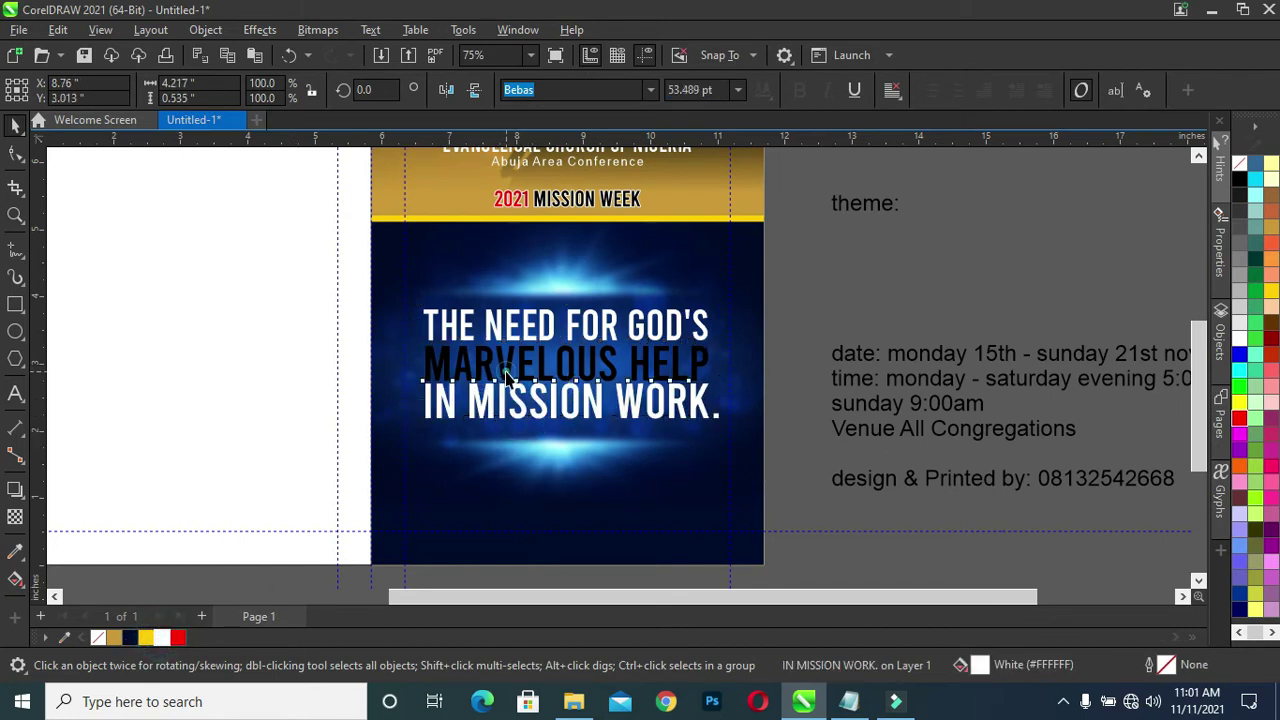
left_click(178, 638)
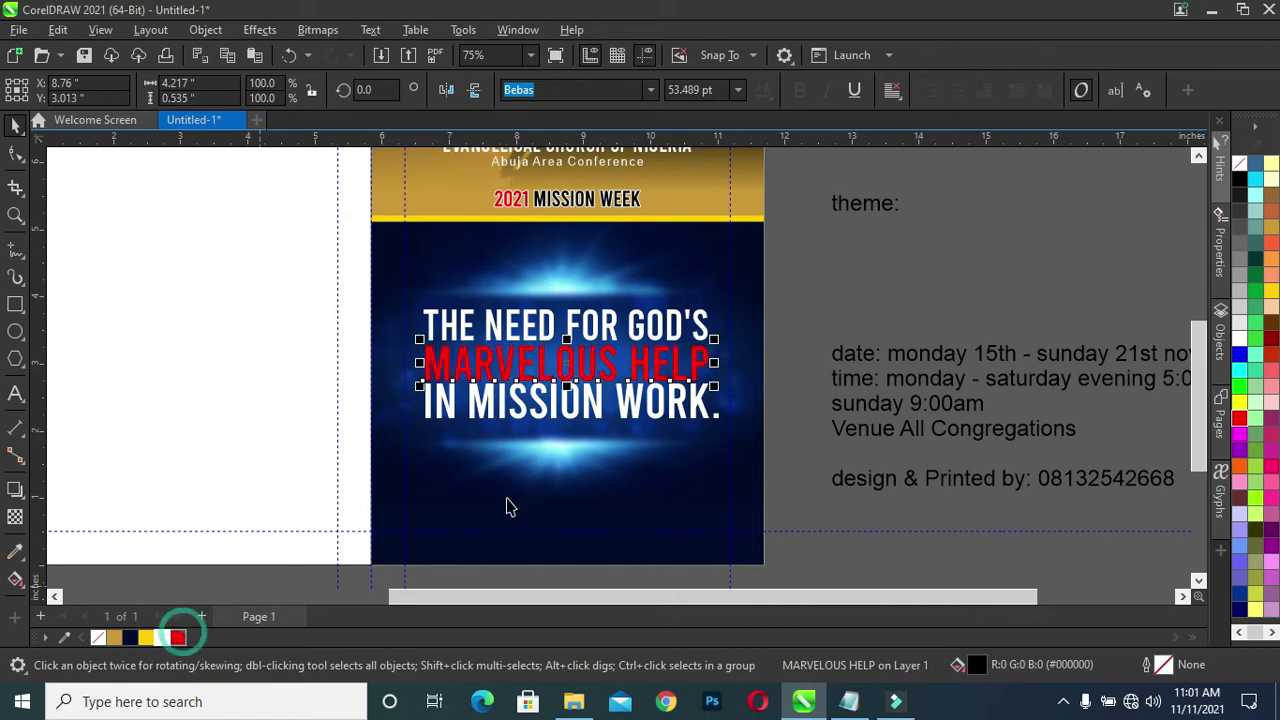
left_click(823, 292)
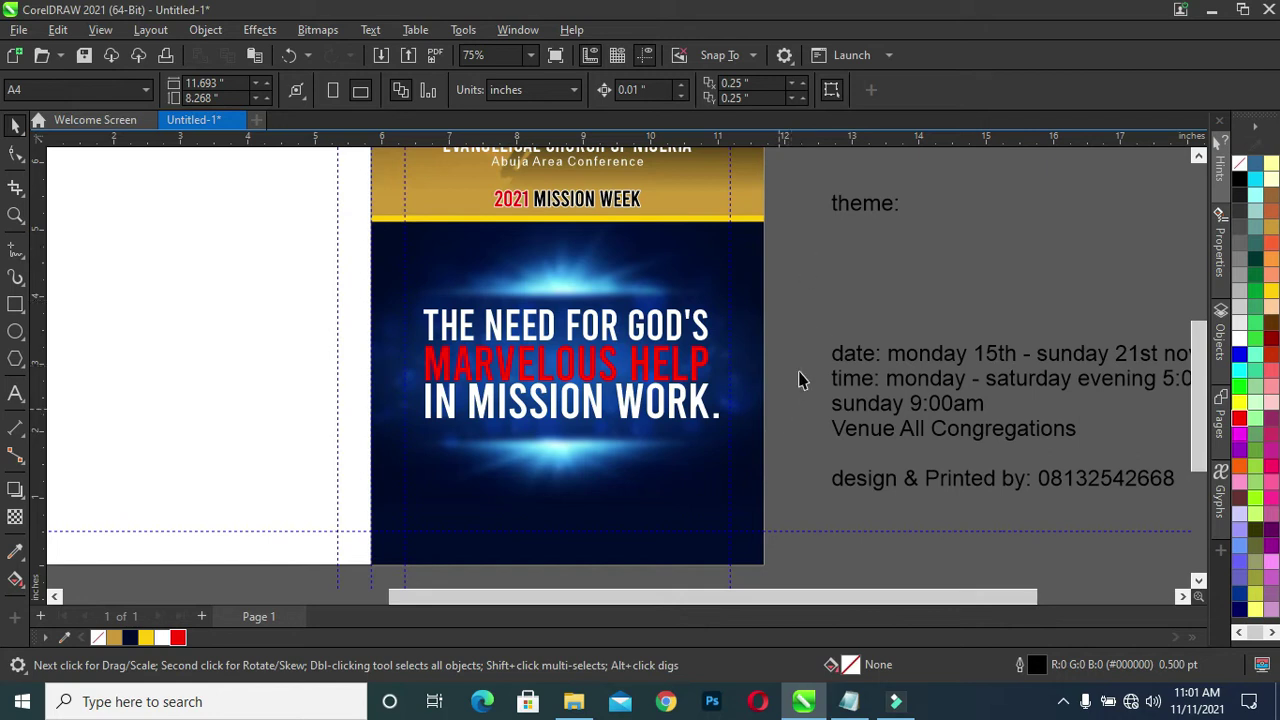
Step: Move the theme label slightly lower and change its case to UPPERCASE
left_click_drag(868, 204, 857, 246)
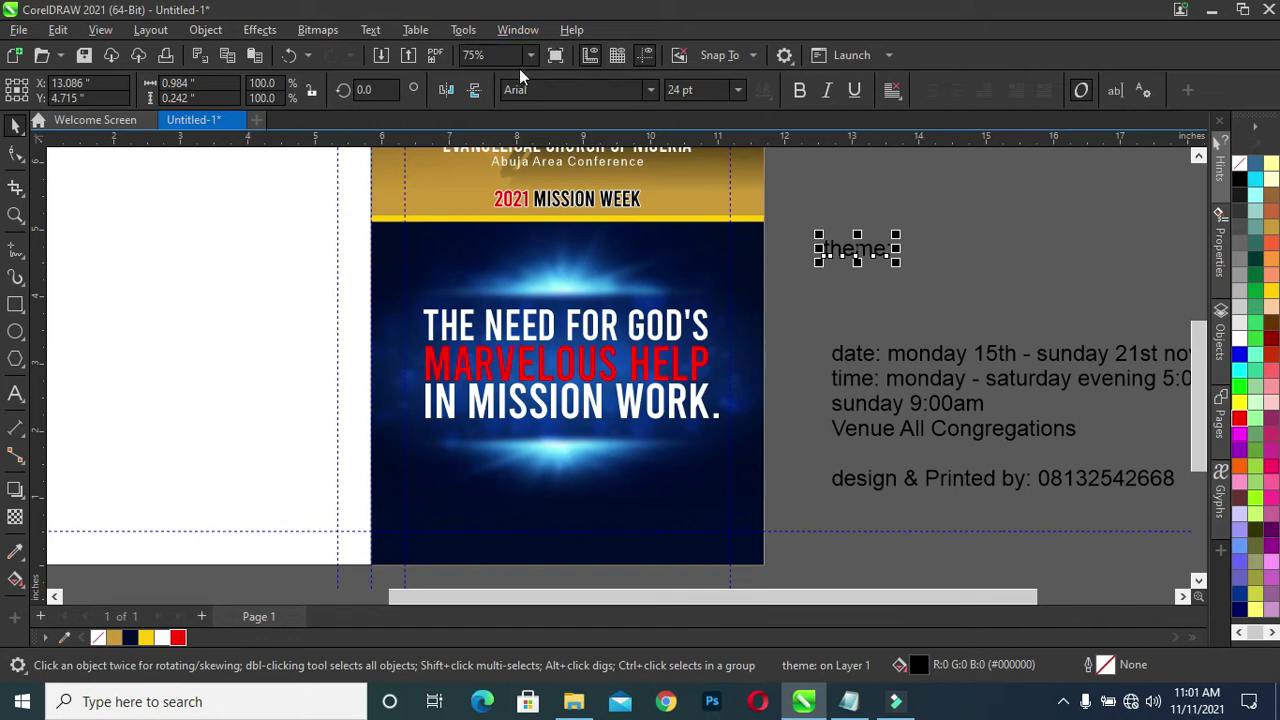
left_click(370, 29)
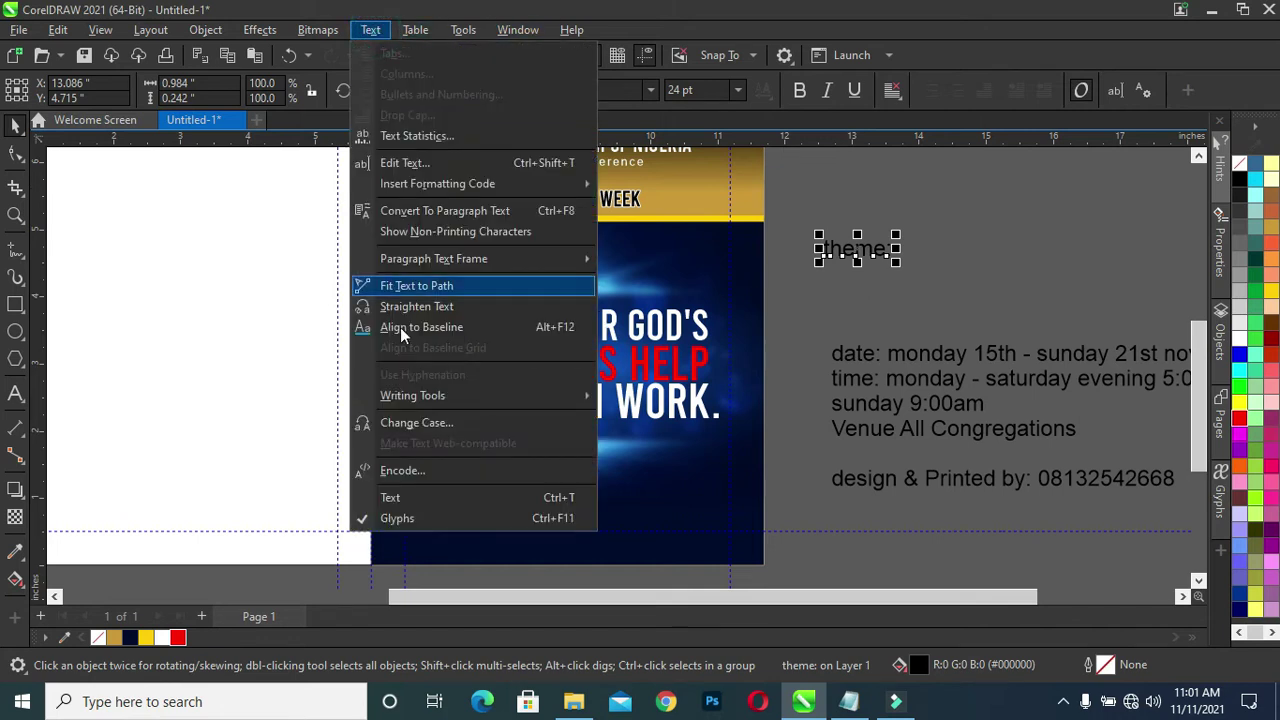
left_click(428, 422)
left_click(562, 330)
left_click(612, 405)
Step: Set THEME: to Century Gothic Bold and shrink it to about 14.75 pt
left_click(893, 256)
left_click(650, 90)
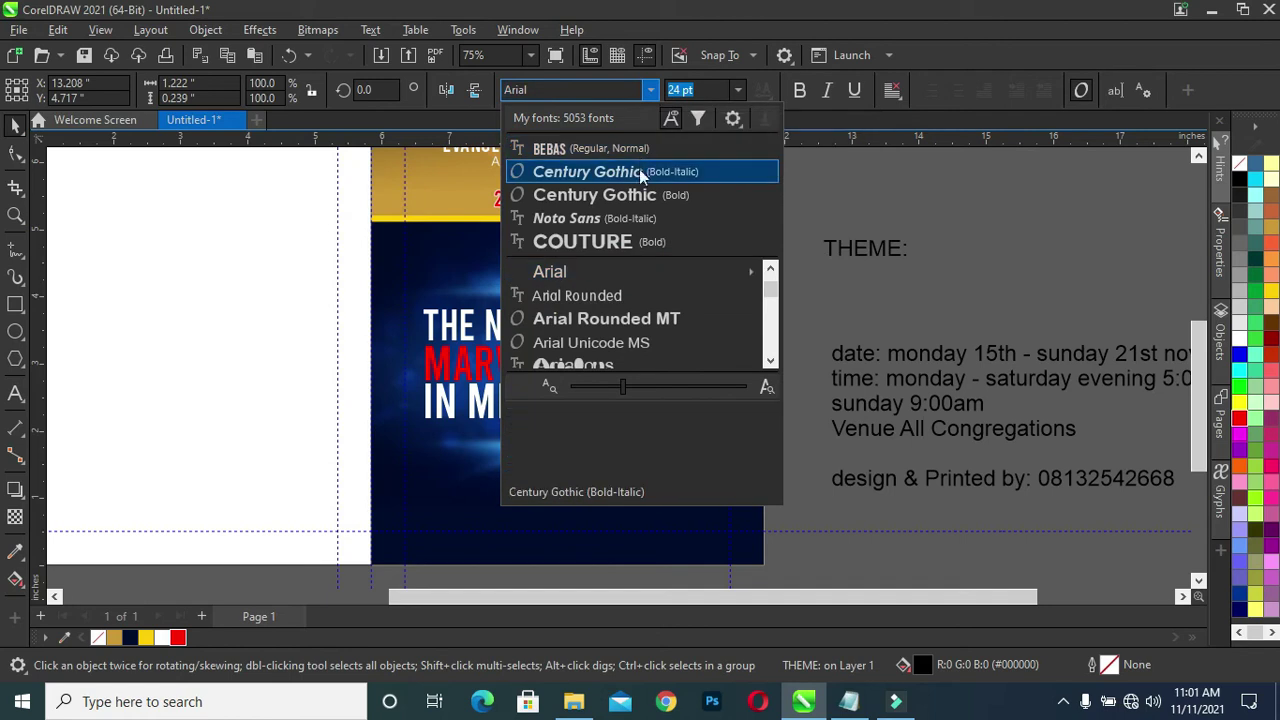
left_click(621, 194)
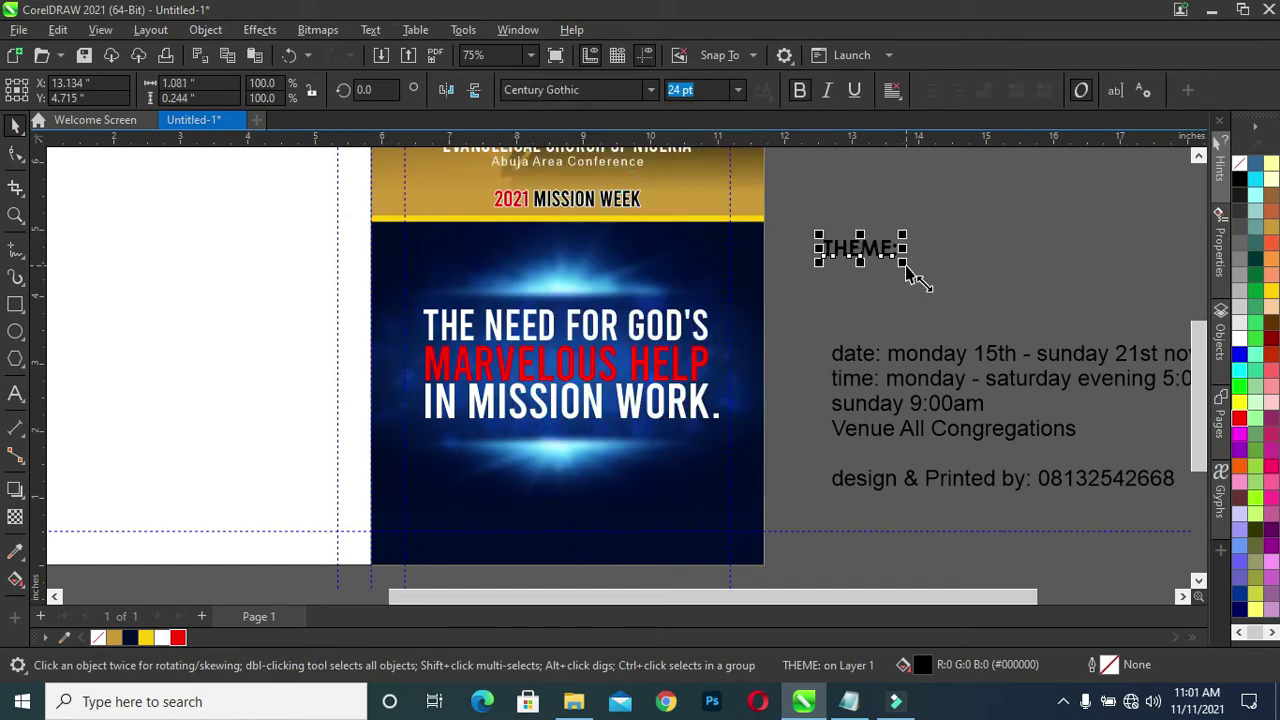
left_click_drag(903, 262, 883, 257)
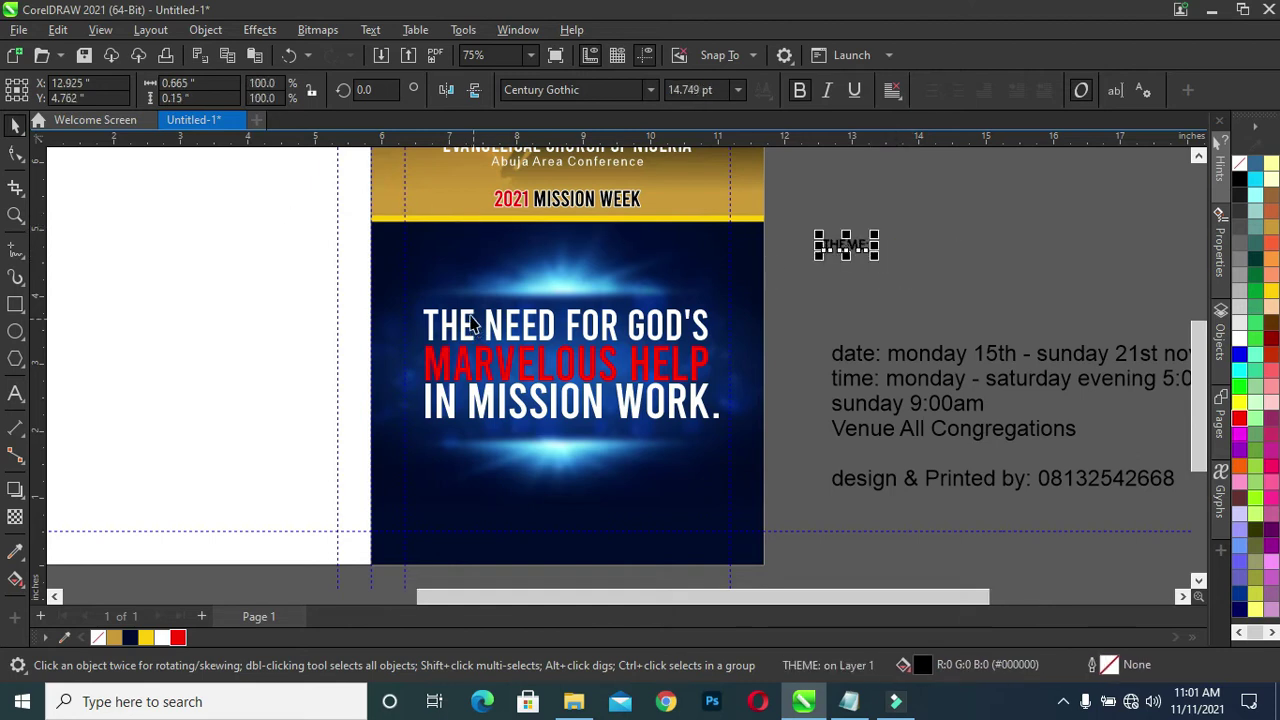
scroll(472, 325, "up", 1)
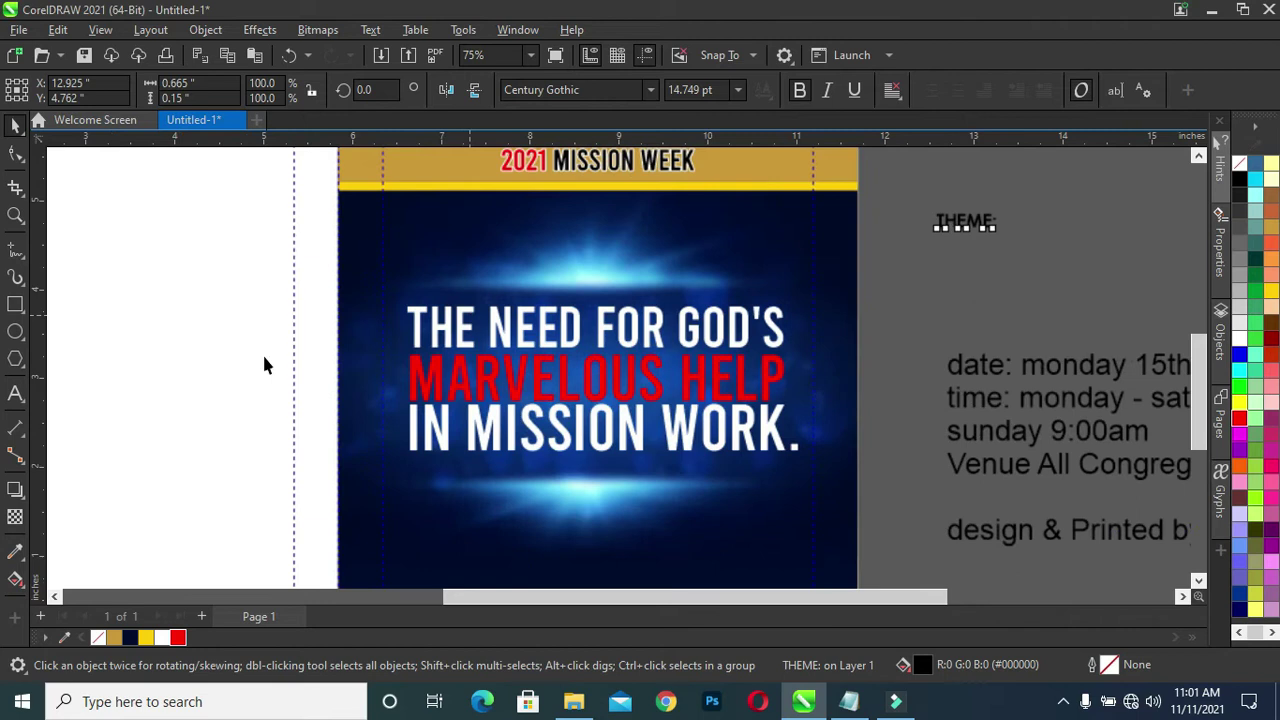
Step: Draw a small rectangle above the headline and move it toward centre
left_click(15, 304)
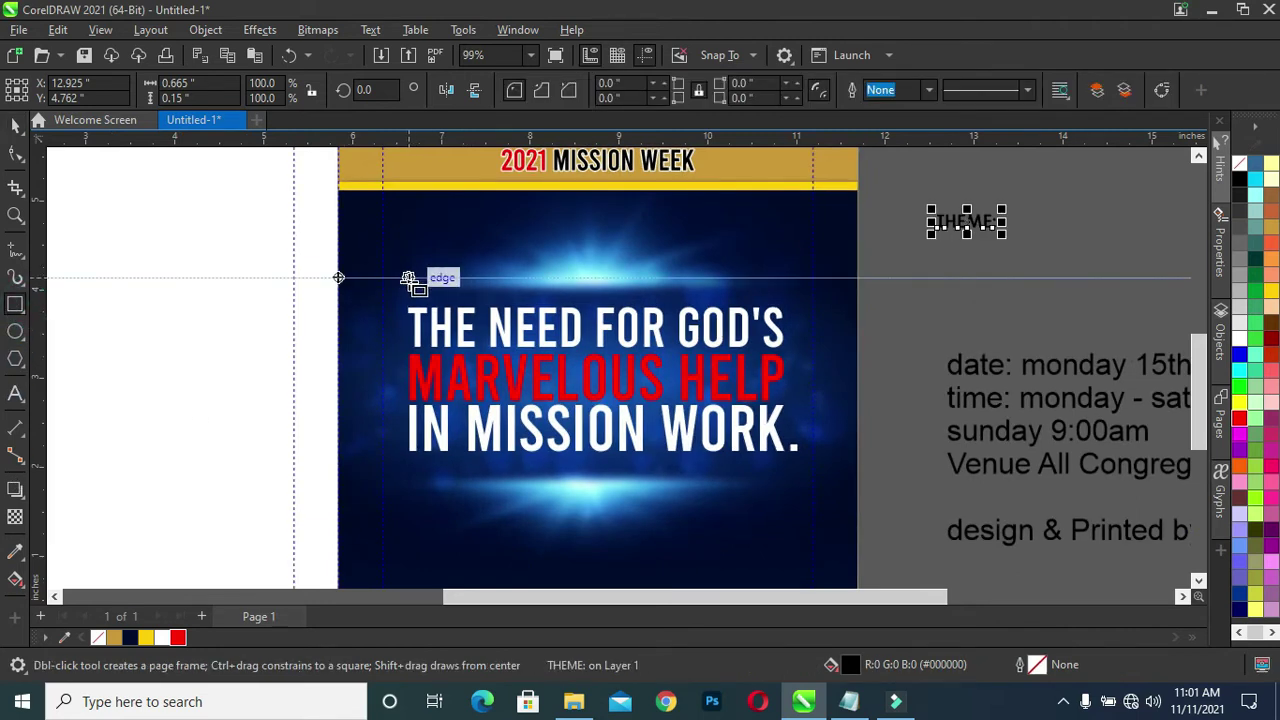
left_click_drag(408, 280, 468, 298)
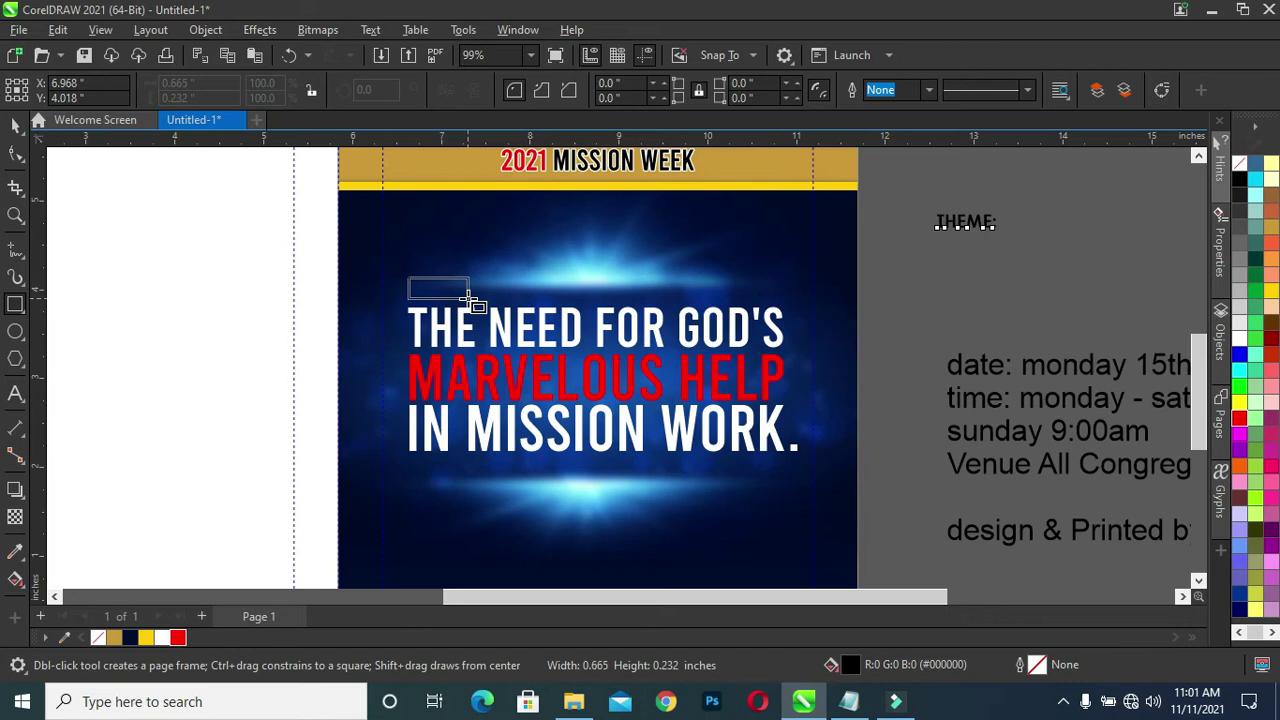
left_click_drag(468, 297, 470, 299)
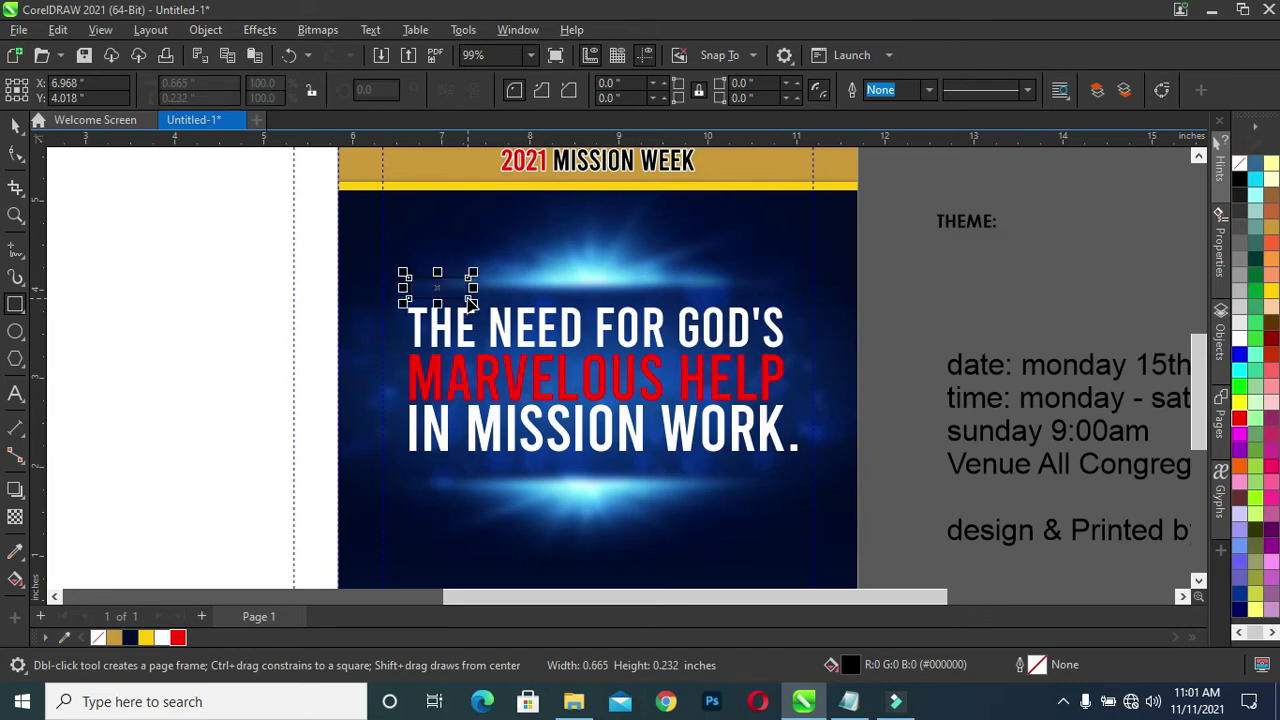
left_click(15, 124)
left_click(443, 286)
mouse_move(505, 295)
left_mouse_down()
mouse_move(645, 290)
mouse_move(591, 287)
left_mouse_up()
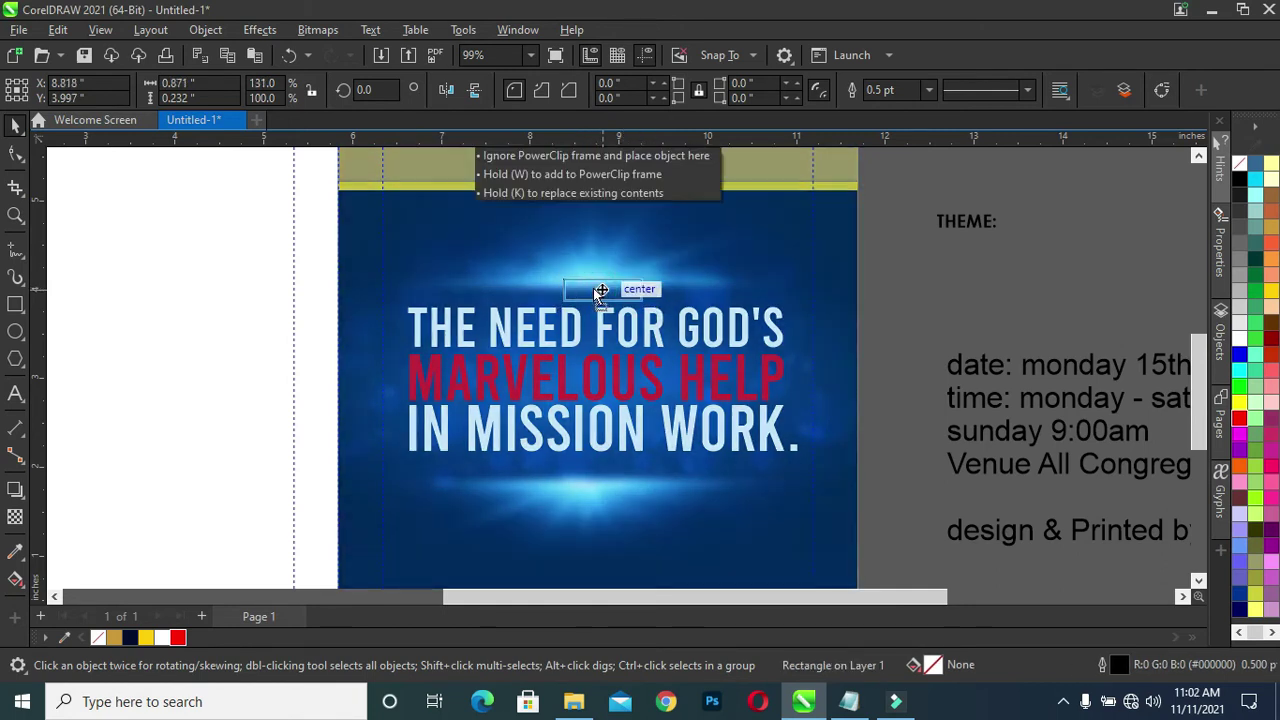
Step: Fill the rectangle red, remove its outline, and scale it to about 79%
scroll(613, 286, "up", 2)
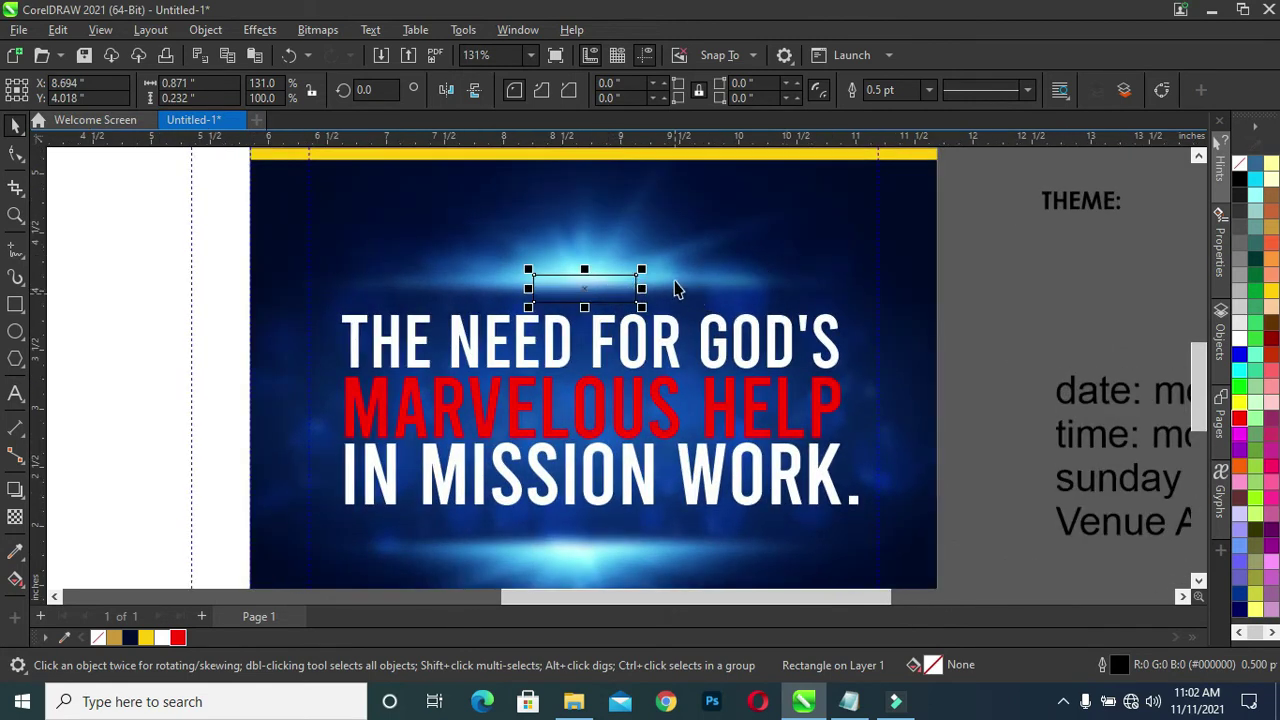
scroll(675, 290, "down", 1)
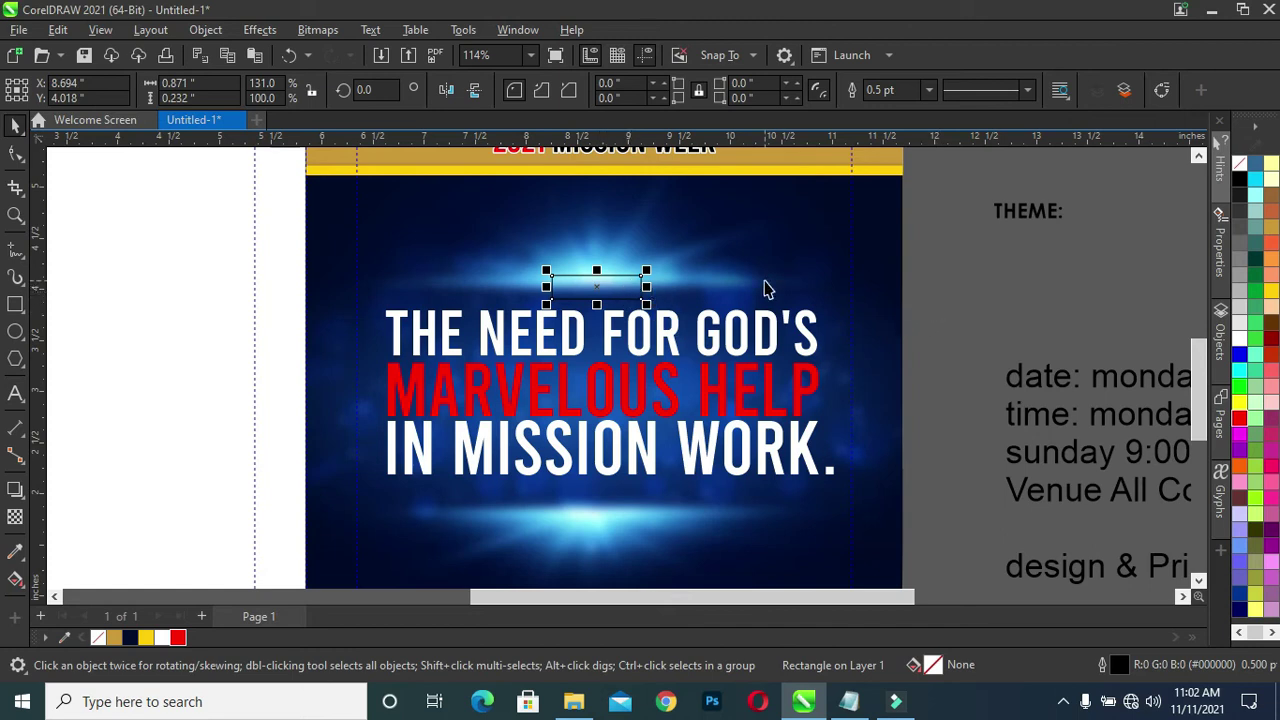
left_click(177, 638)
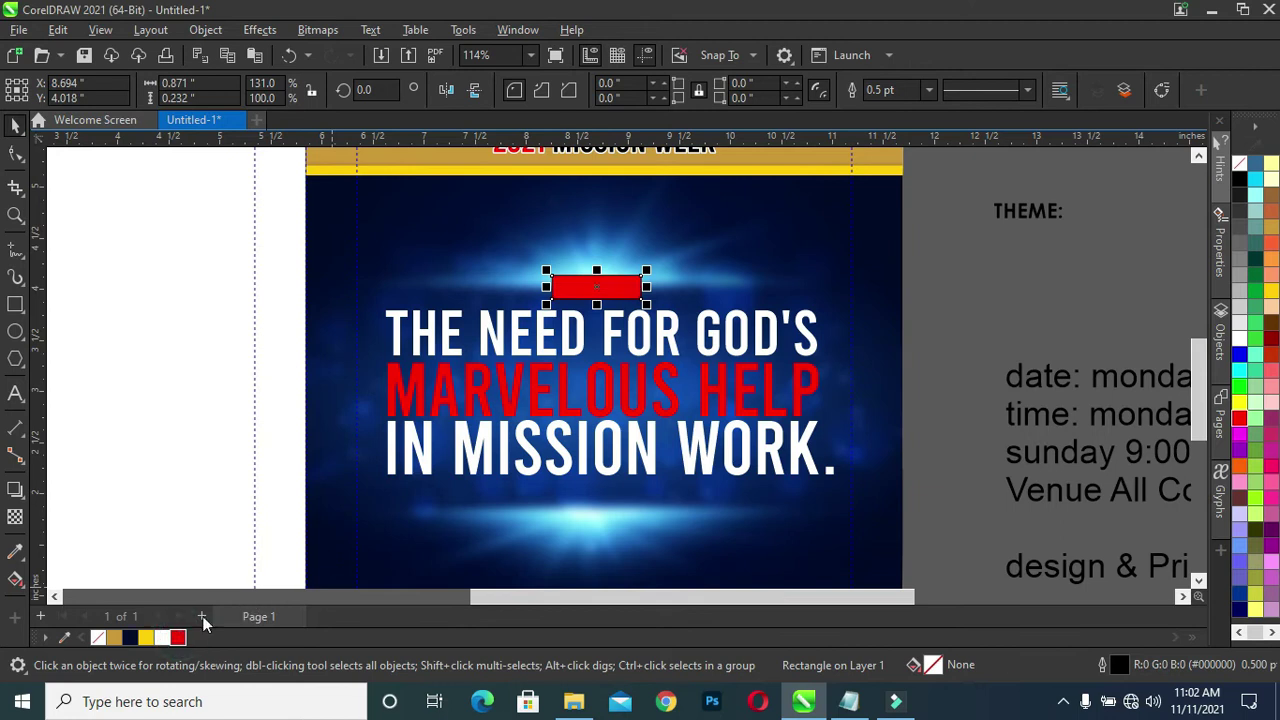
right_click(97, 638)
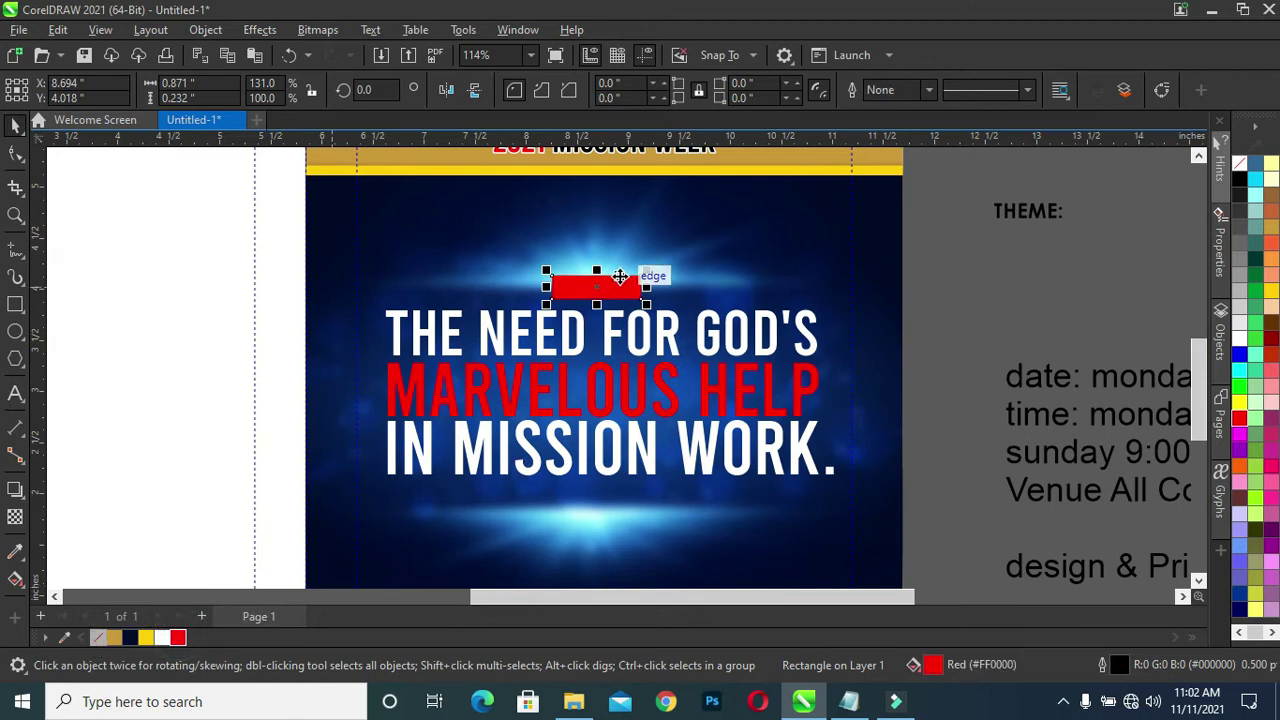
scroll(620, 277, "up", 2)
key("Down")
key("Down")
key("Down")
key("Down")
key("Down")
key("Down")
key("Down")
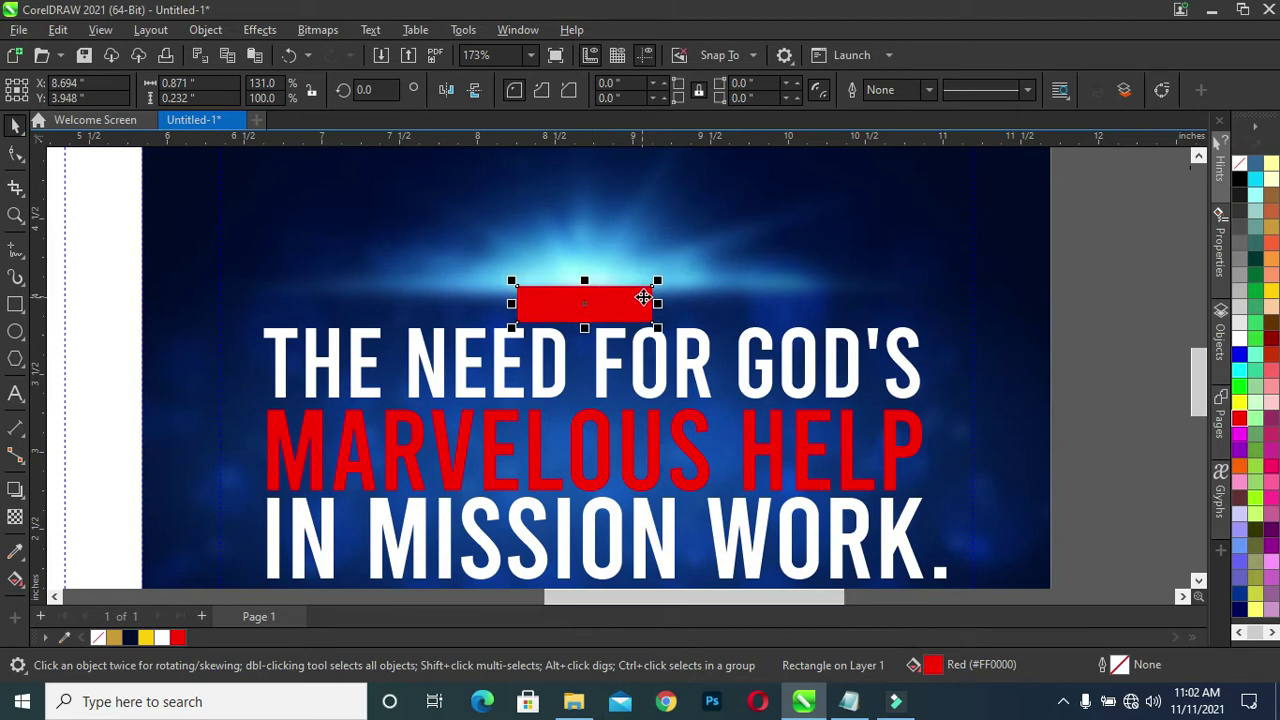
left_click_drag(657, 281, 647, 302)
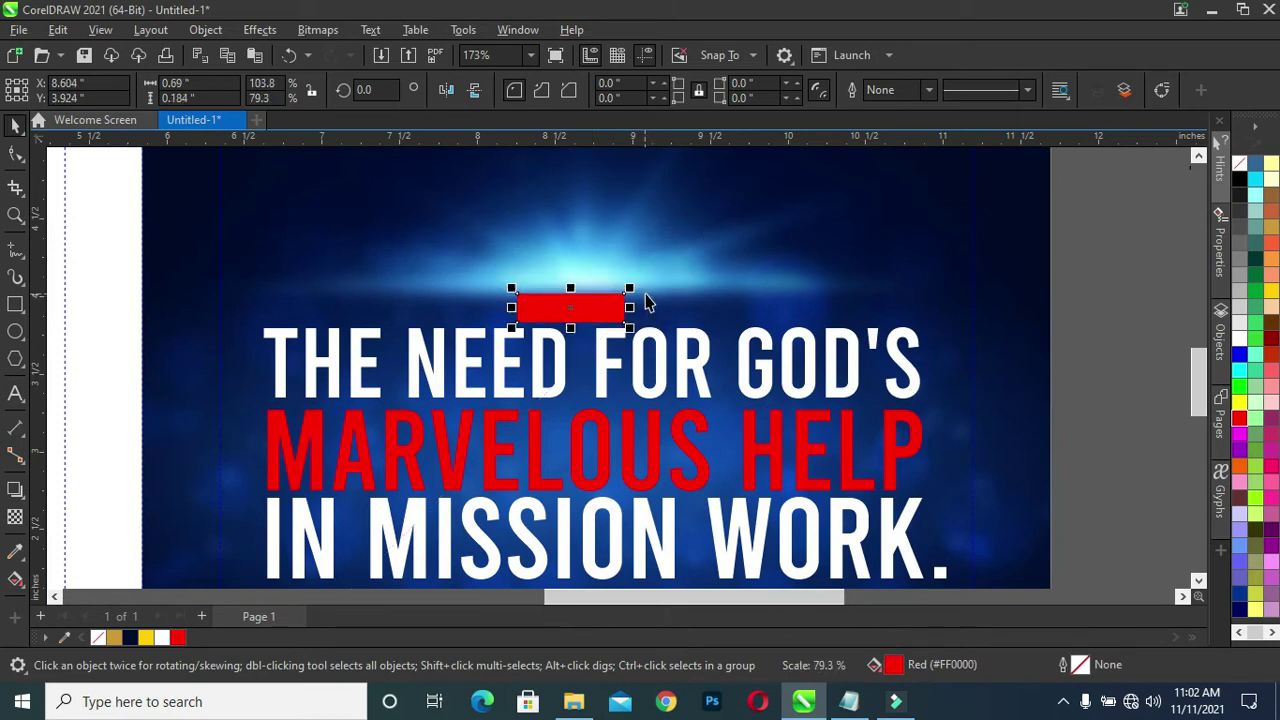
left_click(787, 292, "shift")
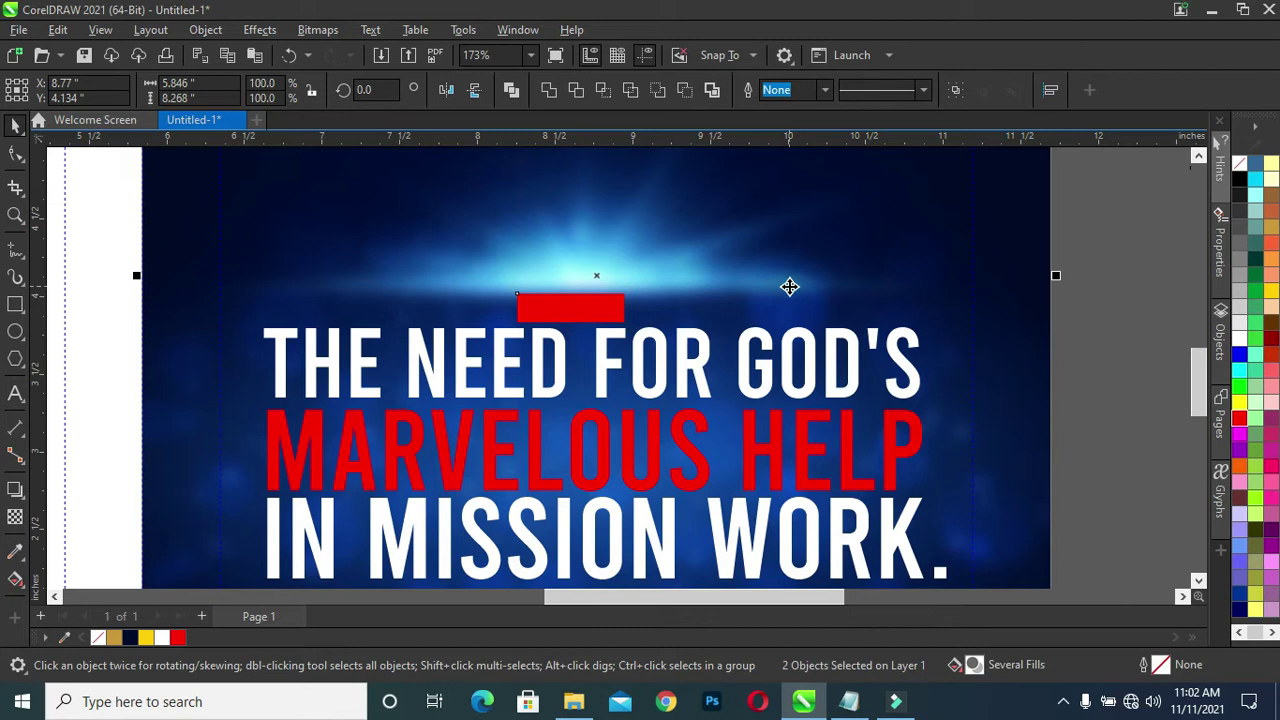
Step: Centre the red bar, then place a white-filled copy just above it
key("c")
left_click(1114, 358)
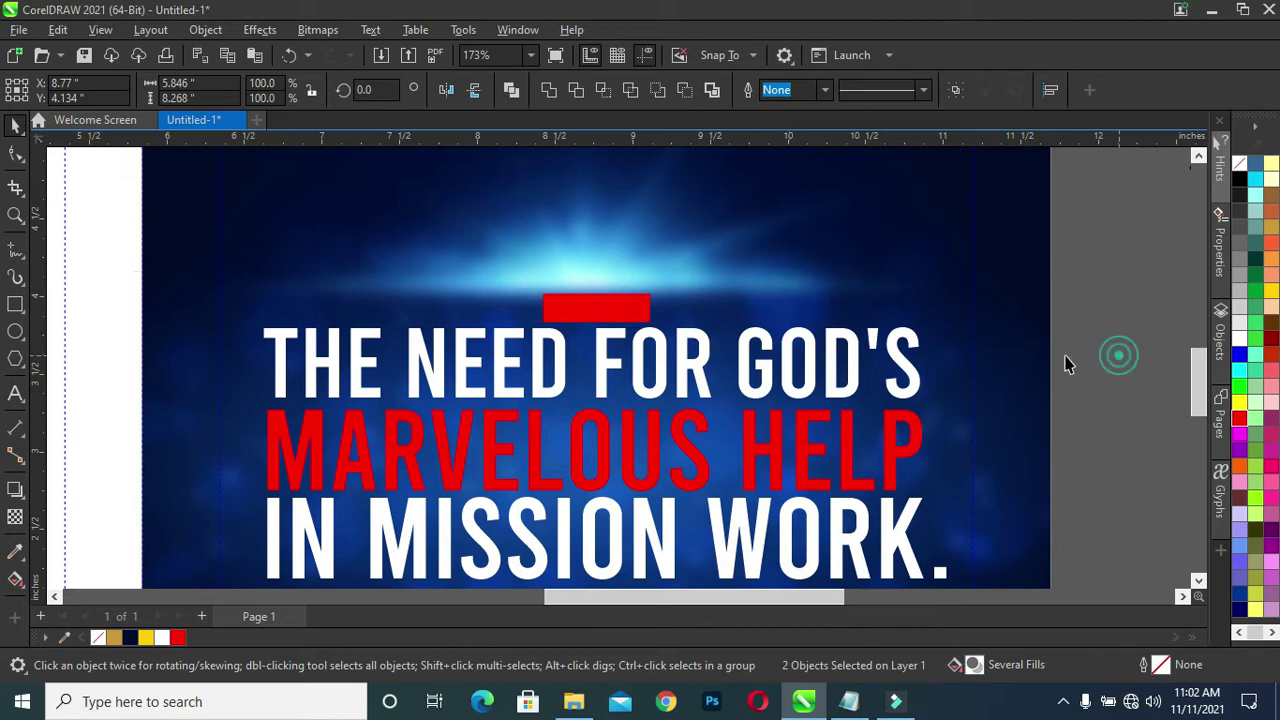
left_click(626, 310)
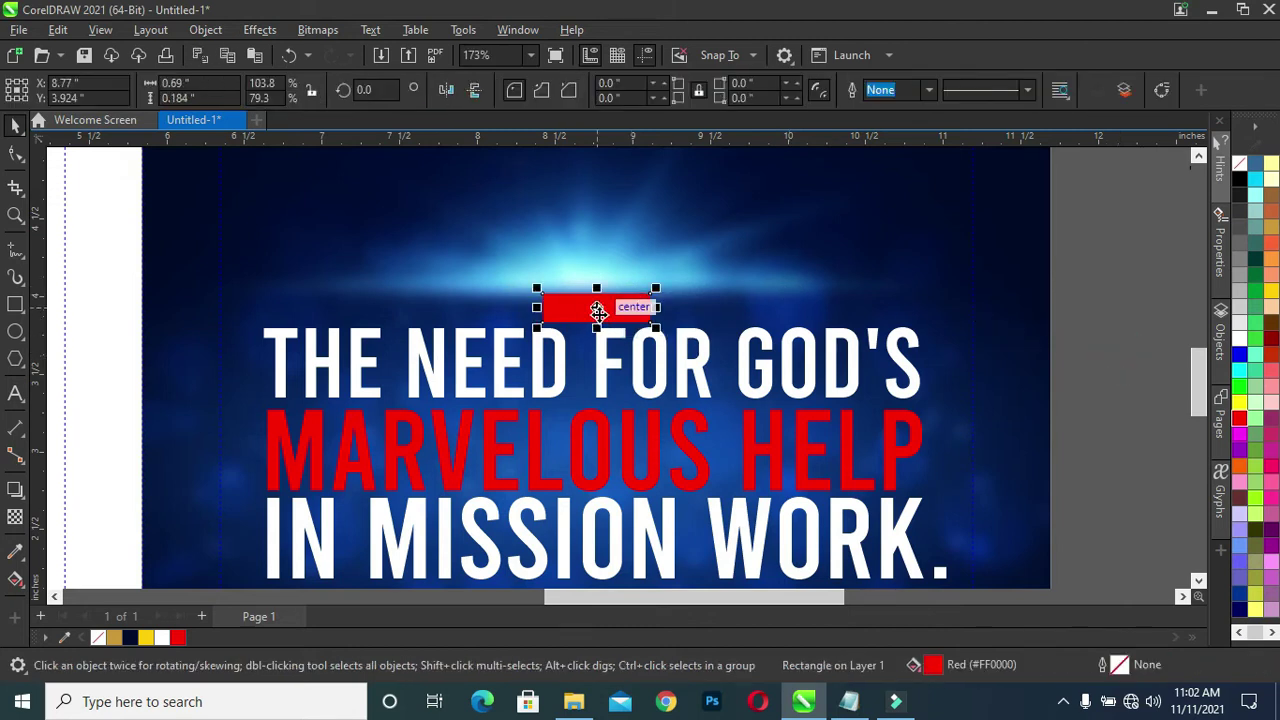
scroll(597, 311, "up", 2)
left_click_drag(598, 312, 599, 300)
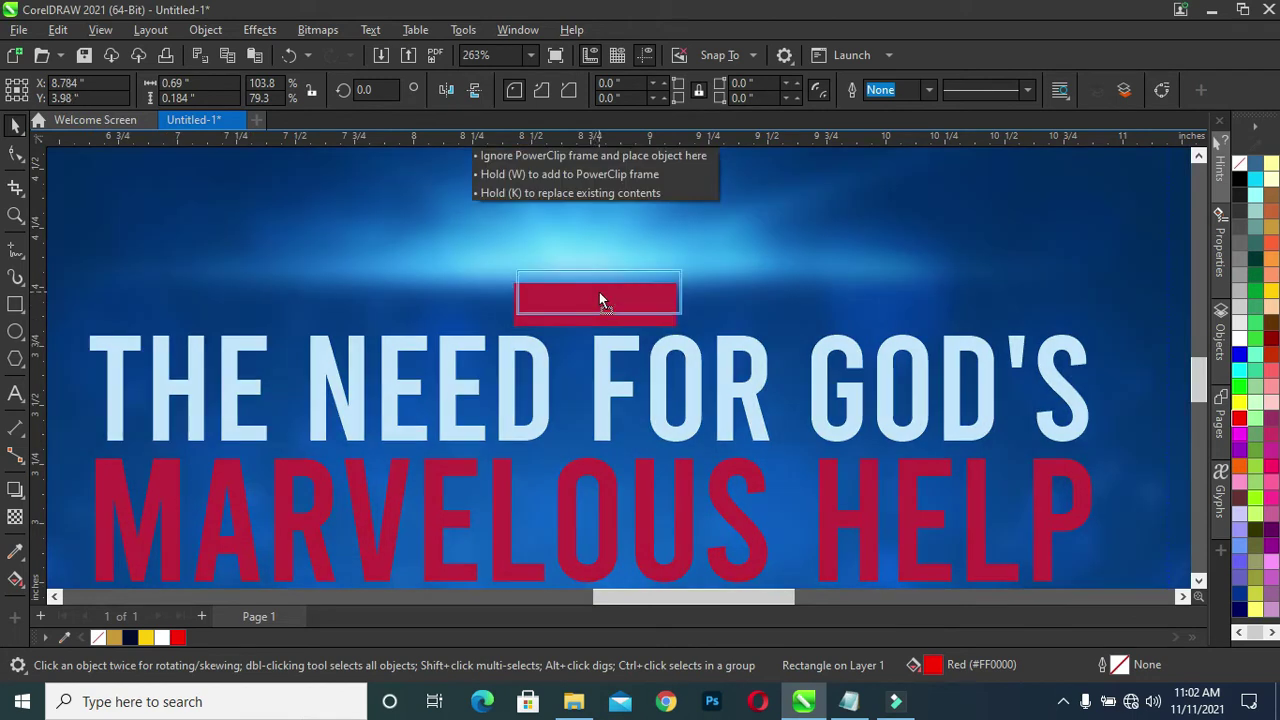
left_click_drag(600, 298, 598, 294)
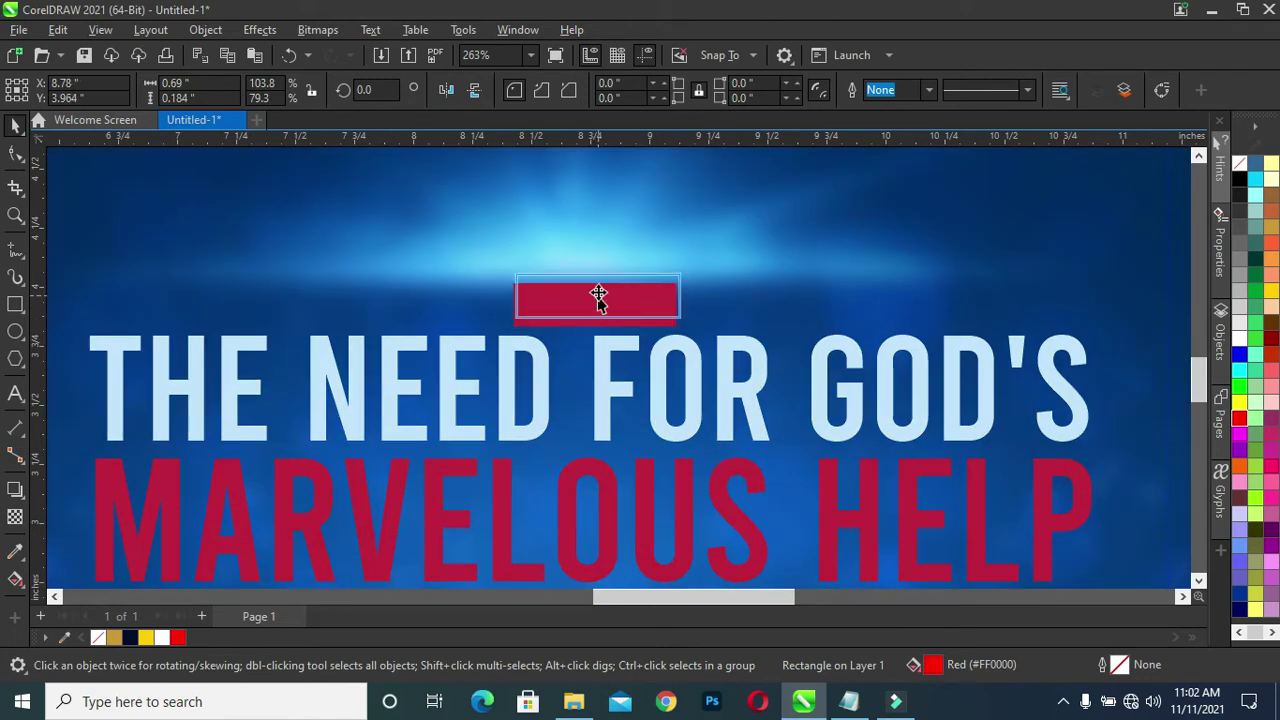
left_click(161, 637)
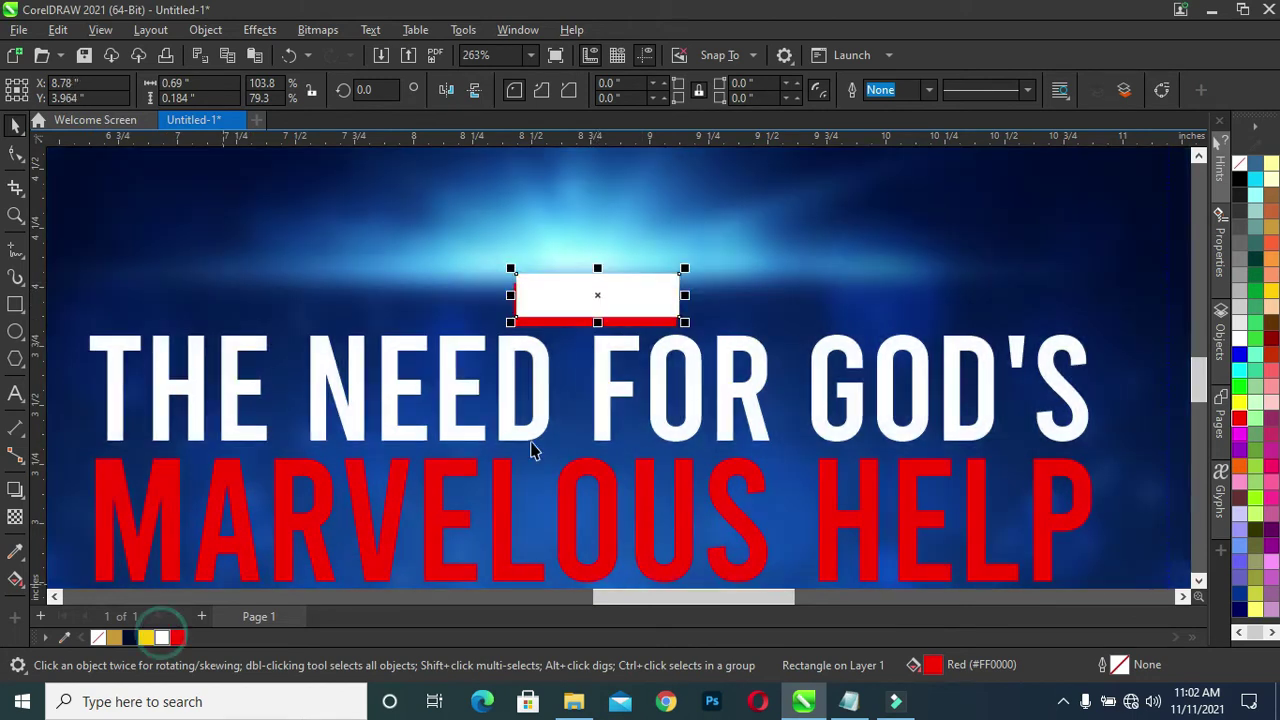
key("Down")
key("Down")
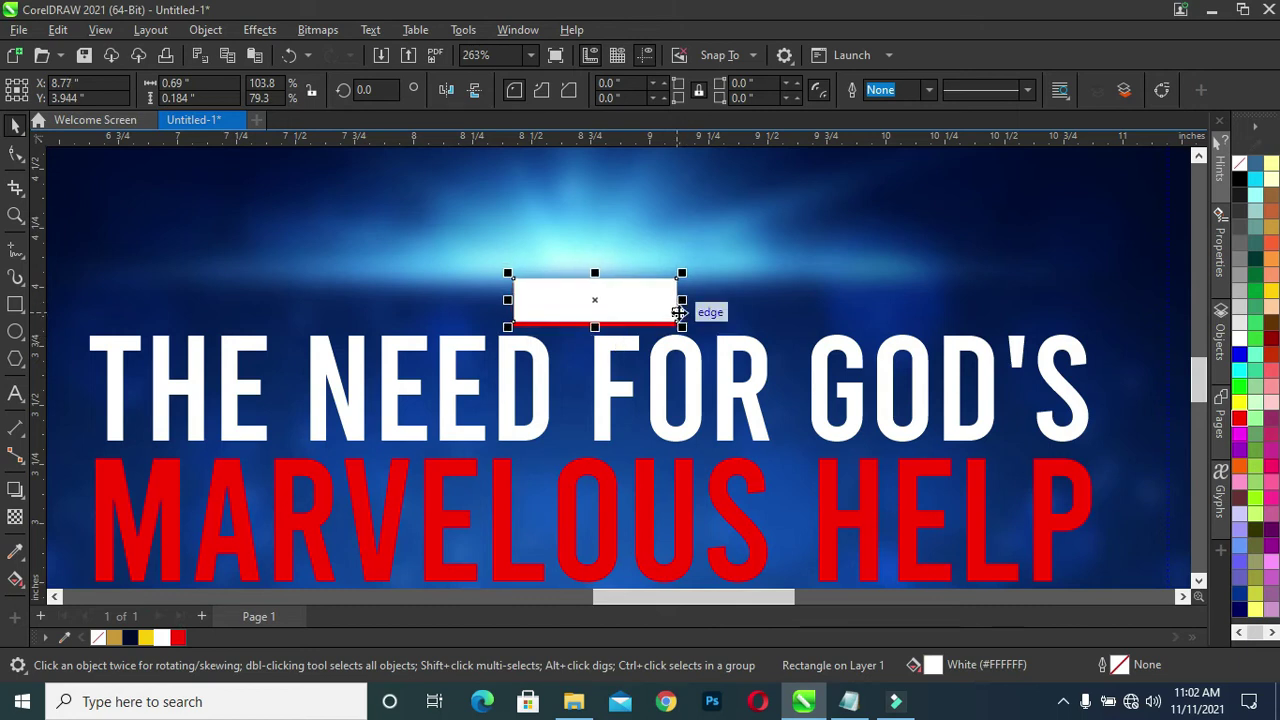
scroll(680, 308, "down", 2)
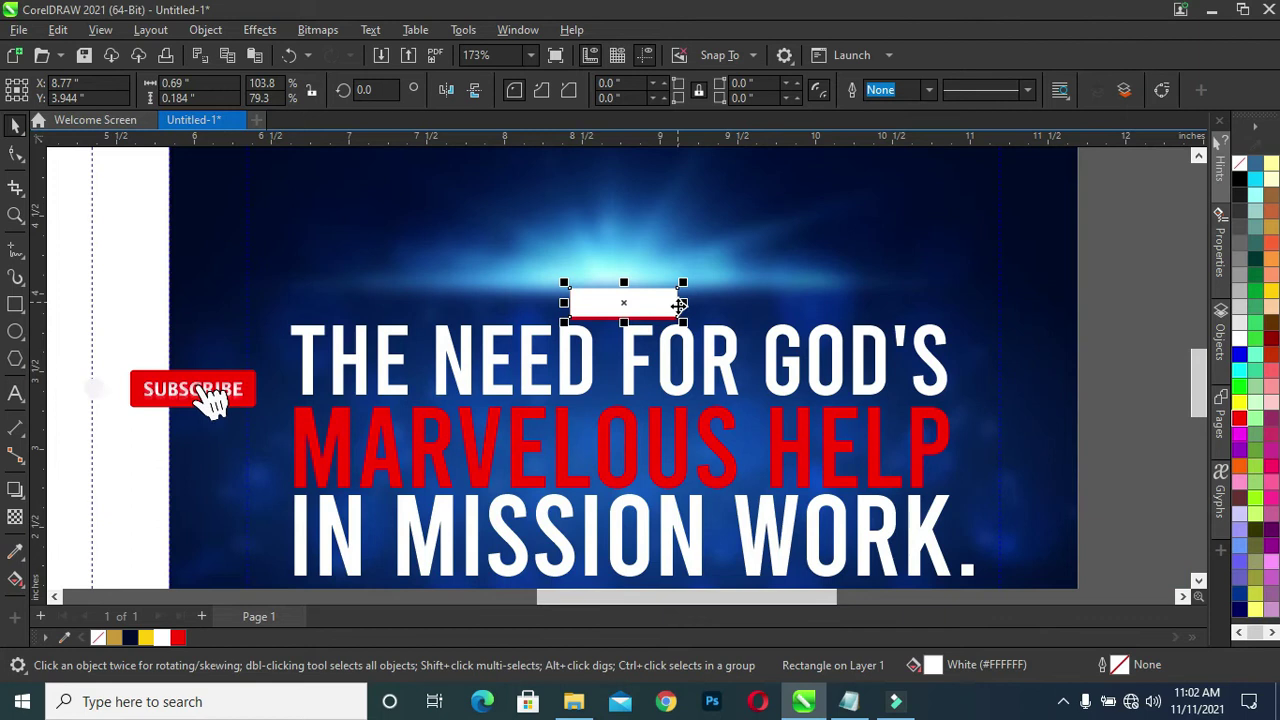
scroll(670, 310, "up", 1)
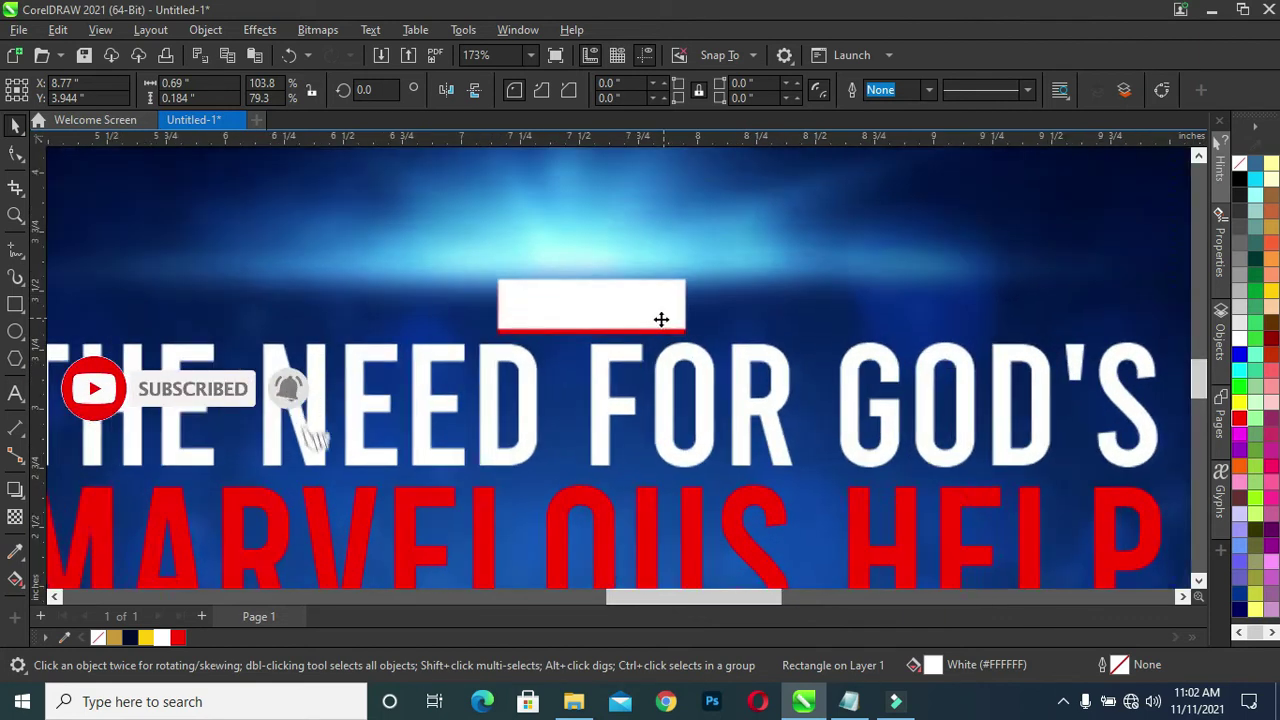
scroll(663, 320, "up", 1)
Step: Round the corners of the red and white rectangles to about 0.026 inch
left_click(545, 331)
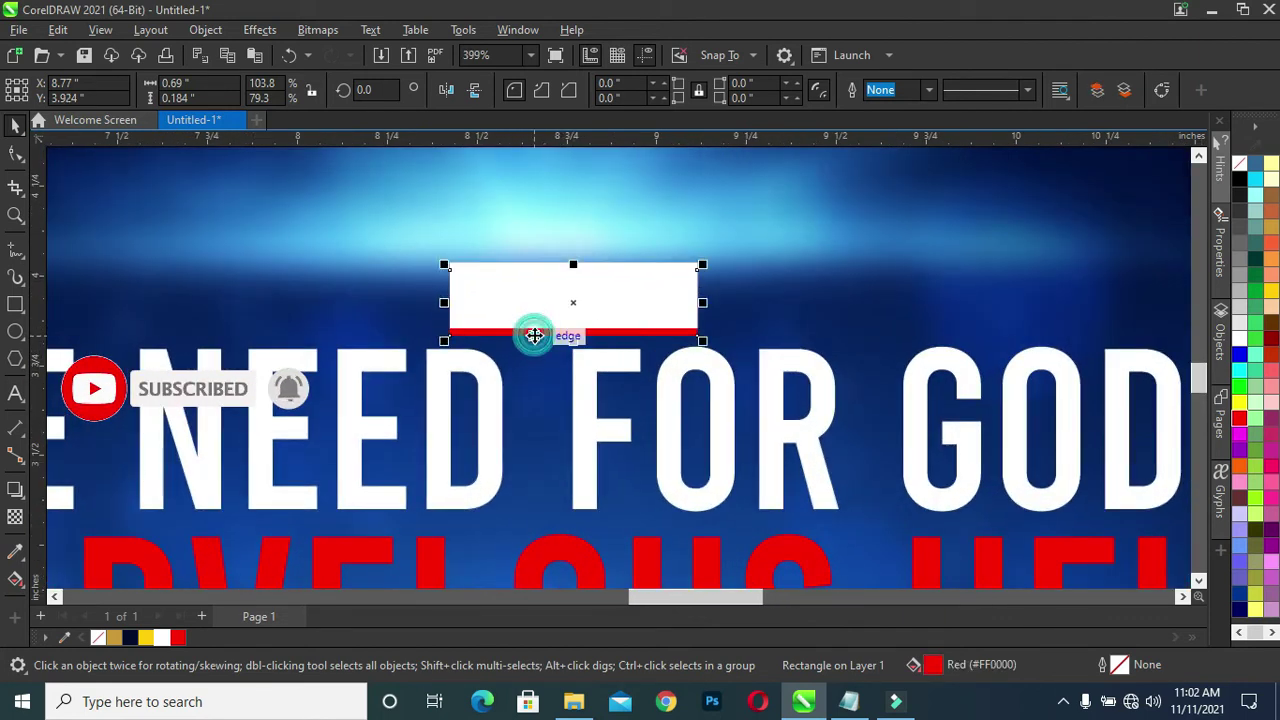
left_click(15, 155)
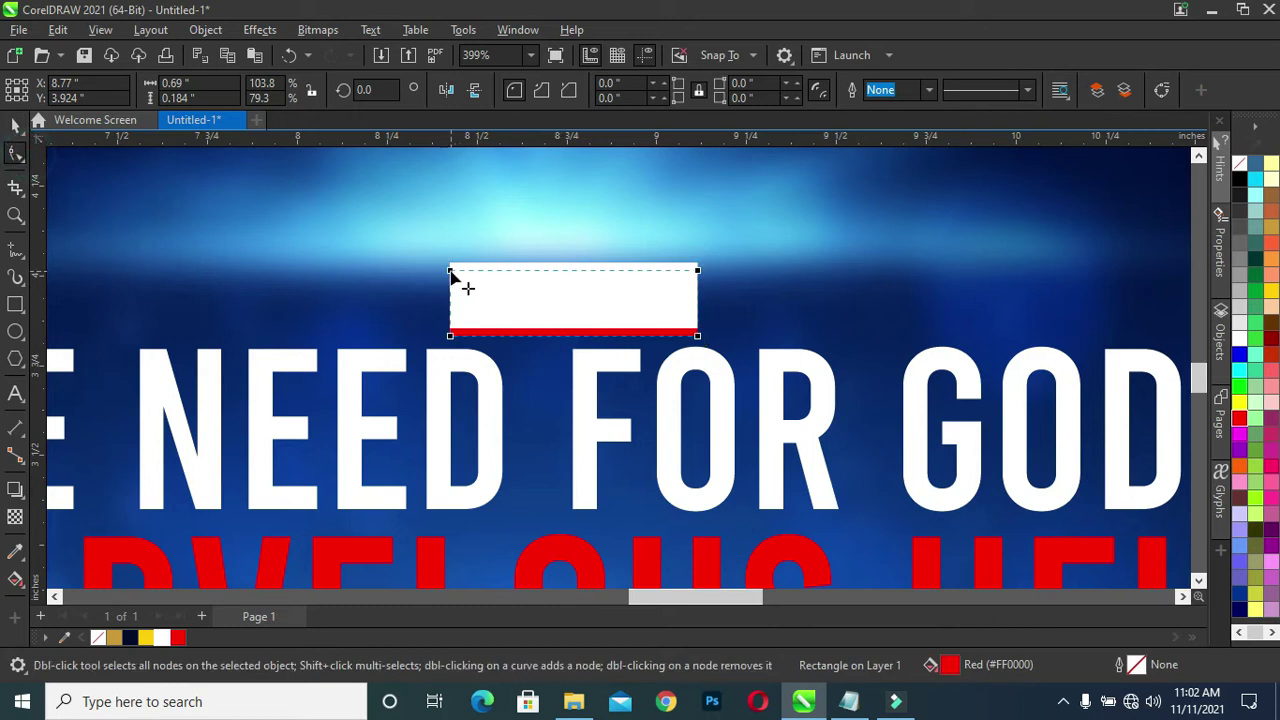
left_click_drag(451, 271, 462, 272)
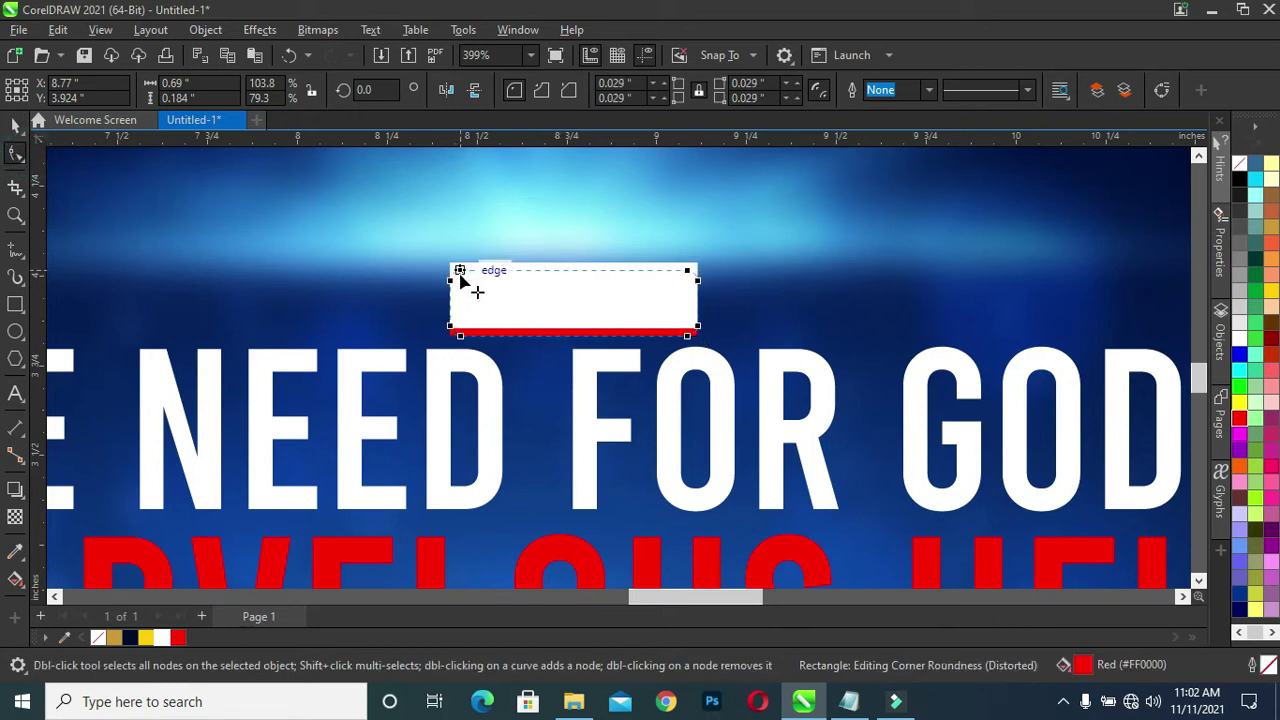
left_click(16, 125)
left_click(514, 291)
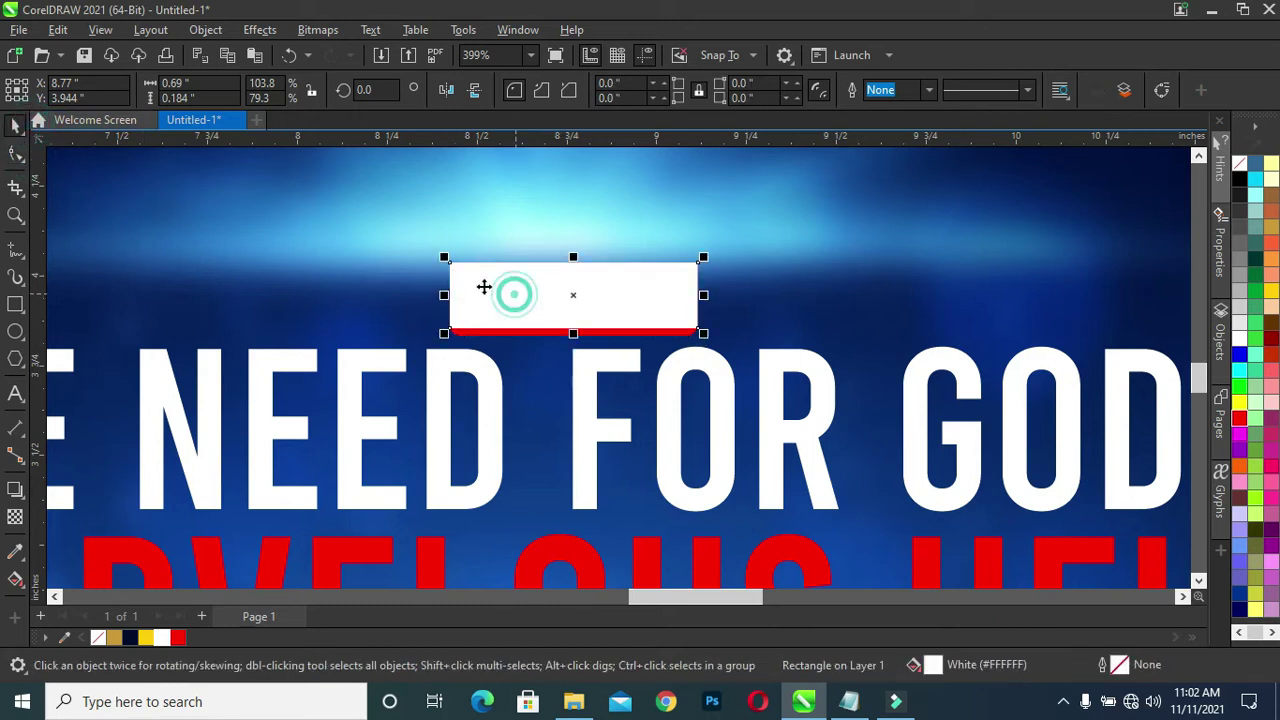
left_click(16, 155)
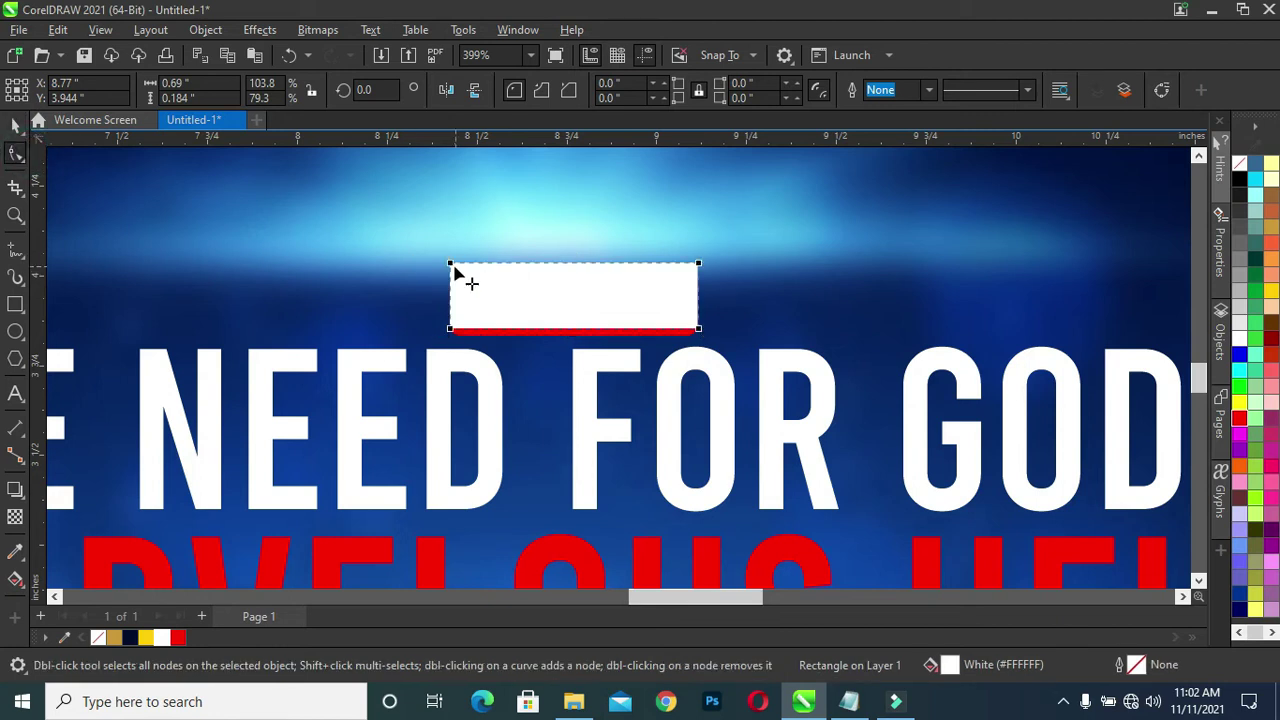
left_click_drag(453, 267, 462, 268)
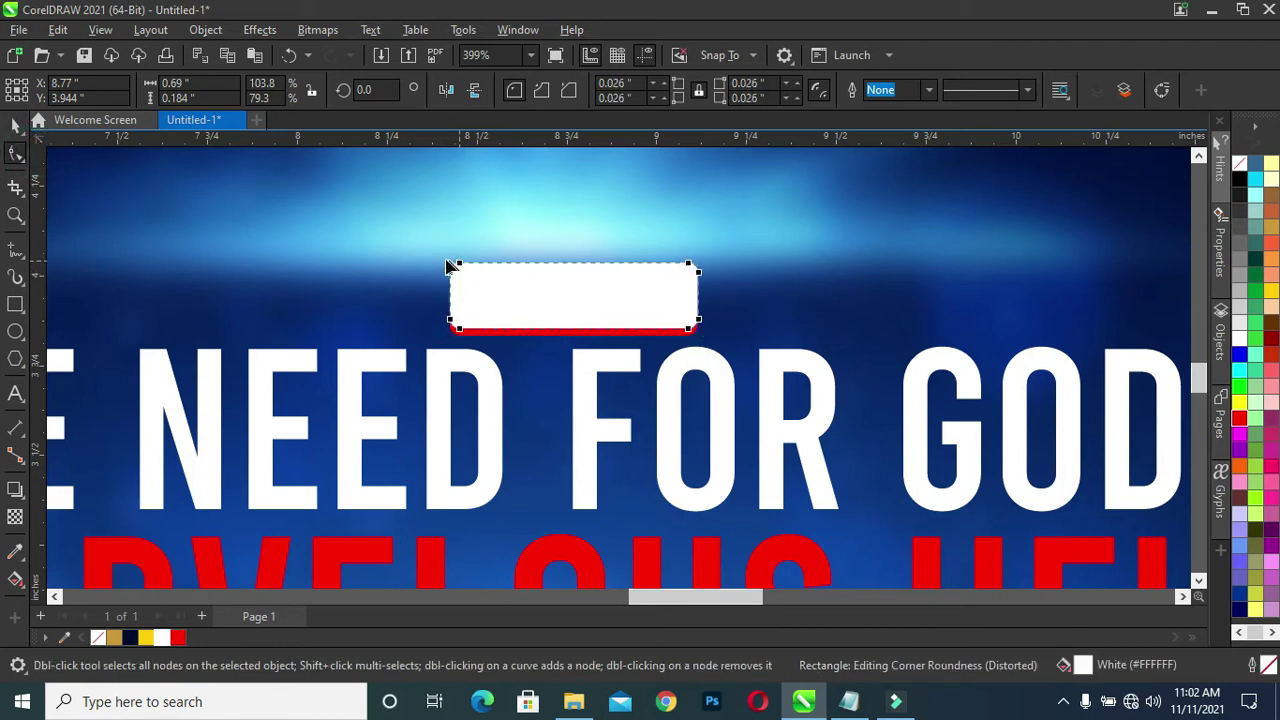
left_click(14, 127)
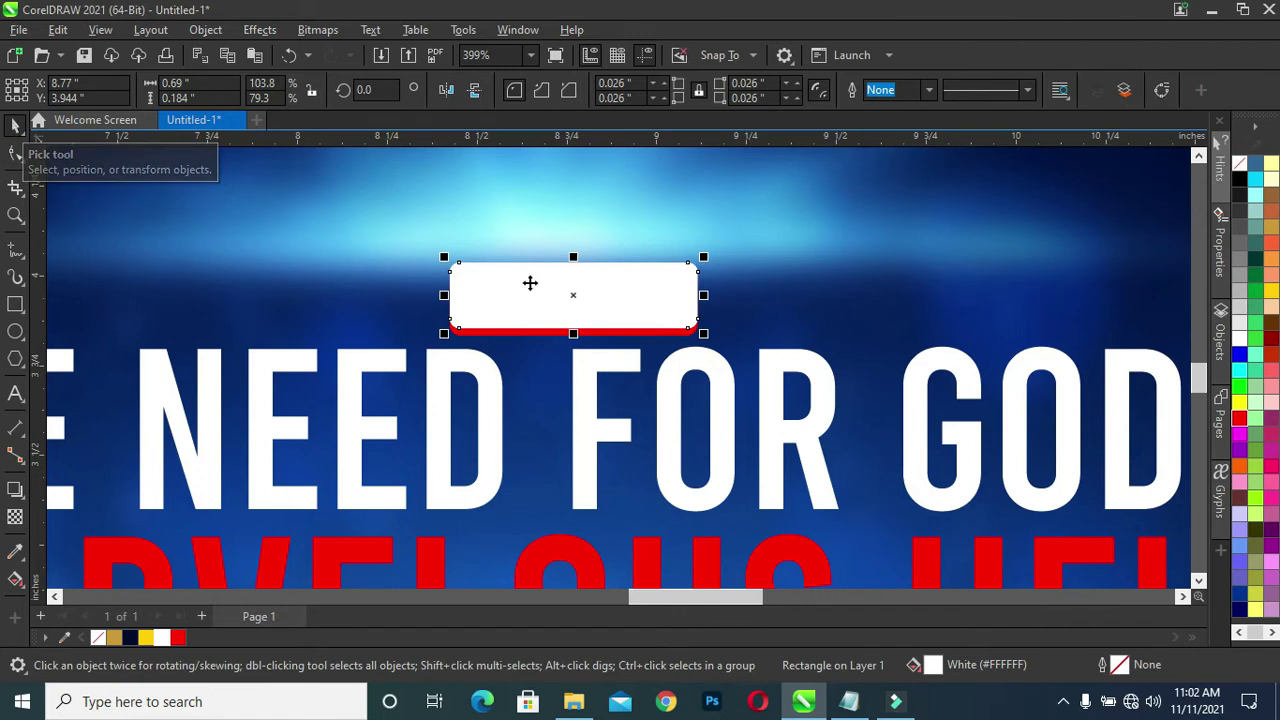
scroll(672, 272, "down", 3)
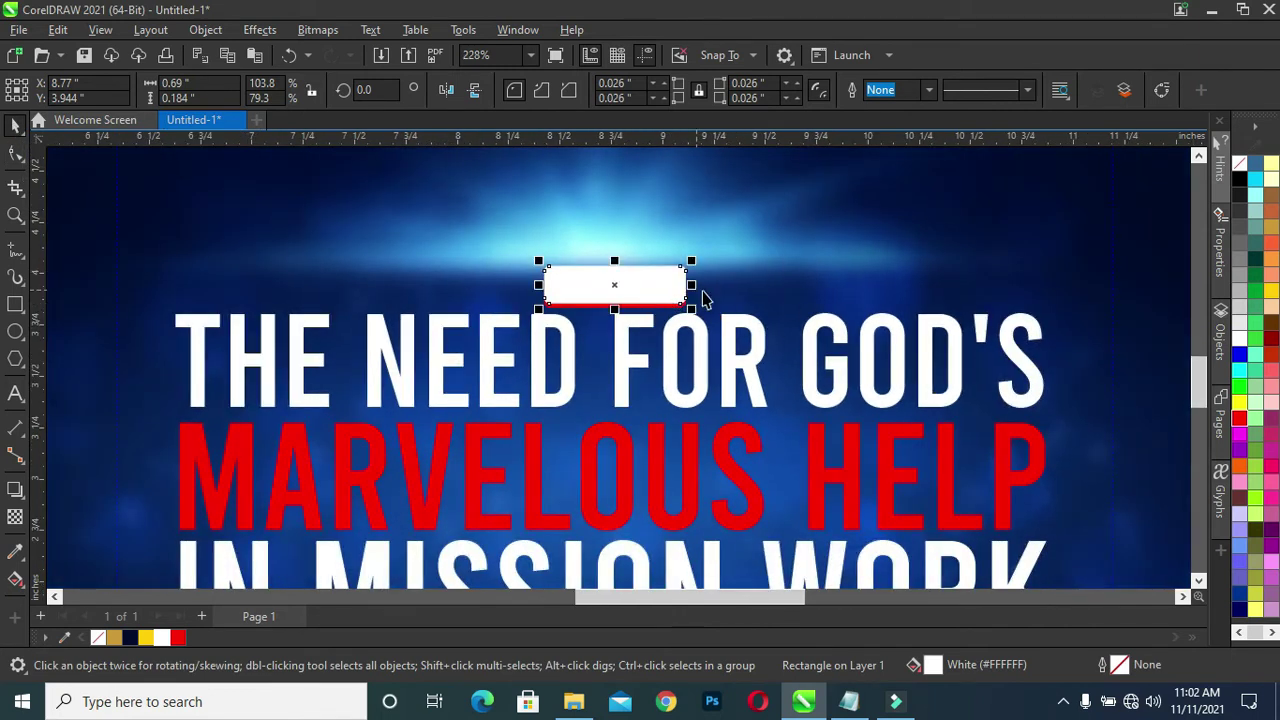
Step: Move THEME: onto the white badge and scale it down to about 13 pt
scroll(694, 290, "down", 3)
left_click(1113, 303)
left_click_drag(1168, 180, 615, 298)
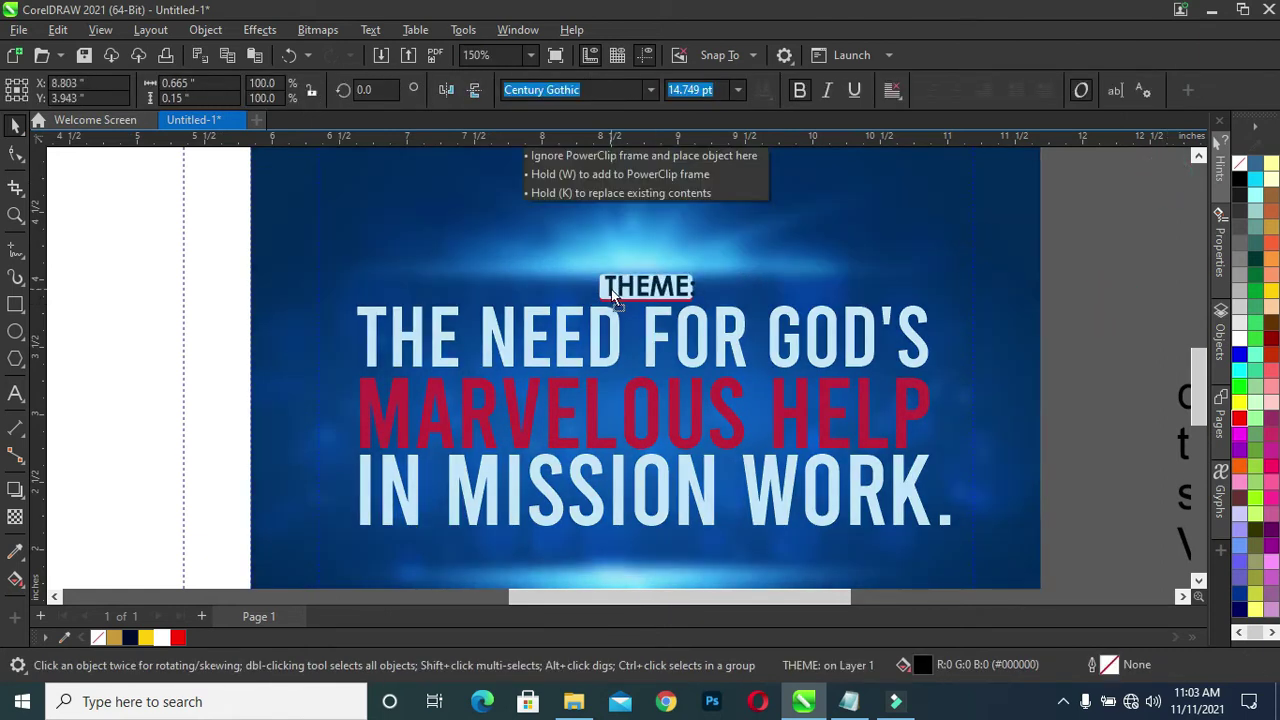
scroll(672, 271, "up", 2)
scroll(672, 271, "up", 2)
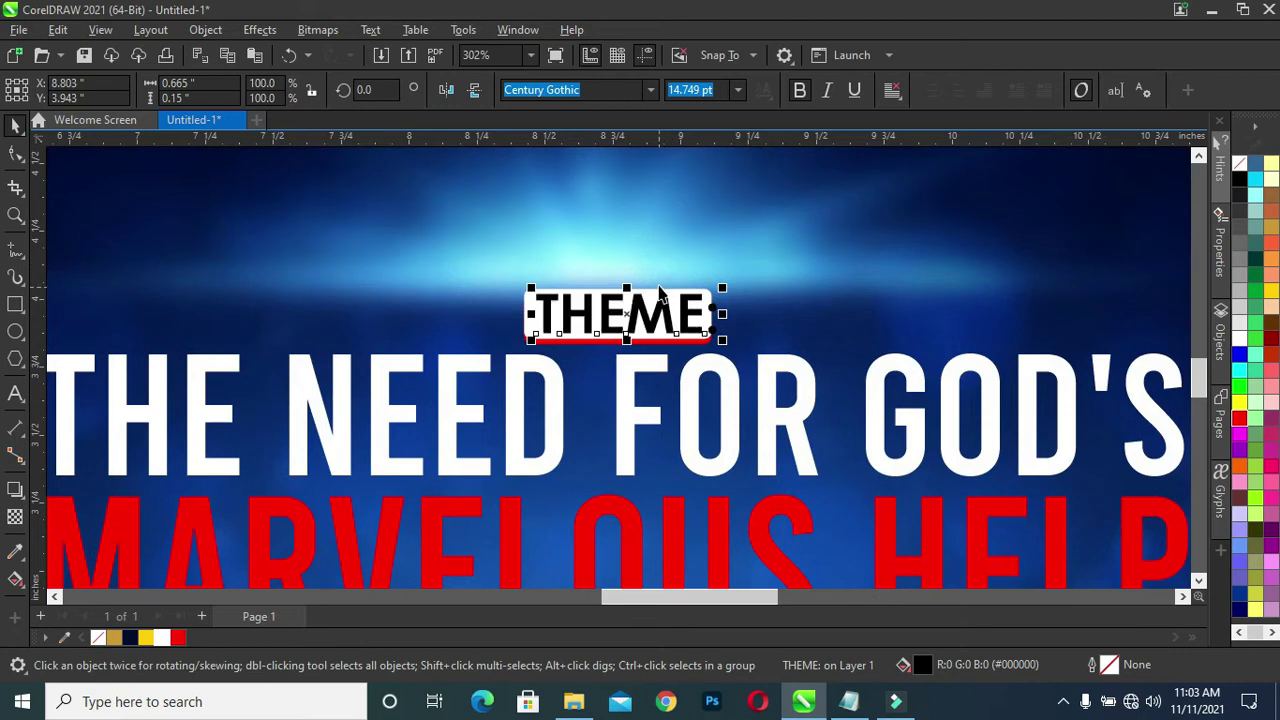
scroll(659, 290, "up", 1)
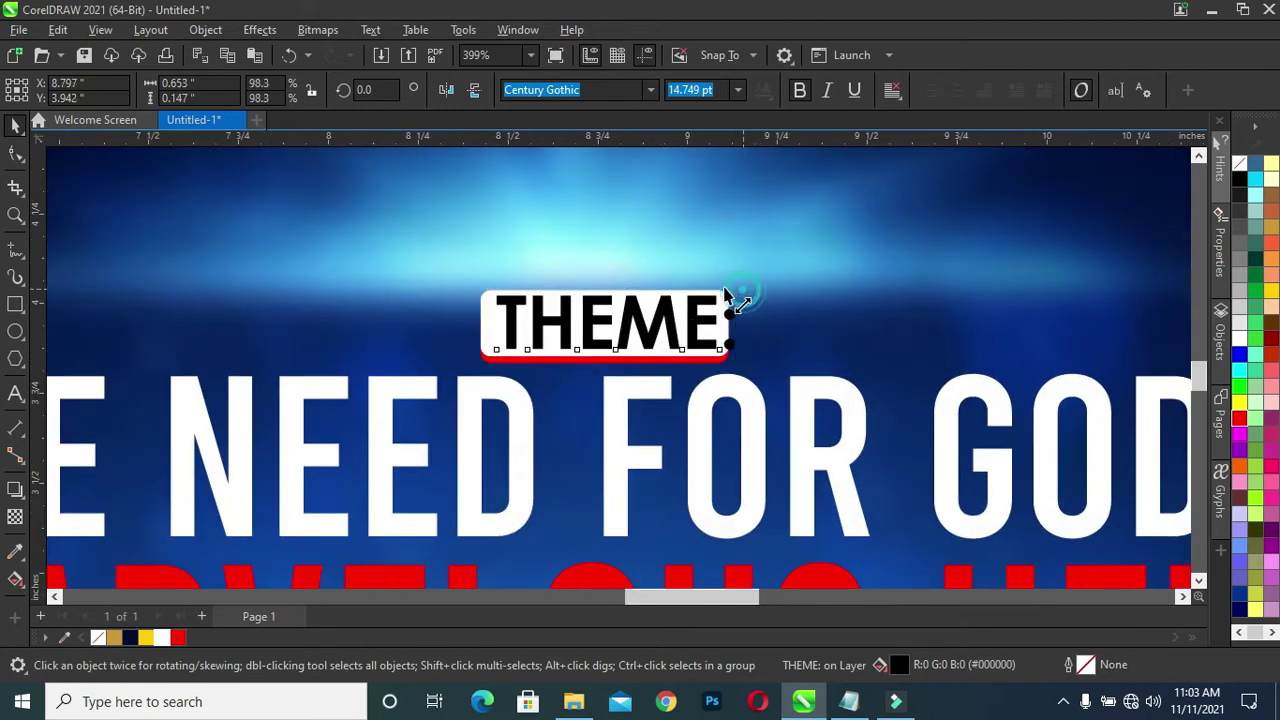
left_click_drag(740, 292, 712, 296)
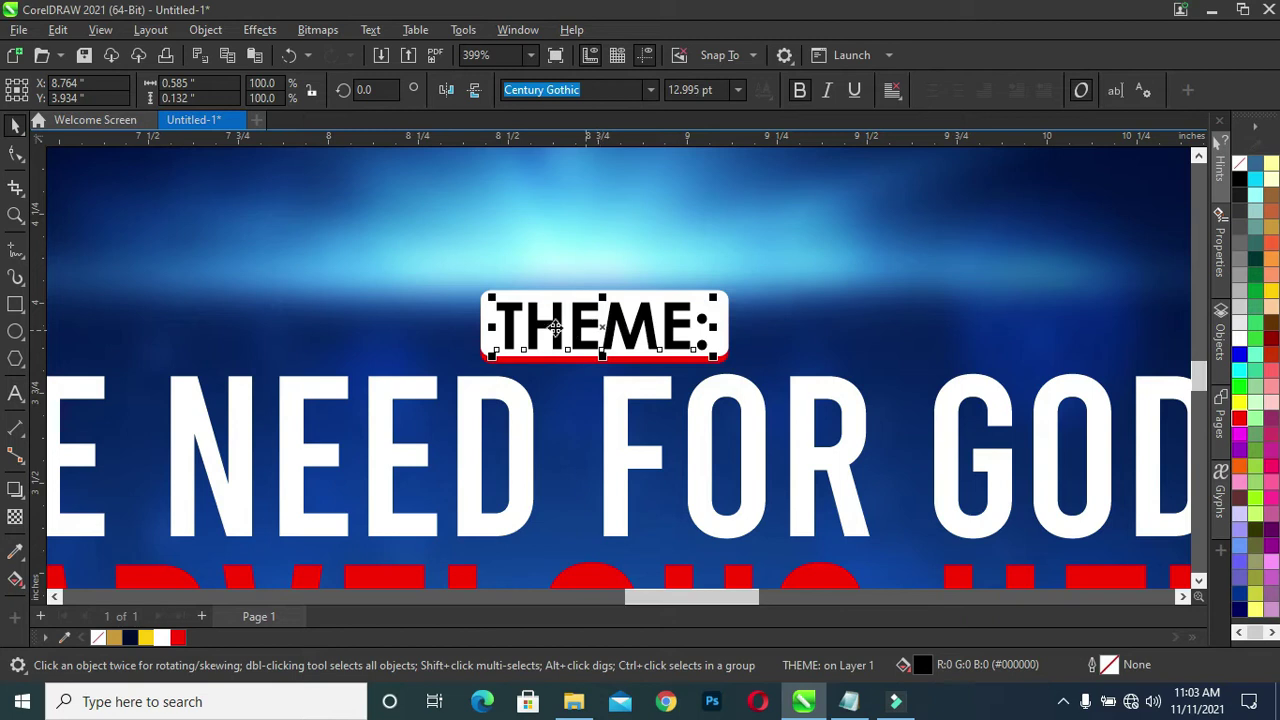
left_click(487, 345, "shift")
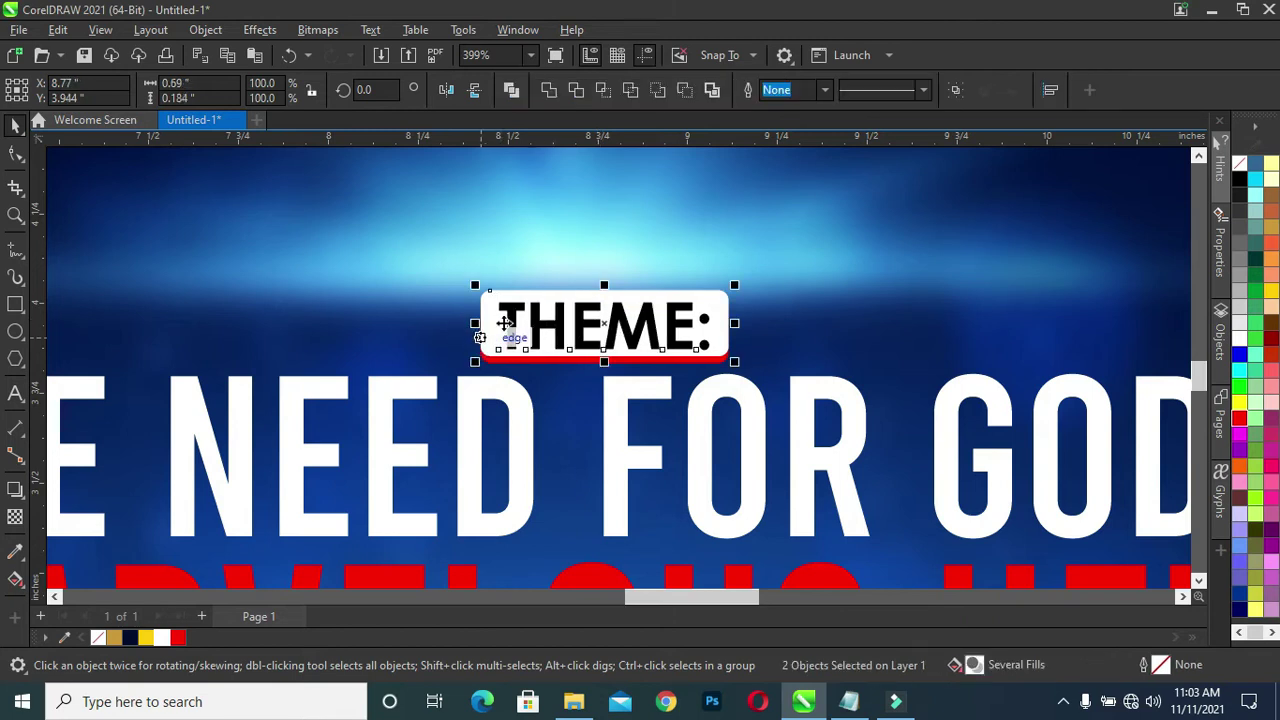
scroll(593, 265, "down", 1)
scroll(593, 265, "down", 3)
left_click(953, 279)
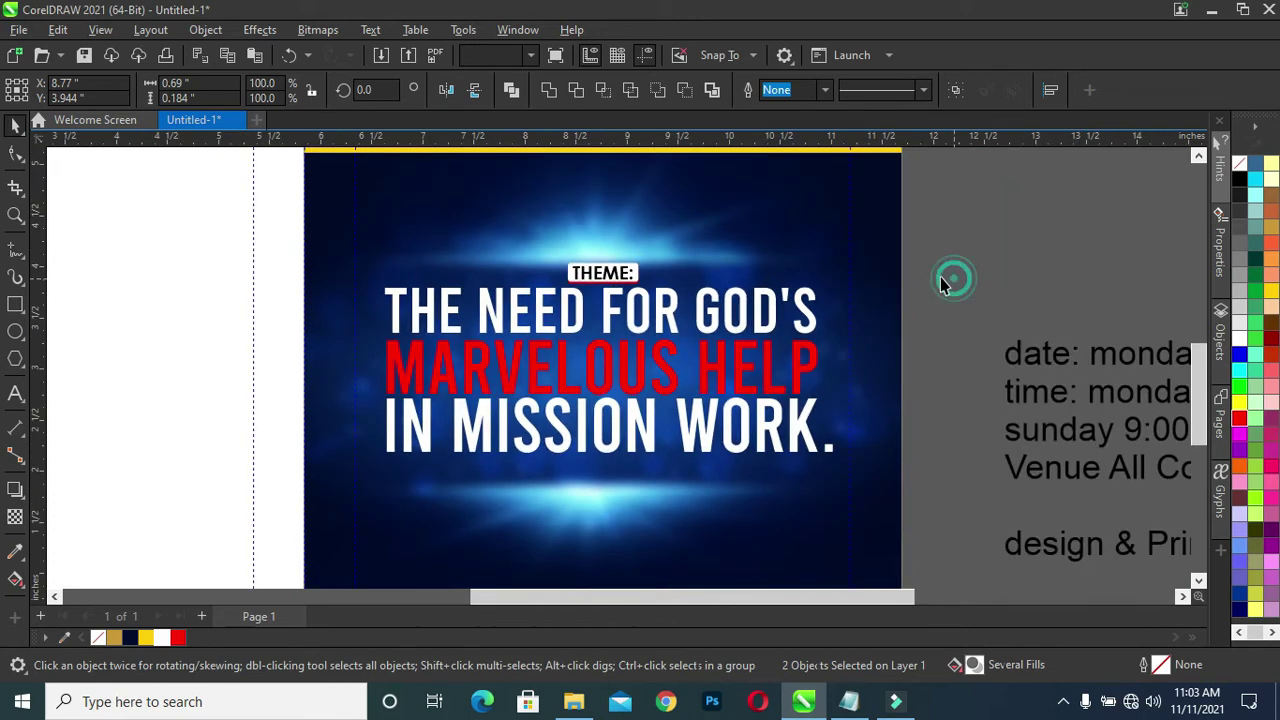
scroll(903, 265, "down", 1)
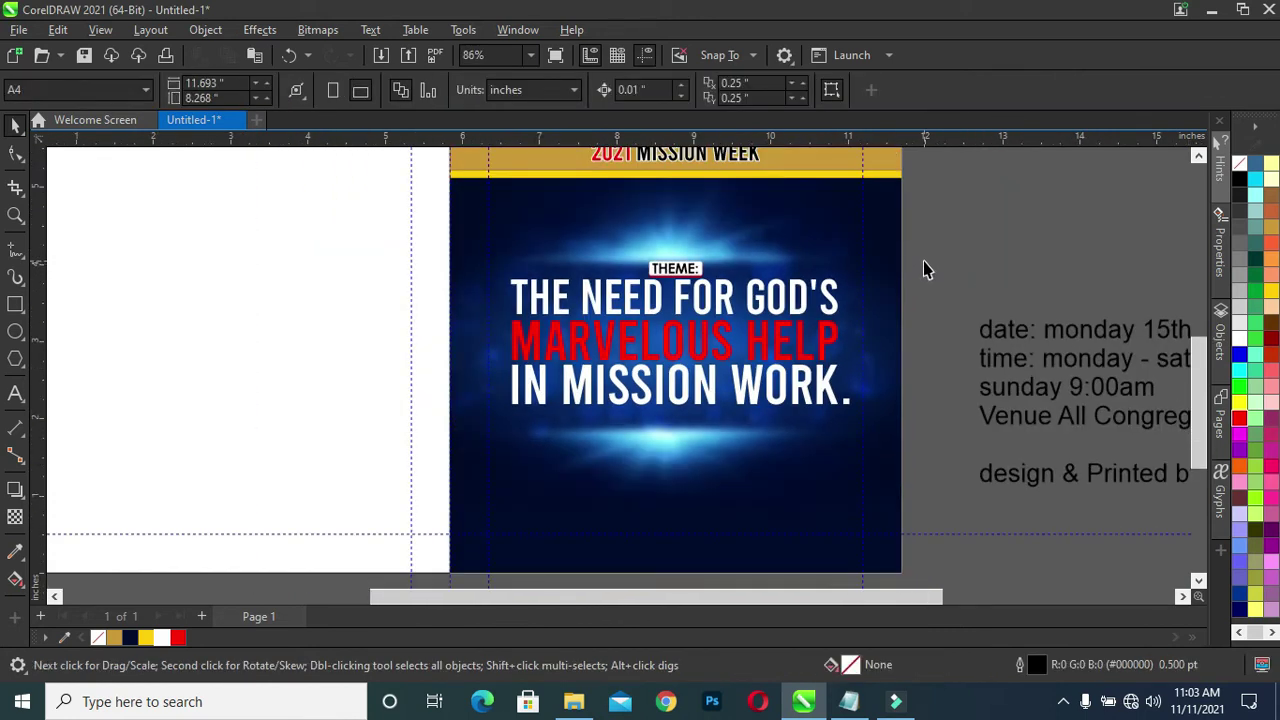
Step: Drag the date line onto the lower blue area below the headline
scroll(923, 268, "down", 1)
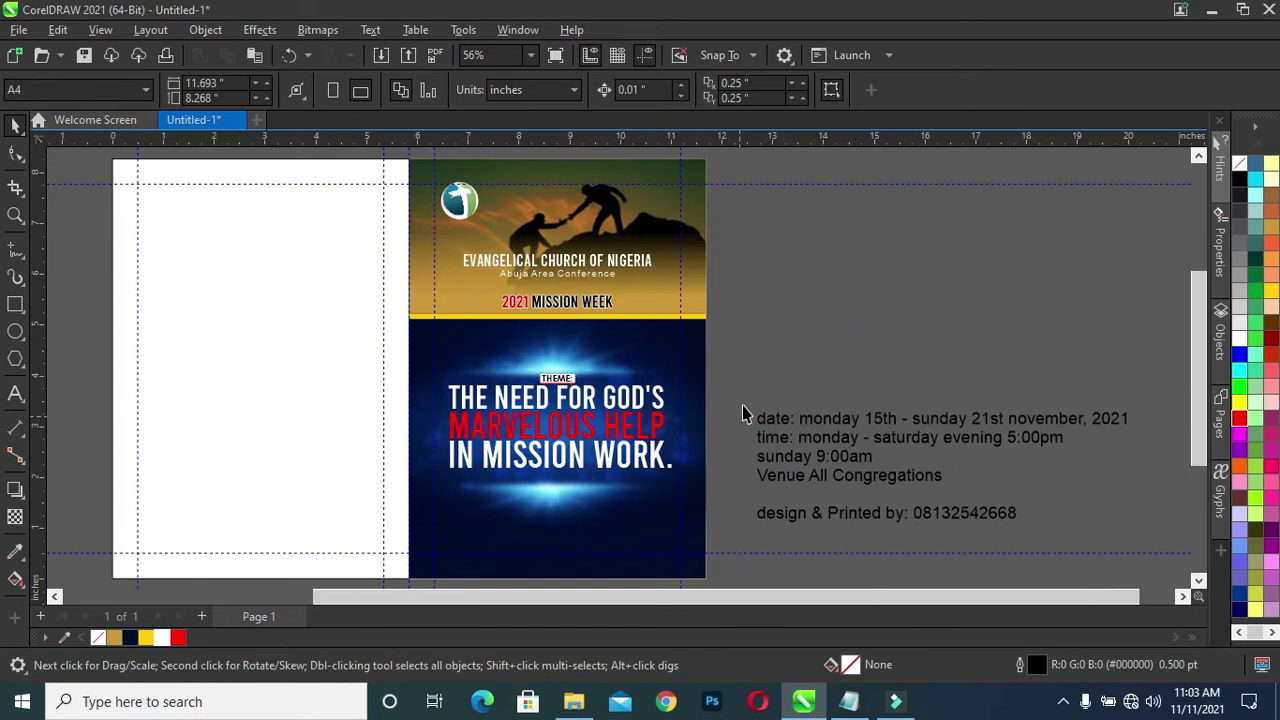
left_click(796, 418)
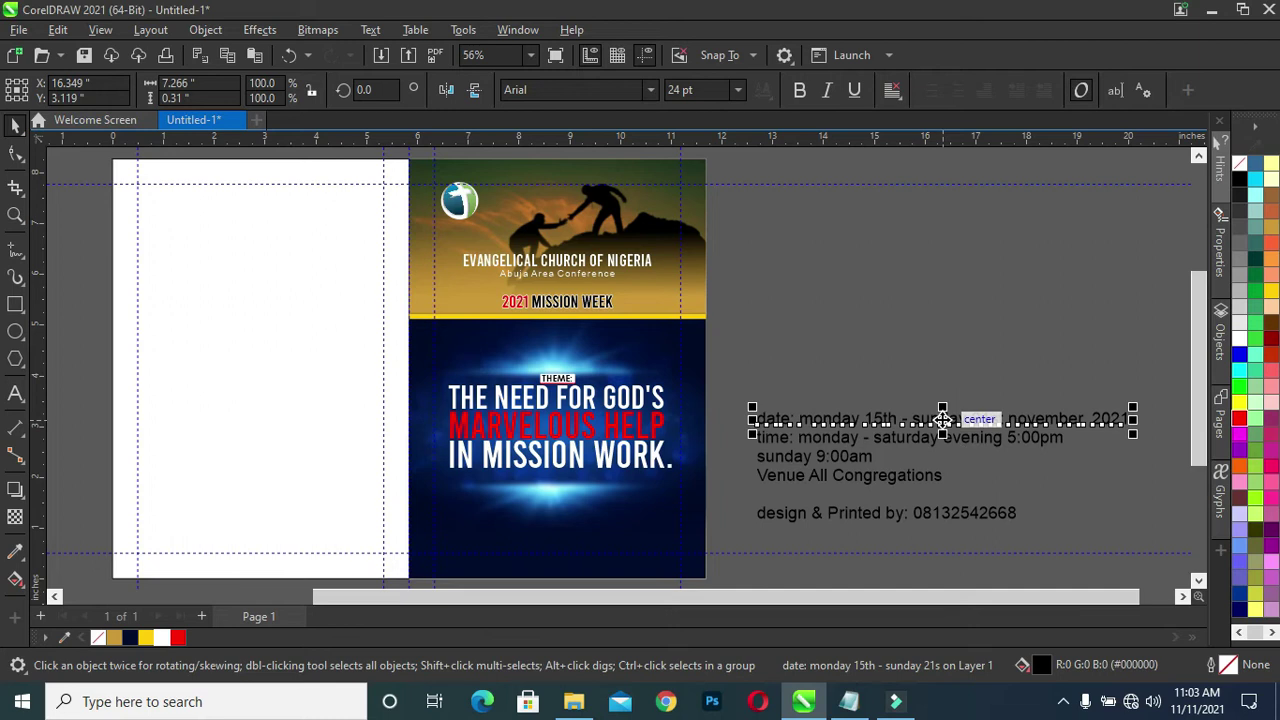
left_click_drag(942, 440, 613, 500)
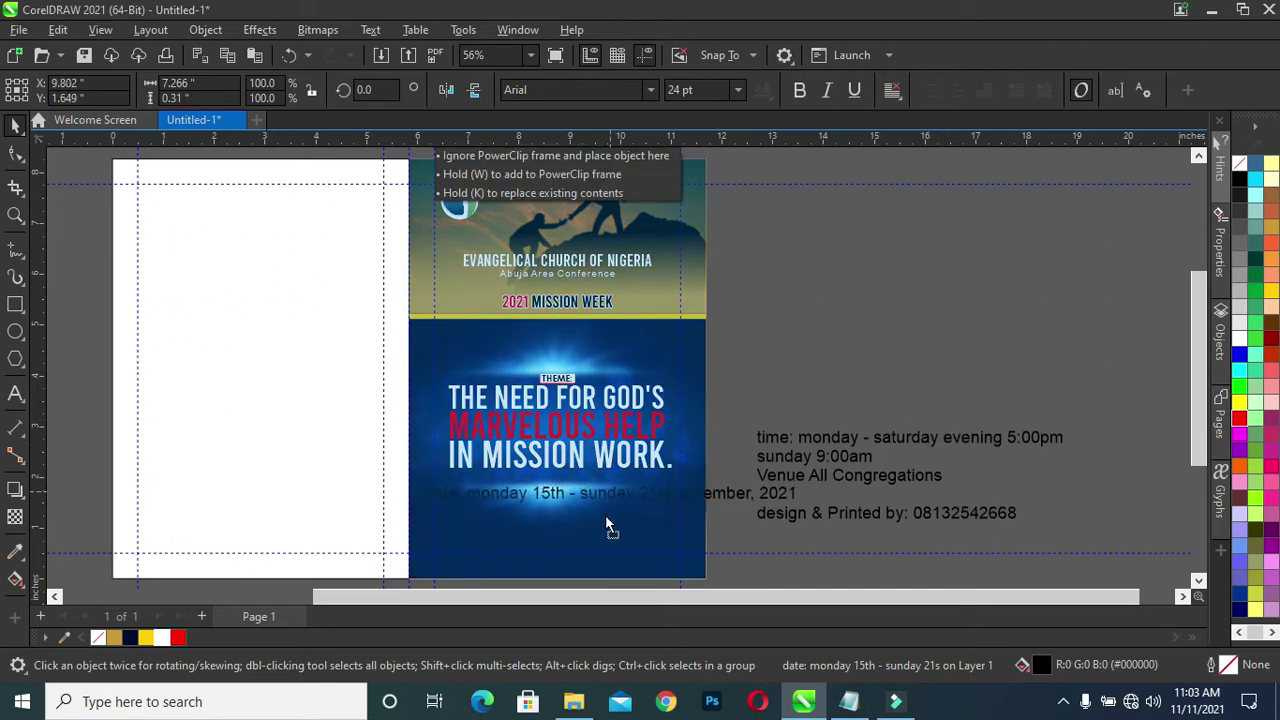
left_click_drag(612, 493, 604, 529)
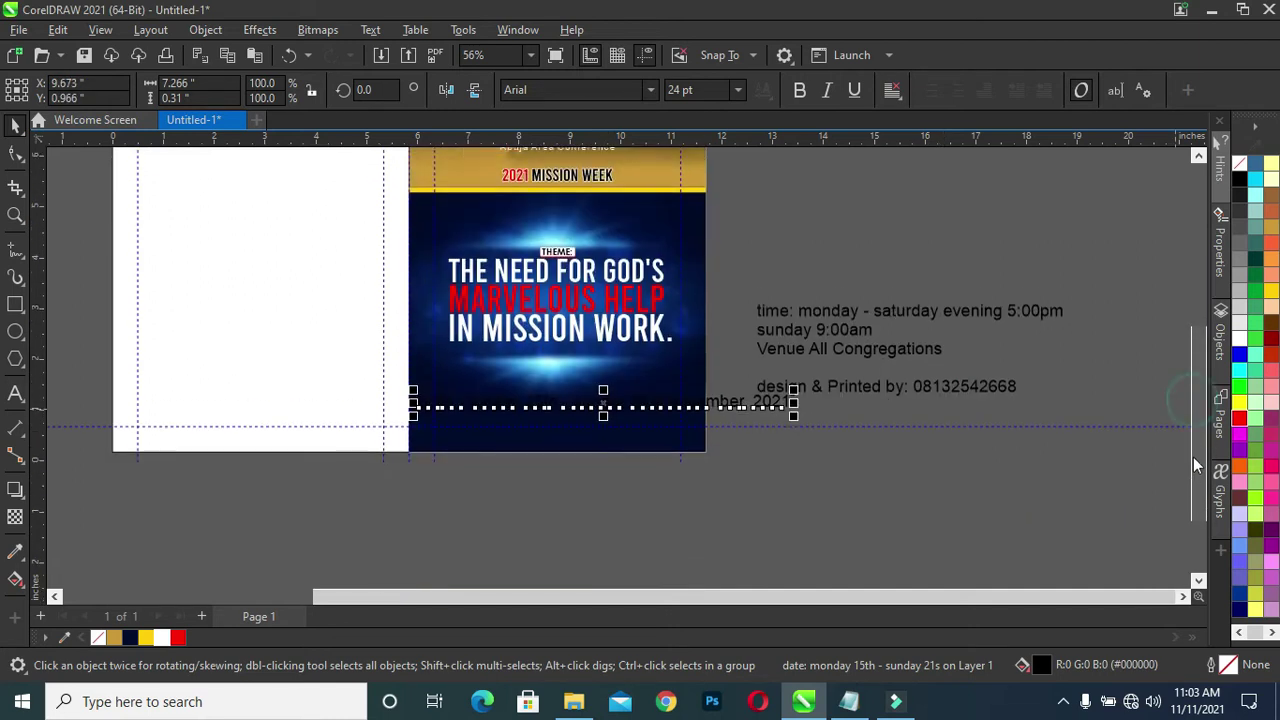
left_click_drag(1197, 408, 1186, 477)
scroll(534, 391, "up", 1)
scroll(531, 390, "up", 1)
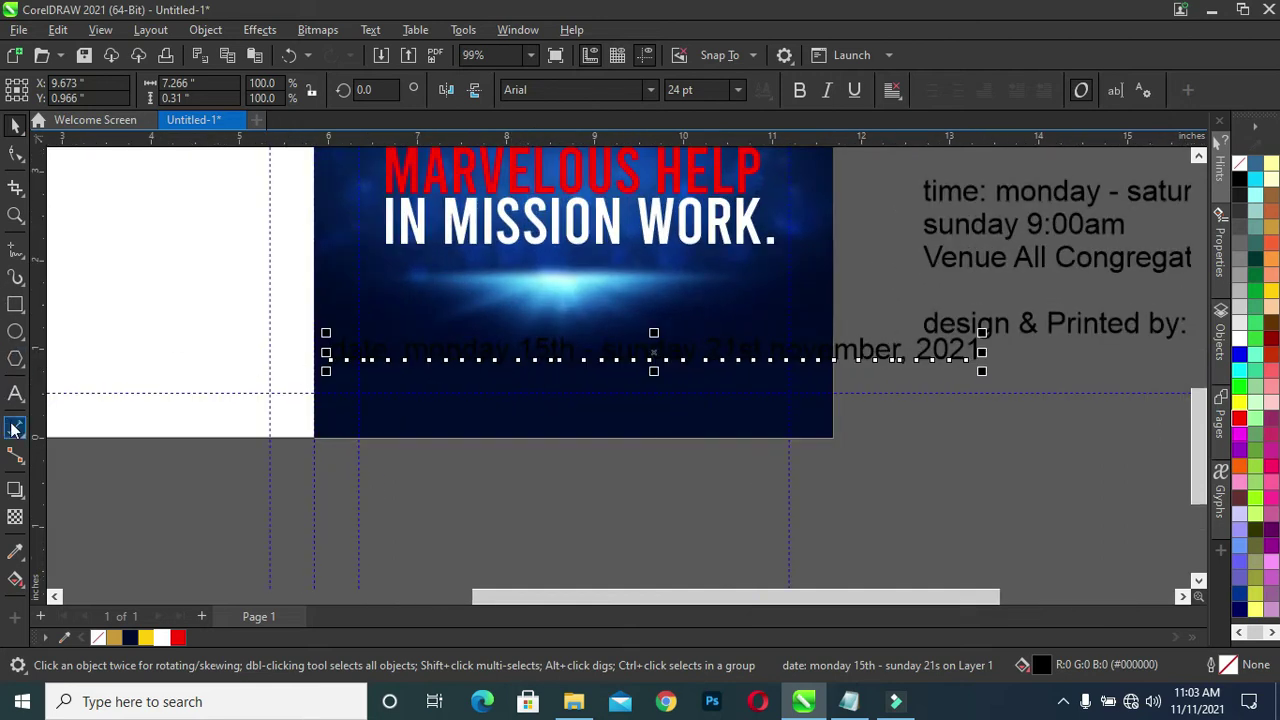
Step: Make the date line white and convert it to Title Case
left_click(162, 638)
left_click(400, 548)
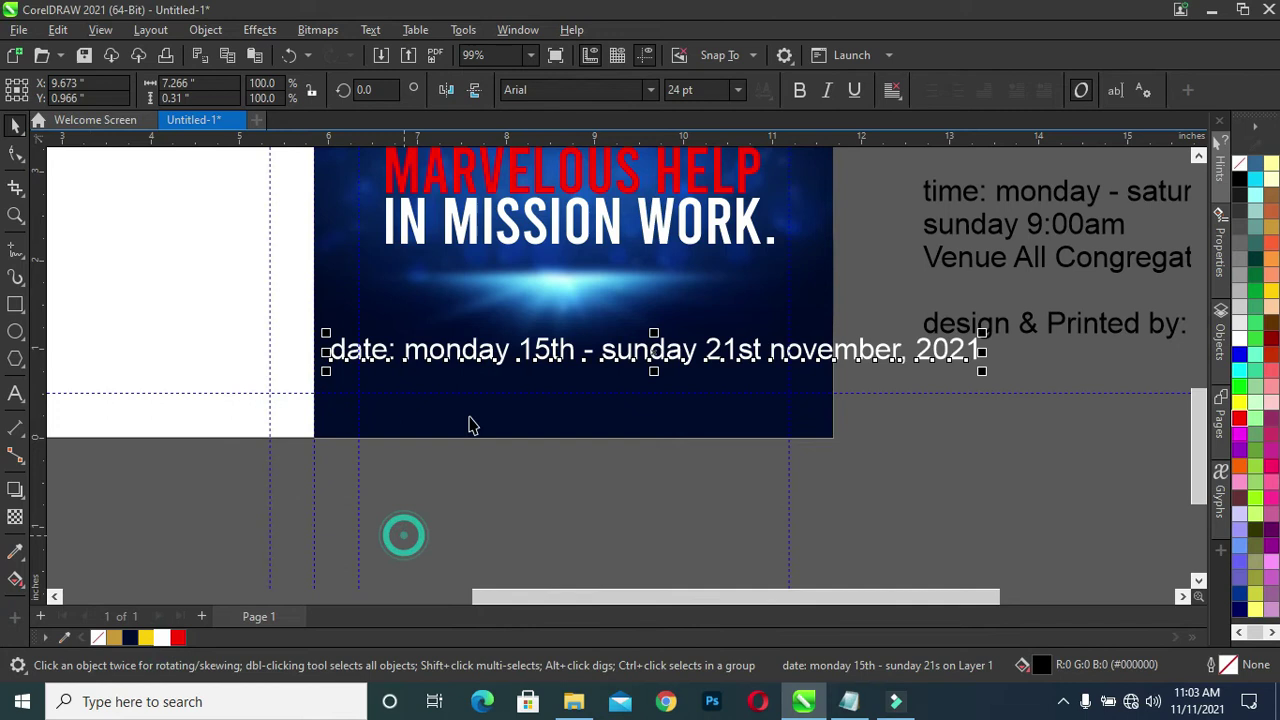
left_click(900, 352)
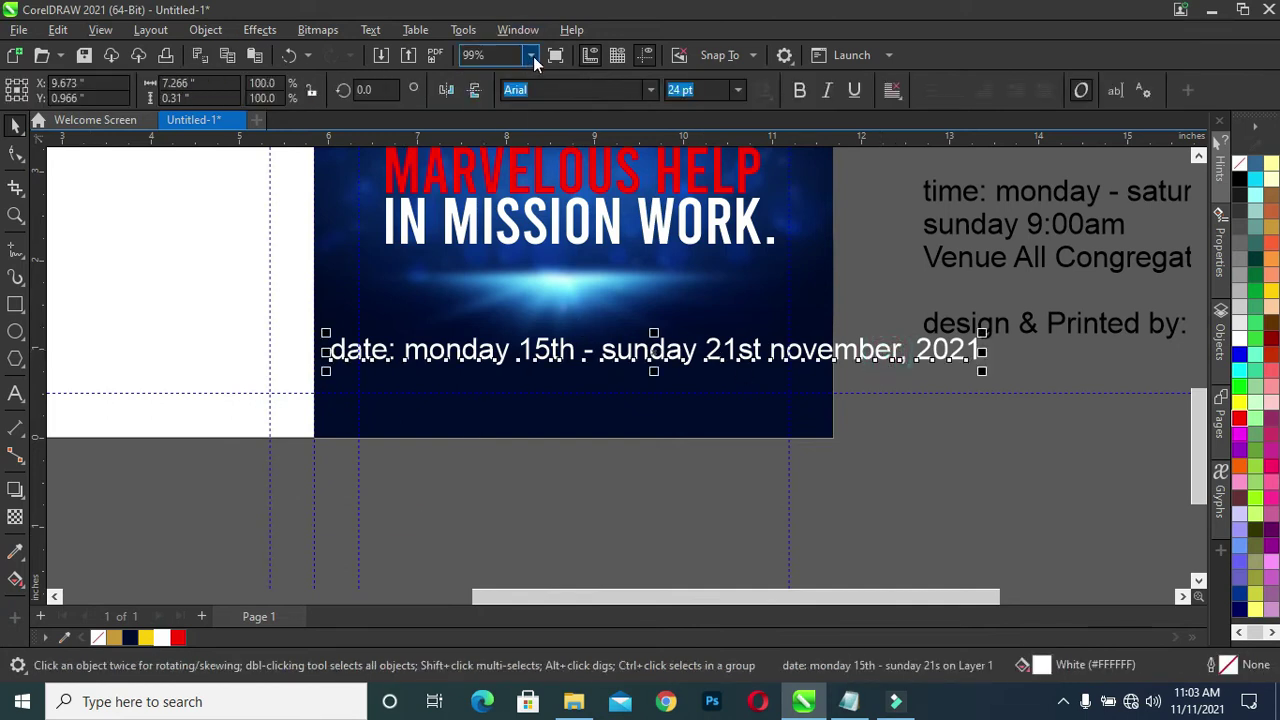
left_click(370, 29)
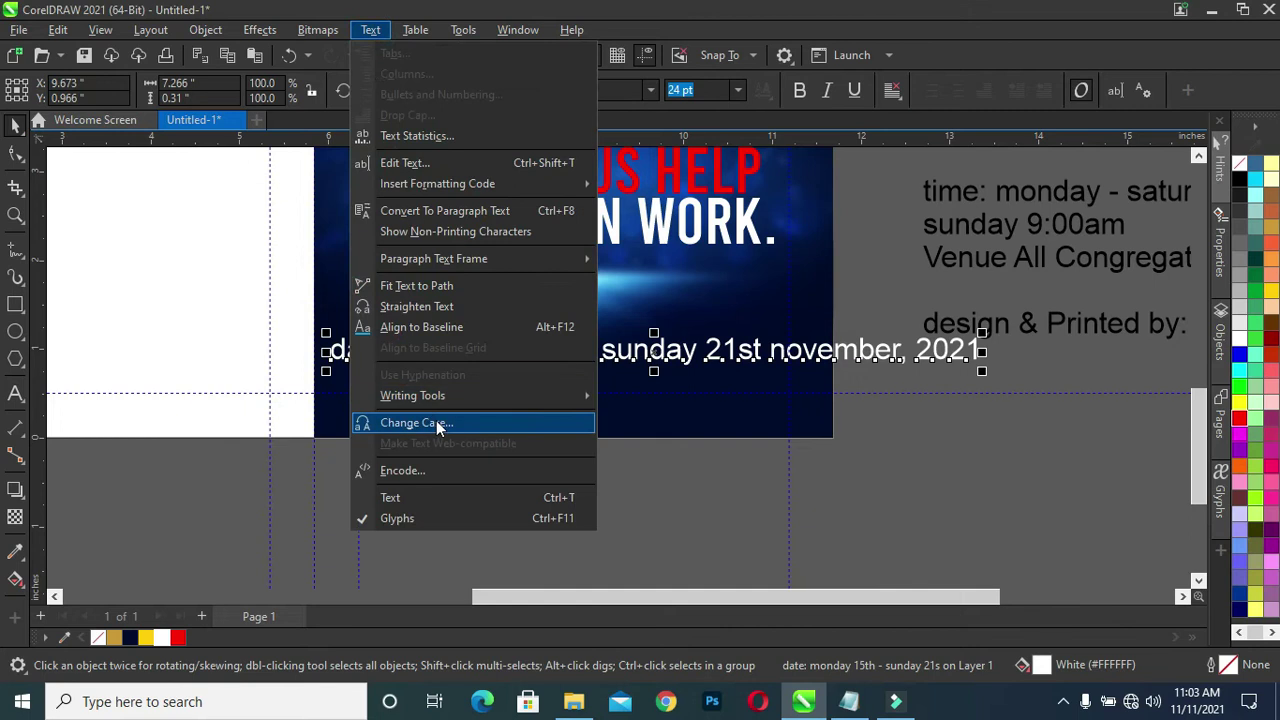
left_click(438, 424)
left_click(579, 346)
left_click(594, 402)
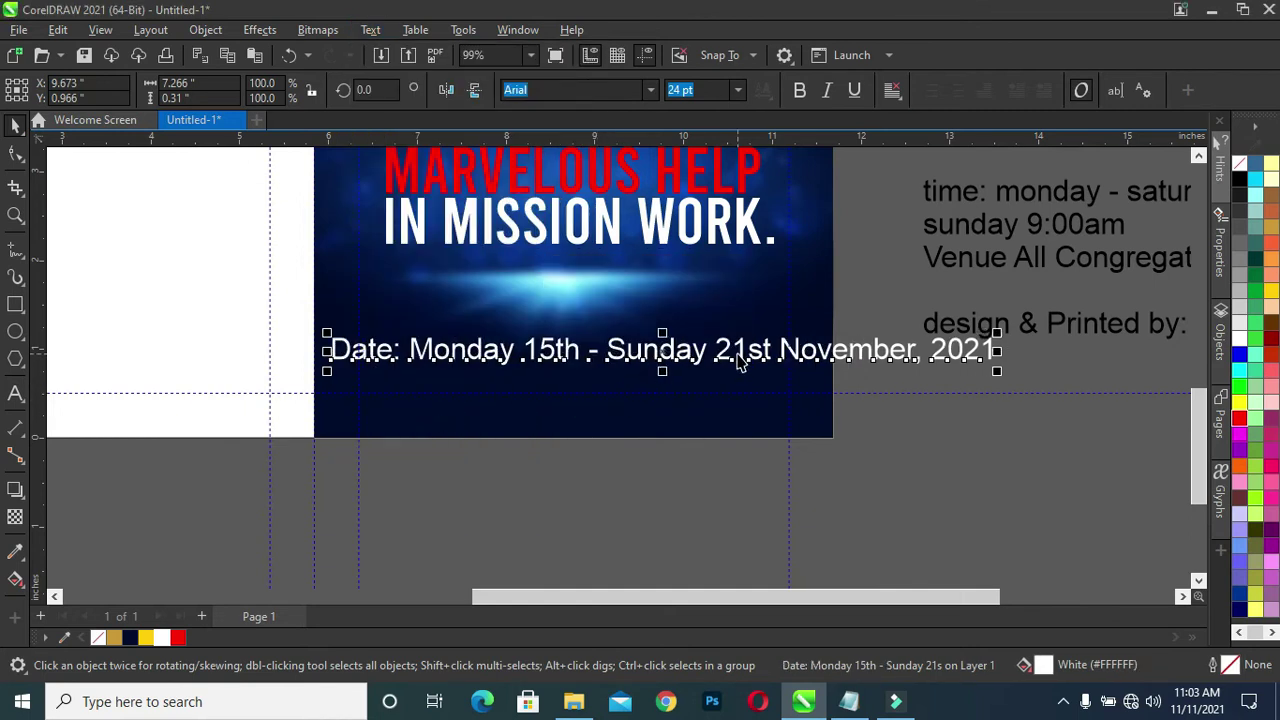
Step: Shrink the date line to about half size and centre it horizontally on the poster
mouse_move(663, 352)
left_mouse_down()
mouse_move(715, 386)
mouse_move(712, 358)
left_mouse_up()
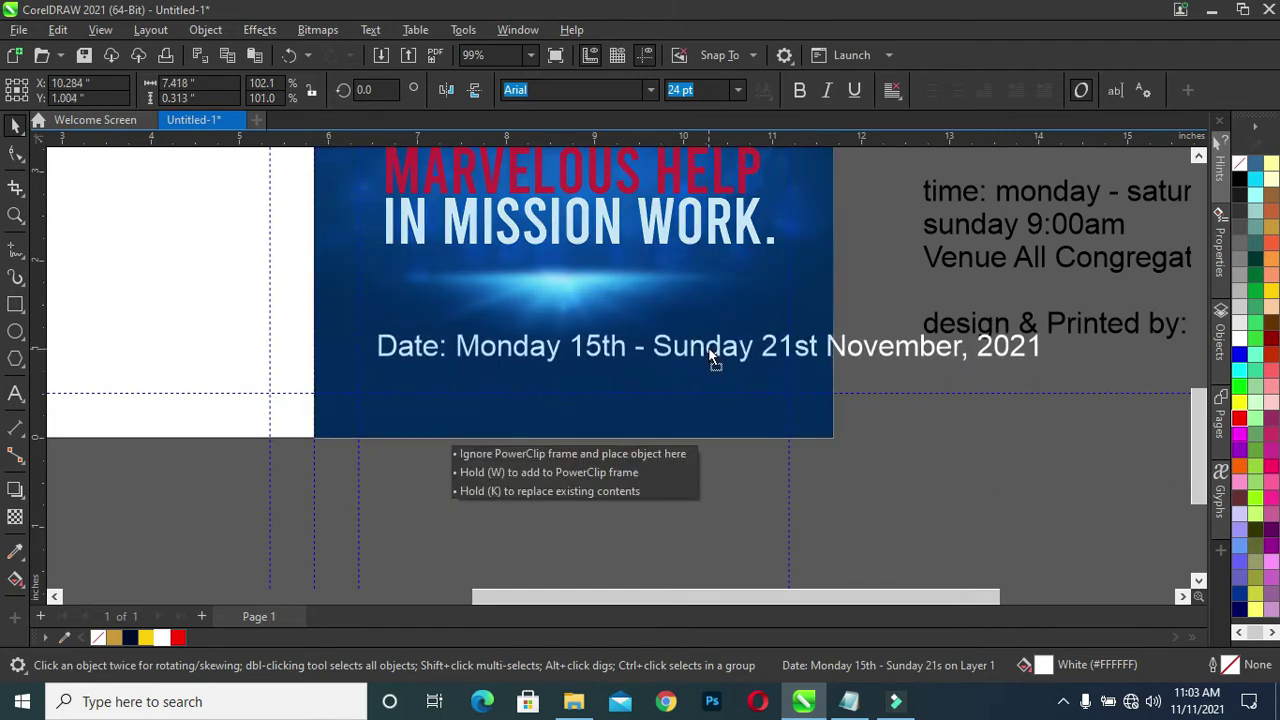
left_click_drag(712, 358, 709, 351)
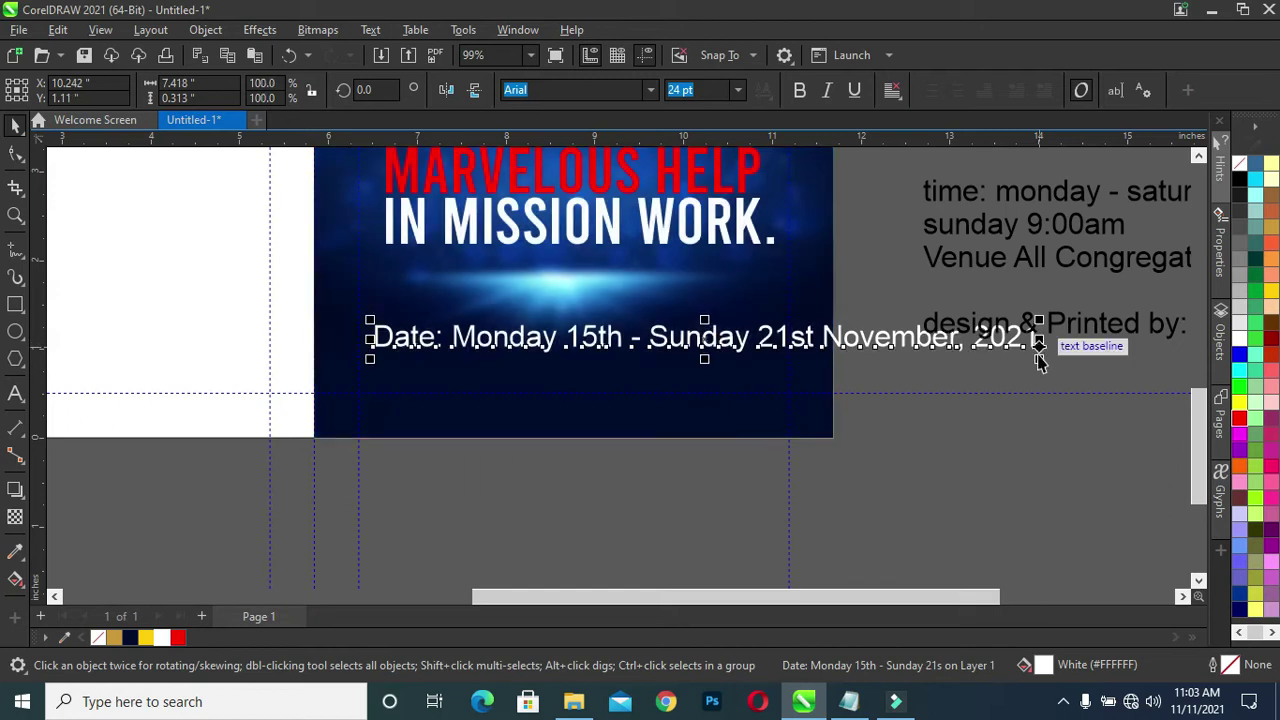
mouse_move(1043, 366)
left_mouse_down()
mouse_move(771, 366)
mouse_move(723, 363)
mouse_move(716, 346)
left_mouse_up()
left_click_drag(636, 331, 660, 343)
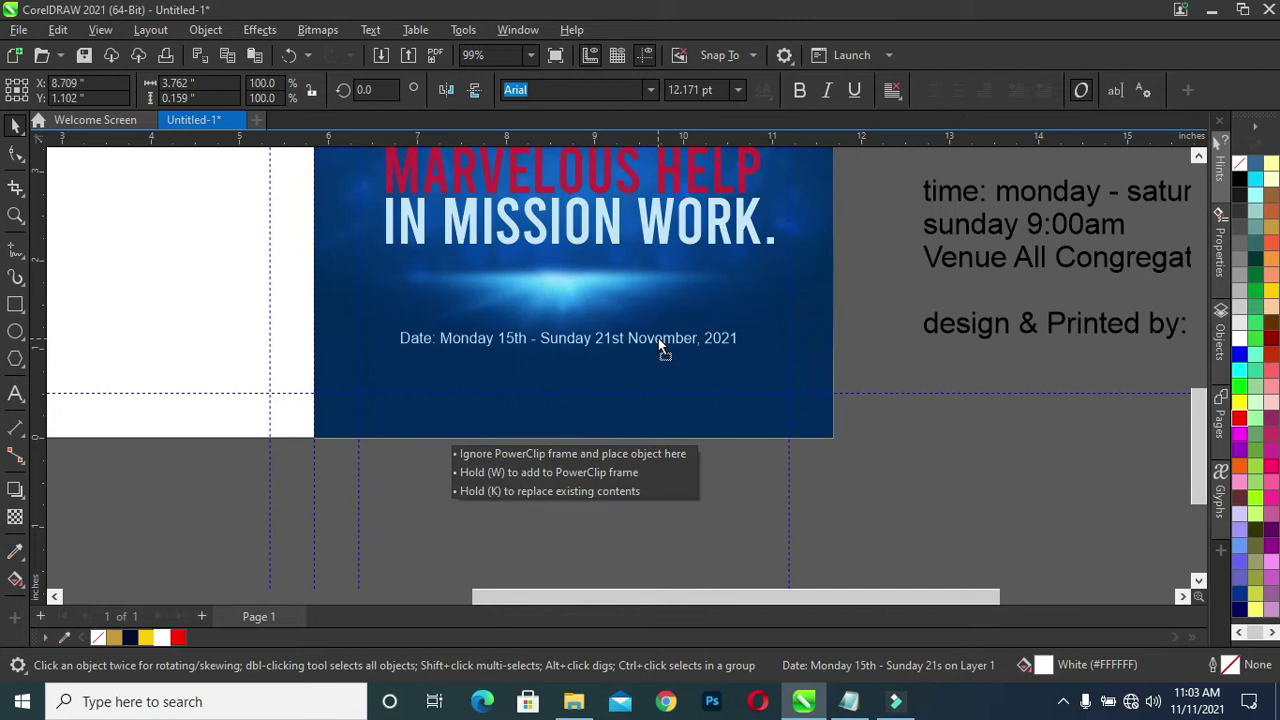
left_click(713, 391, "shift")
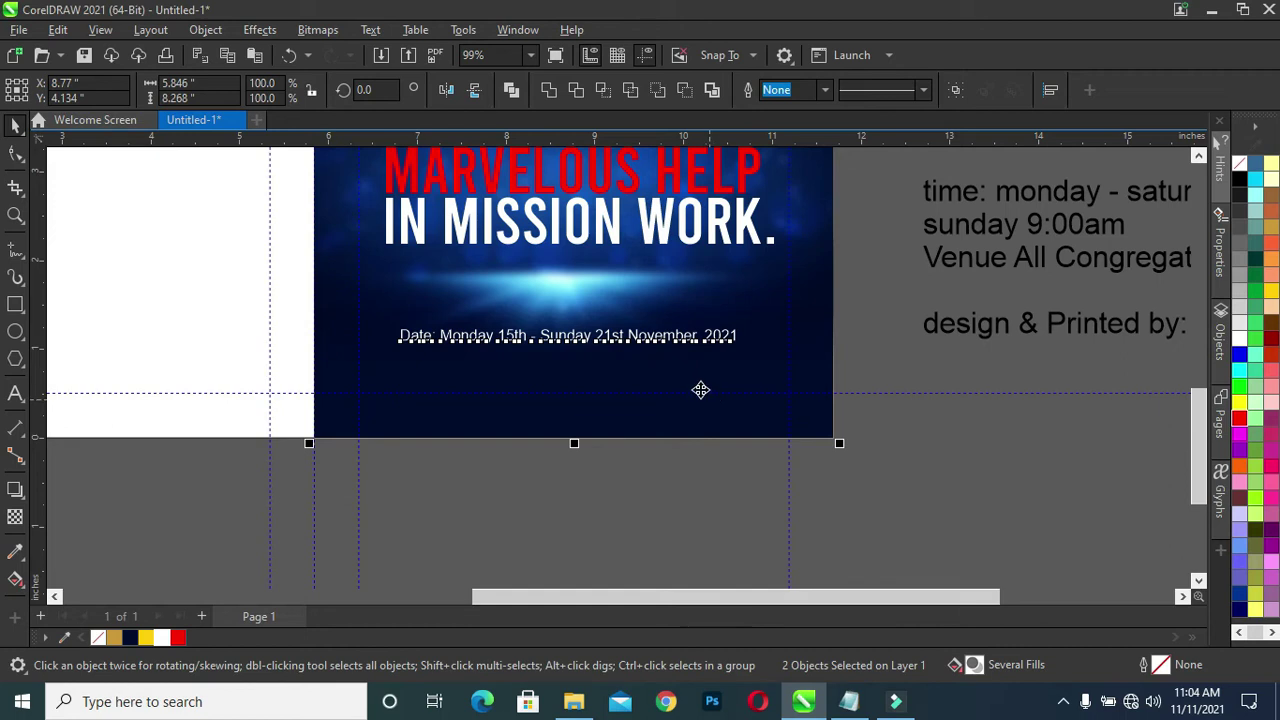
left_click(895, 365)
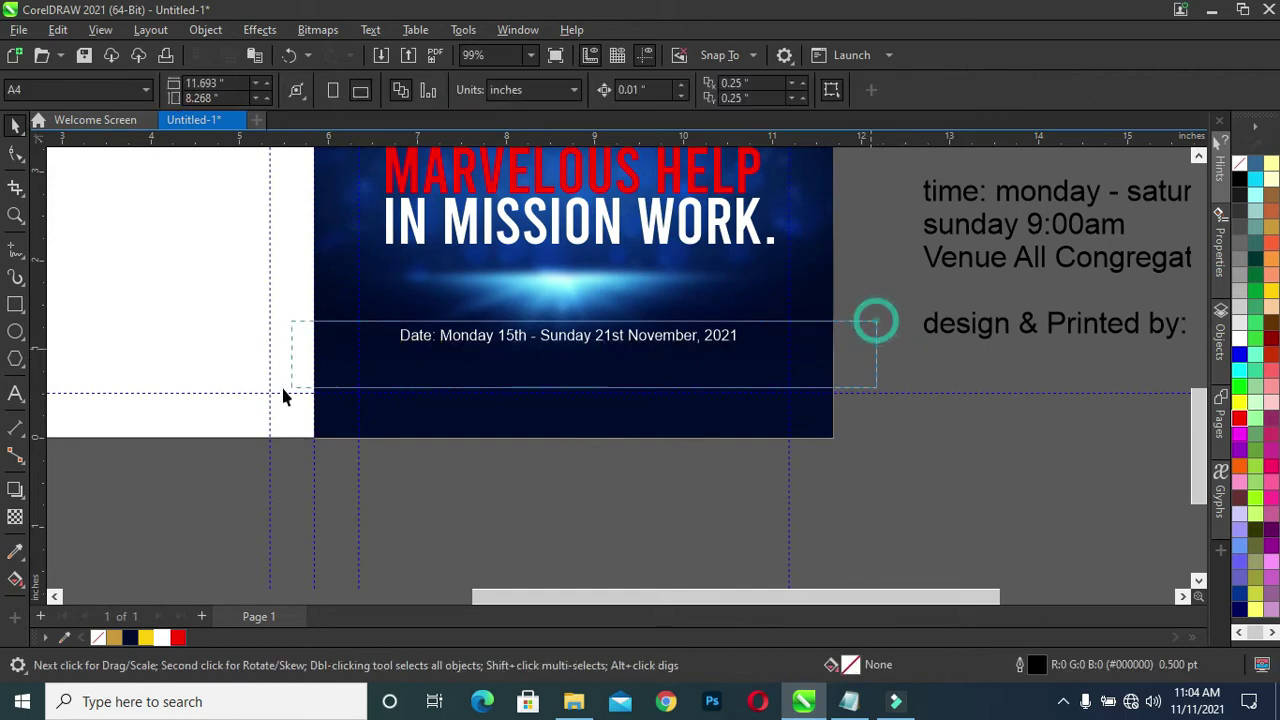
left_click_drag(895, 300, 340, 385)
left_click(553, 420, "shift")
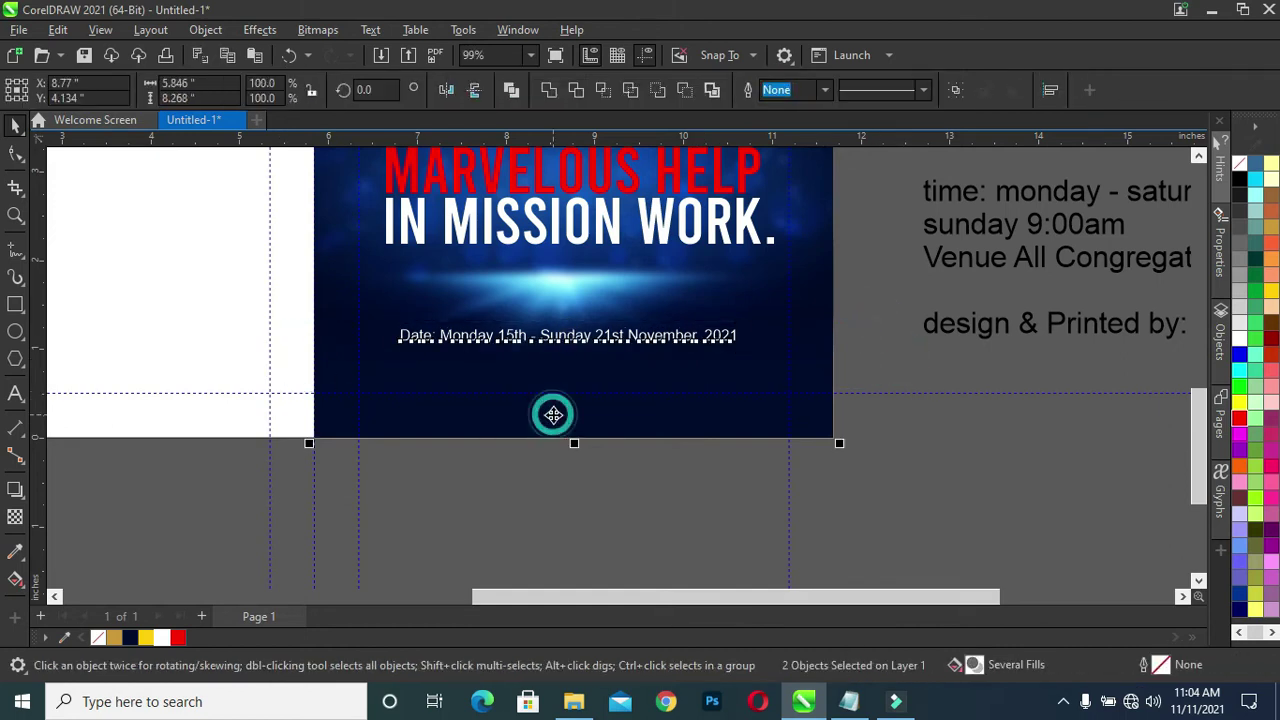
key("c")
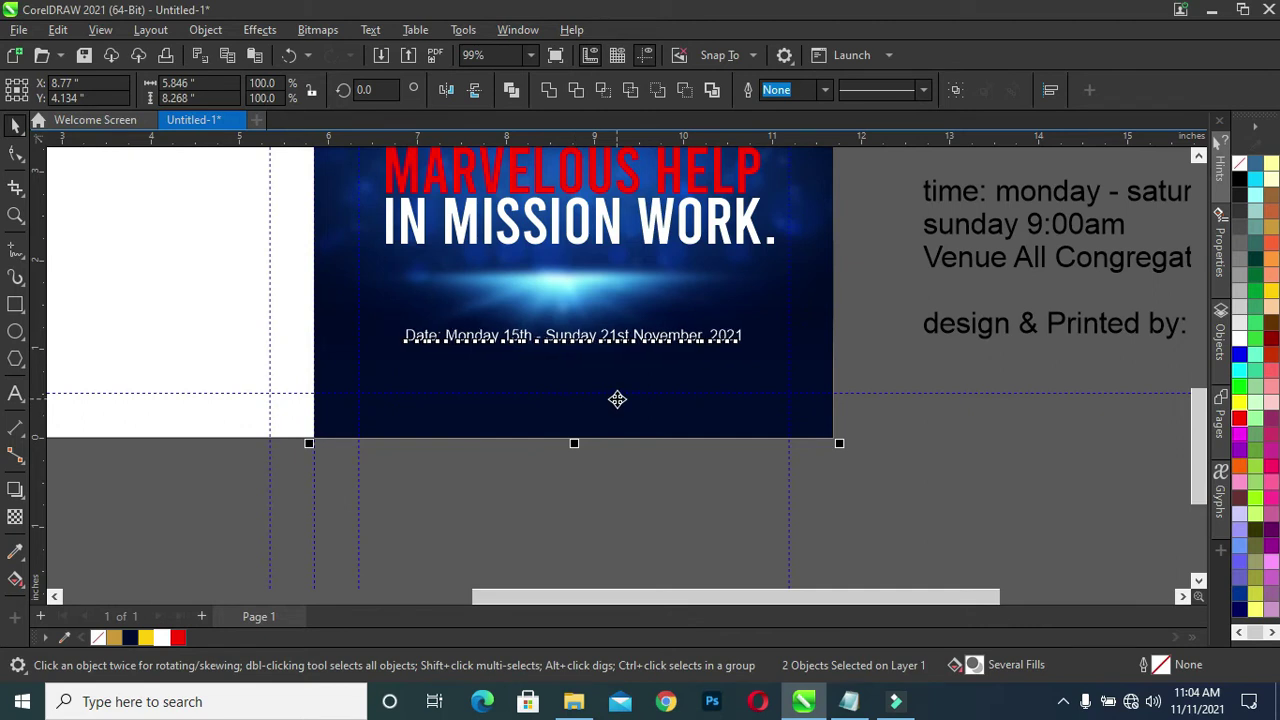
left_click(951, 440)
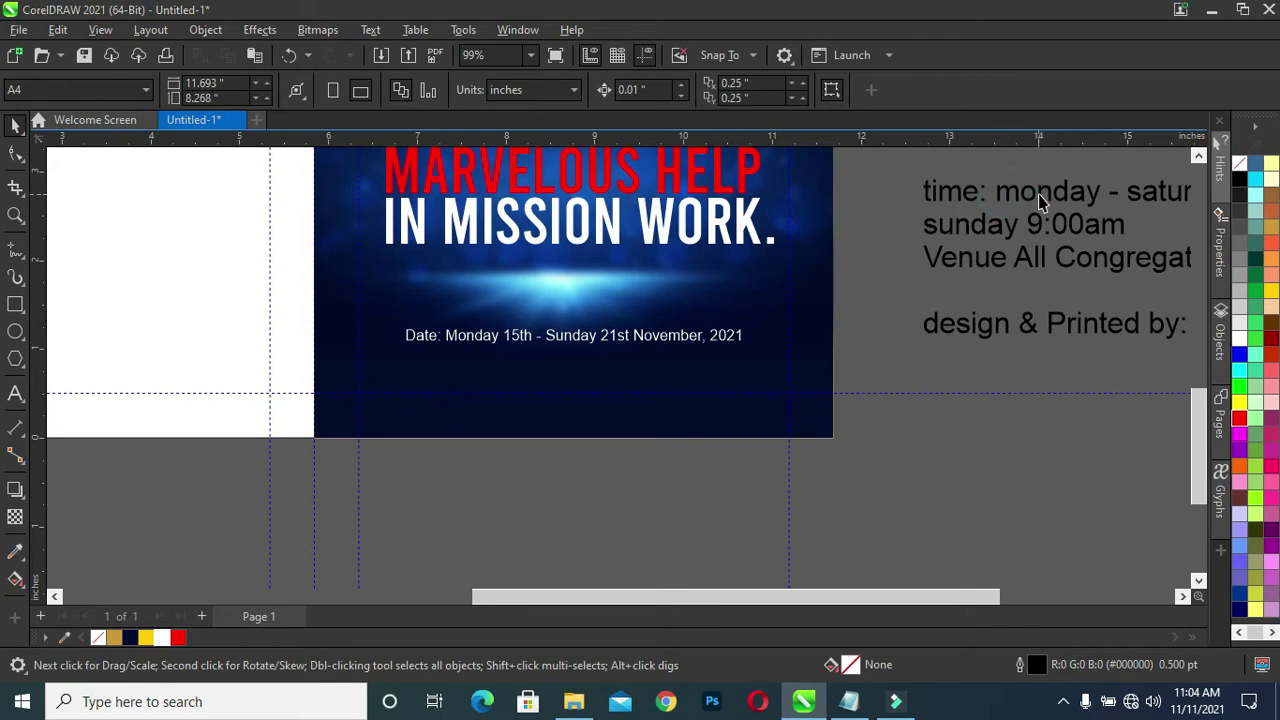
left_click(1007, 196)
left_click_drag(842, 595, 935, 596)
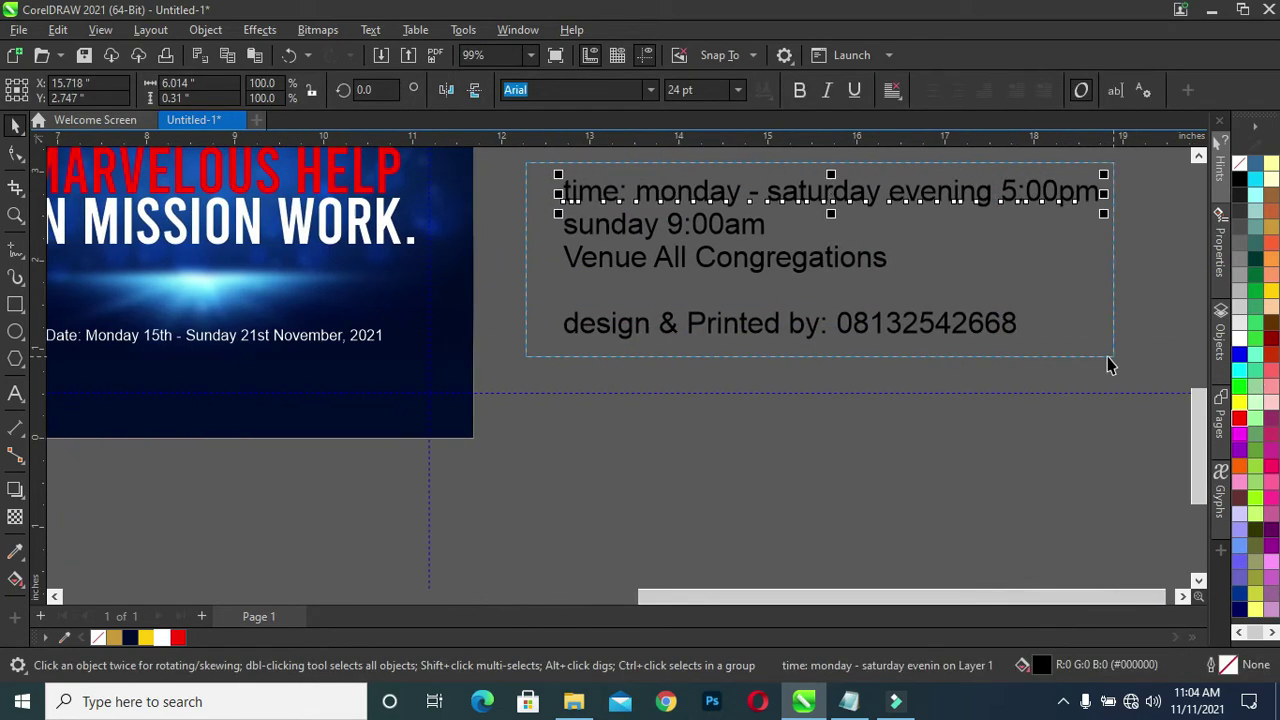
Step: Convert the time, venue and credit lines to Title Case and shift them toward the poster
left_click_drag(1247, 377, 1135, 374)
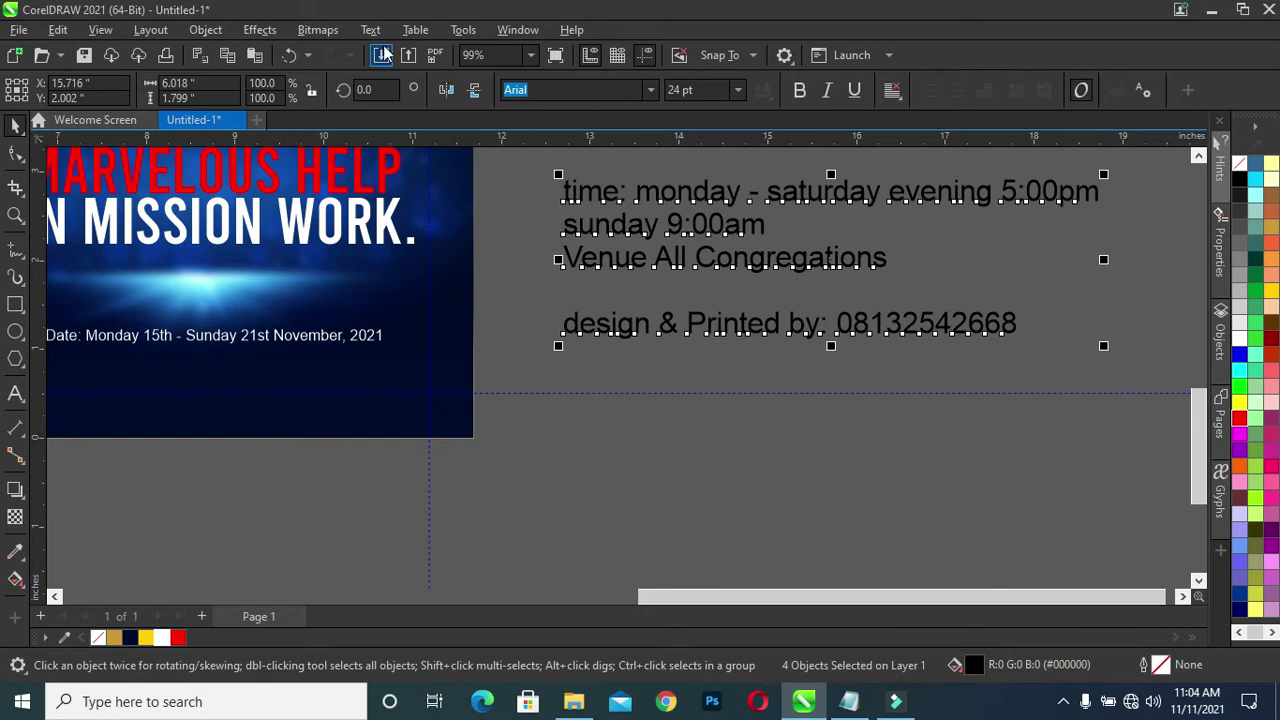
left_click(370, 29)
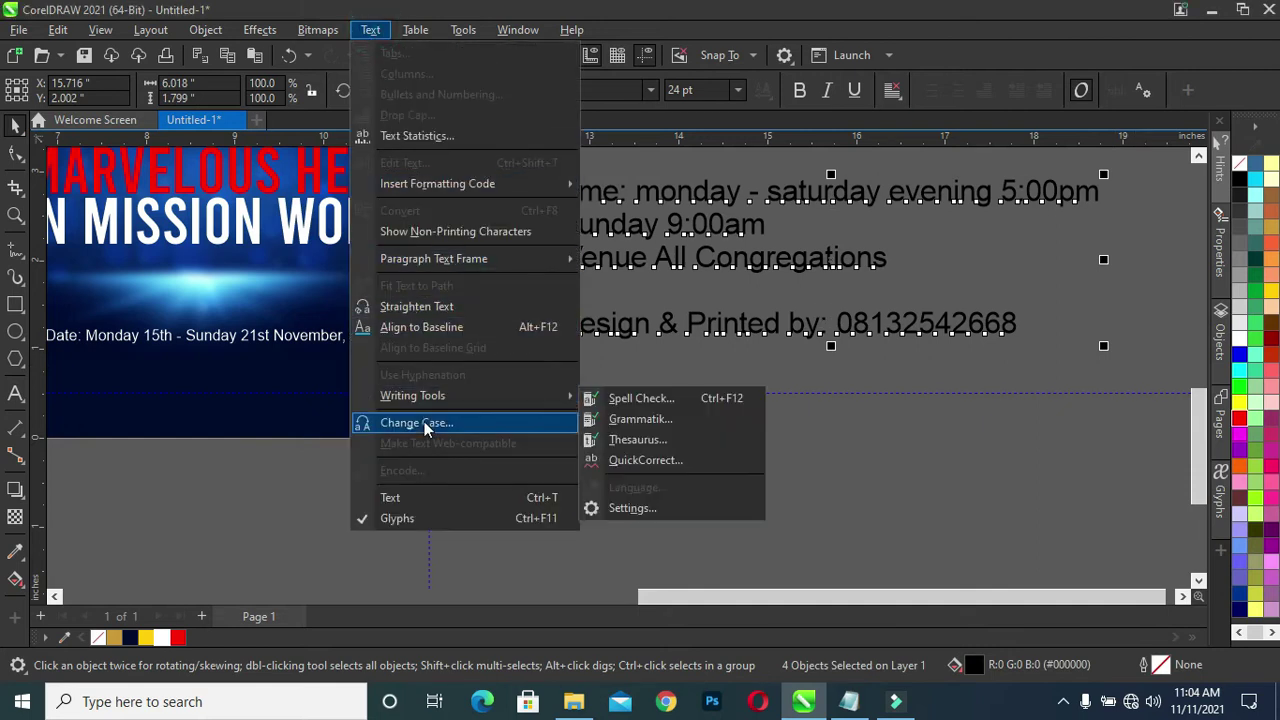
left_click(424, 423)
left_click(583, 348)
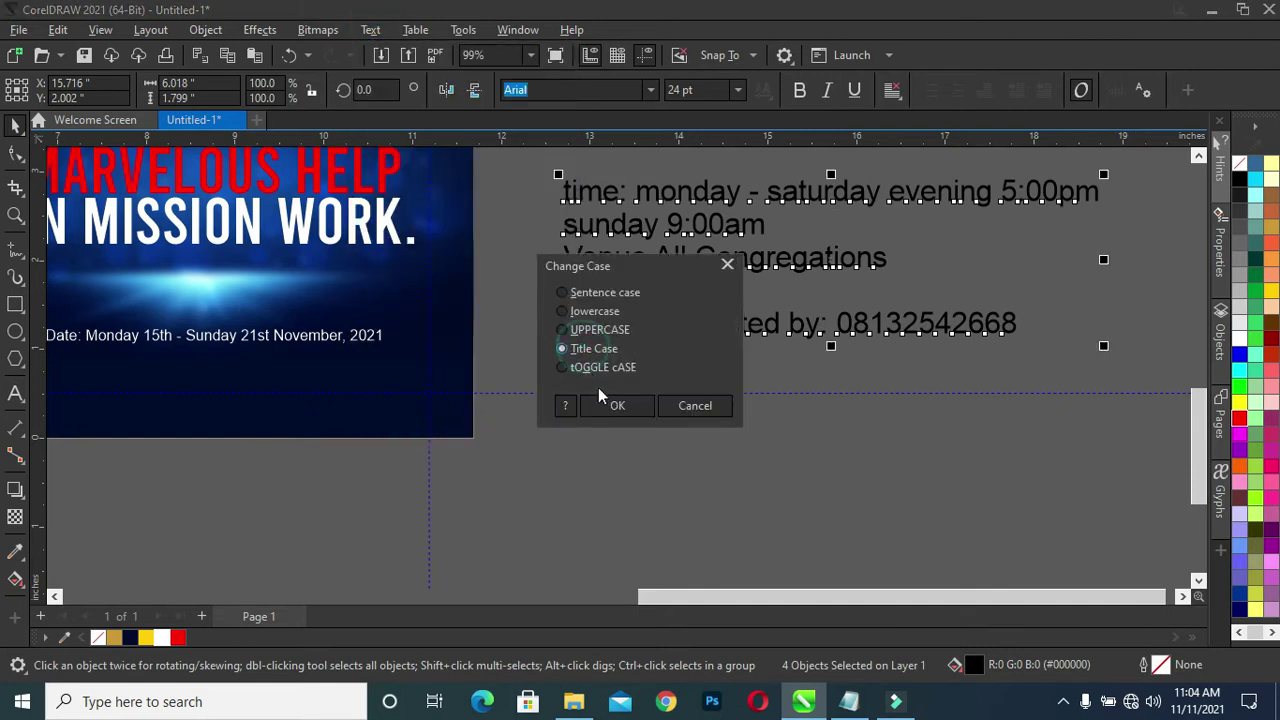
left_click(617, 405)
scroll(815, 228, "down", 1)
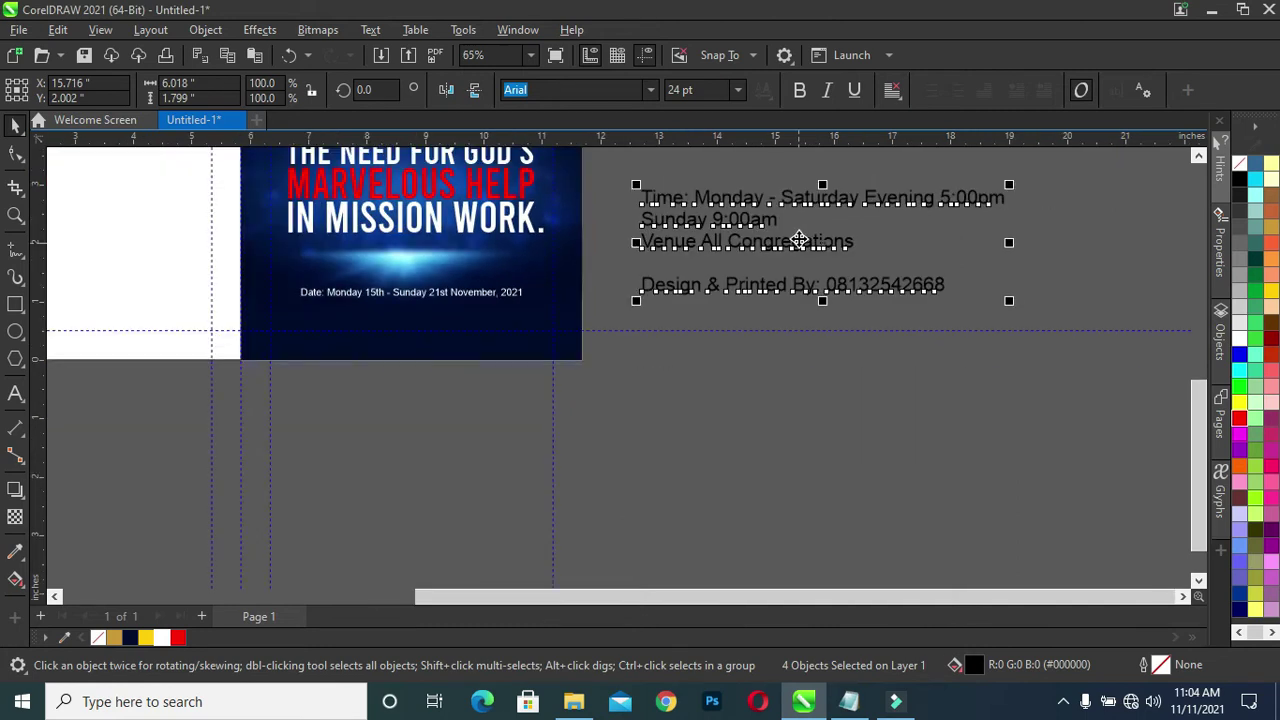
mouse_move(800, 255)
left_mouse_down()
mouse_move(670, 427)
mouse_move(792, 281)
left_mouse_up()
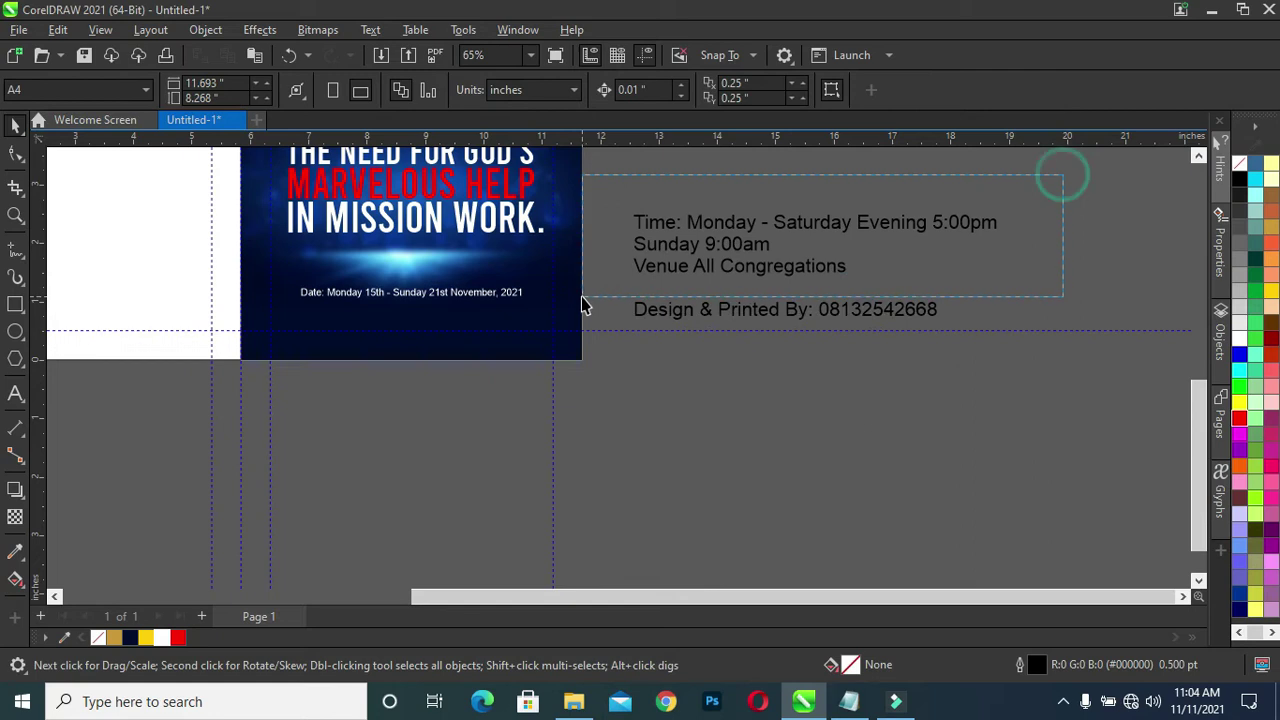
left_click_drag(1065, 182, 609, 297)
Step: Set the evening time line to 12 pt and move it under the date line
mouse_move(688, 245)
left_mouse_down()
mouse_move(457, 330)
mouse_move(368, 339)
left_mouse_up()
scroll(390, 337, "up", 1)
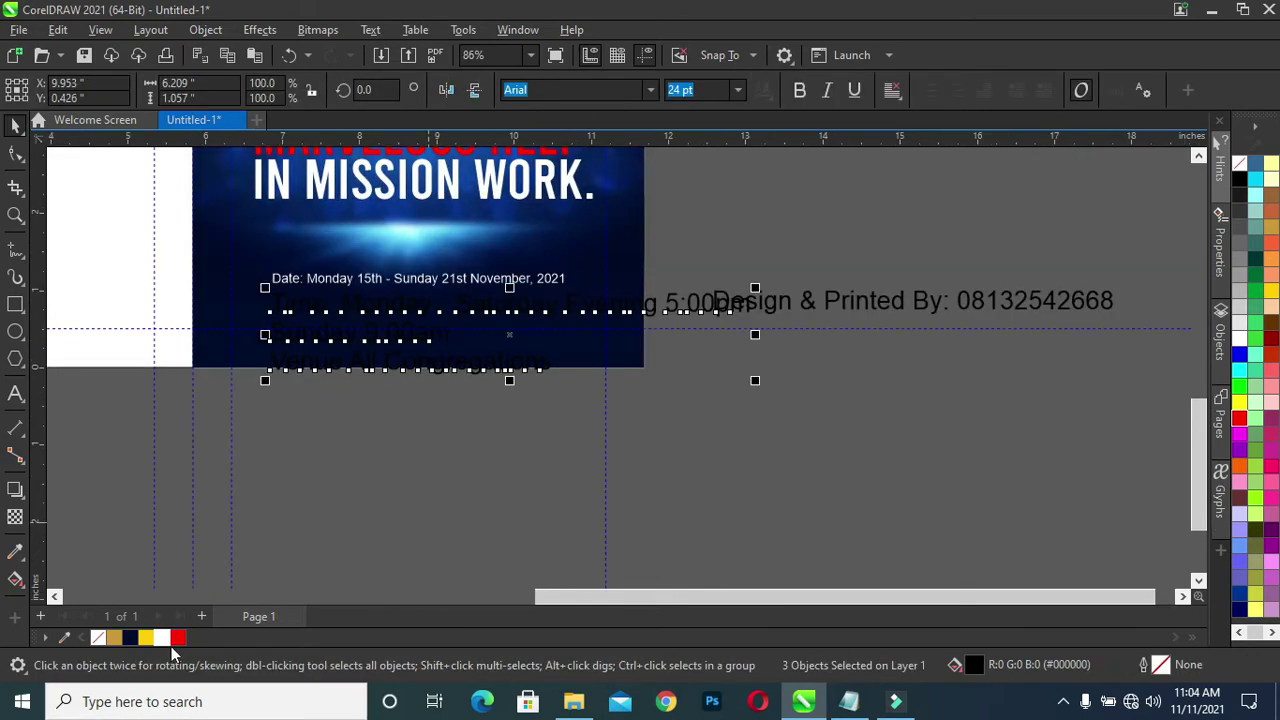
left_click(451, 517)
scroll(491, 360, "up", 1)
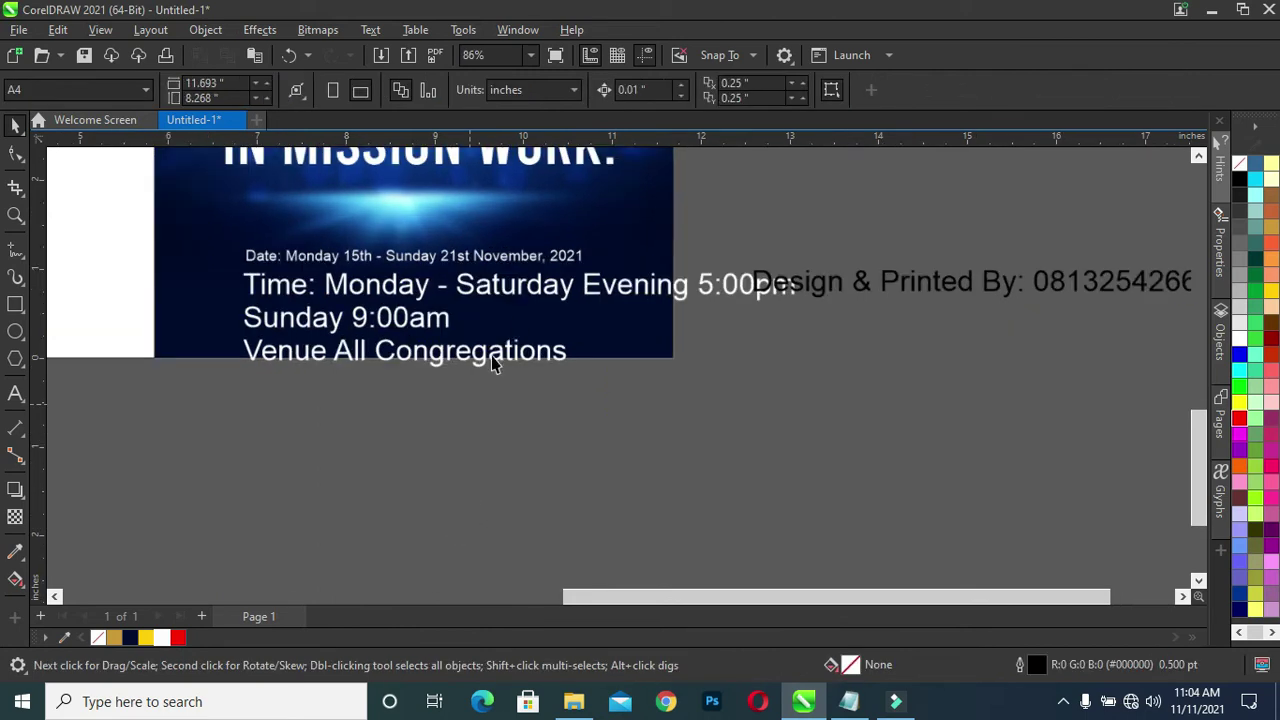
left_click(520, 289)
left_click(481, 256)
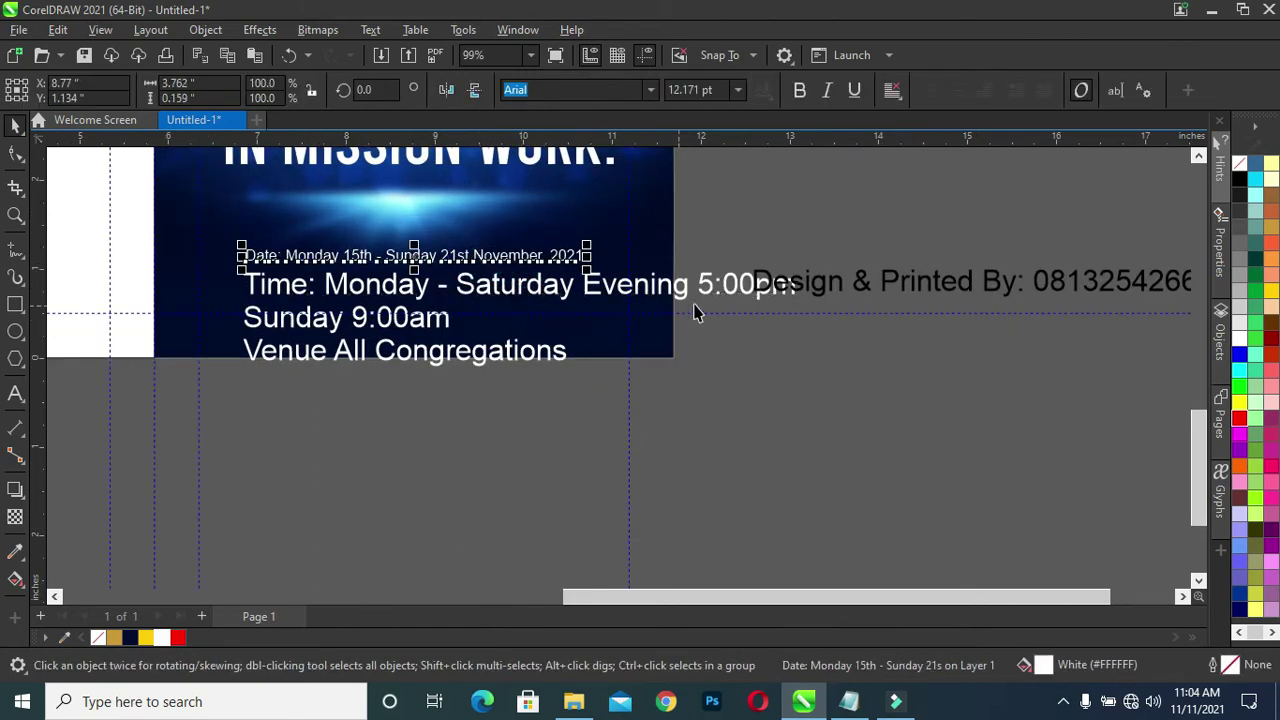
left_click(752, 400)
left_click(665, 284)
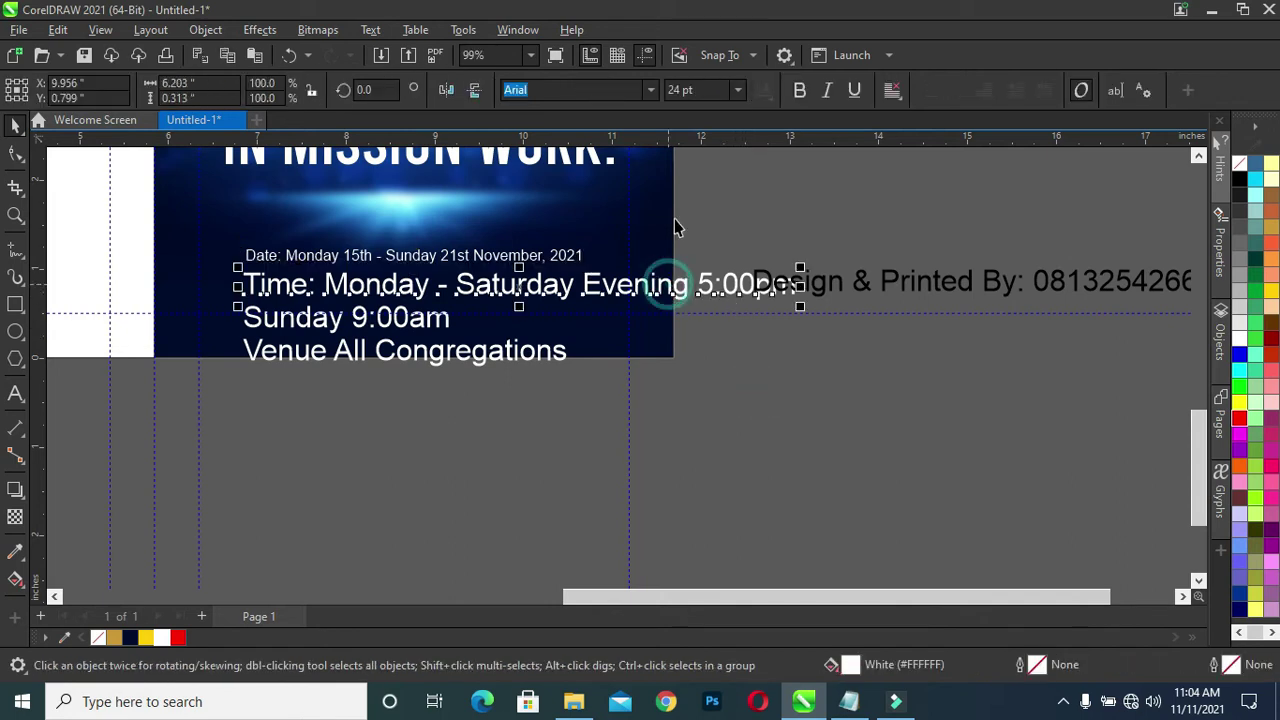
left_click(716, 90)
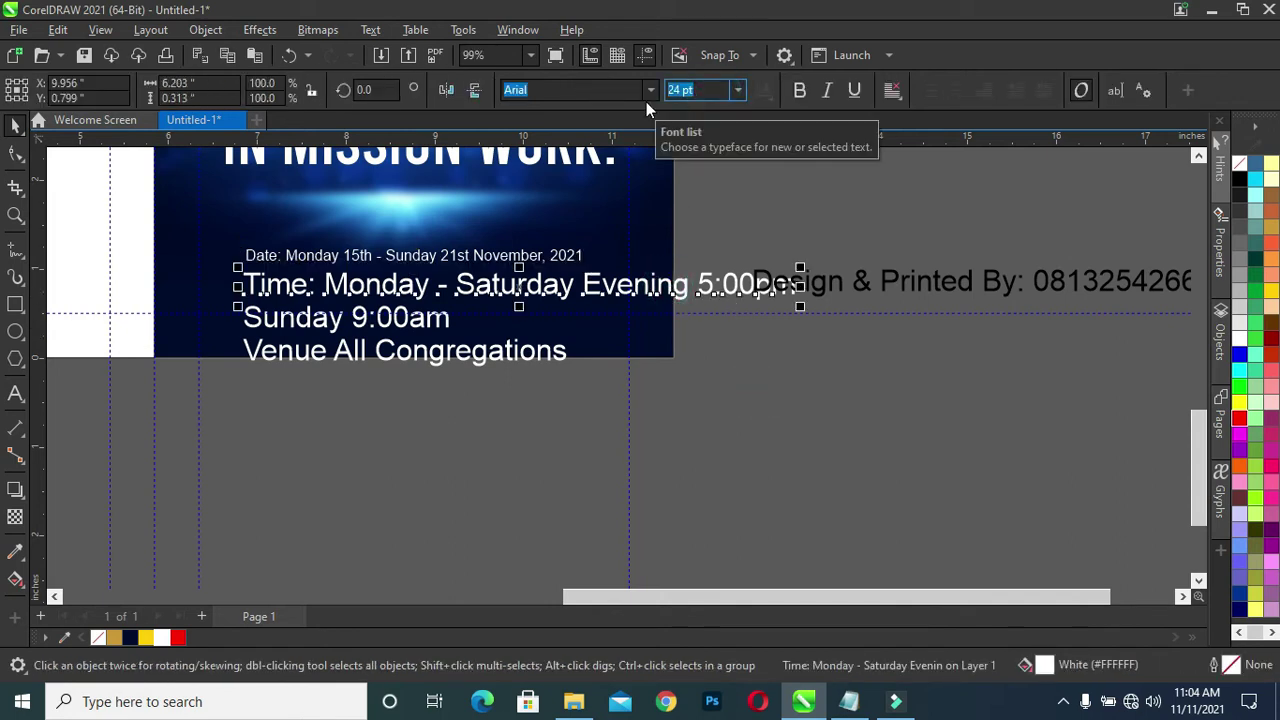
type("12.171")
key("Return")
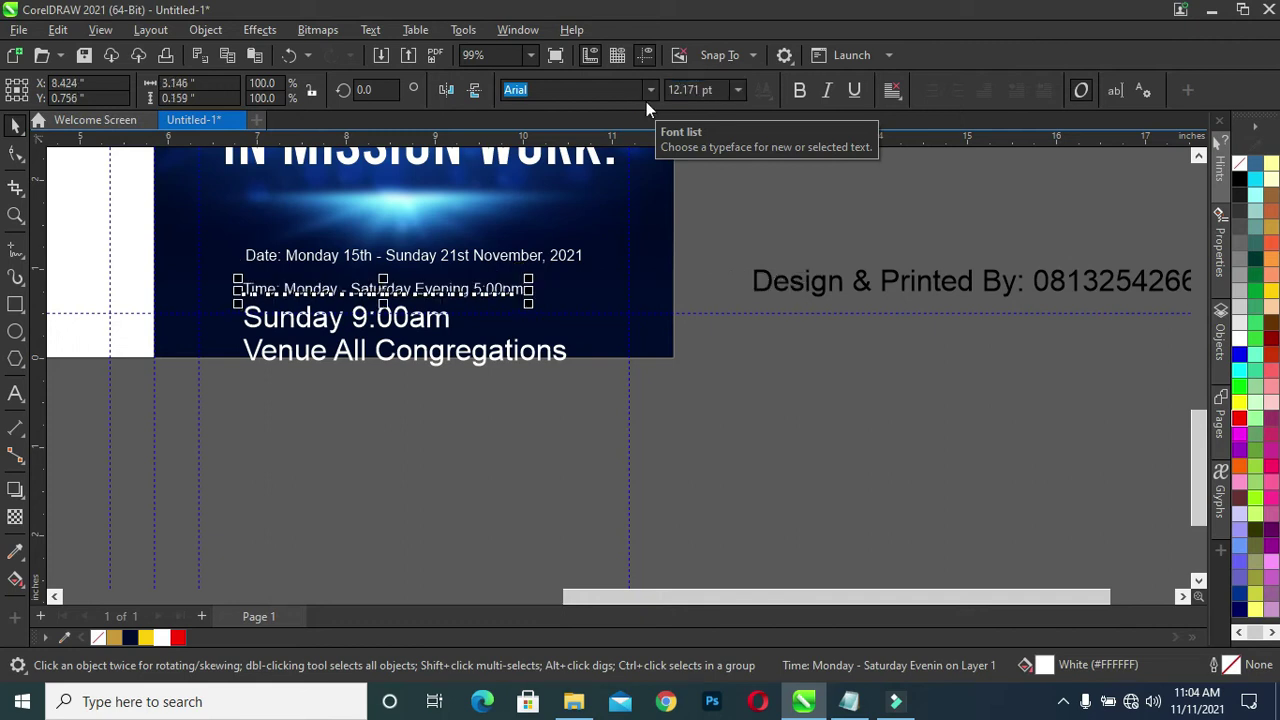
left_click_drag(406, 297, 423, 274)
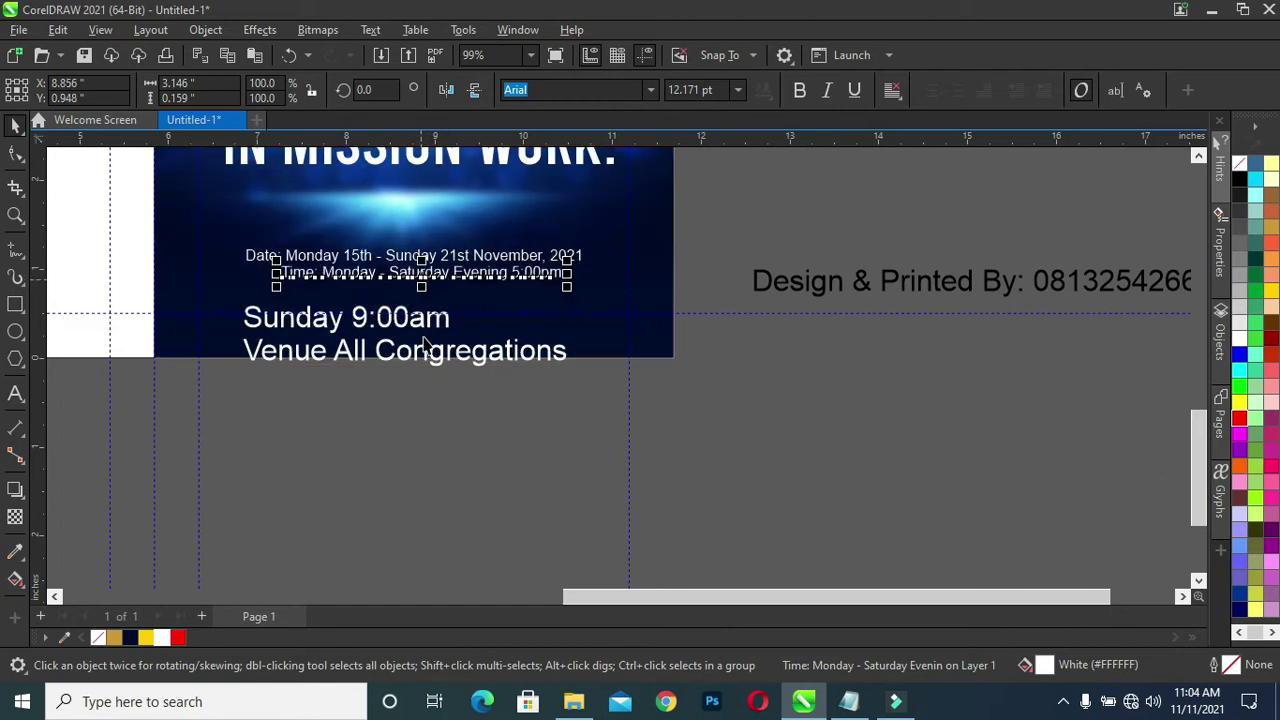
Step: Shrink the Sunday 9:00am line, centre it and move it under the time line
left_click(418, 330)
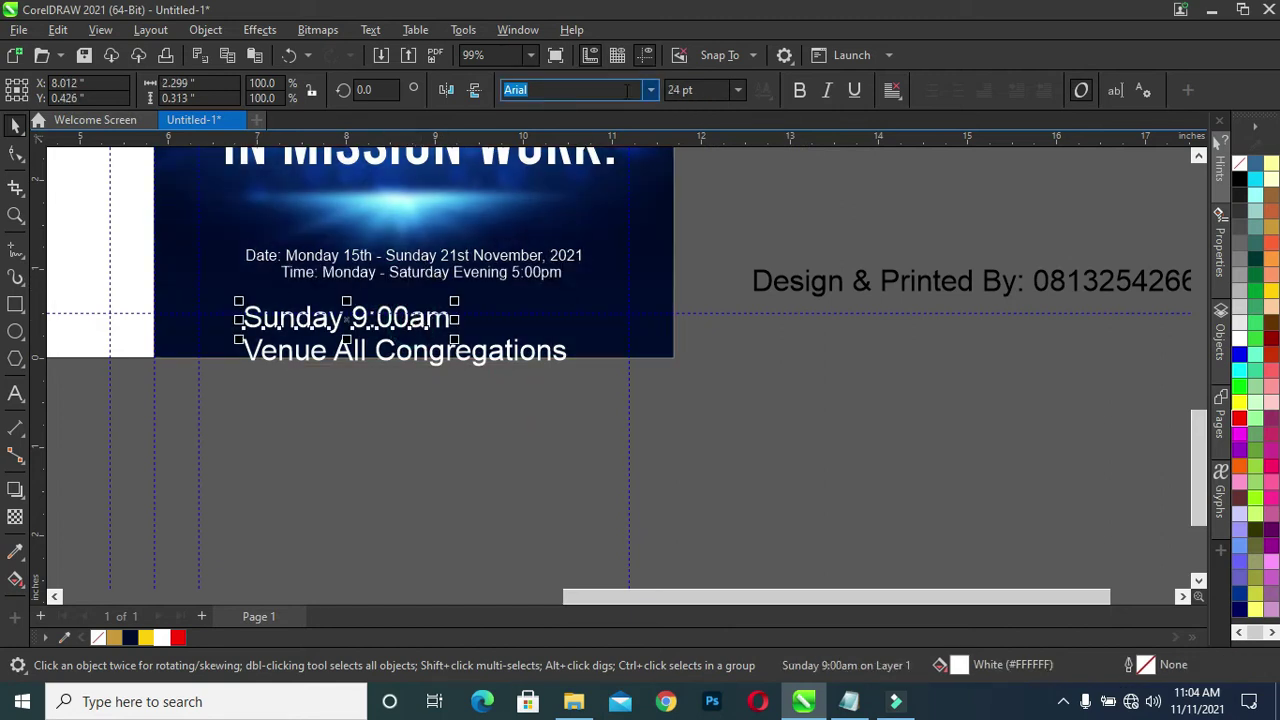
left_click(698, 90)
key("Return")
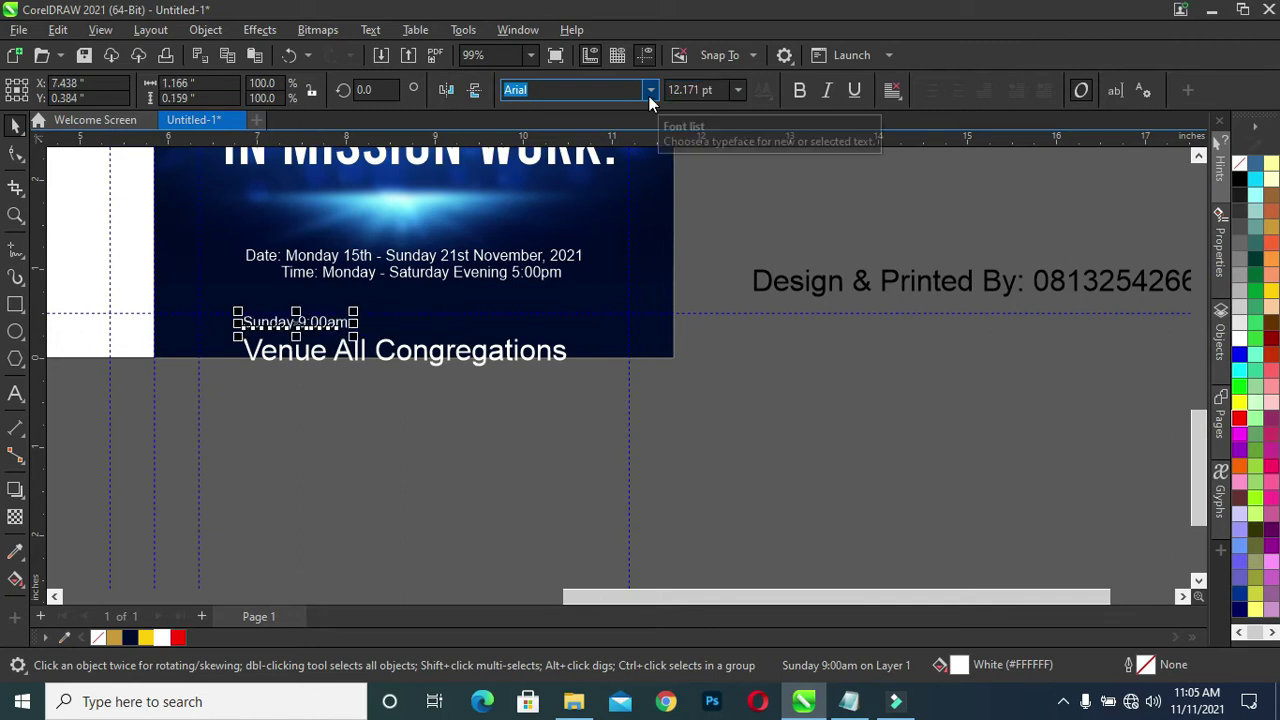
left_click(346, 275, "shift")
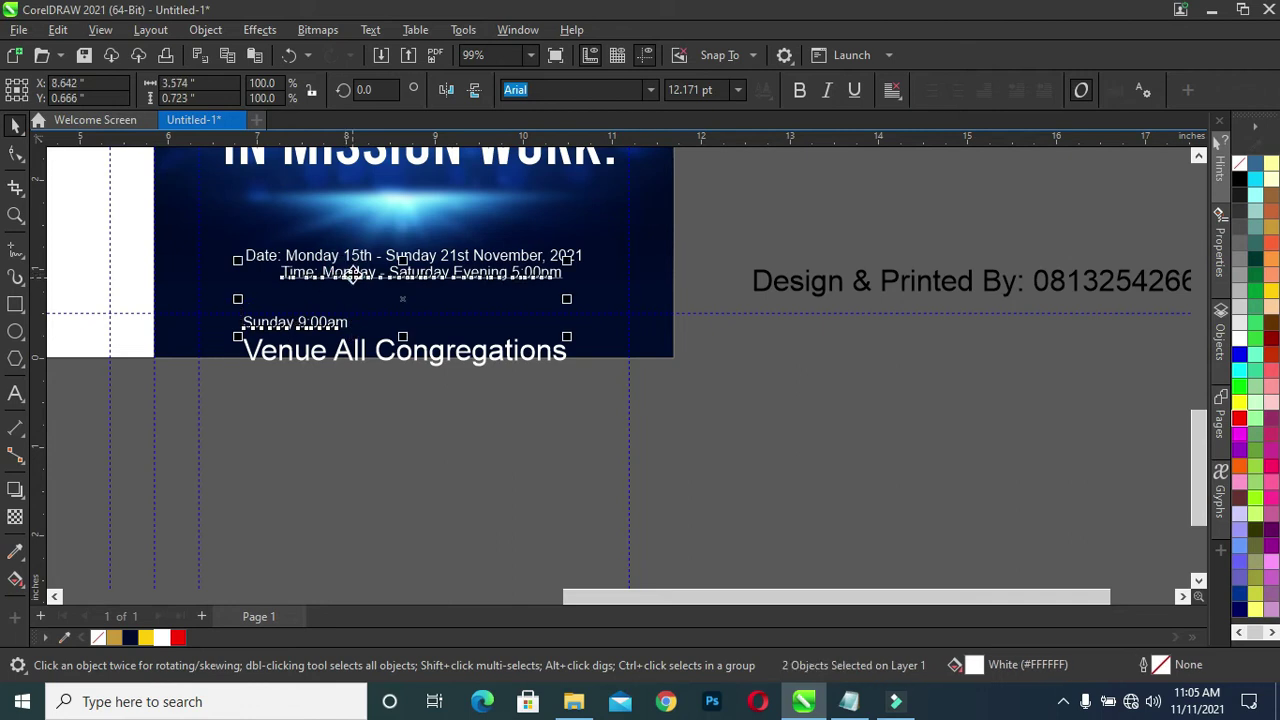
key("c")
left_click(757, 404)
left_click(425, 323)
left_click_drag(425, 323, 420, 290)
Step: Shrink the venue line into the banner, then centre all four detail lines and nudge them up
left_click(730, 429)
left_click(503, 347)
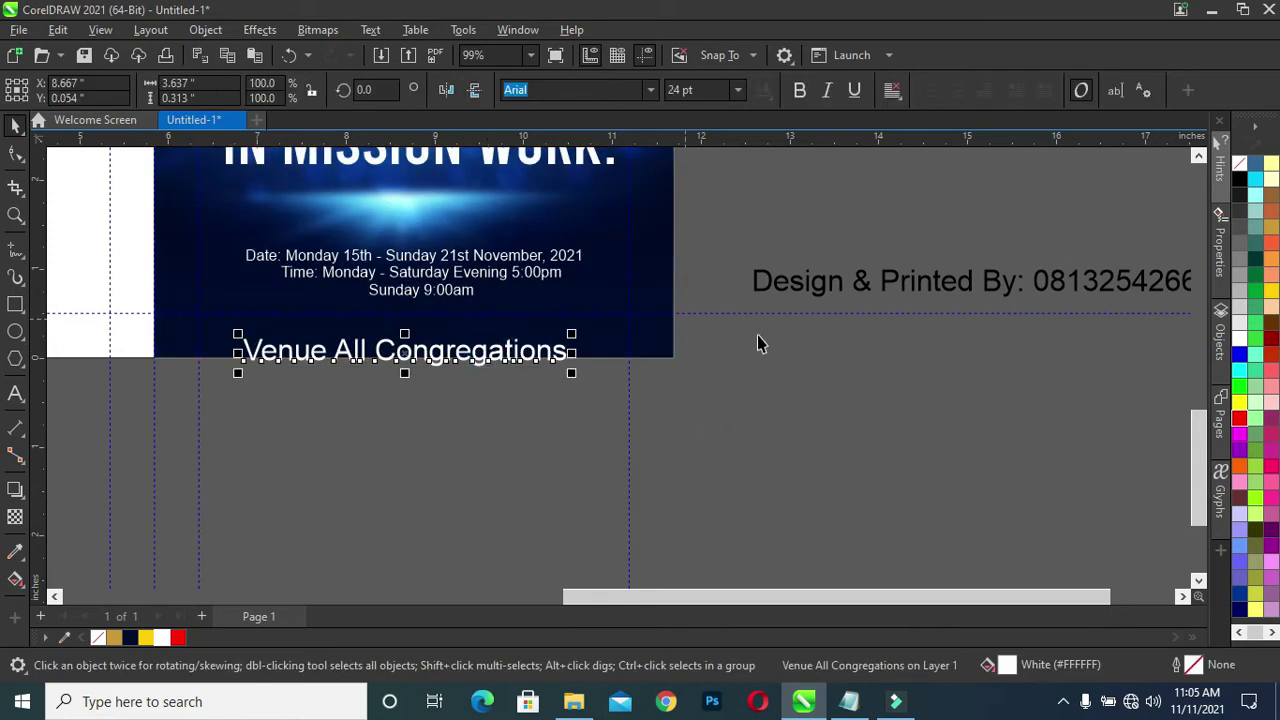
left_click(700, 90)
type("12.171")
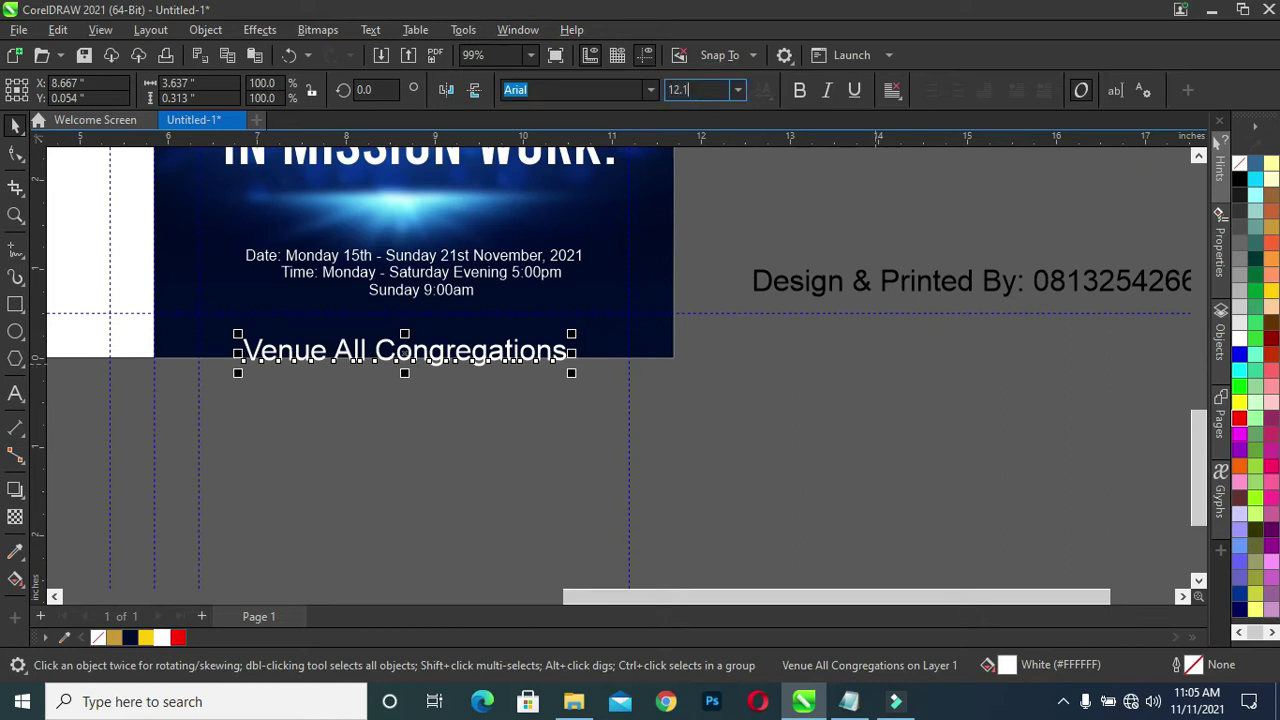
key("Return")
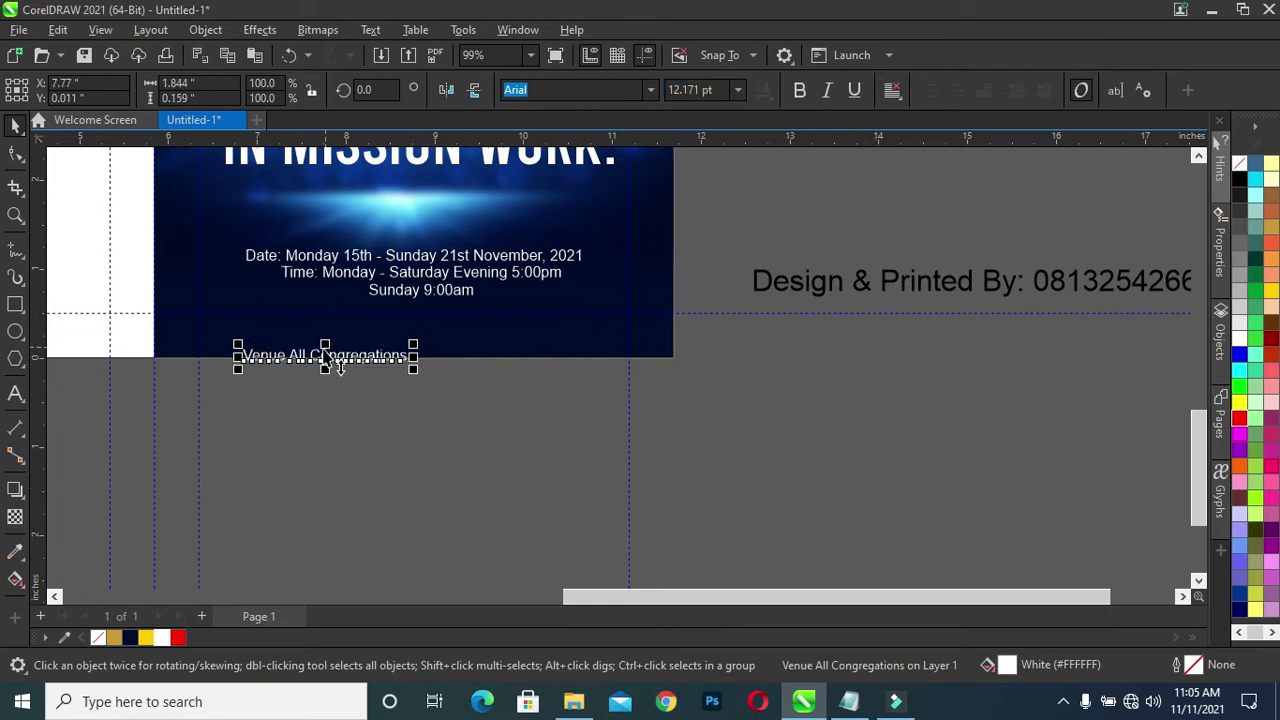
mouse_move(327, 357)
left_mouse_down()
mouse_move(424, 324)
mouse_move(420, 309)
left_mouse_up()
left_click_drag(740, 355, 229, 222)
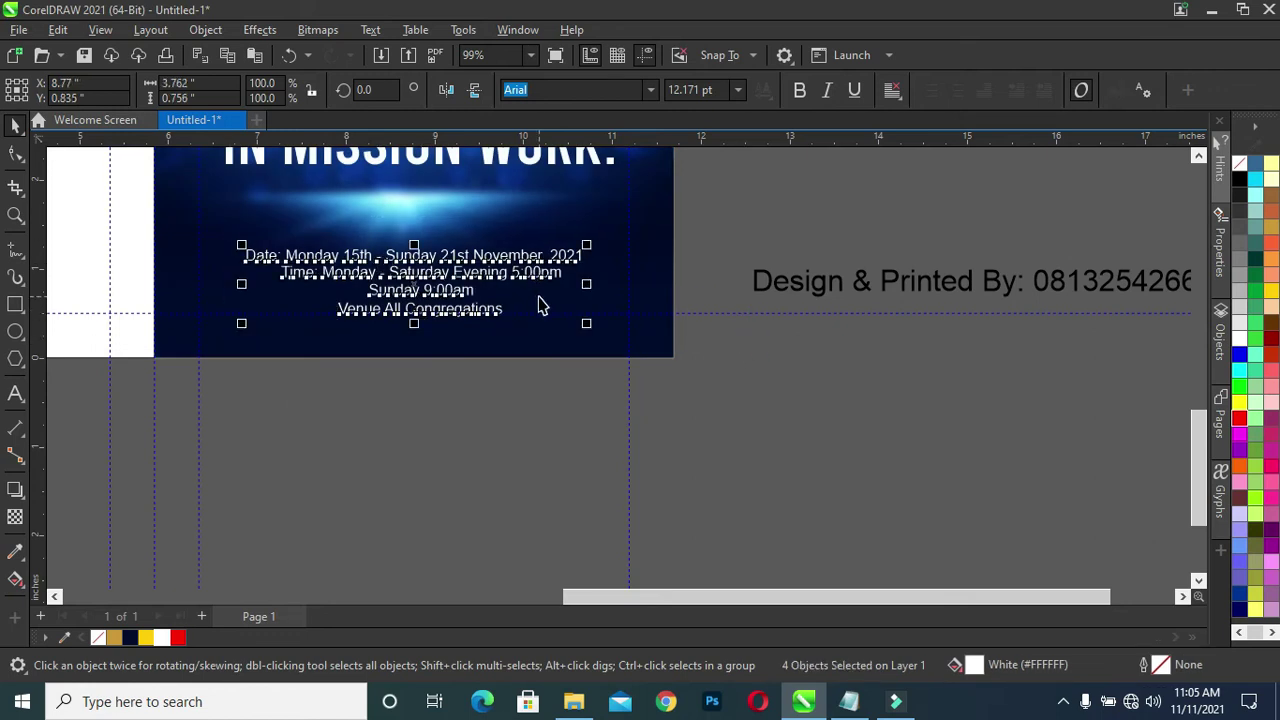
key("c")
key("Up")
key("Up")
key("Up")
key("Up")
key("Up")
key("Up")
key("Up")
left_click(781, 384)
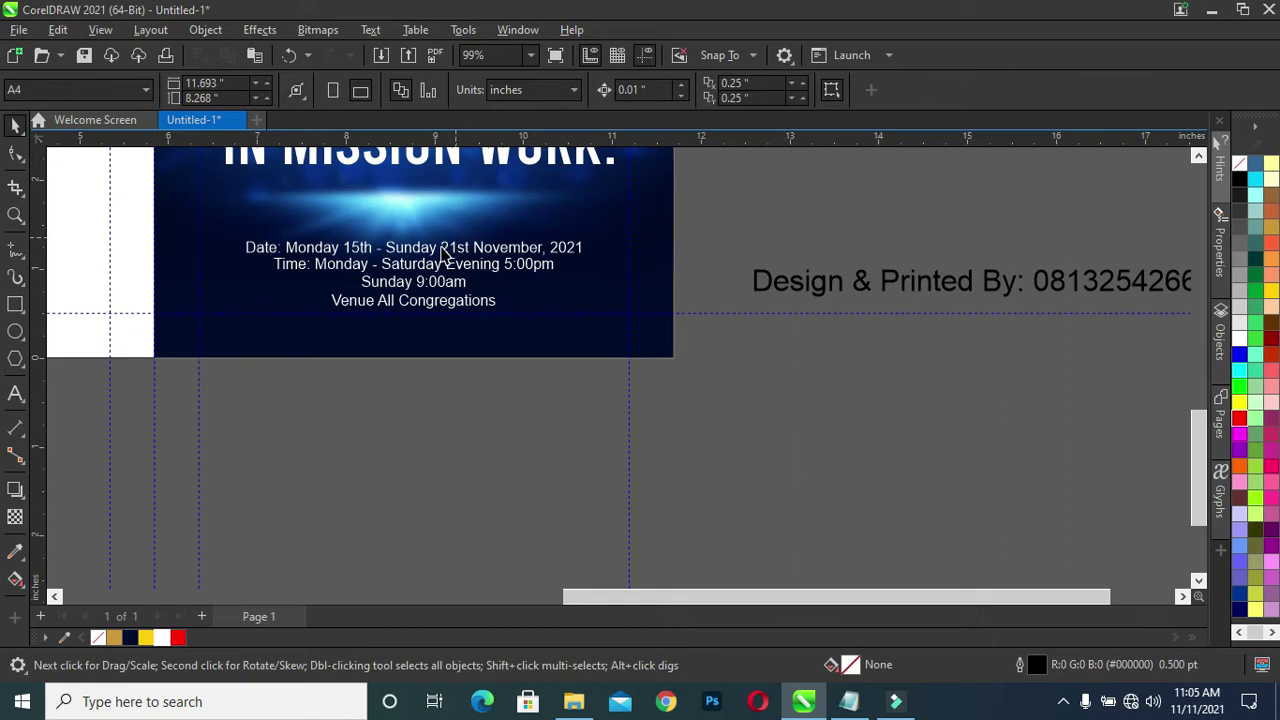
Step: Scale the four-line event details block down slightly
scroll(445, 250, "up", 1)
scroll(447, 248, "up", 1)
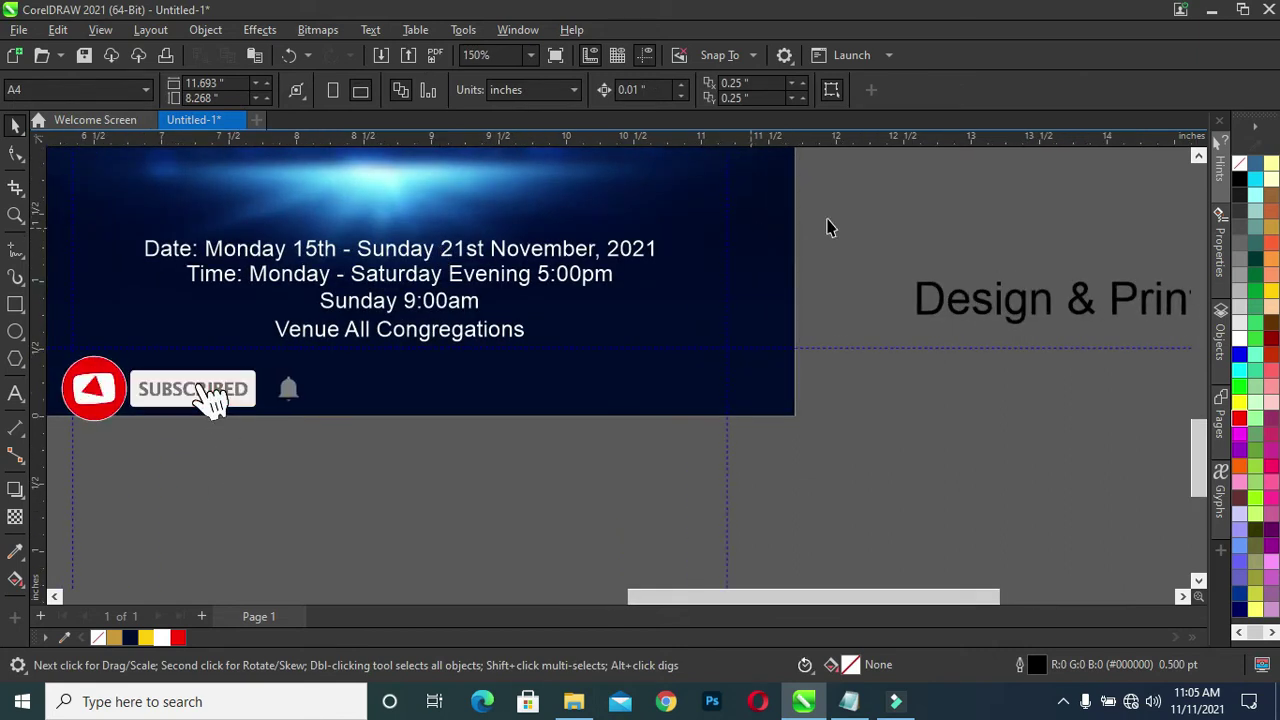
left_click_drag(852, 213, 80, 350)
left_click(260, 402, "shift")
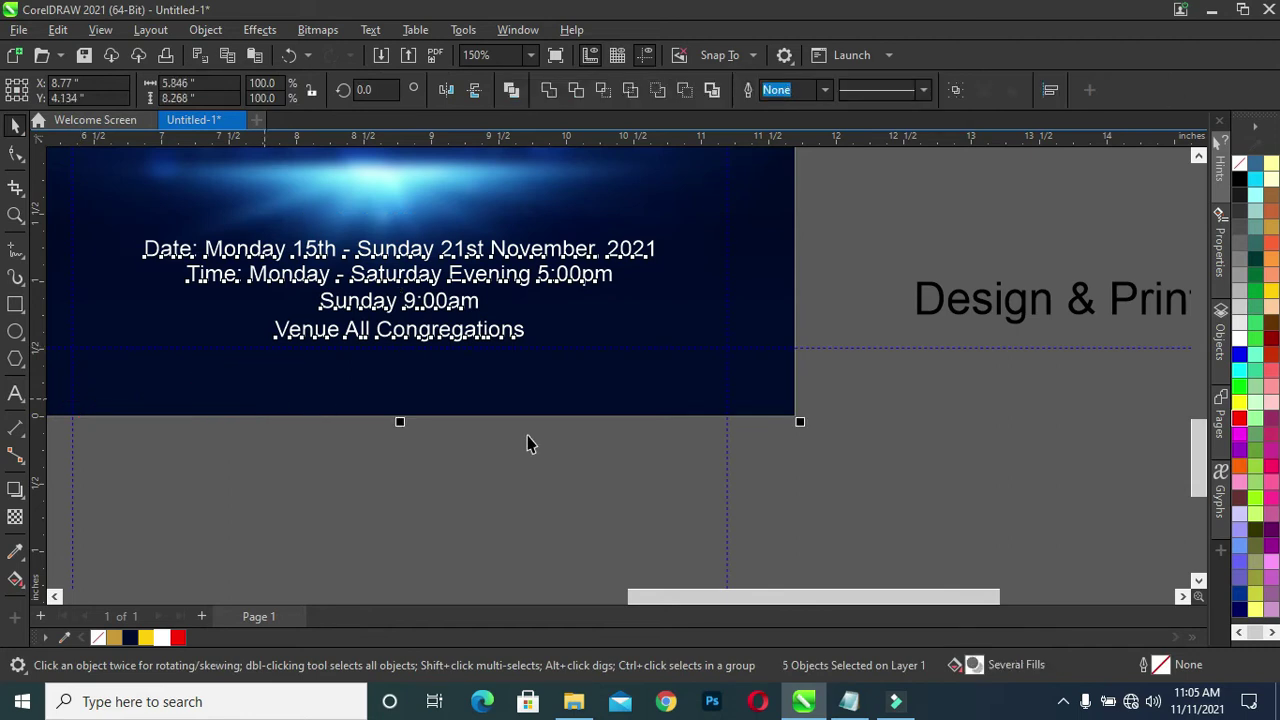
left_click(572, 480)
left_click_drag(830, 208, 82, 350)
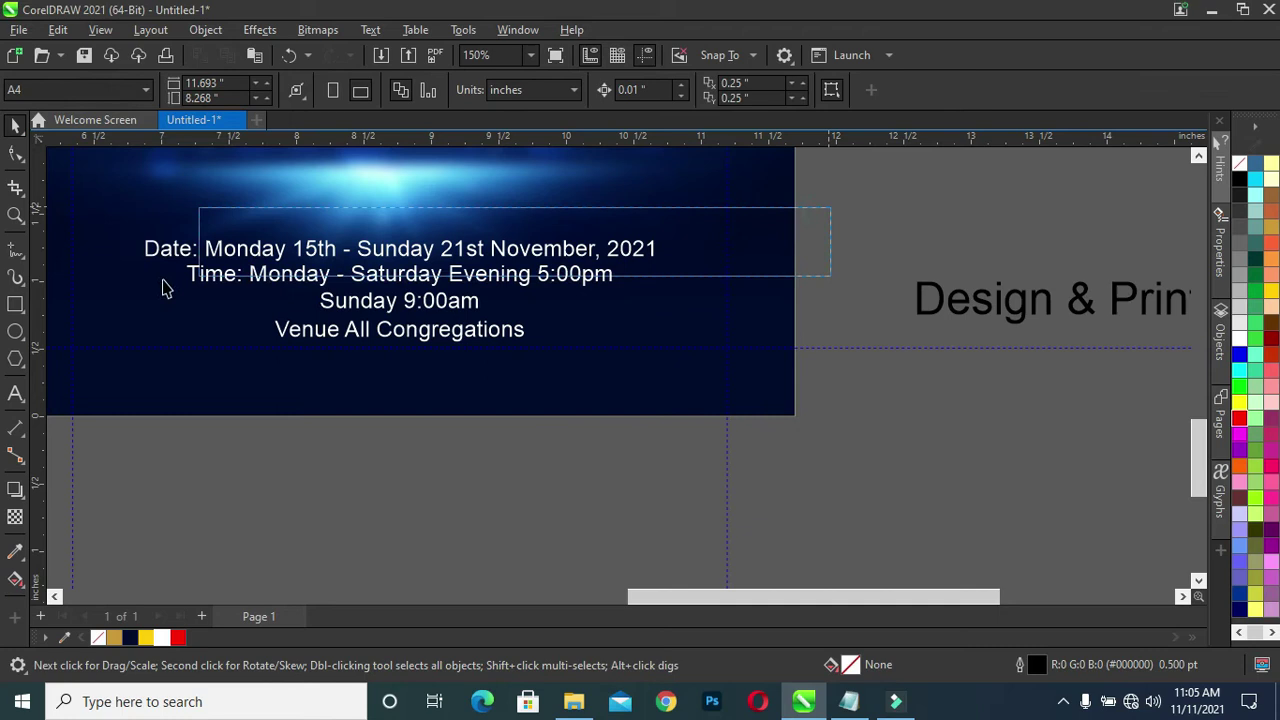
left_click(662, 350)
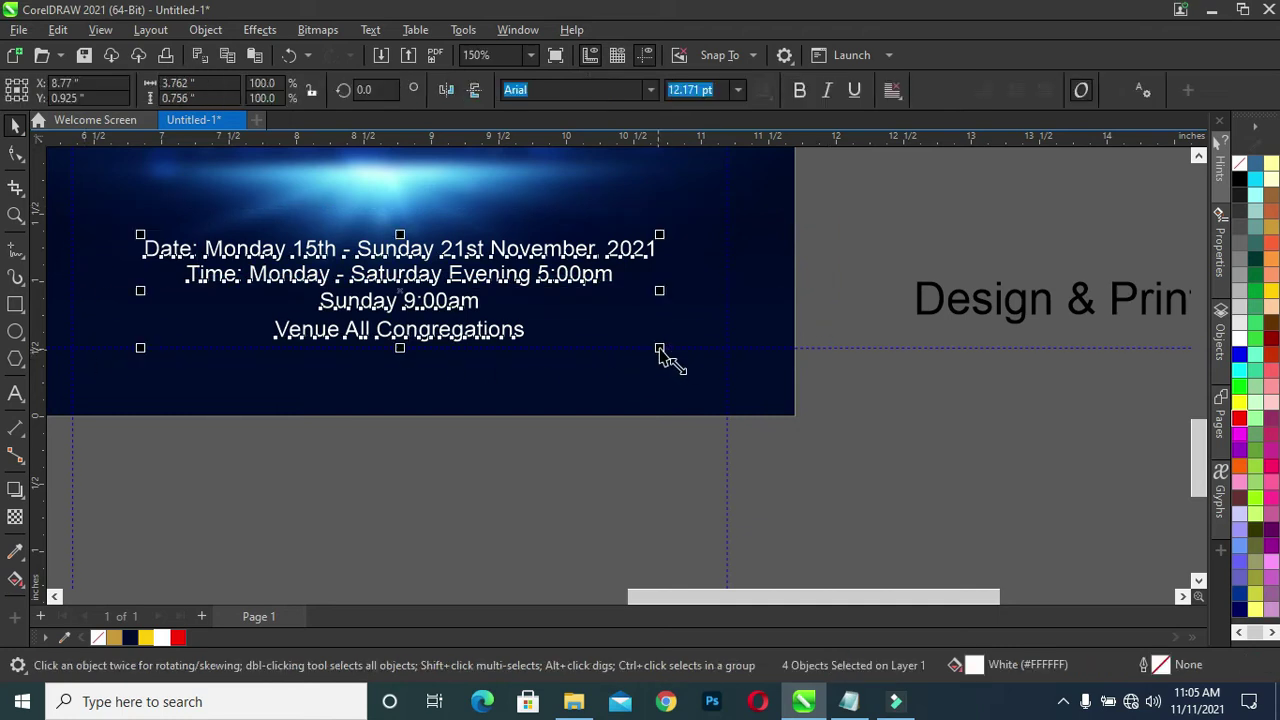
left_click_drag(662, 350, 656, 343)
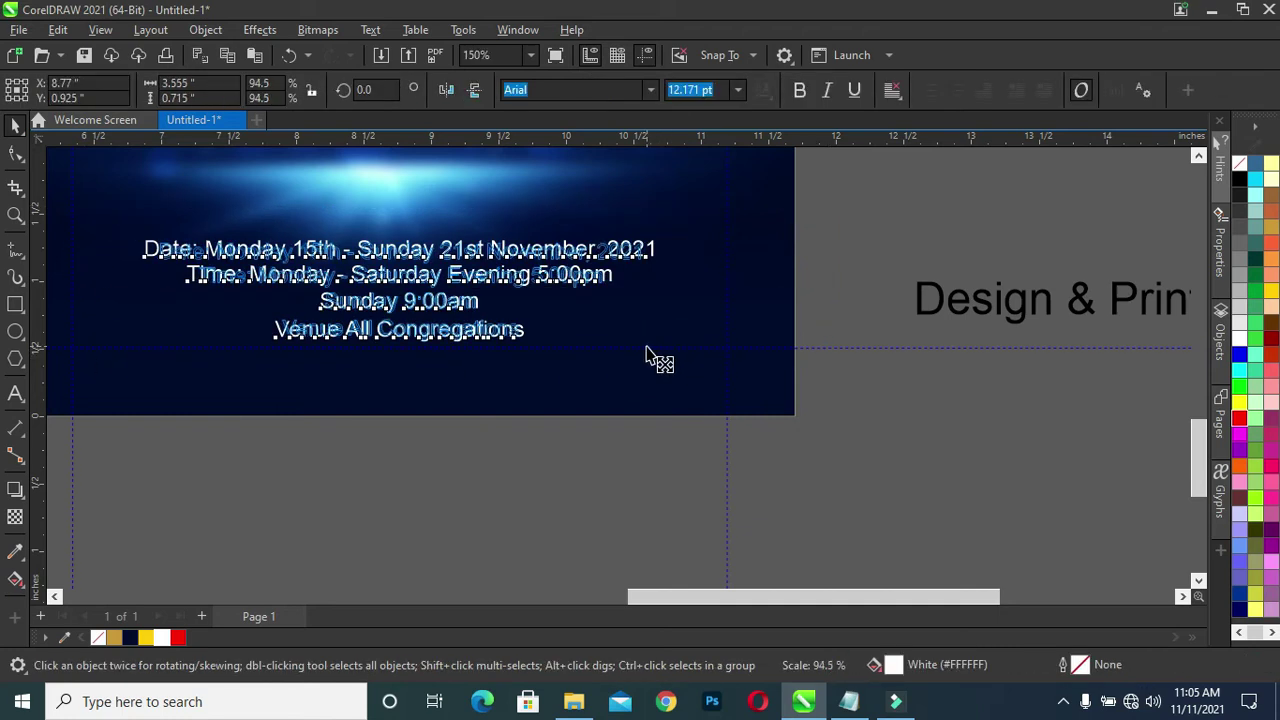
left_click(850, 390)
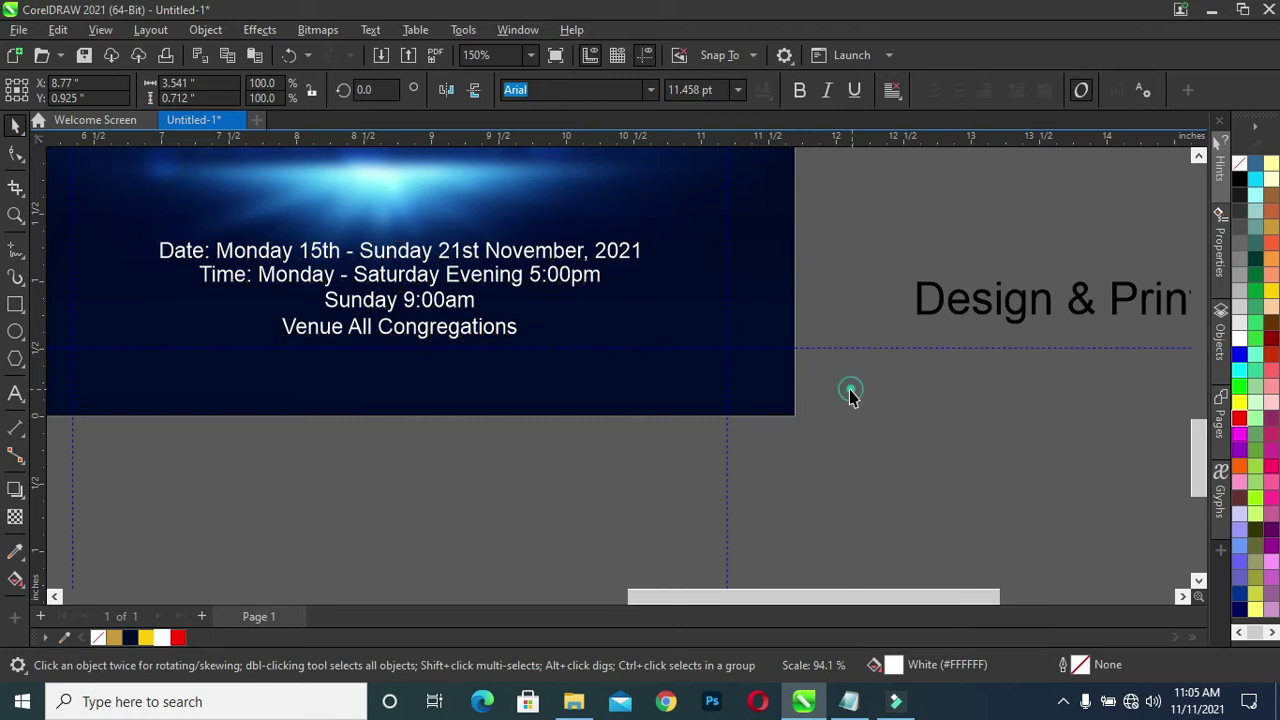
Step: Move the Venue All Congregations line up closer to the Sunday line
left_click(410, 333)
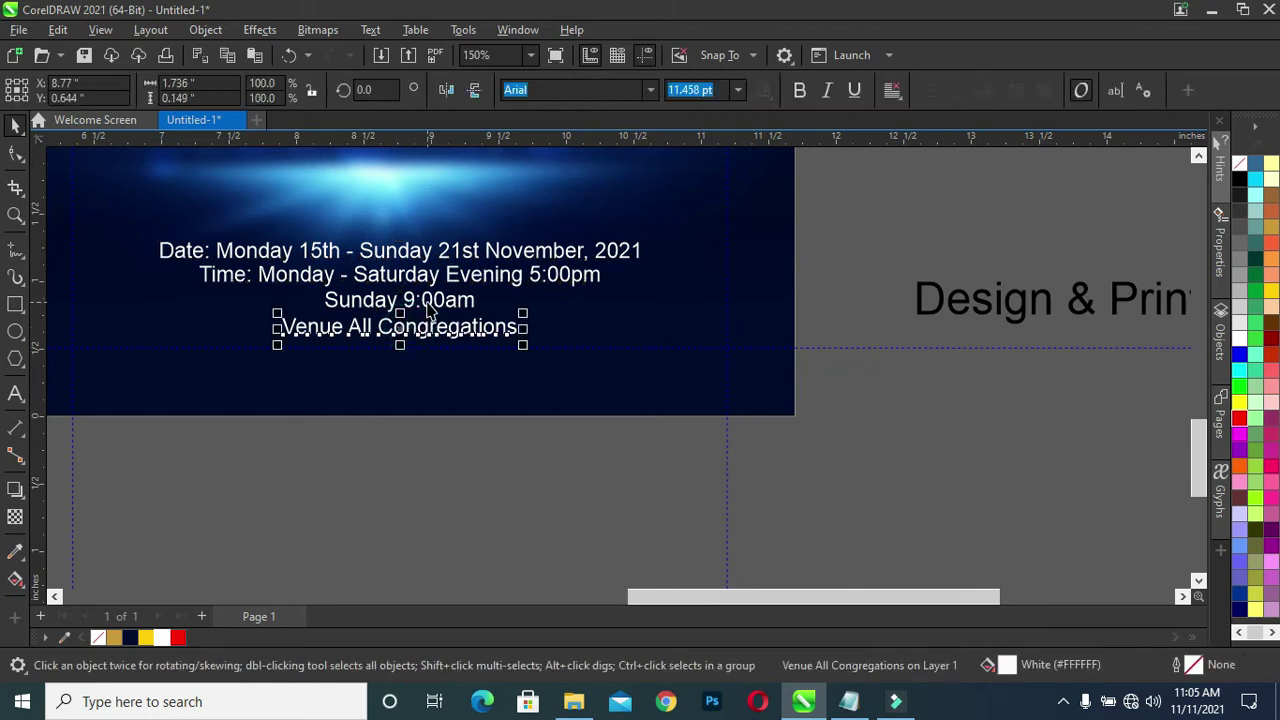
left_click(430, 312, "shift")
left_click(465, 463)
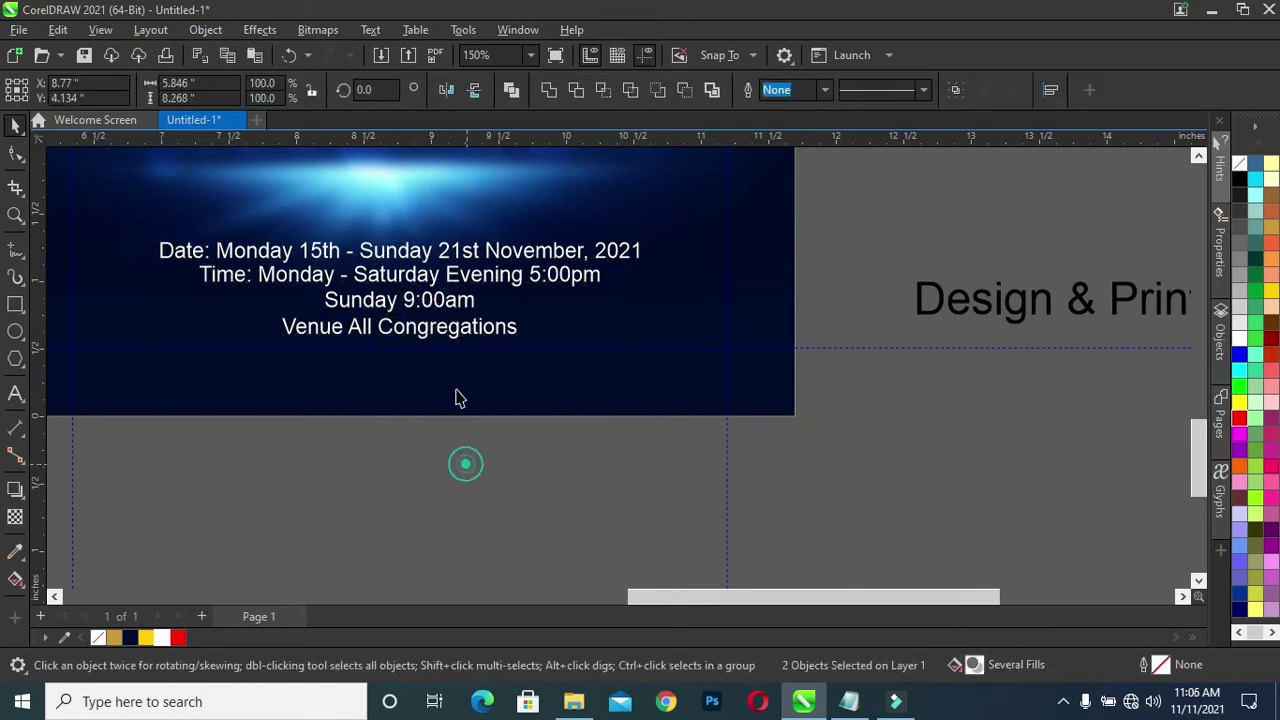
left_click(455, 397)
left_click(443, 330)
mouse_move(462, 336)
left_mouse_down()
mouse_move(450, 297)
mouse_move(449, 328)
left_mouse_up()
left_click(450, 300)
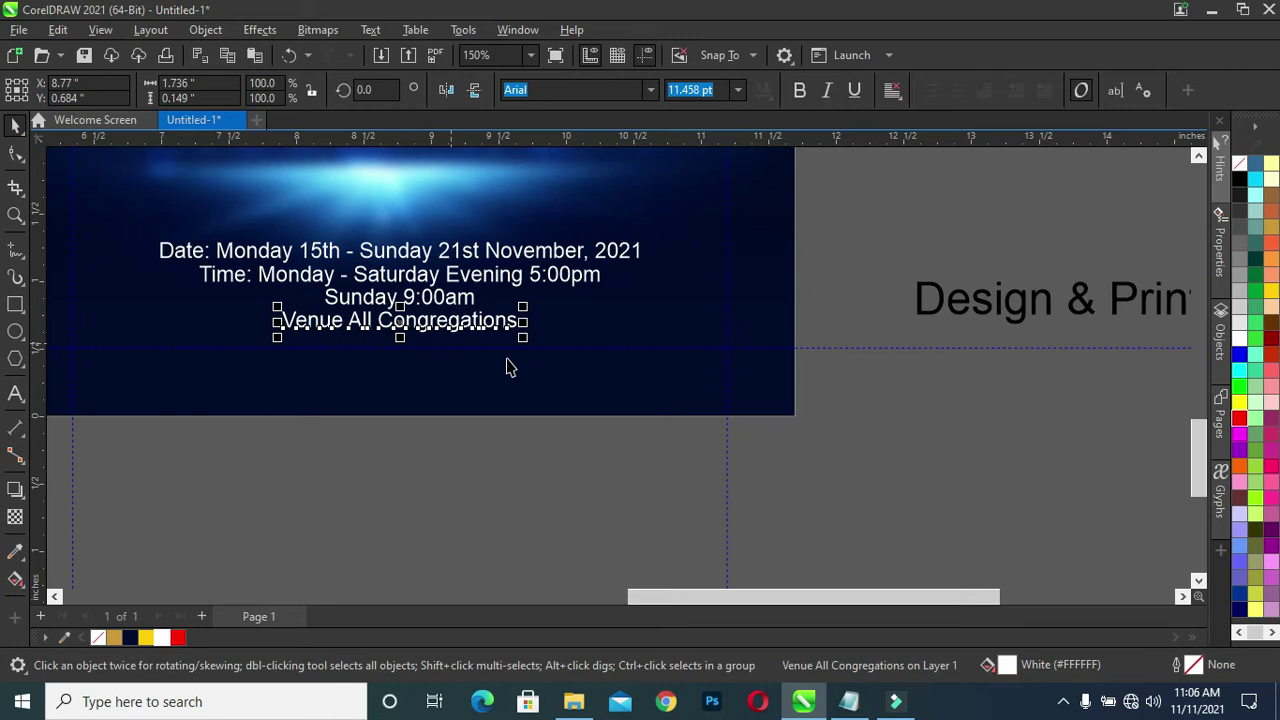
left_click(870, 477)
Step: Nudge the whole event block down near the banner bottom and zoom to all objects
left_click_drag(836, 238, 258, 352)
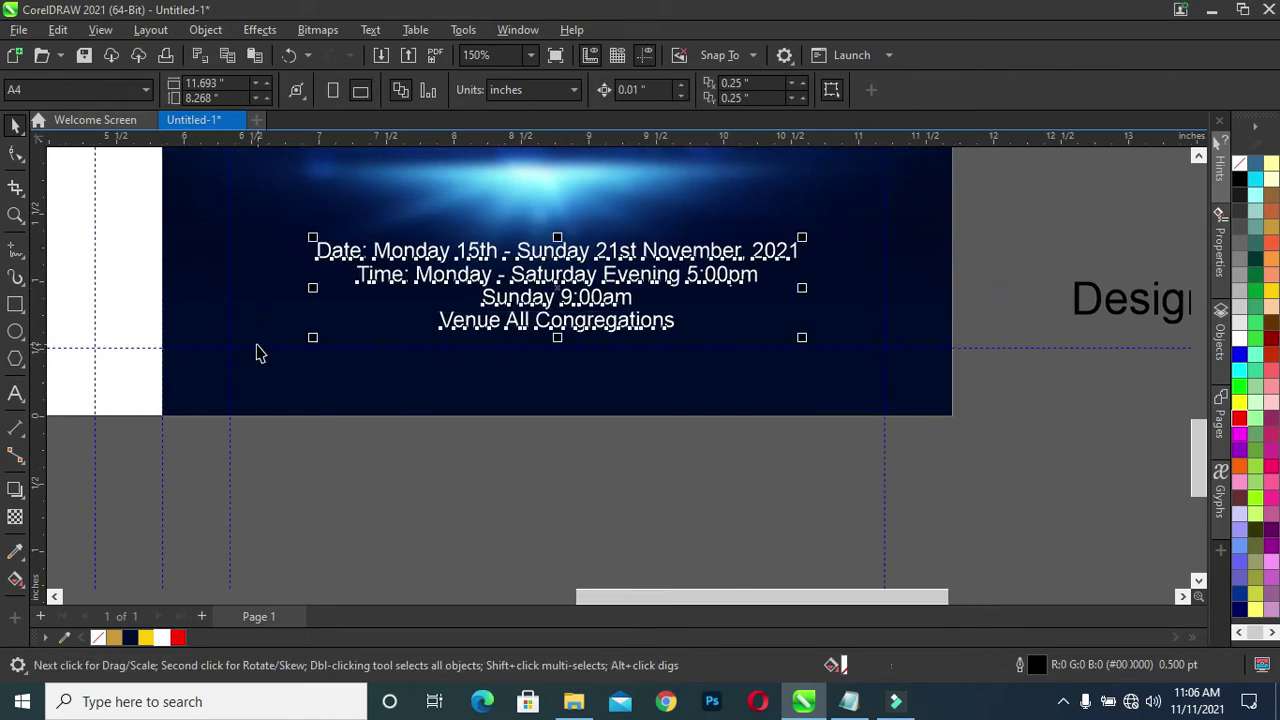
key("Down")
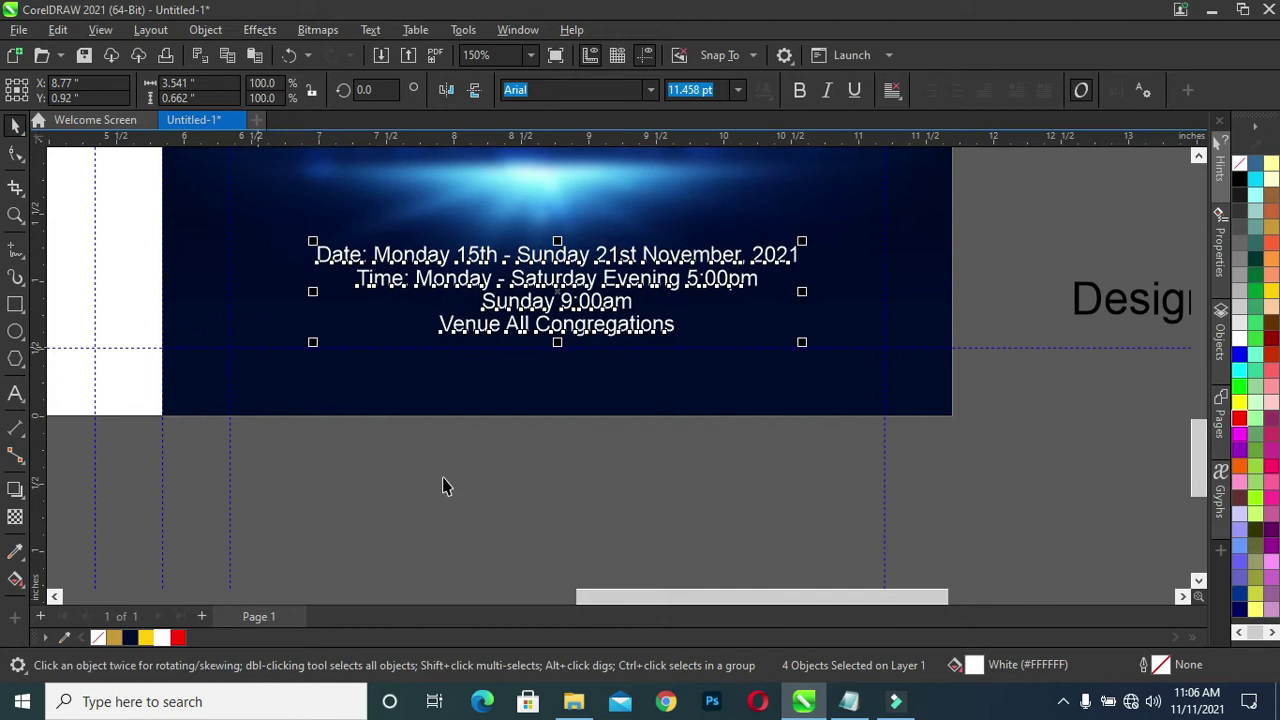
left_click(446, 486)
key("F4")
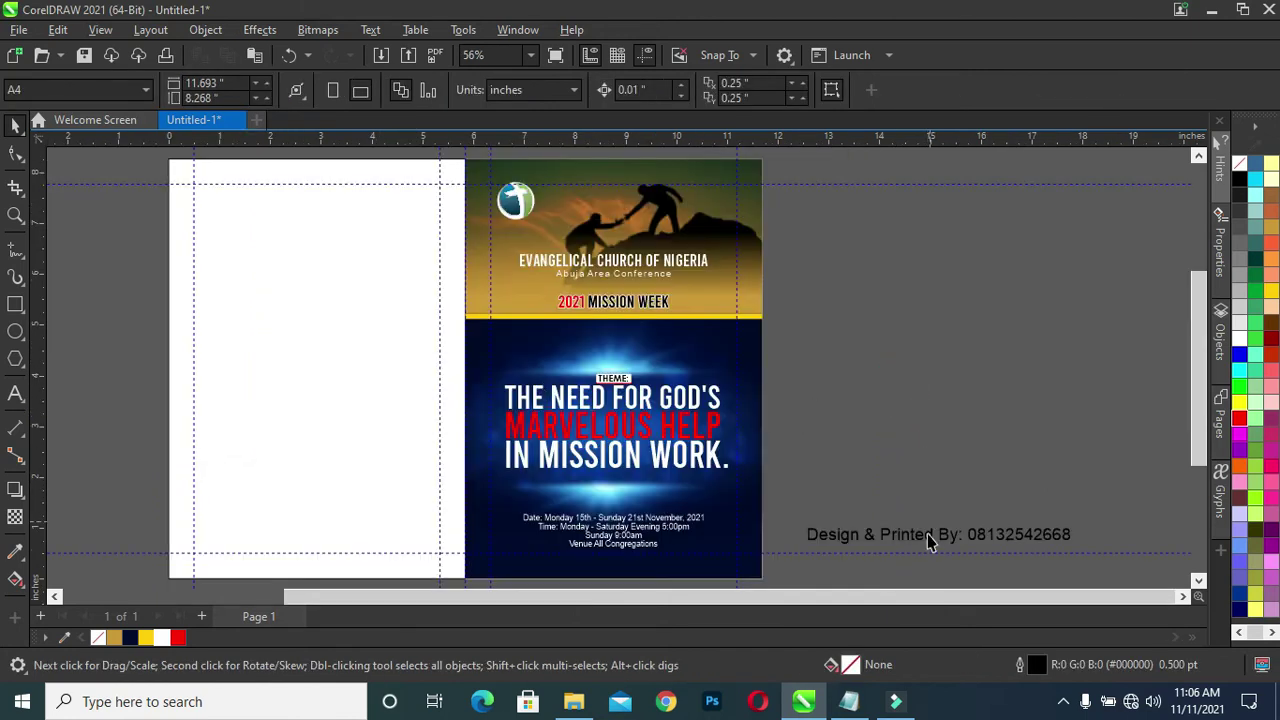
scroll(808, 398, "down", 1)
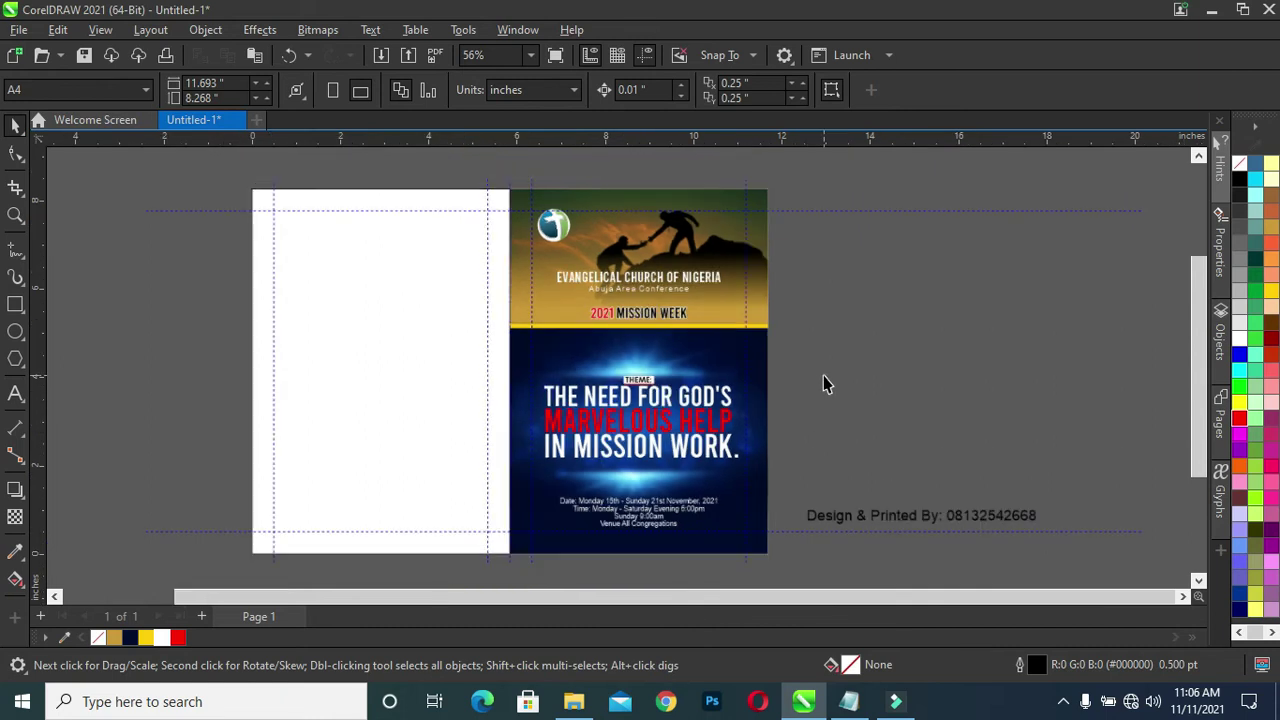
Step: Move the designer credit beside the back page and reduce its font size to about 12 pt
mouse_move(880, 525)
left_mouse_down()
mouse_move(868, 493)
mouse_move(116, 501)
left_mouse_up()
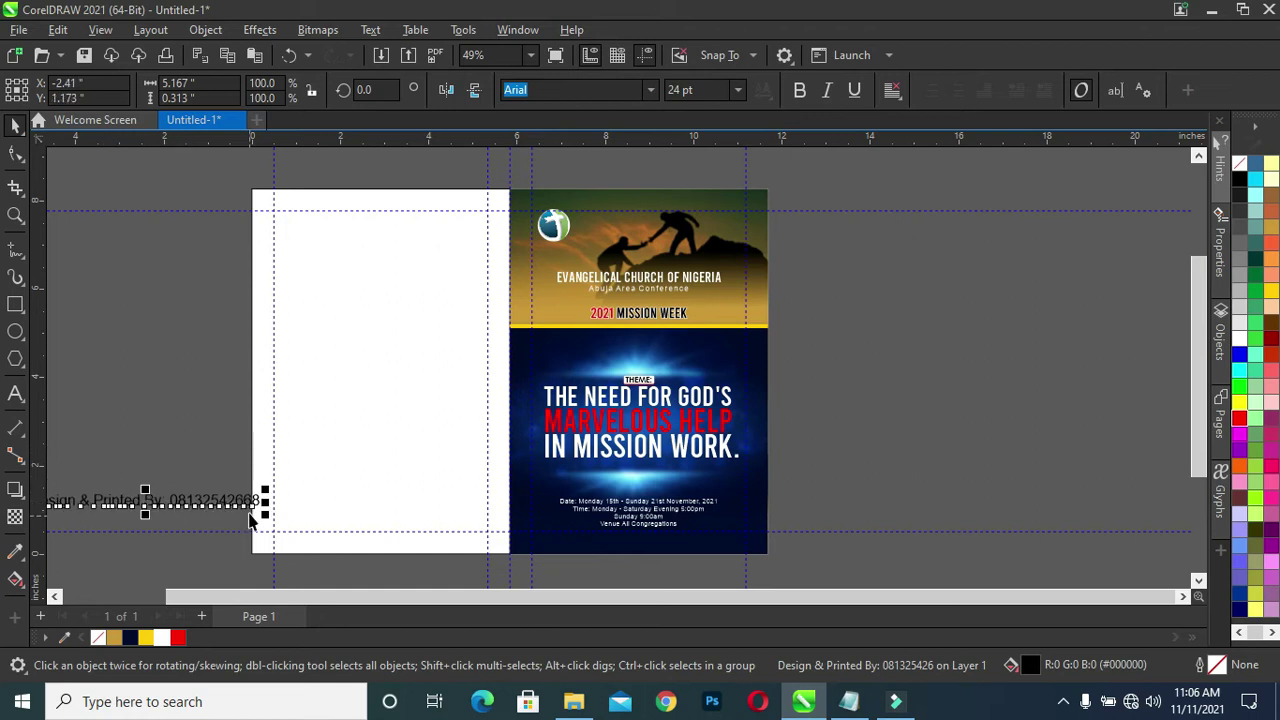
left_click_drag(266, 491, 196, 496)
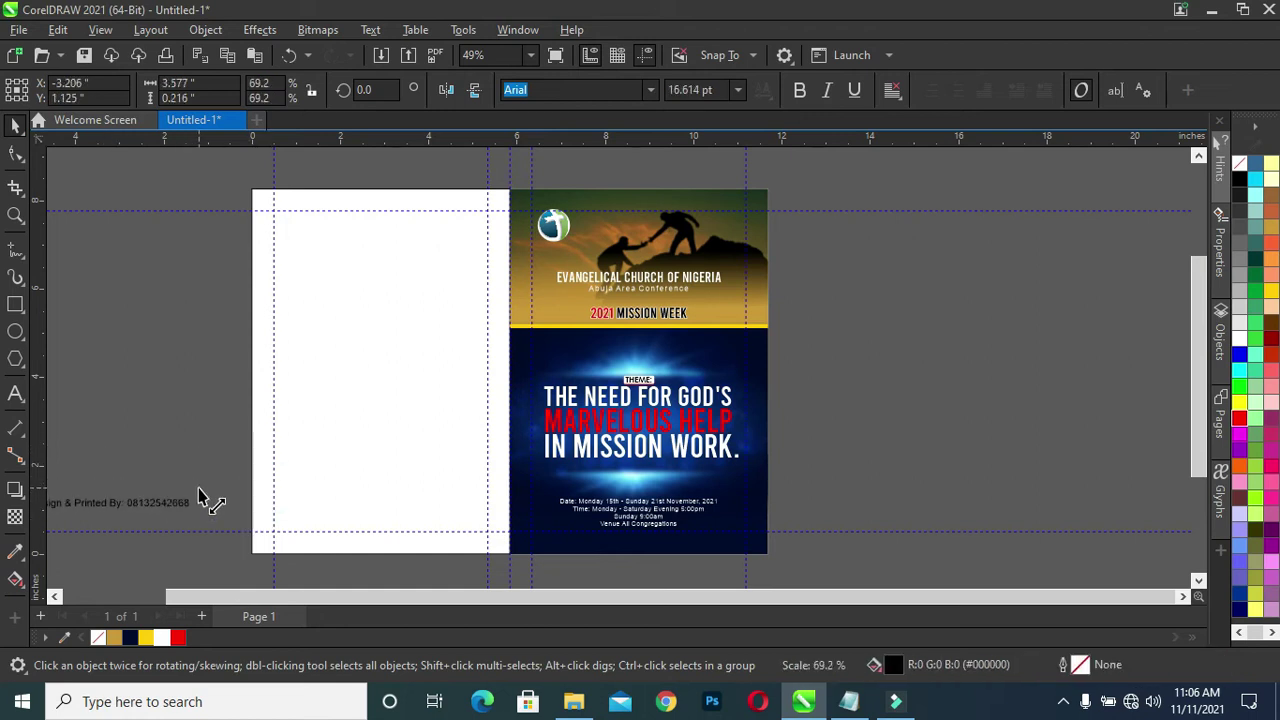
left_click_drag(161, 497, 179, 503)
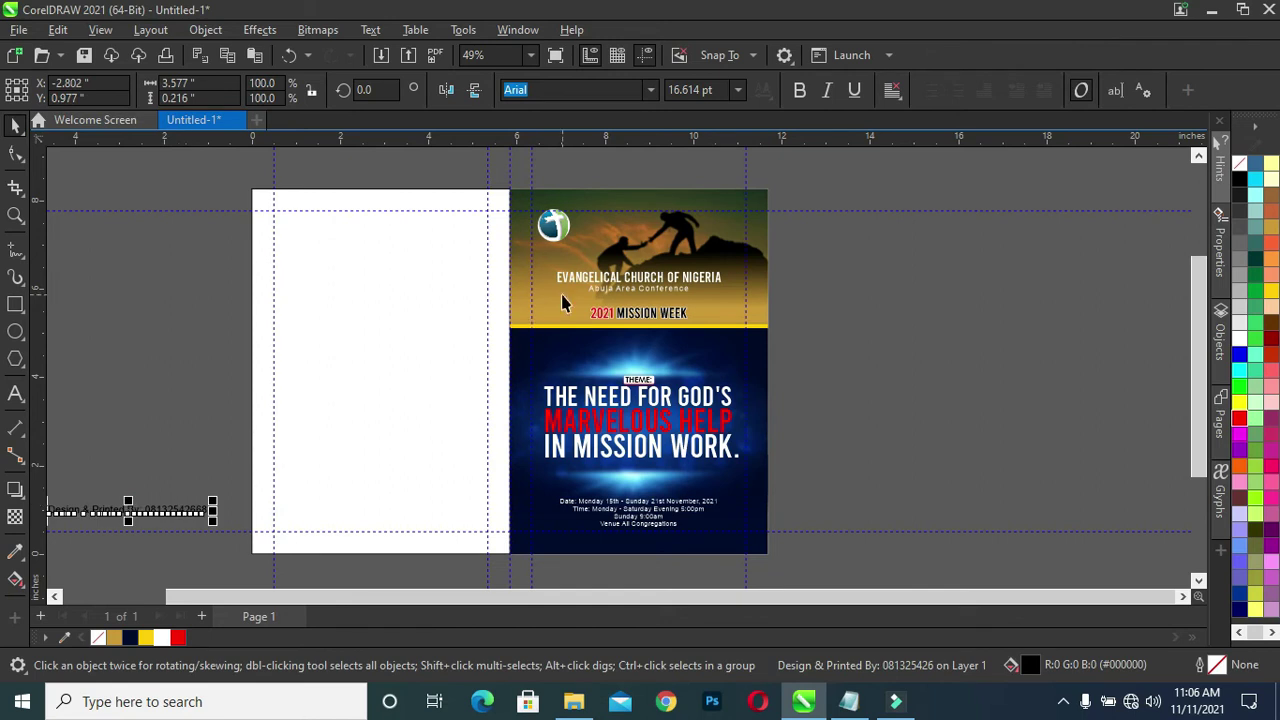
left_click(724, 87)
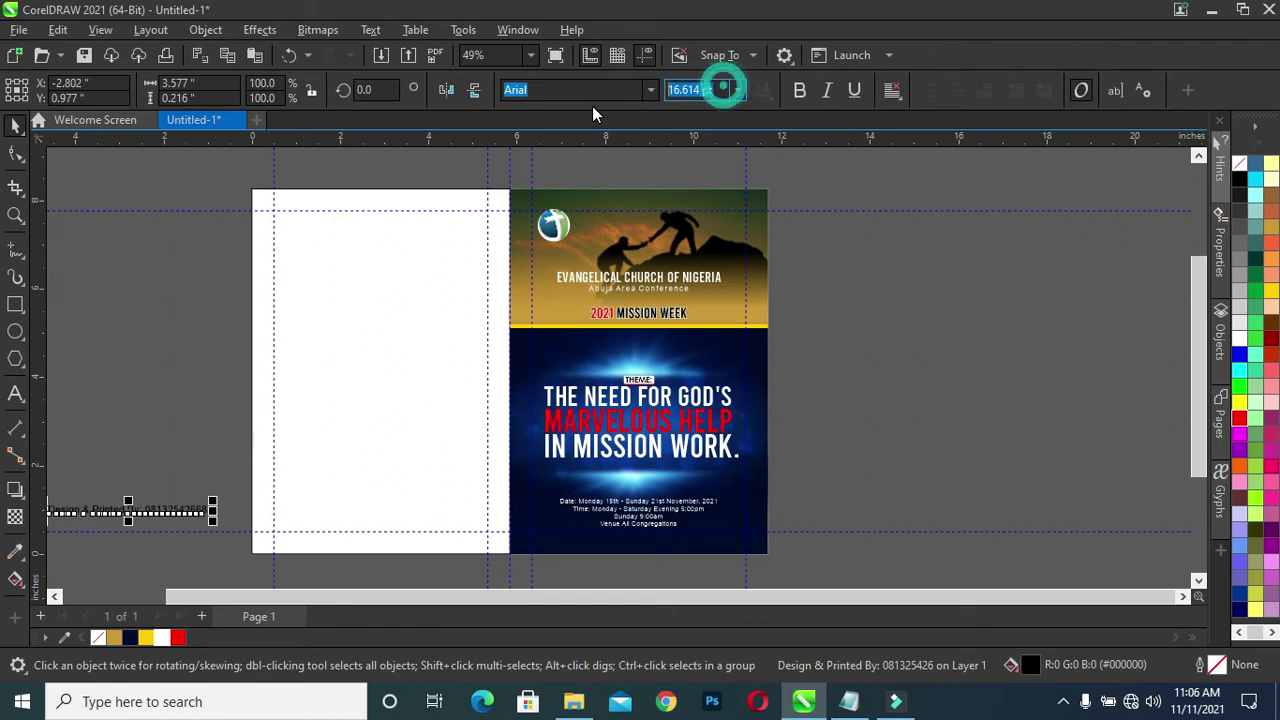
type("12.171")
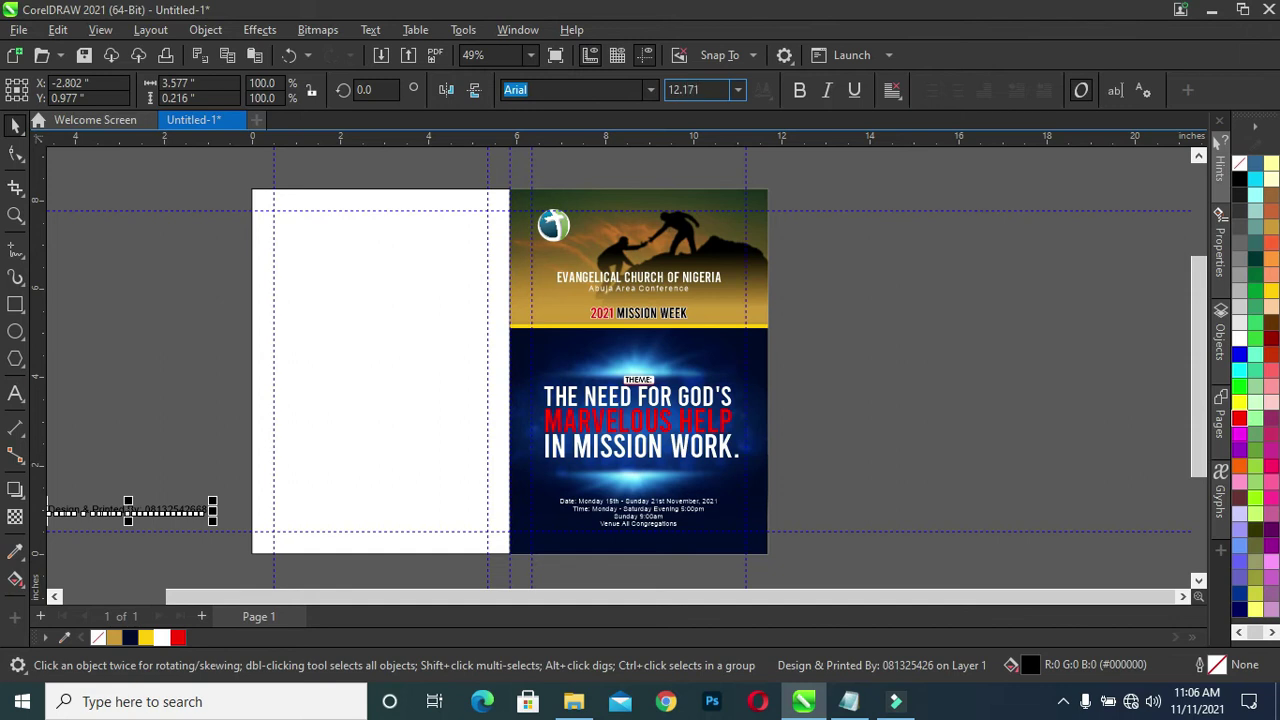
key("Return")
left_click(105, 391)
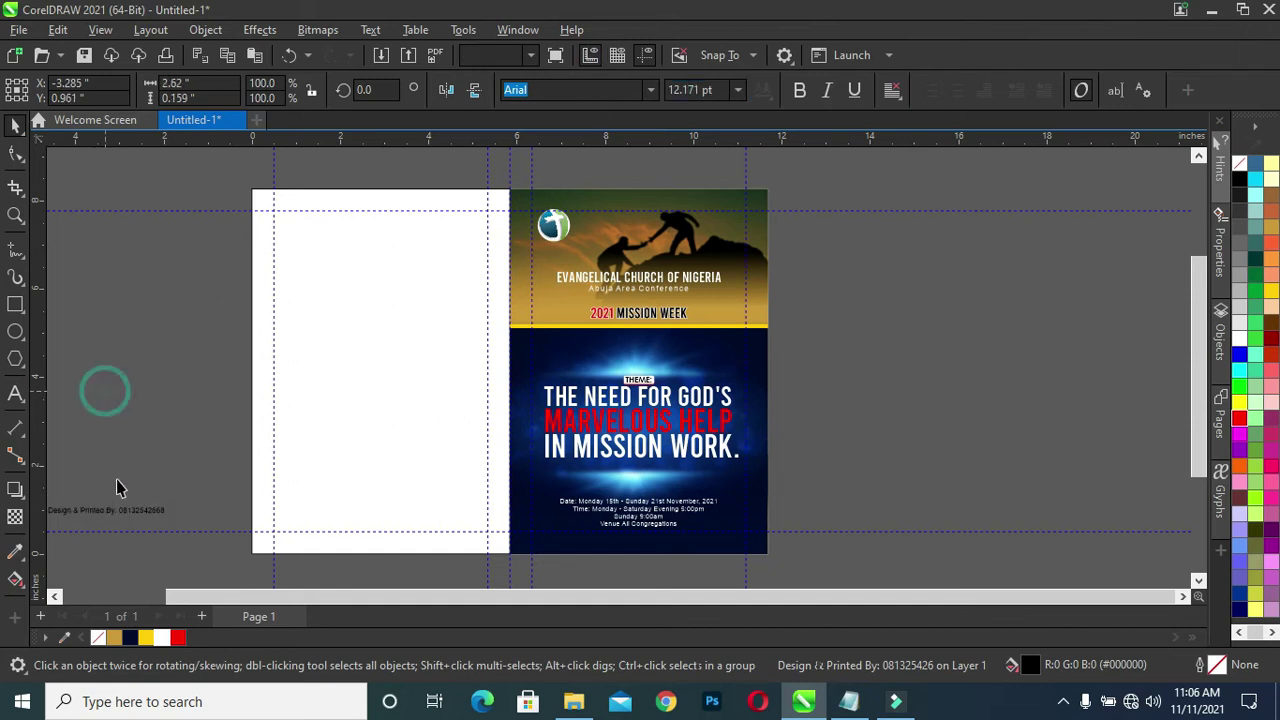
left_click(136, 517)
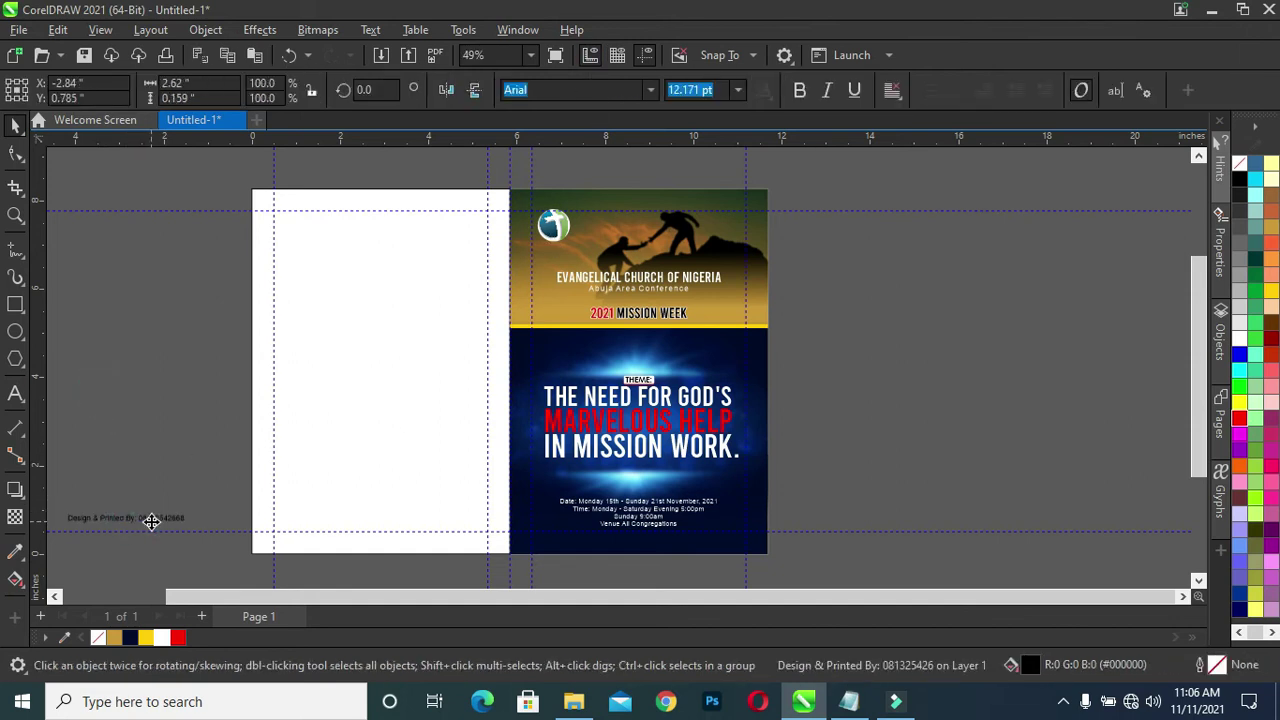
left_click(293, 482)
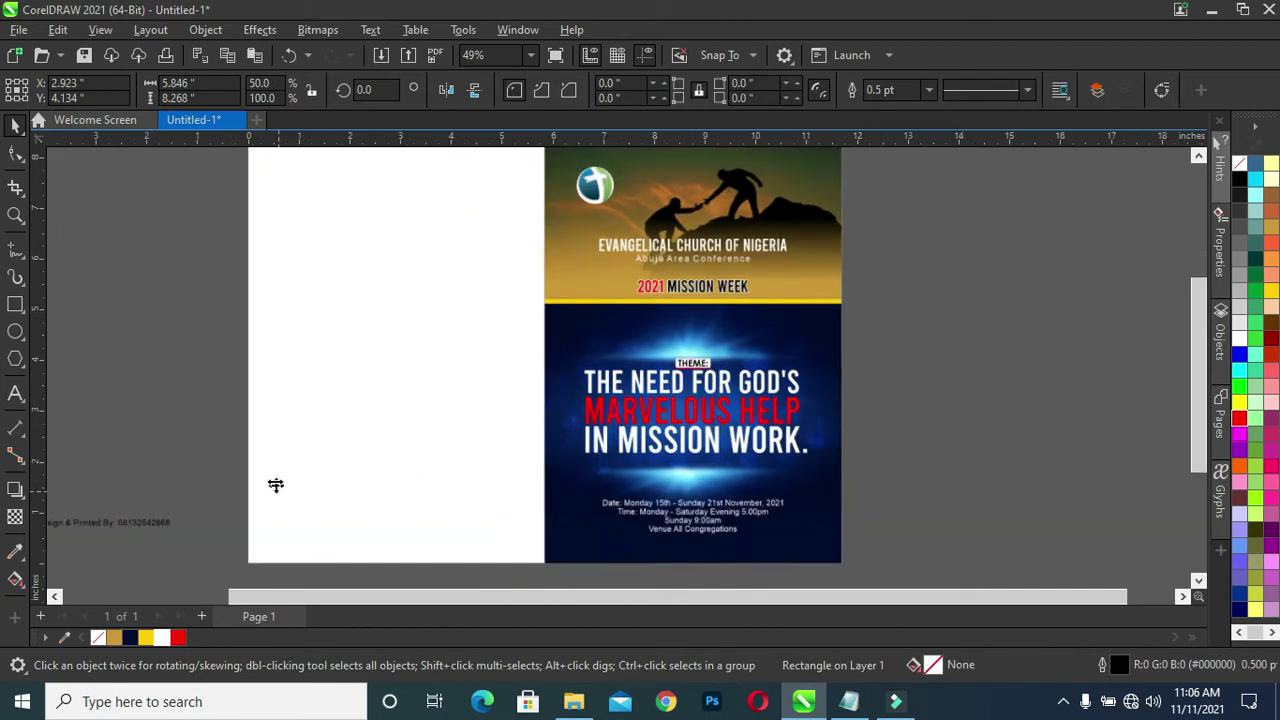
Step: Draw a rounded arch across the back page with the Pen tool
scroll(280, 480, "up", 2)
scroll(351, 323, "down", 1)
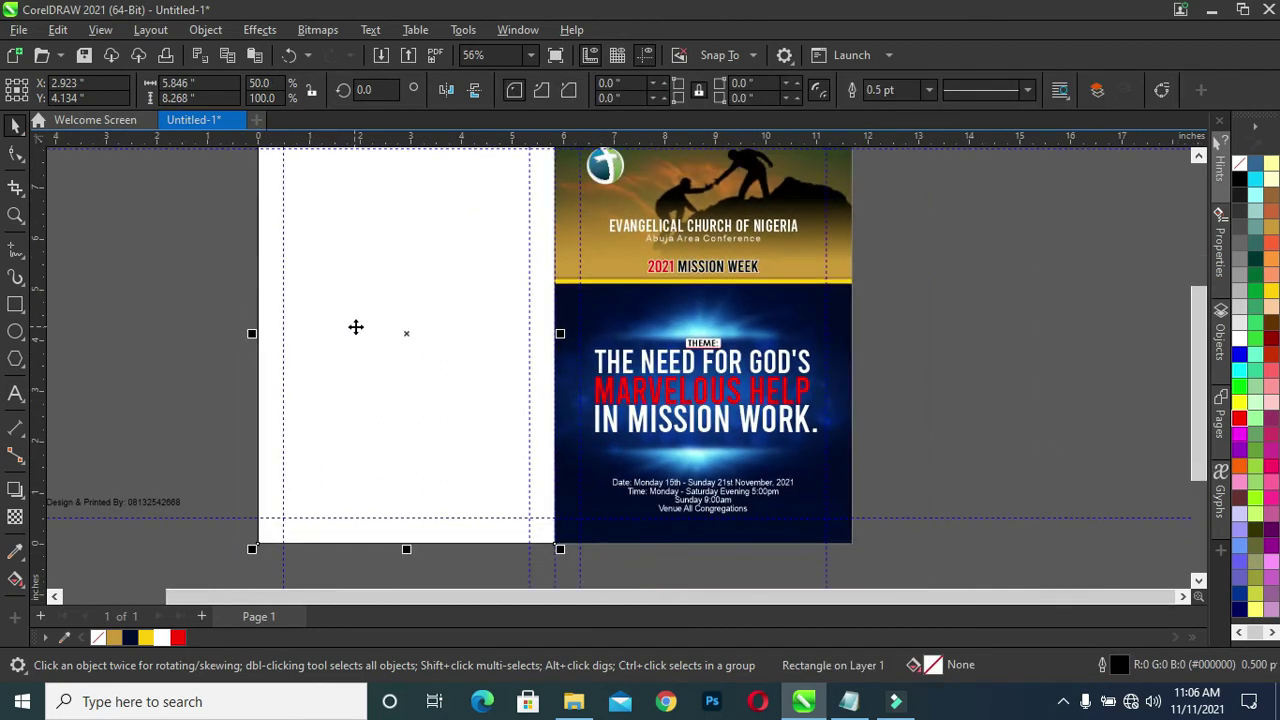
scroll(355, 327, "down", 1)
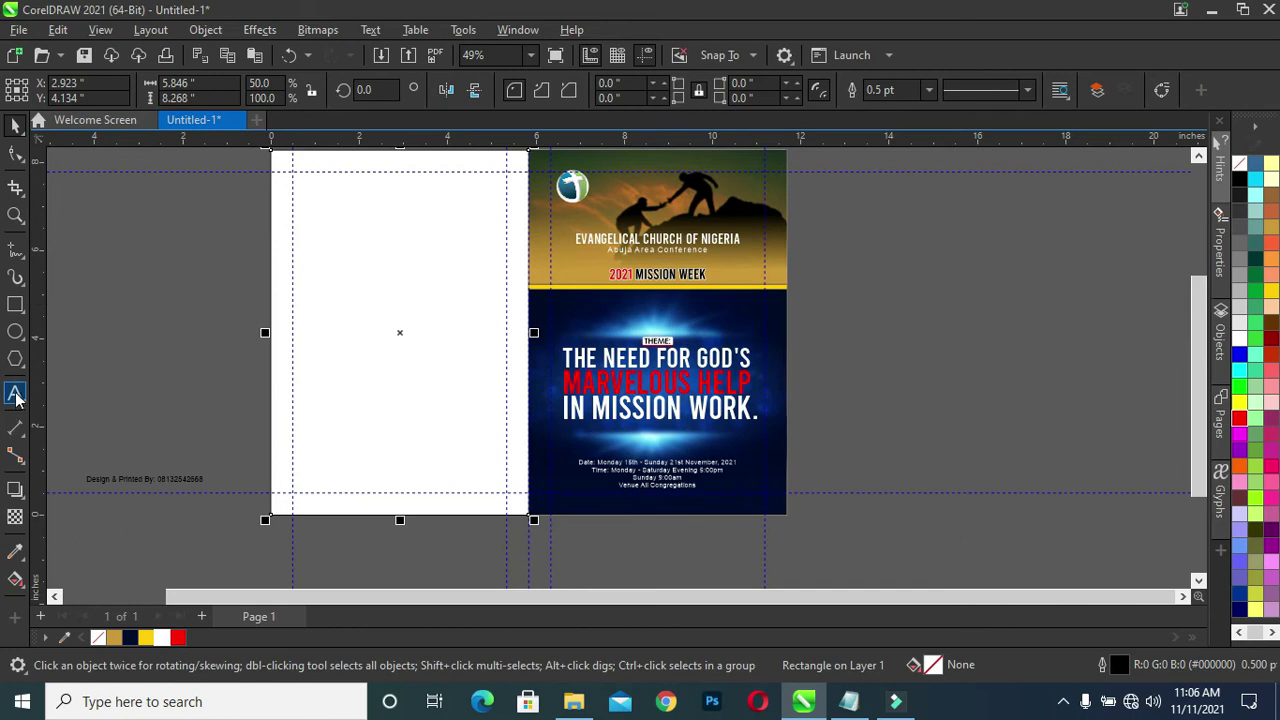
left_click(27, 253)
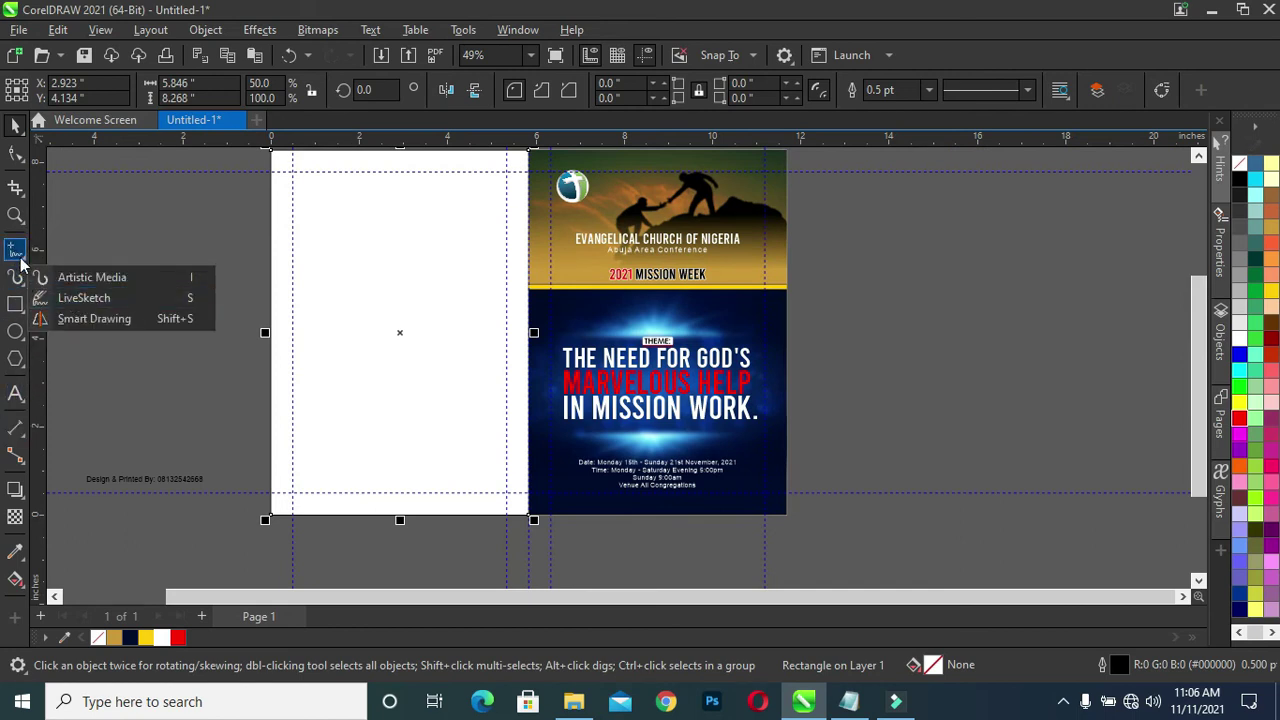
left_click(90, 315)
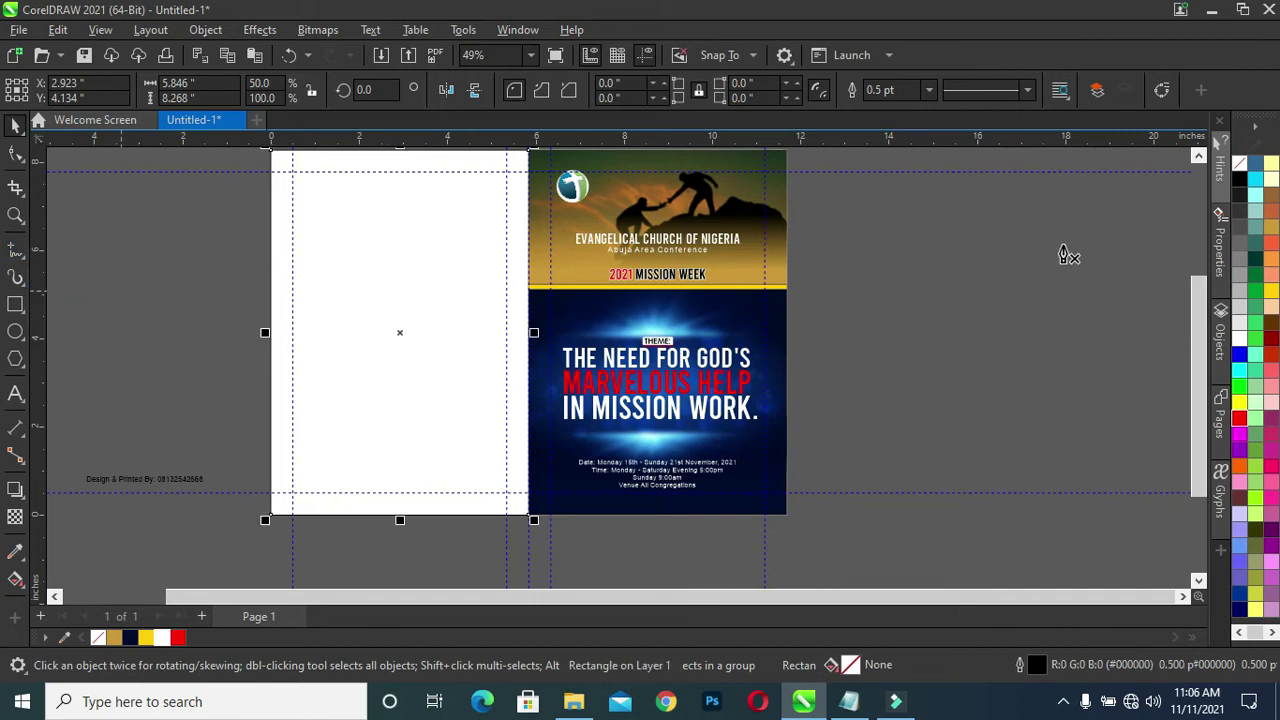
left_click_drag(1200, 372, 1194, 311)
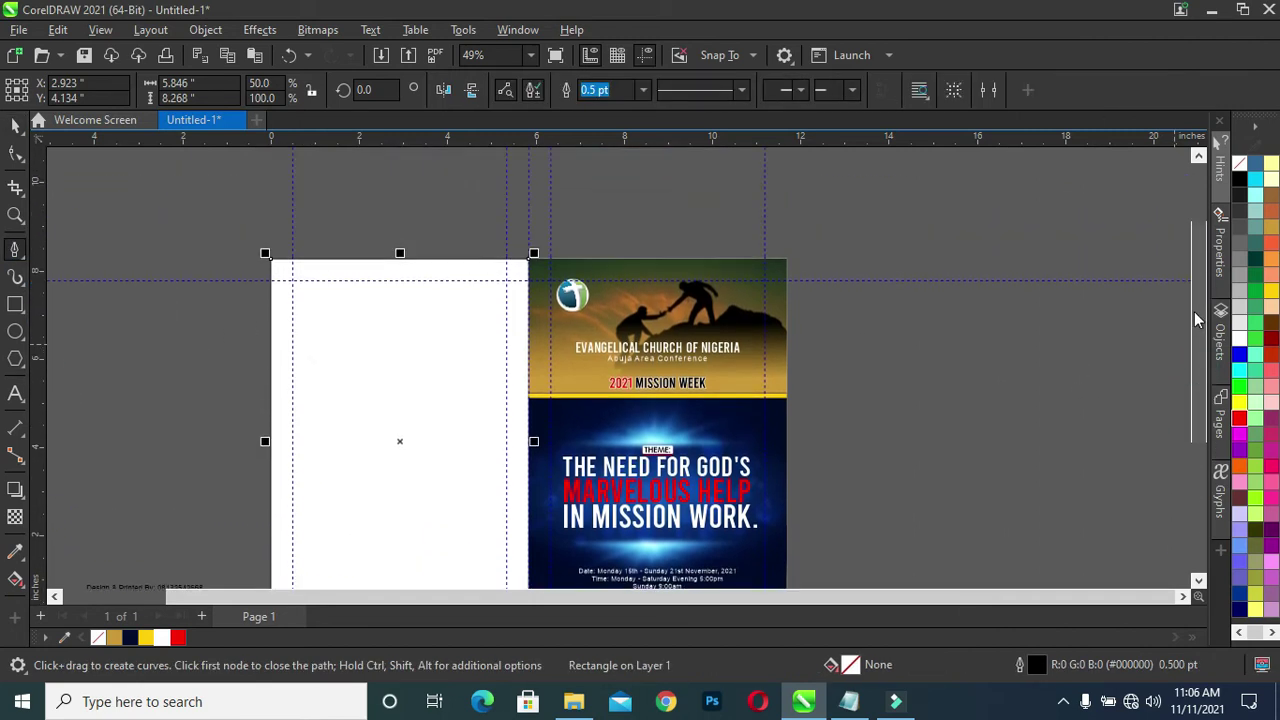
left_click(258, 478)
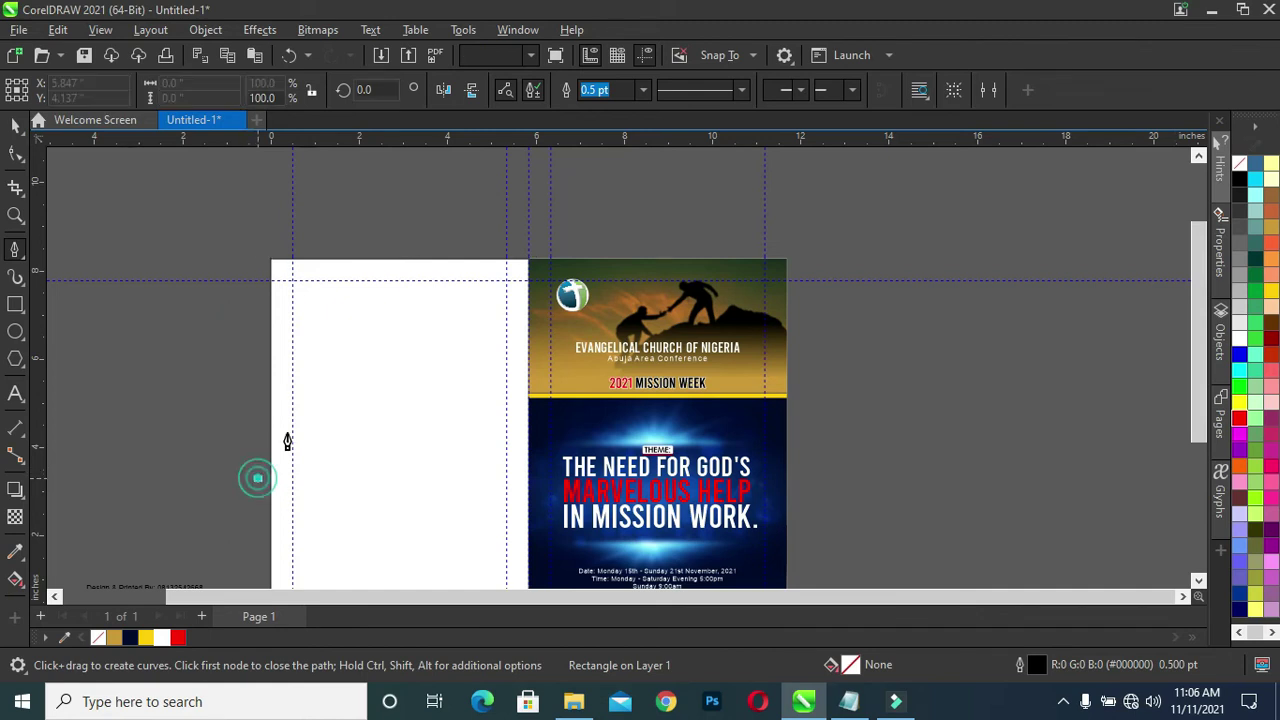
left_click(405, 408)
left_click_drag(477, 410, 505, 401)
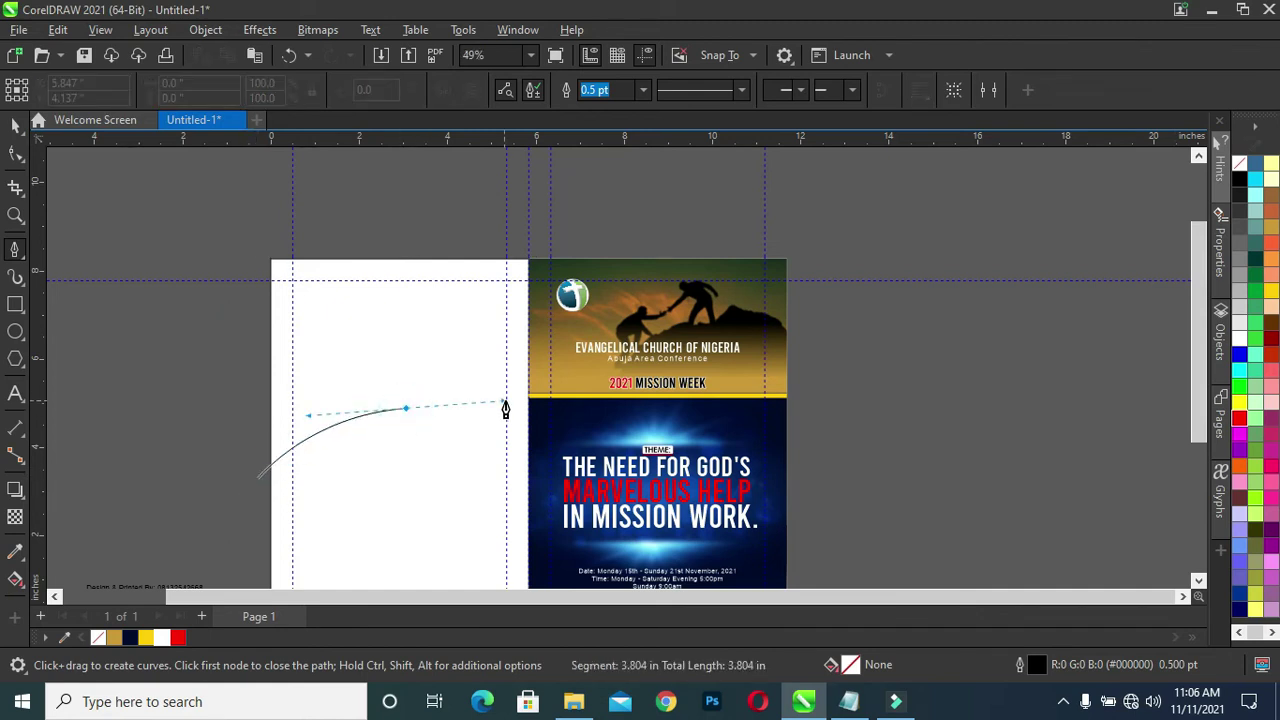
left_click(537, 500)
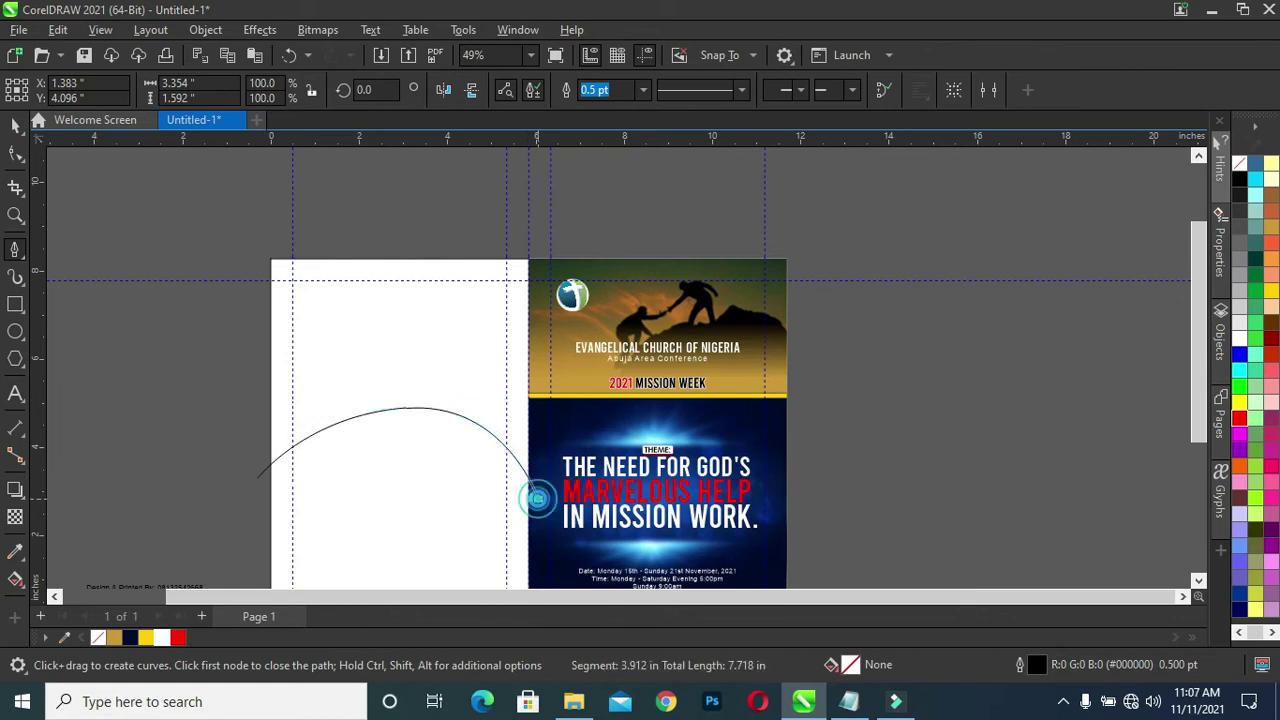
Step: Close the shape above the page's top edge and fill it dark navy
left_click(543, 224)
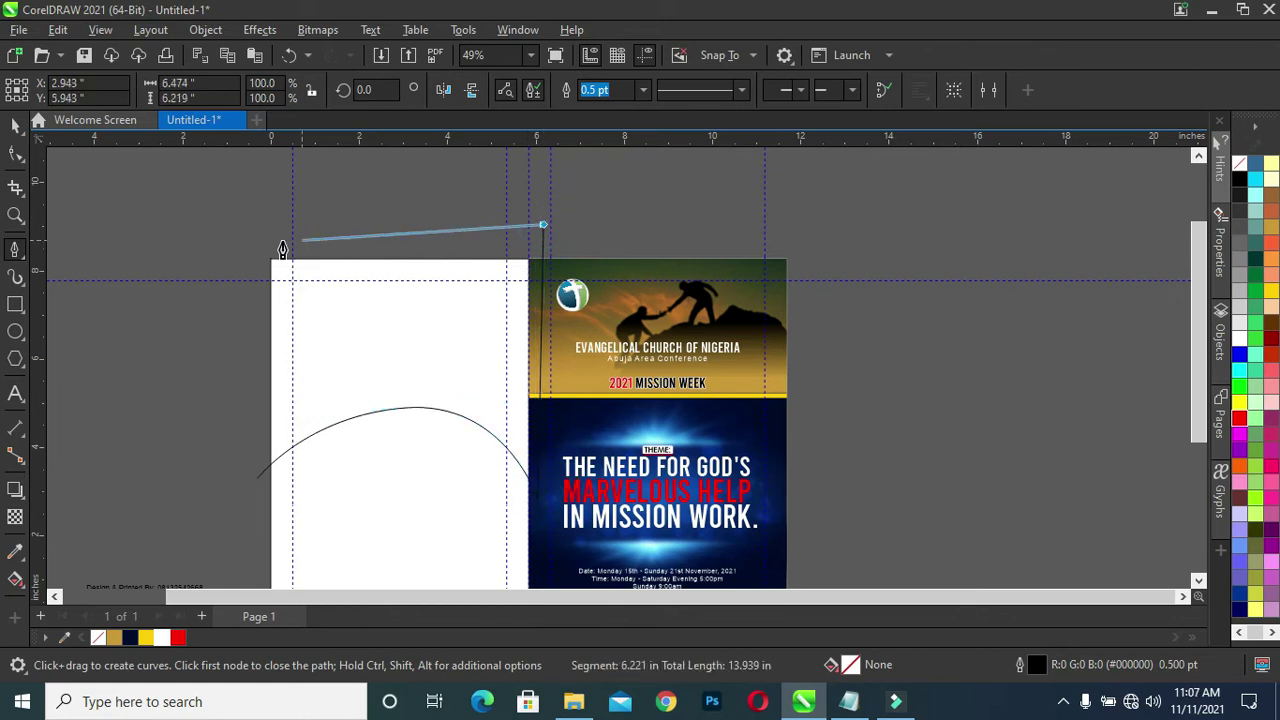
left_click(263, 232)
left_click(230, 393)
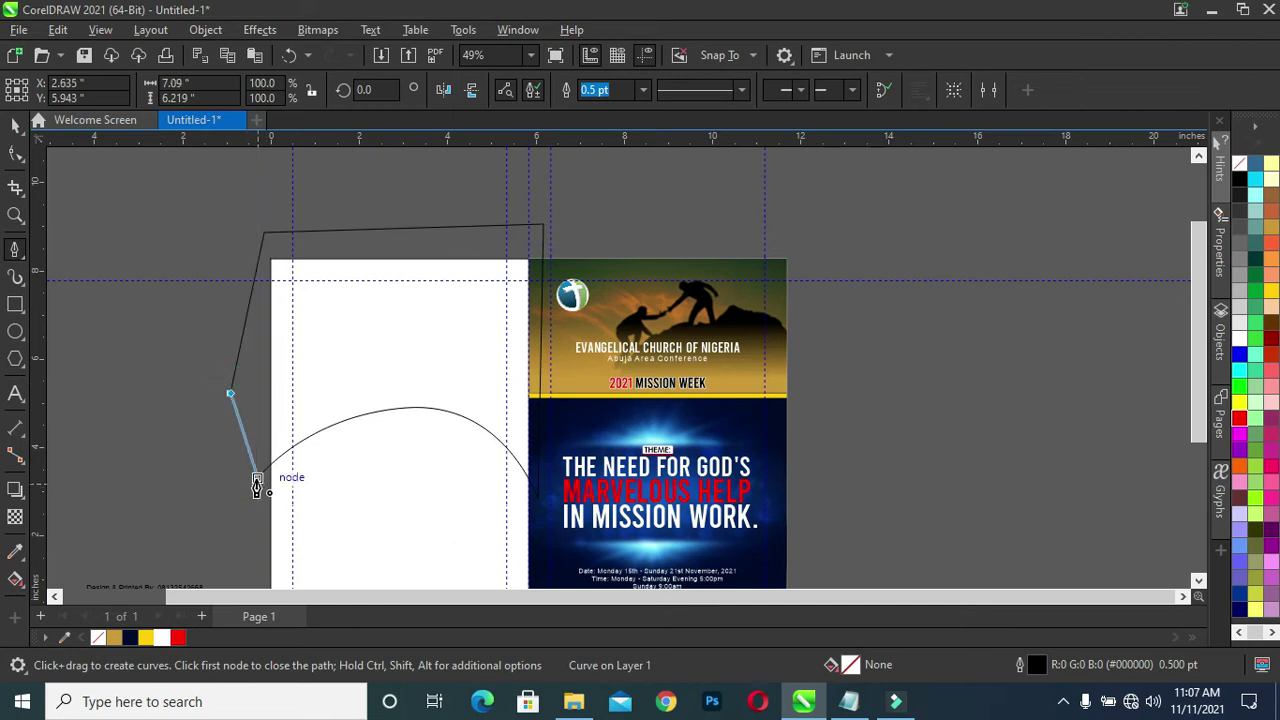
left_click(257, 477)
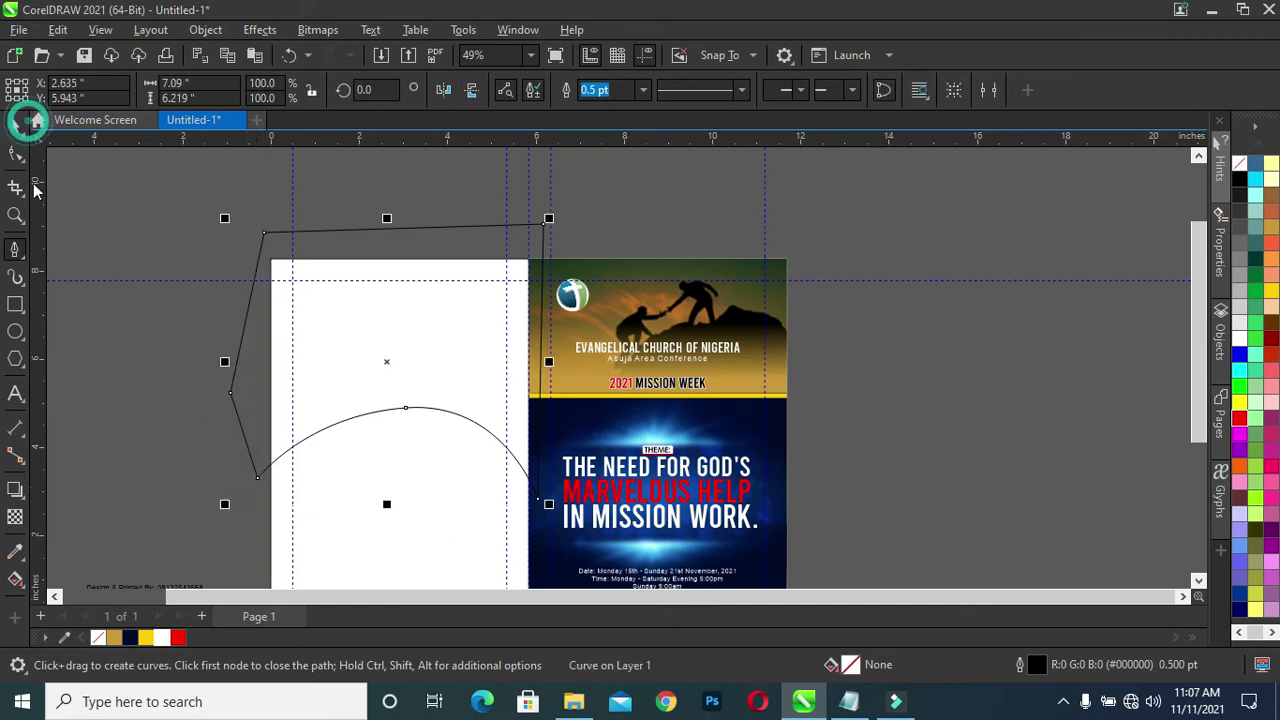
left_click(13, 125)
left_click(130, 640)
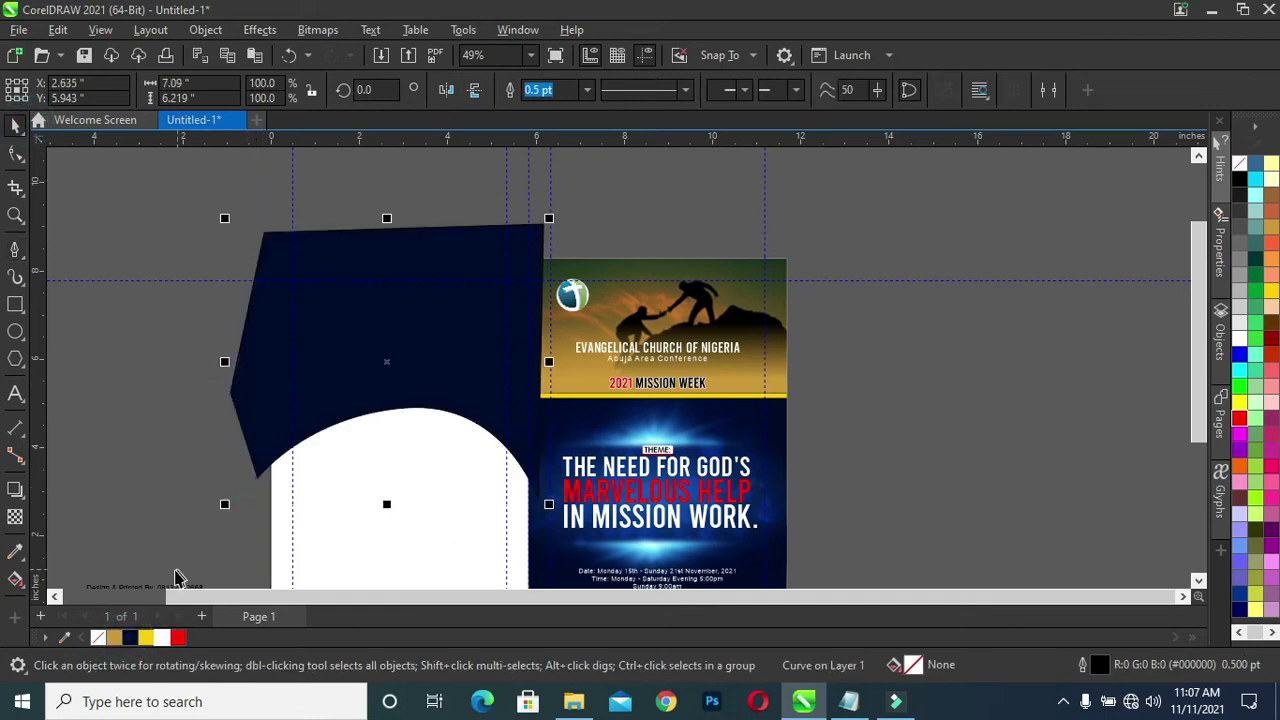
Step: Remove the navy shape's outline while keeping its navy fill
right_click(97, 638)
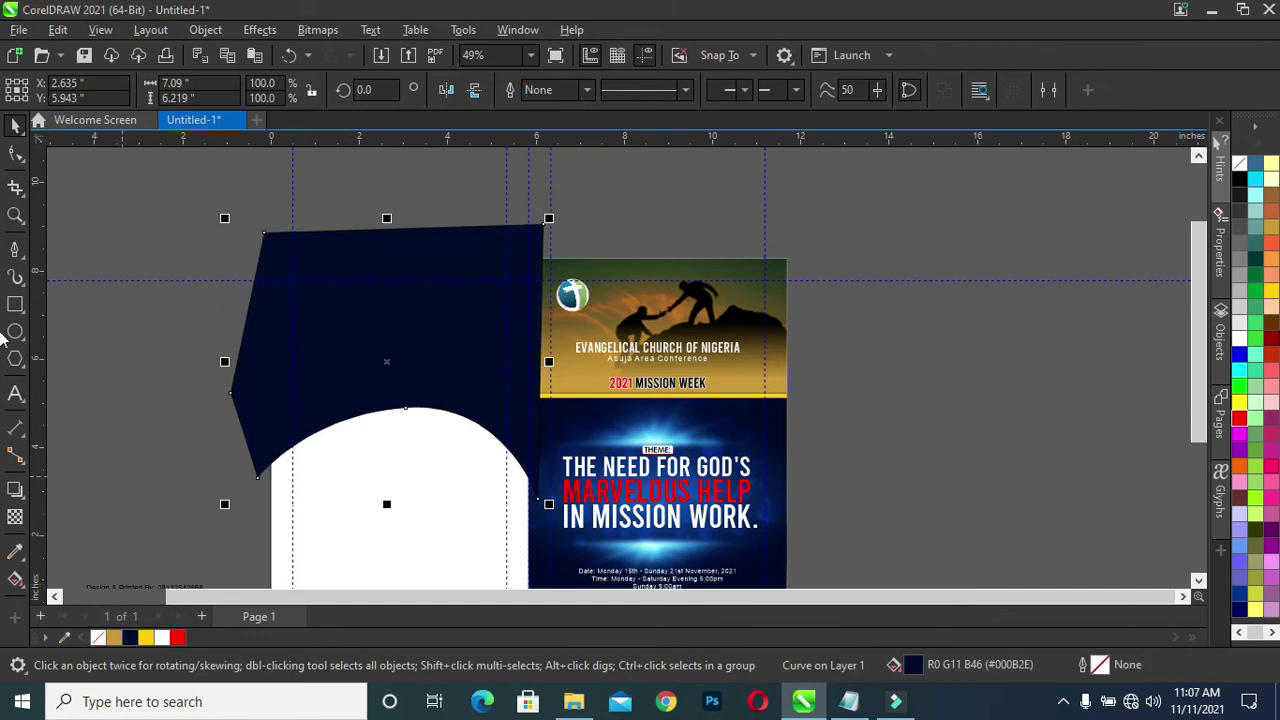
left_click_drag(1200, 385, 1192, 428)
scroll(294, 226, "up", 1)
right_click(422, 269)
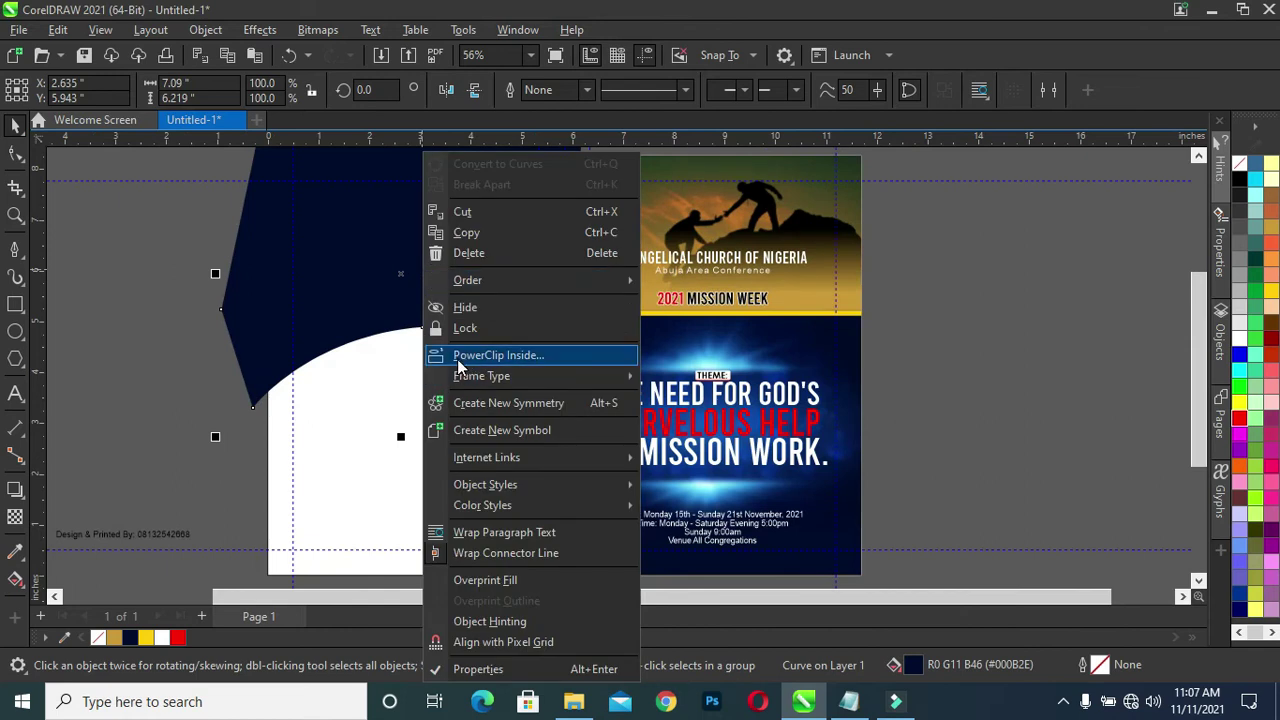
left_click(100, 640)
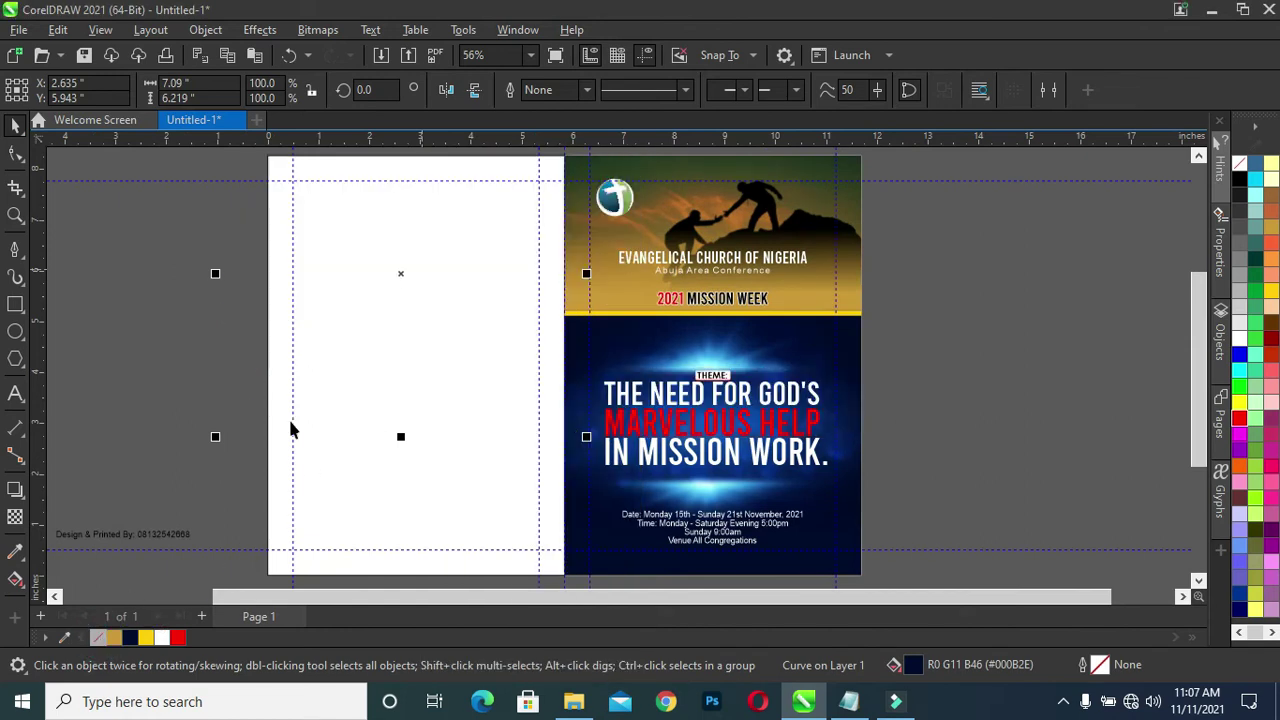
left_click(128, 637)
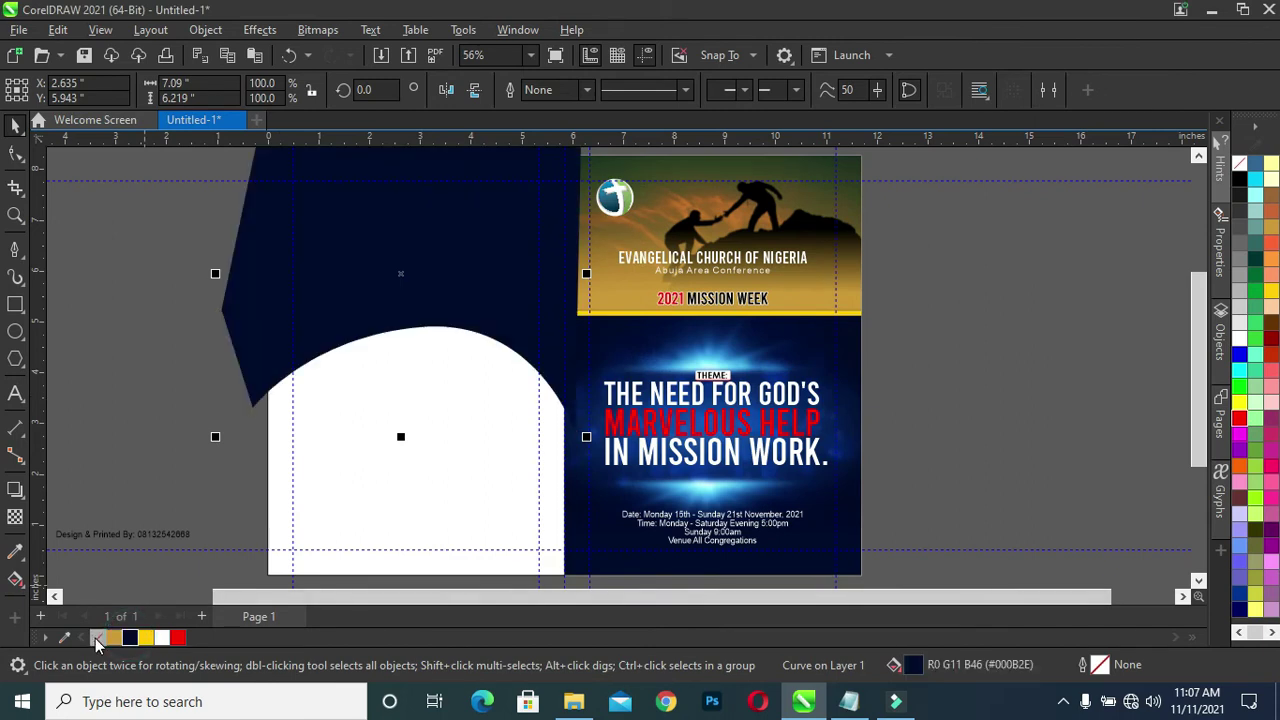
Step: PowerClip the navy shape inside the white back page rectangle
right_click(466, 290)
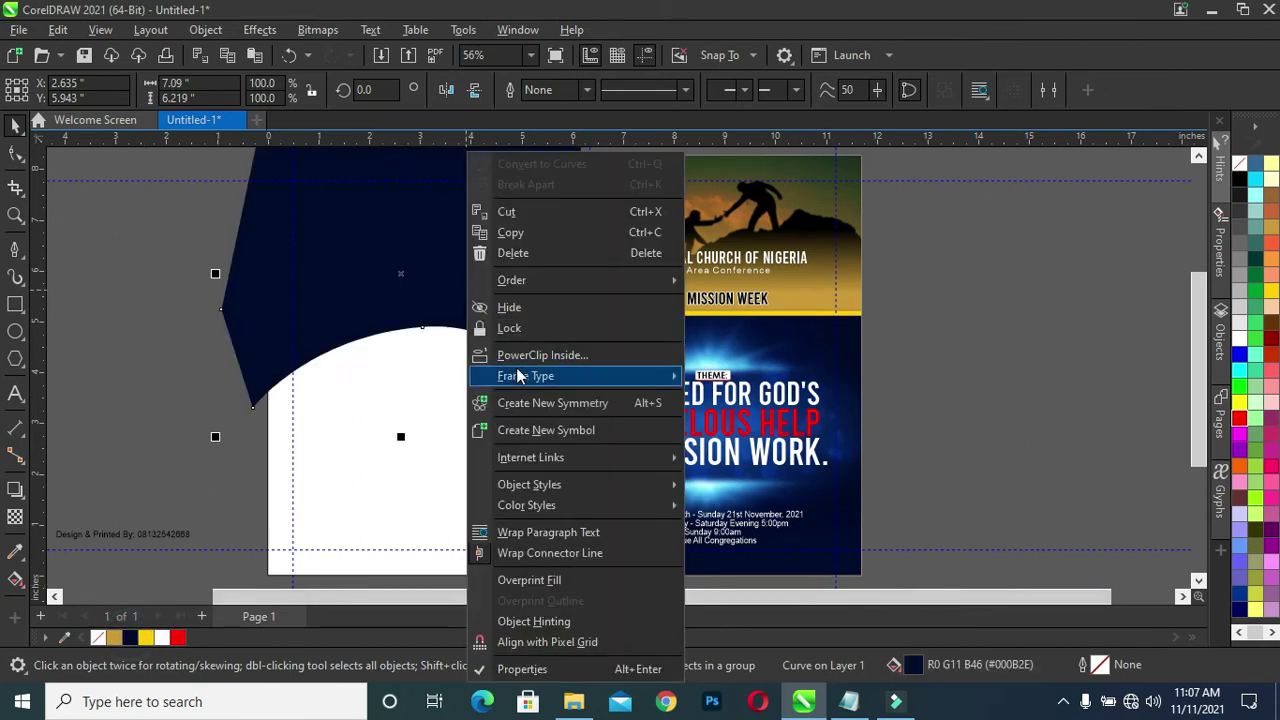
left_click(516, 354)
left_click(396, 497)
left_click(183, 448)
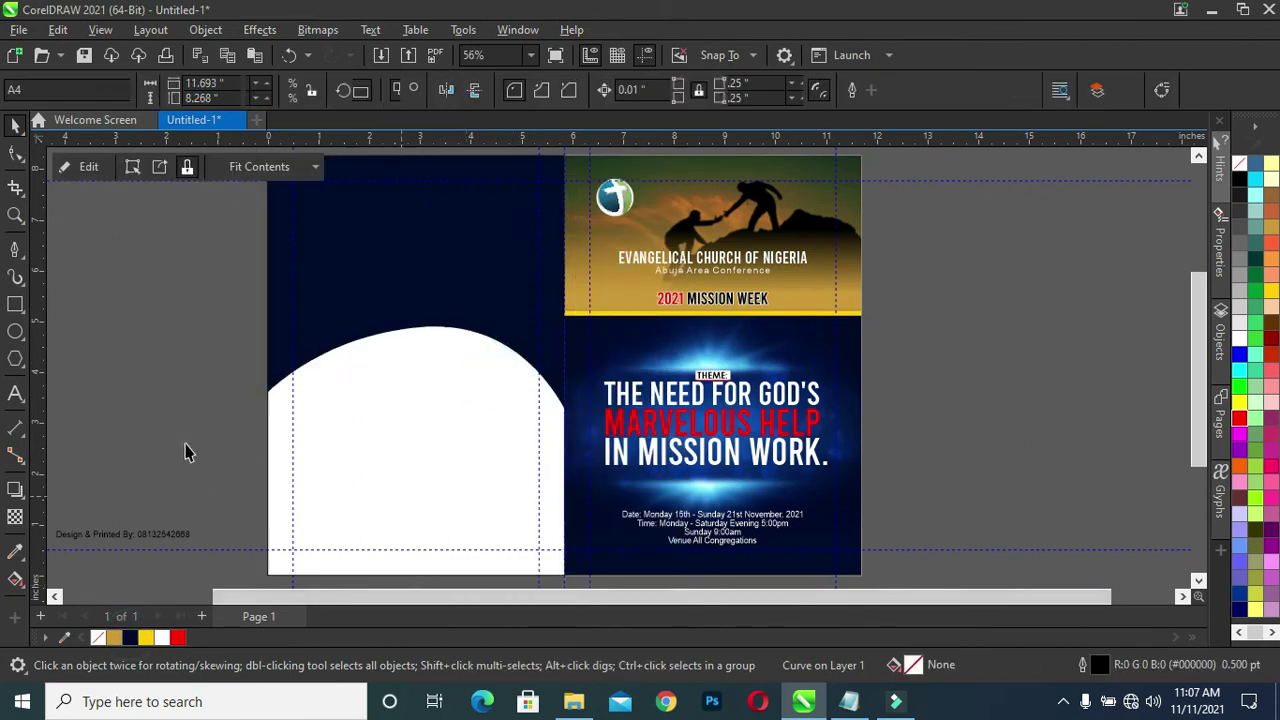
left_click(383, 432)
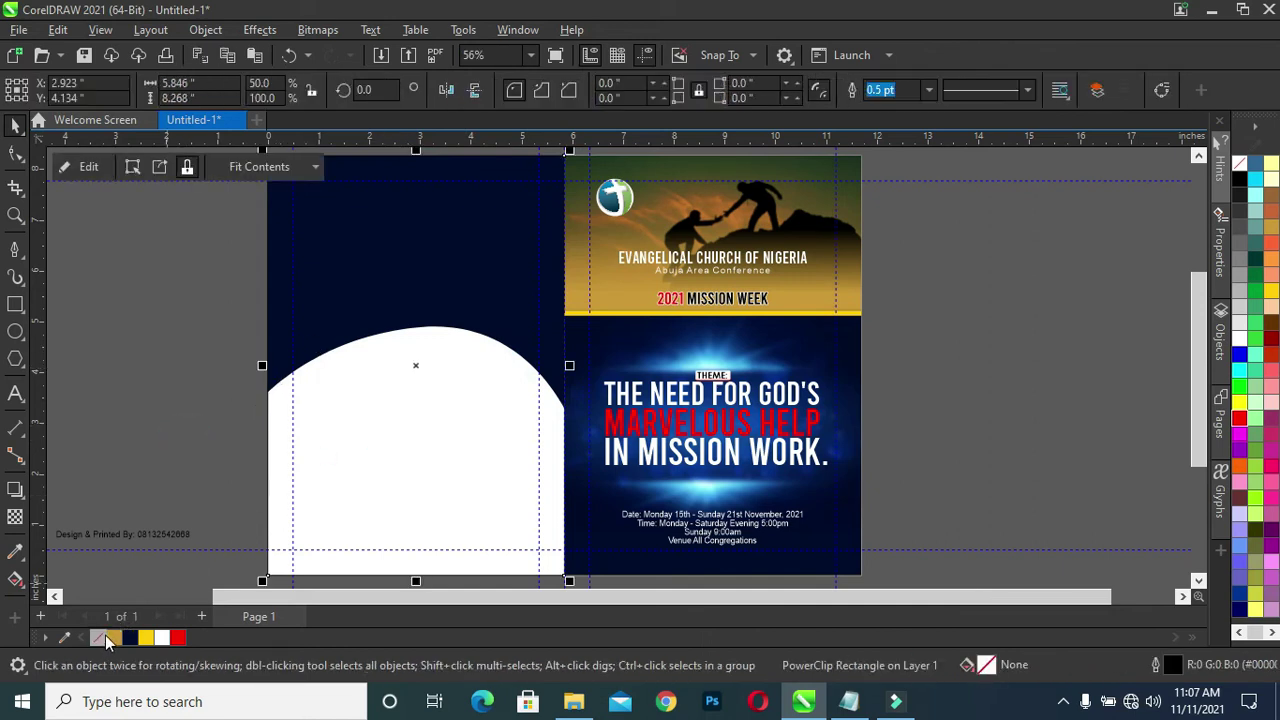
left_click(167, 434)
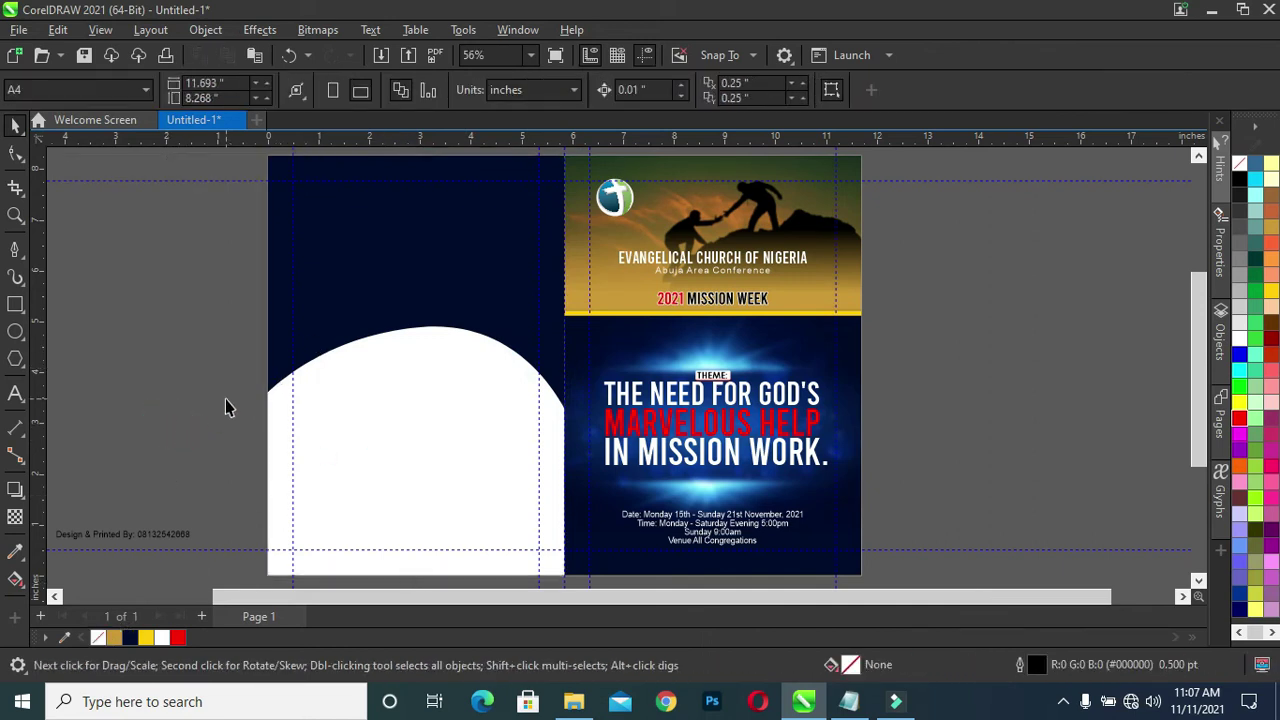
scroll(225, 398, "up", 1)
scroll(467, 335, "down", 1)
scroll(467, 335, "down", 1)
scroll(454, 377, "up", 1)
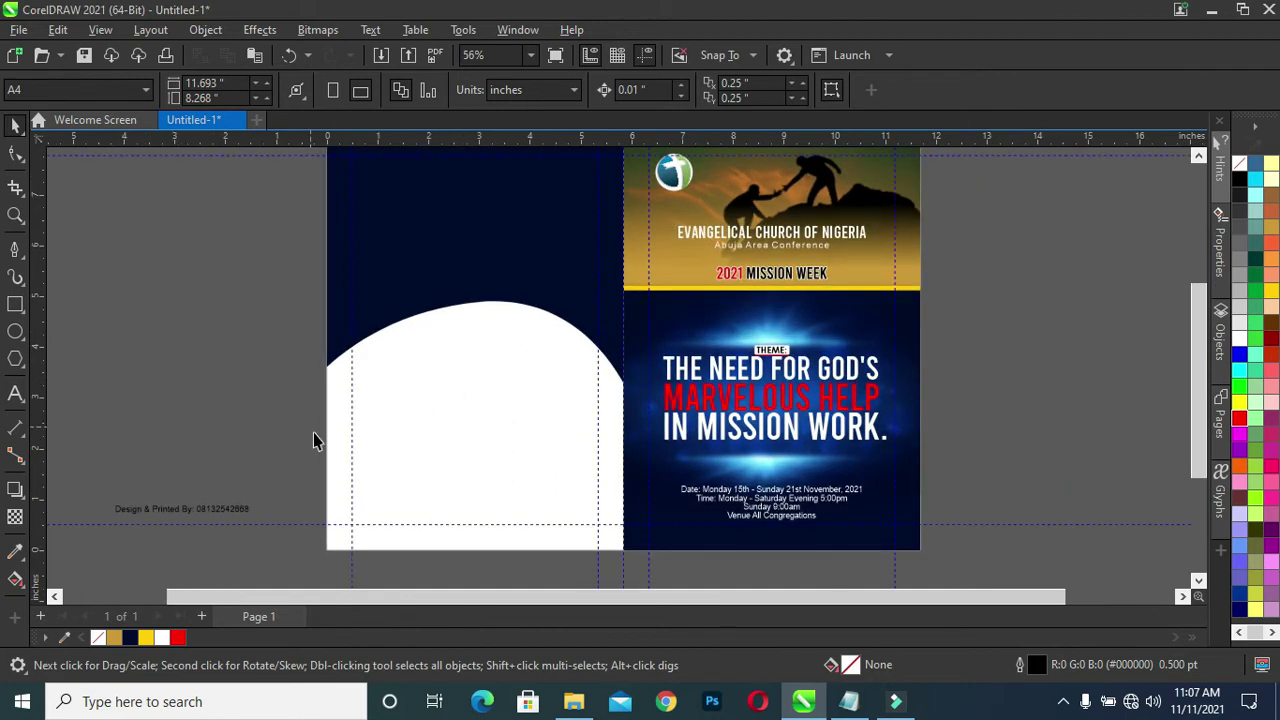
Step: Draw a six-sided polygon over the arch on the back page
left_click(14, 360)
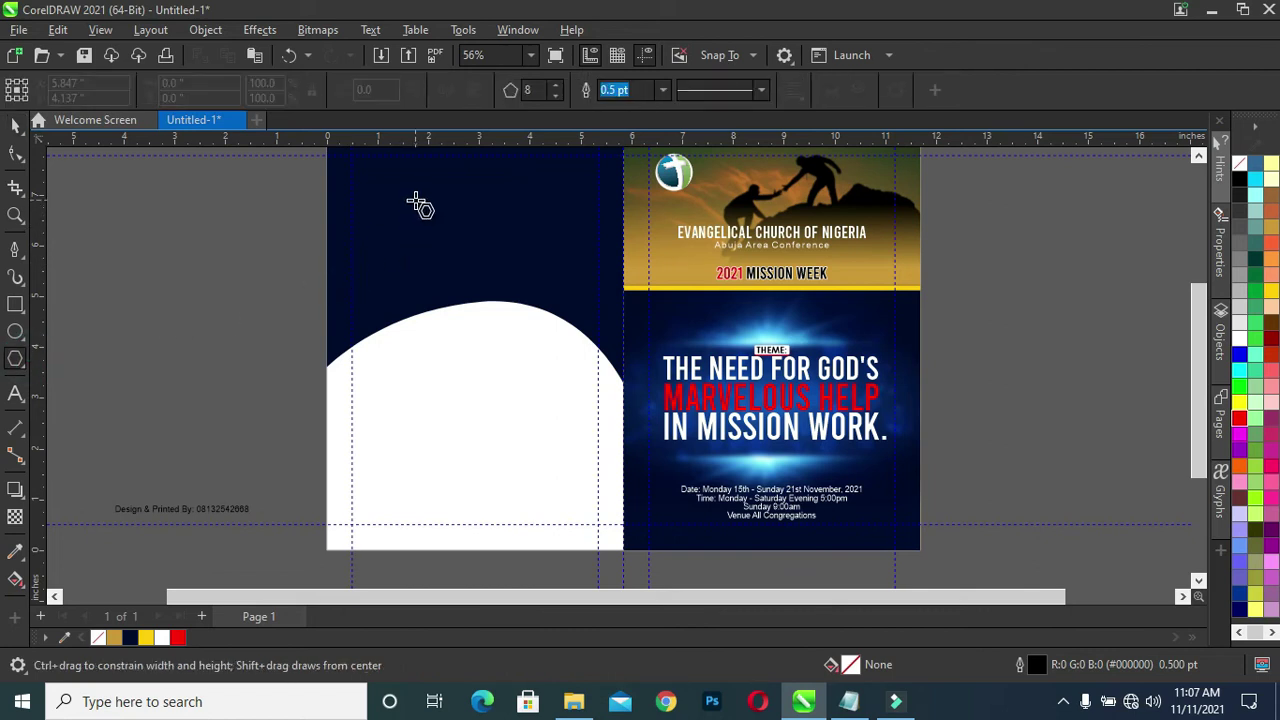
left_click_drag(406, 196, 502, 272)
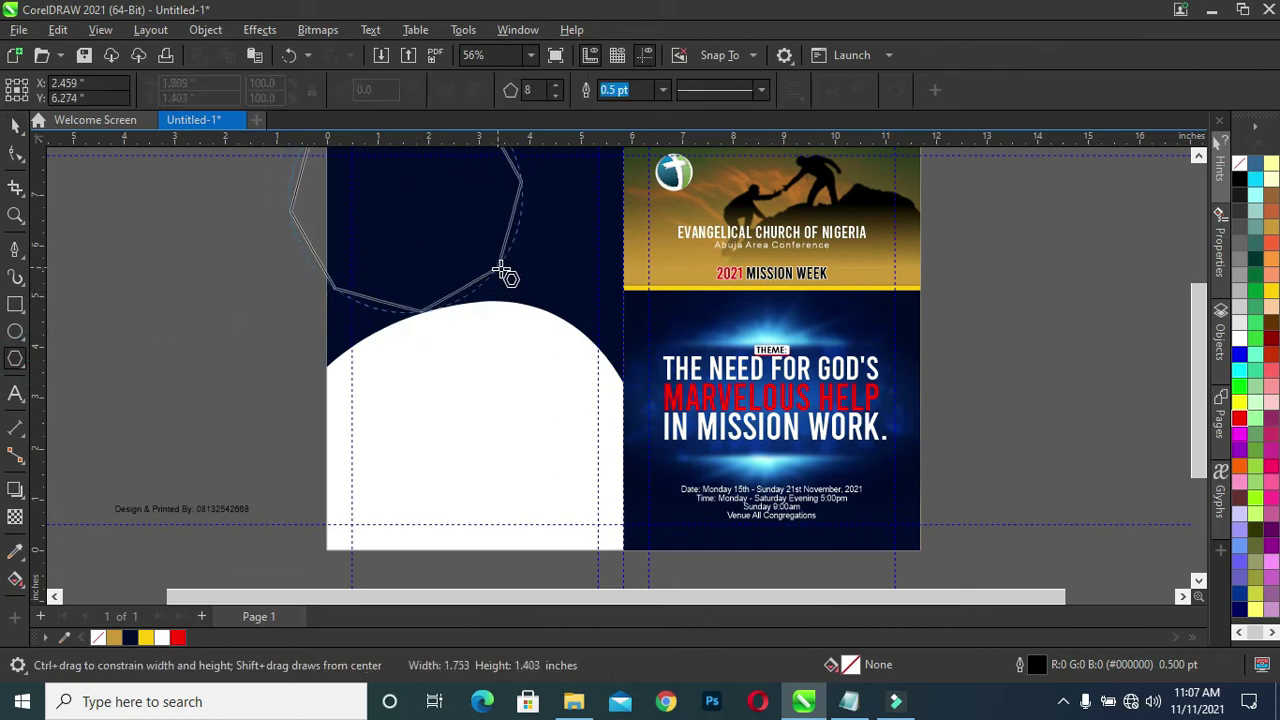
left_click_drag(408, 197, 465, 291)
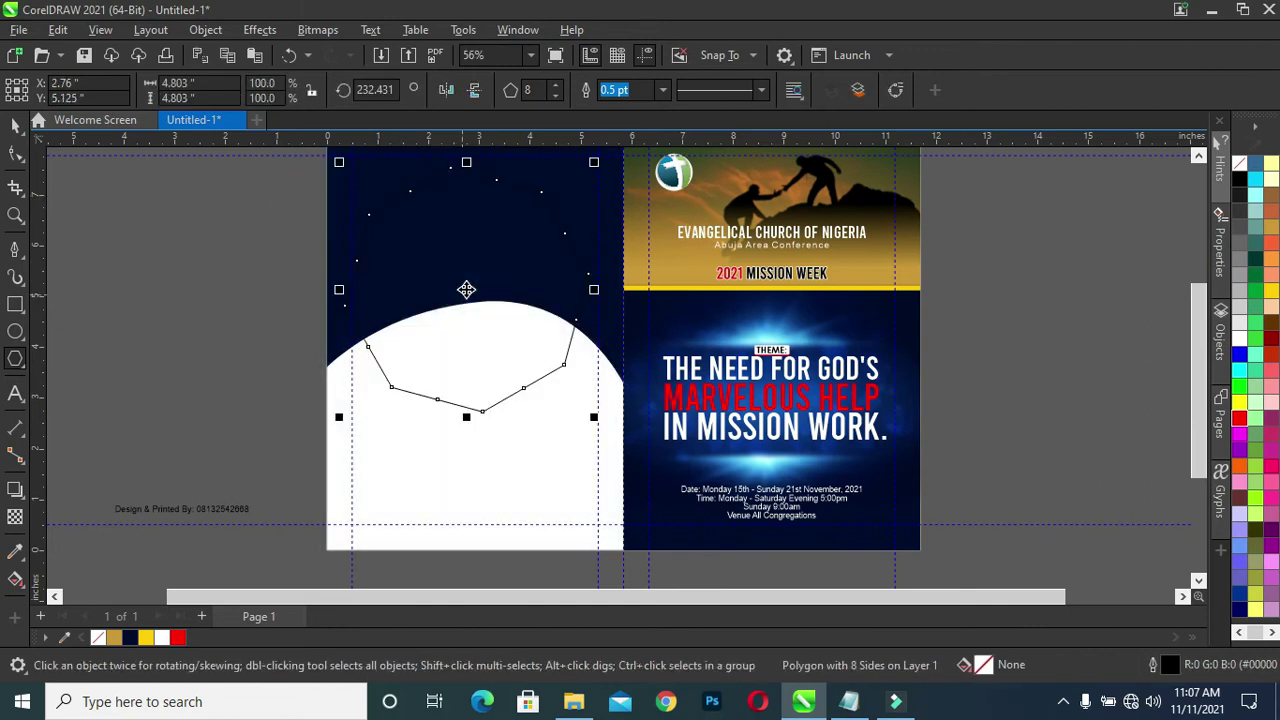
left_click(556, 95)
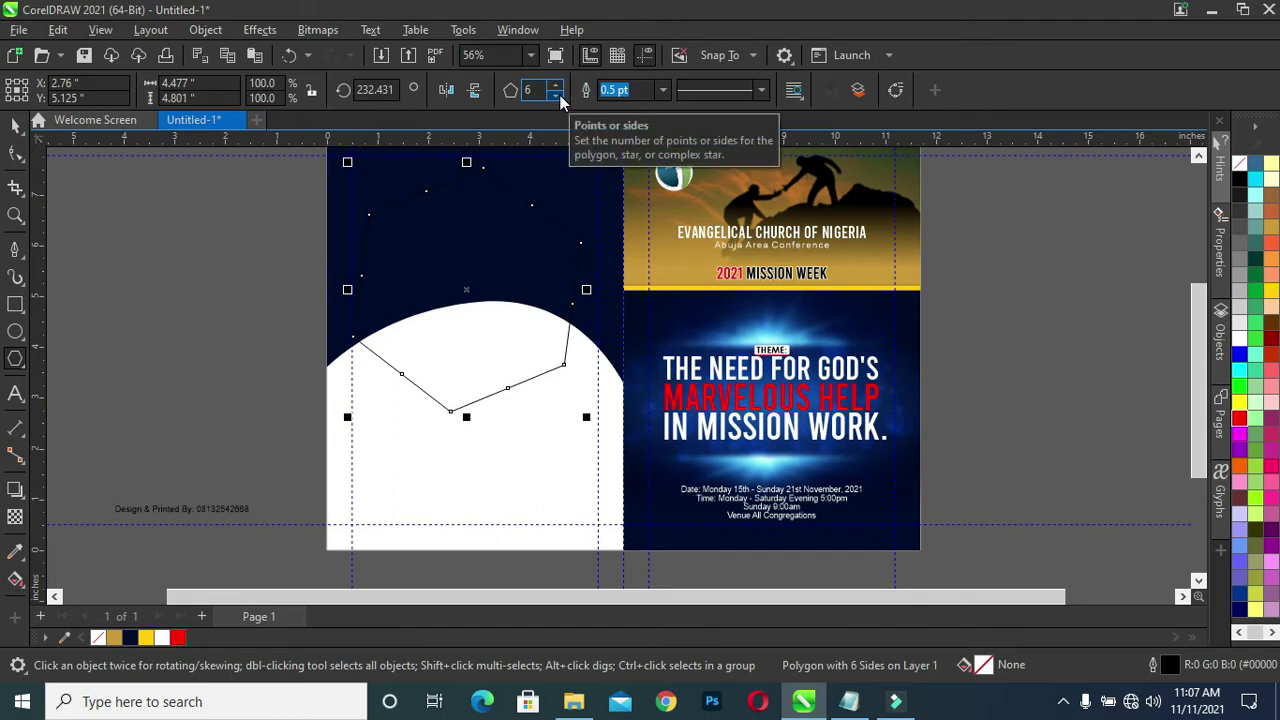
left_click(15, 124)
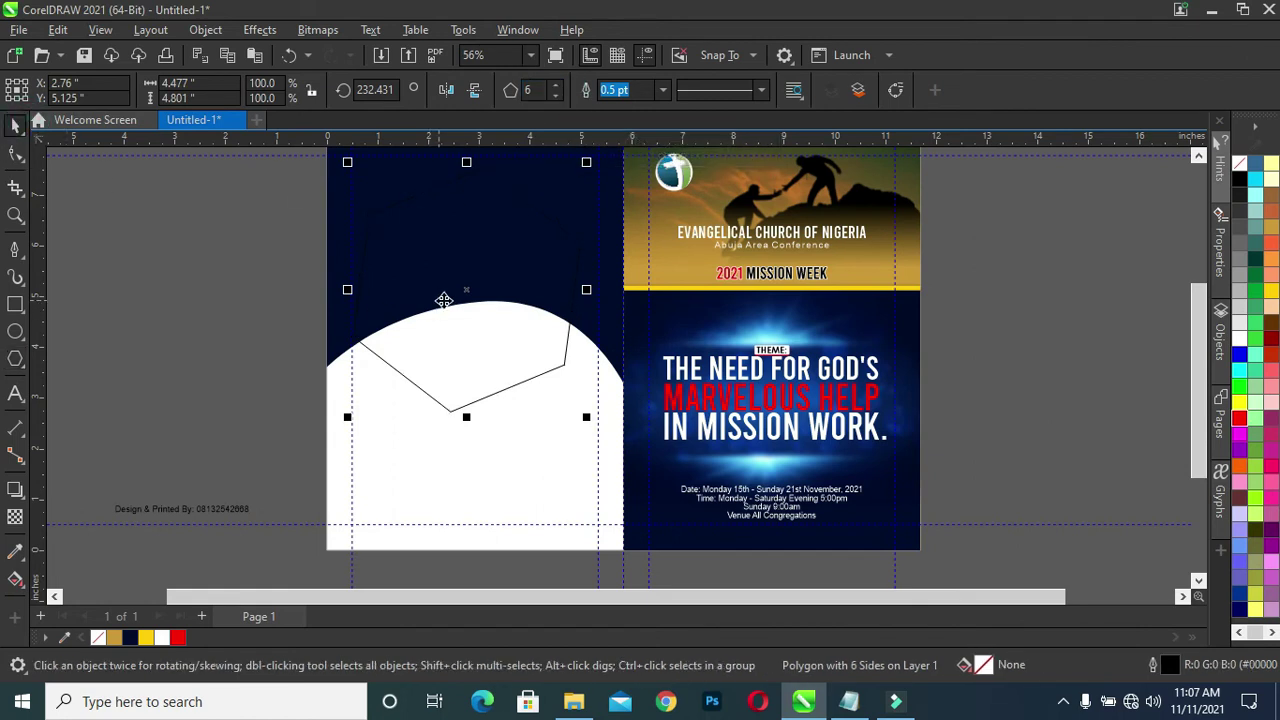
Step: Rotate the hexagon point-down, shrink it to about 73.5% and place it over the white arc
left_click(457, 291)
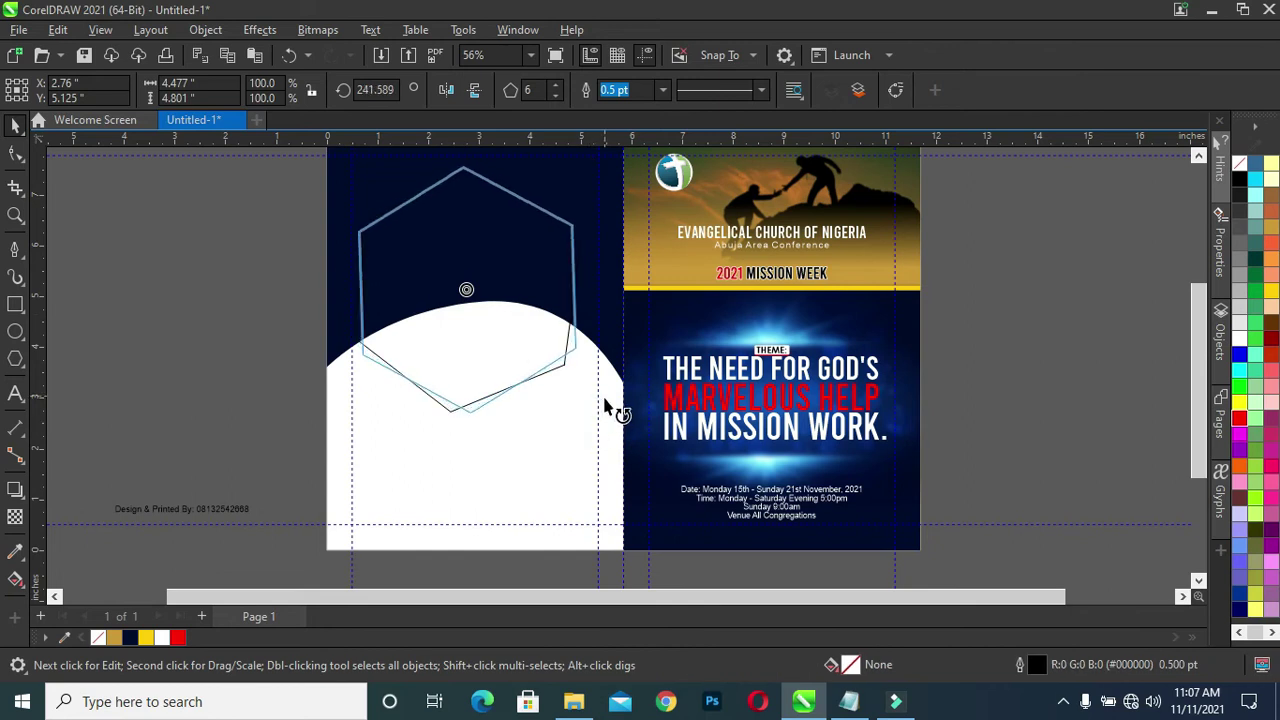
left_click_drag(590, 430, 603, 414)
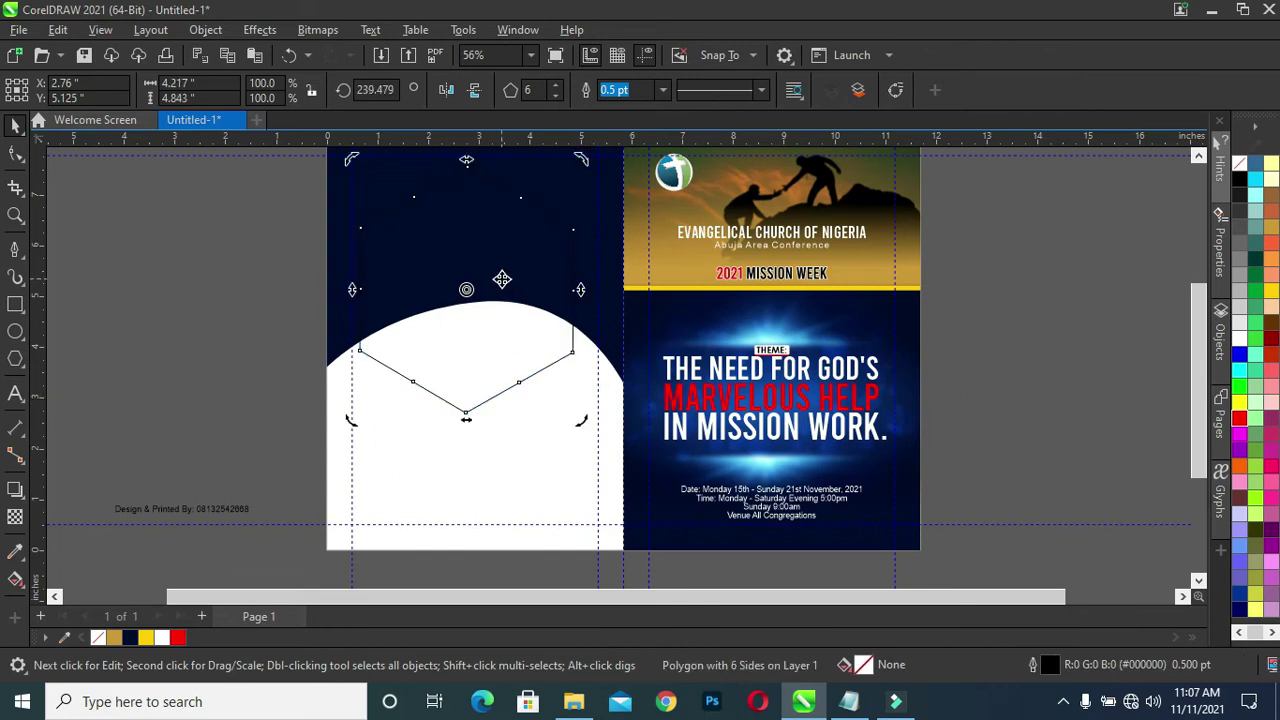
left_click(503, 285)
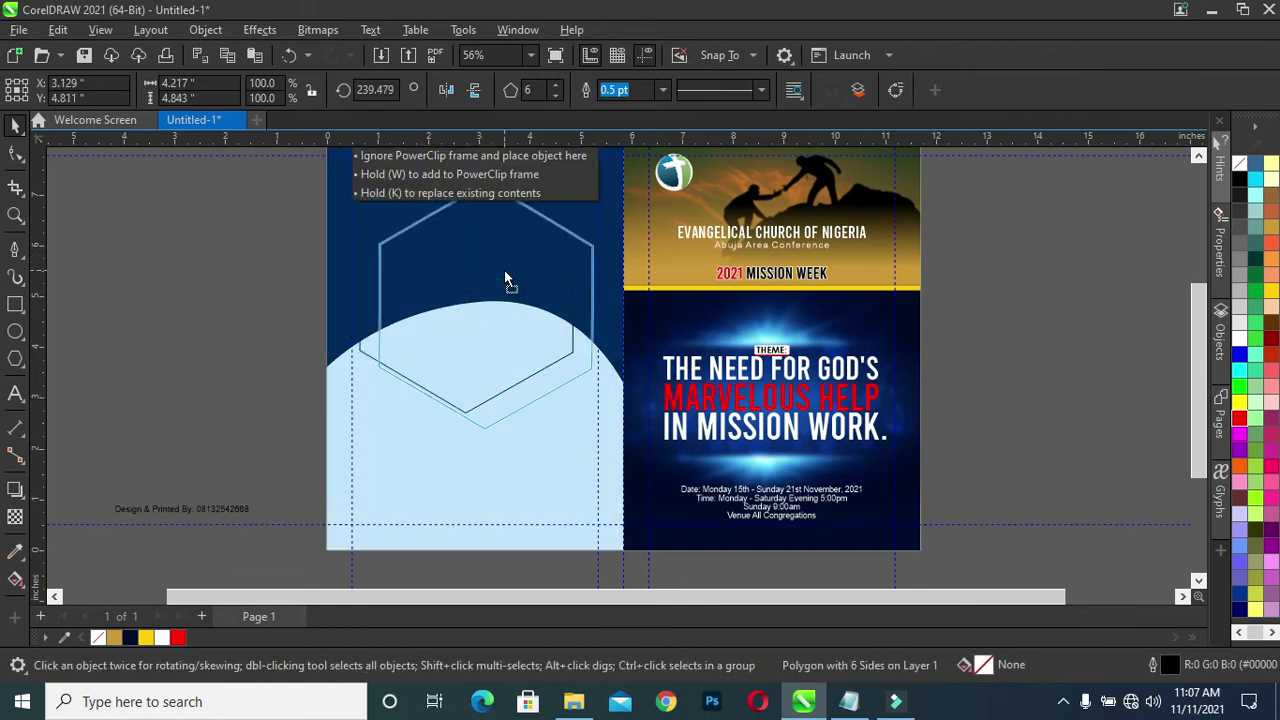
left_click_drag(493, 270, 499, 279)
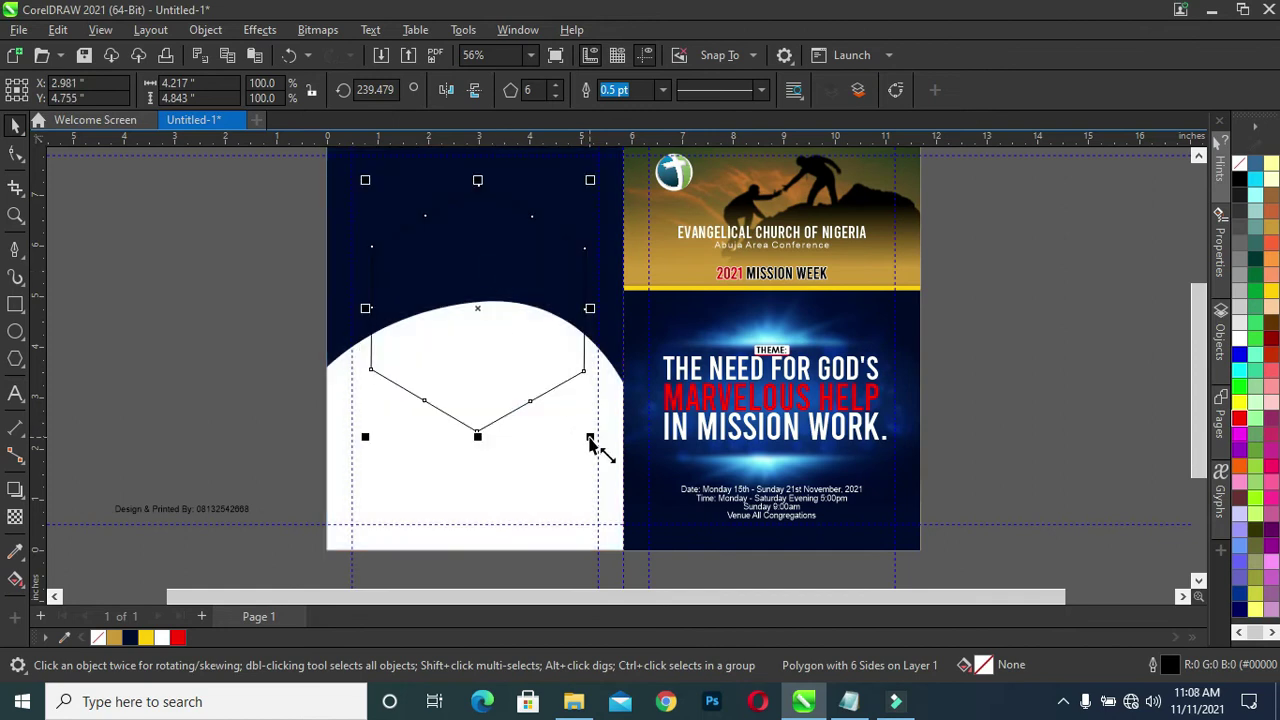
left_click_drag(590, 442, 562, 407)
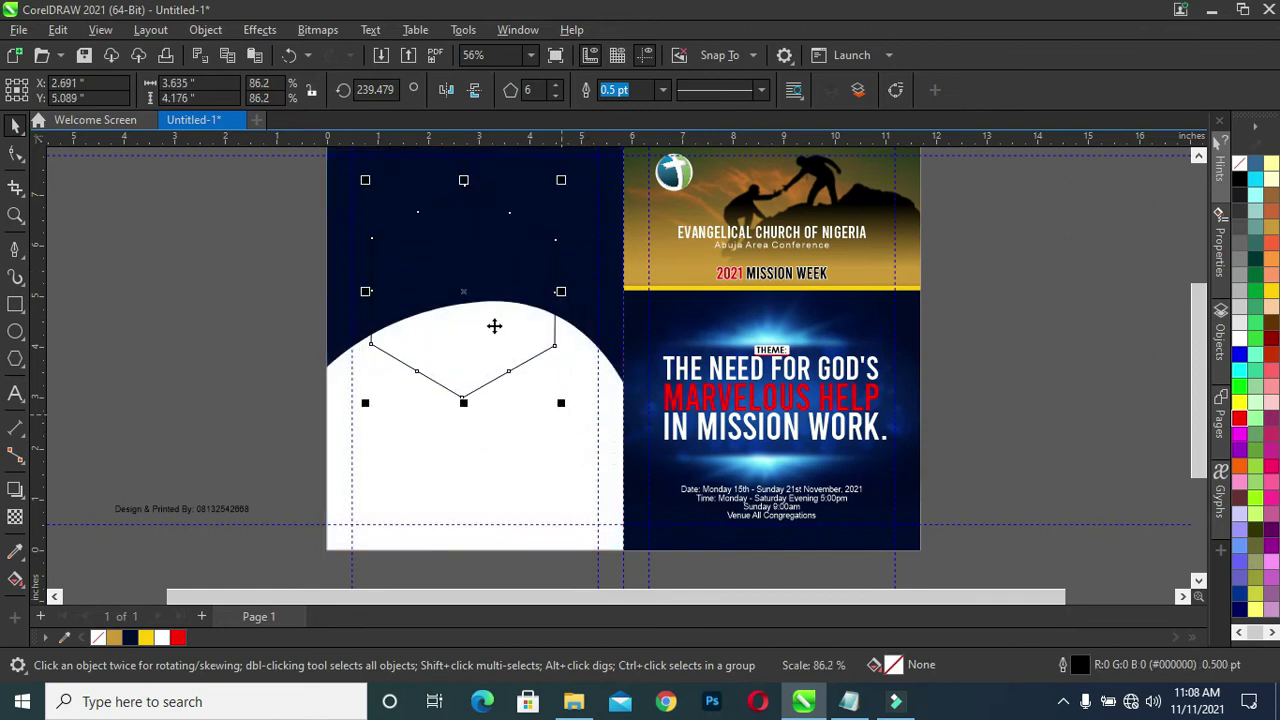
left_click_drag(464, 290, 483, 323)
left_click_drag(578, 440, 565, 427)
left_click(248, 328)
Step: Fill the hexagon gold and remove its outline
scroll(537, 343, "up", 1)
scroll(531, 330, "up", 1)
scroll(520, 325, "down", 1)
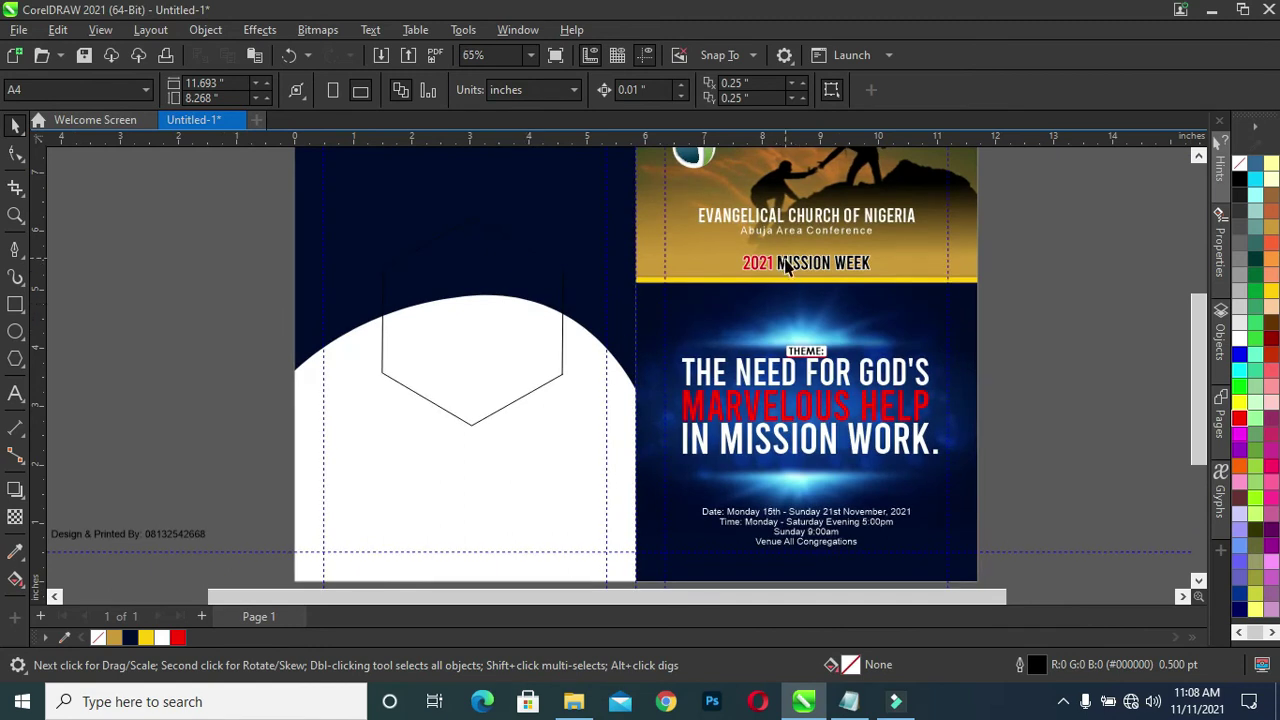
left_click(511, 332)
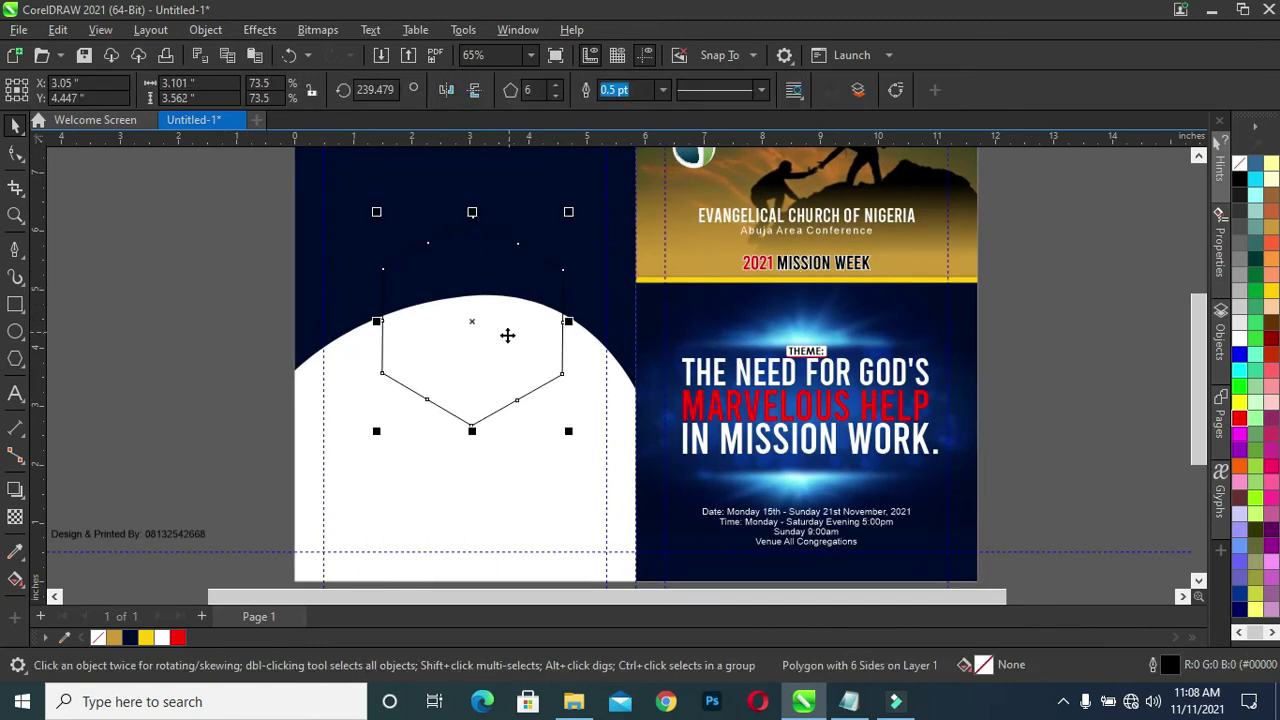
left_click(112, 637)
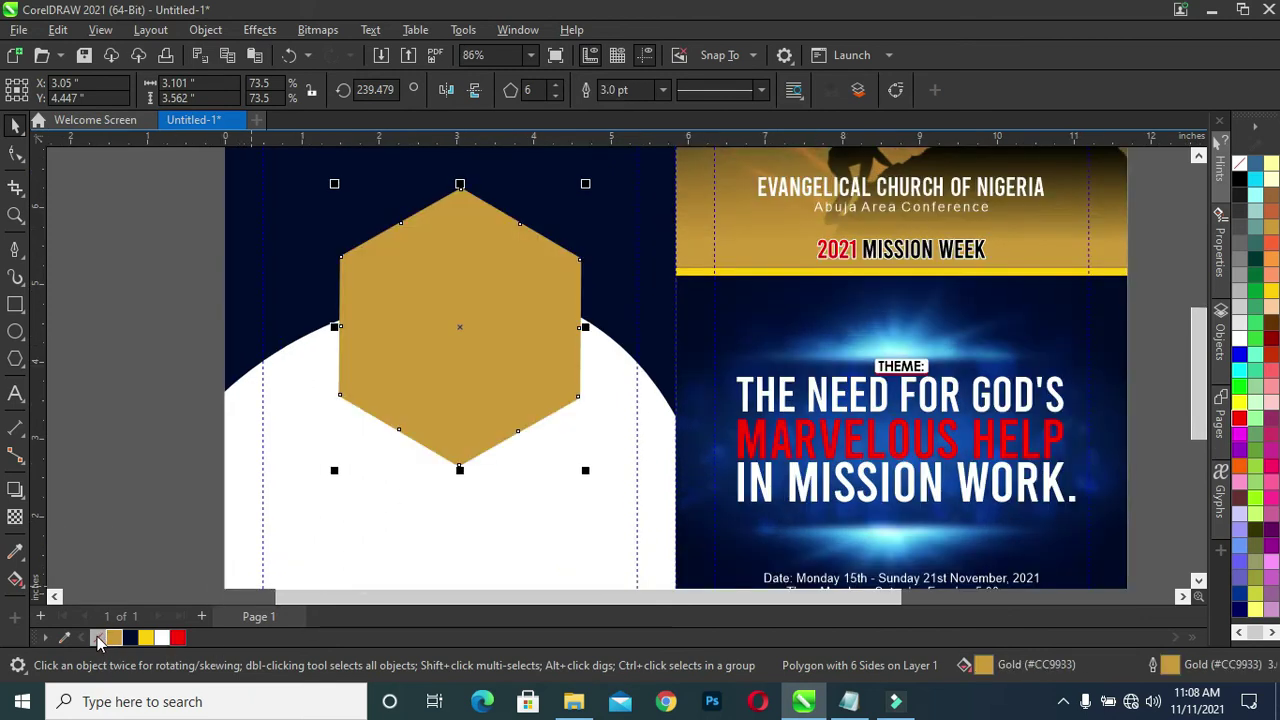
right_click(97, 637)
Step: Scale a smaller inner hexagon to about 94% inside the gold one
scroll(446, 421, "up", 1)
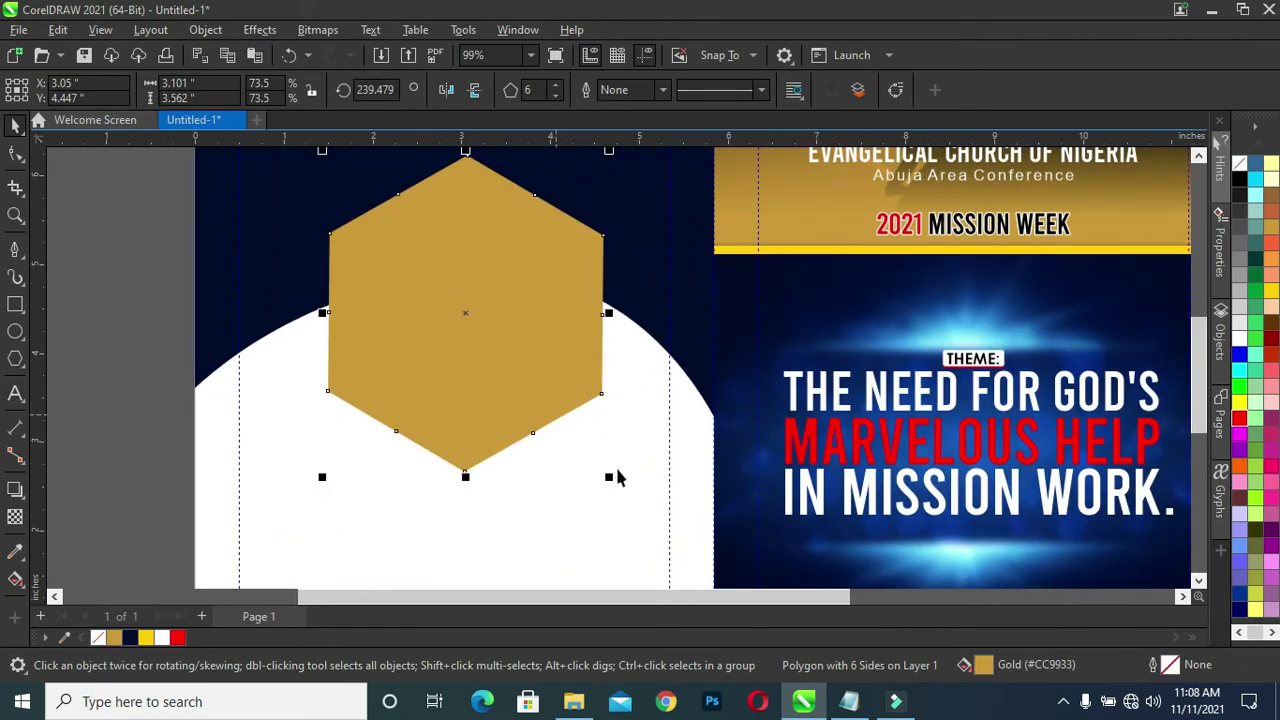
left_click_drag(608, 480, 600, 485)
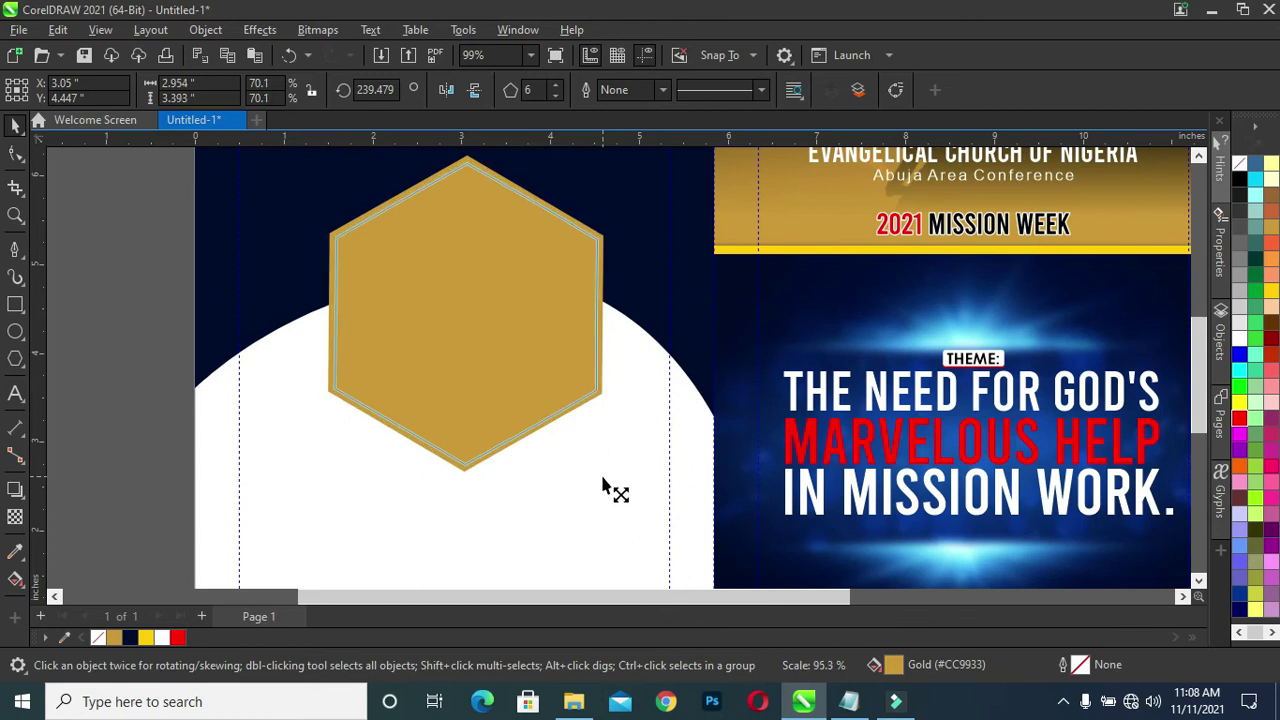
left_click_drag(600, 484, 608, 491)
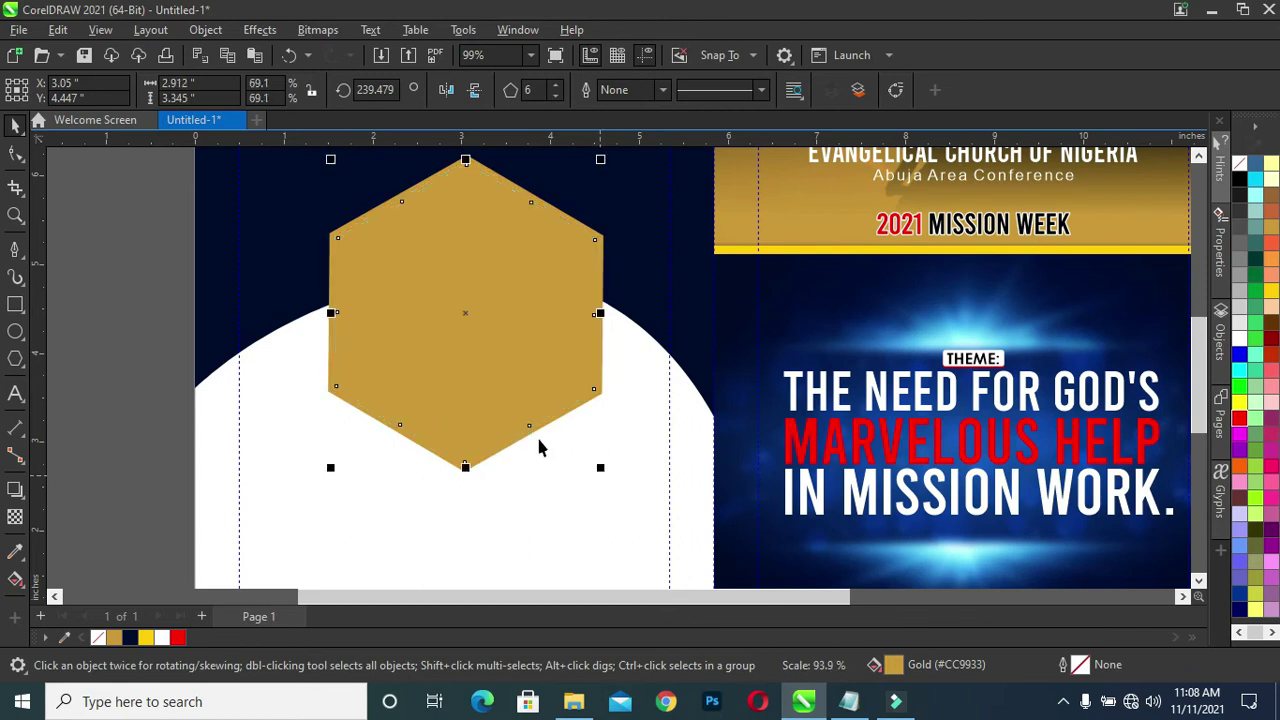
Step: Fill the inner hexagon navy and fine-tune a deeper navy shade in Edit Fill
left_click(131, 639)
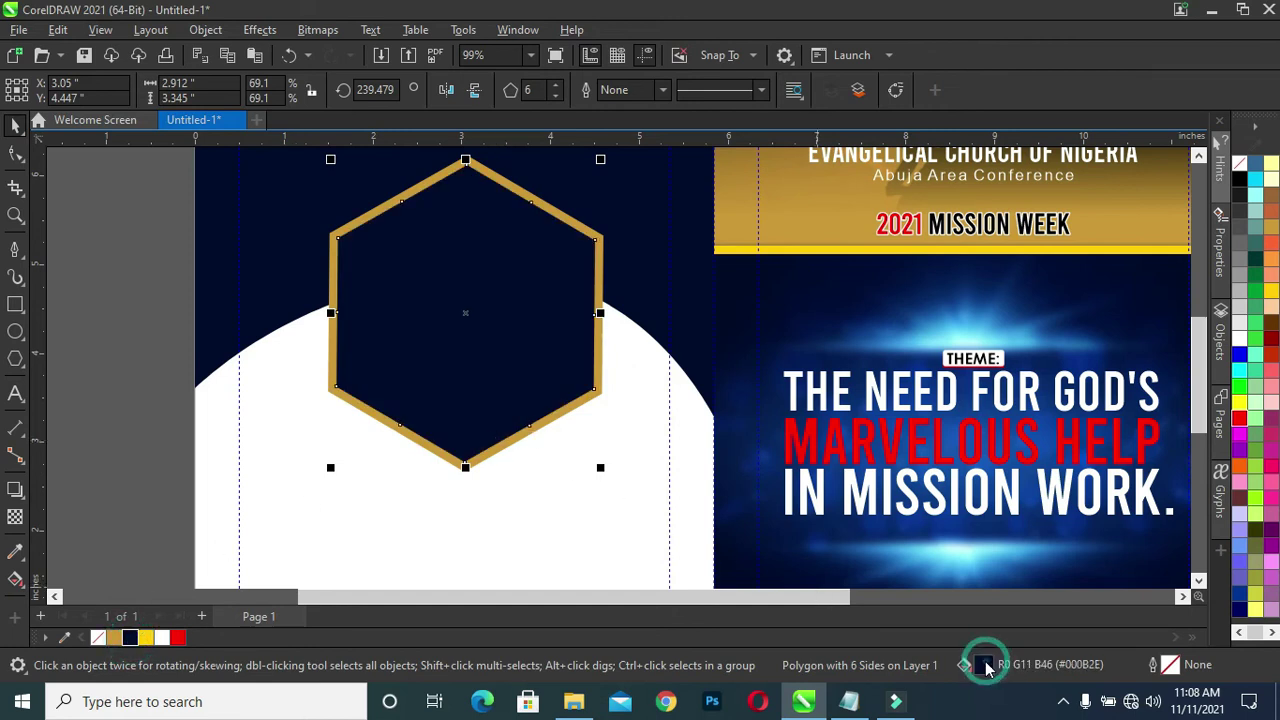
key("shift+F11")
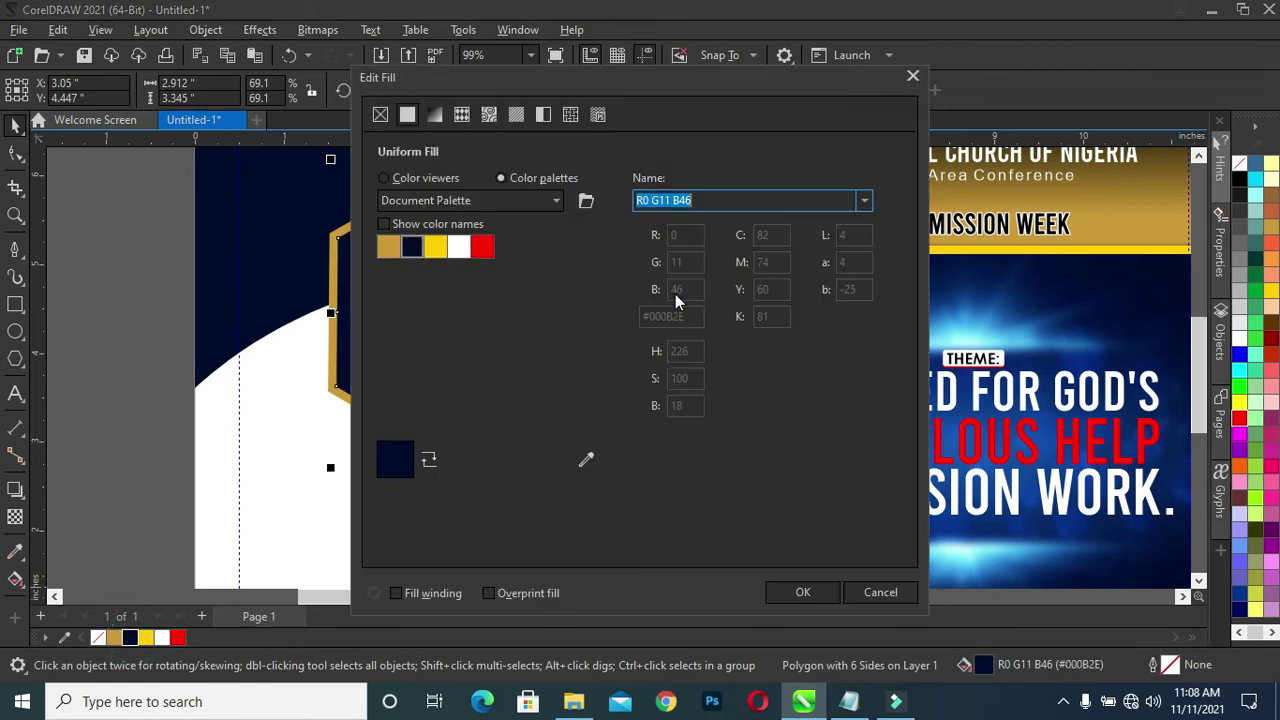
left_click_drag(639, 83, 364, 80)
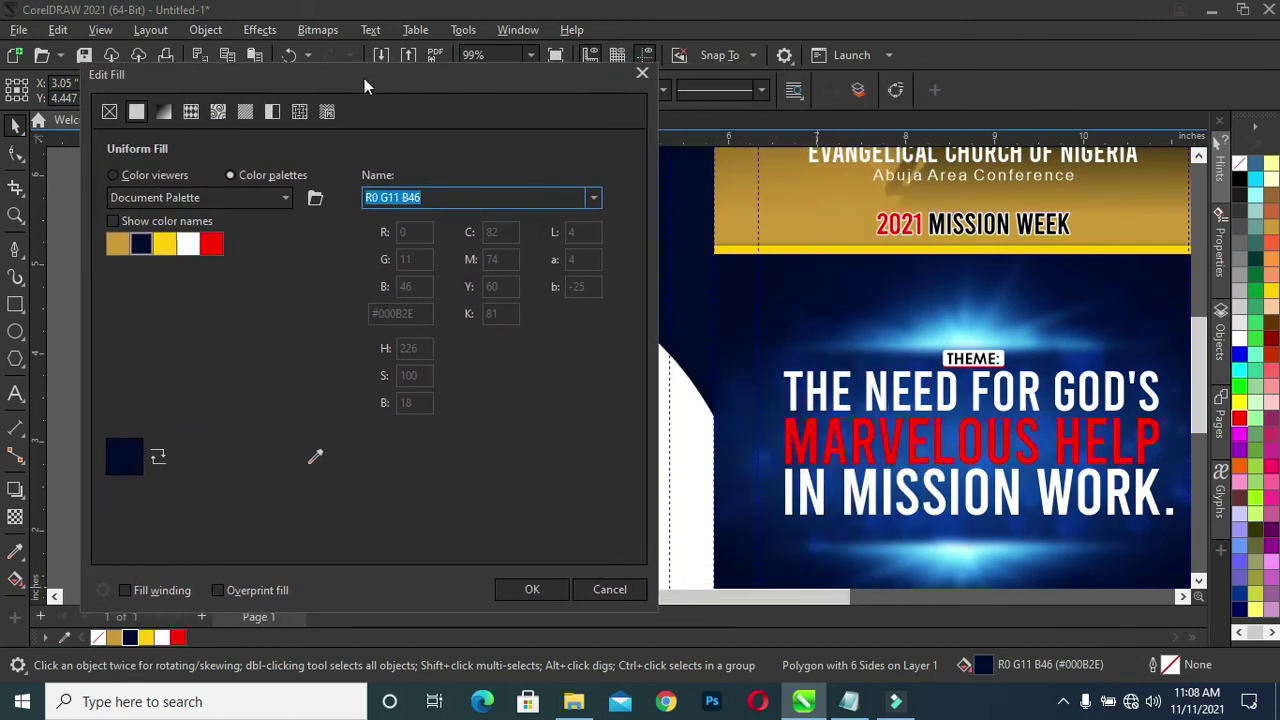
left_click(113, 175)
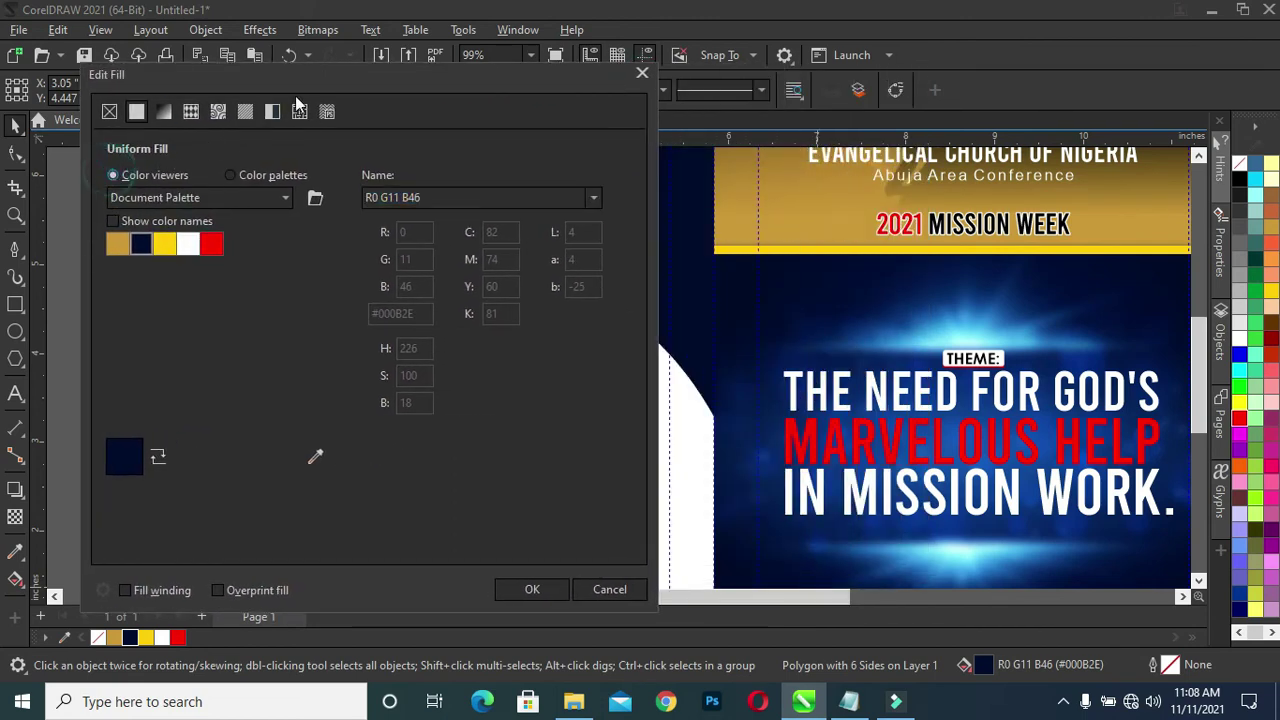
left_click_drag(345, 80, 737, 31)
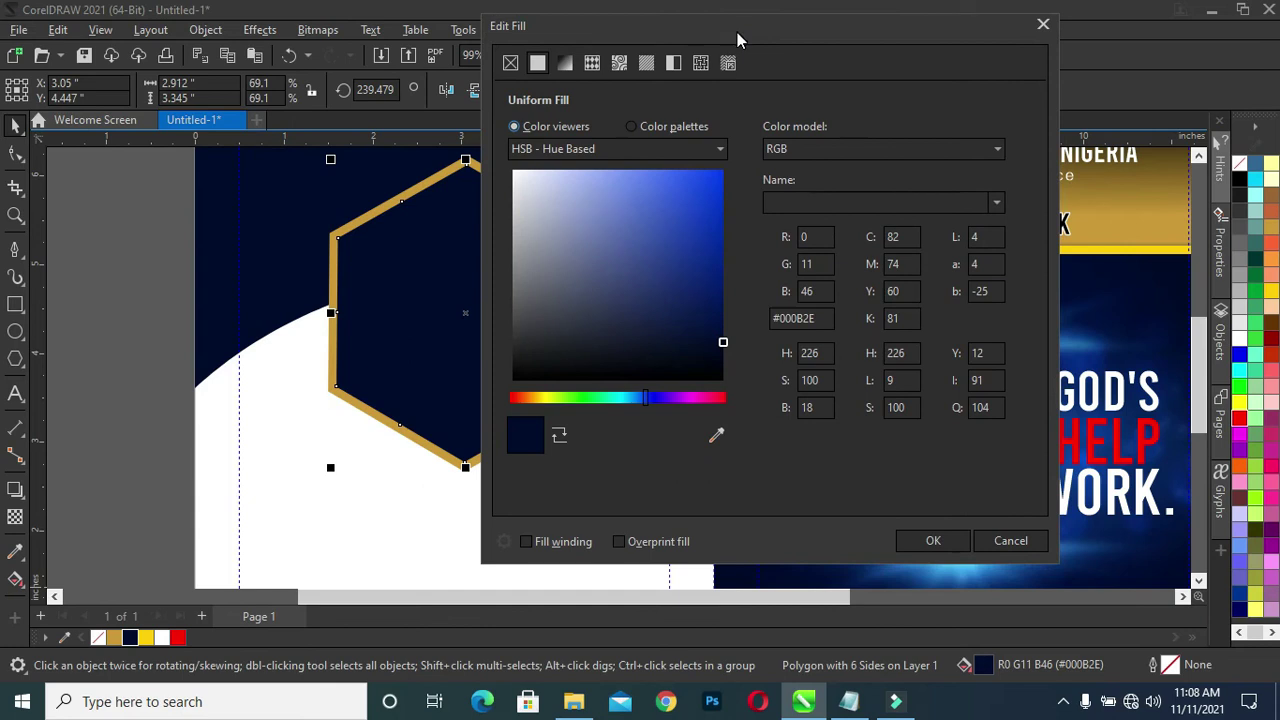
left_click_drag(724, 344, 718, 303)
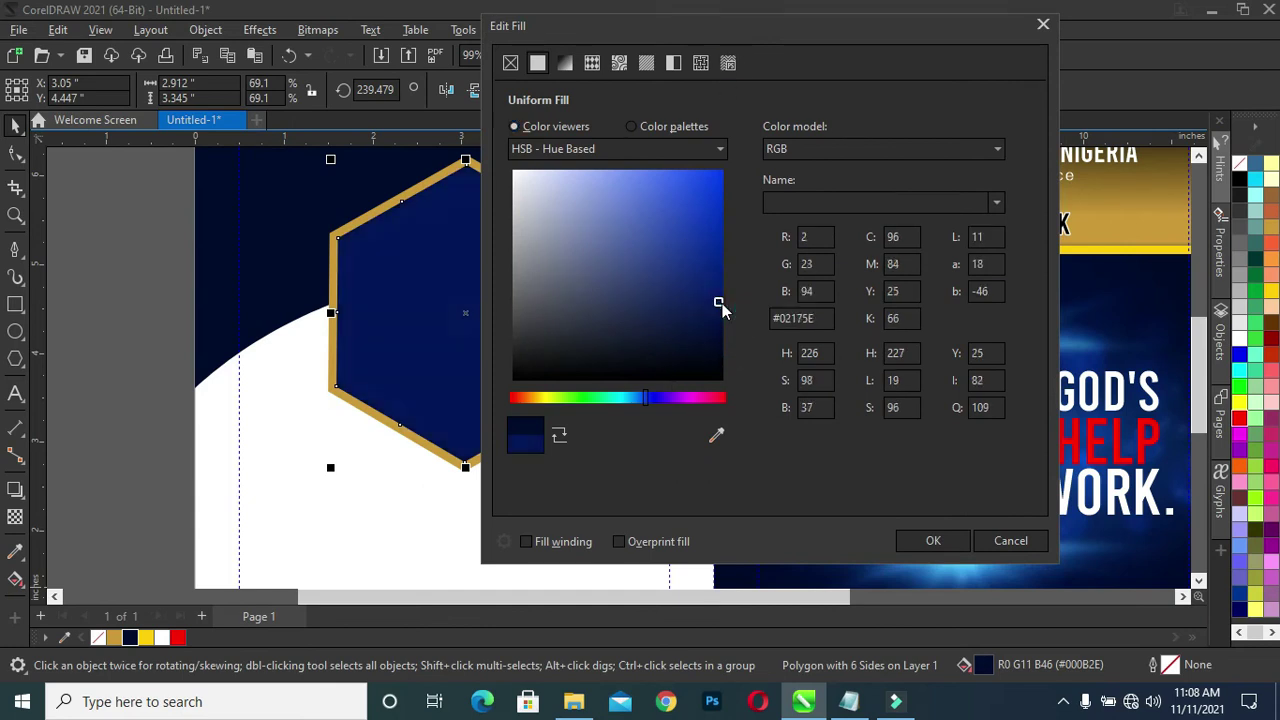
left_click_drag(719, 304, 723, 316)
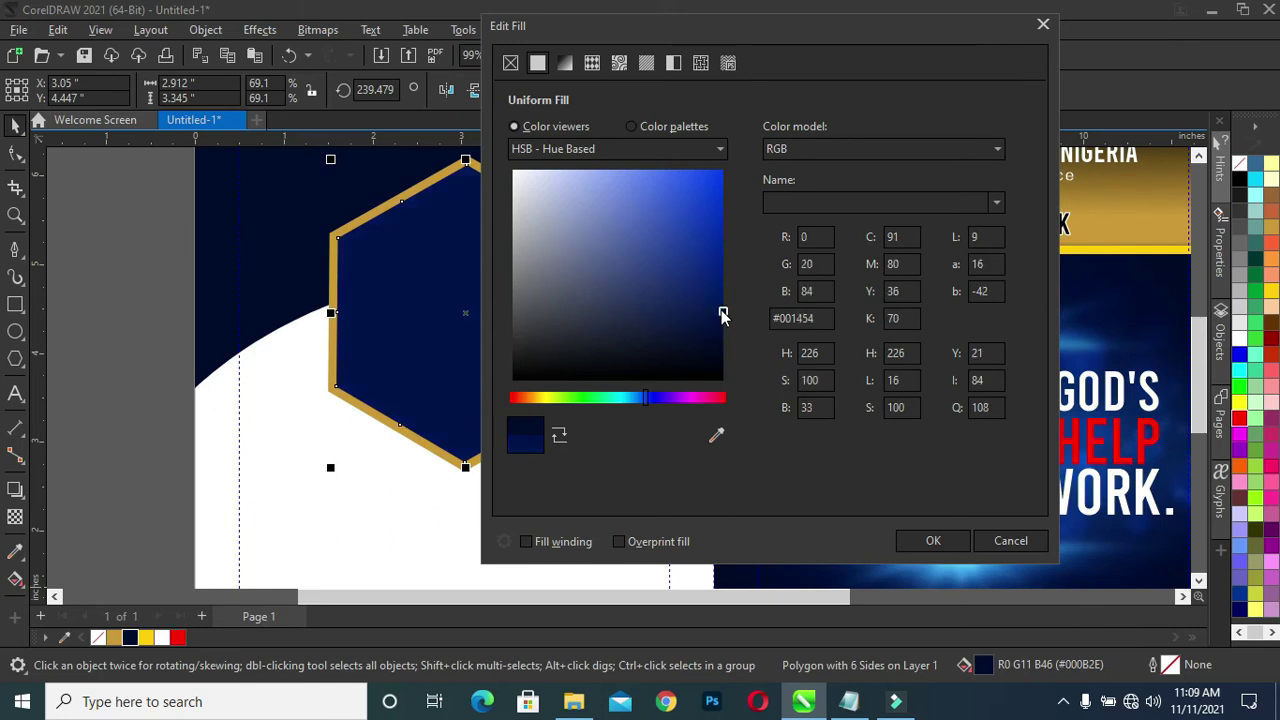
left_click(915, 545)
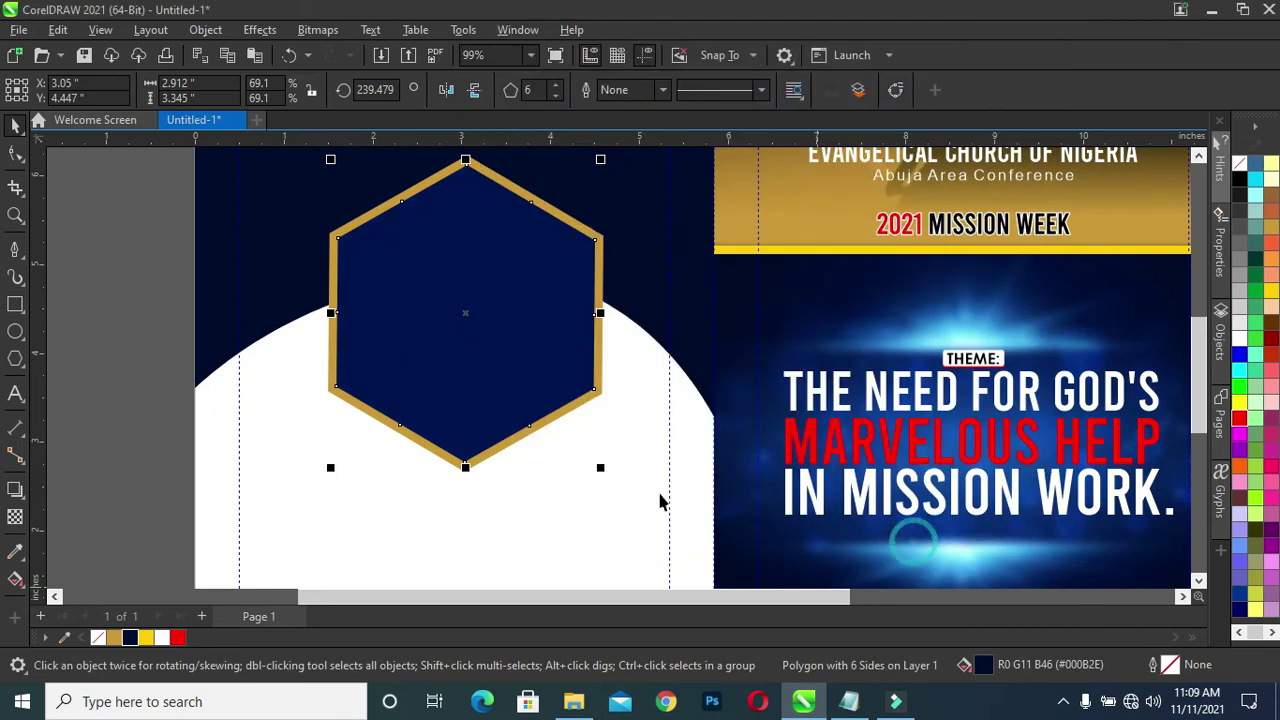
scroll(620, 460, "down", 2)
left_click(254, 410)
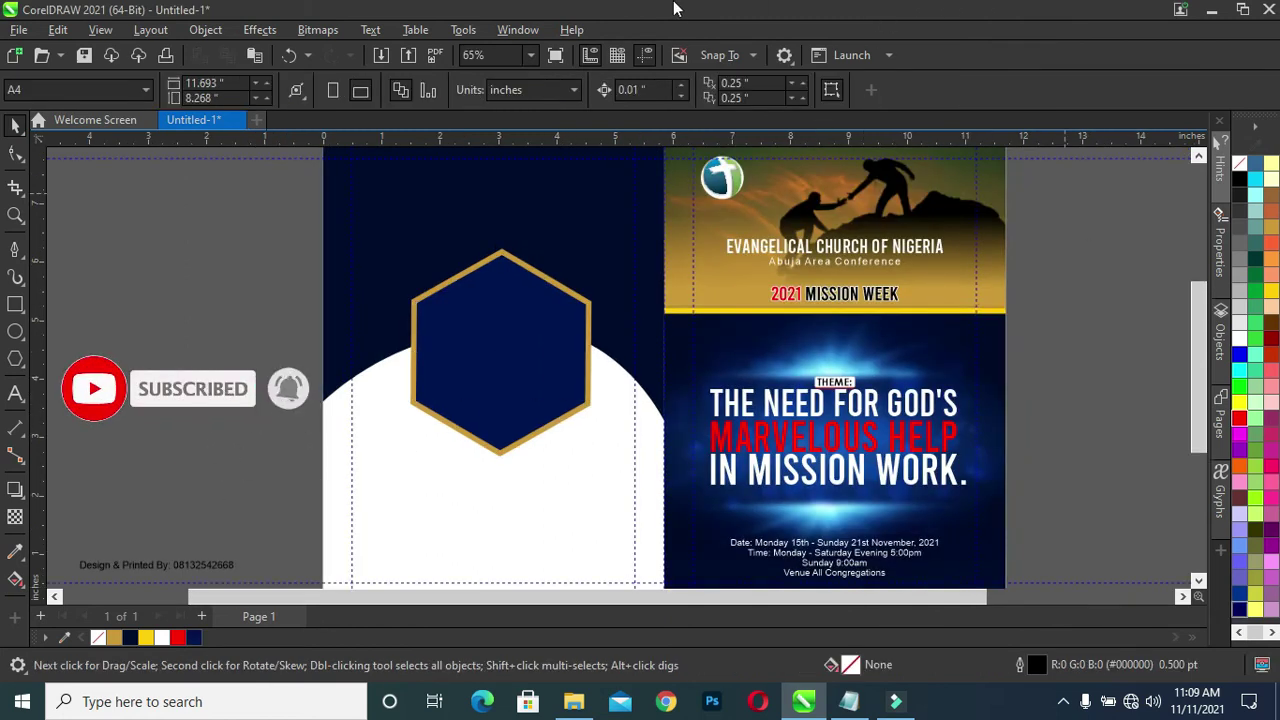
Step: Copy the 2021 MISSION WEEK title into the hexagon as three stacked lines
left_click(845, 296)
left_click_drag(845, 296, 518, 320)
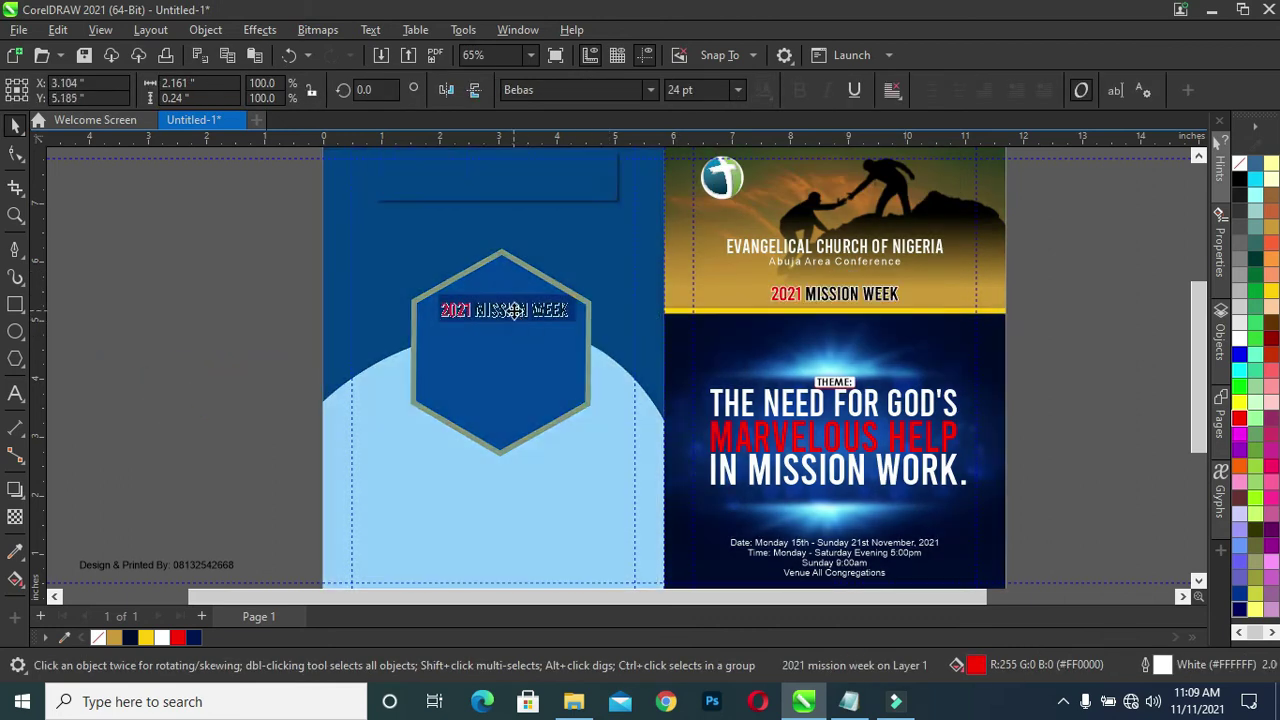
scroll(495, 315, "up", 3)
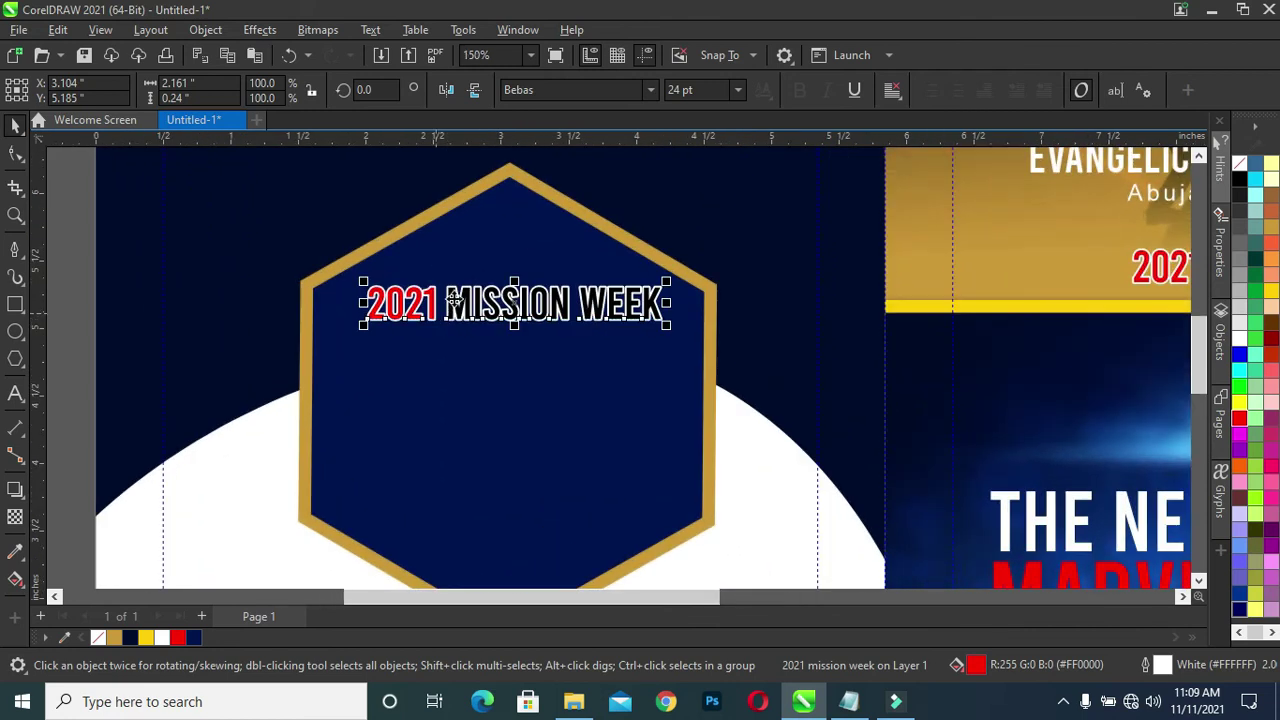
double_click(450, 305)
key("Return")
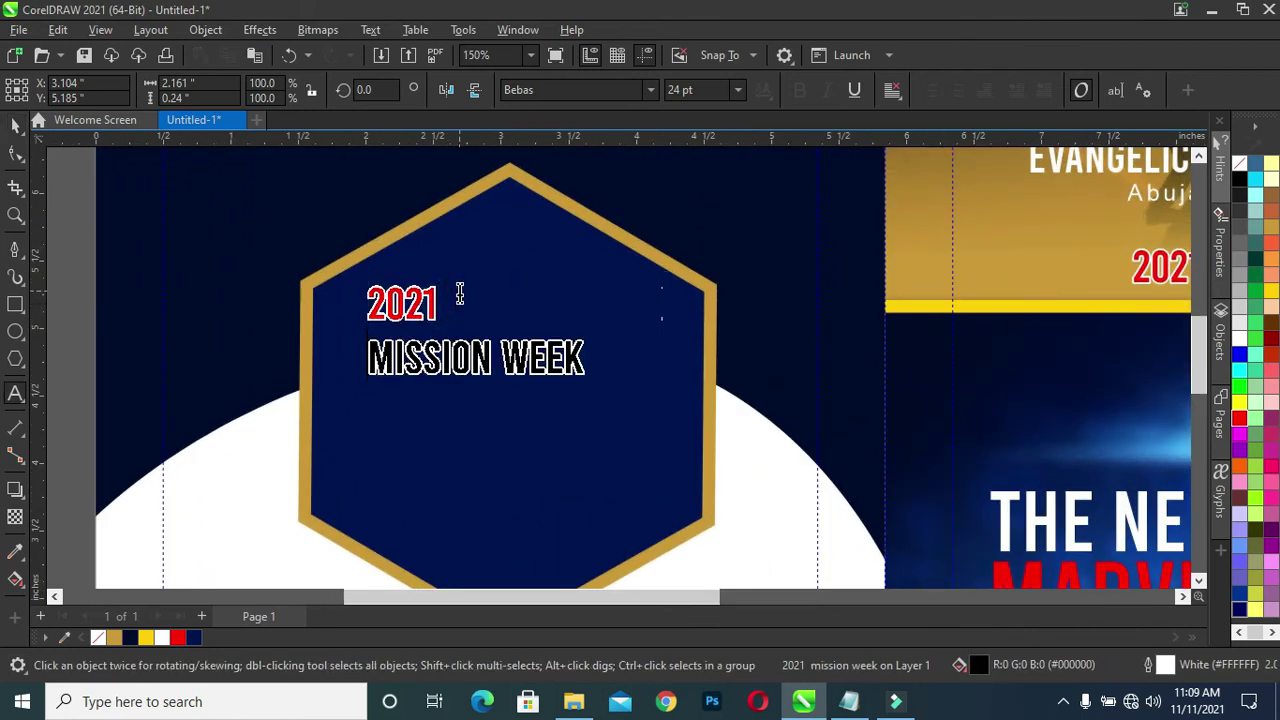
left_click(495, 355)
key("Return")
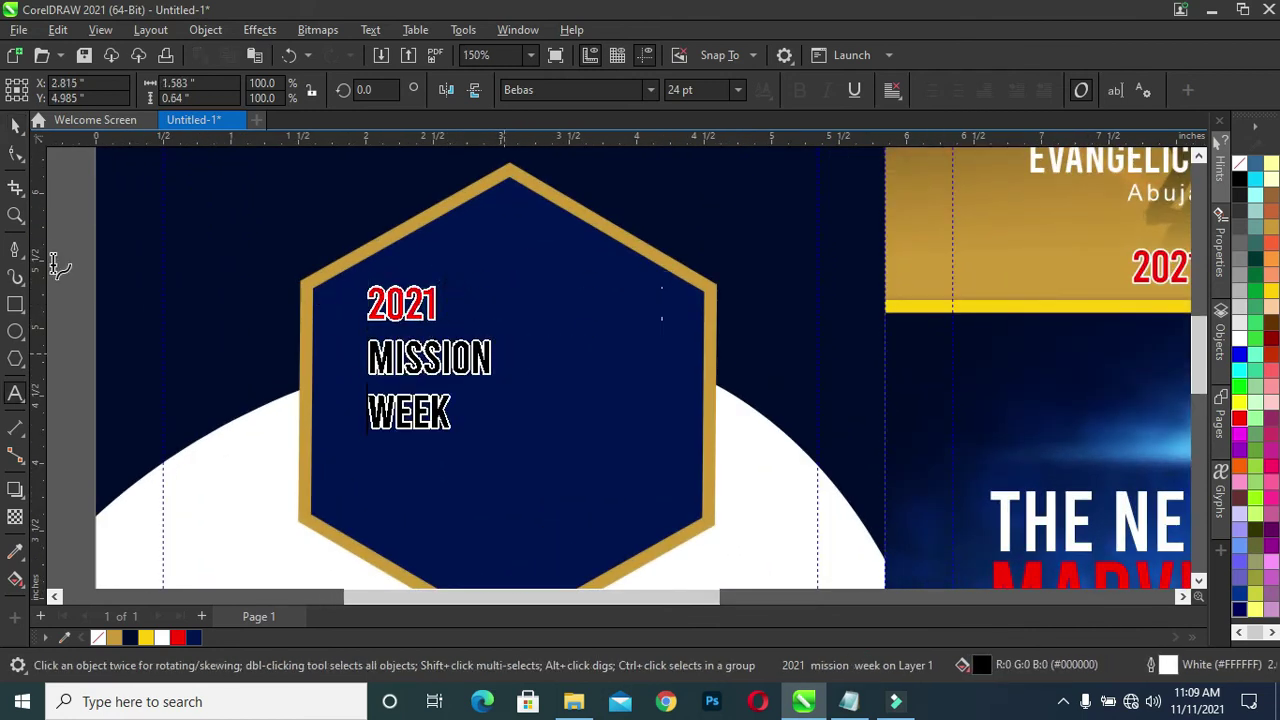
left_click(8, 122)
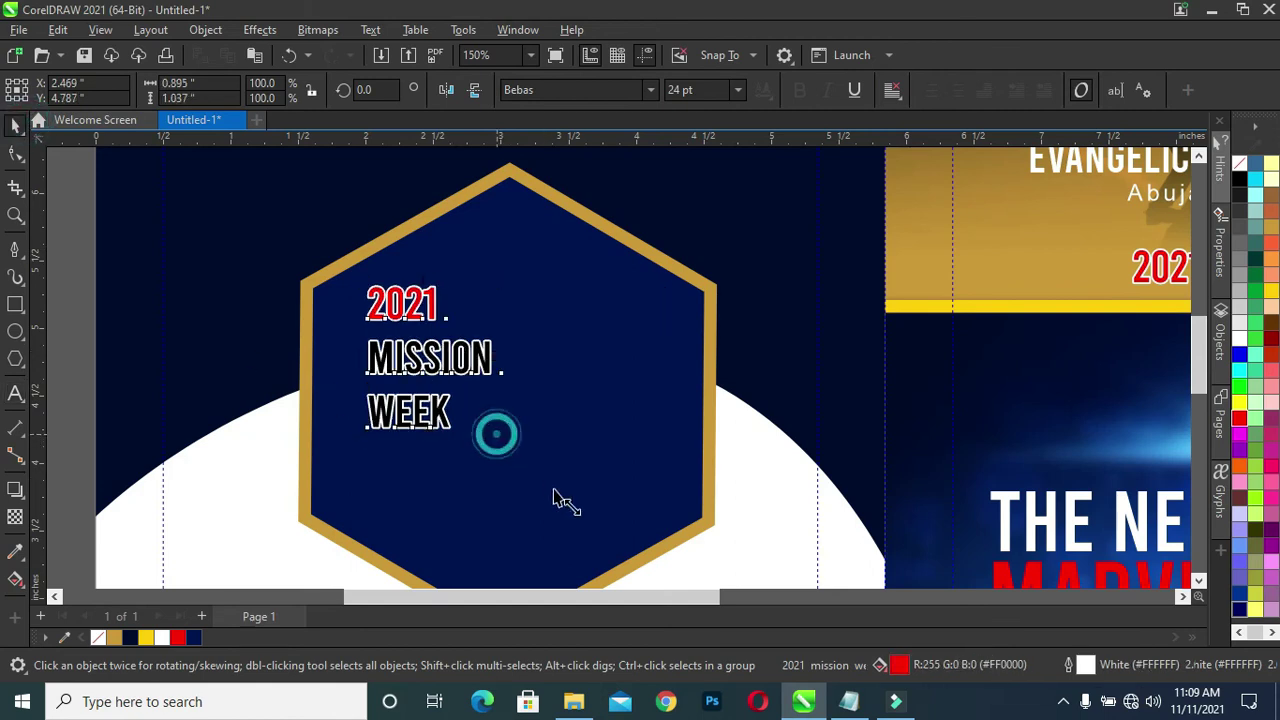
Step: Enlarge the stacked title and centre-align its three lines
left_click_drag(494, 434, 618, 533)
left_click_drag(504, 406, 555, 373)
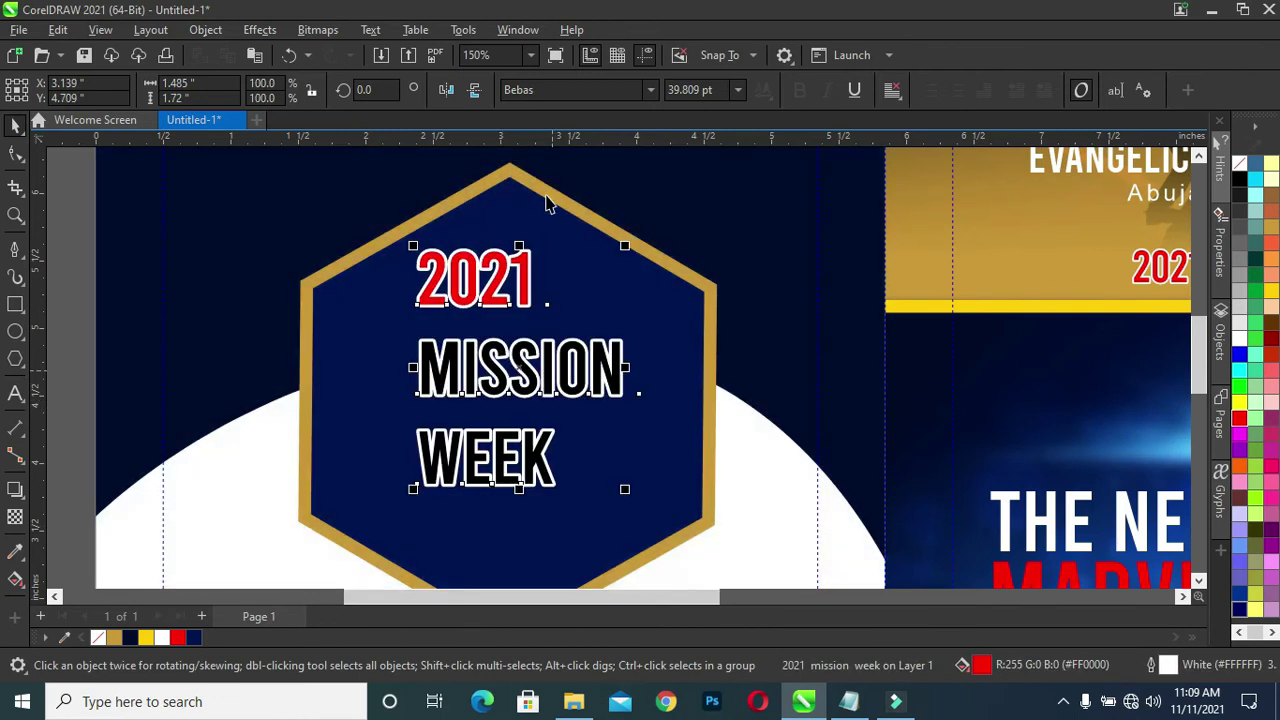
left_click(885, 93)
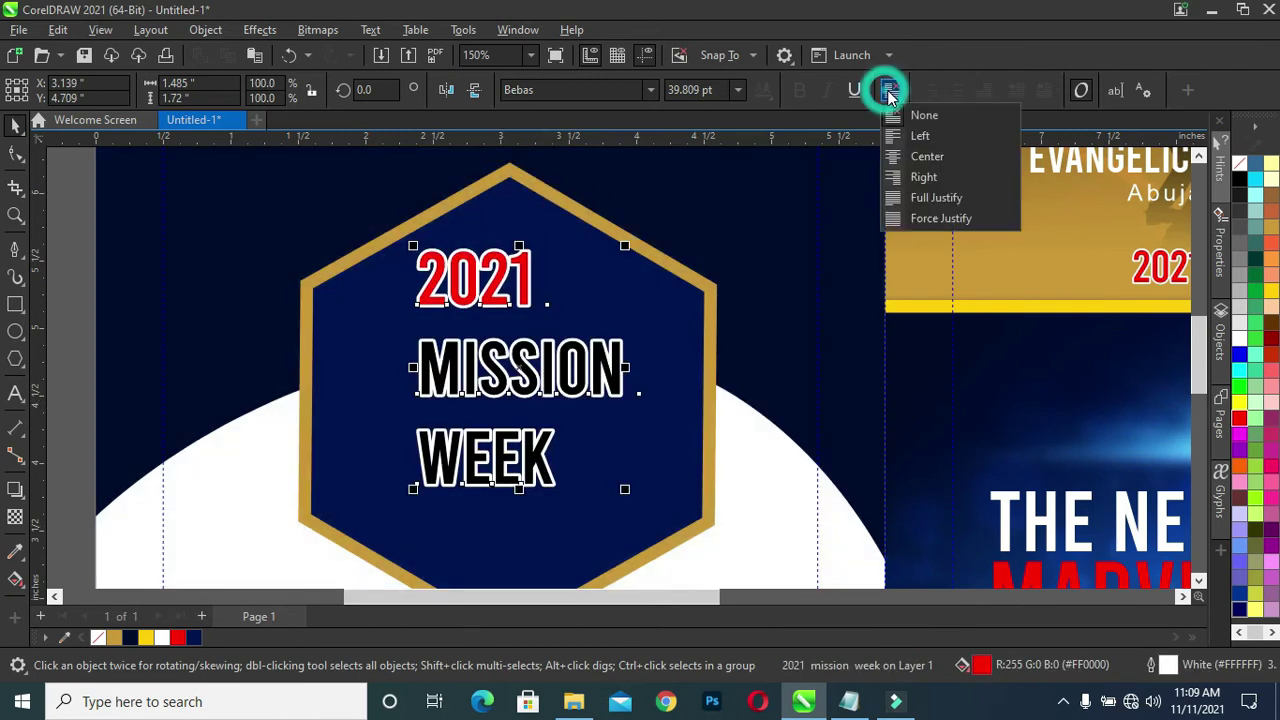
left_click(920, 157)
left_click_drag(529, 380, 505, 368)
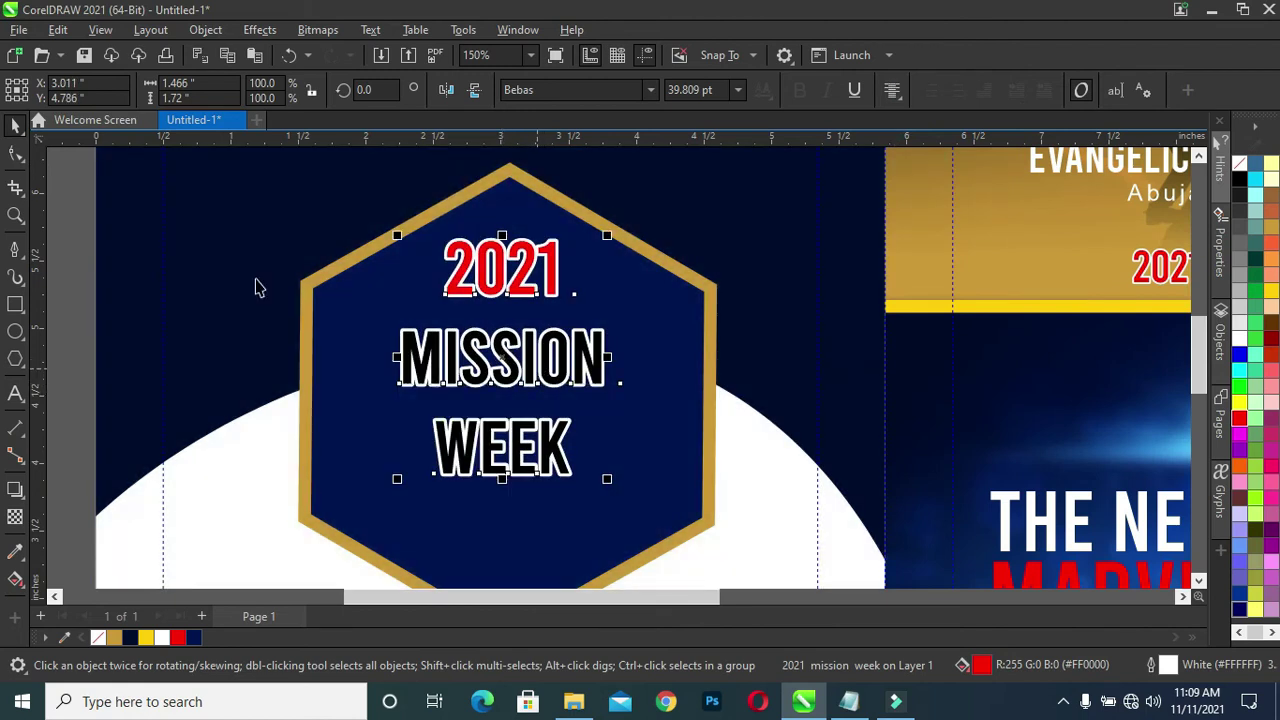
Step: Tighten the title's line spacing, then enlarge and reposition it in the hexagon
left_click(18, 154)
left_click_drag(397, 481, 390, 422)
left_click(15, 124)
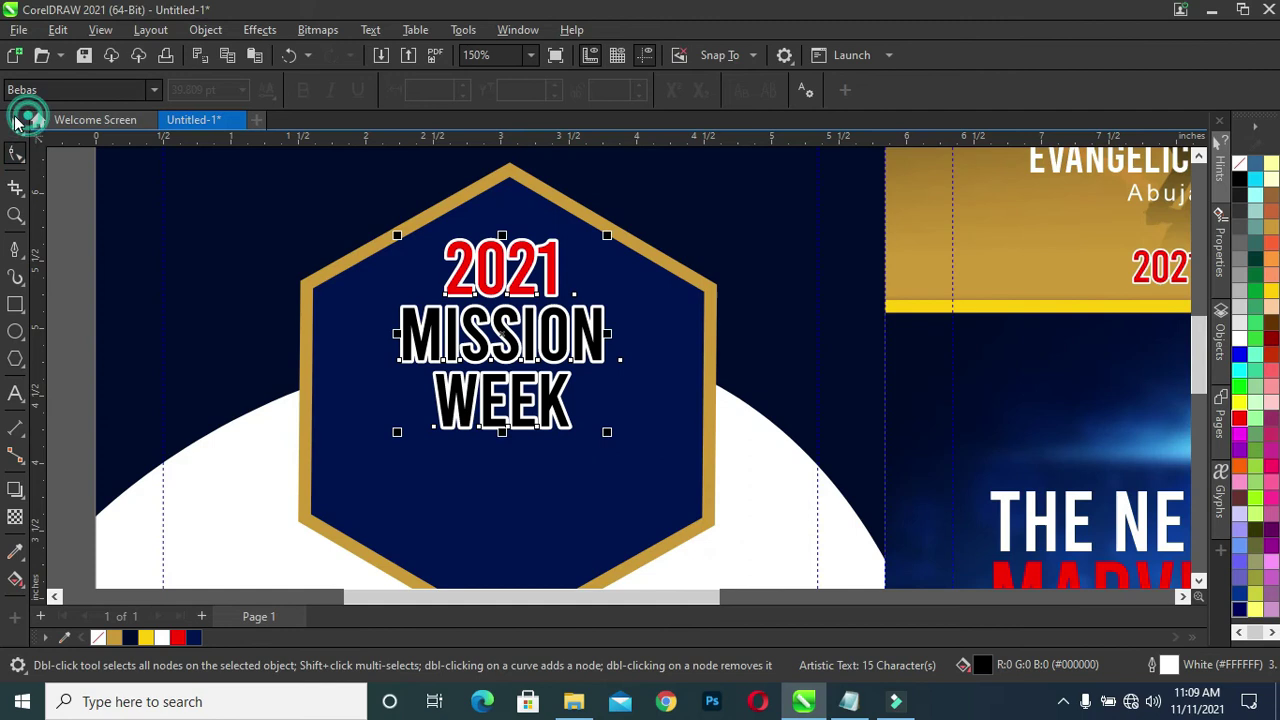
left_click(611, 432)
left_click_drag(655, 530, 680, 563)
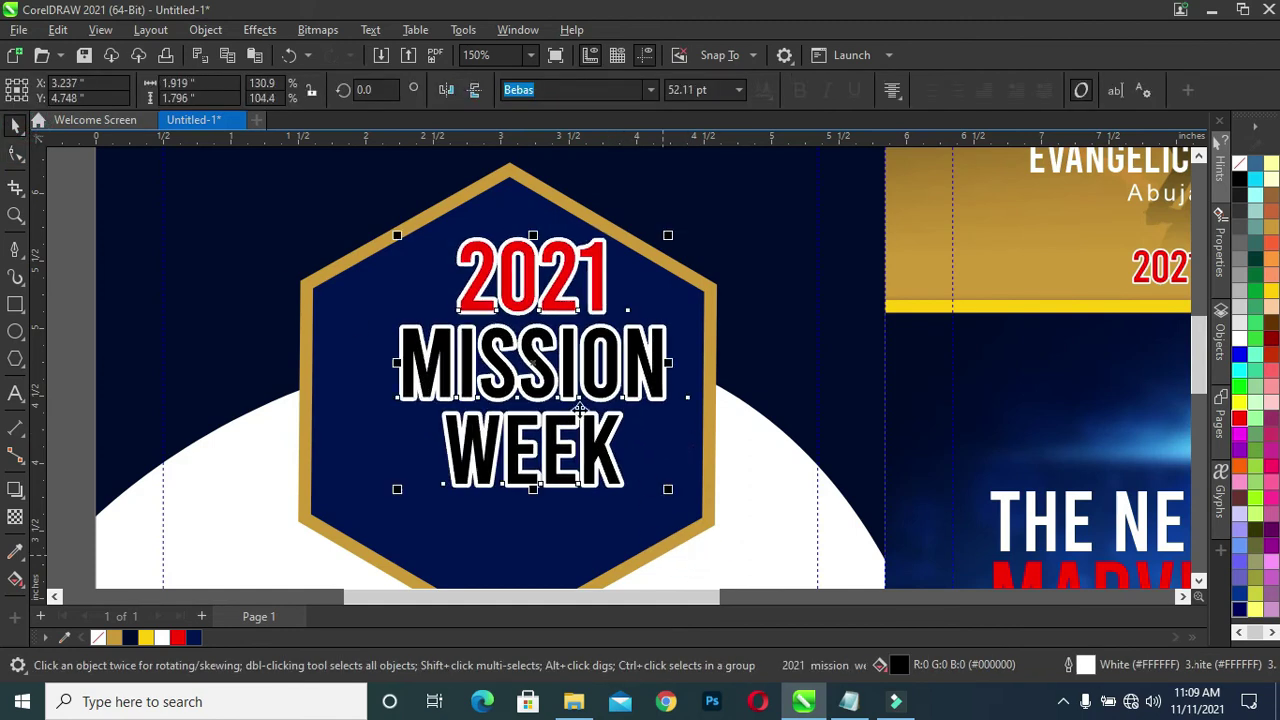
mouse_move(536, 381)
left_mouse_down()
mouse_move(490, 425)
mouse_move(504, 423)
left_mouse_up()
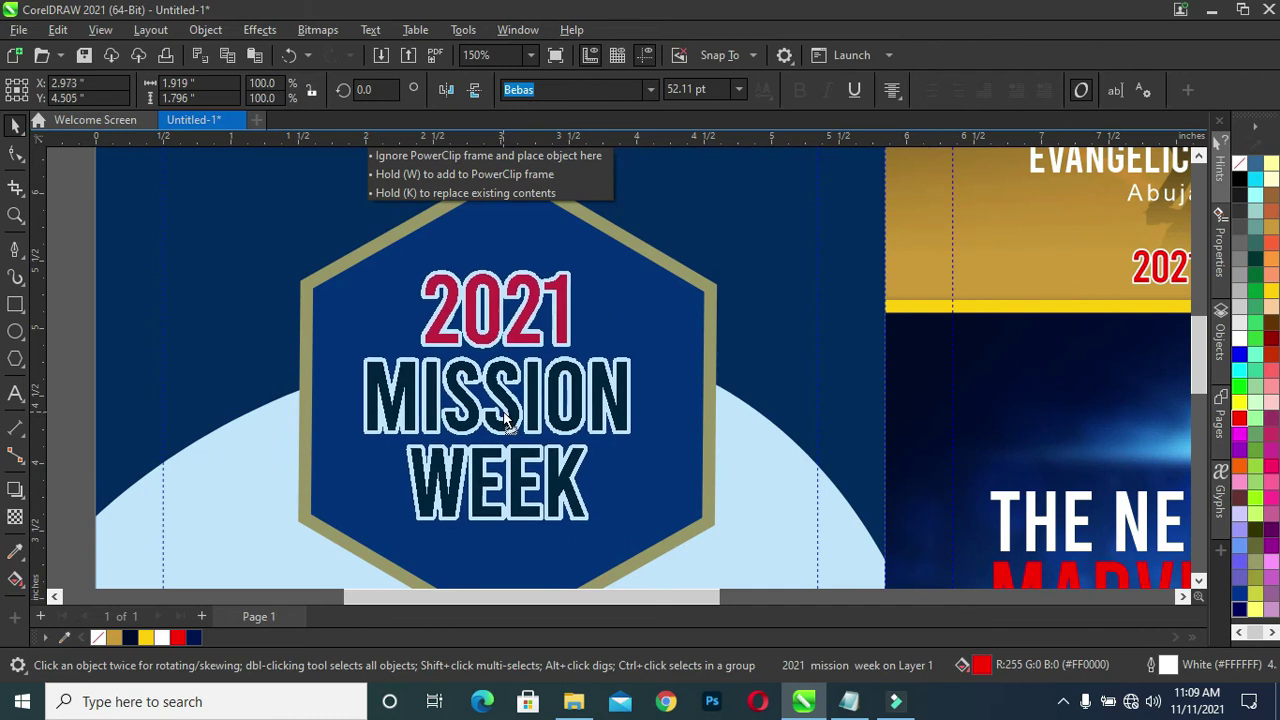
left_click_drag(503, 423, 503, 413)
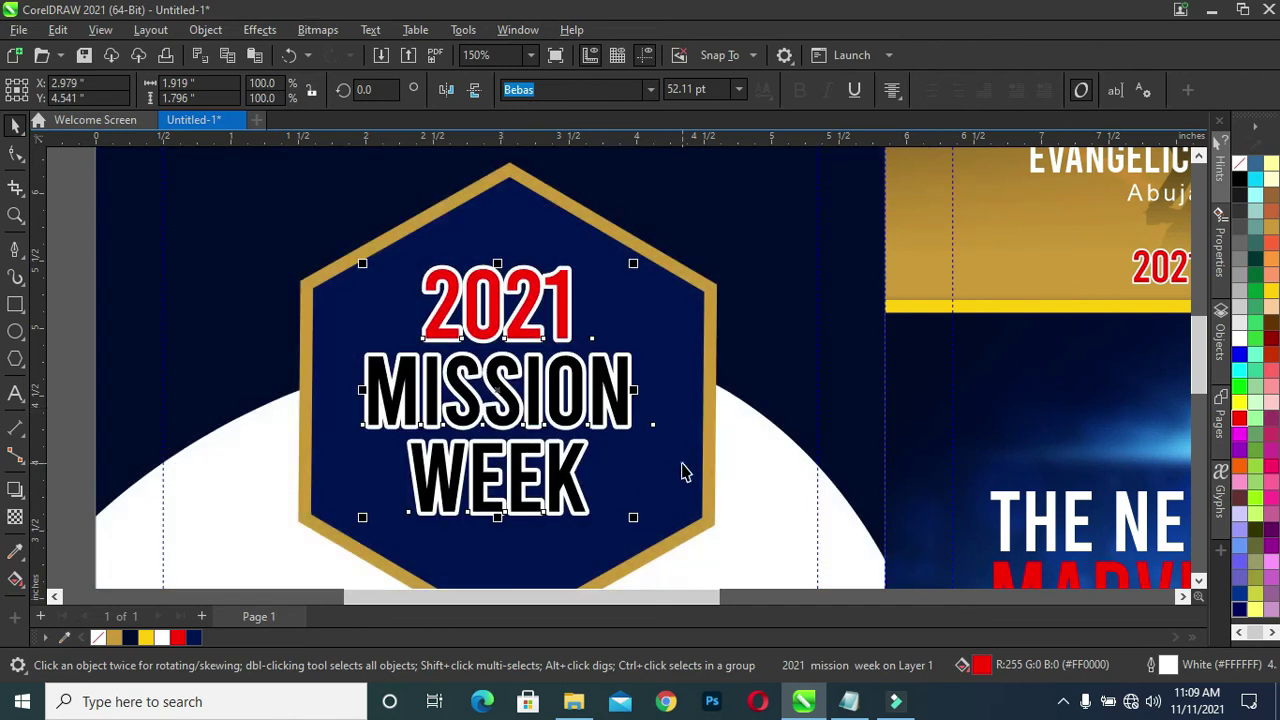
Step: Centre the title horizontally and vertically on the hexagon
left_click(681, 466)
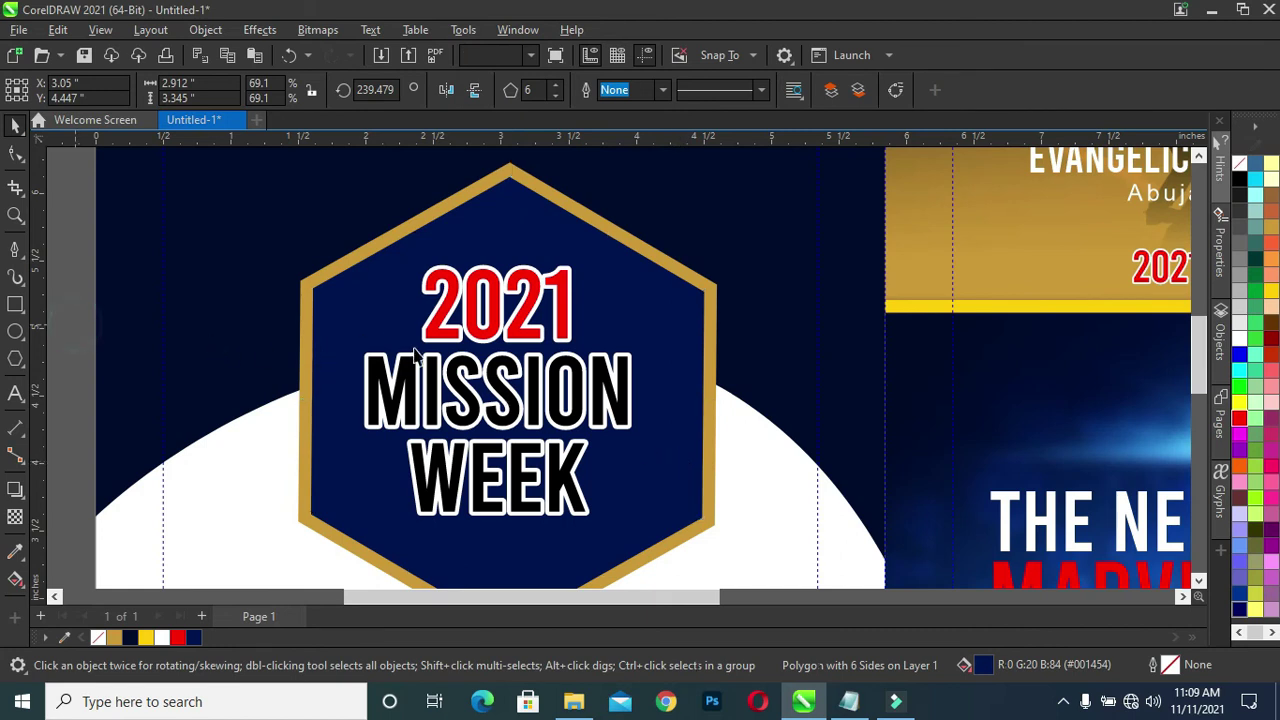
key("Tab")
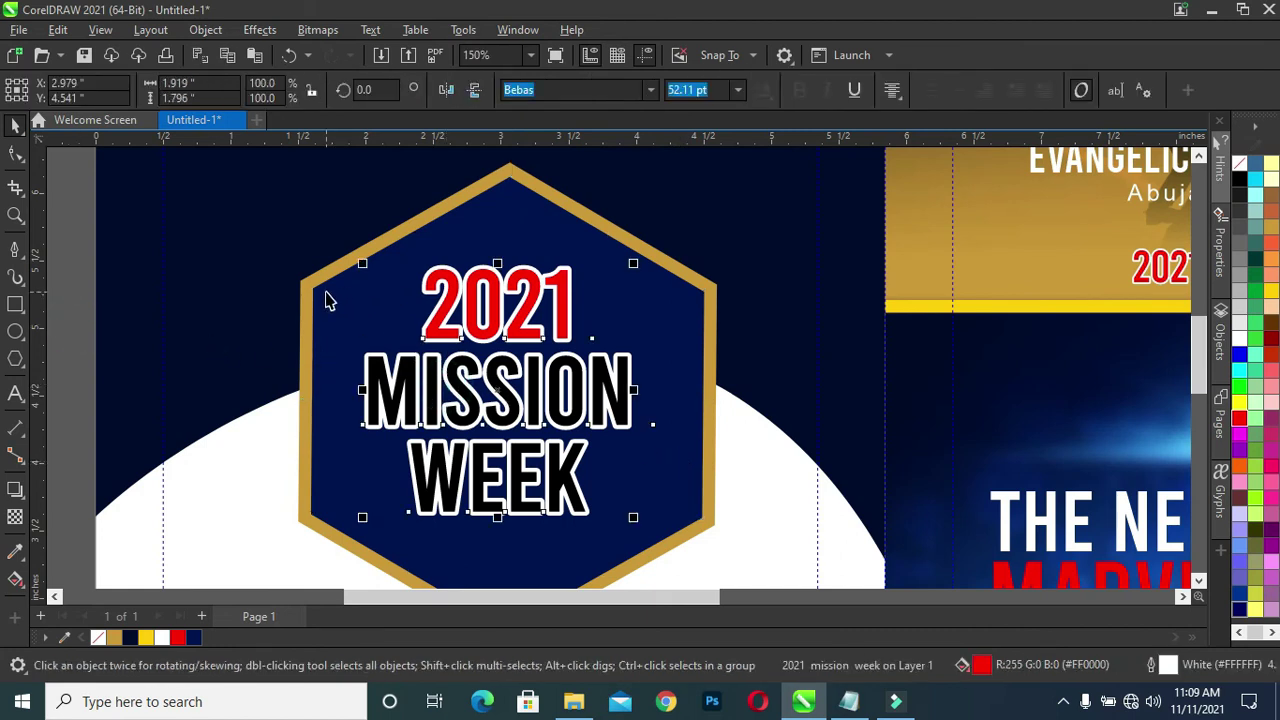
left_click(323, 295, "shift")
key("c")
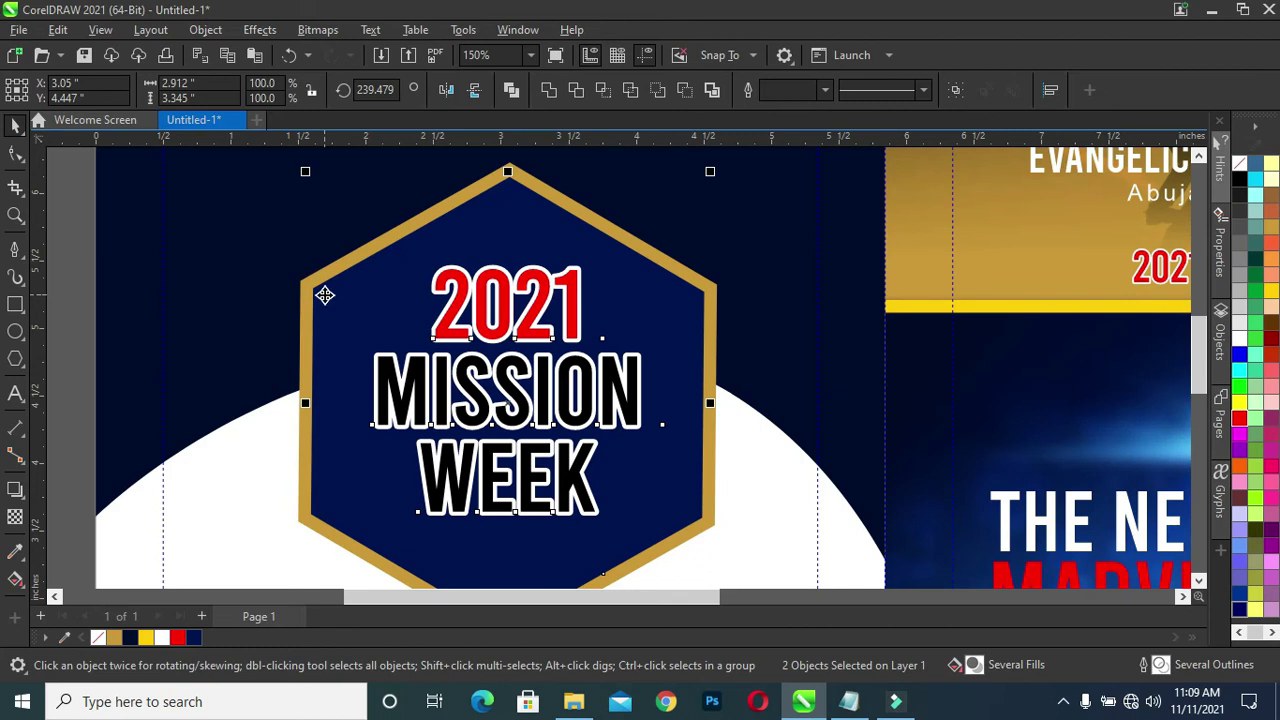
key("e")
left_click(75, 350)
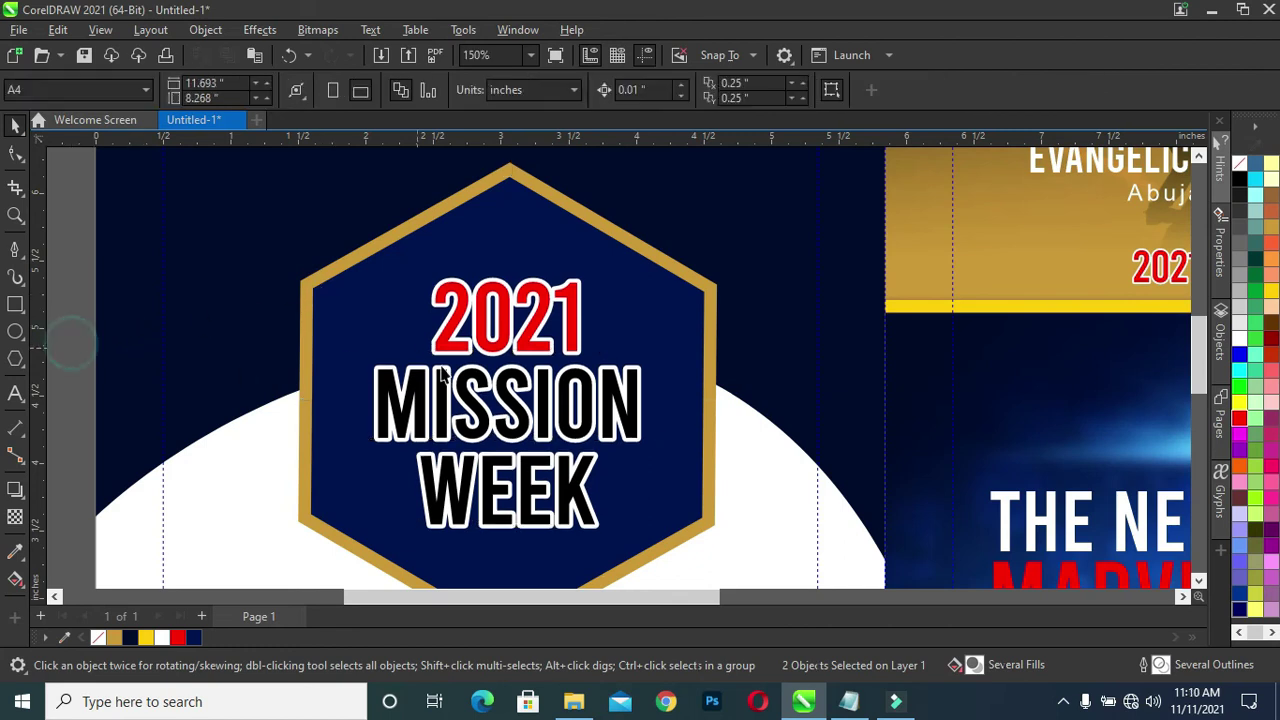
Step: Select the 2021 MISSION WEEK badge text, then deselect it and open and close the hints panel
left_click(485, 400)
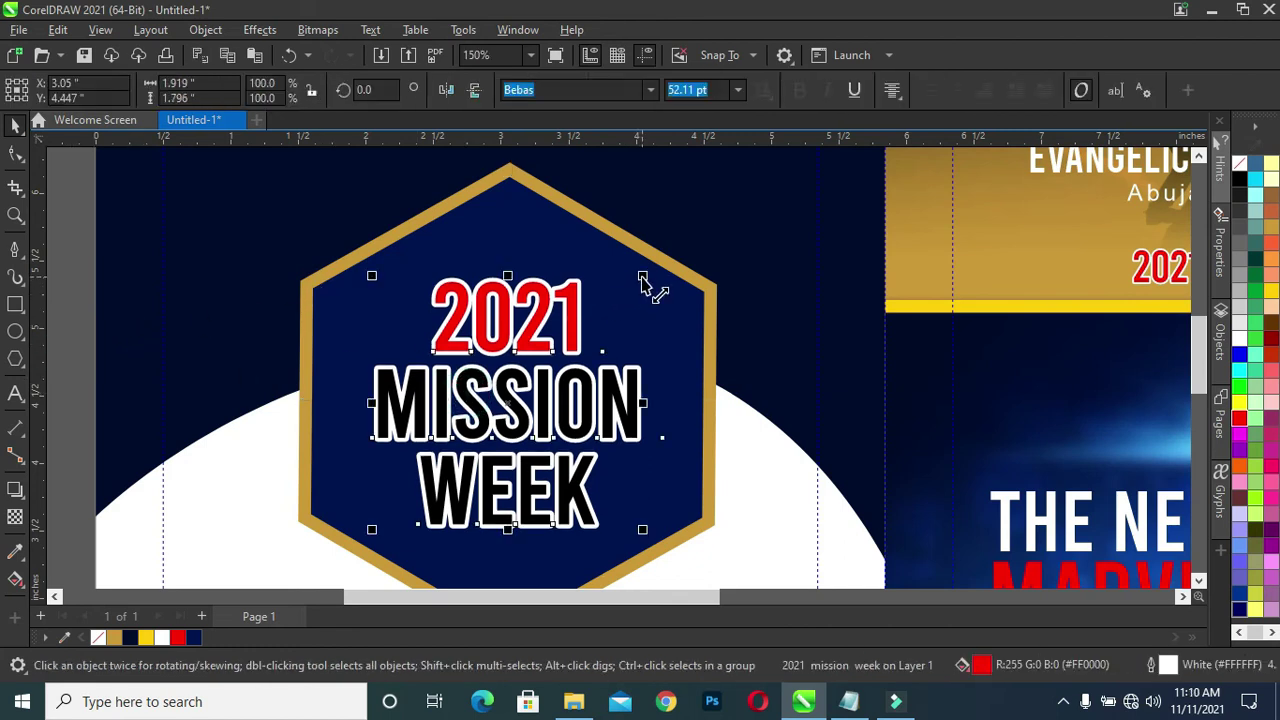
scroll(650, 285, "down", 4)
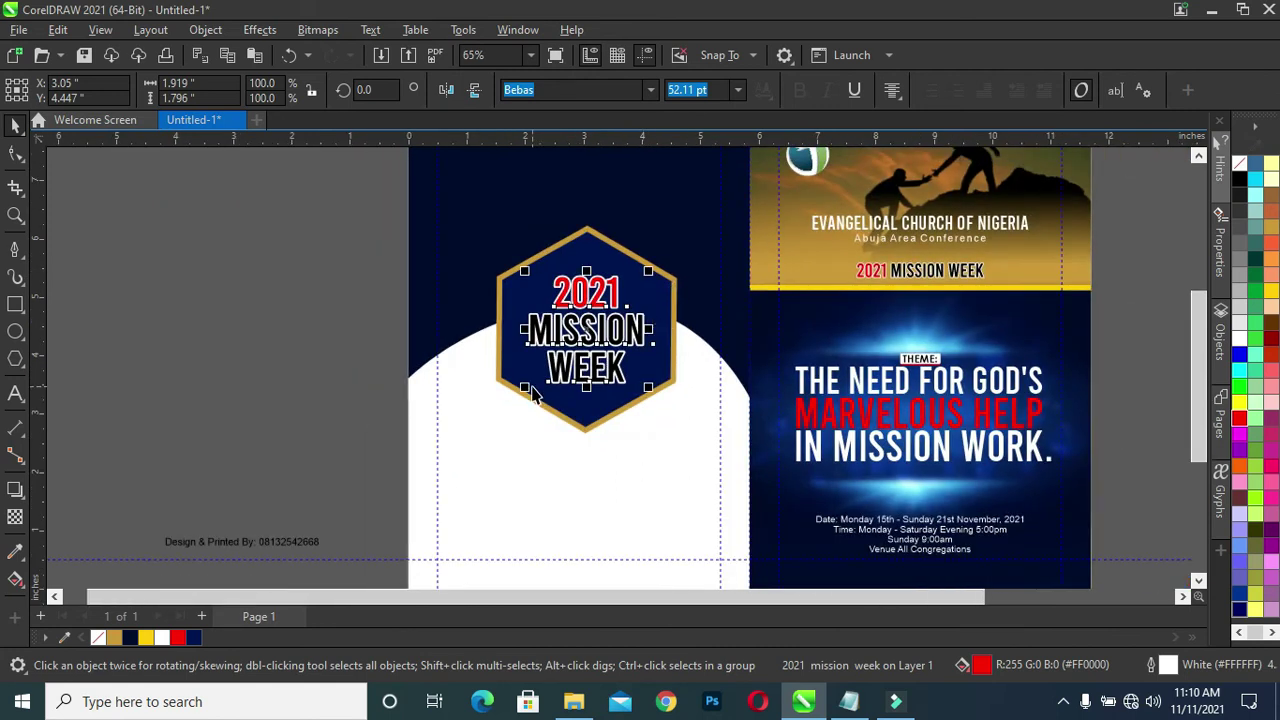
scroll(533, 393, "down", 1)
left_click(216, 356)
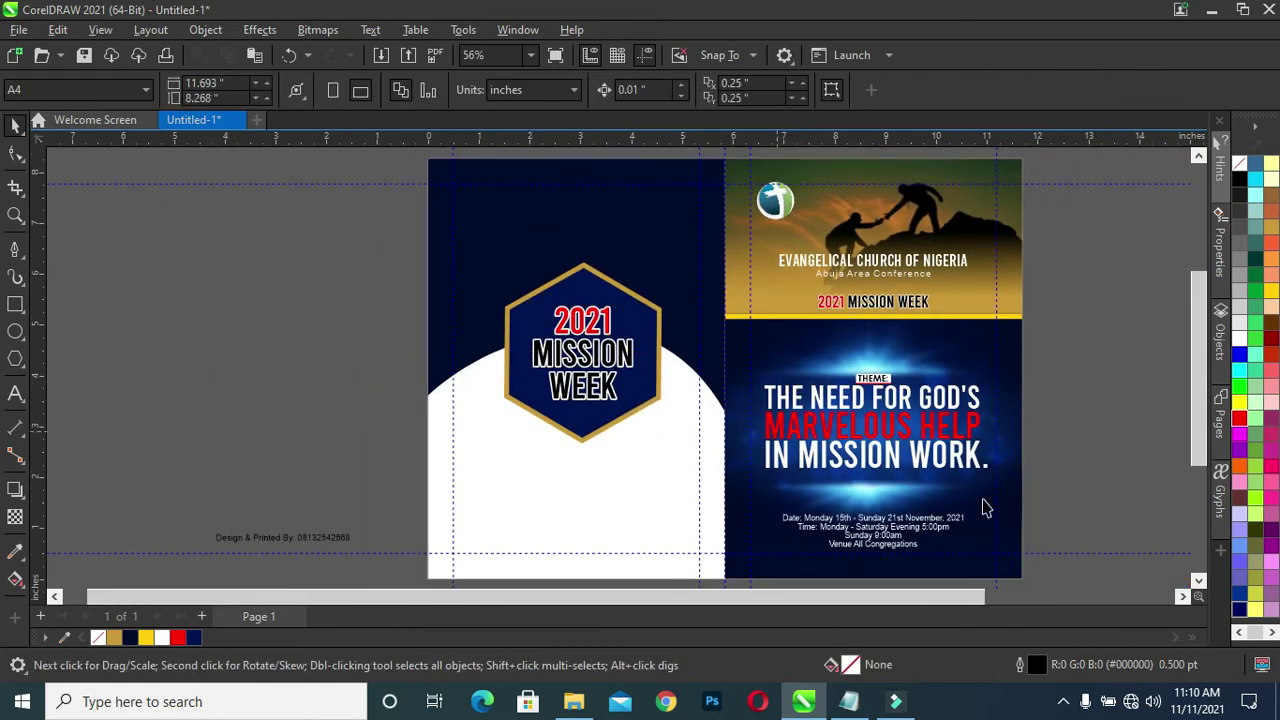
left_click(1205, 445)
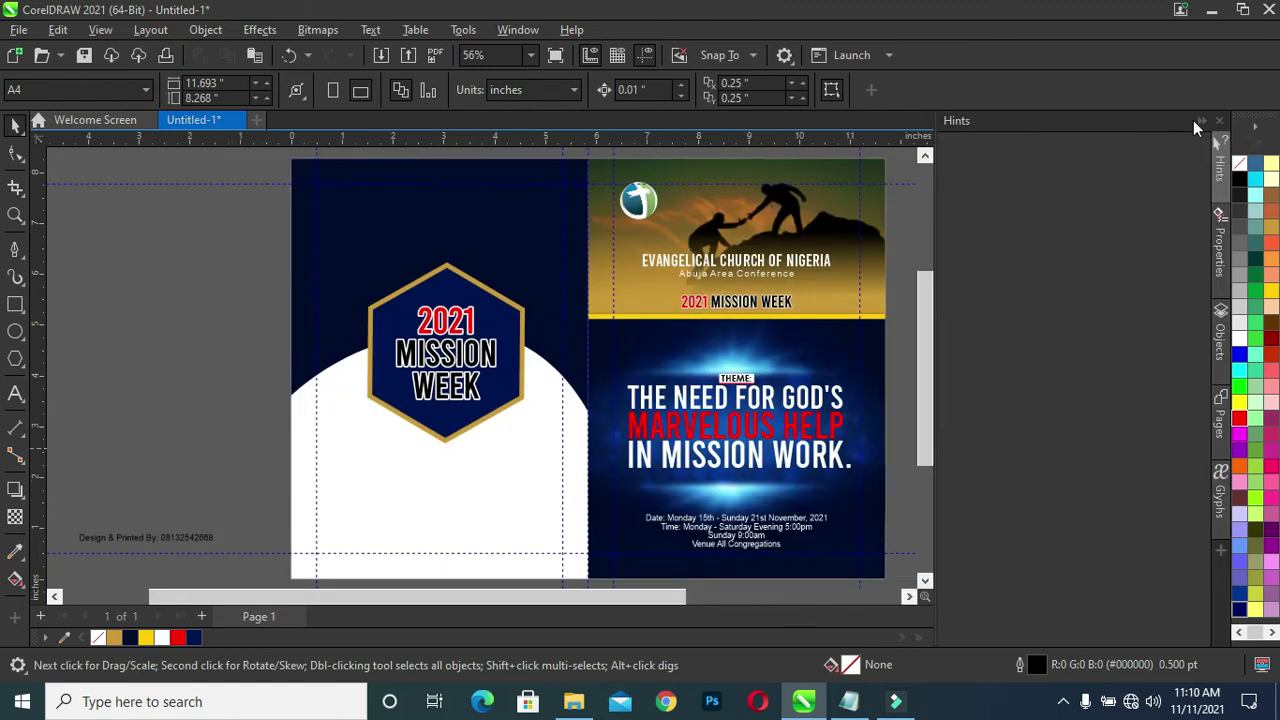
left_click(1201, 119)
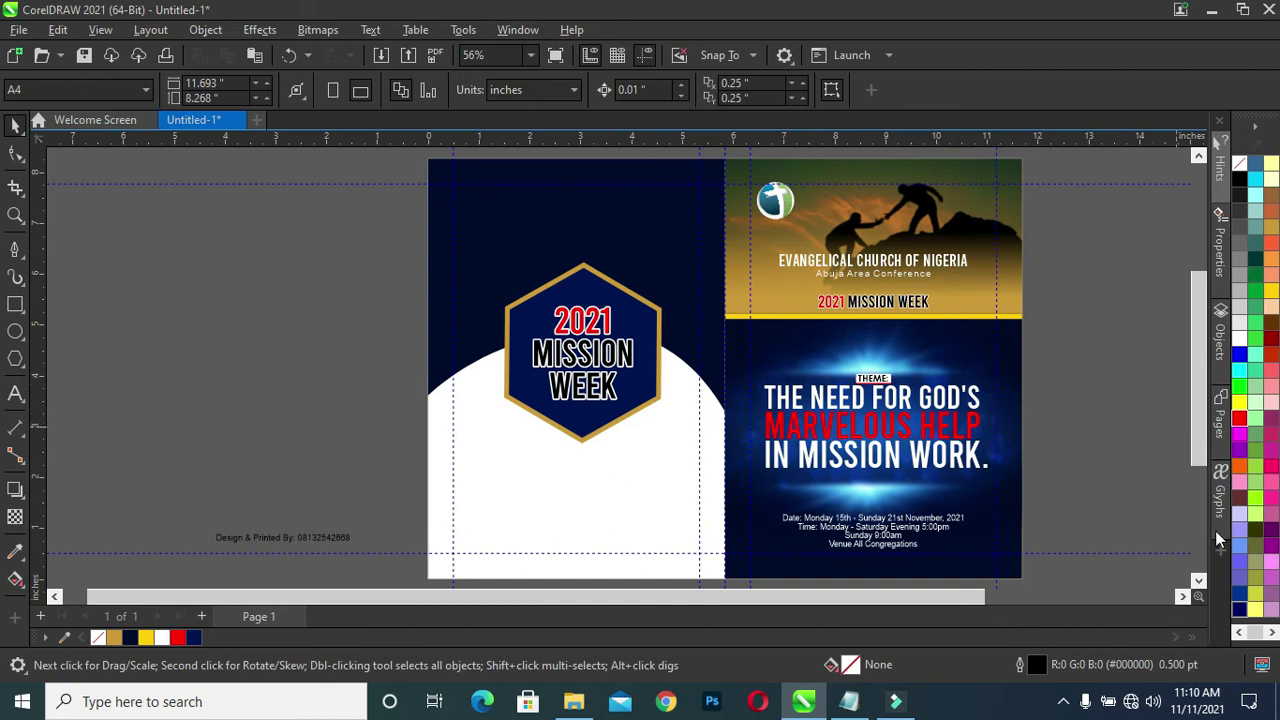
left_click(1199, 581)
scroll(618, 415, "up", 1)
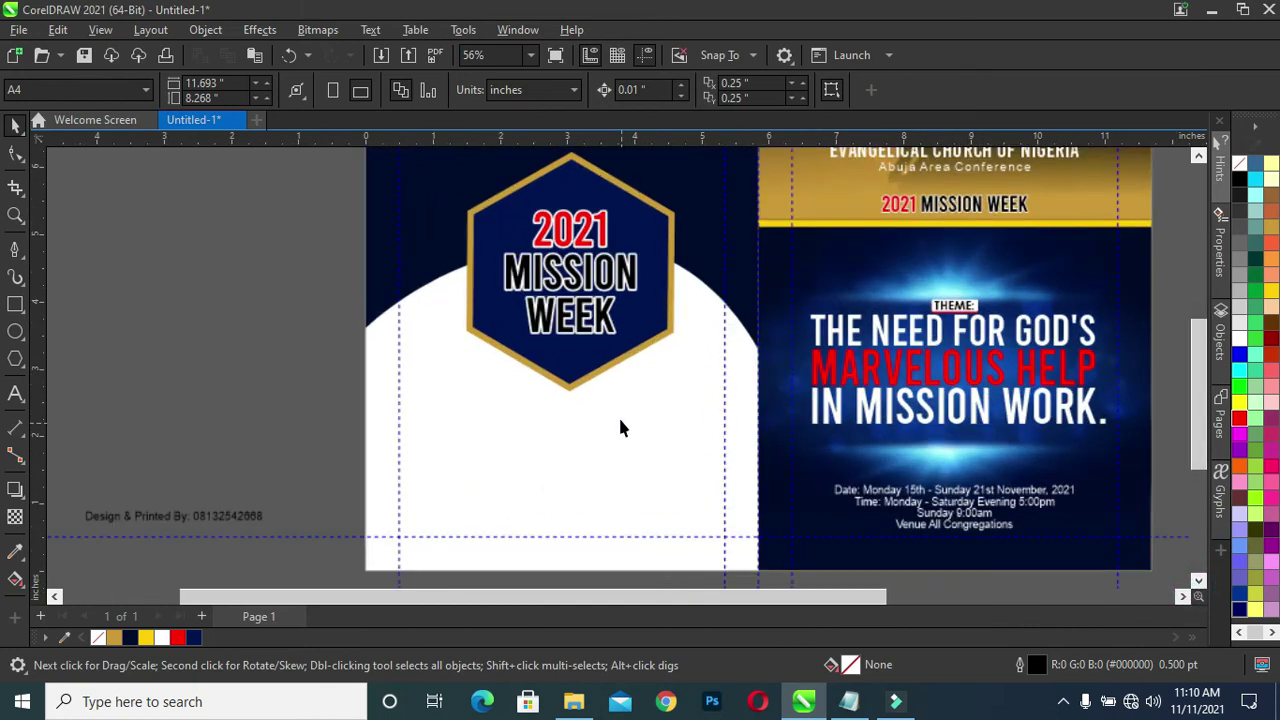
scroll(648, 322, "up", 1)
scroll(565, 320, "up", 1)
scroll(560, 318, "up", 1)
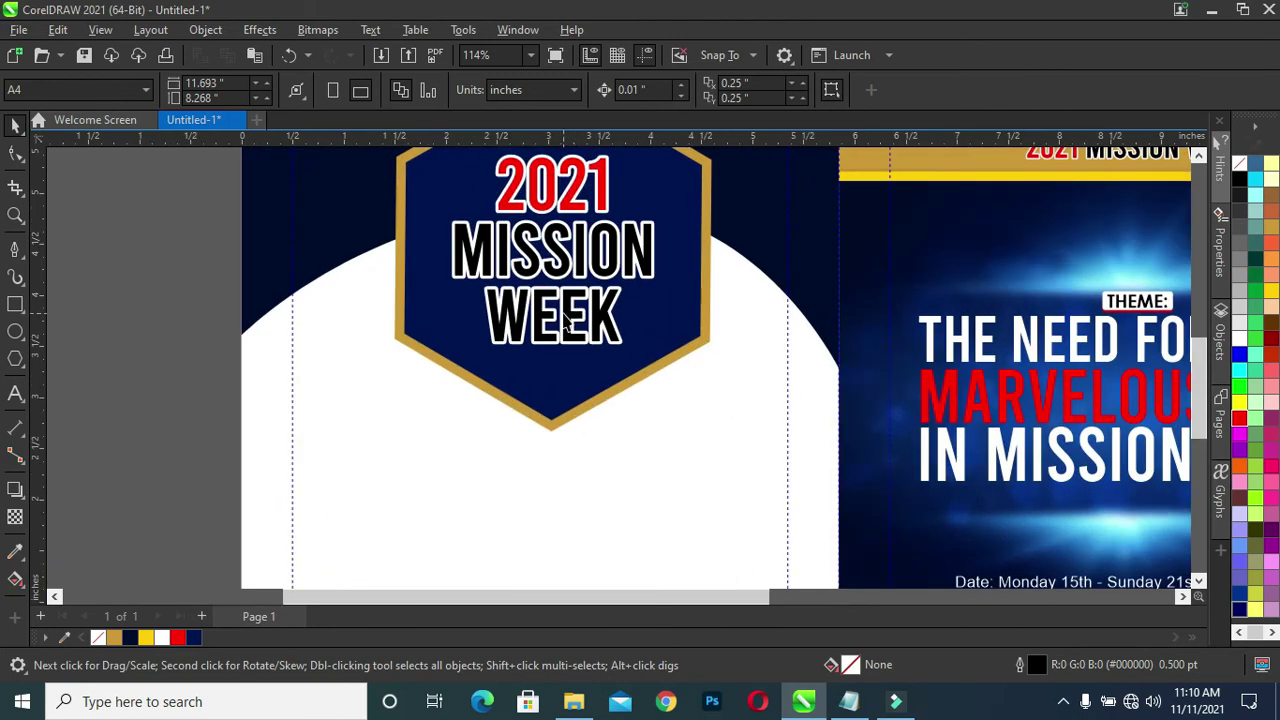
Step: Drag the 2021 MISSION WEEK line-spacing handle down with the Shape tool so WEEK drops lower
left_click(553, 318)
left_click(15, 152)
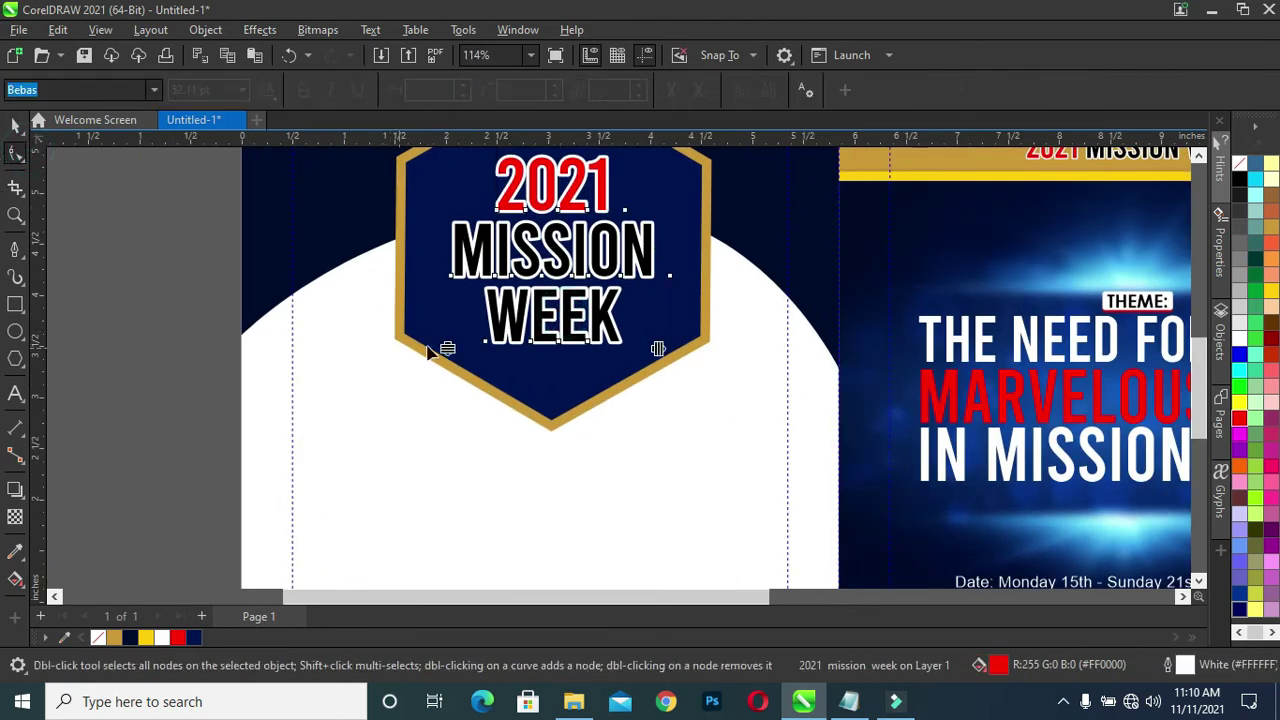
left_click_drag(446, 347, 447, 358)
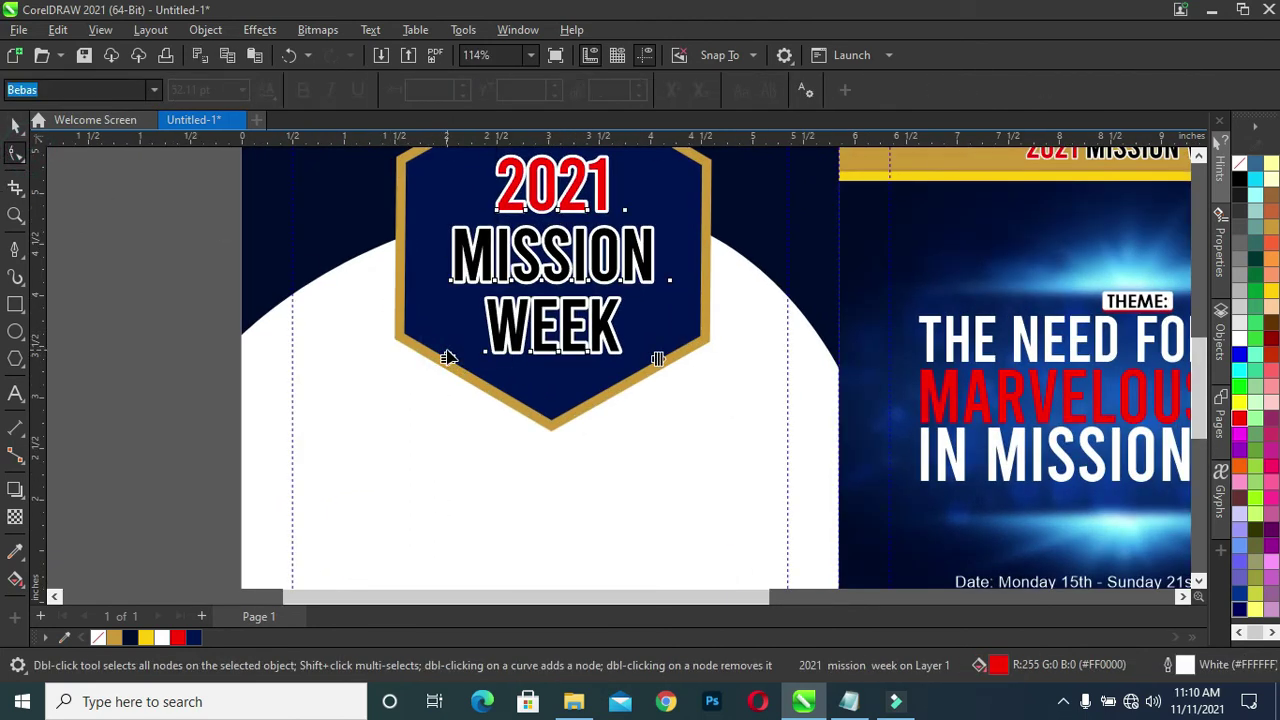
left_click(16, 124)
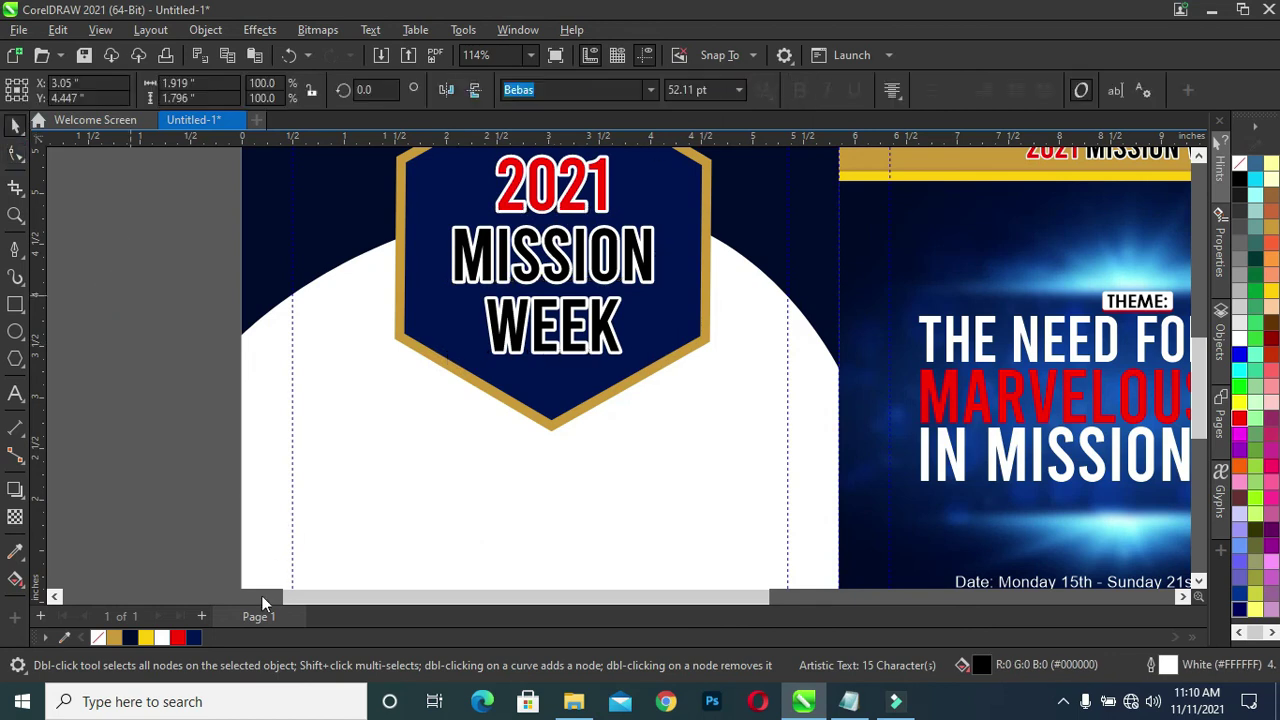
left_click(212, 553)
scroll(573, 441, "down", 1)
scroll(573, 441, "down", 1)
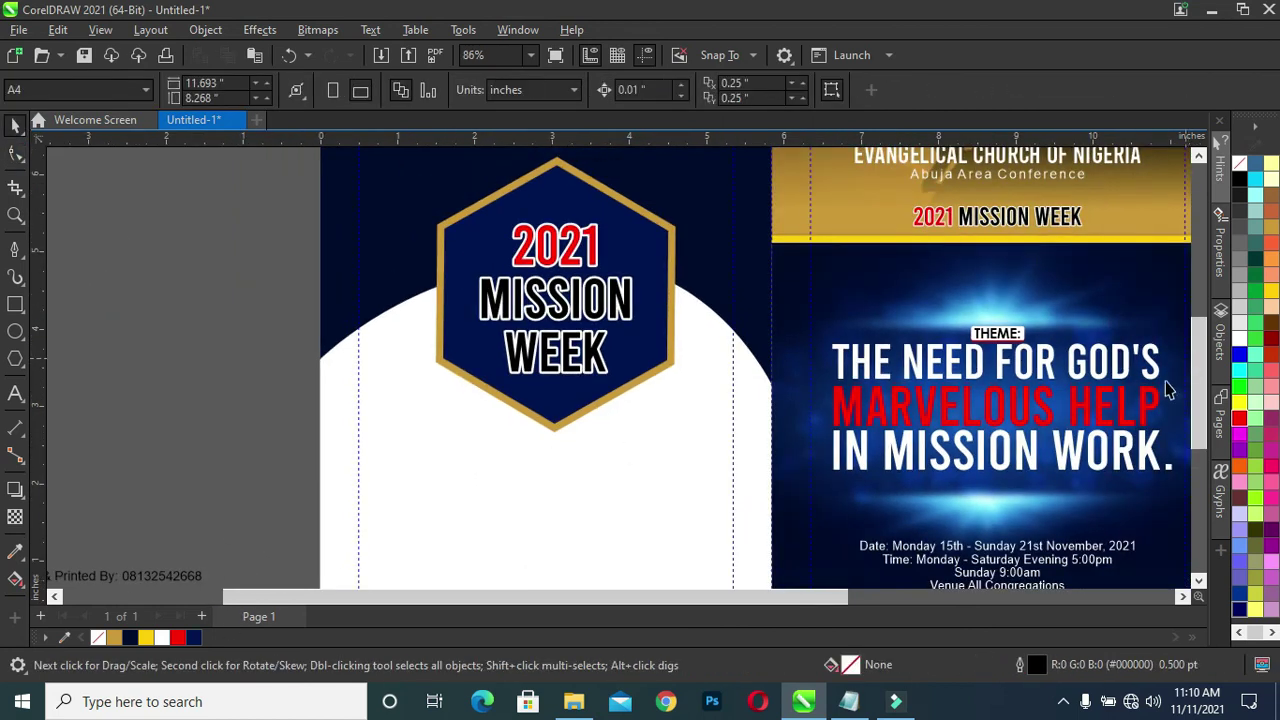
left_click_drag(1203, 393, 1202, 418)
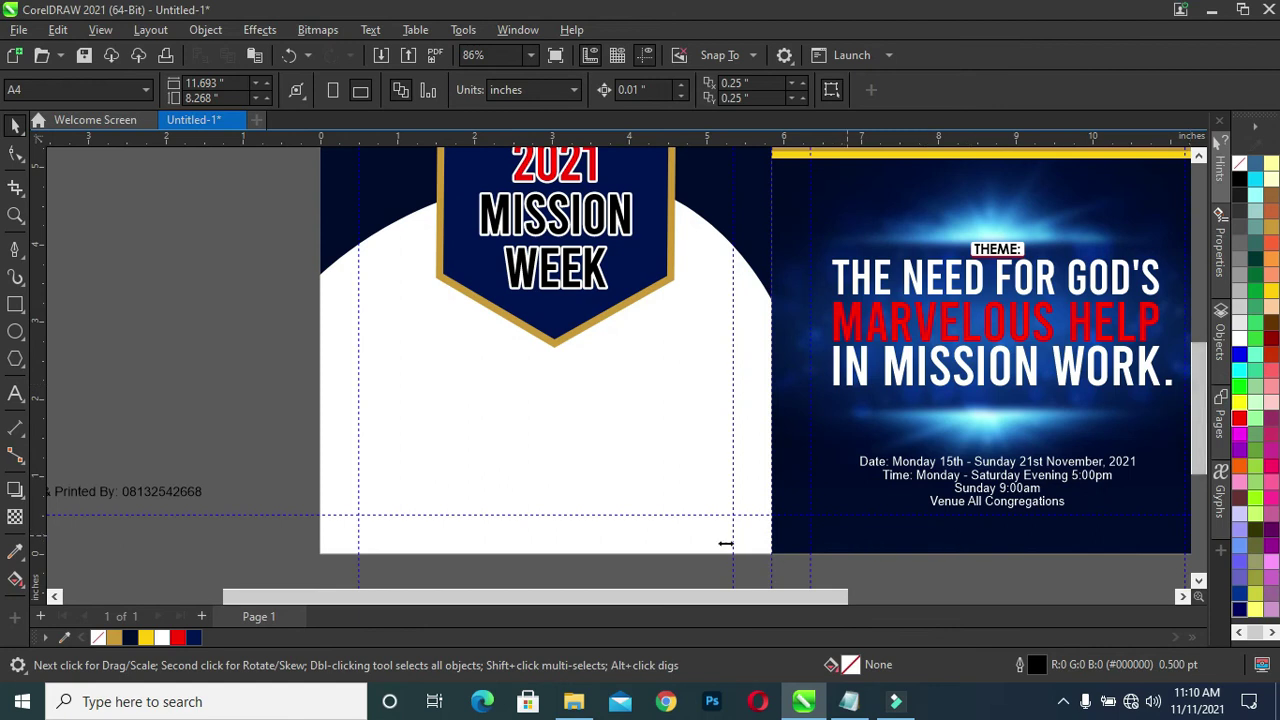
left_click(383, 55)
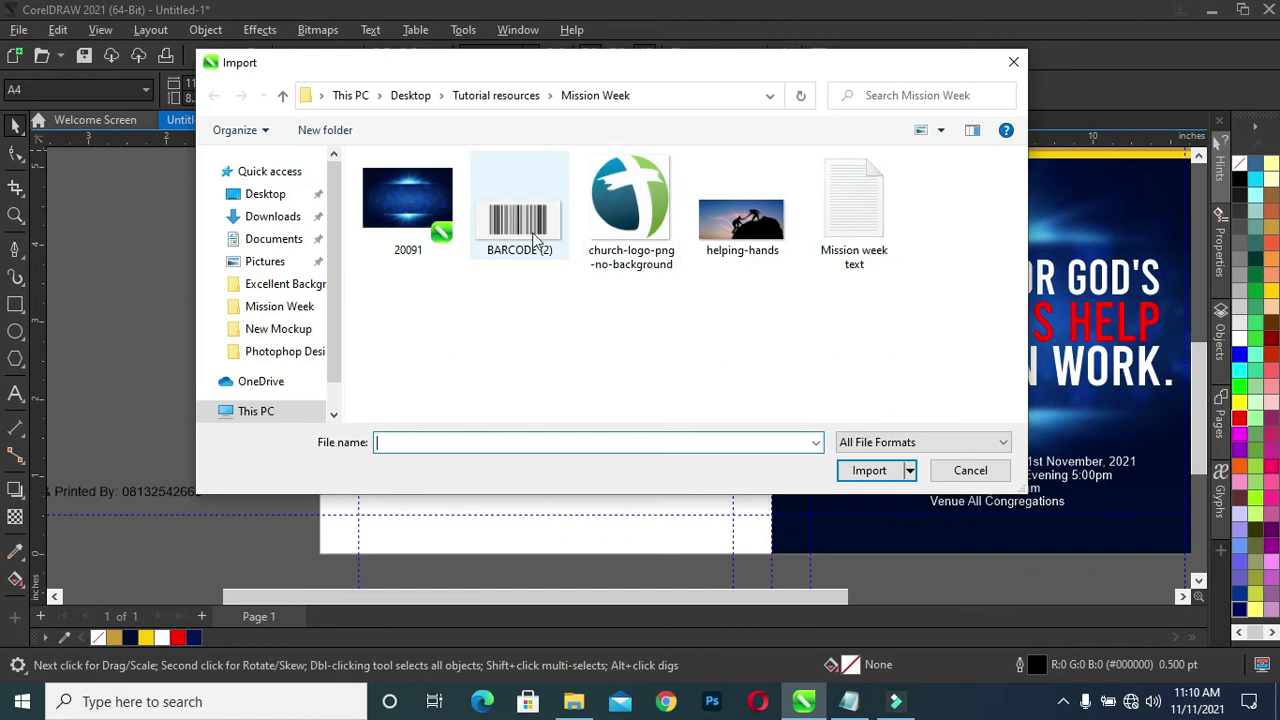
Step: Import the BARCODE (2) image onto the canvas and draw a rectangle over its bars
left_click(519, 218)
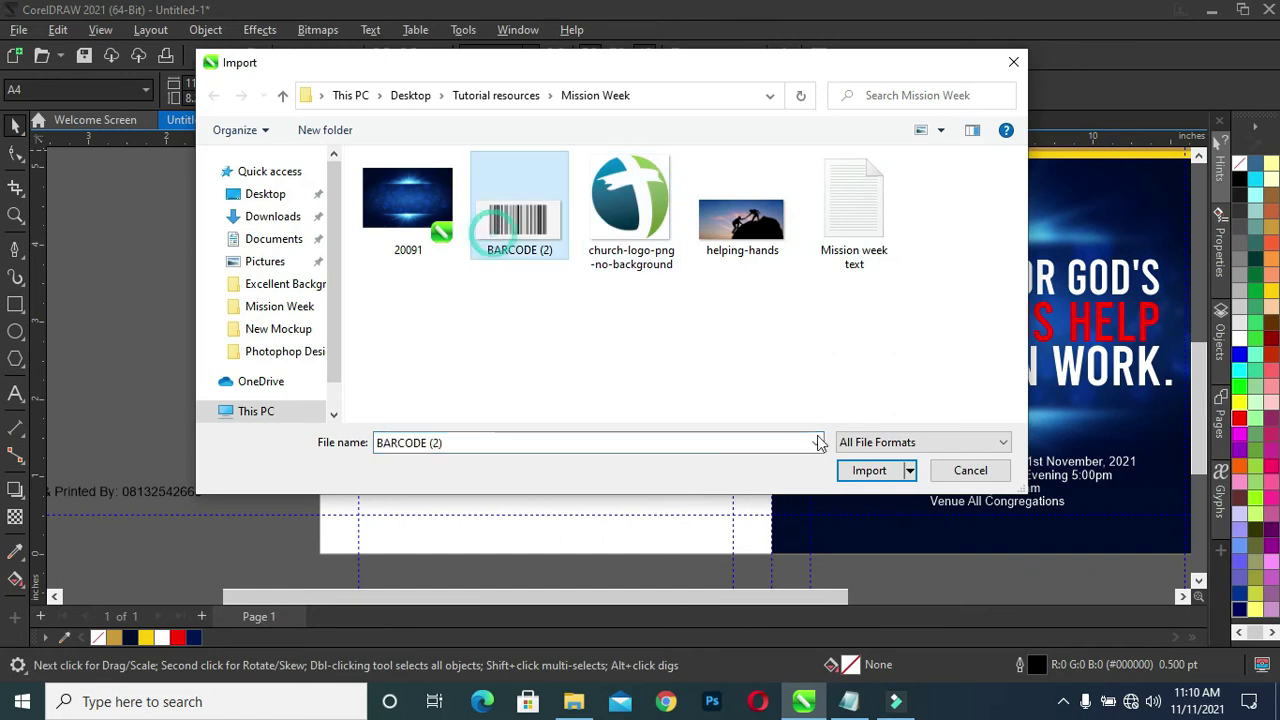
left_click(866, 470)
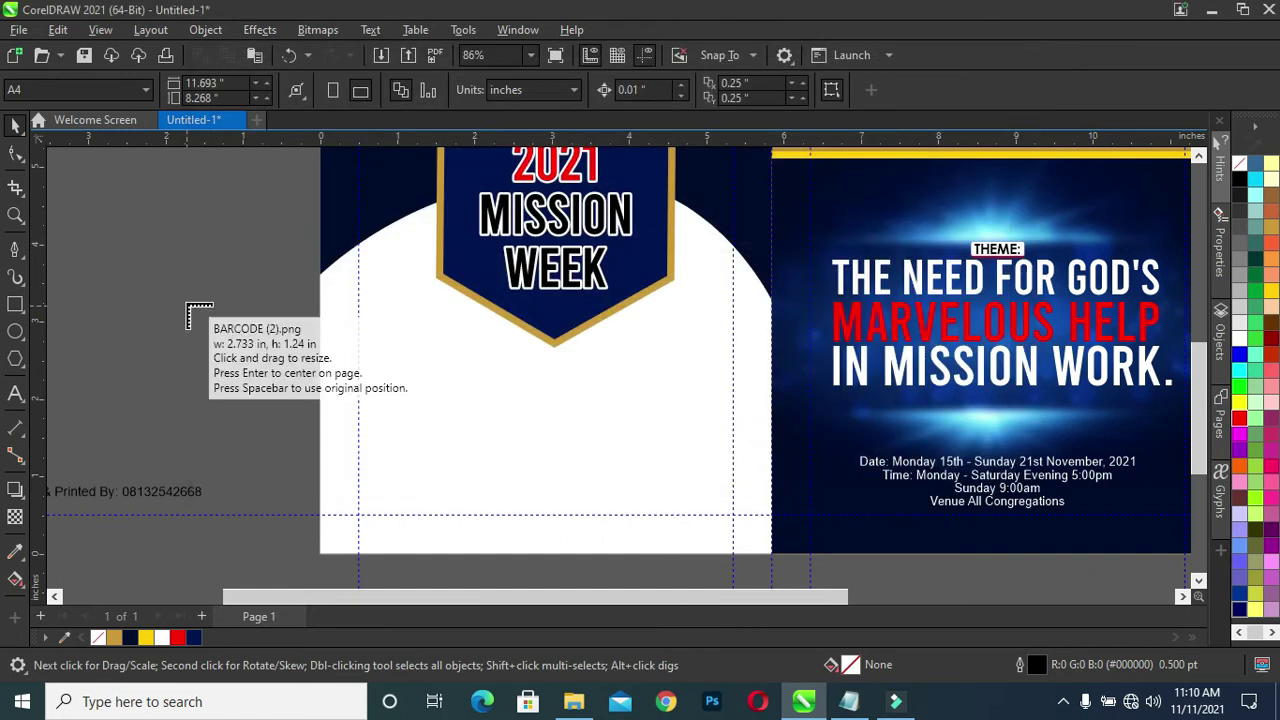
left_click_drag(164, 273, 413, 388)
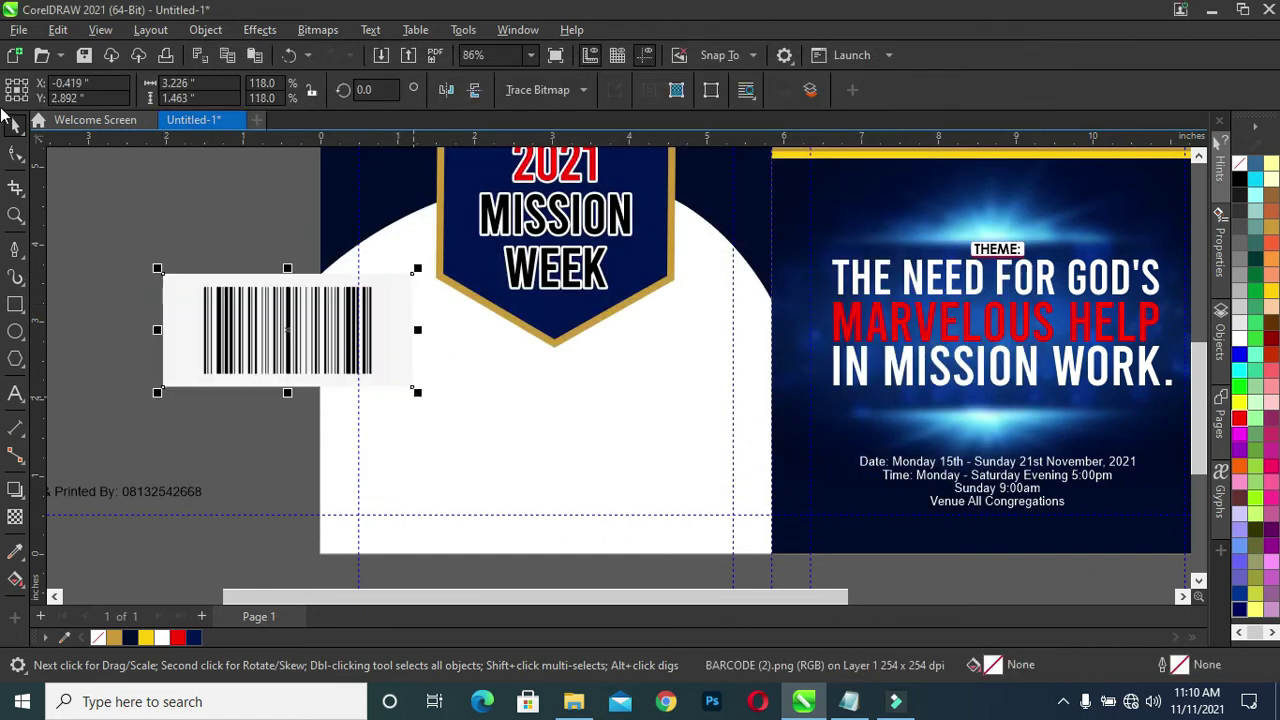
left_click(78, 174)
left_click(15, 304)
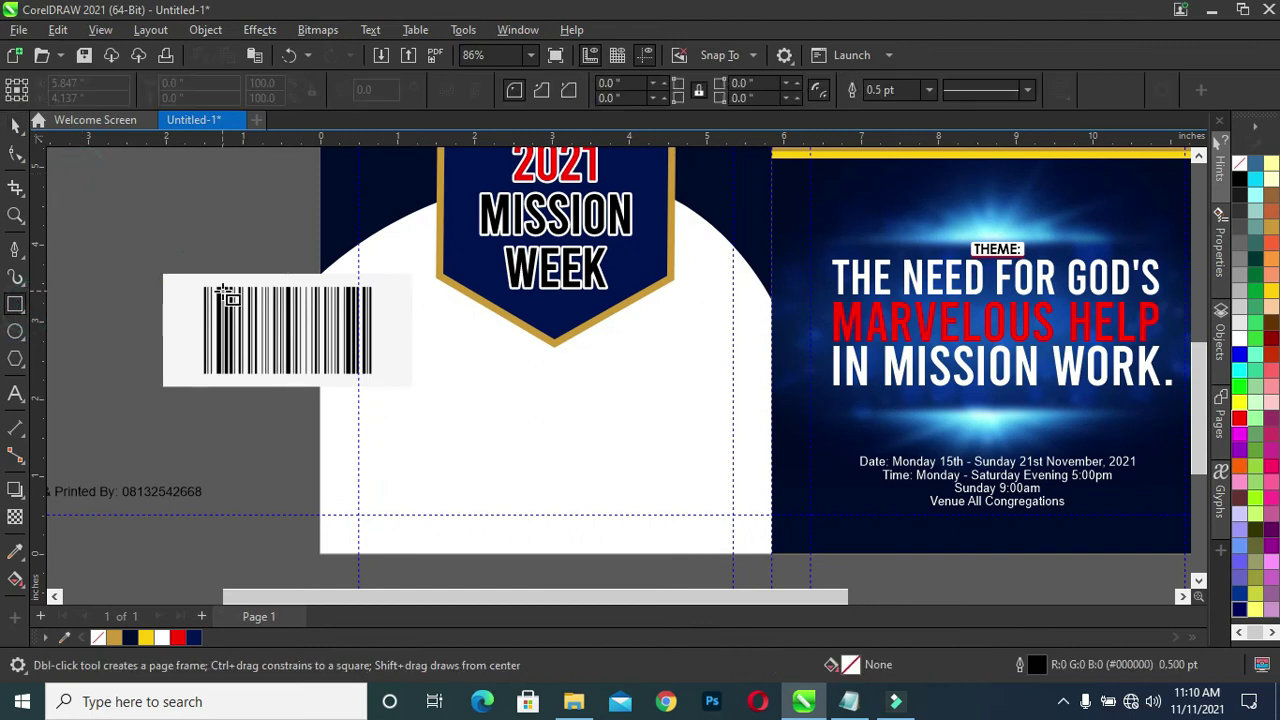
left_click_drag(202, 288, 373, 375)
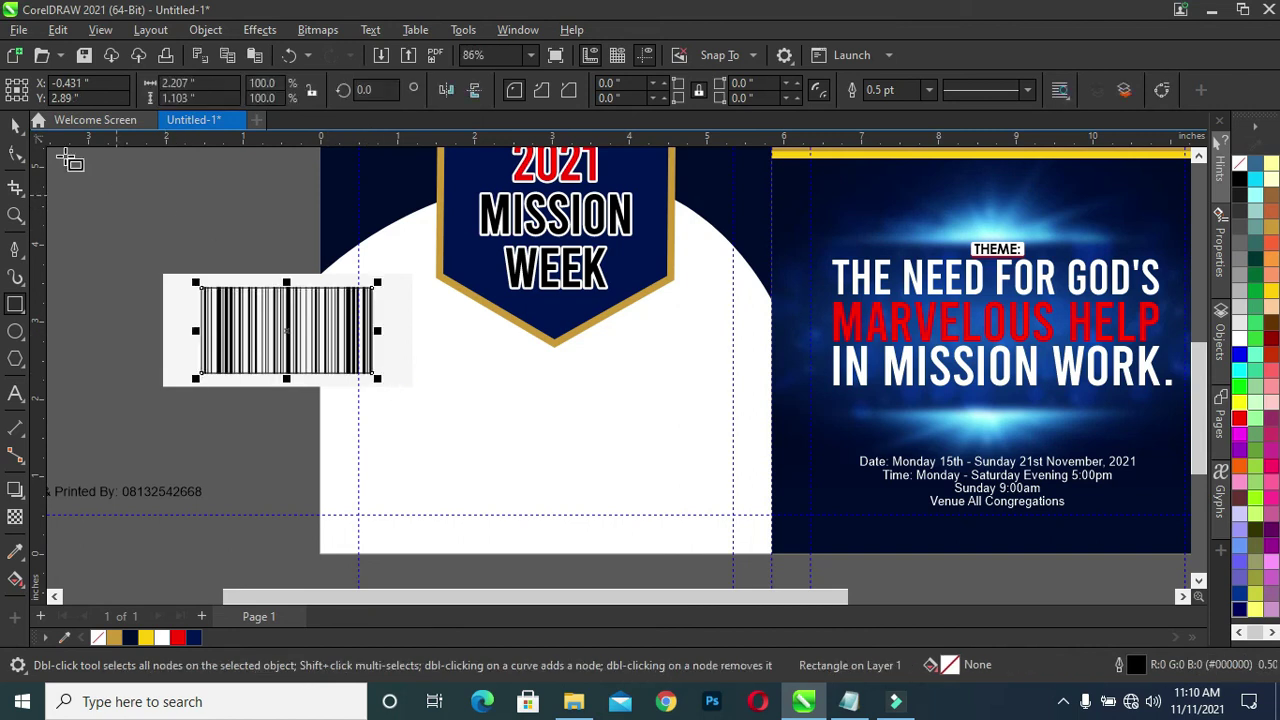
Step: Intersect the barcode with the rectangle and move the cropped bars onto the page below the badge
left_click(17, 126)
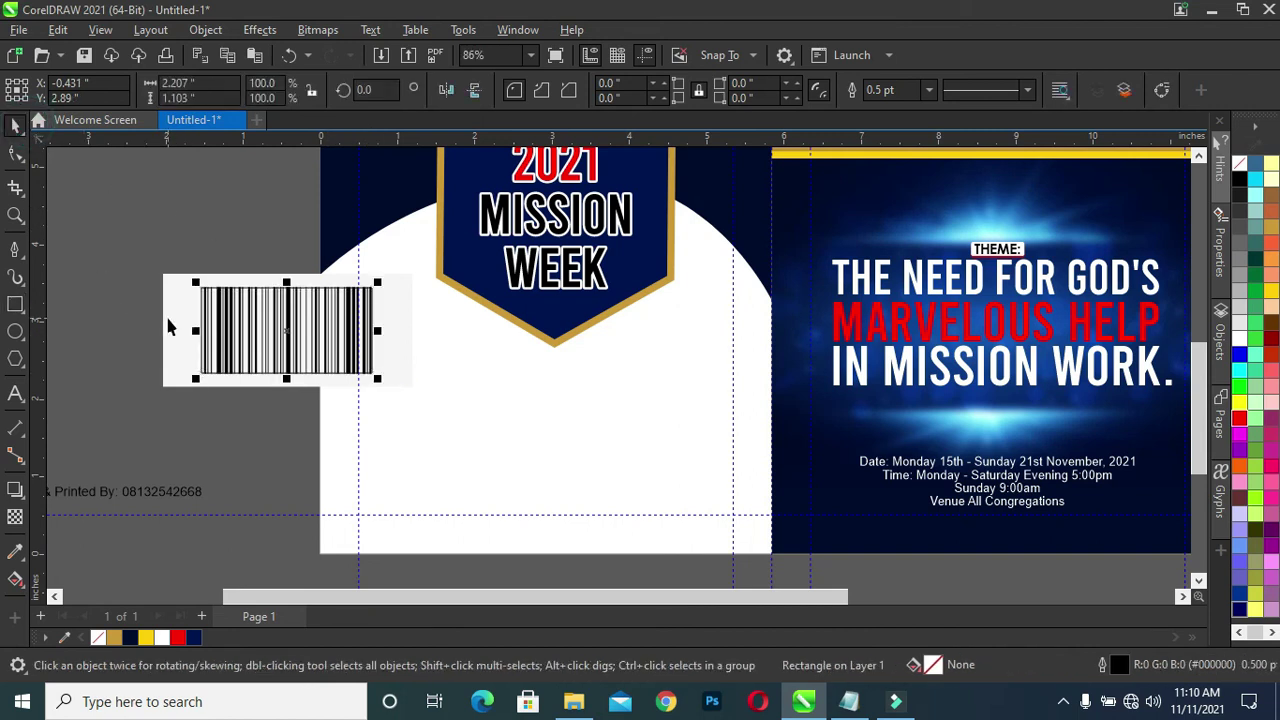
left_click(170, 322, "shift")
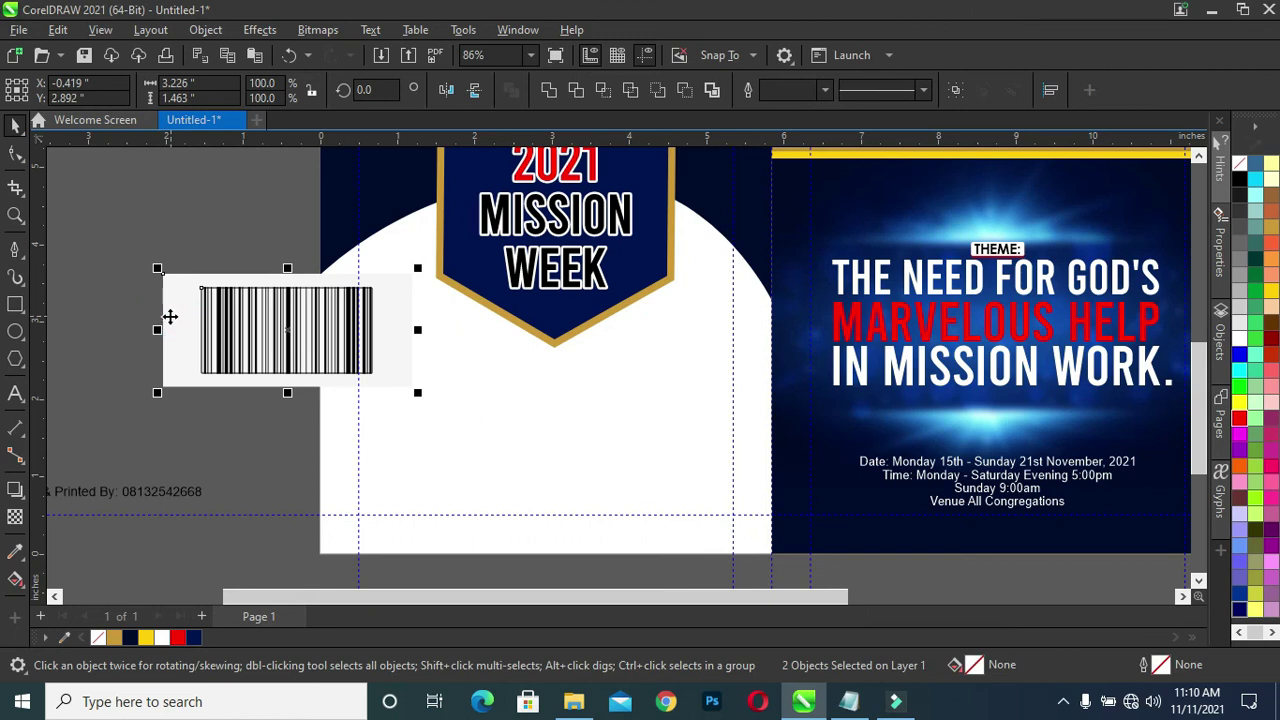
left_click(604, 90)
mouse_move(274, 340)
left_mouse_down()
mouse_move(595, 467)
mouse_move(597, 455)
left_mouse_up()
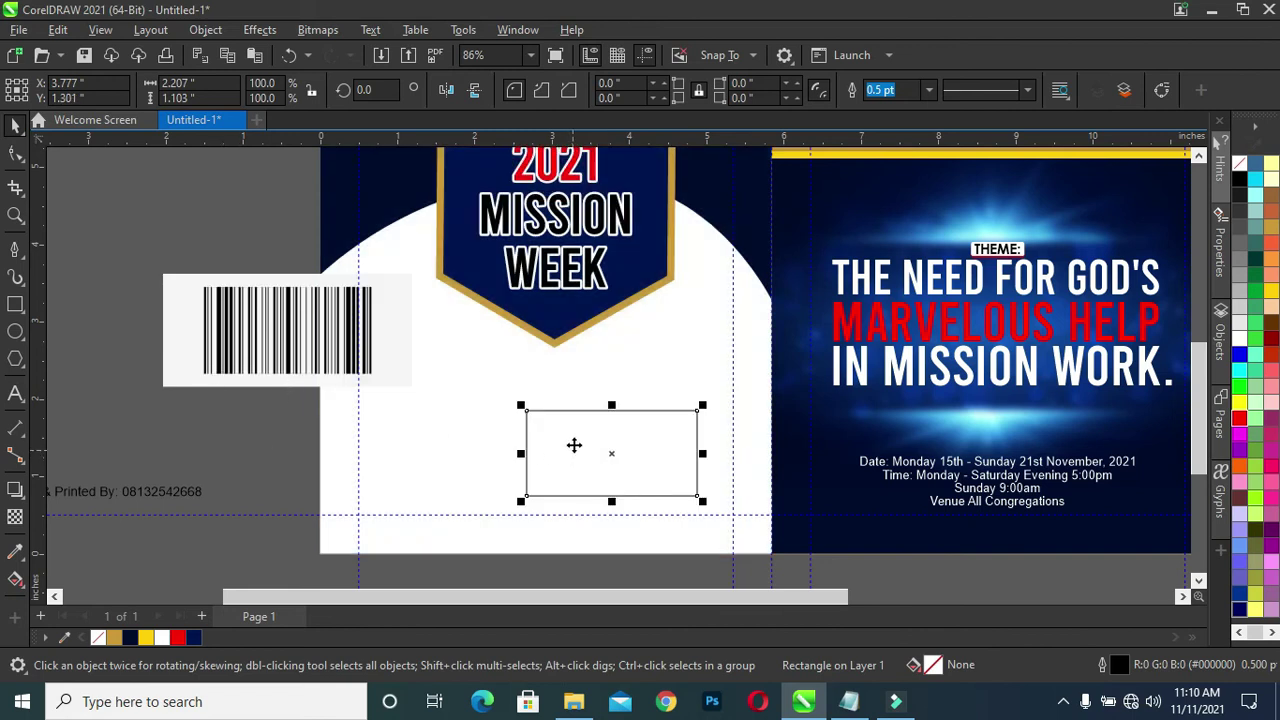
mouse_move(337, 337)
left_mouse_down()
mouse_move(670, 460)
mouse_move(637, 463)
left_mouse_up()
Step: Delete the leftover original barcode and position the cropped barcode just under the badge
left_click(229, 300)
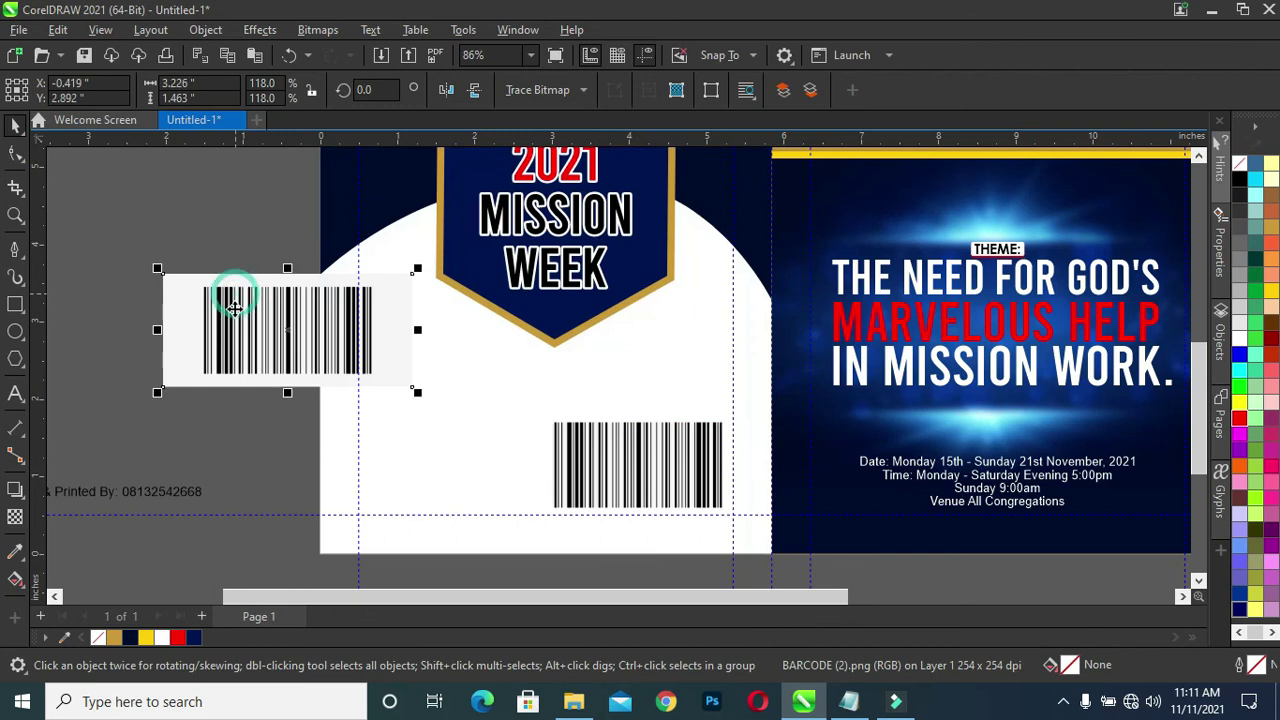
key("Delete")
key("Escape")
left_click(621, 476)
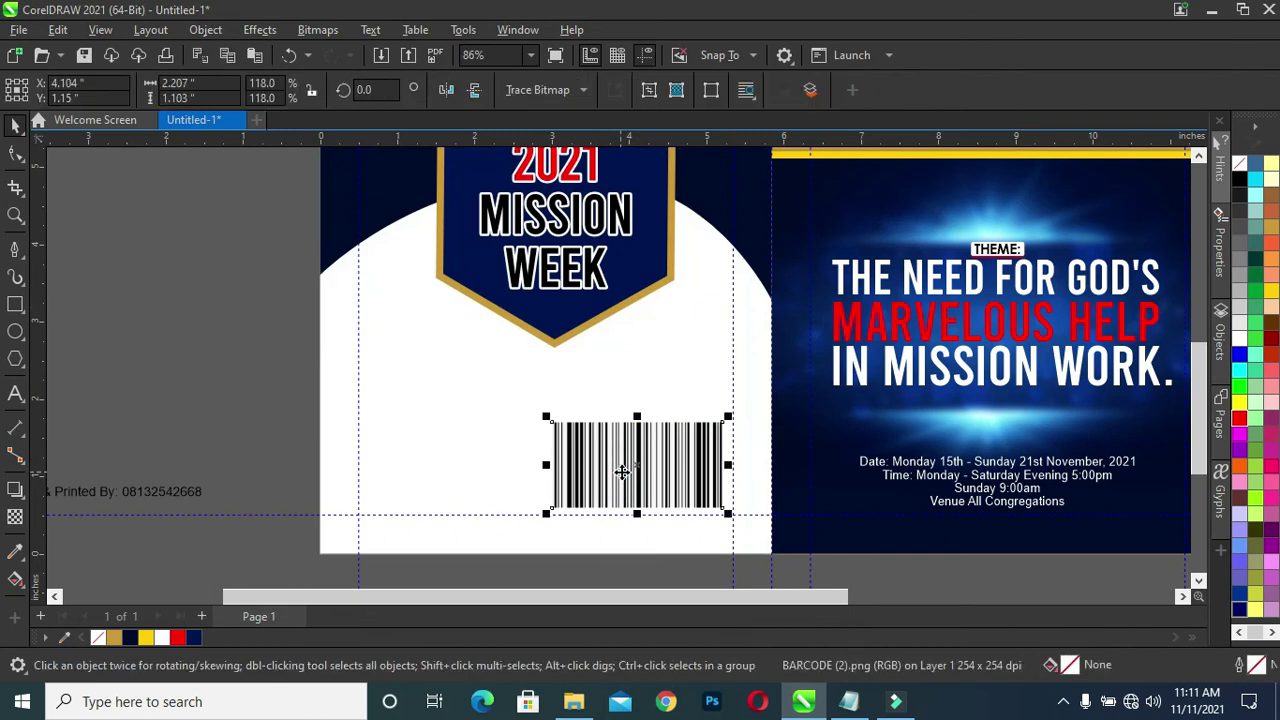
left_click_drag(623, 472, 636, 447)
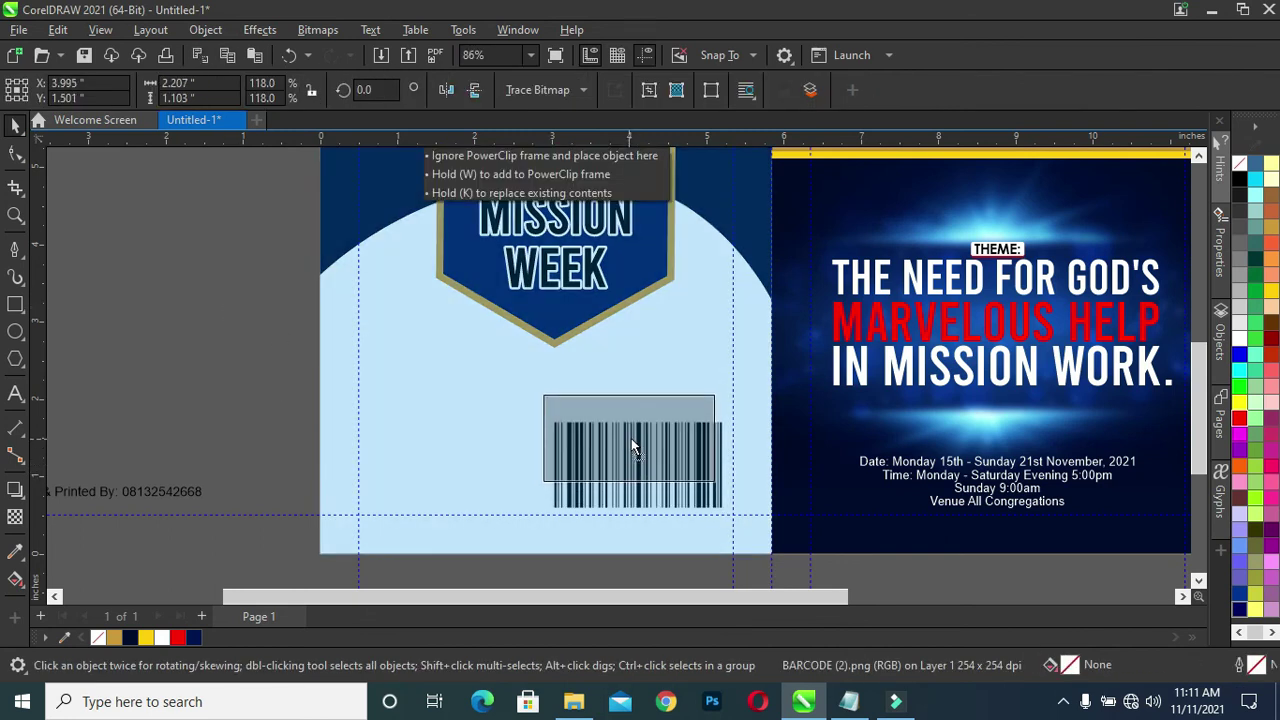
mouse_move(634, 442)
left_mouse_down()
mouse_move(645, 445)
mouse_move(533, 460)
mouse_move(496, 446)
left_mouse_up()
Step: Shrink the barcode proportionally to about 1.58 by 0.79 inches
scroll(645, 445, "up", 1)
scroll(645, 445, "up", 1)
scroll(640, 440, "up", 1)
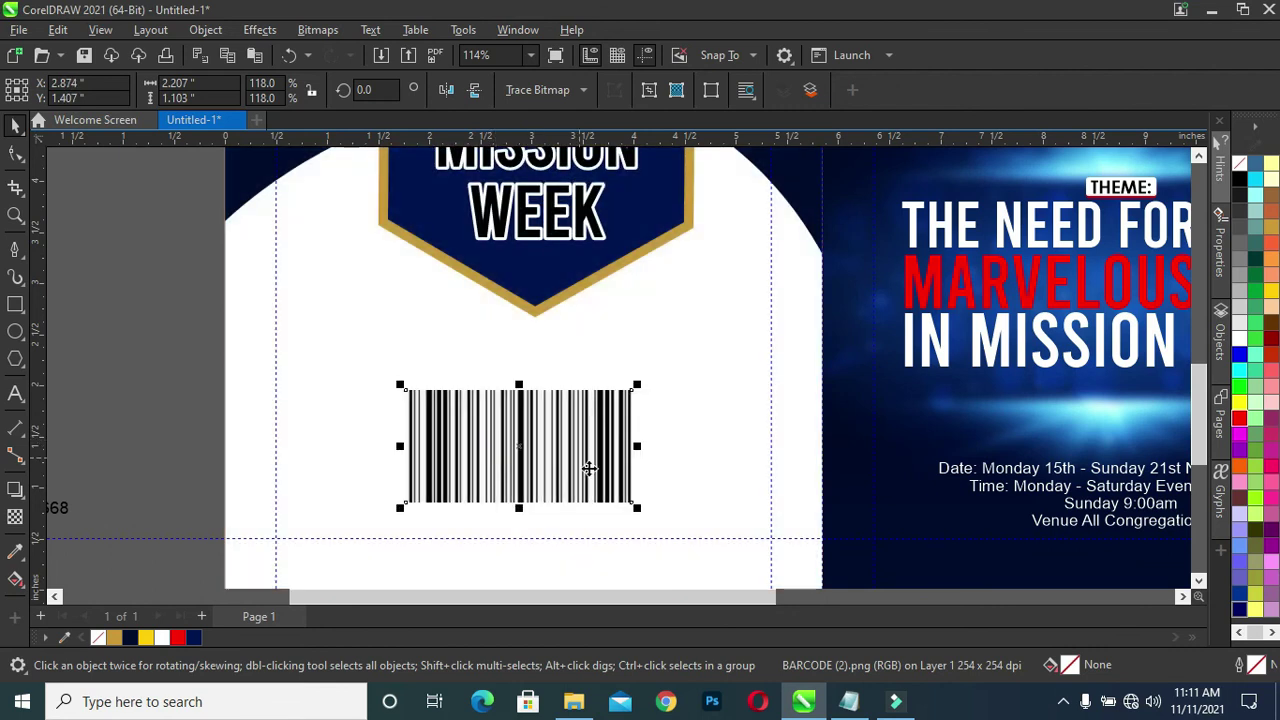
left_click_drag(636, 508, 624, 512)
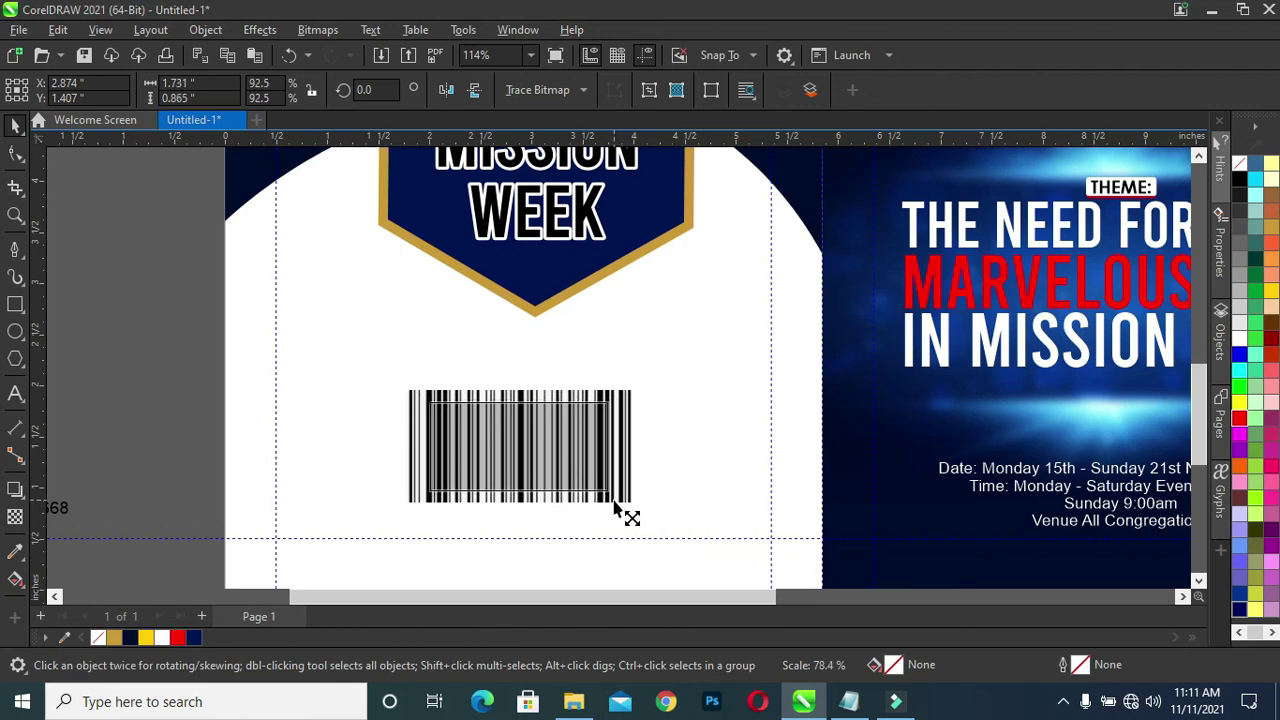
left_click_drag(624, 510, 614, 514)
scroll(582, 407, "down", 2)
scroll(543, 430, "down", 1)
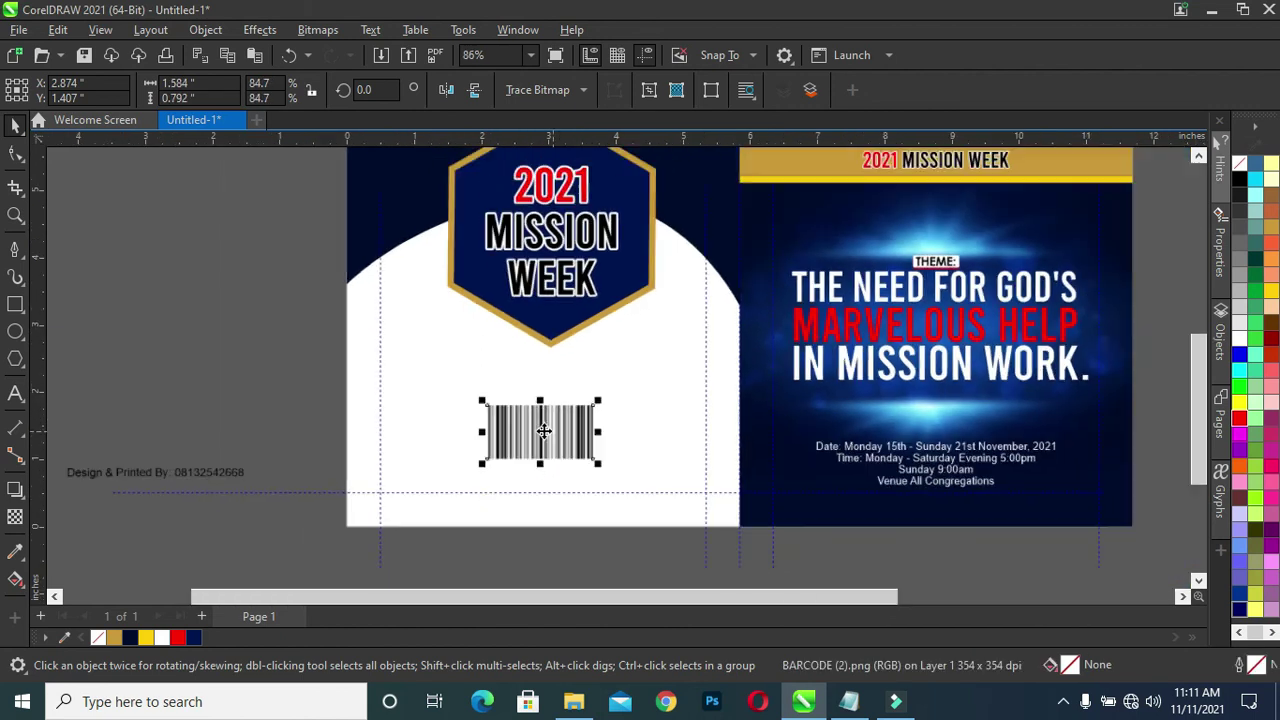
left_click(223, 379)
Step: Set the Design & Printed By credit text to Arial Bold and place it beneath the barcode
left_click(157, 474)
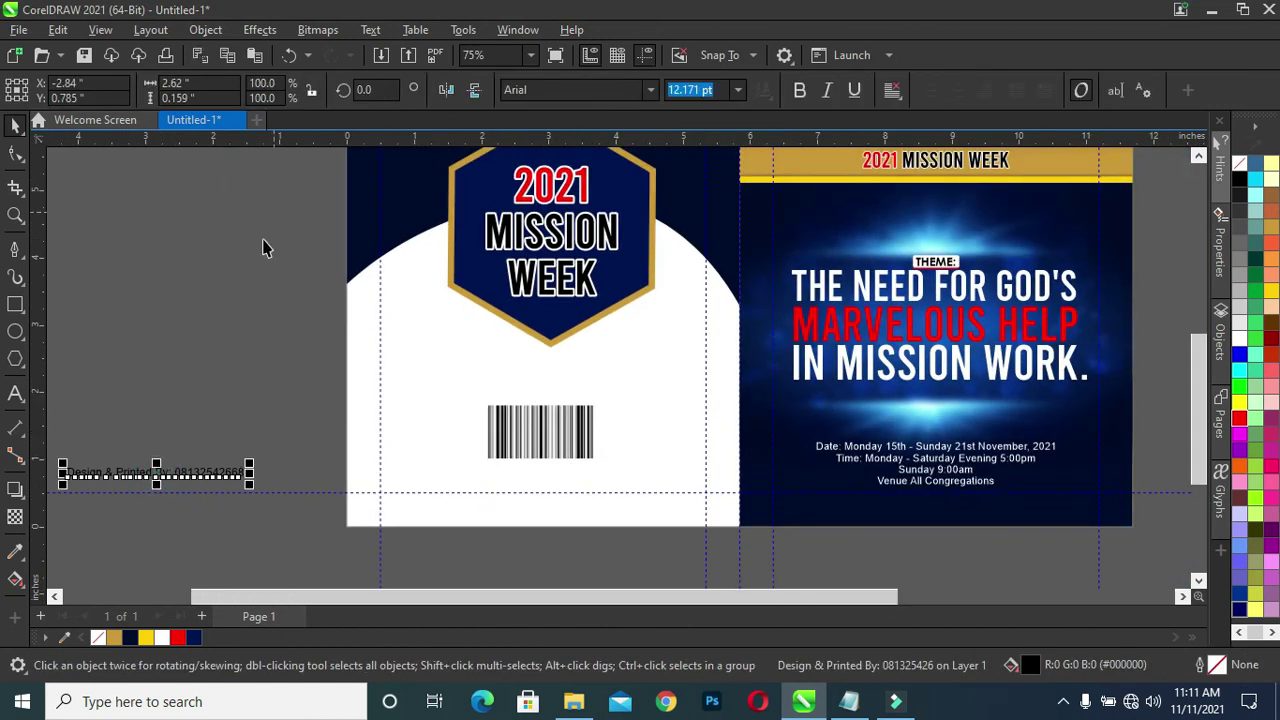
left_click(651, 90)
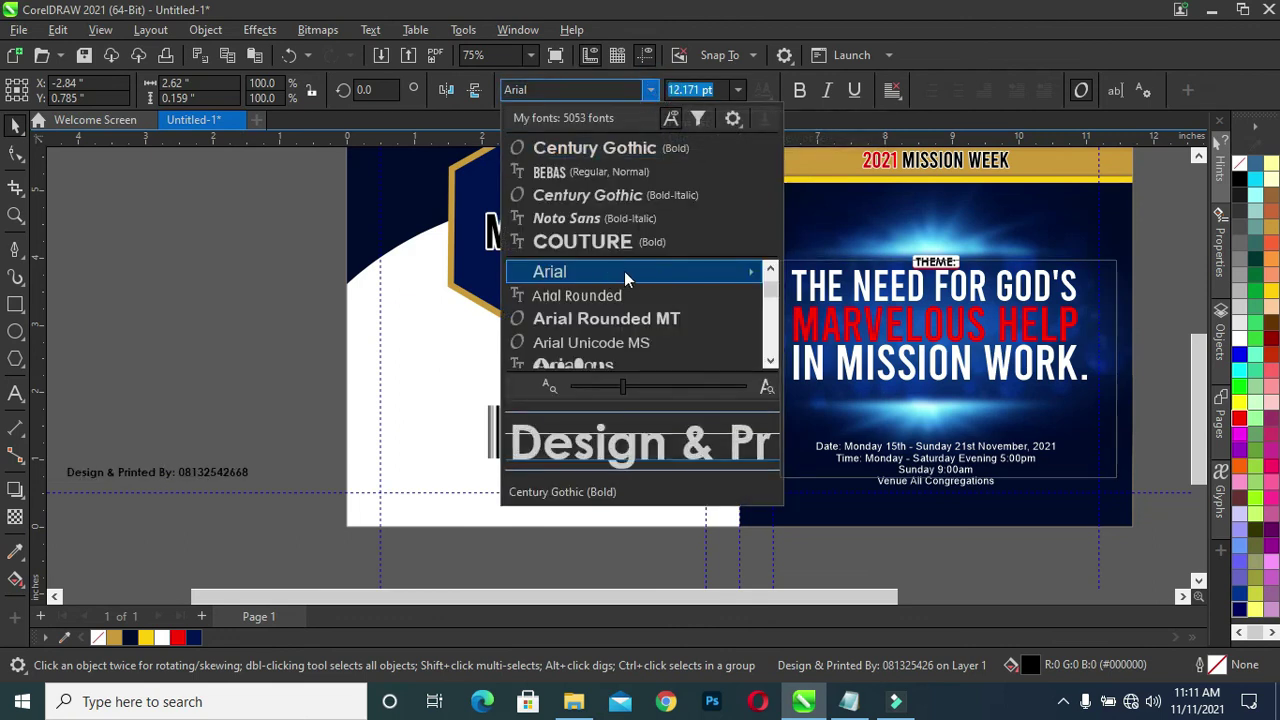
mouse_move(630, 271)
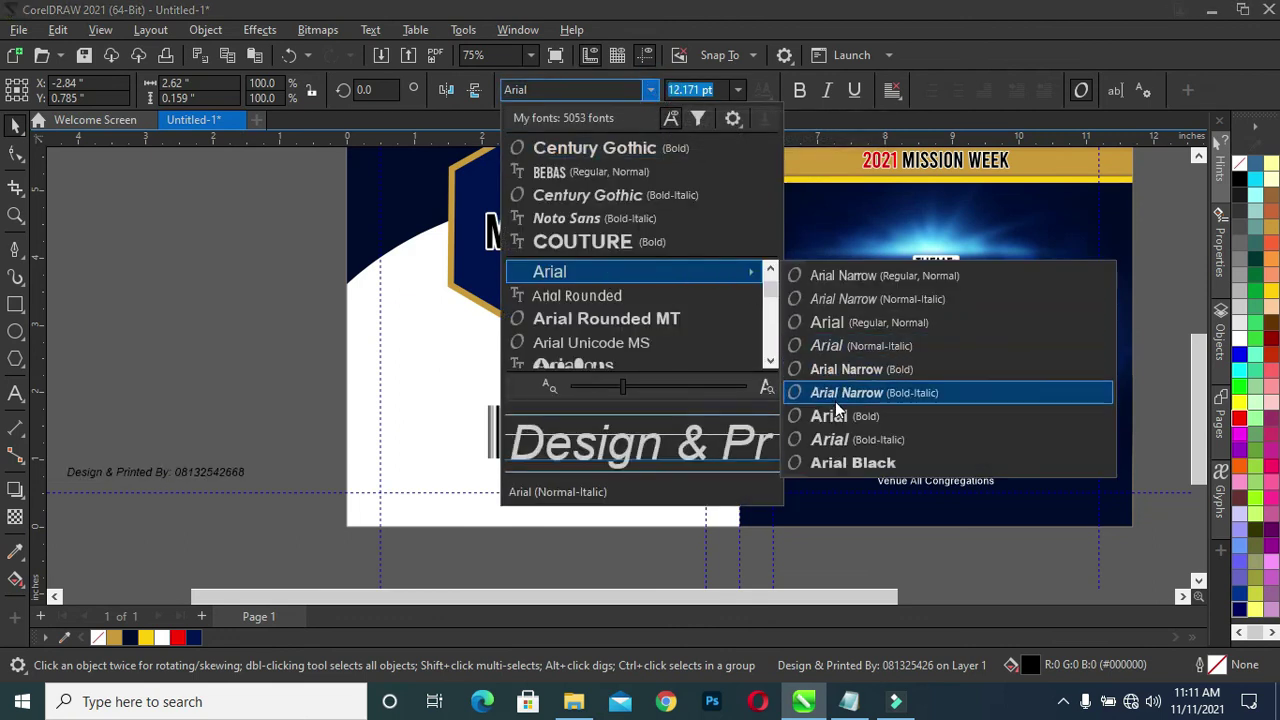
left_click(841, 415)
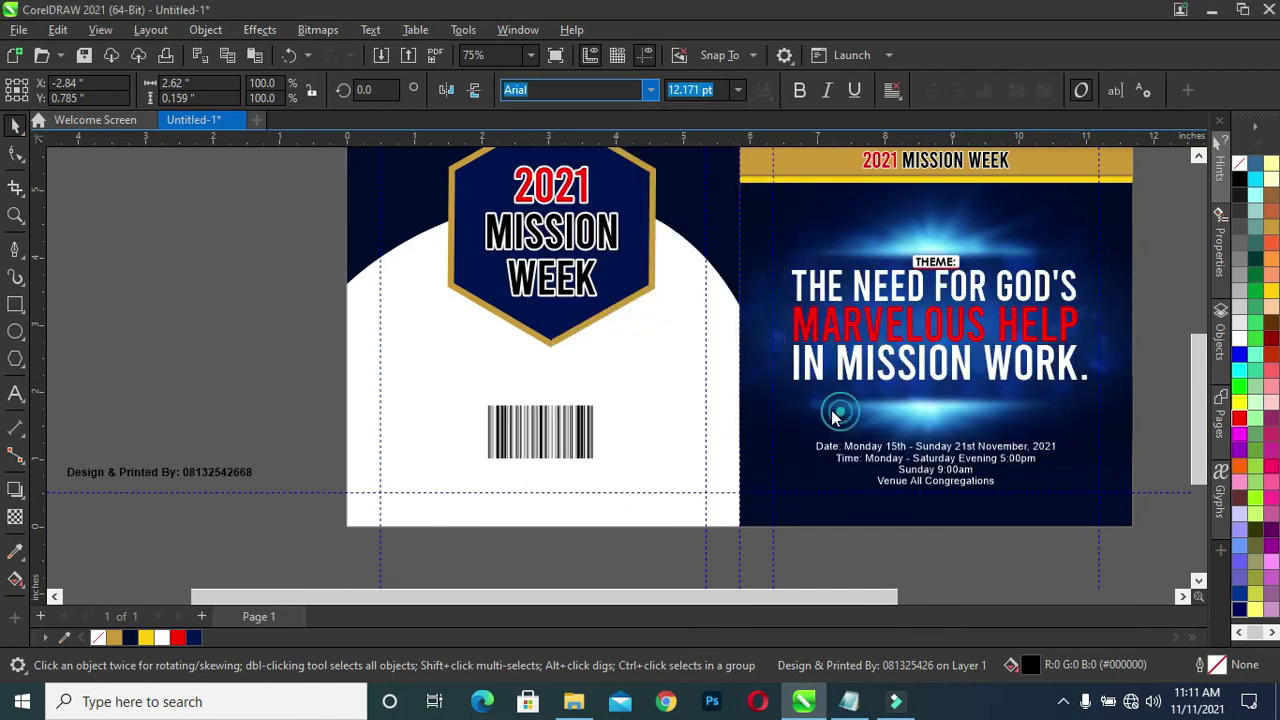
left_click_drag(358, 479, 537, 470)
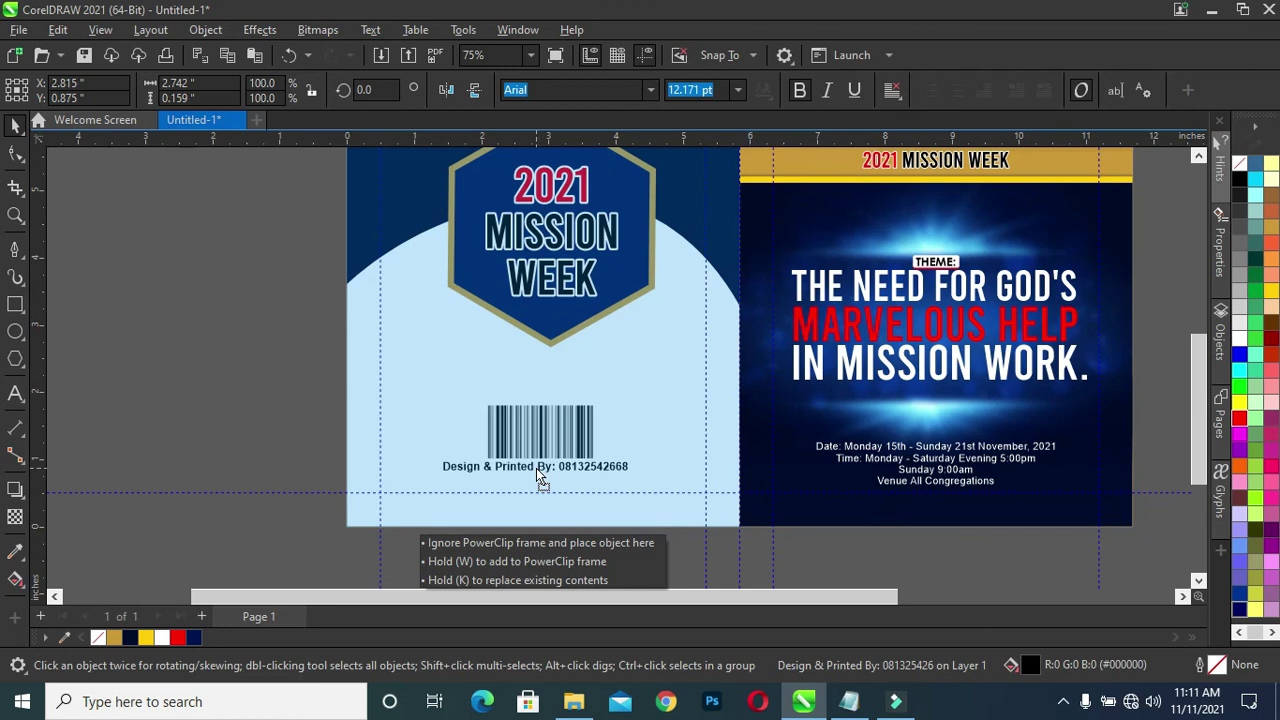
left_click_drag(536, 468, 537, 476)
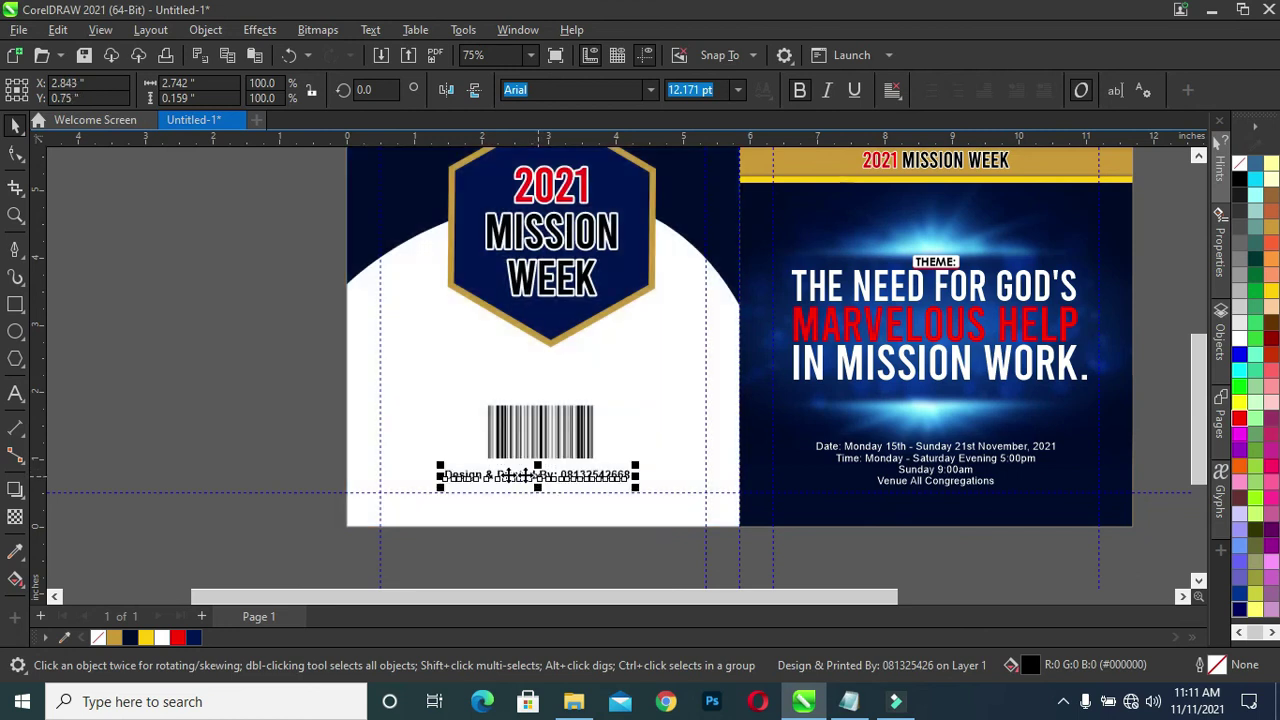
left_click(419, 424, "shift")
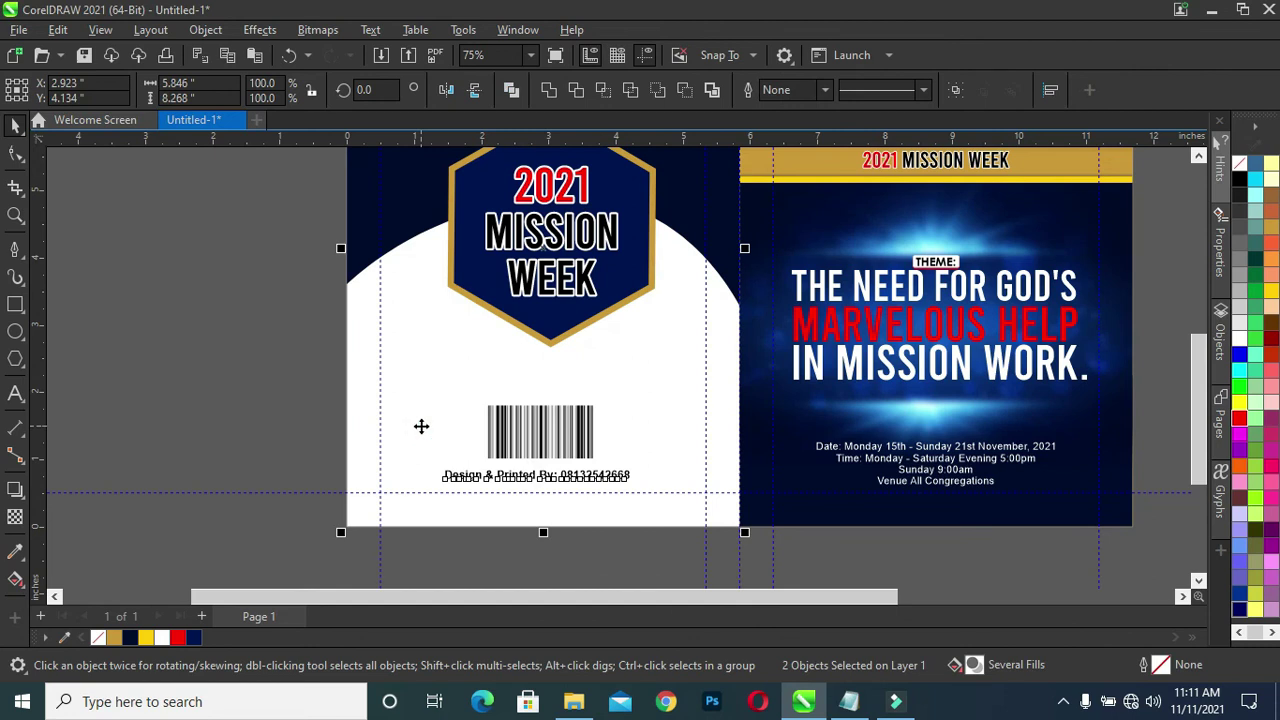
Step: Select the barcode image on its own and nudge it down slightly
left_click(530, 445)
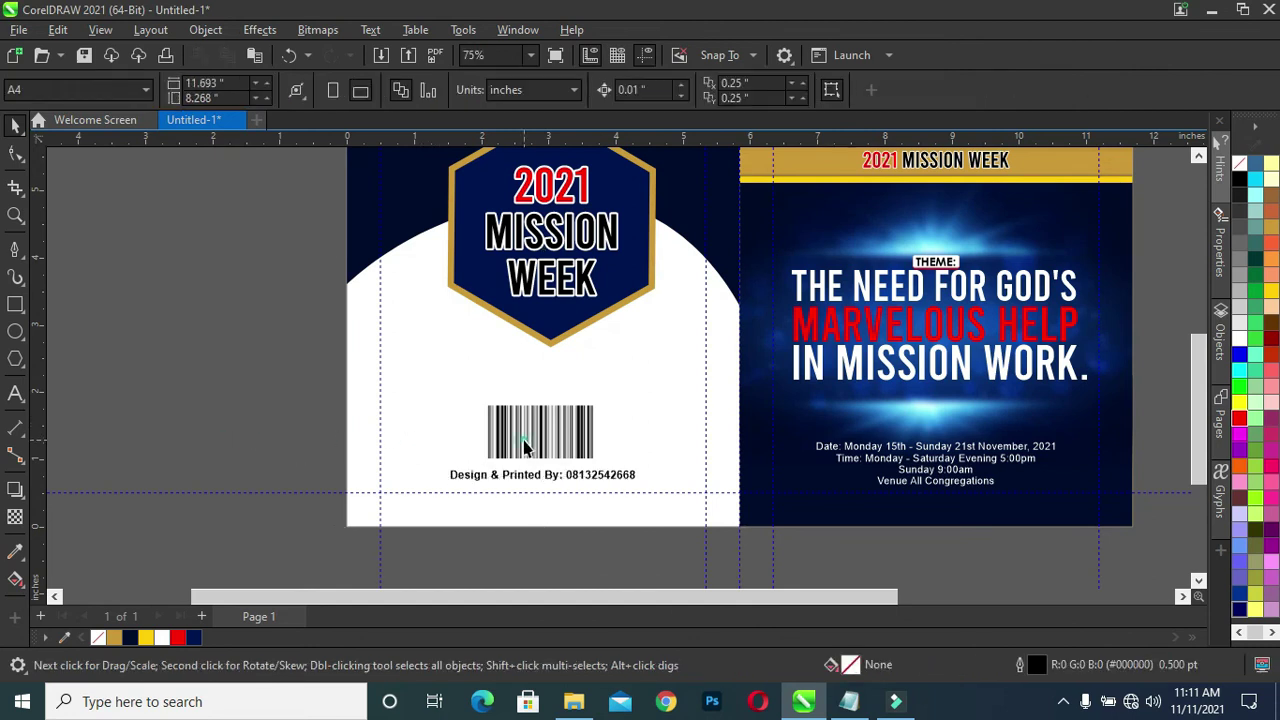
left_click(396, 460, "shift")
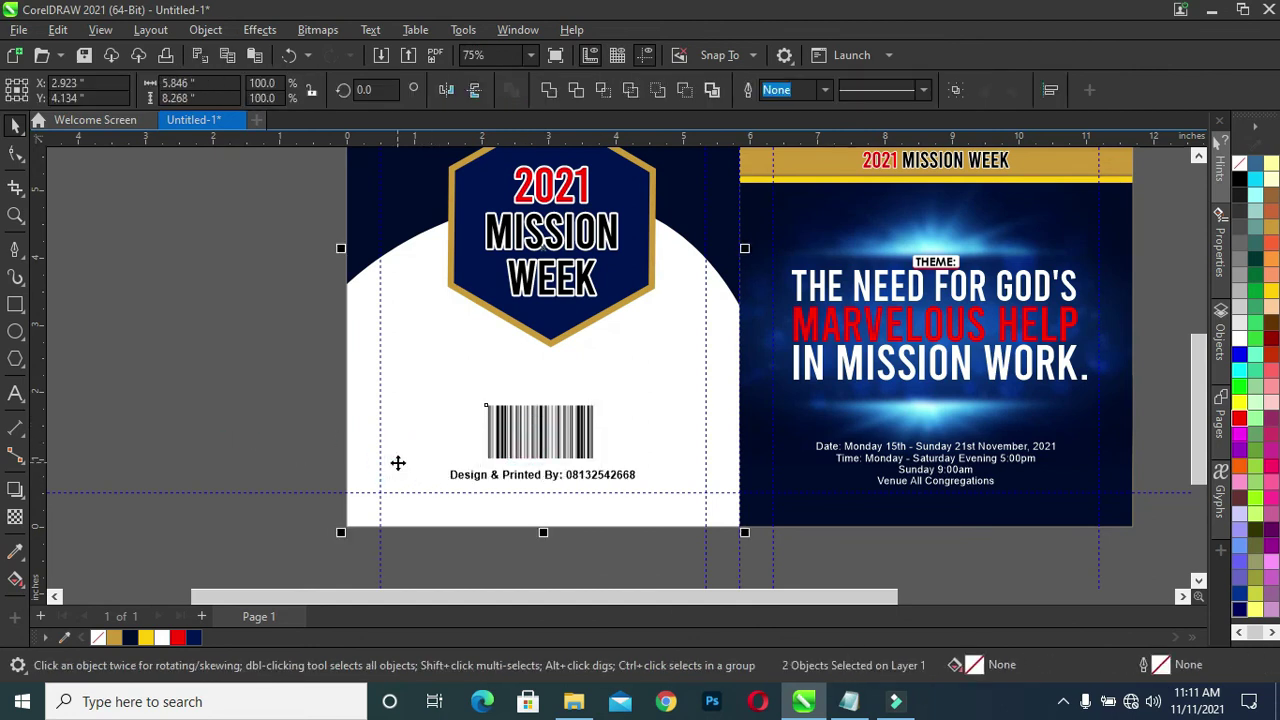
left_click(238, 424)
left_click(562, 440)
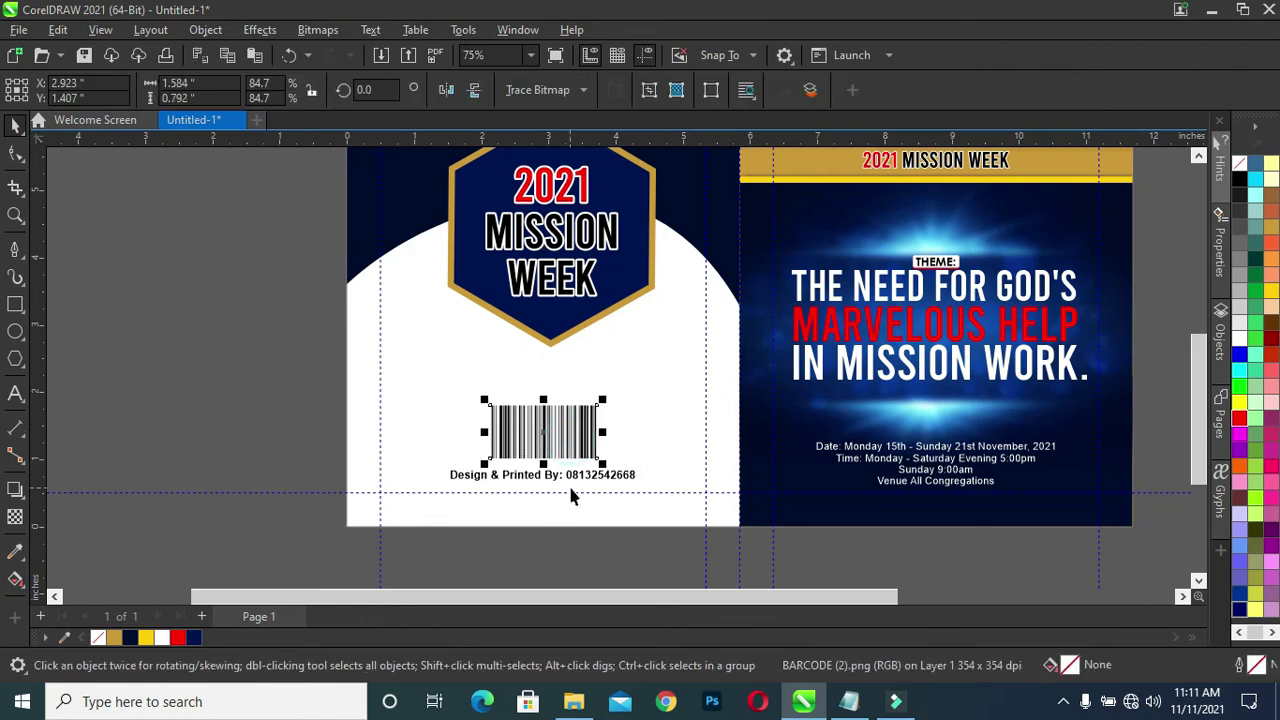
key("Down")
key("Down")
key("Down")
key("Down")
key("Down")
key("Down")
key("Down")
key("Down")
key("Down")
key("Down")
key("Down")
left_click(149, 404)
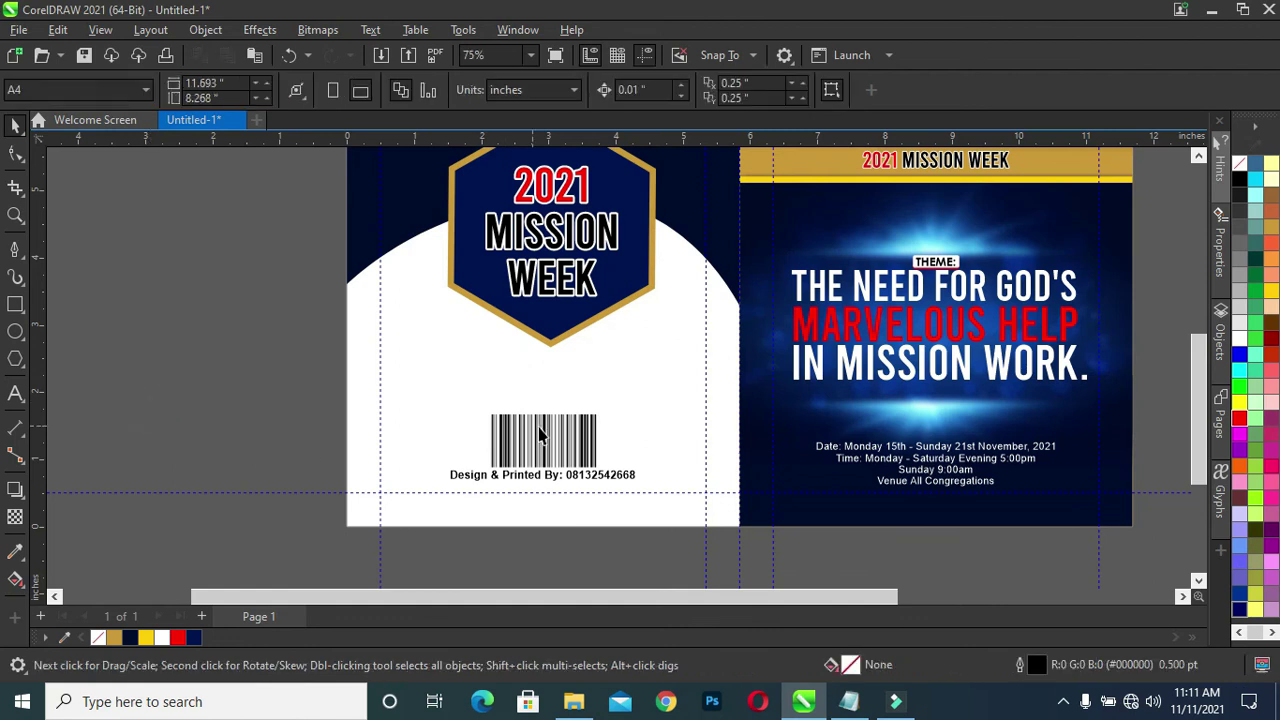
Step: Scale the credit line to about 9.6 pt so it matches the barcode's width
scroll(541, 435, "up", 1)
scroll(541, 435, "up", 1)
scroll(541, 435, "up", 1)
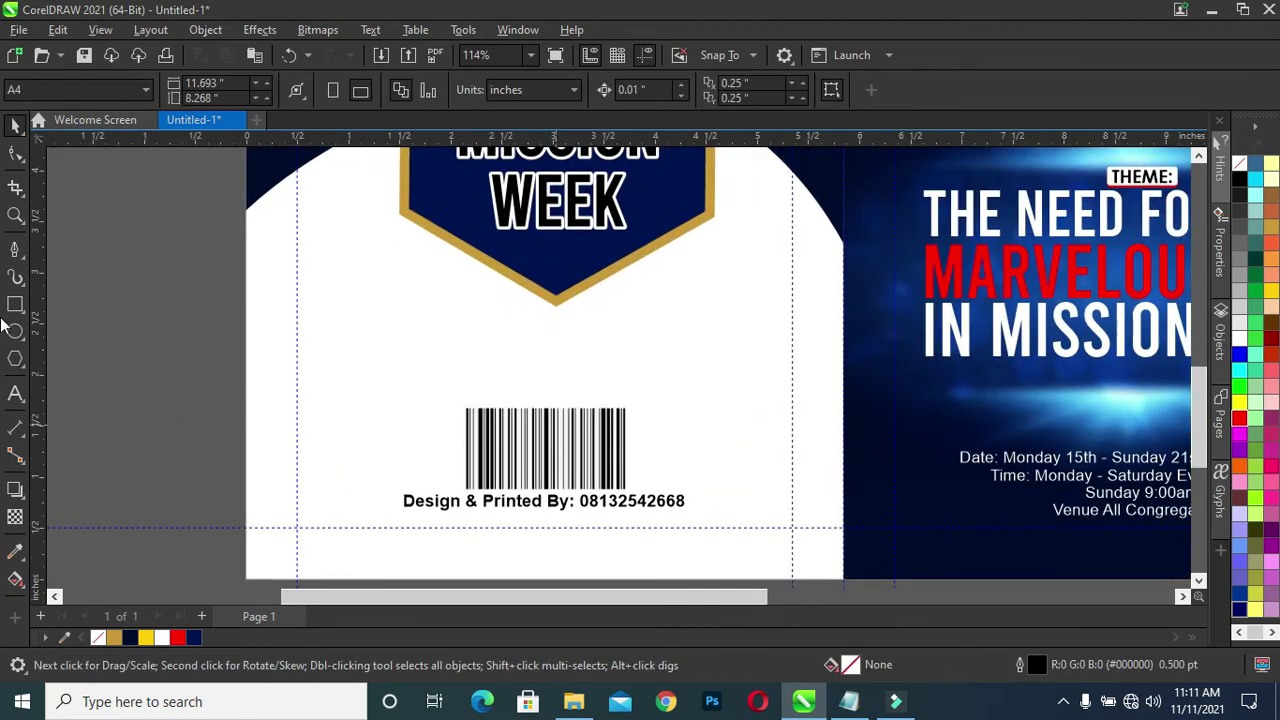
left_click(605, 503)
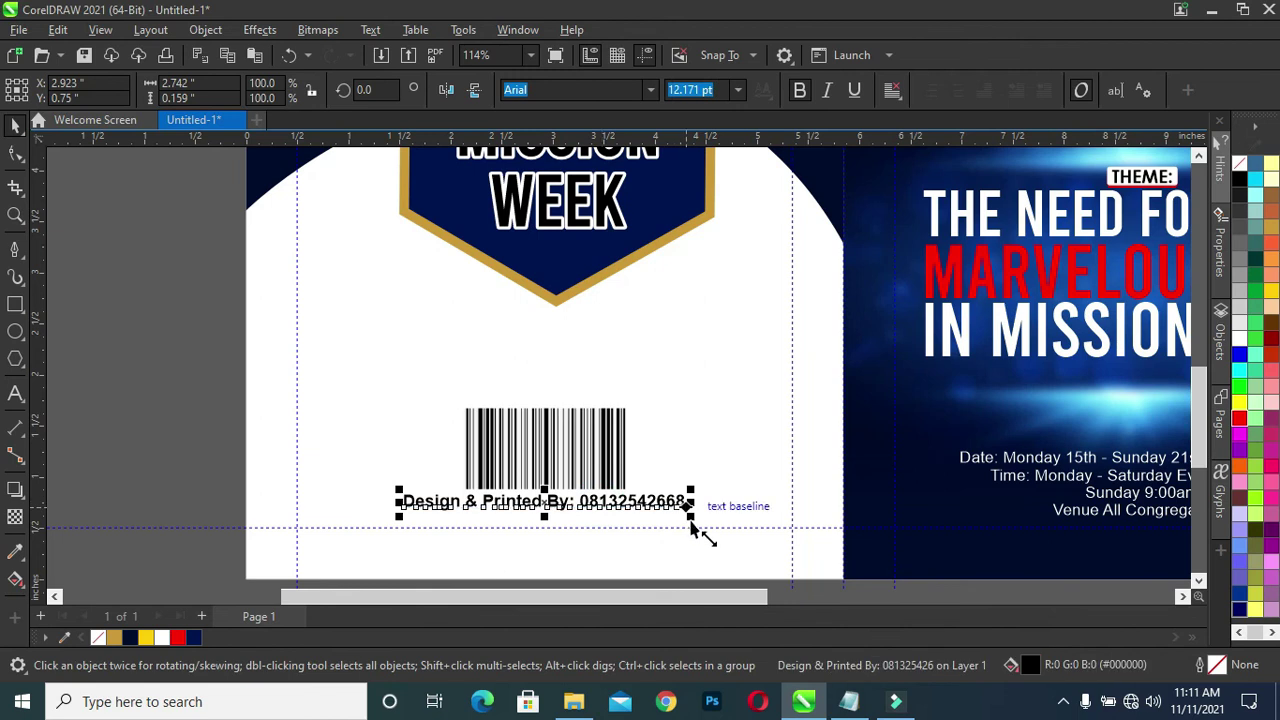
left_click_drag(690, 516, 678, 520)
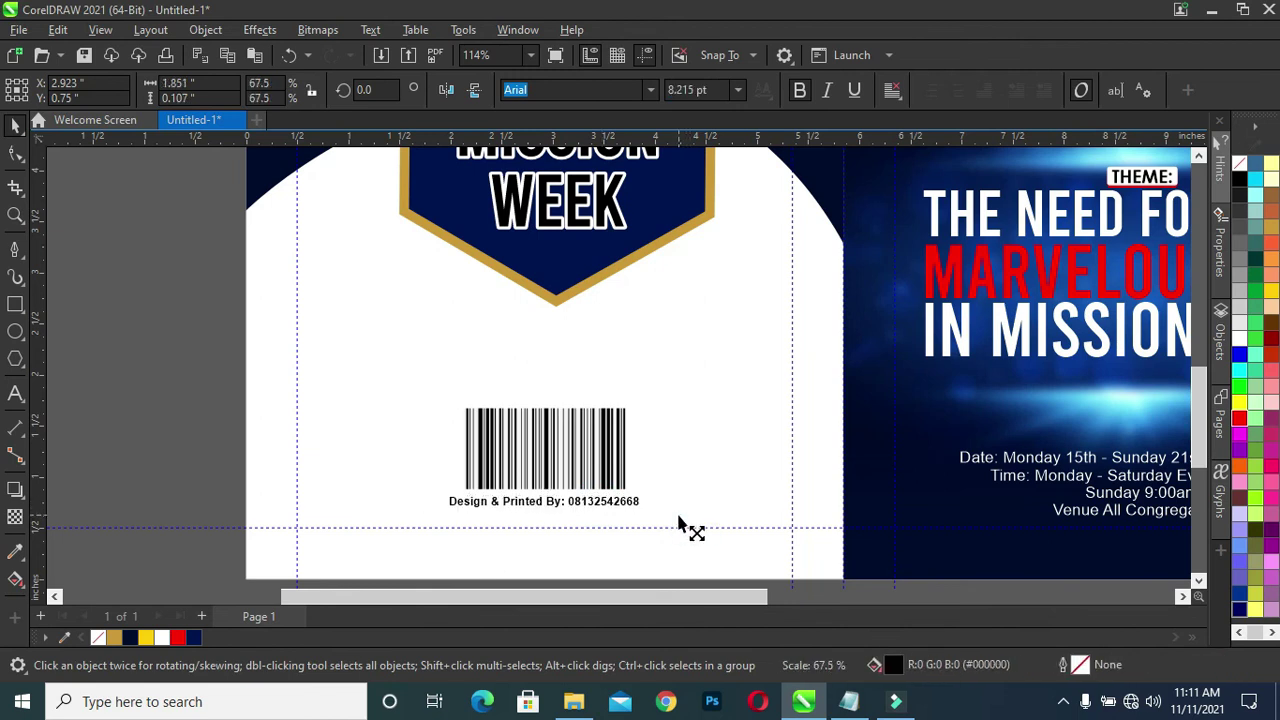
mouse_move(678, 520)
left_mouse_down()
mouse_move(698, 528)
mouse_move(681, 522)
left_mouse_up()
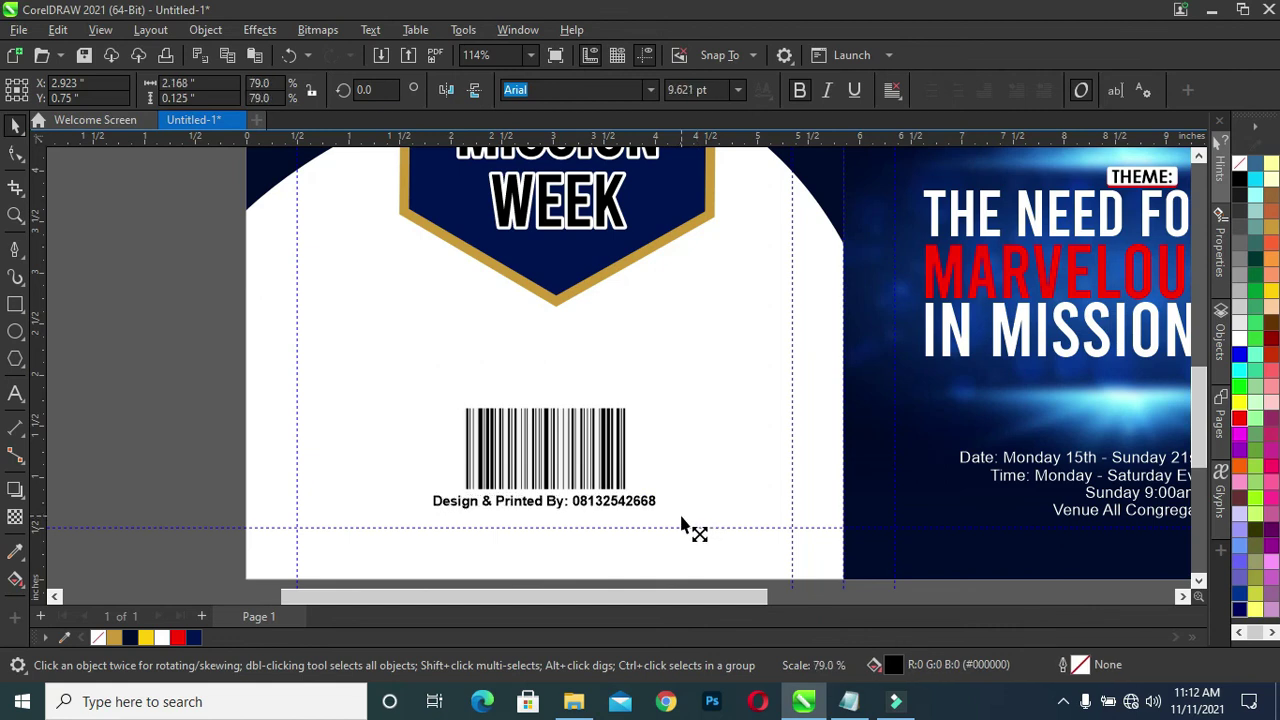
left_click(214, 423)
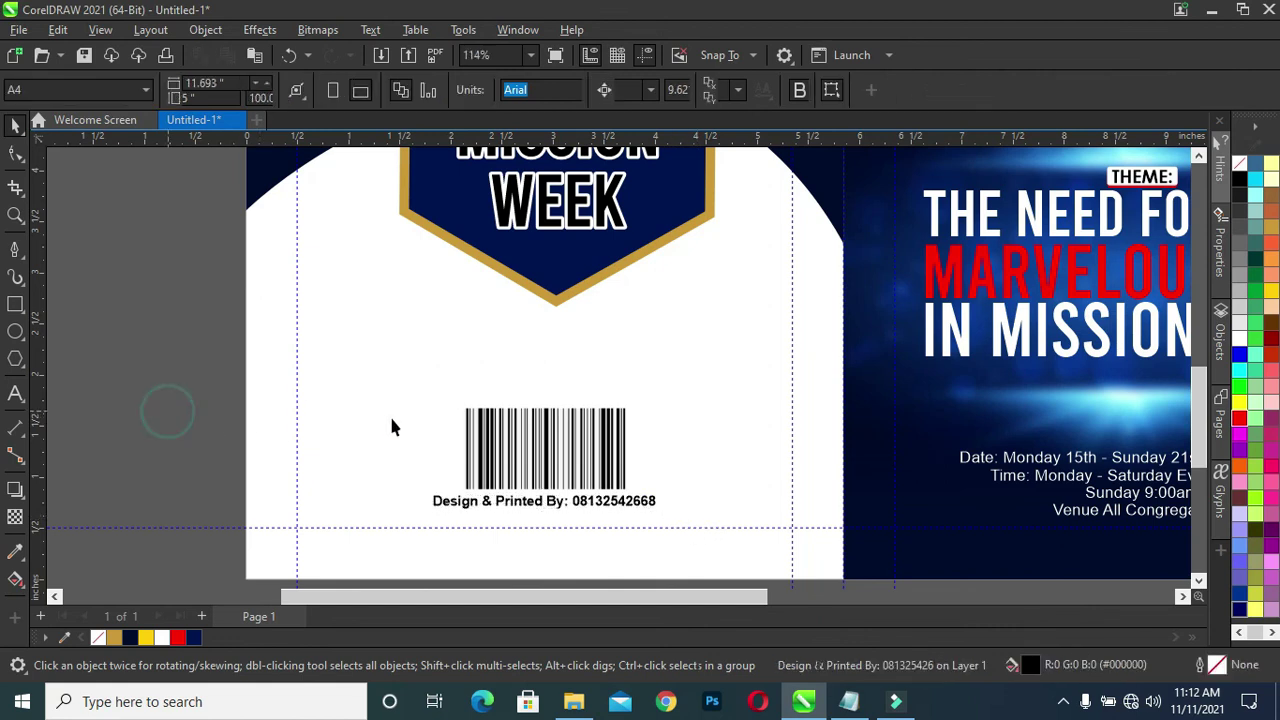
Step: Drag a copy of the designer credit line to just above the barcode
scroll(404, 415, "down", 2)
scroll(404, 415, "down", 1)
scroll(412, 435, "up", 2)
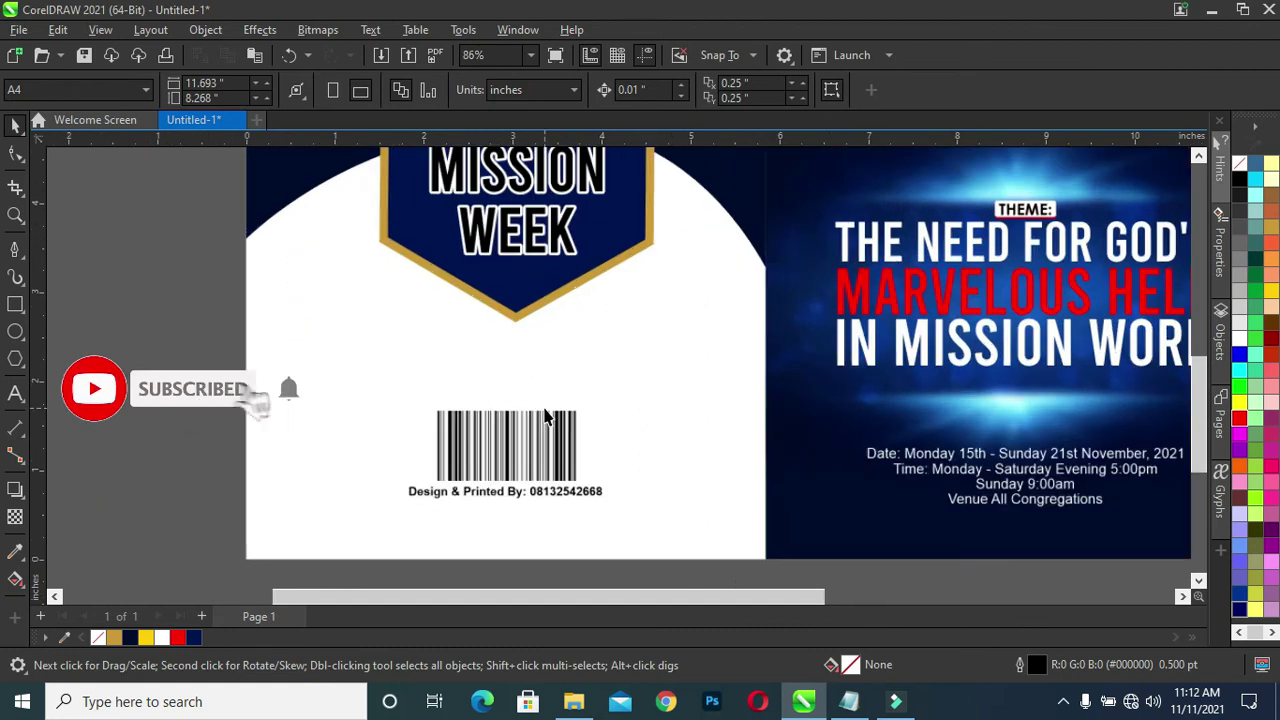
scroll(186, 475, "down", 2)
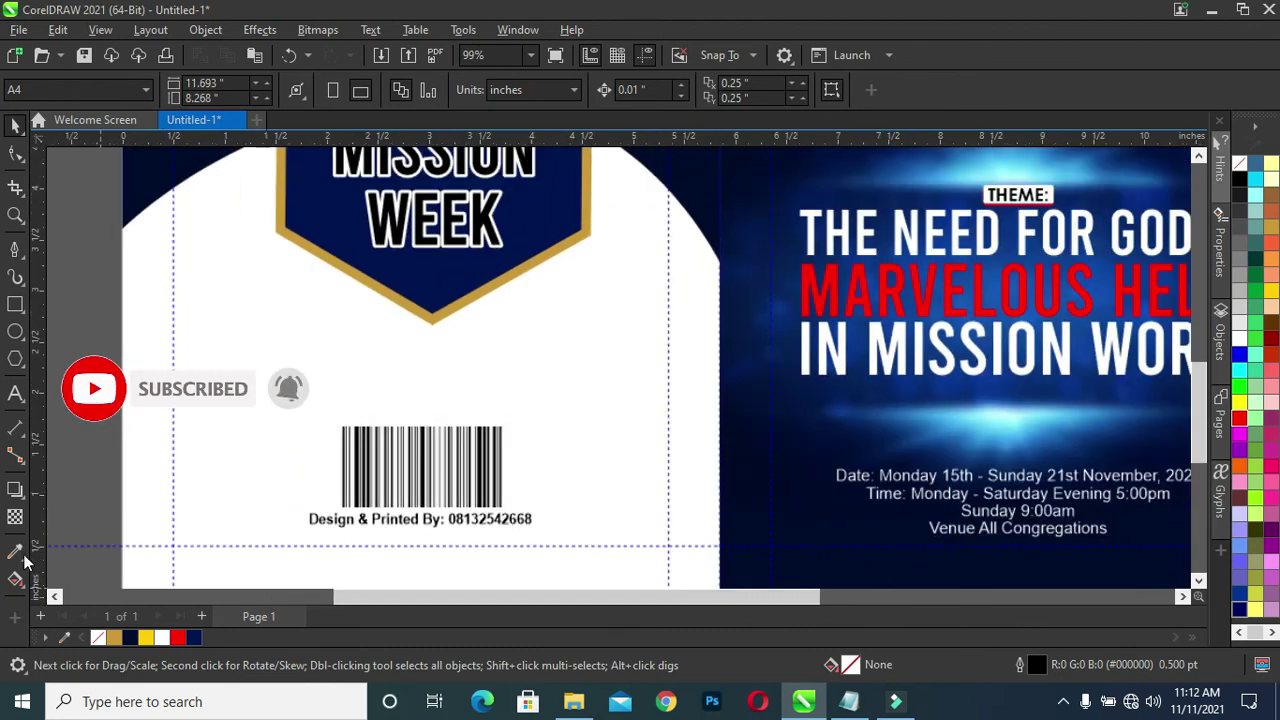
left_click(421, 520)
left_click_drag(420, 521, 429, 421)
Step: Change the copied line's text to UNCLEJOE GRAPHICS and colour it red
double_click(428, 418)
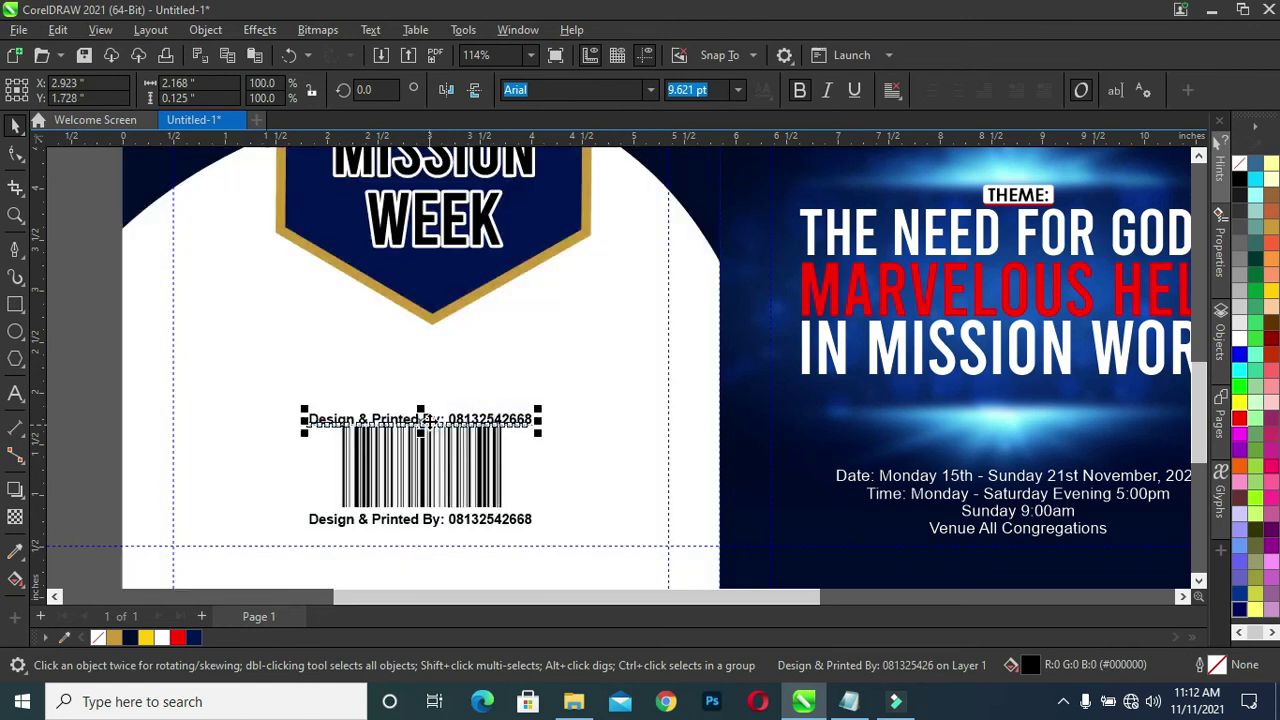
key("ctrl+a")
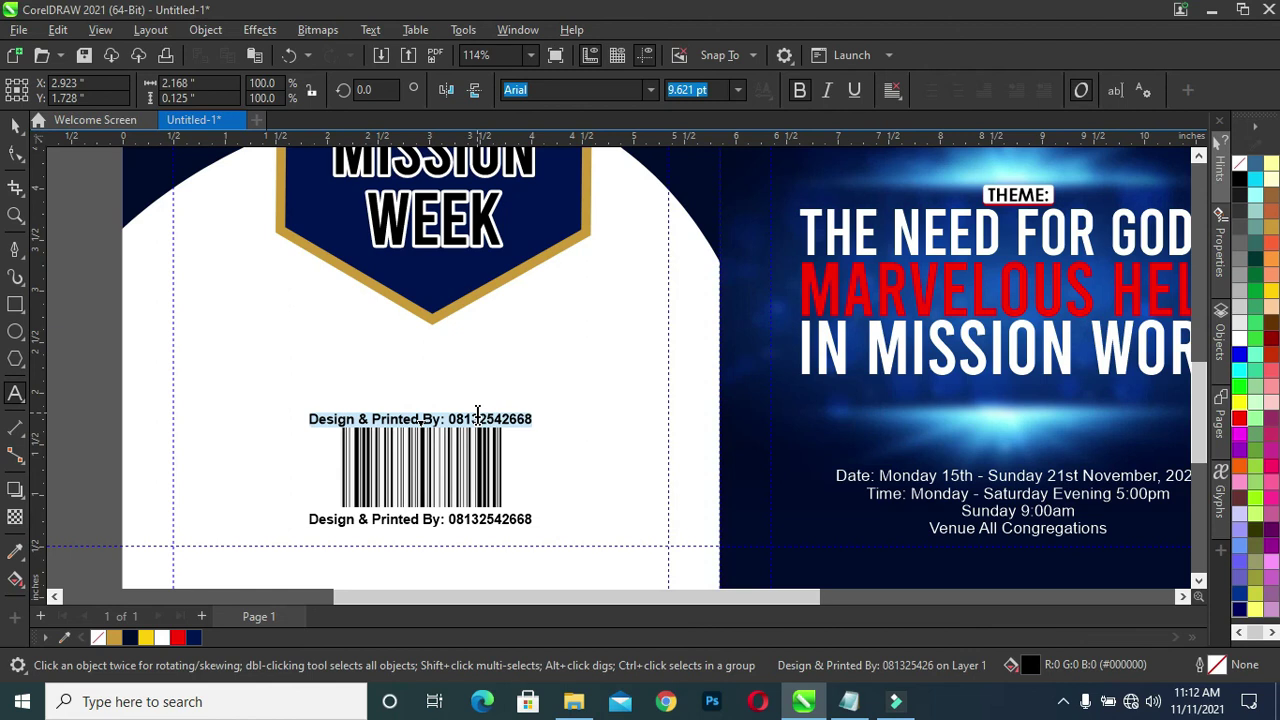
type("UNCLEJOE GRAPHICS")
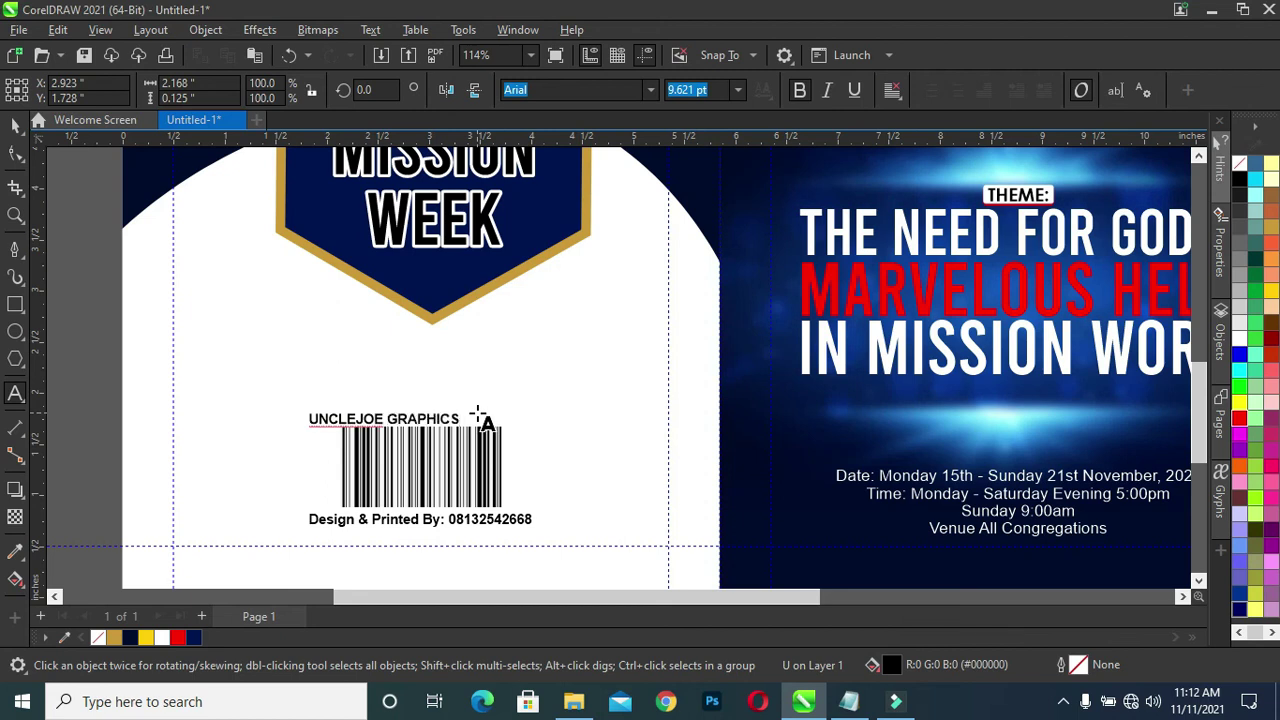
key("ctrl+space")
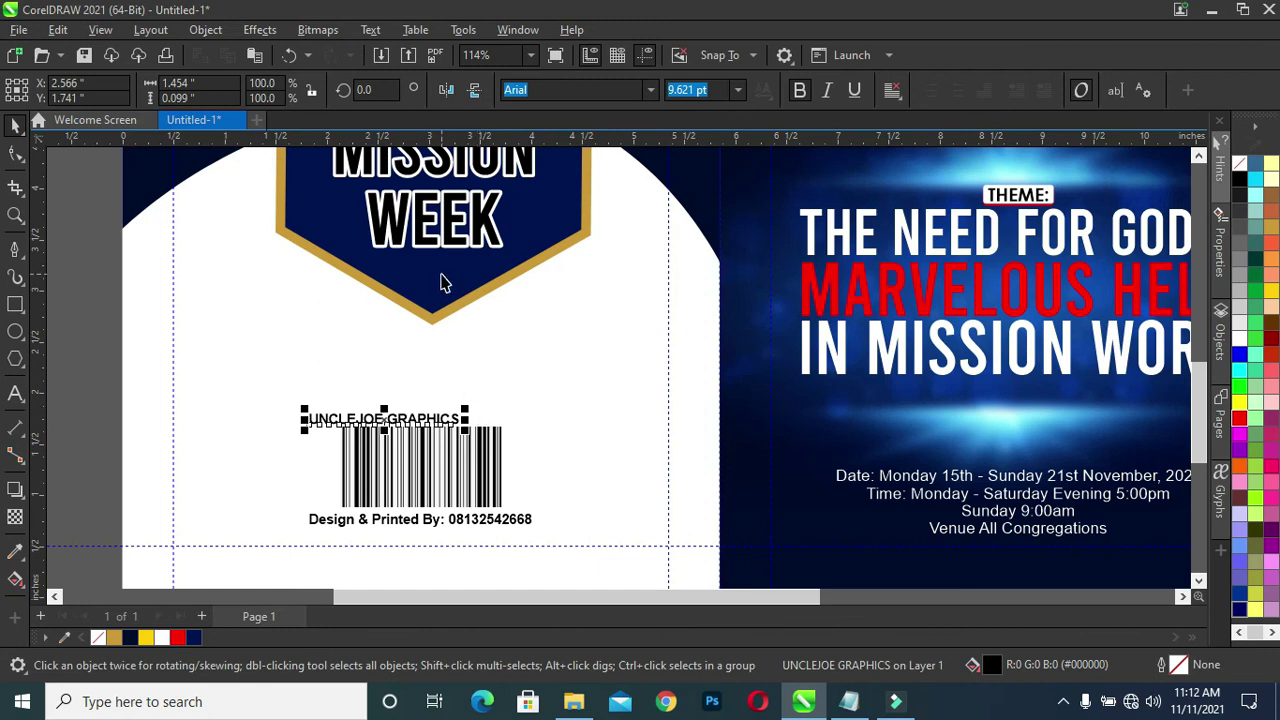
left_click(178, 639)
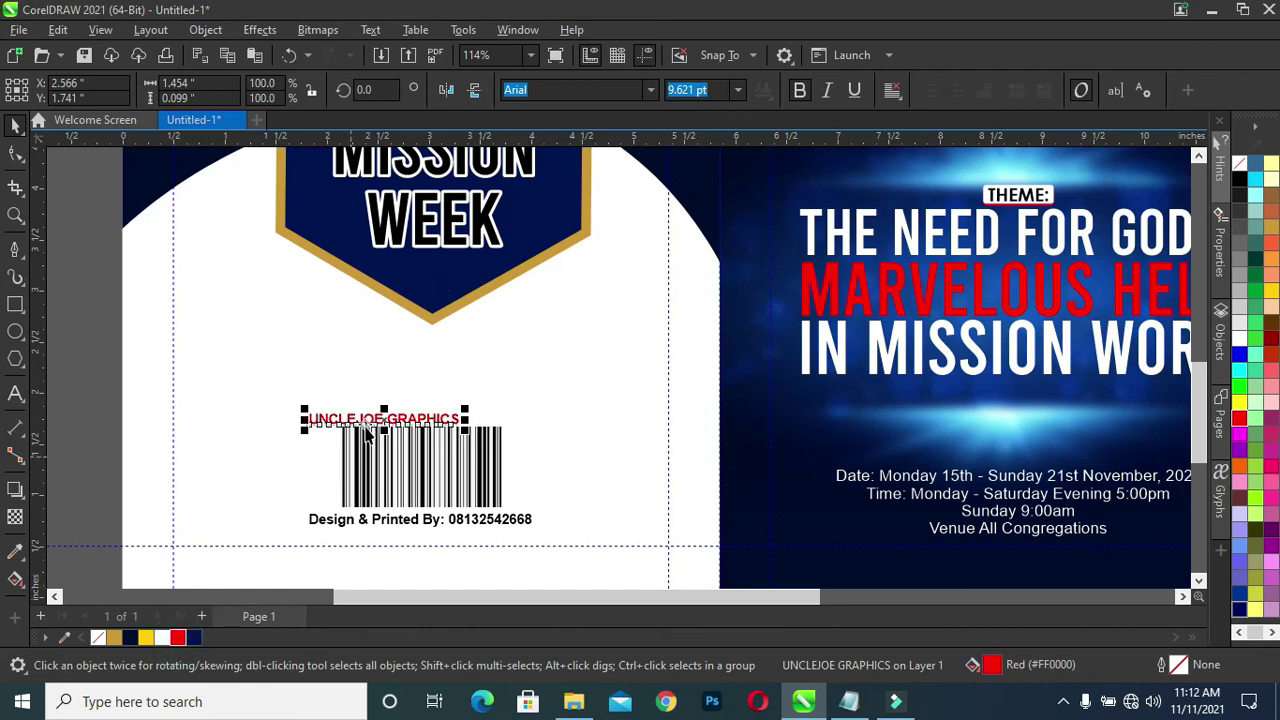
left_click(411, 481, "shift")
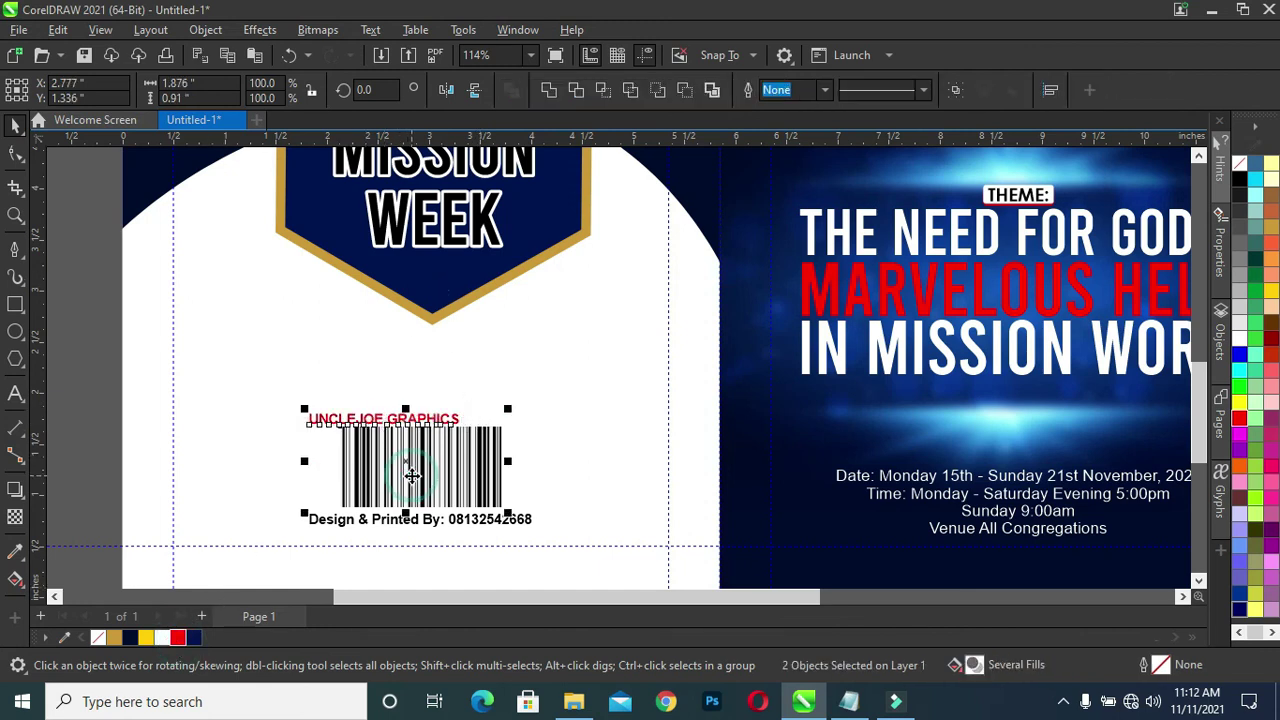
left_click(94, 408)
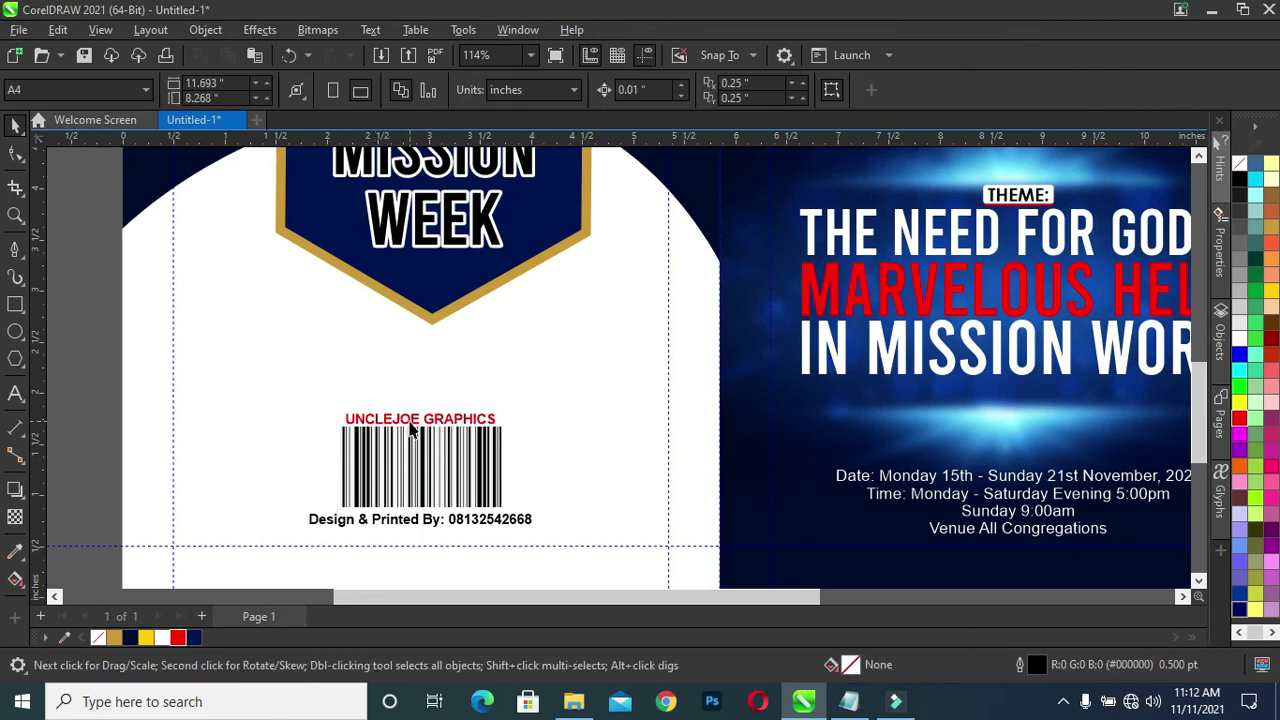
scroll(443, 425, "down", 3)
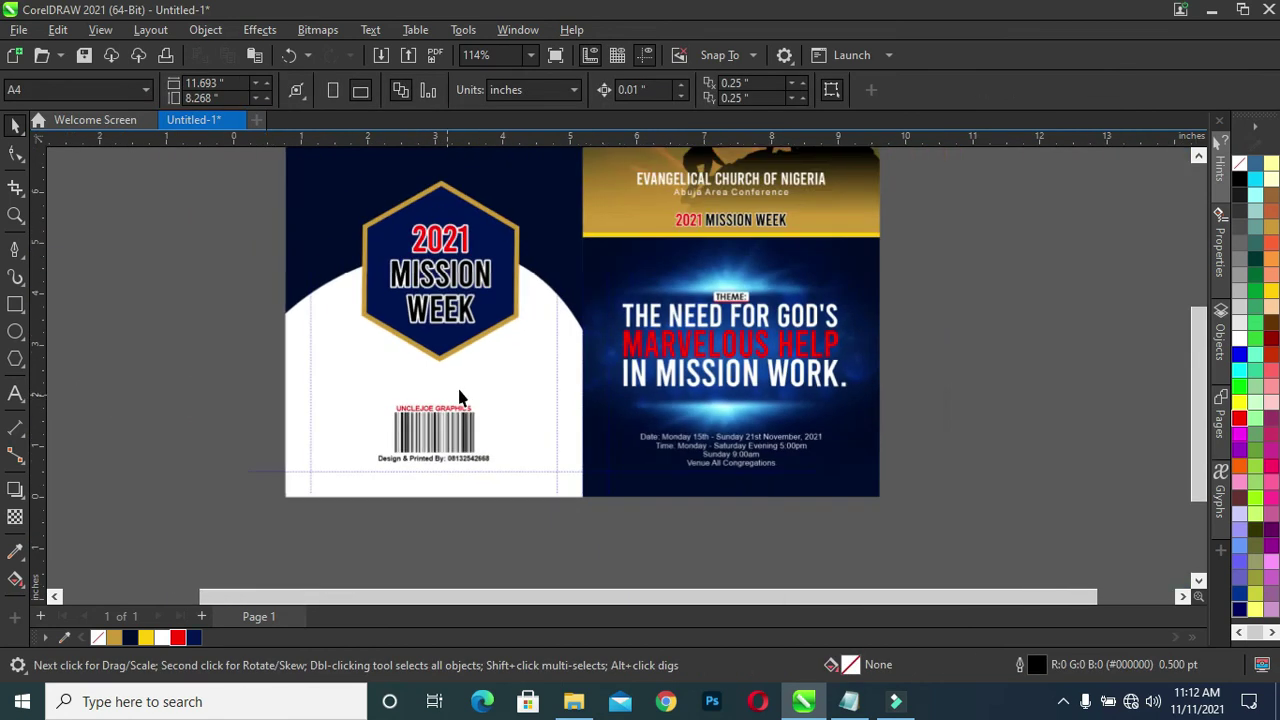
Step: Nudge the brand line, barcode and credit block down and scale it to about 85%
scroll(443, 425, "down", 1)
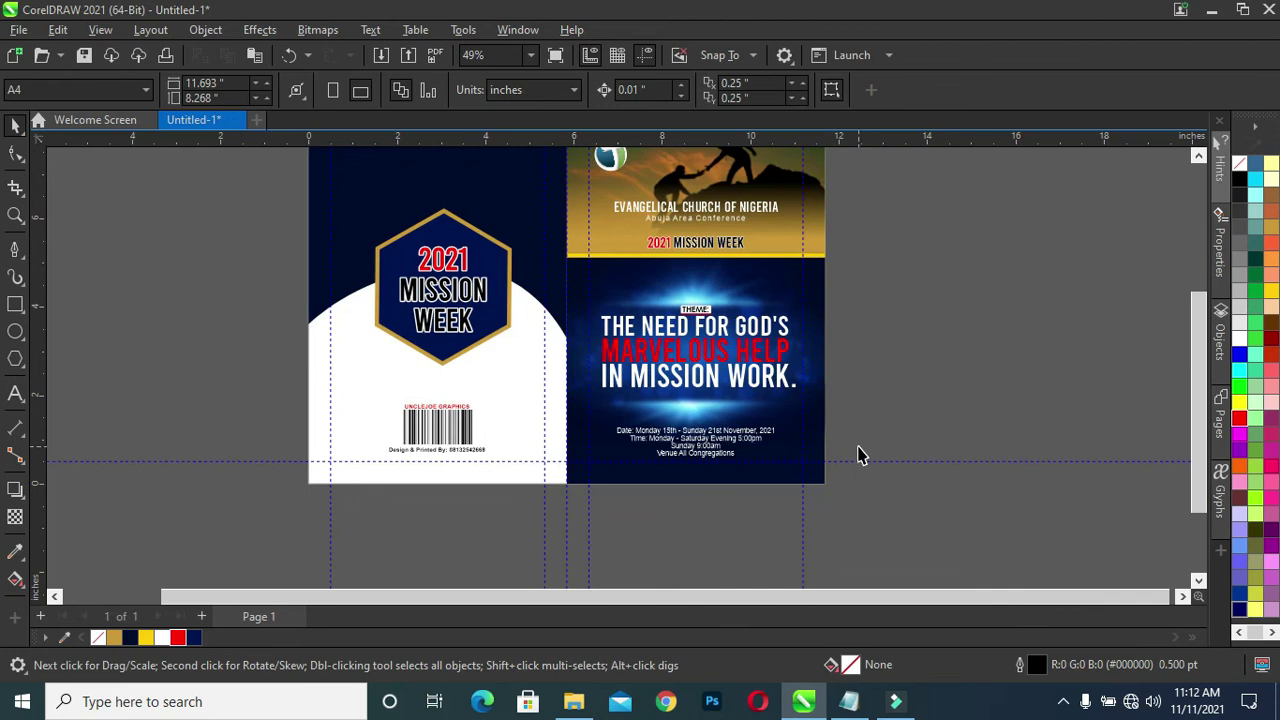
scroll(858, 455, "up", 1)
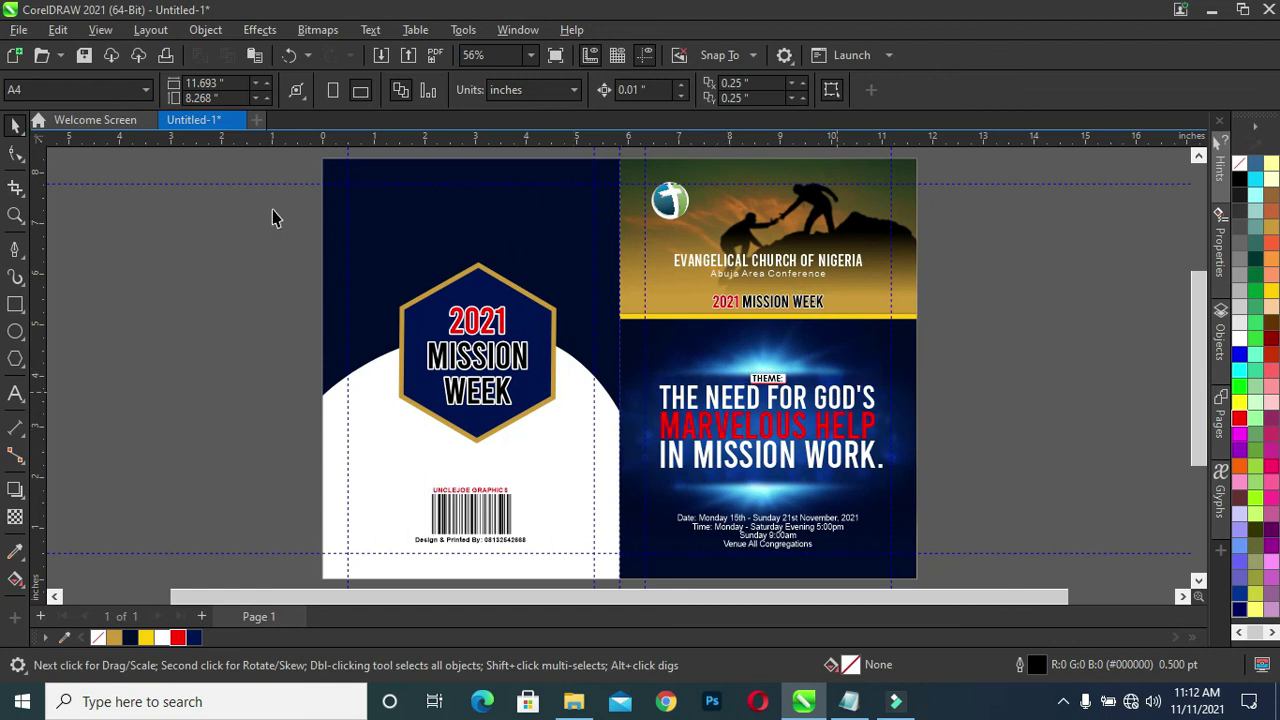
left_click_drag(262, 444, 540, 556)
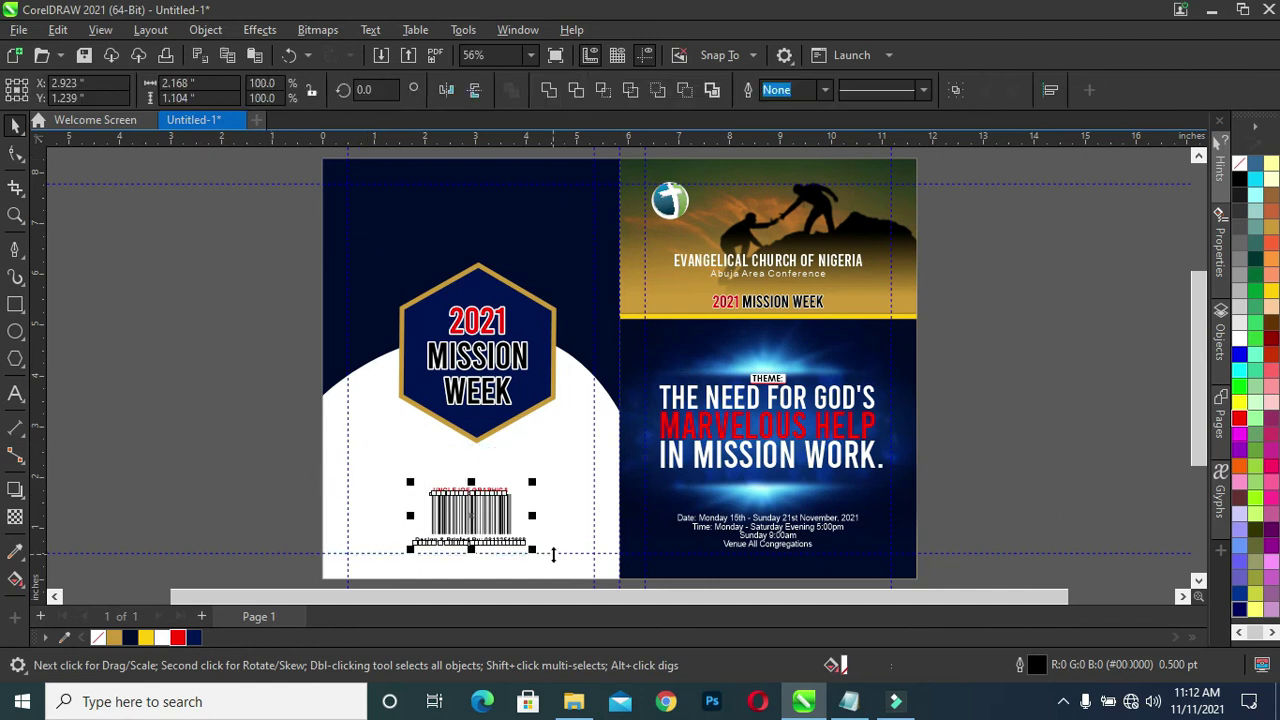
key("Down")
key("Down")
key("Down")
key("Down")
key("Down")
key("Down")
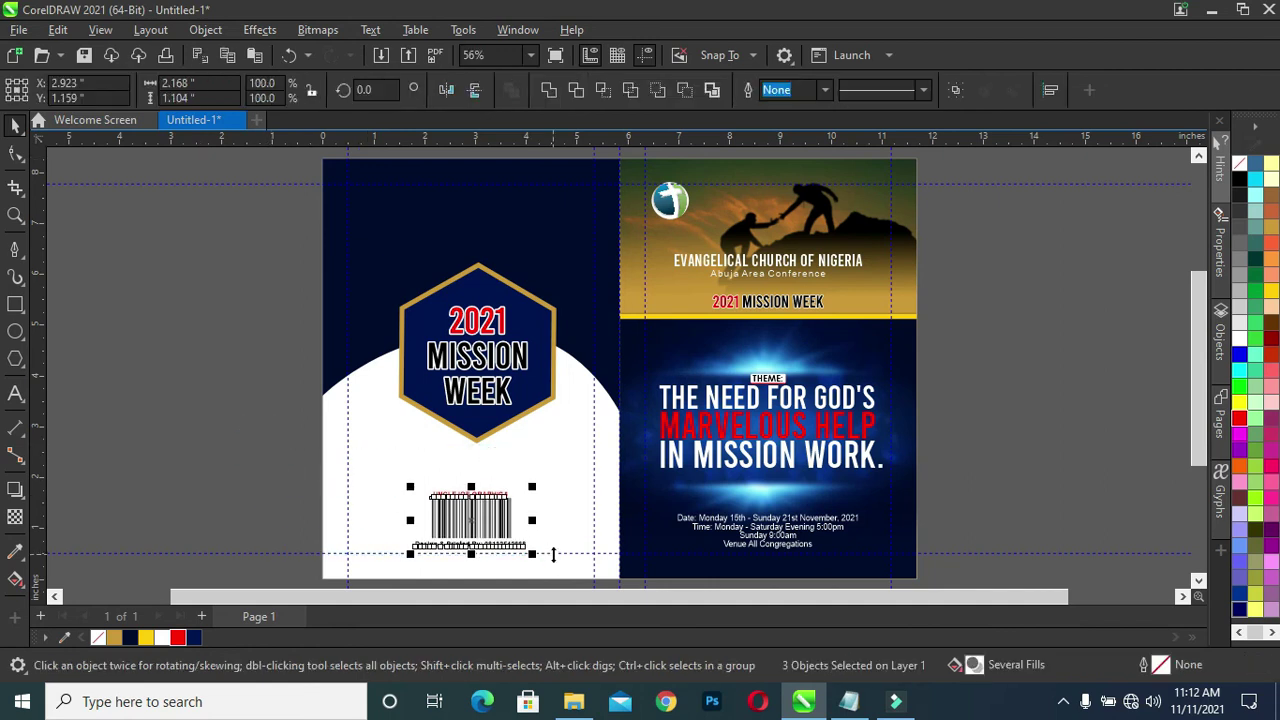
key("Down")
key("Down")
key("Down")
key("Down")
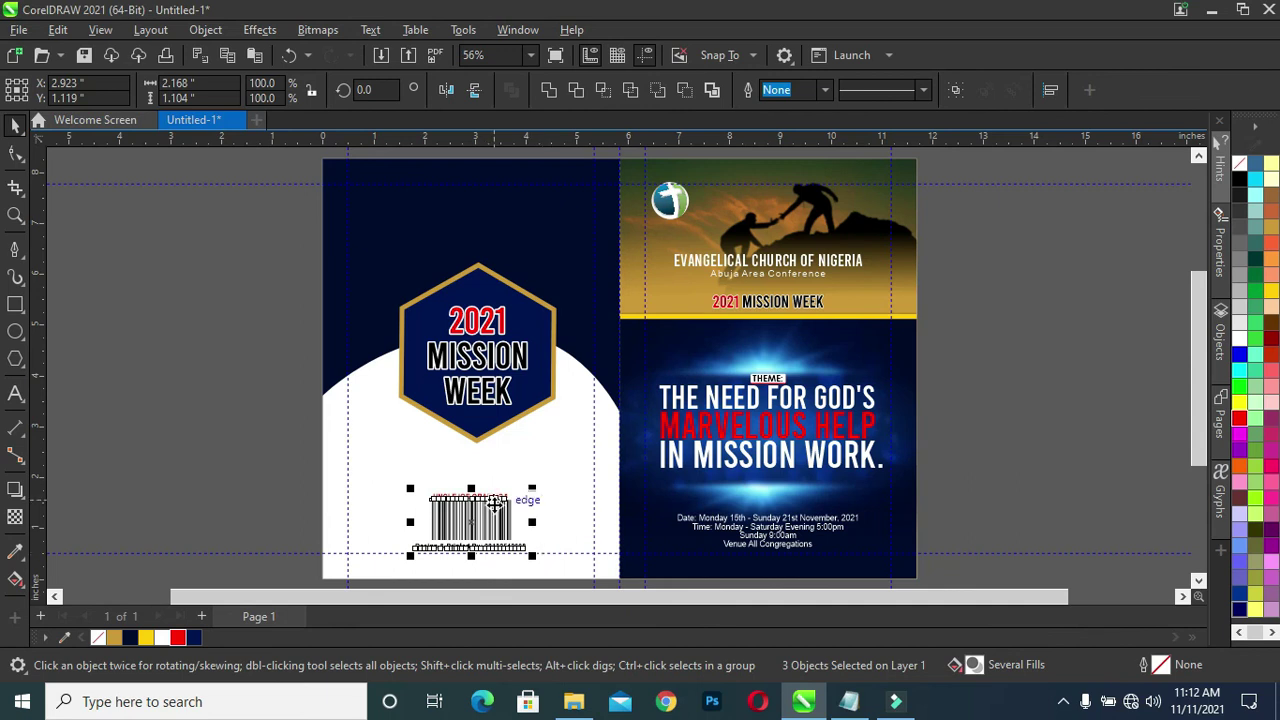
scroll(541, 503, "up", 1)
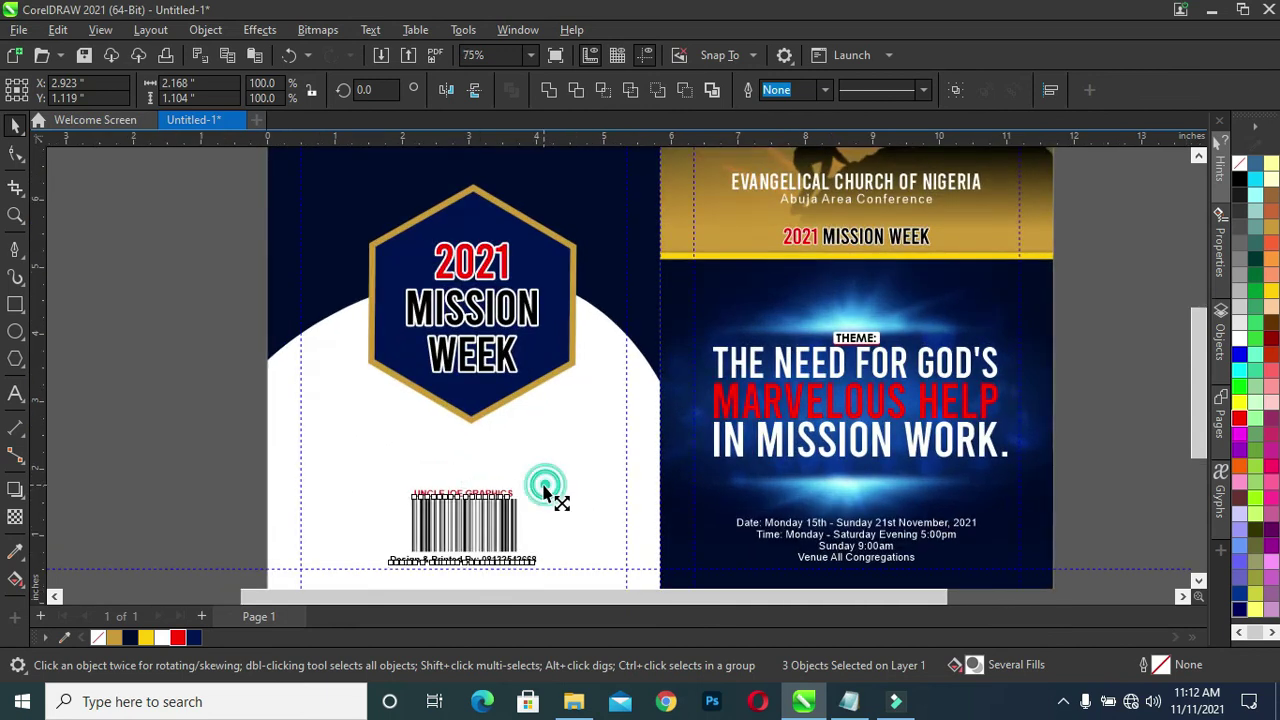
left_click_drag(545, 490, 533, 487)
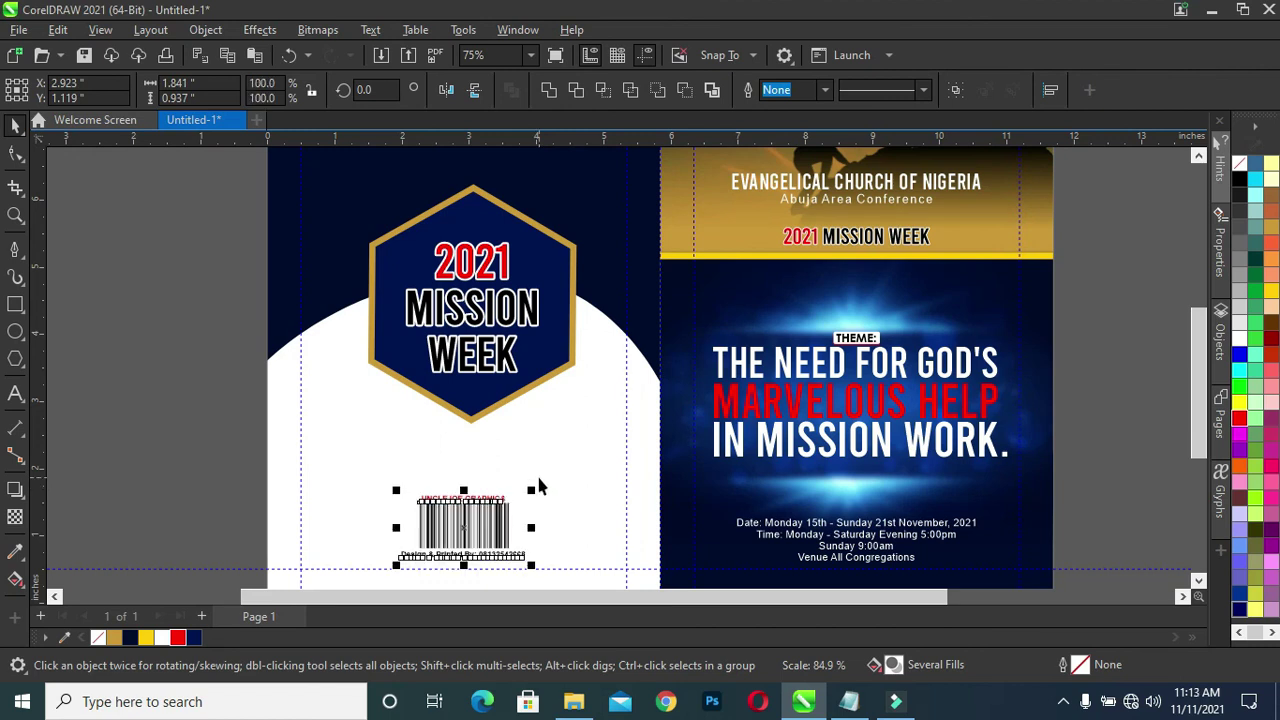
key("Down")
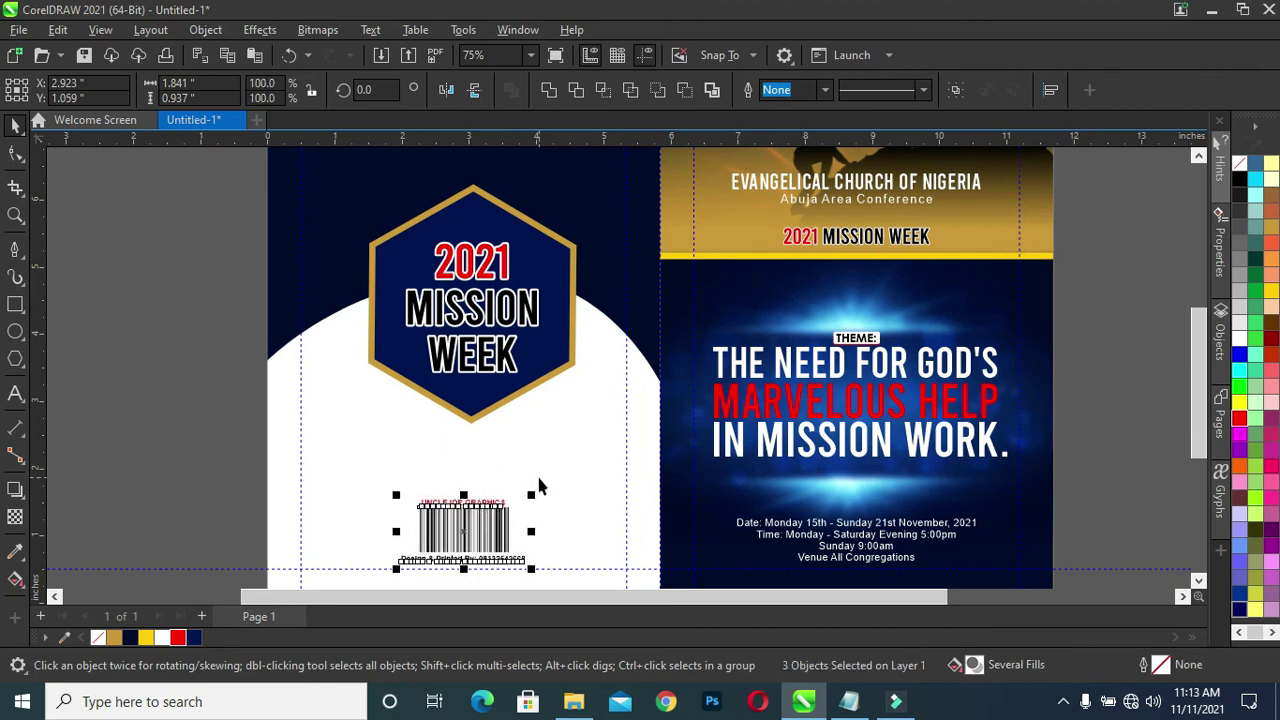
left_click(117, 443)
scroll(209, 420, "down", 1)
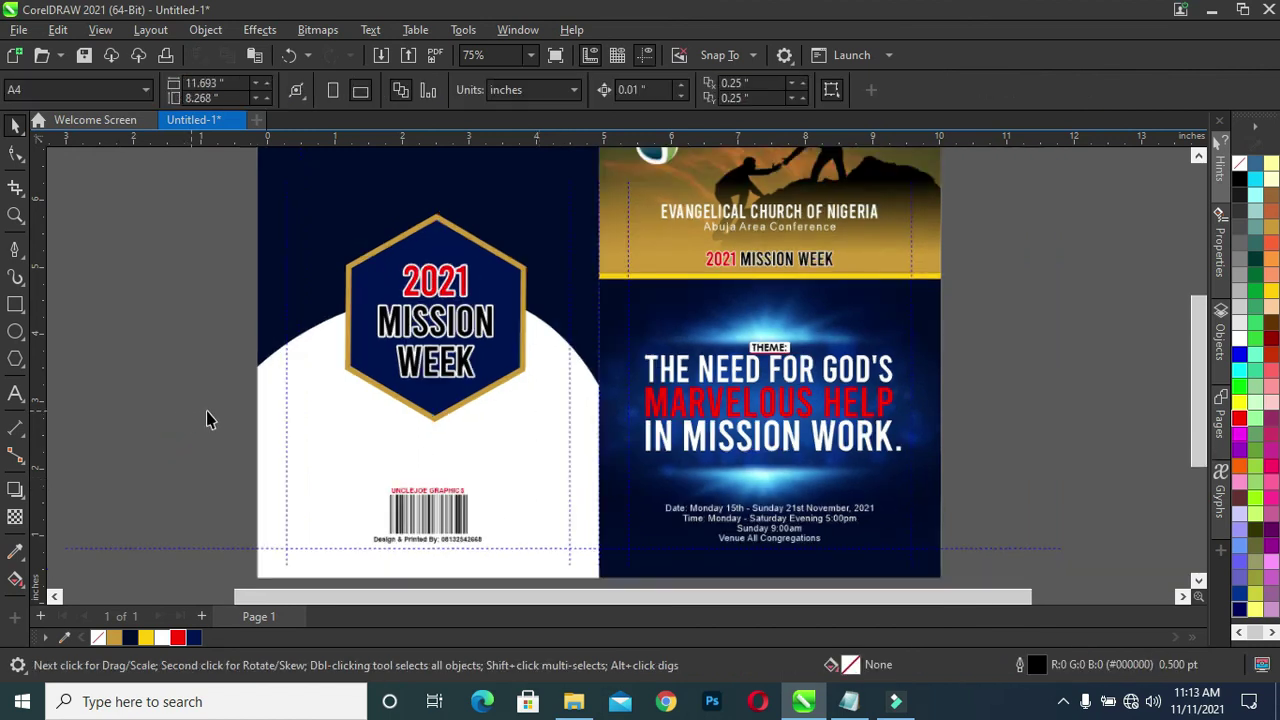
scroll(489, 421, "down", 1)
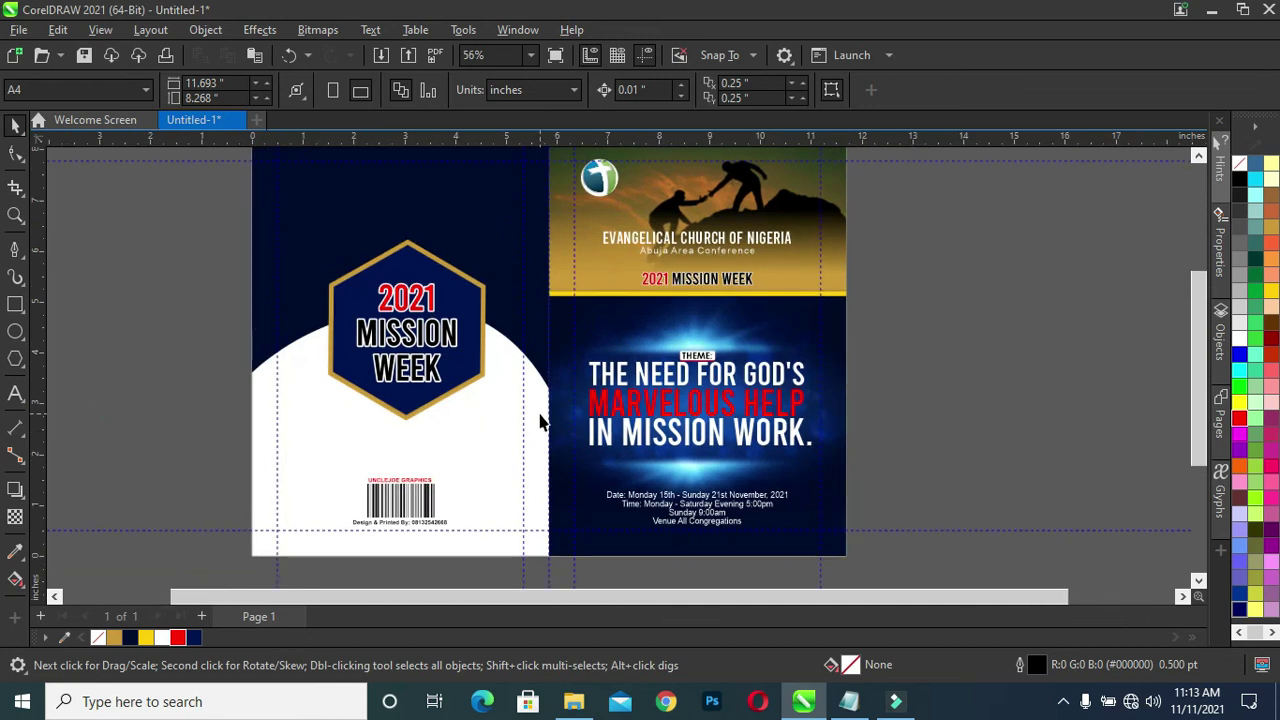
key("shift+F4")
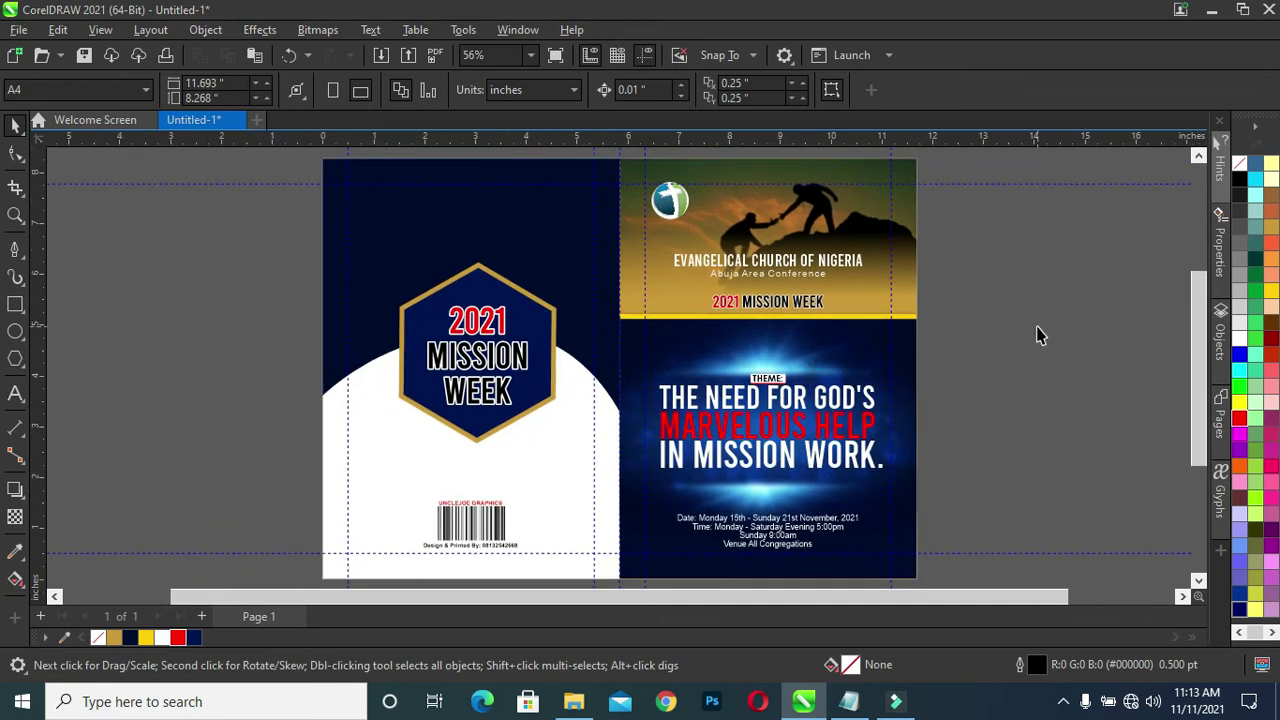